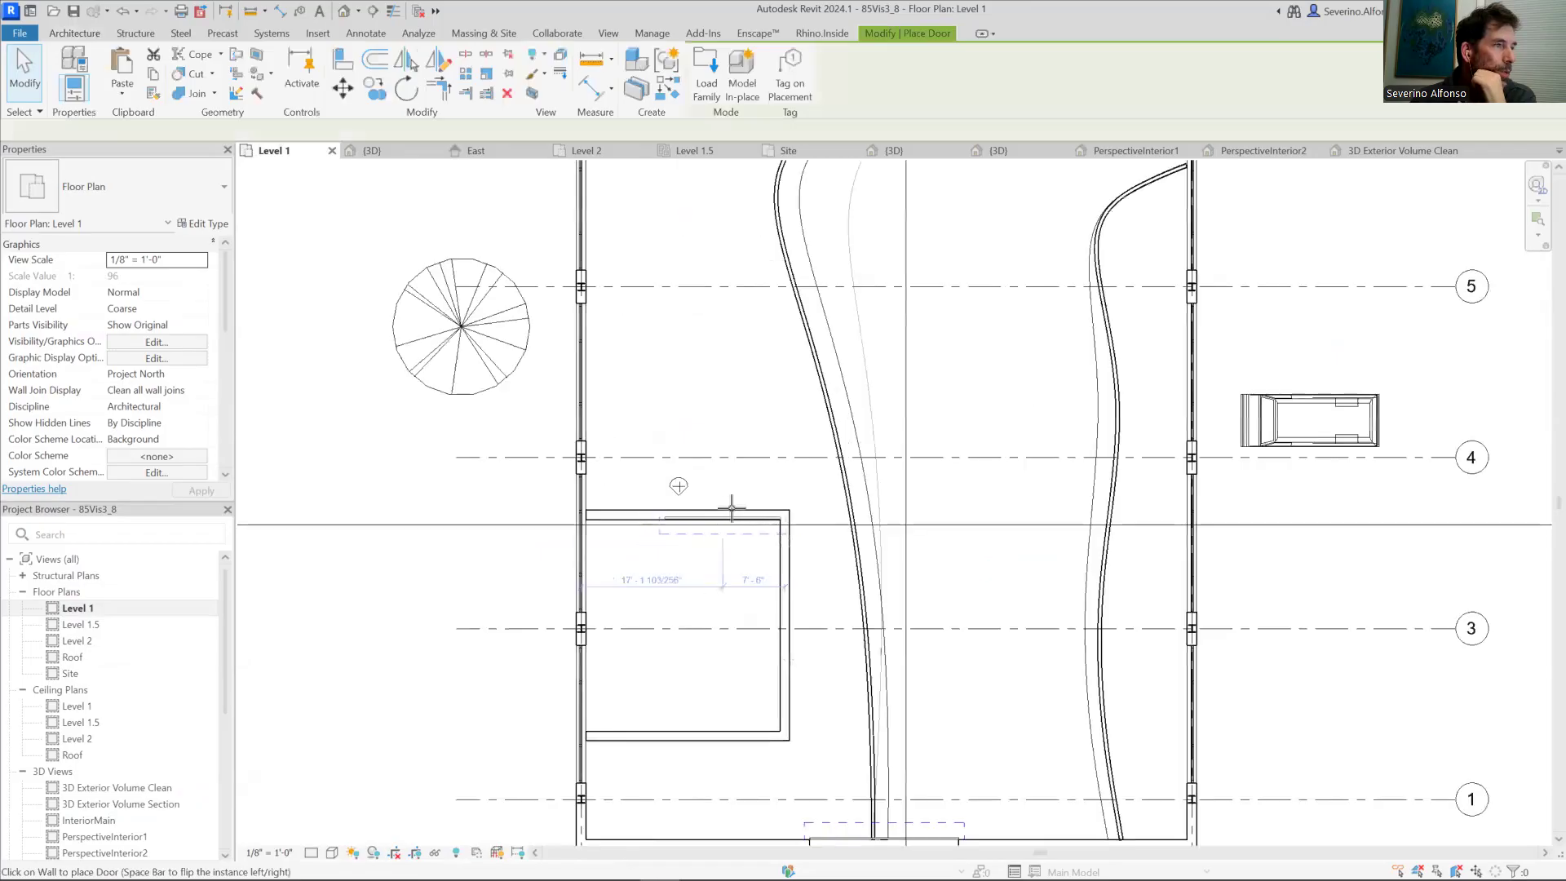
click(154, 204)
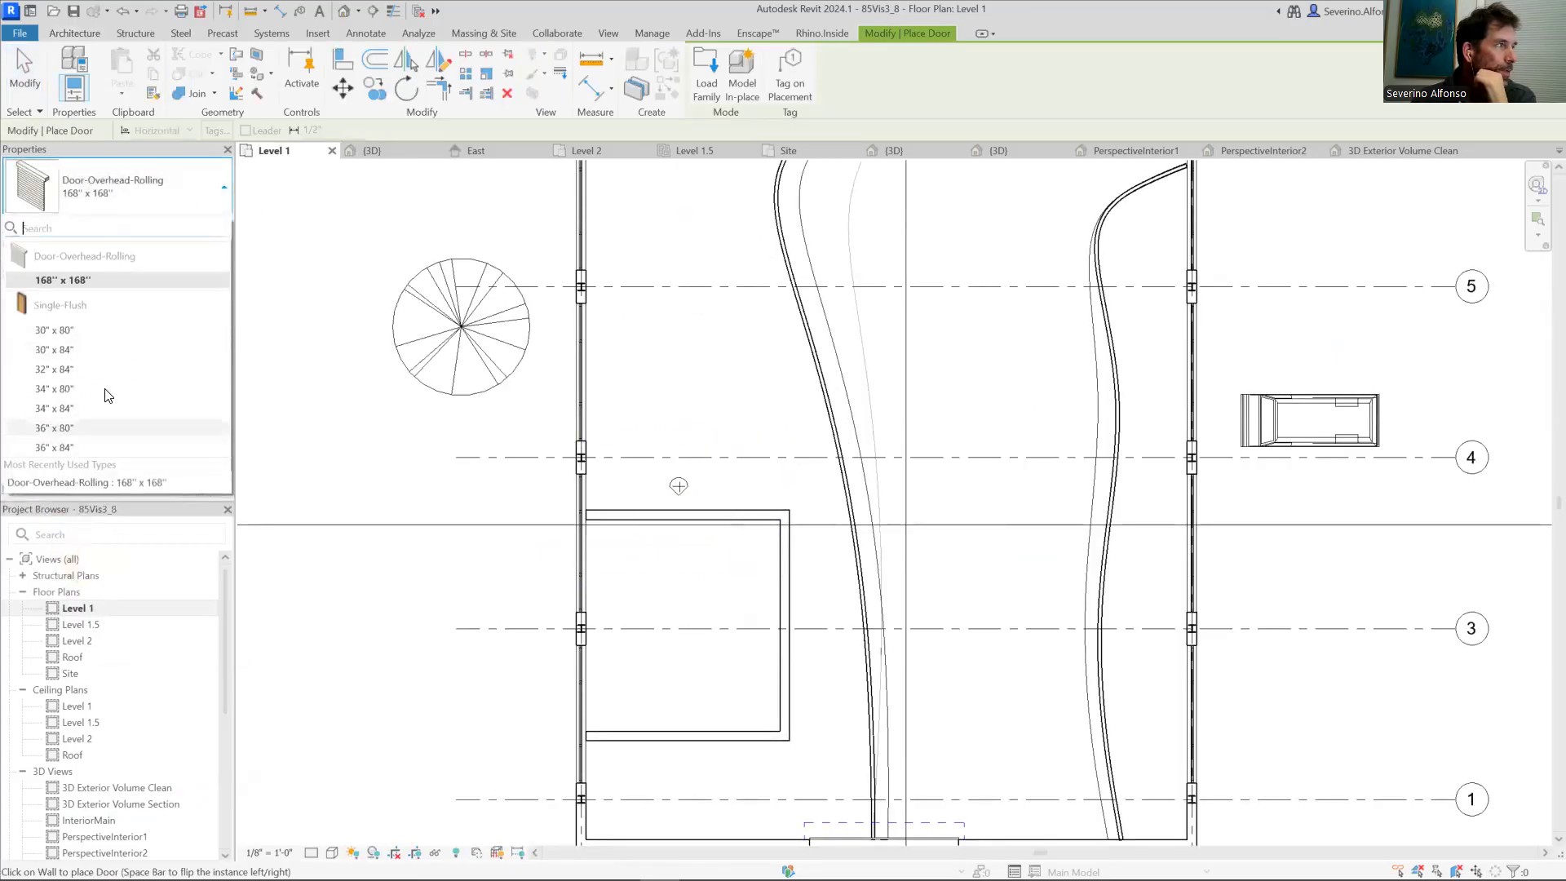
click(55, 35)
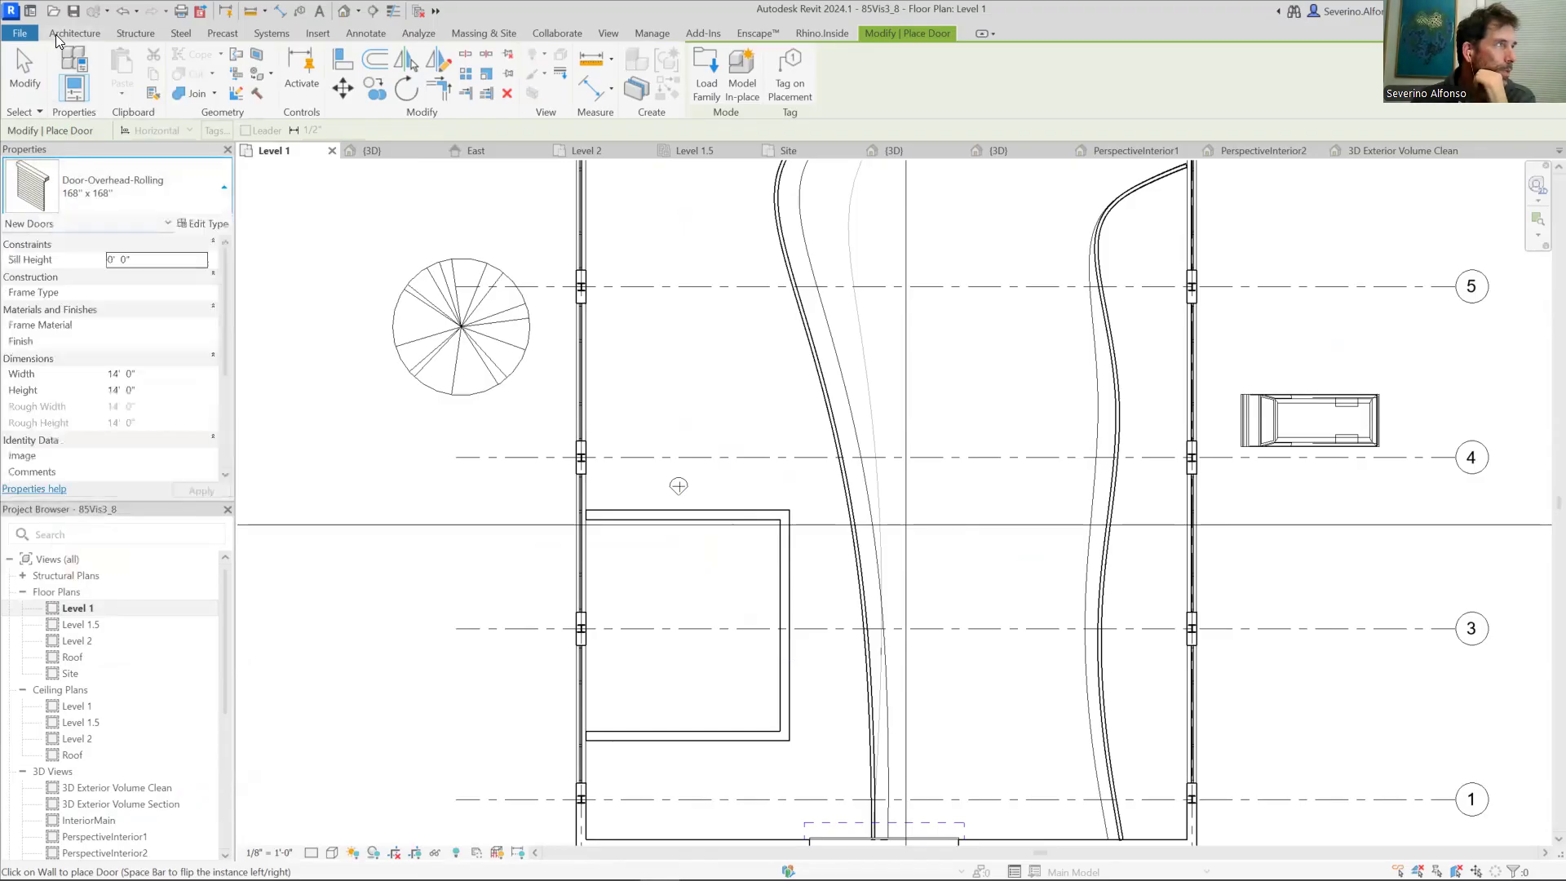
click(56, 34)
key(Escape)
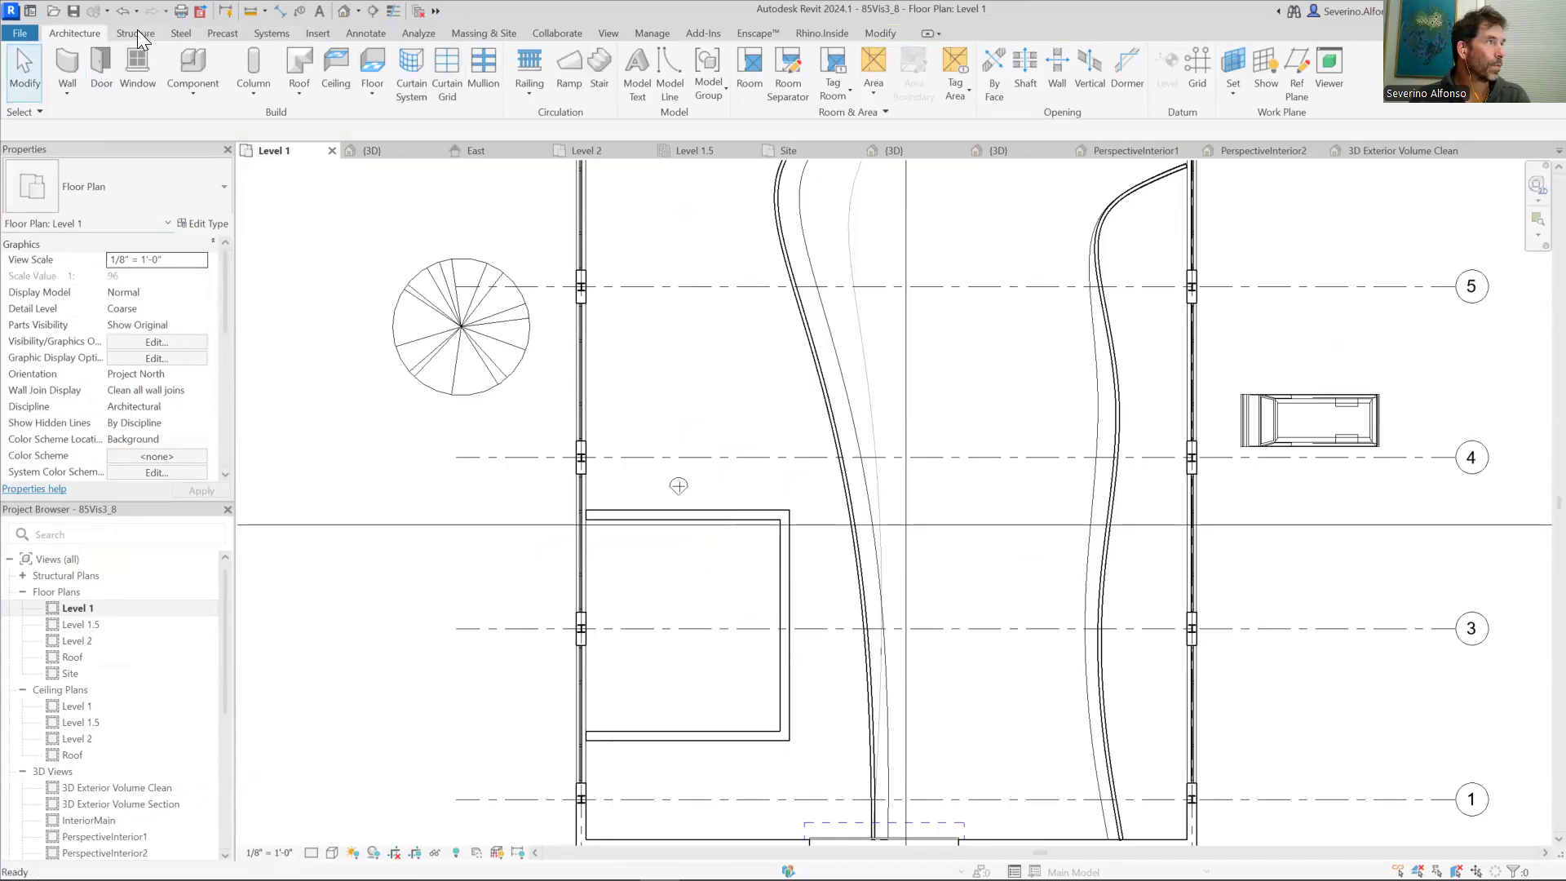
Step: Load the Door-Double-Sliding family from the Doors category of the Autodesk family library
click(320, 35)
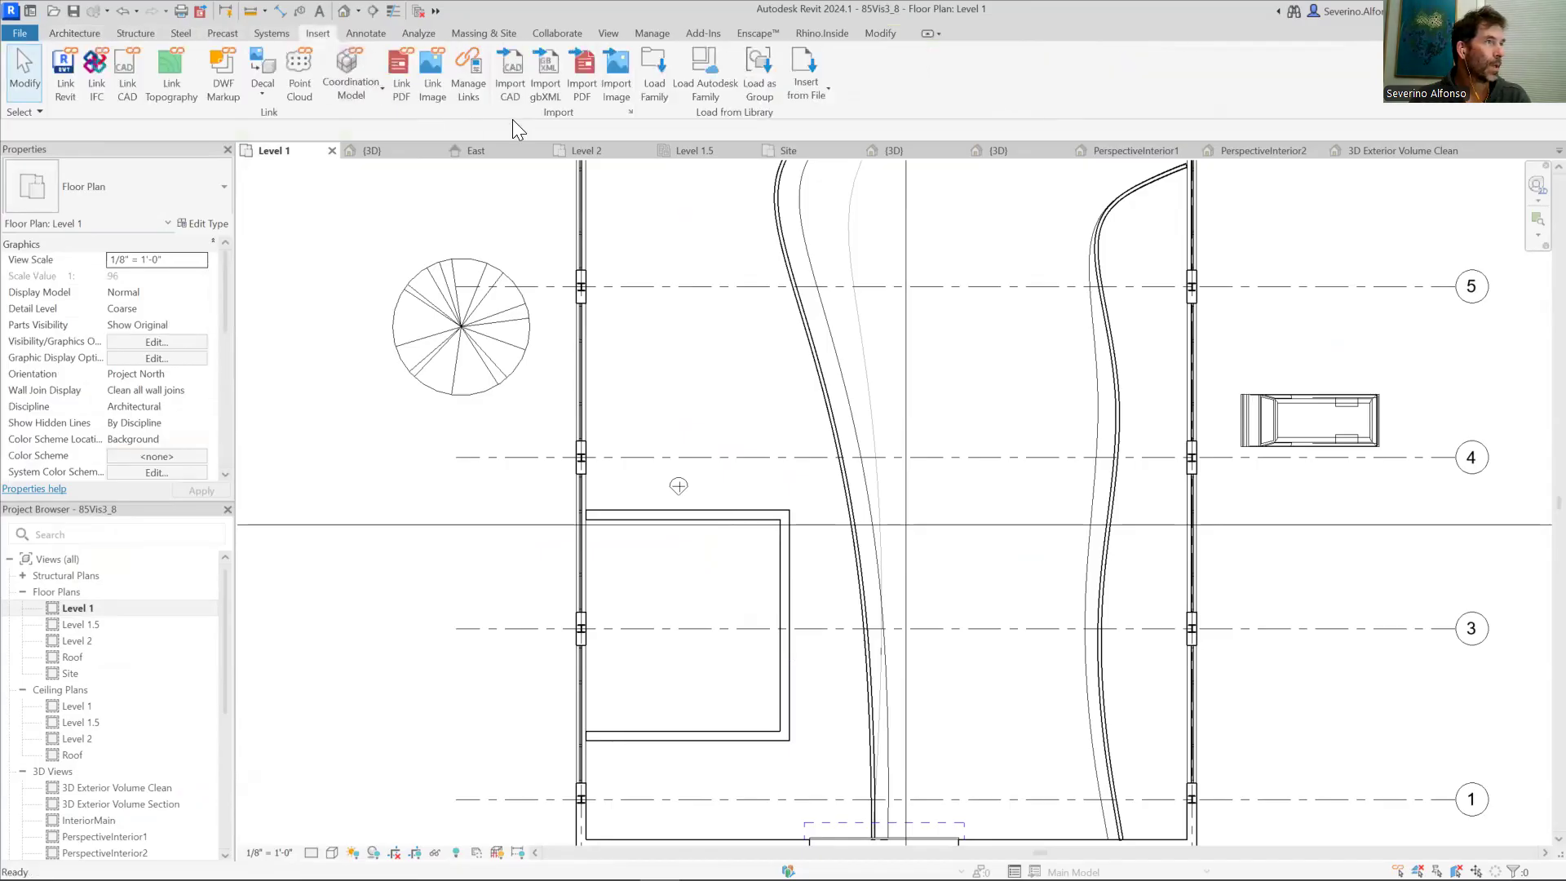
click(704, 75)
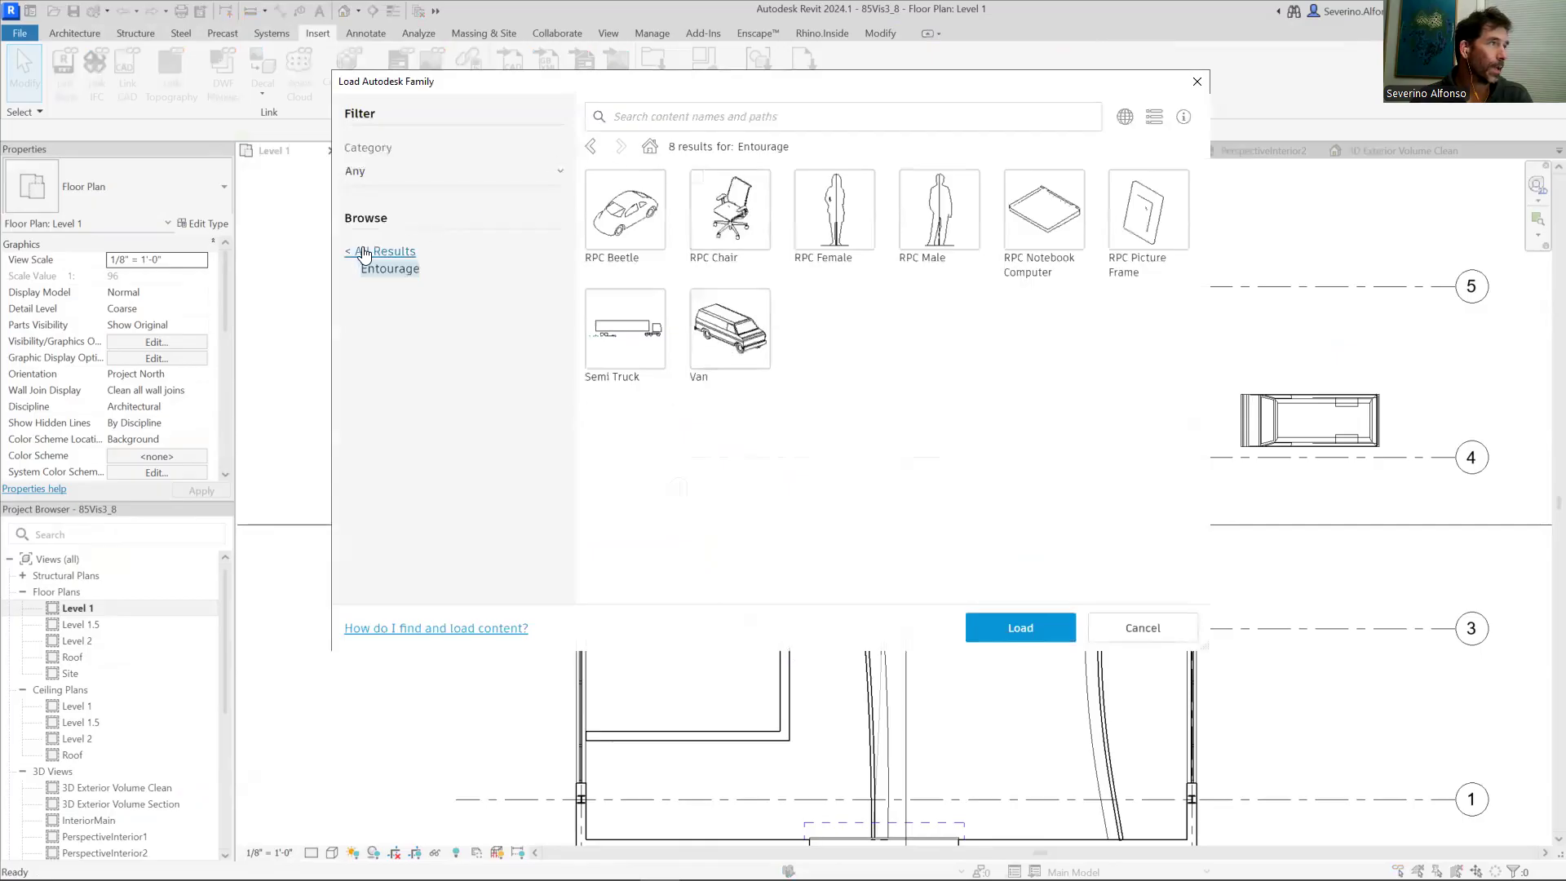
click(352, 253)
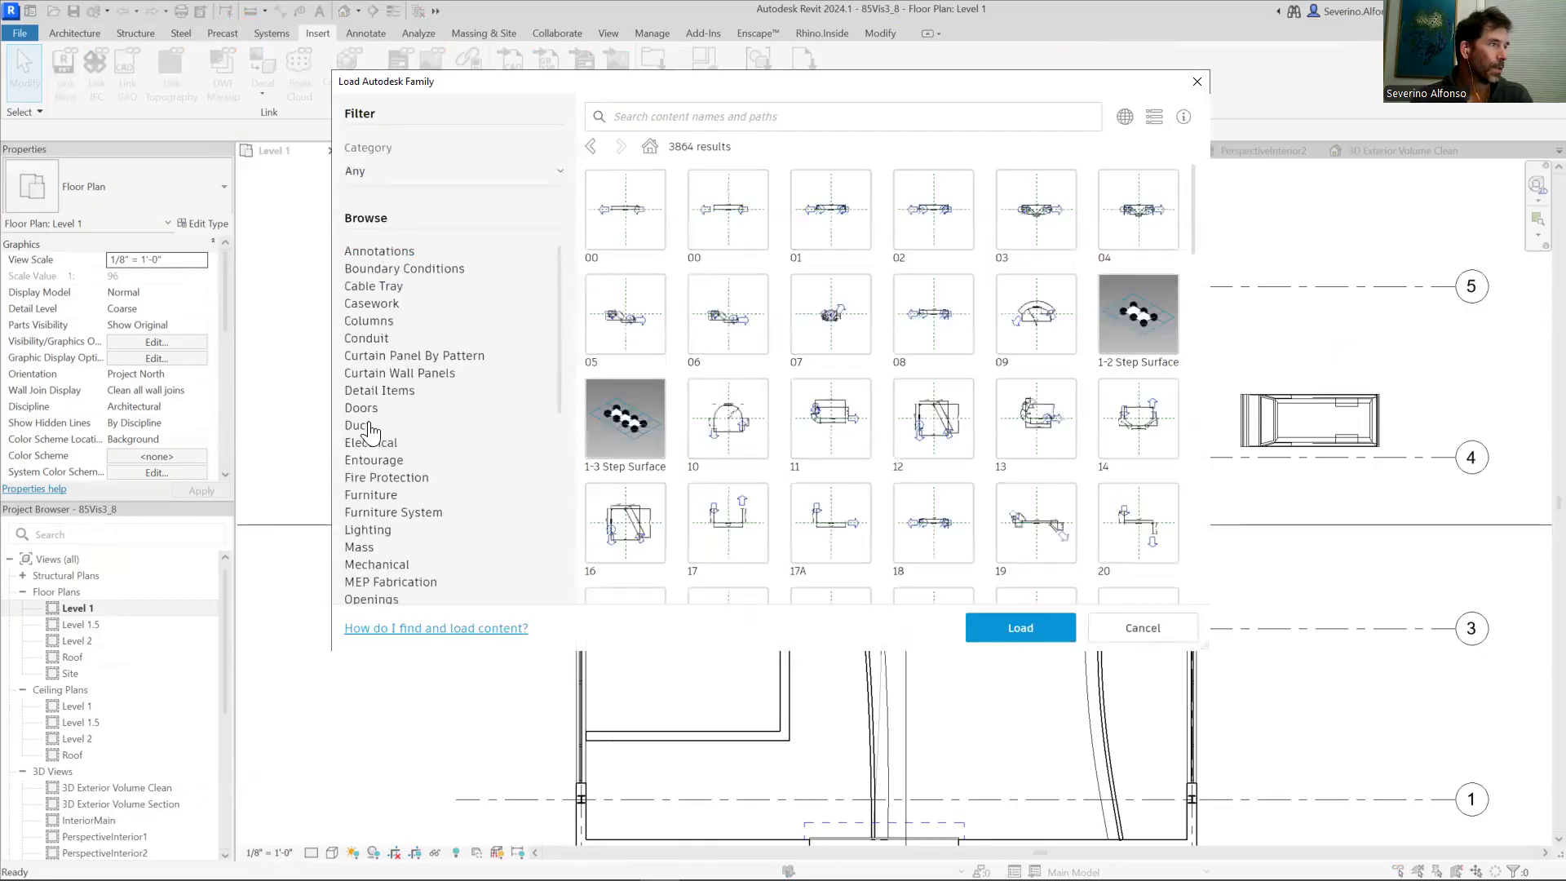
click(360, 409)
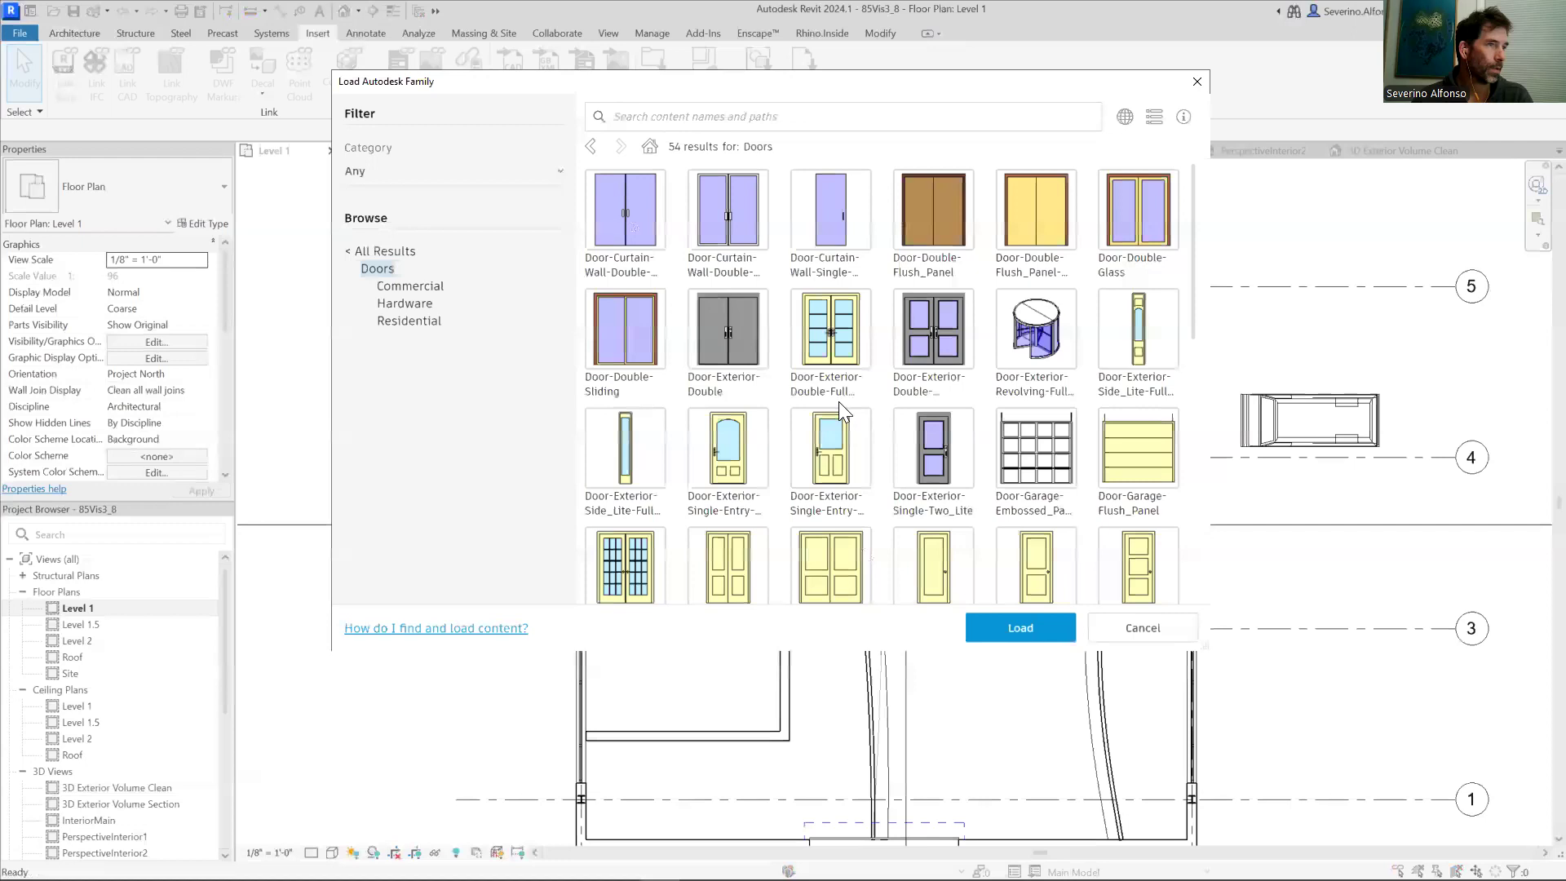
scroll(840, 406, down, 5)
scroll(745, 416, up, 3)
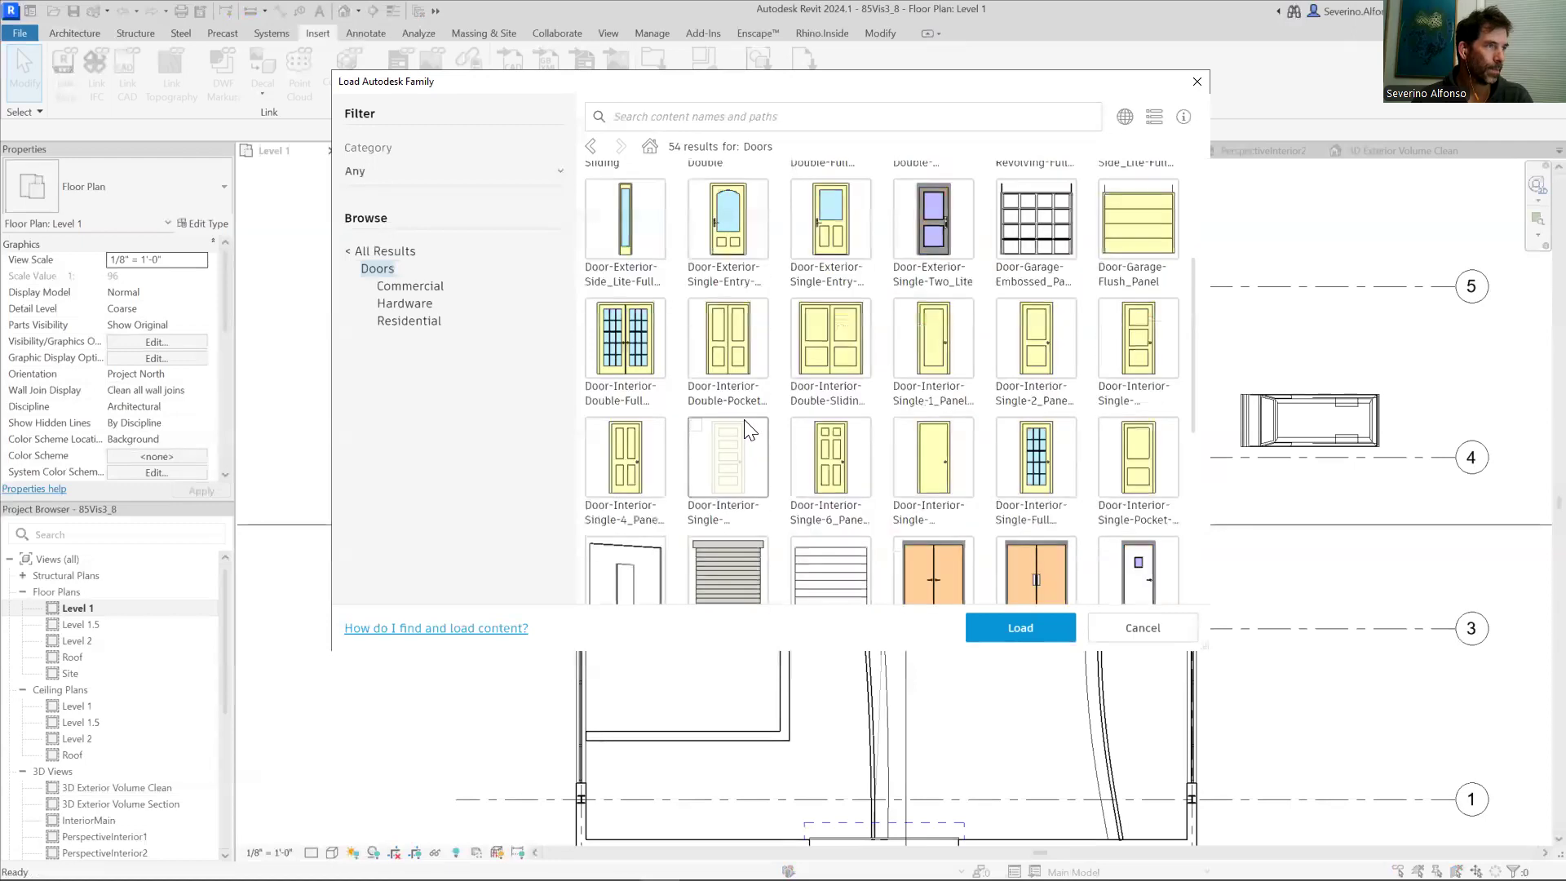
scroll(733, 417, up, 1)
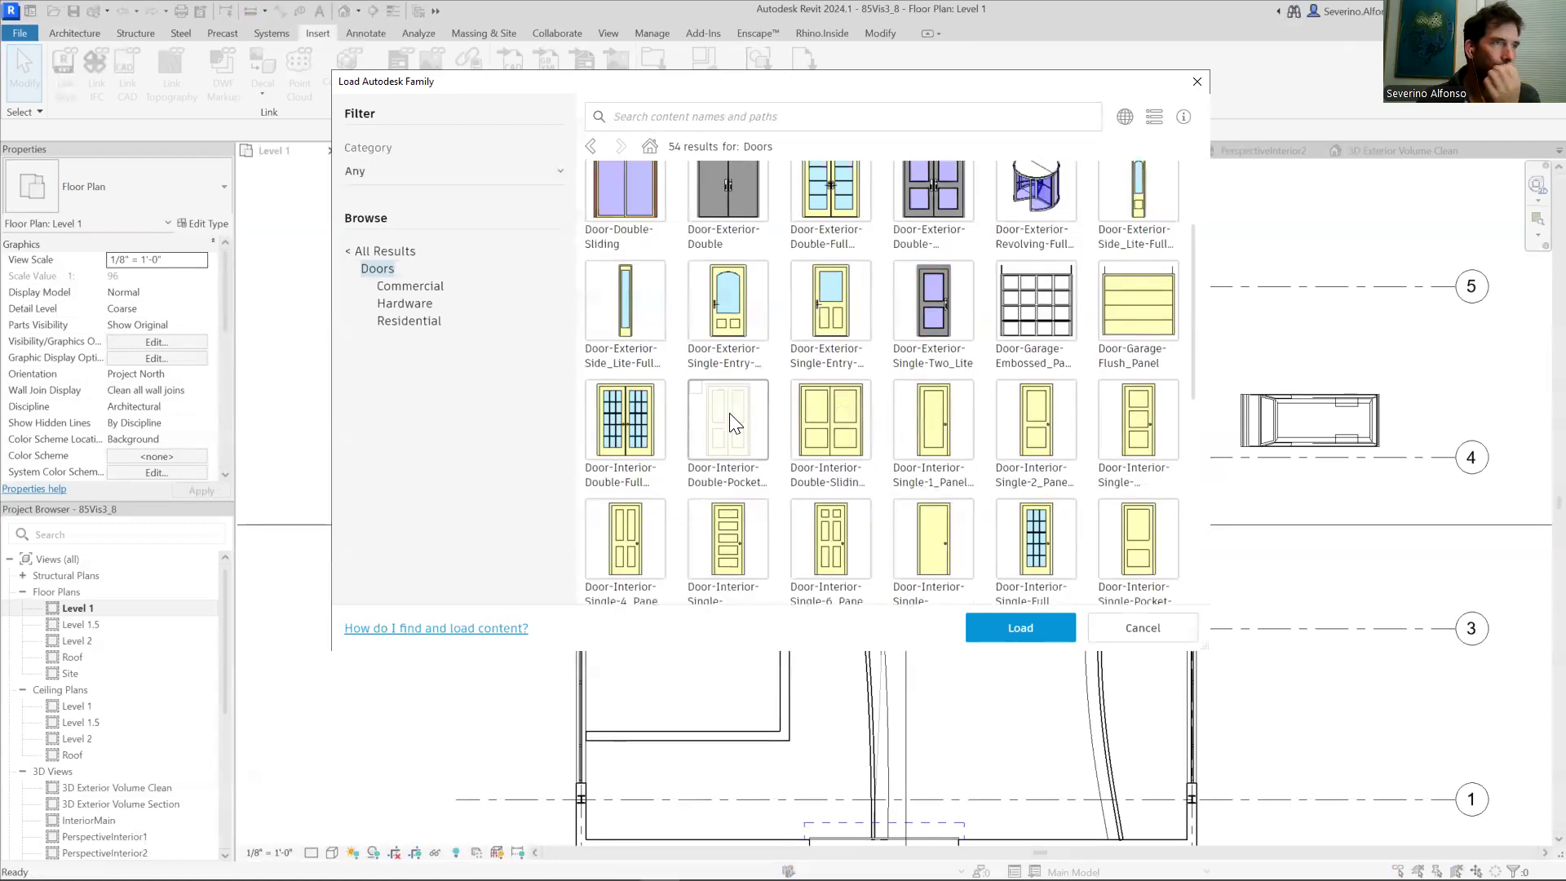
scroll(732, 421, up, 1)
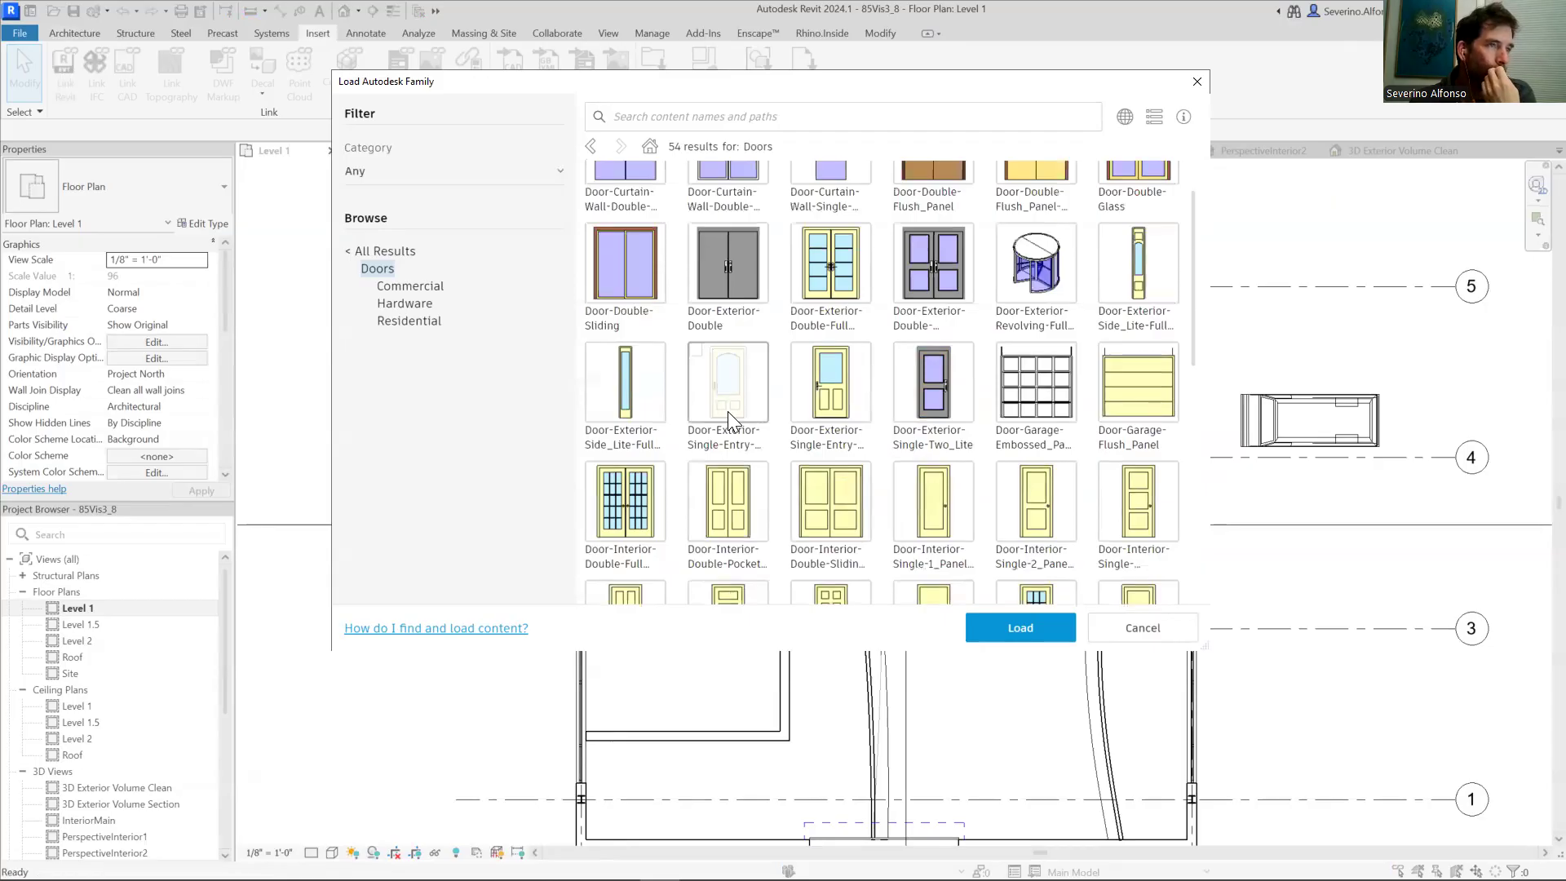
click(628, 251)
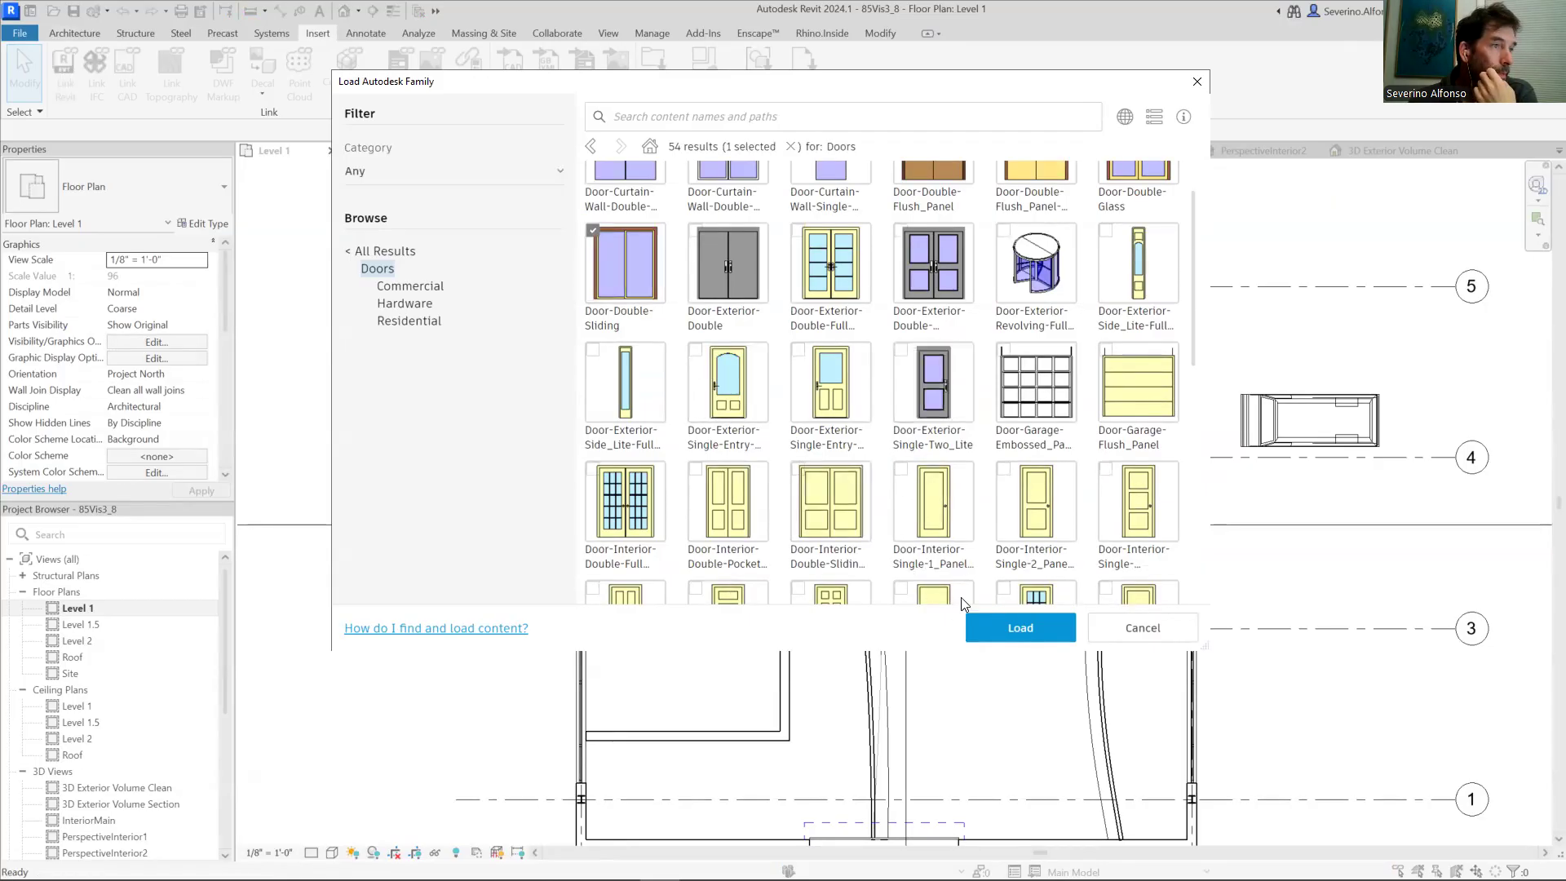
click(1021, 628)
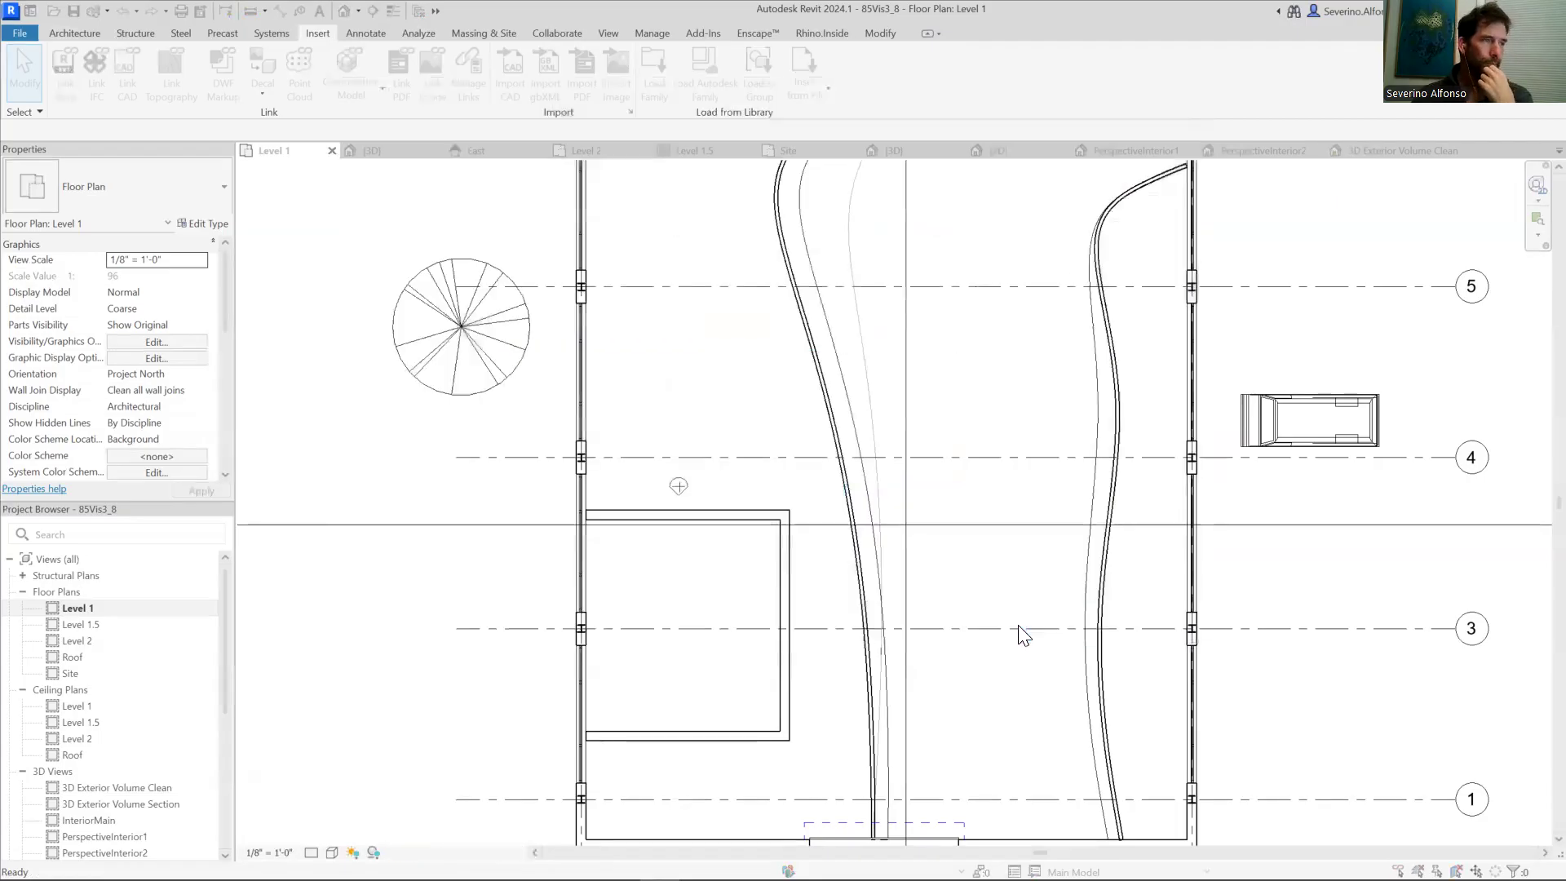
drag(670, 437, 679, 482)
click(864, 528)
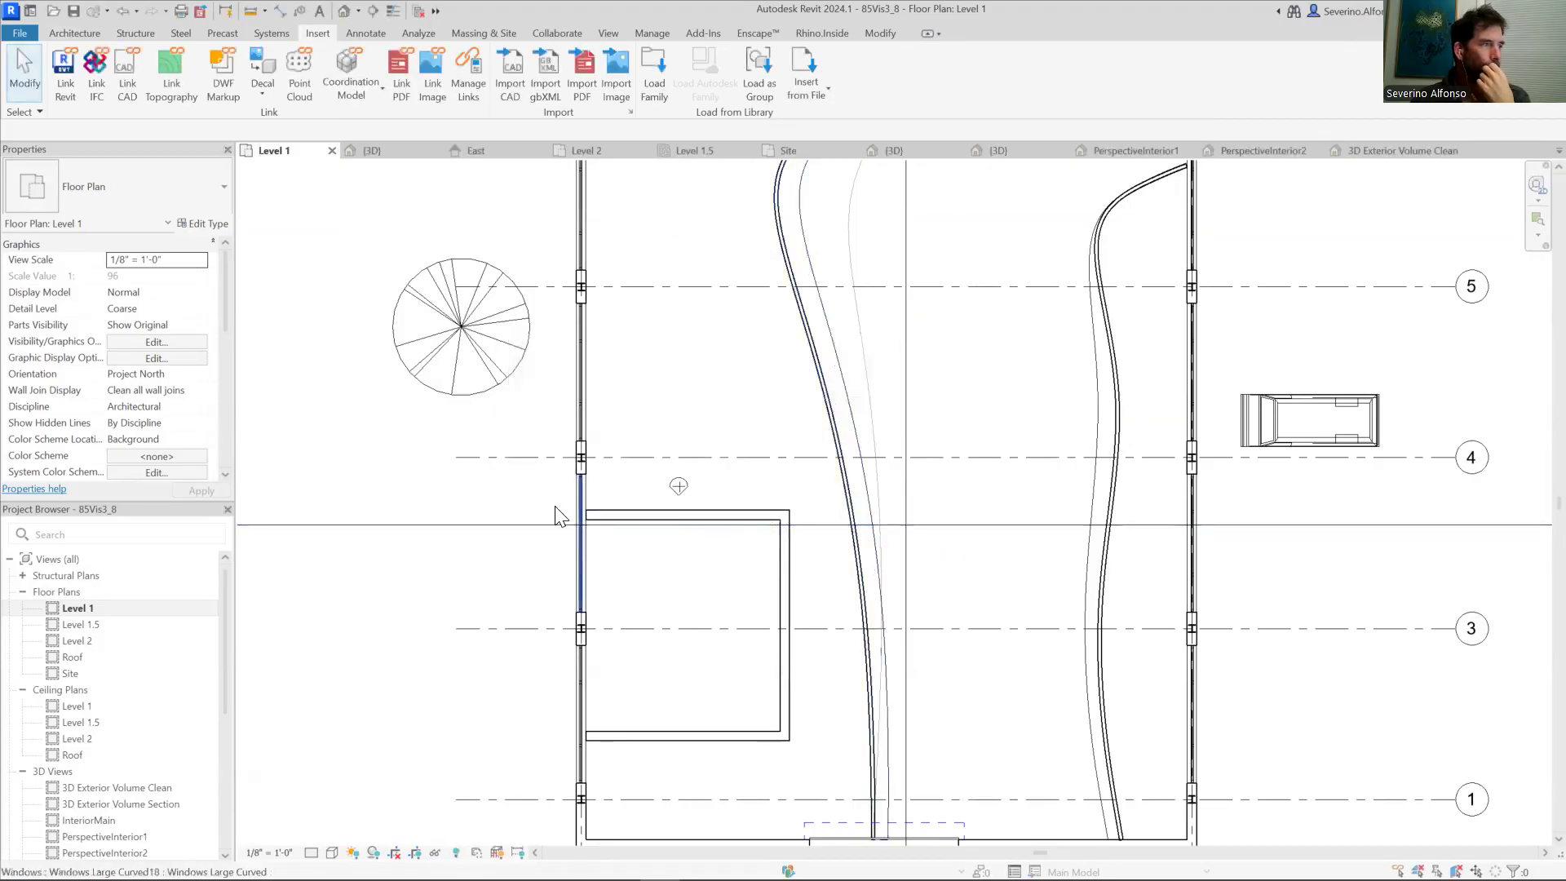
Step: Place 72" x 78" Door-Double-Sliding doors at the middle of each of the three walls of the room at grid 3
click(75, 33)
click(102, 67)
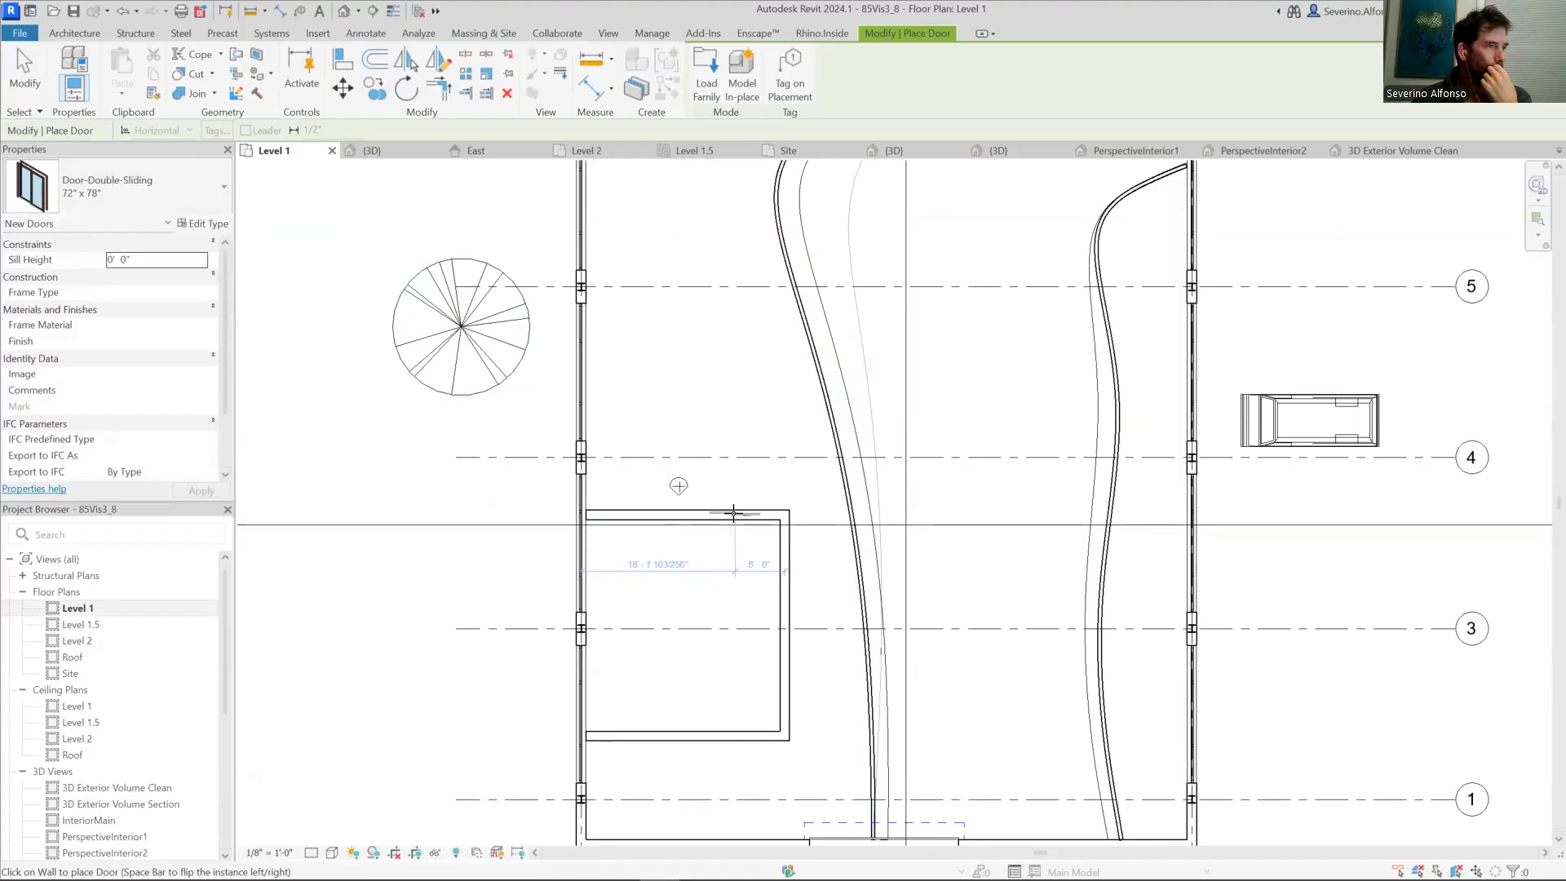
click(677, 514)
click(785, 628)
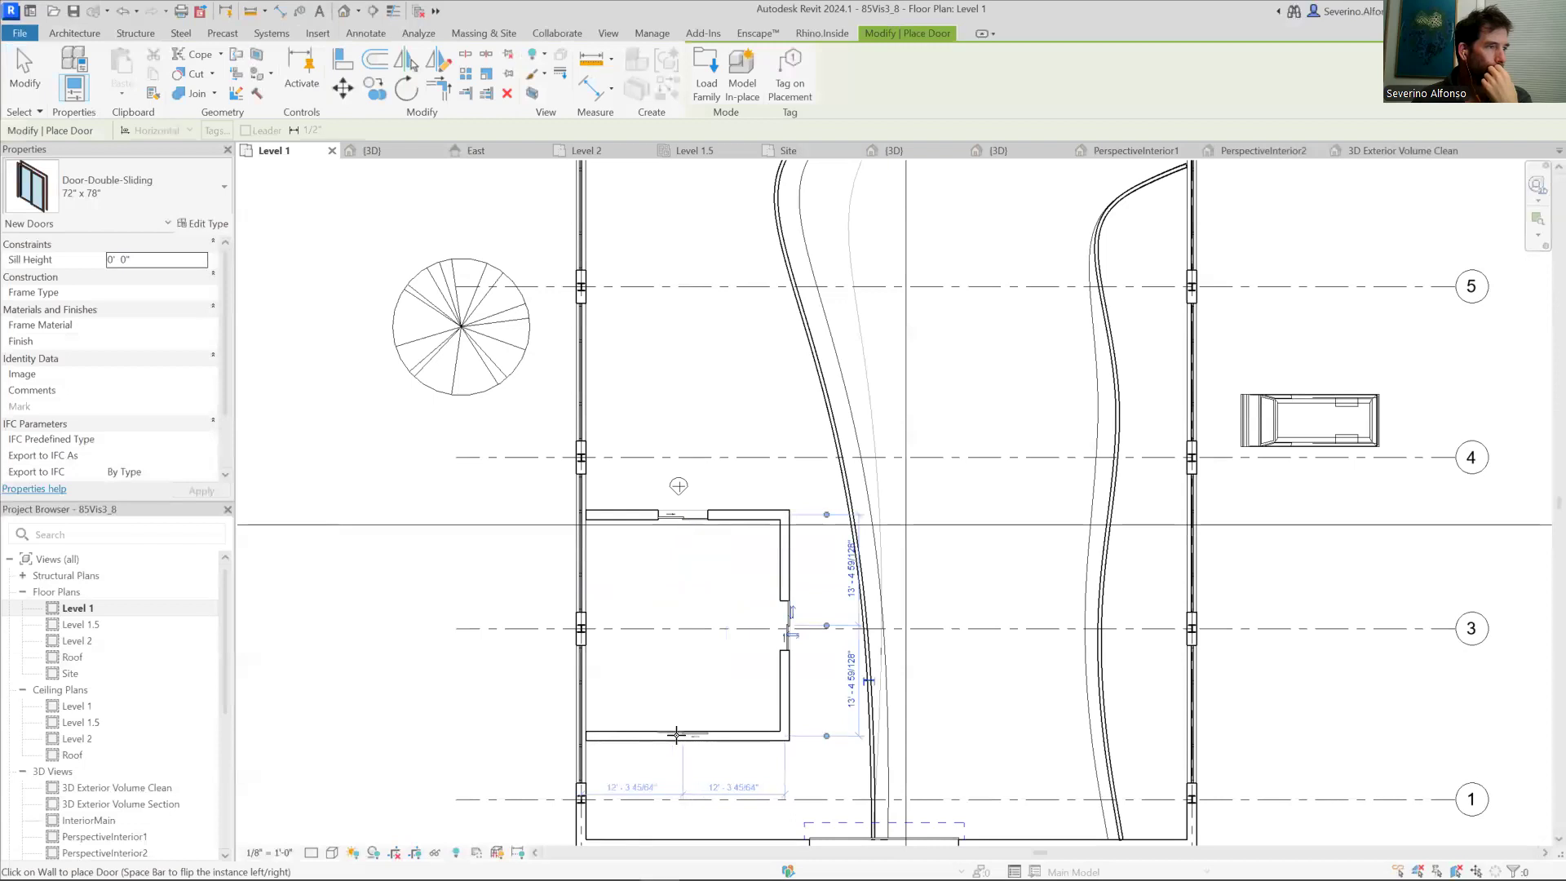
click(676, 735)
key(Escape)
key(Escape)
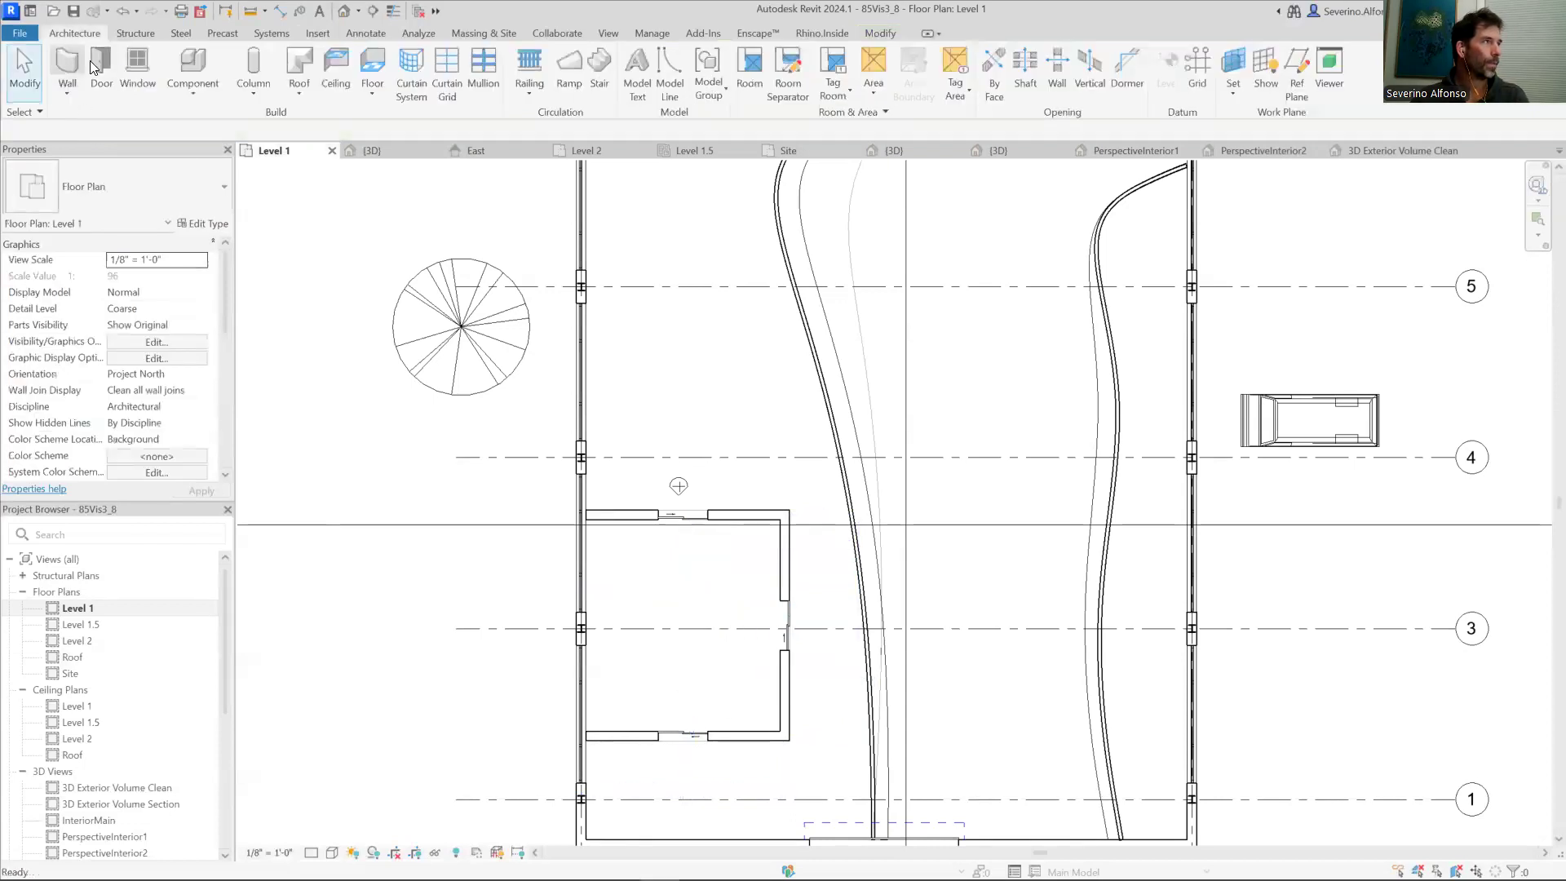
Step: Place a Largetooth Aspen - 25' deciduous RPC tree inside the room, on grid line 3
click(186, 65)
click(119, 191)
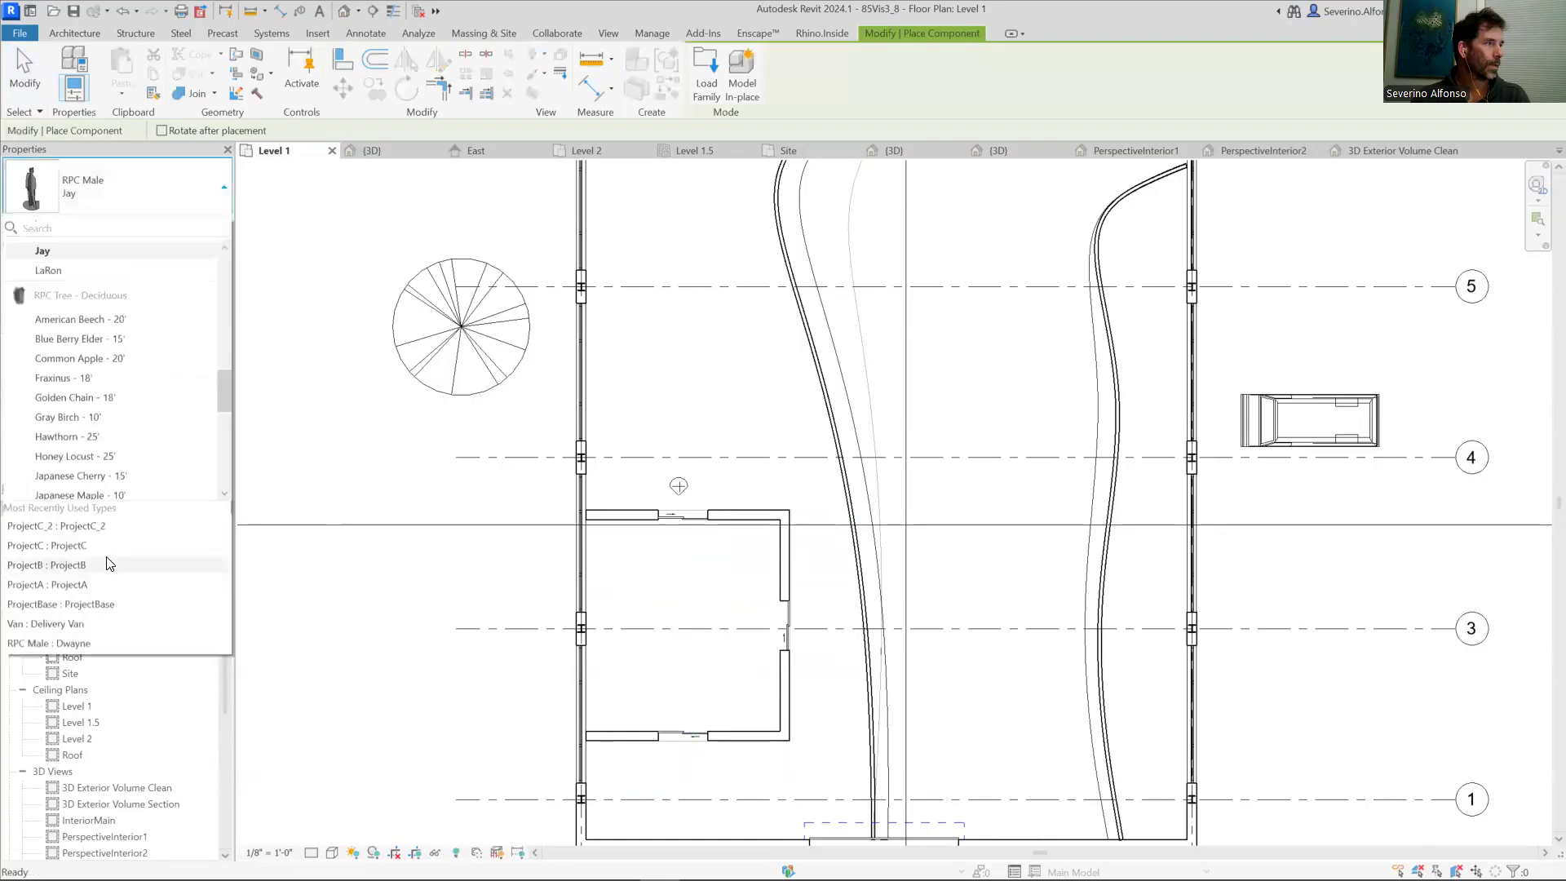
scroll(106, 457, down, 10)
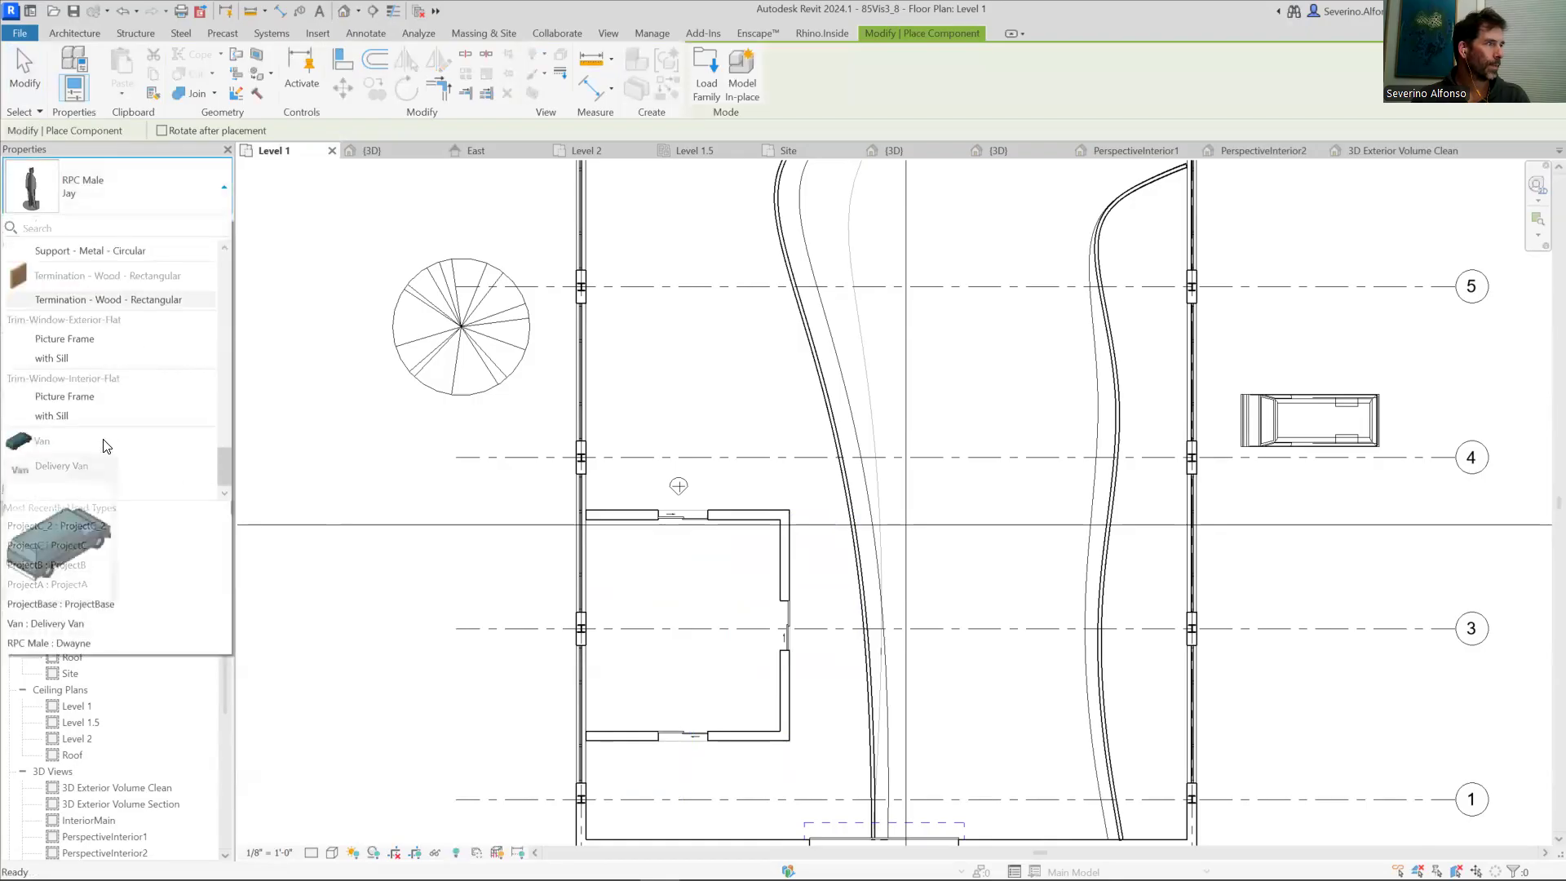
scroll(98, 408, up, 12)
scroll(98, 448, down, 3)
click(90, 408)
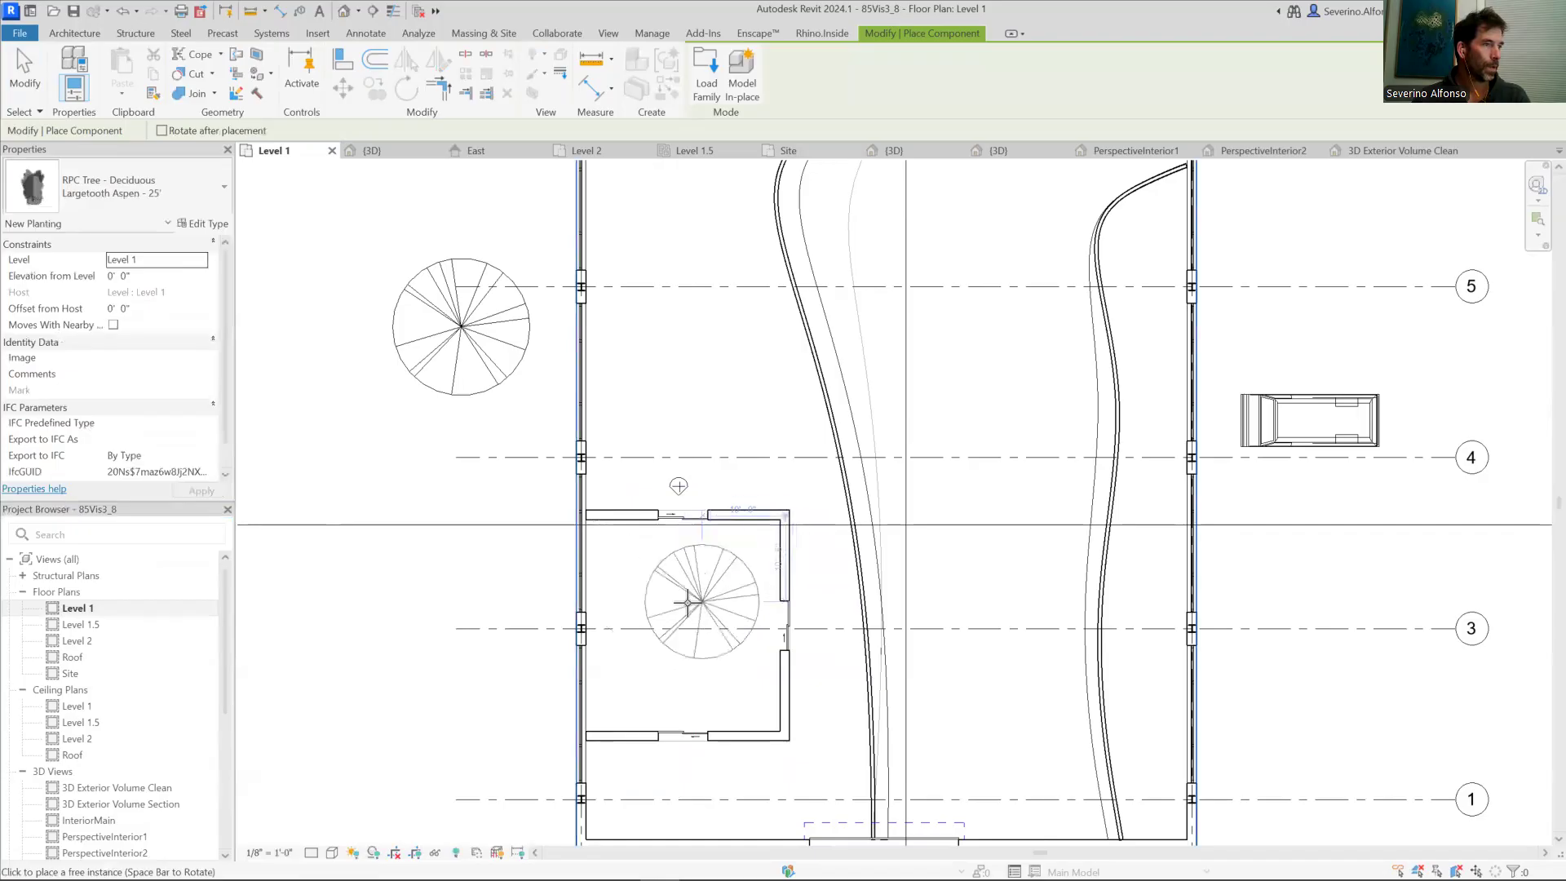
click(668, 628)
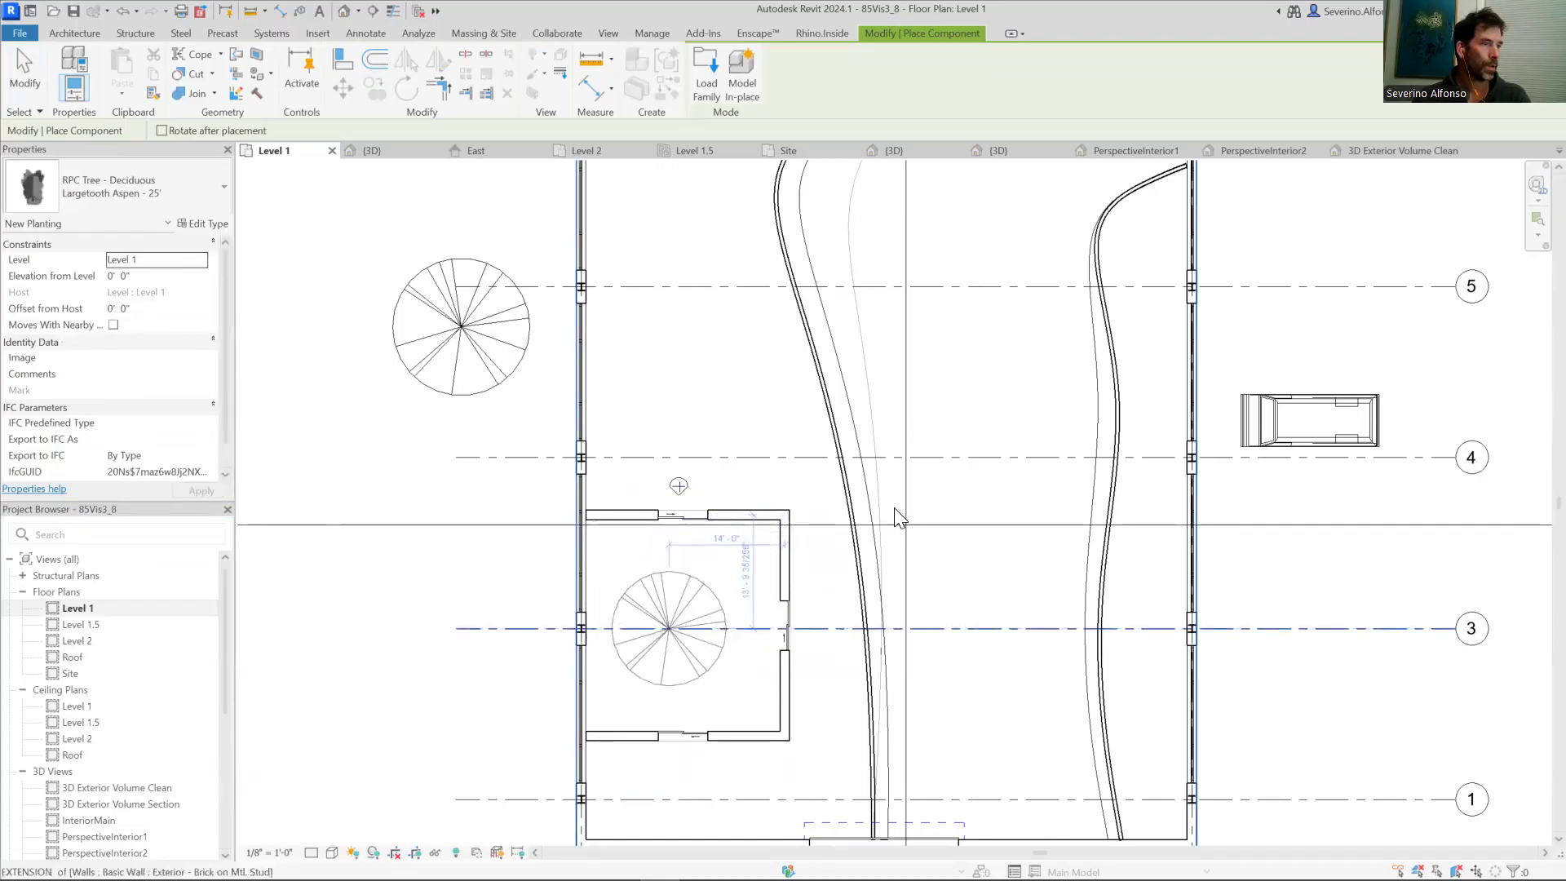
key(Escape)
key(Escape)
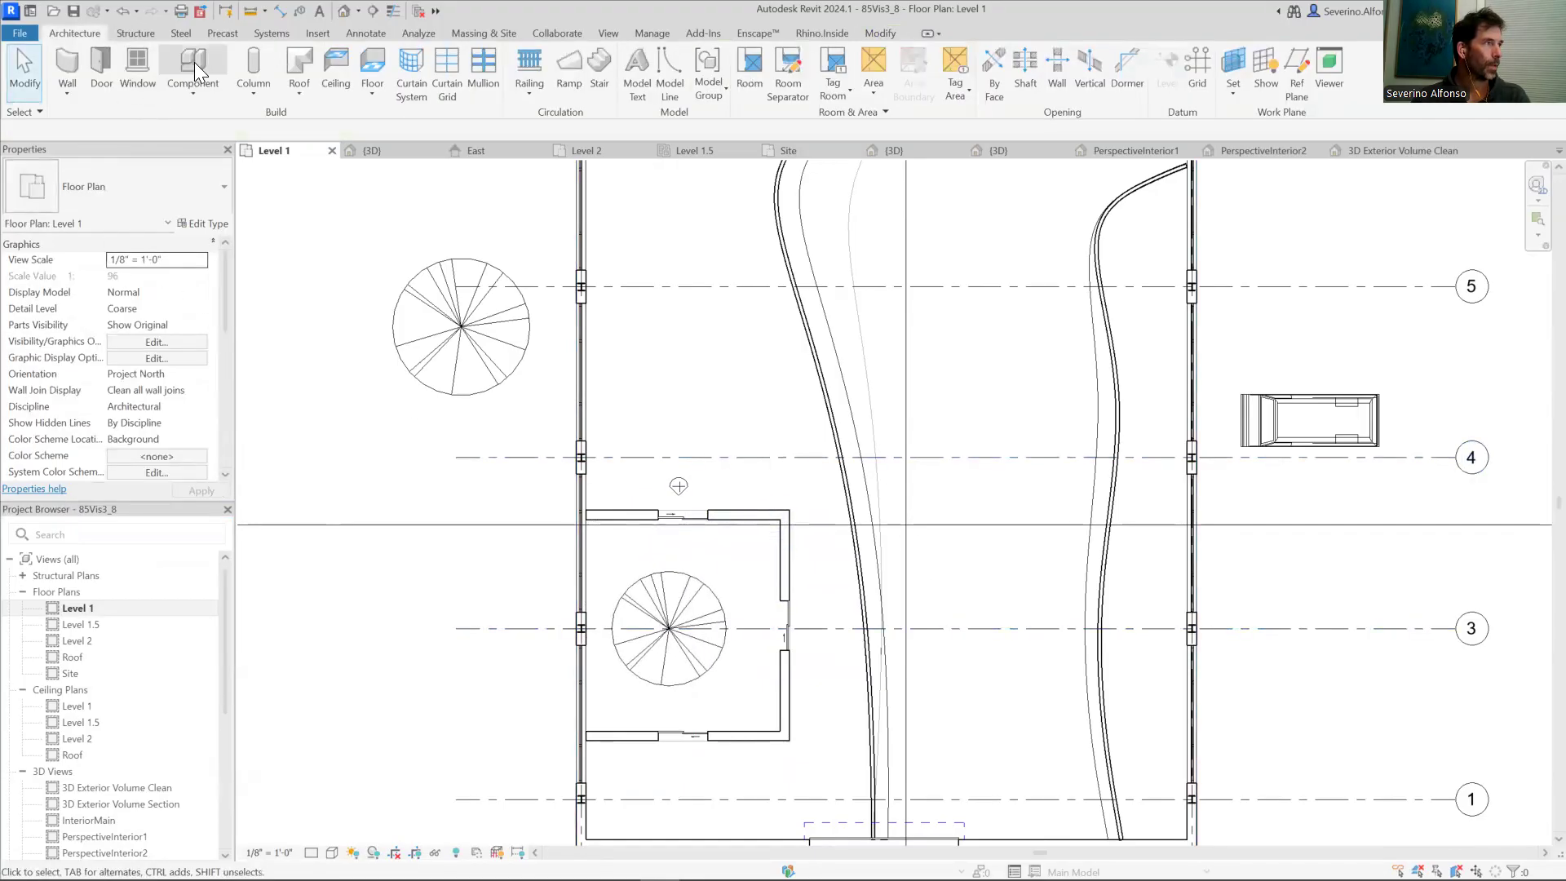
click(194, 62)
click(98, 204)
scroll(100, 307, up, 10)
scroll(101, 314, down, 5)
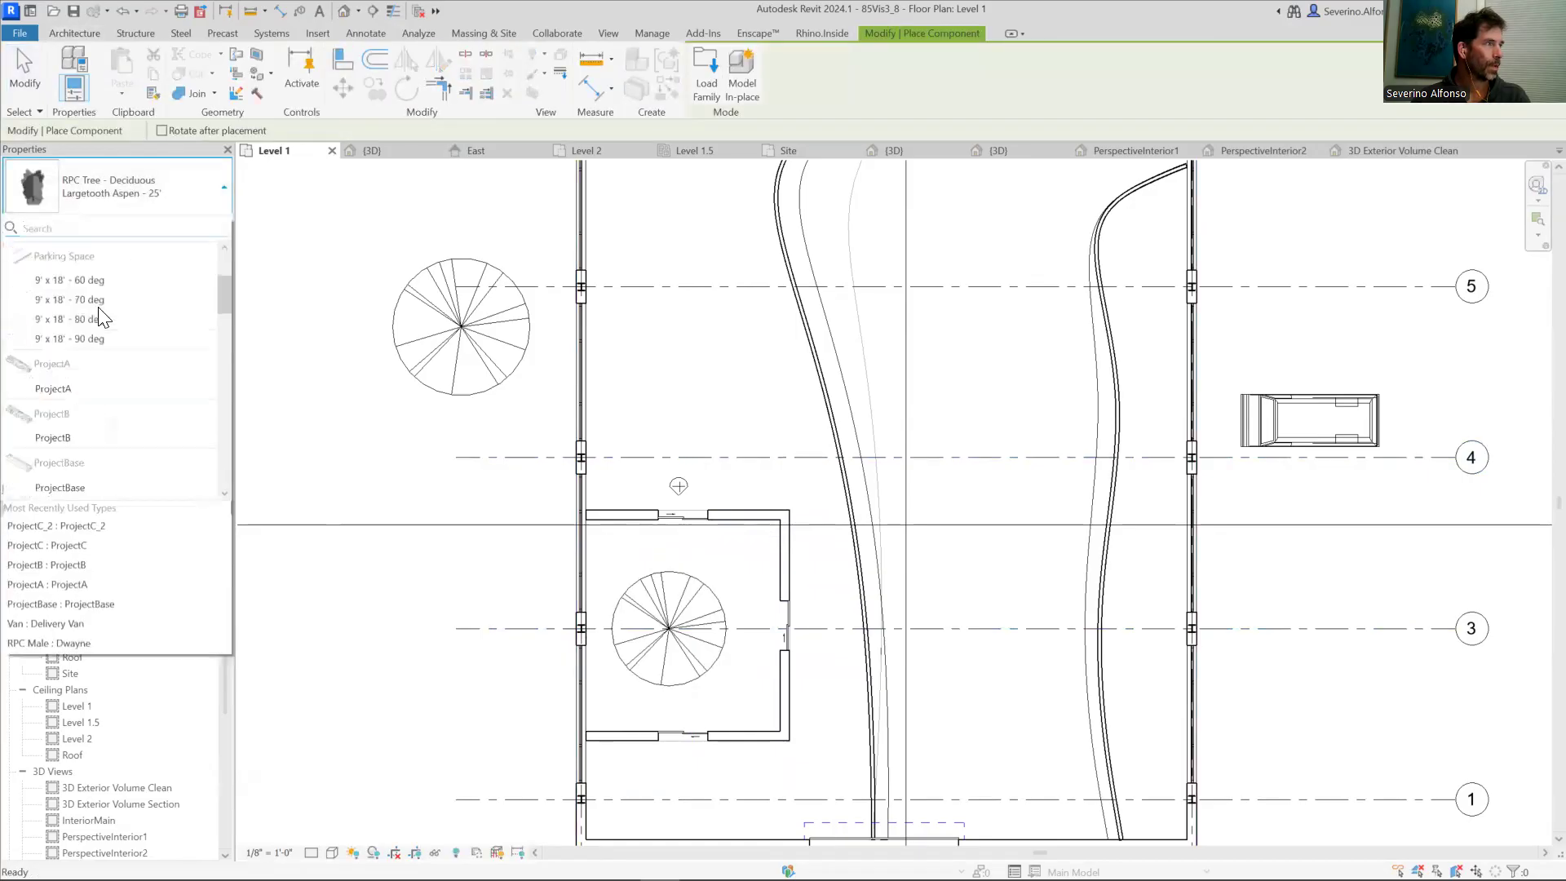
Step: Place a 34" x 80" Single-Flush door in the grid 3 room's lower wall, near its right corner
click(78, 32)
click(110, 60)
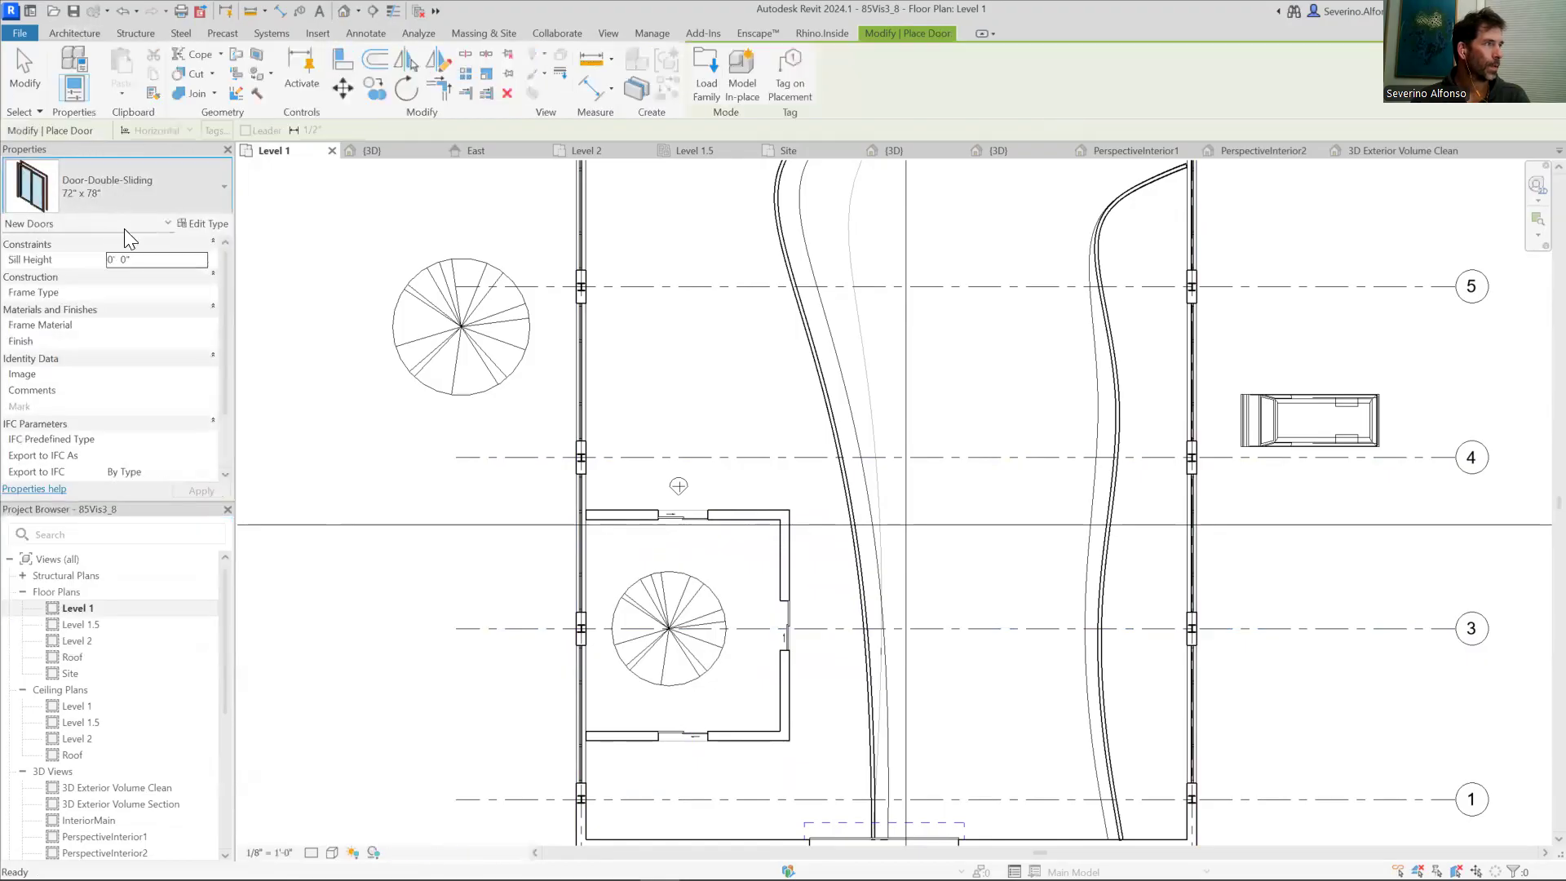
click(124, 195)
click(94, 513)
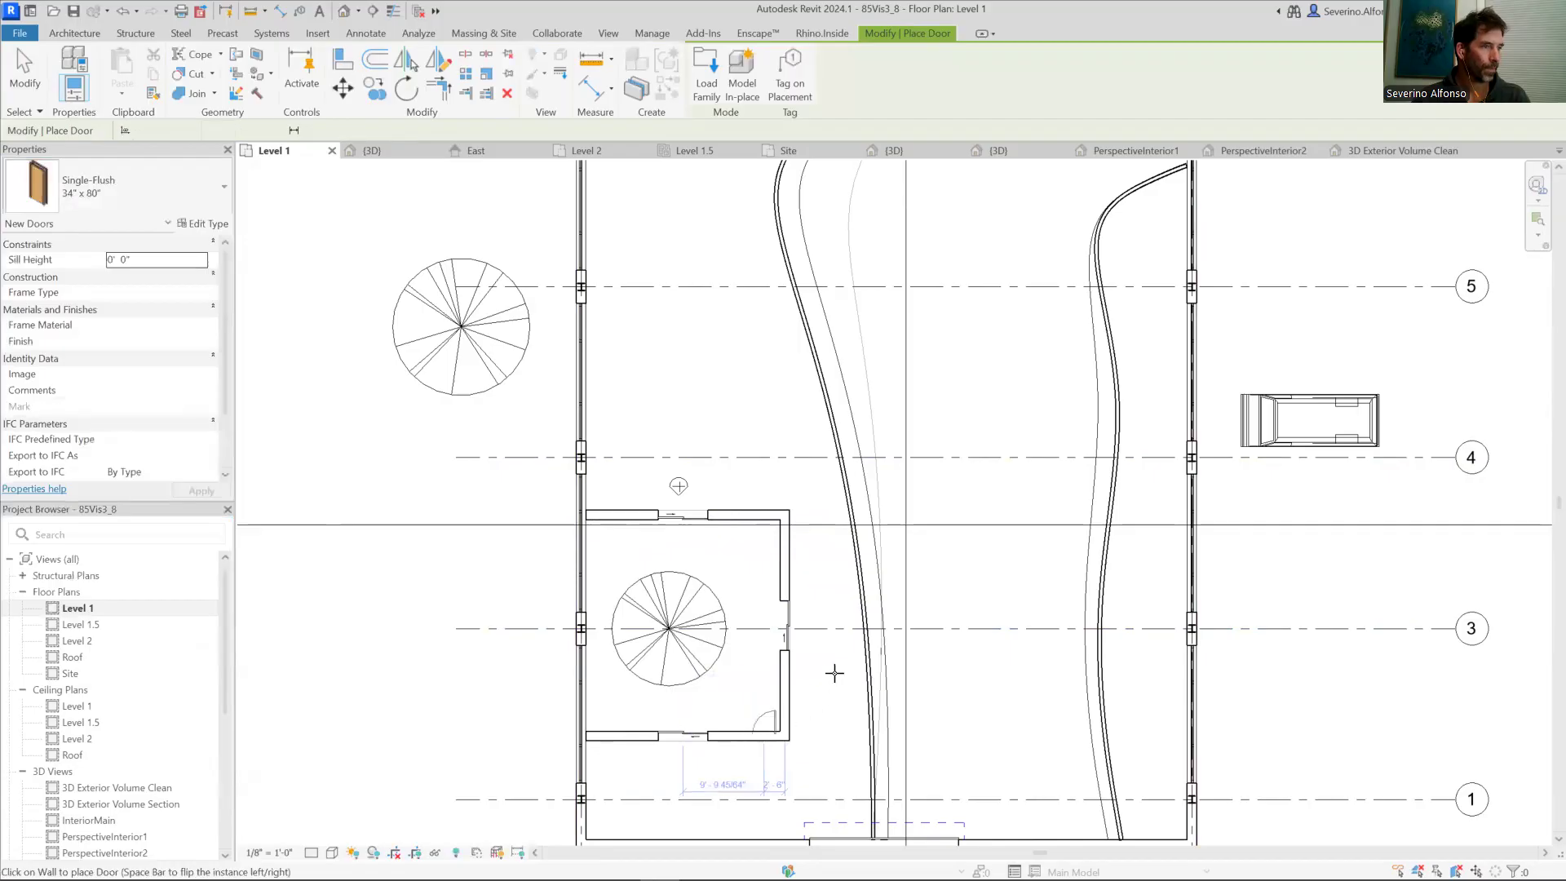
key(Escape)
Step: Place a 24" x 42" Window-Double-Hung window in each of the two short parallel walls at grid 8, 3'-6" from their left ends
scroll(793, 497, down, 5)
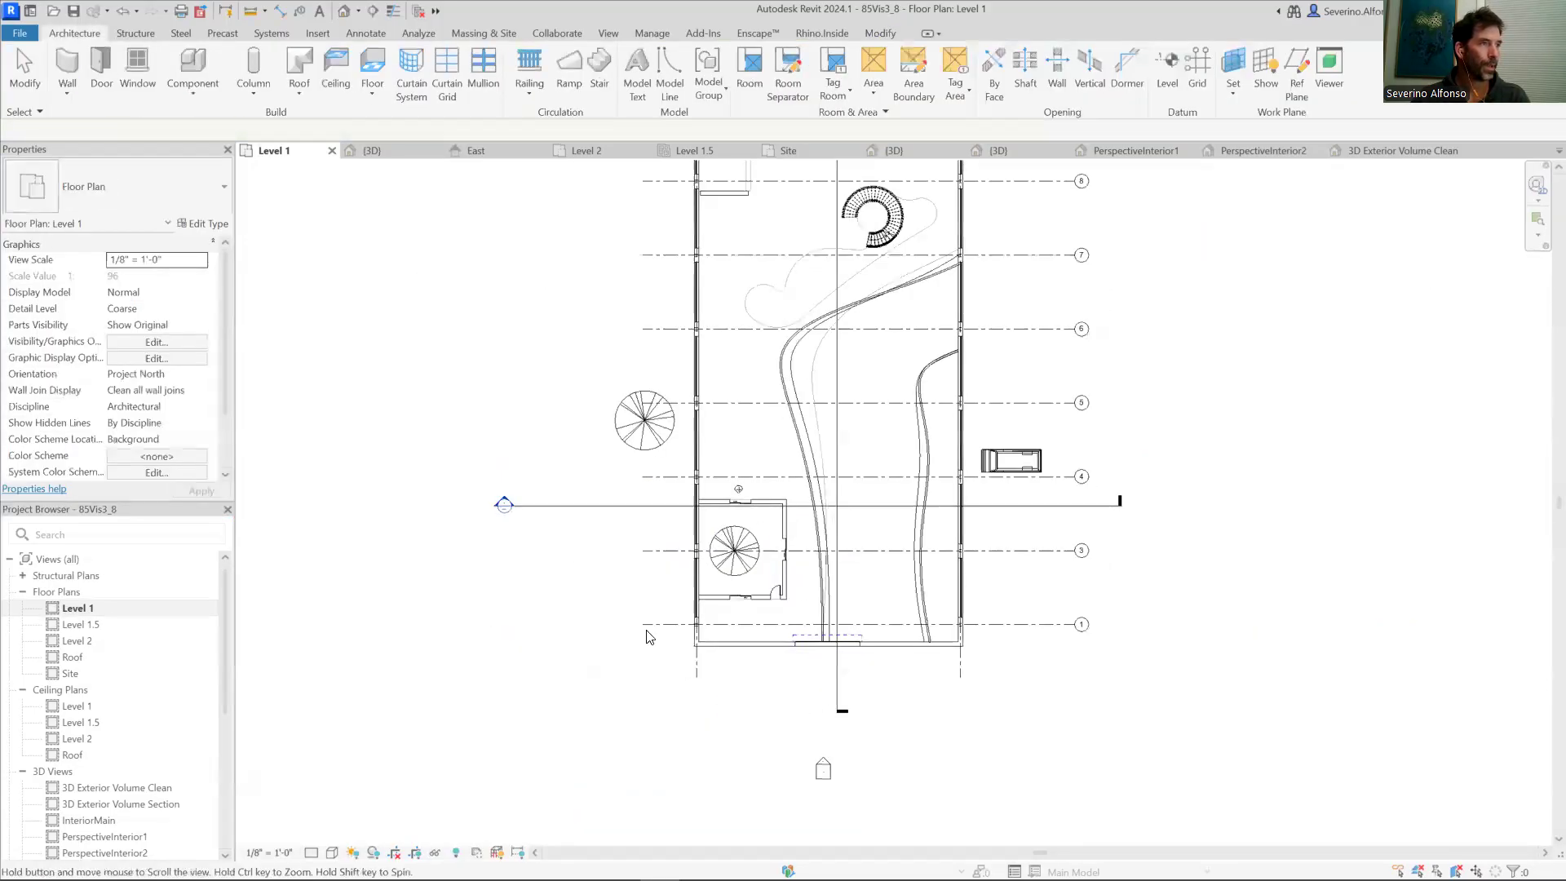
scroll(669, 309, up, 5)
click(131, 70)
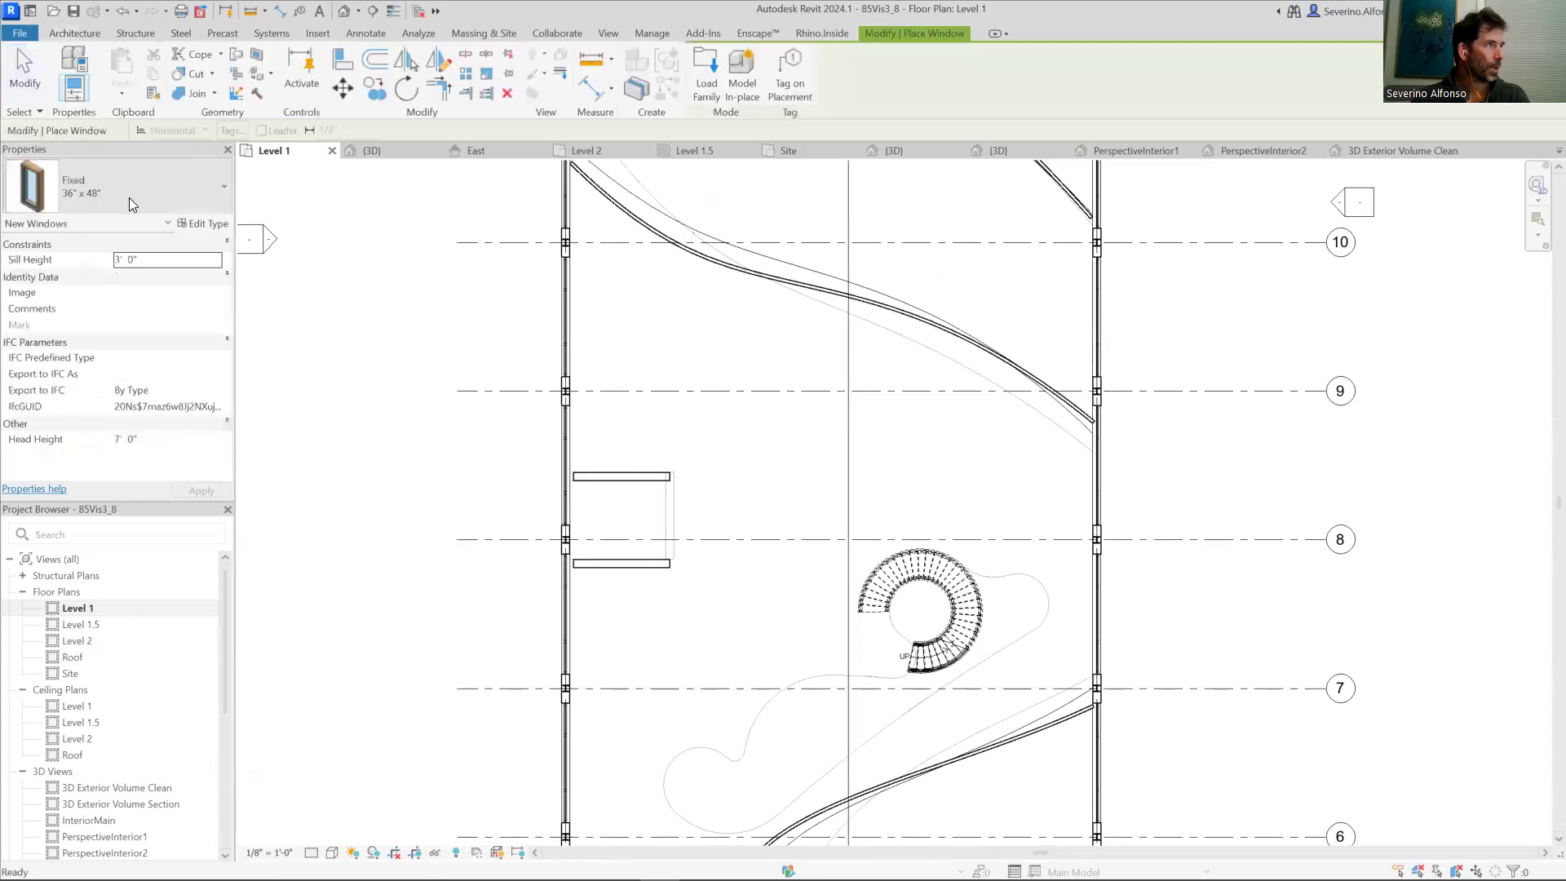
click(129, 197)
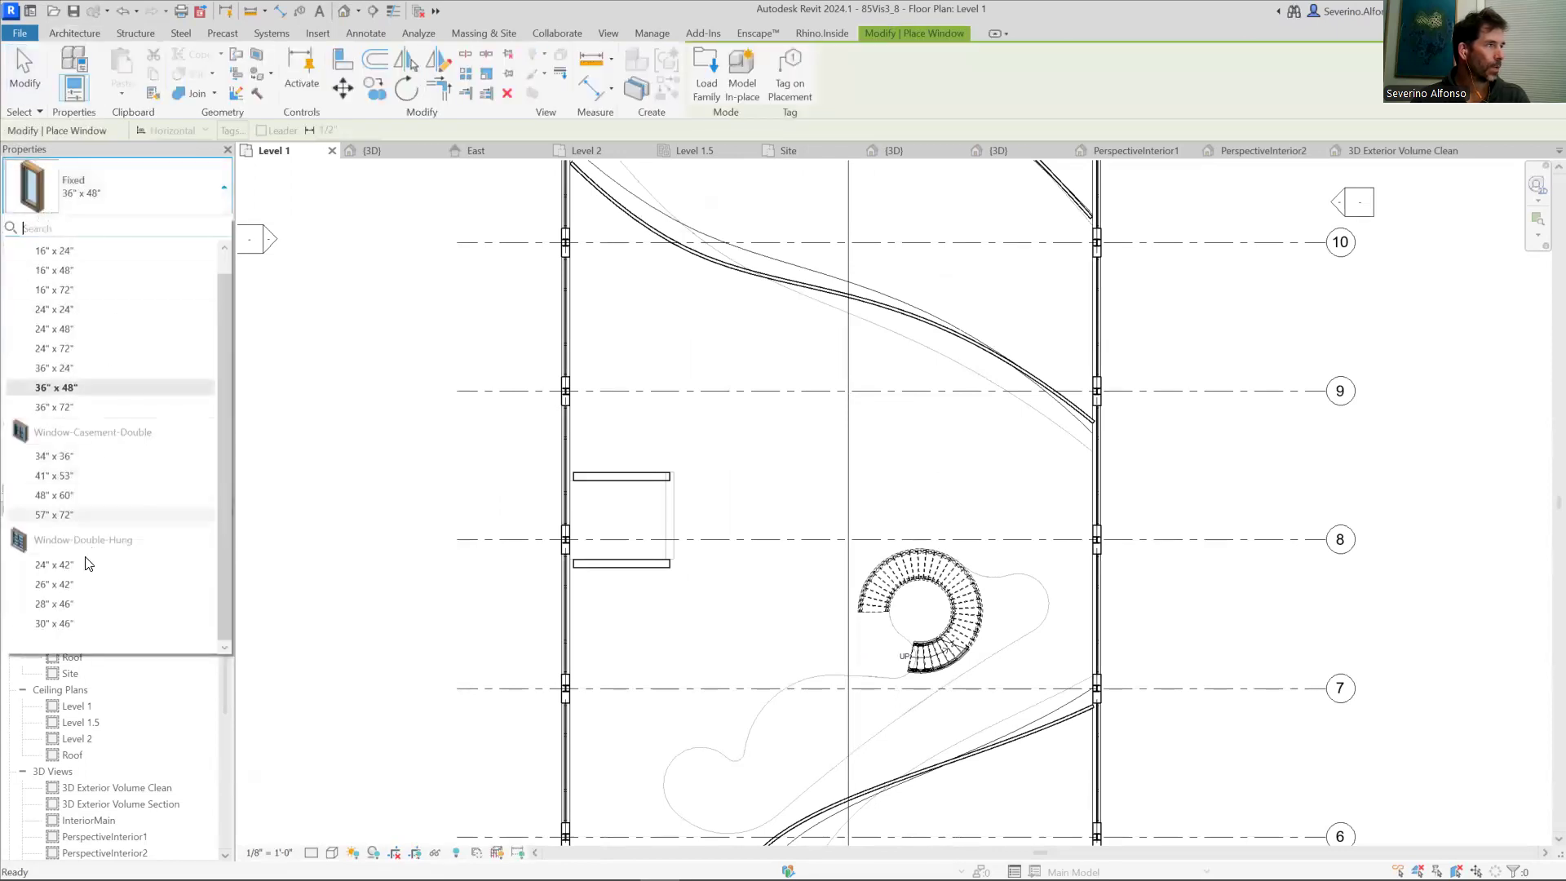
click(53, 564)
scroll(609, 566, up, 4)
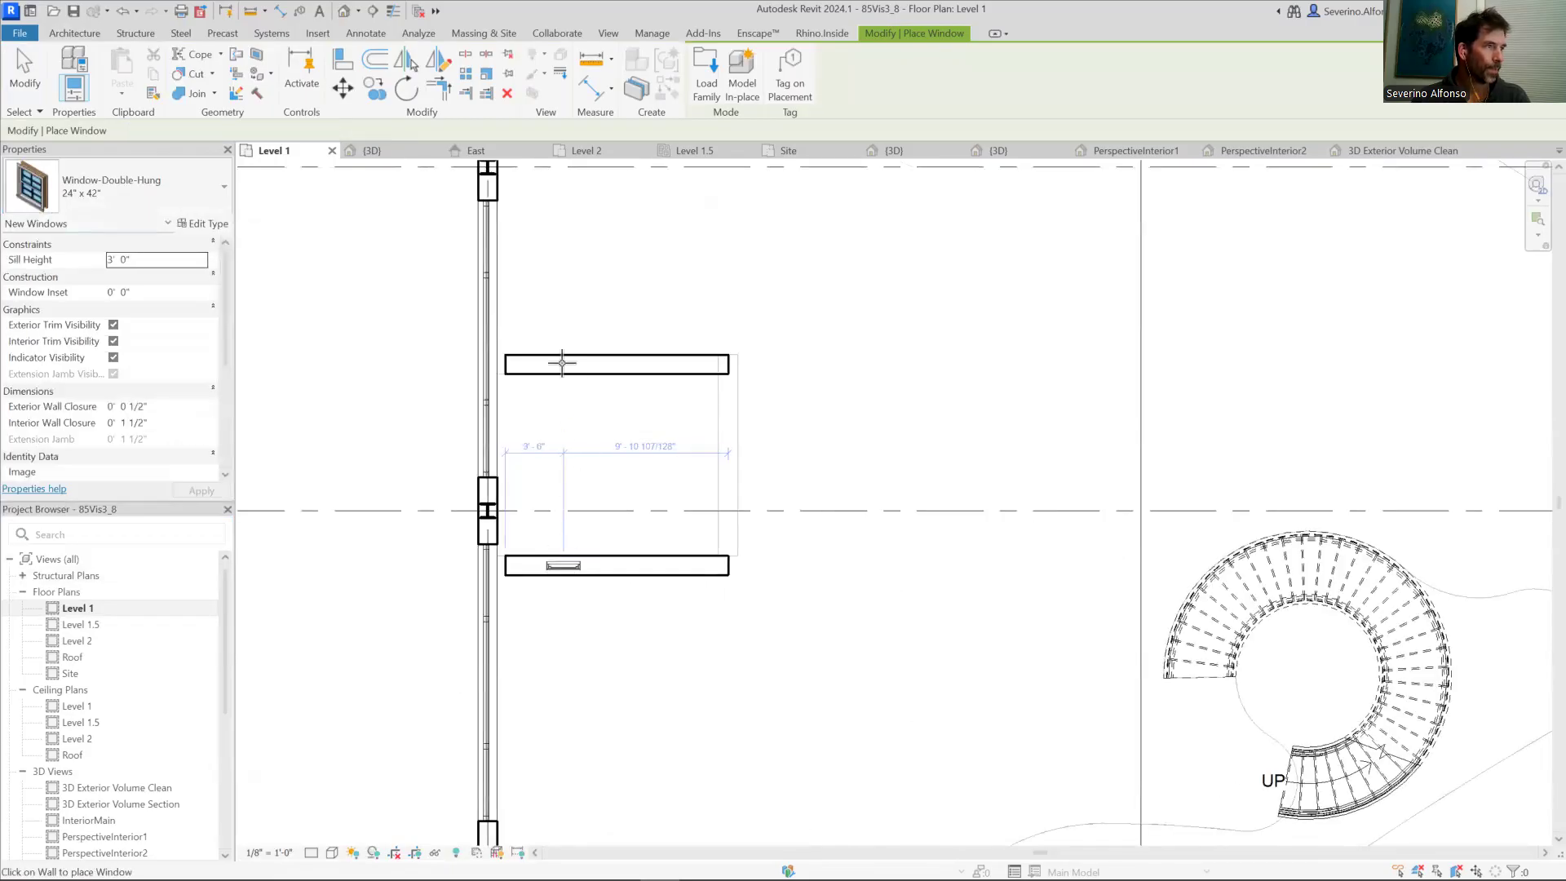
click(562, 362)
key(Escape)
key(Escape)
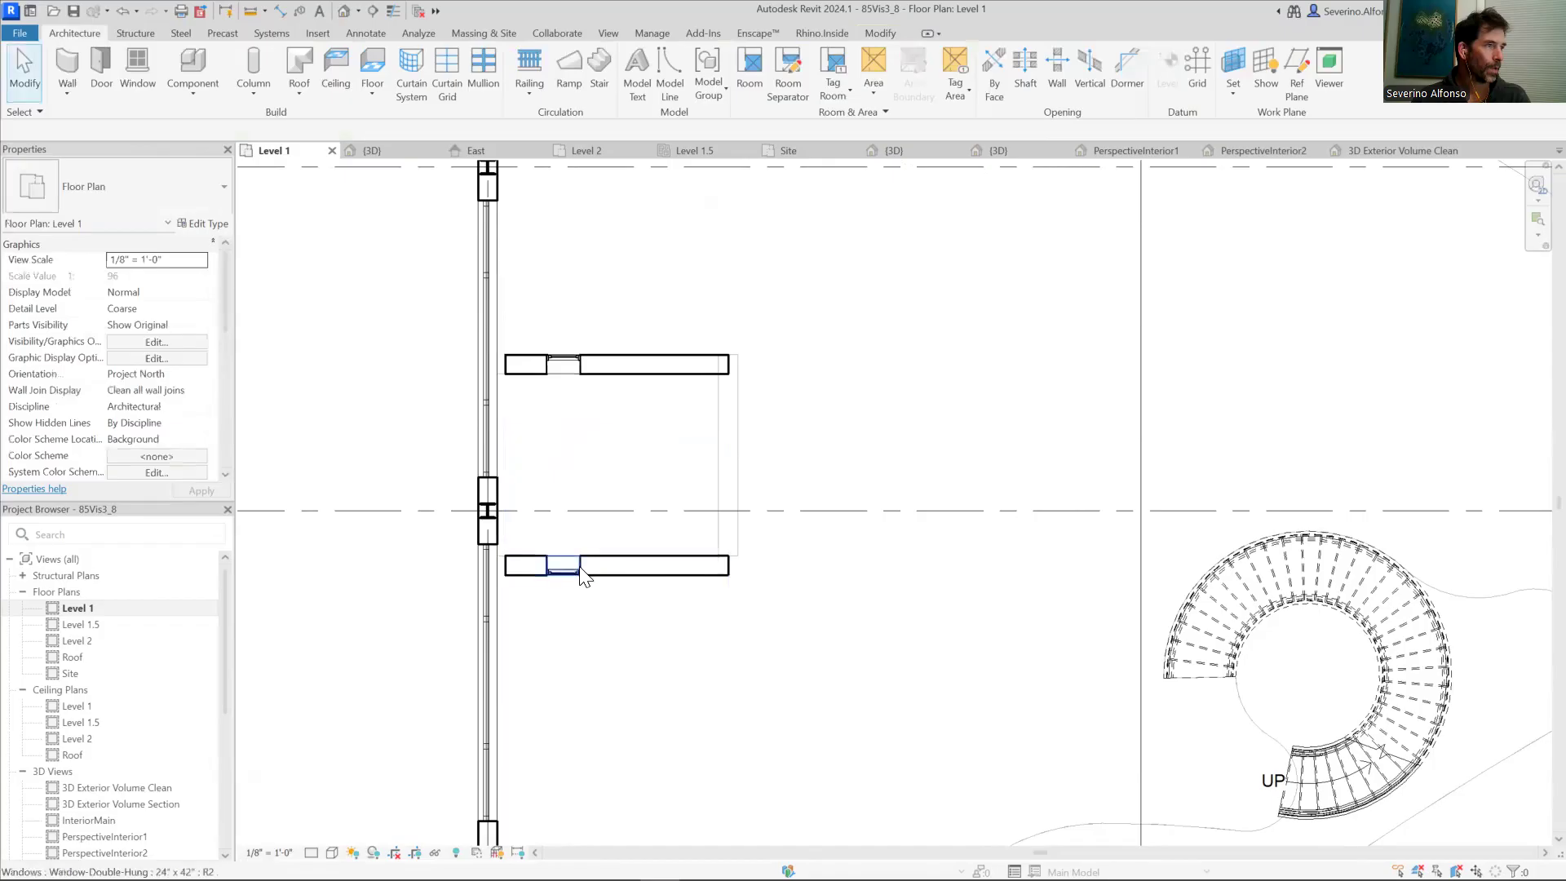
Step: Flip the facing of both double-hung windows in the short walls at grid 8
click(561, 364)
scroll(561, 371, up, 3)
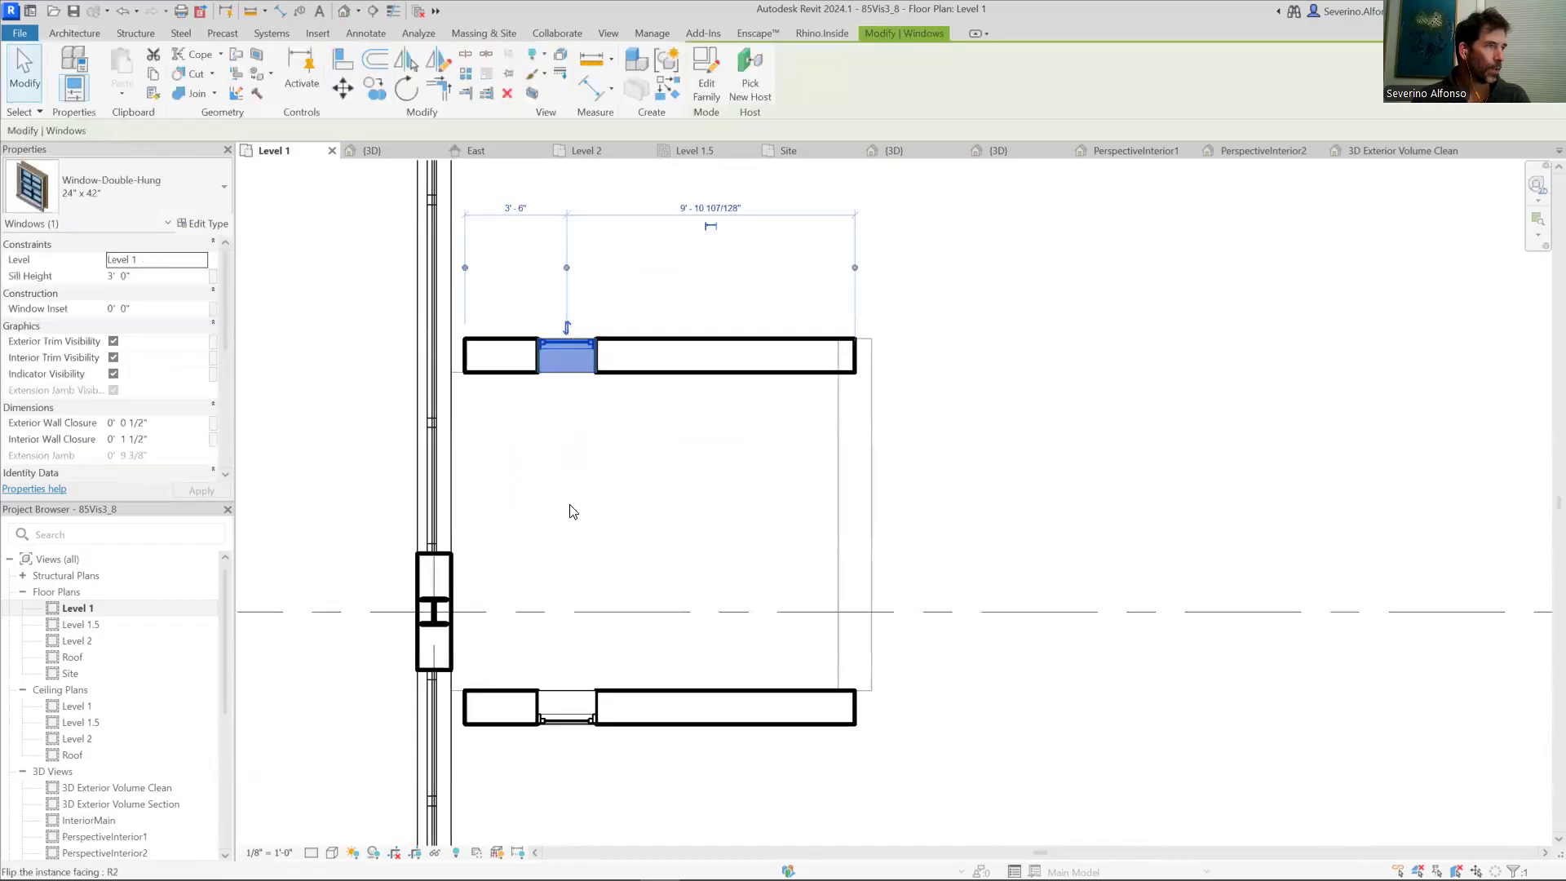
click(567, 708)
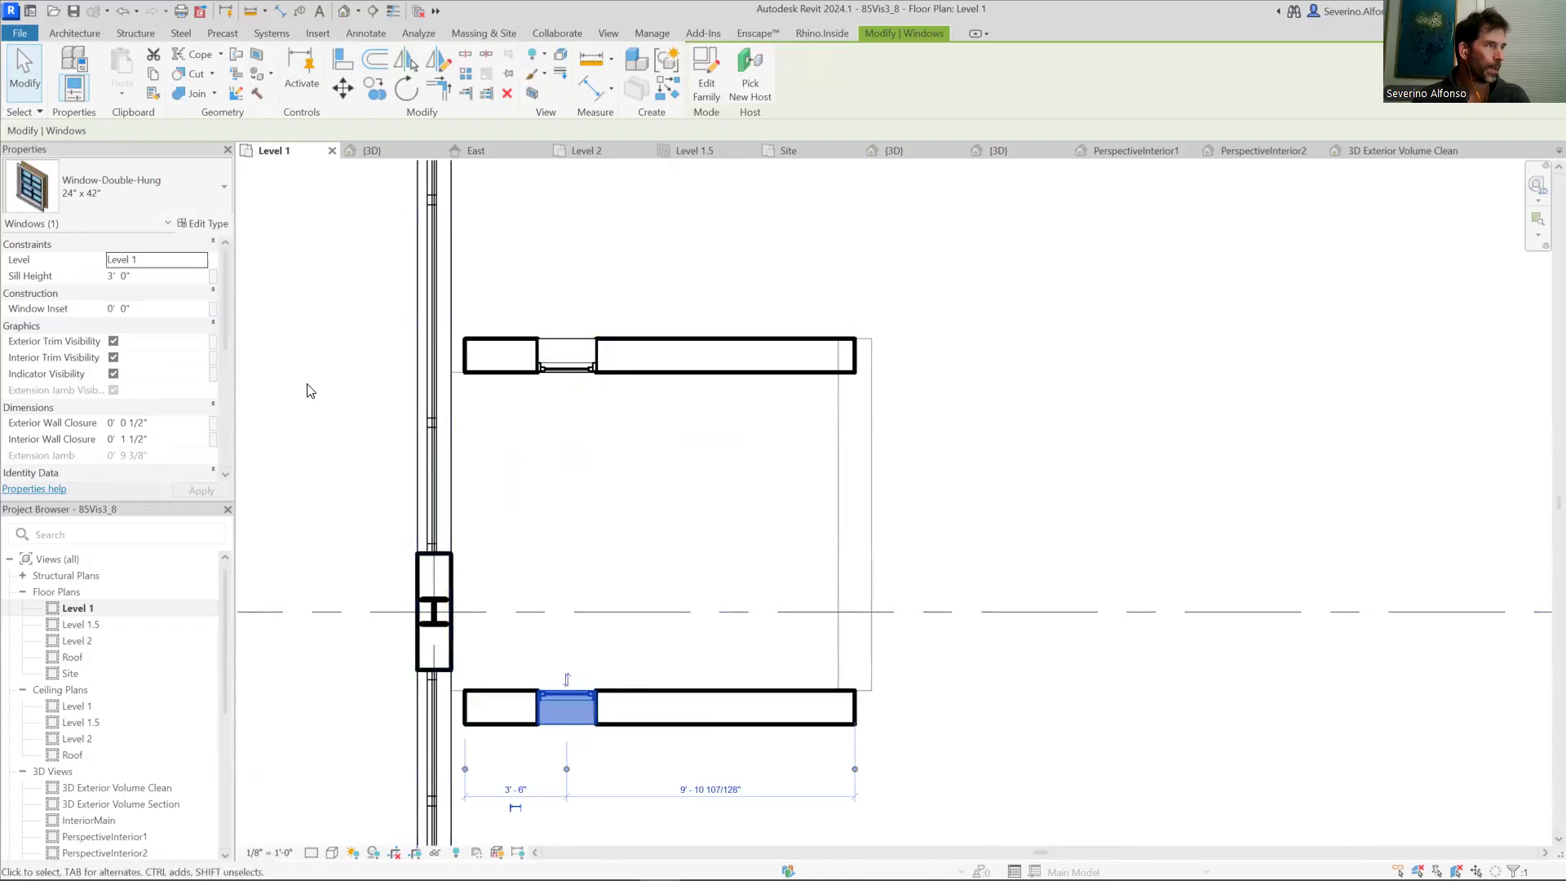
click(1183, 462)
Step: Place a Japanese Maple - 10' deciduous RPC tree between the left ends of the two short parallel walls at grid 8
scroll(1174, 462, down, 2)
drag(1093, 456, 822, 401)
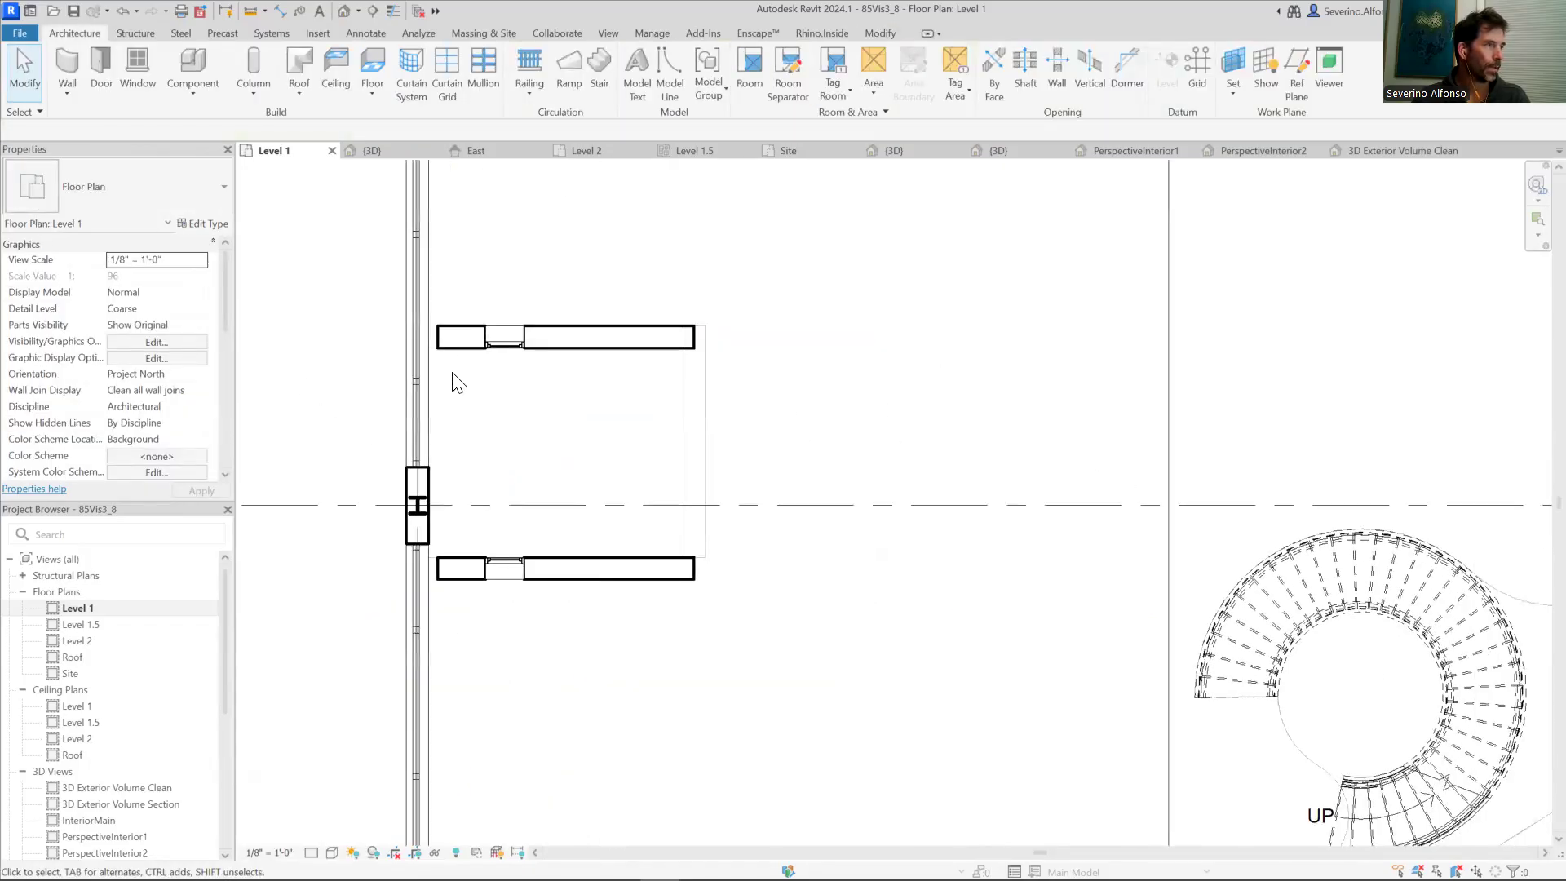
scroll(458, 383, down, 2)
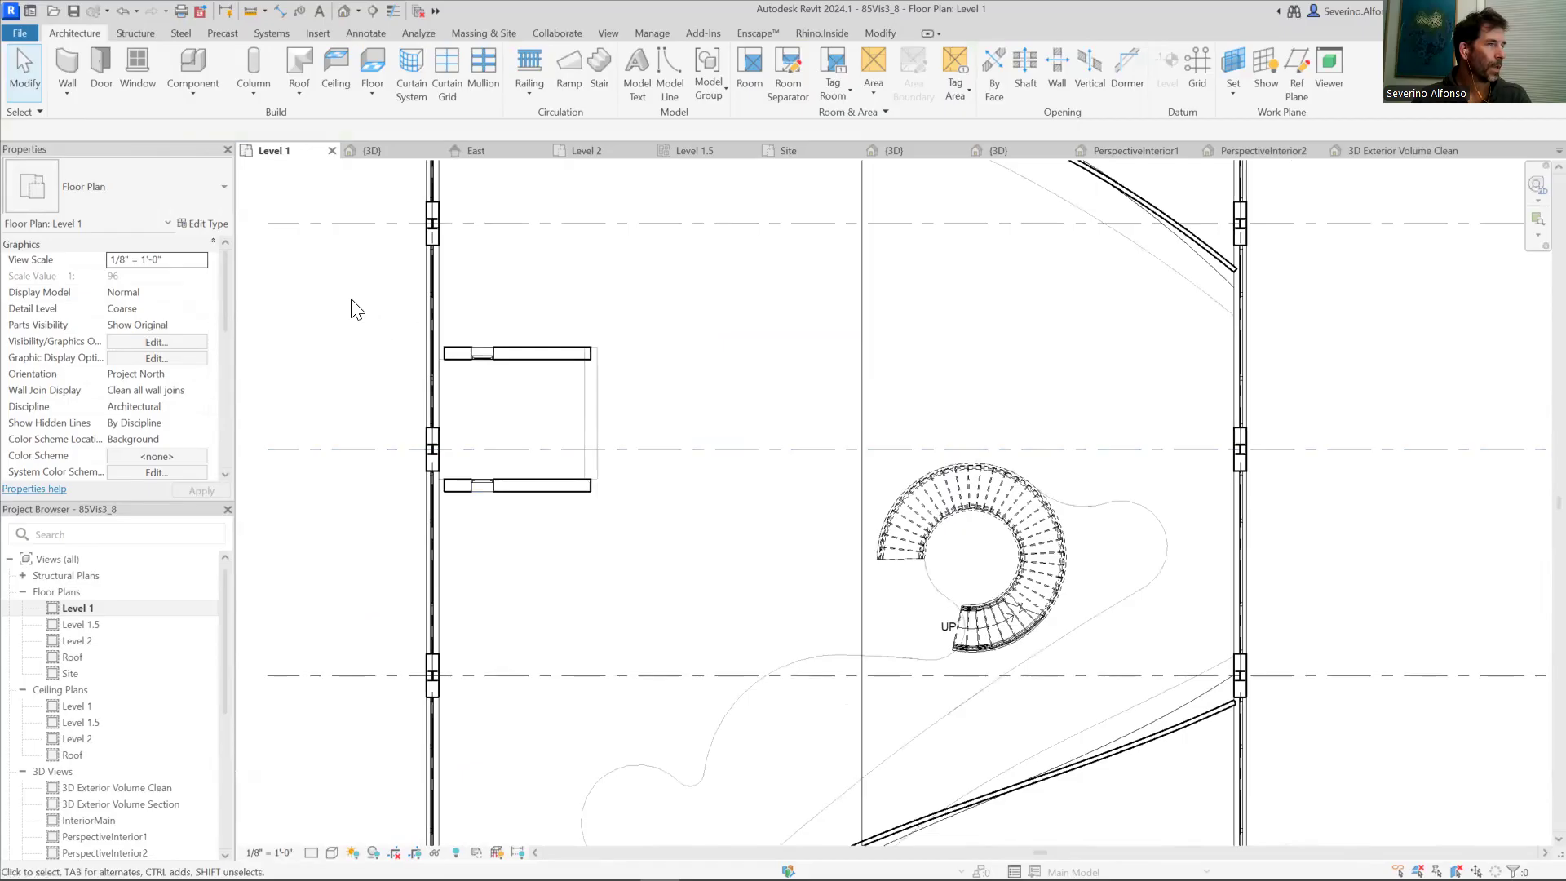
scroll(351, 309, down, 2)
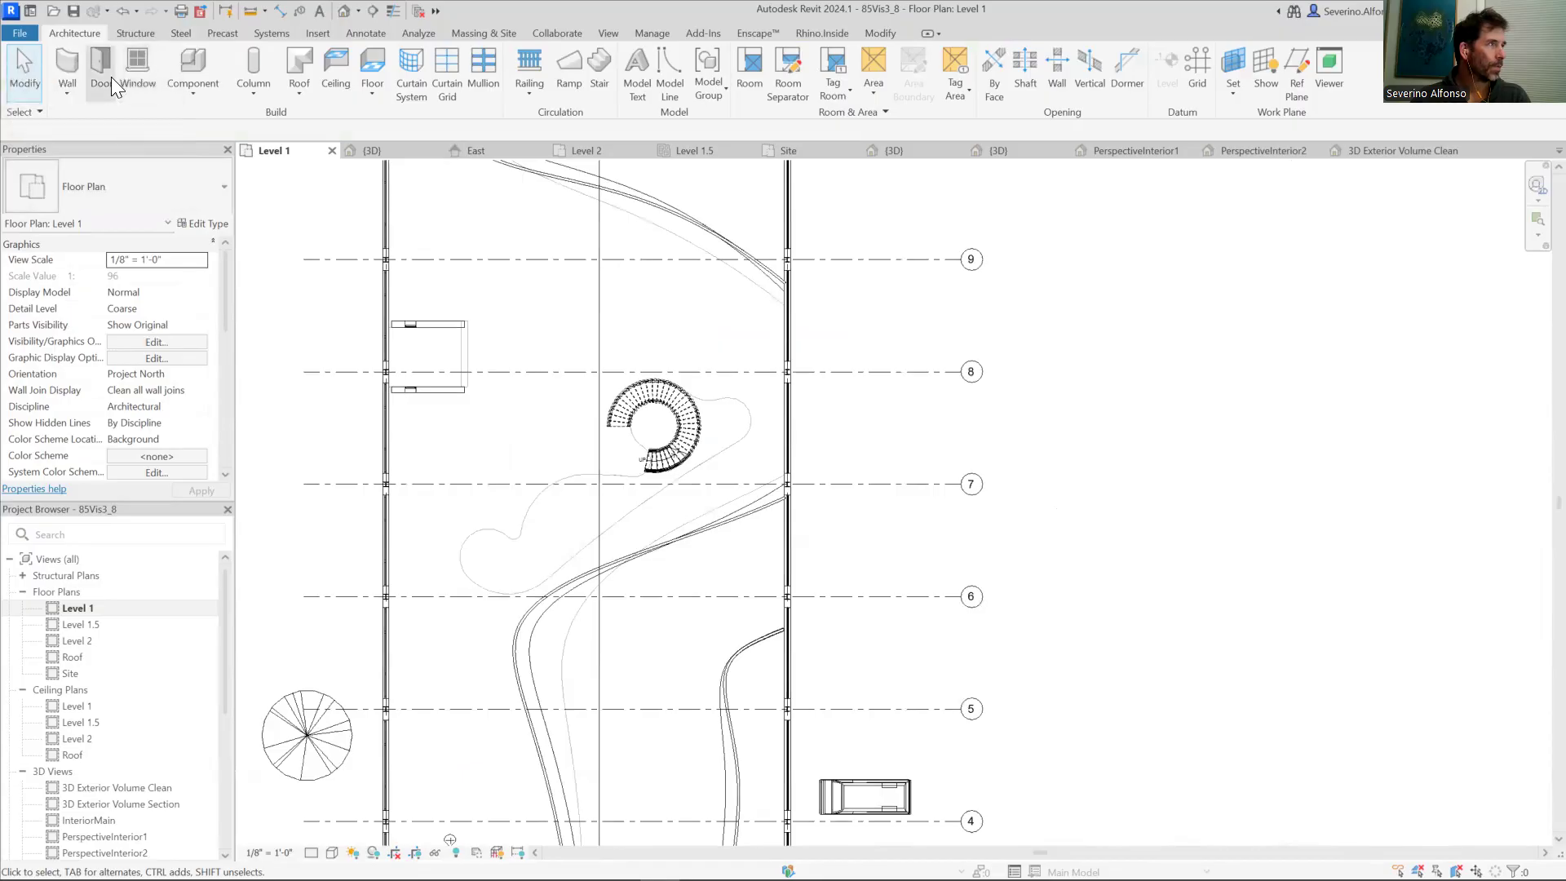
click(214, 68)
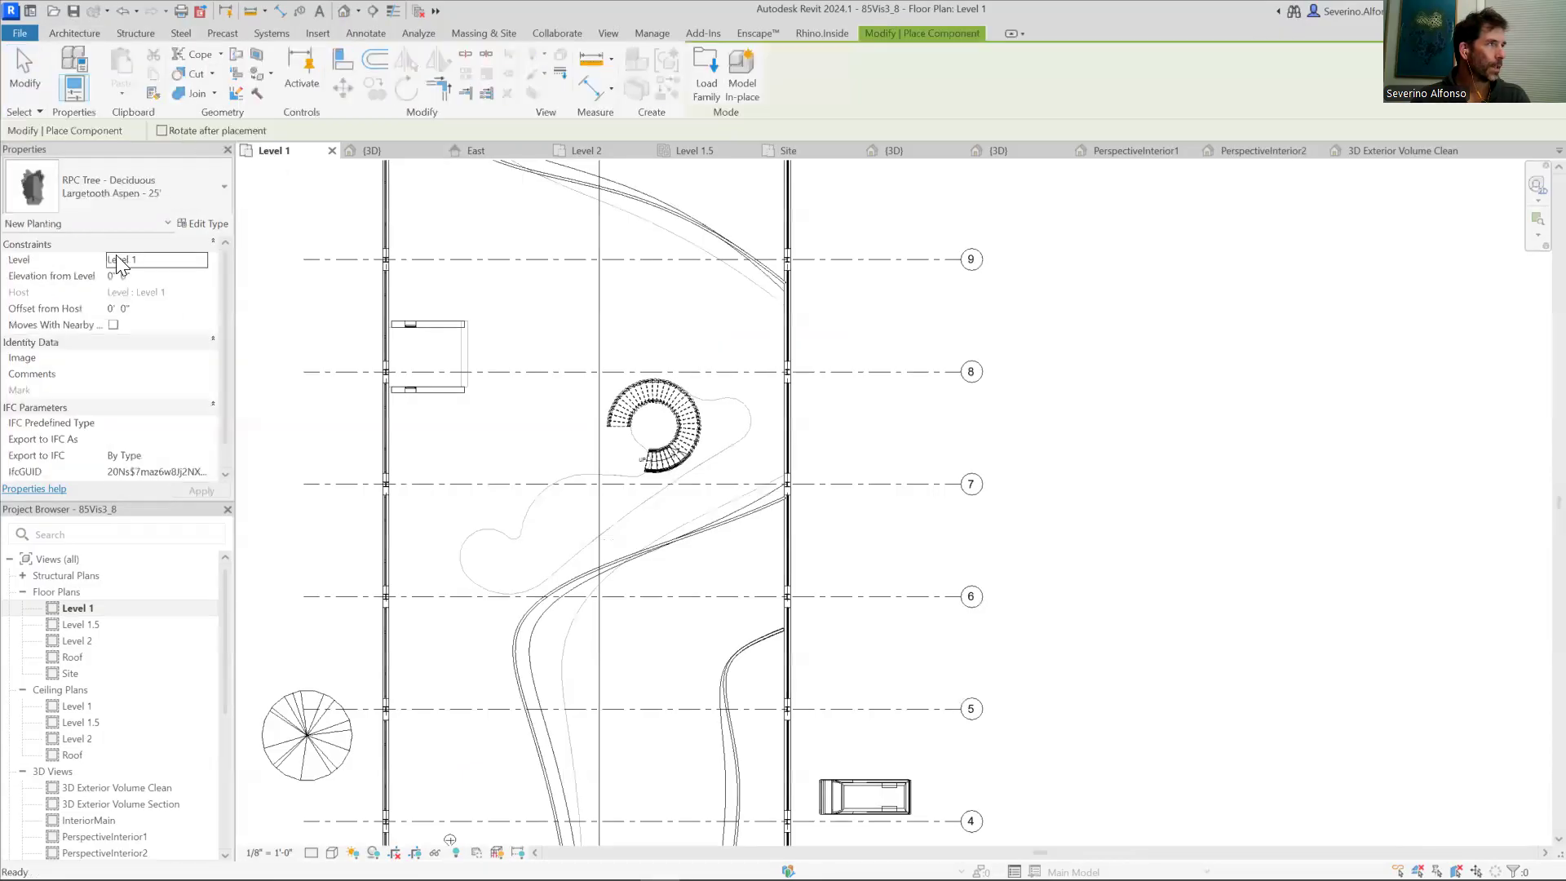
click(113, 199)
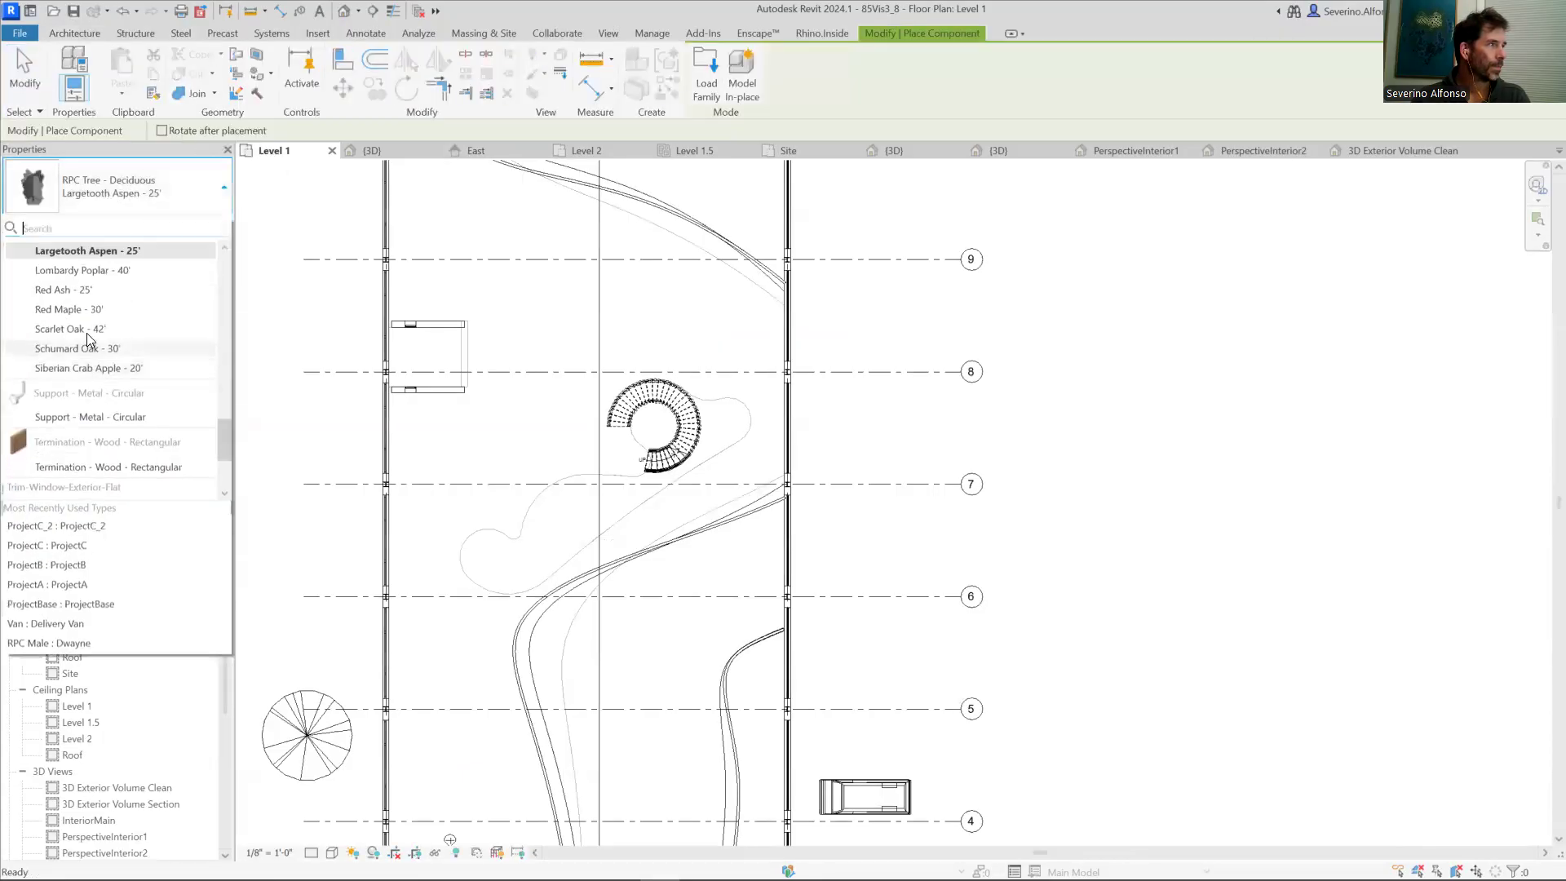
scroll(90, 341, up, 2)
click(80, 292)
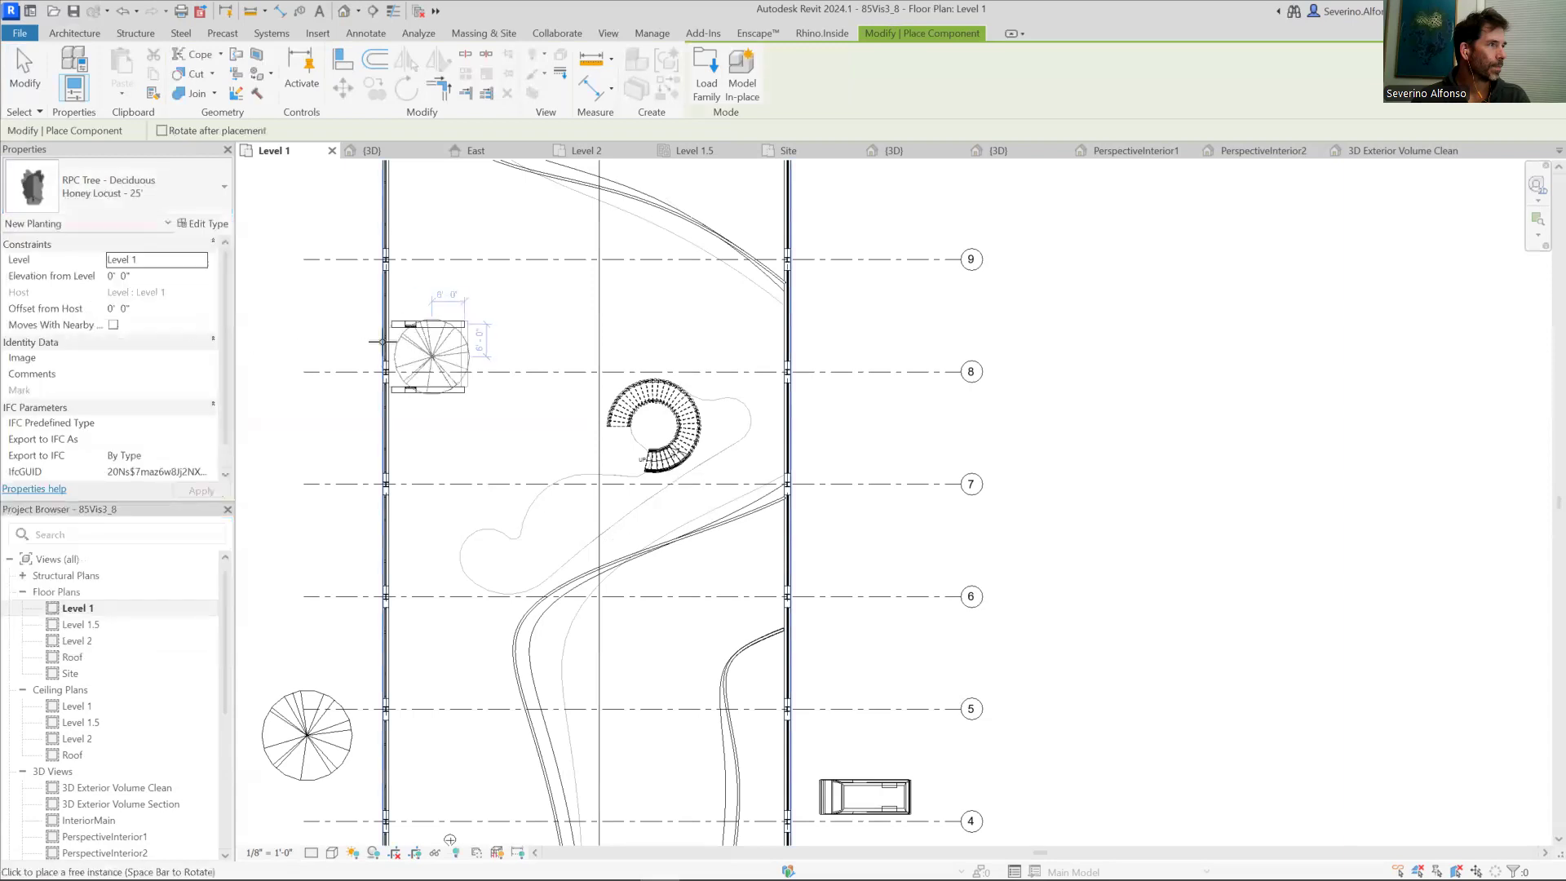
click(119, 182)
click(101, 292)
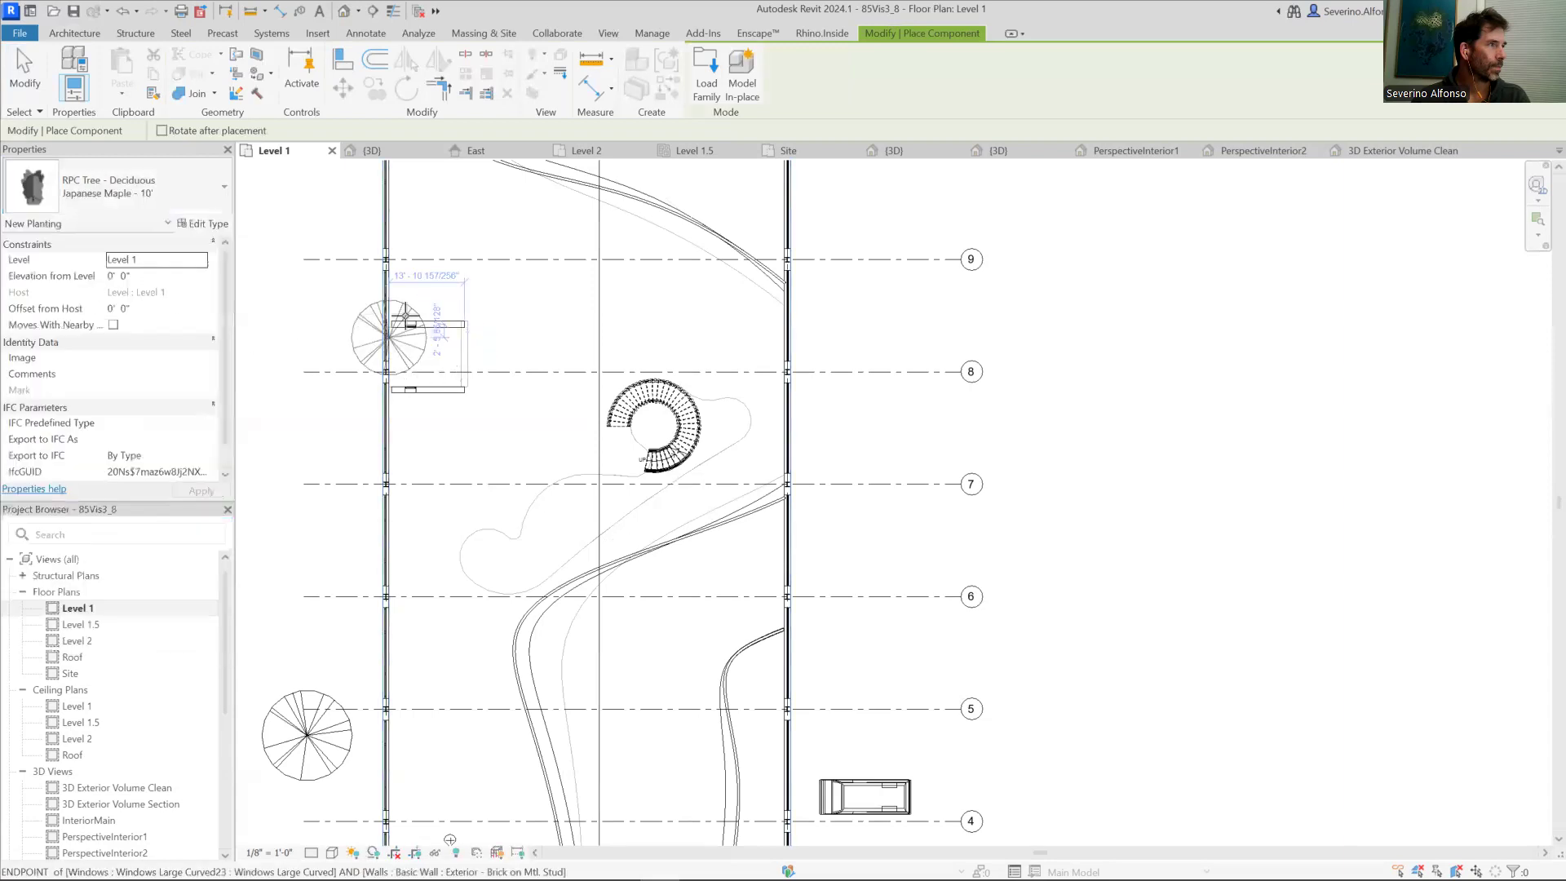
scroll(416, 351, up, 3)
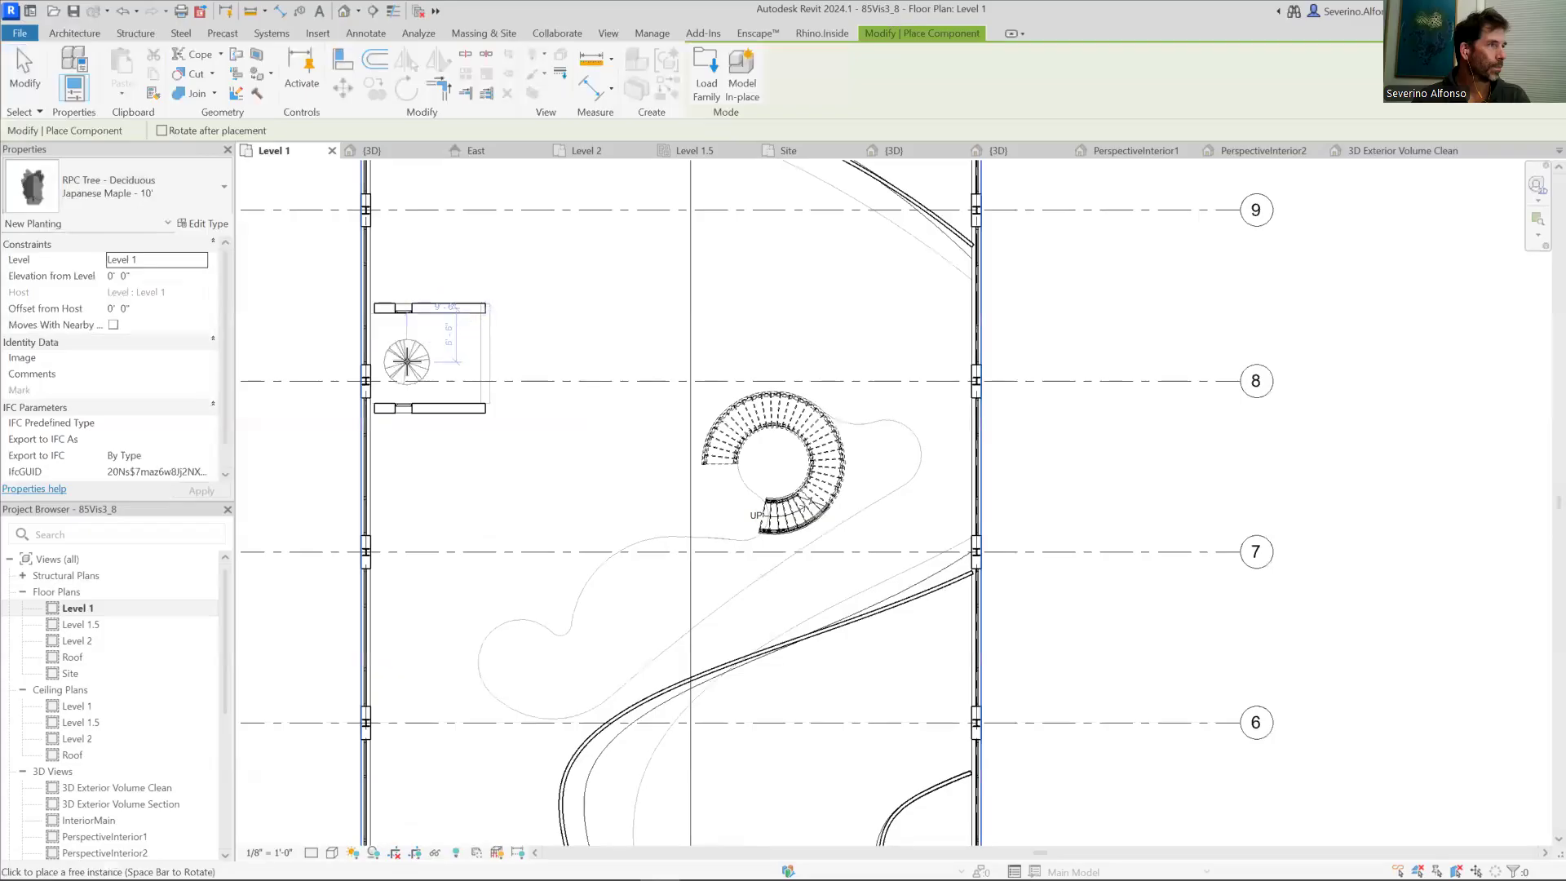
scroll(481, 310, down, 3)
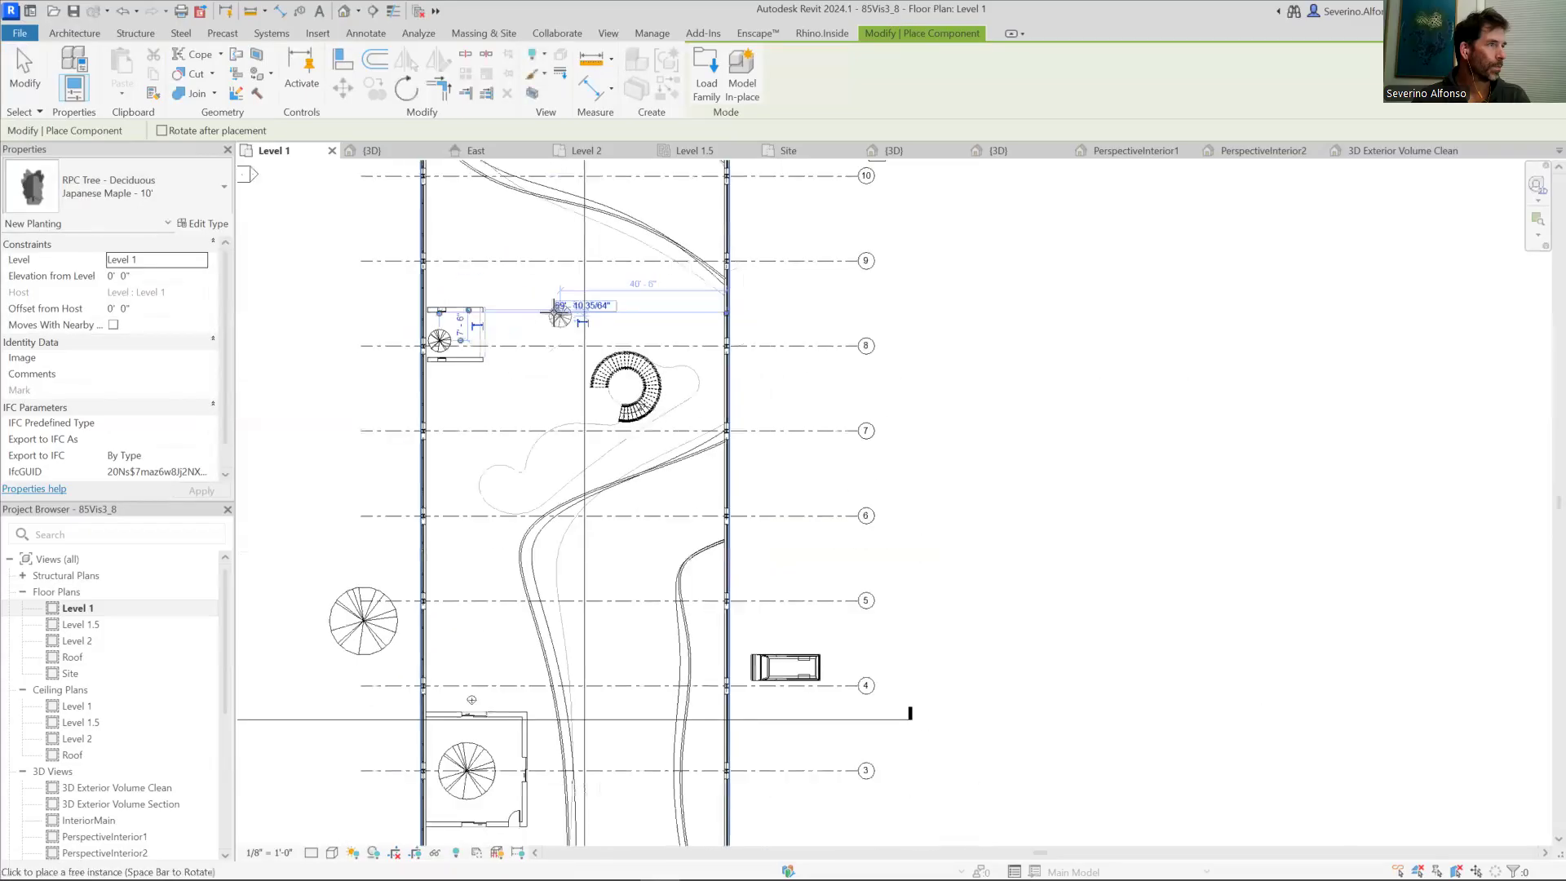
key(Escape)
key(Escape)
Step: Place a 34" x 80" Single-Flush door in the upper short wall at grid 8, near its right end
scroll(559, 314, down, 3)
scroll(551, 277, up, 3)
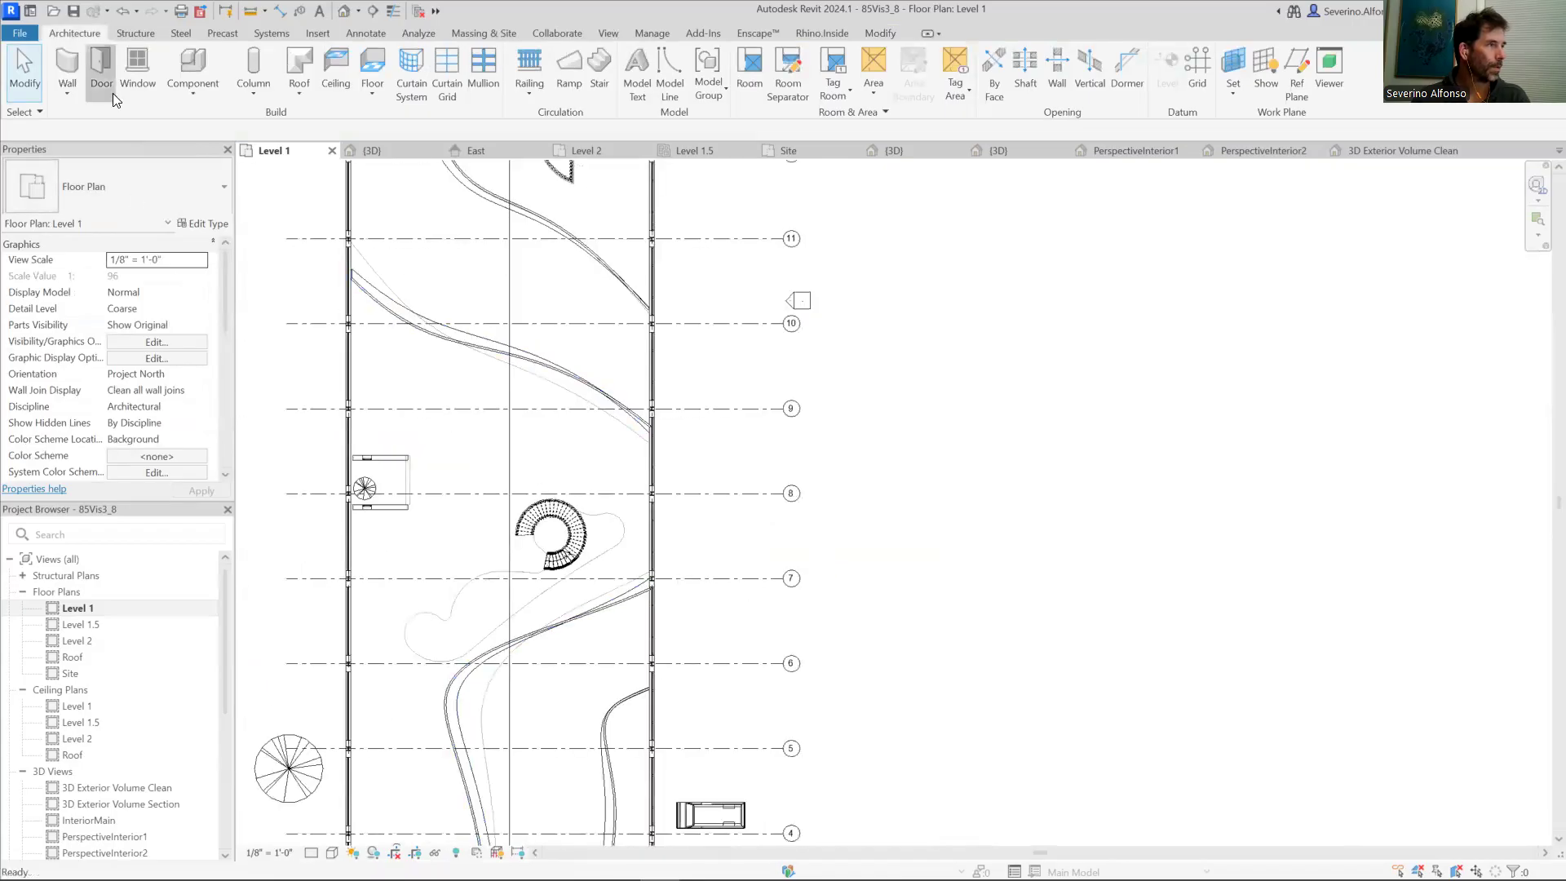
click(102, 67)
scroll(395, 466, up, 2)
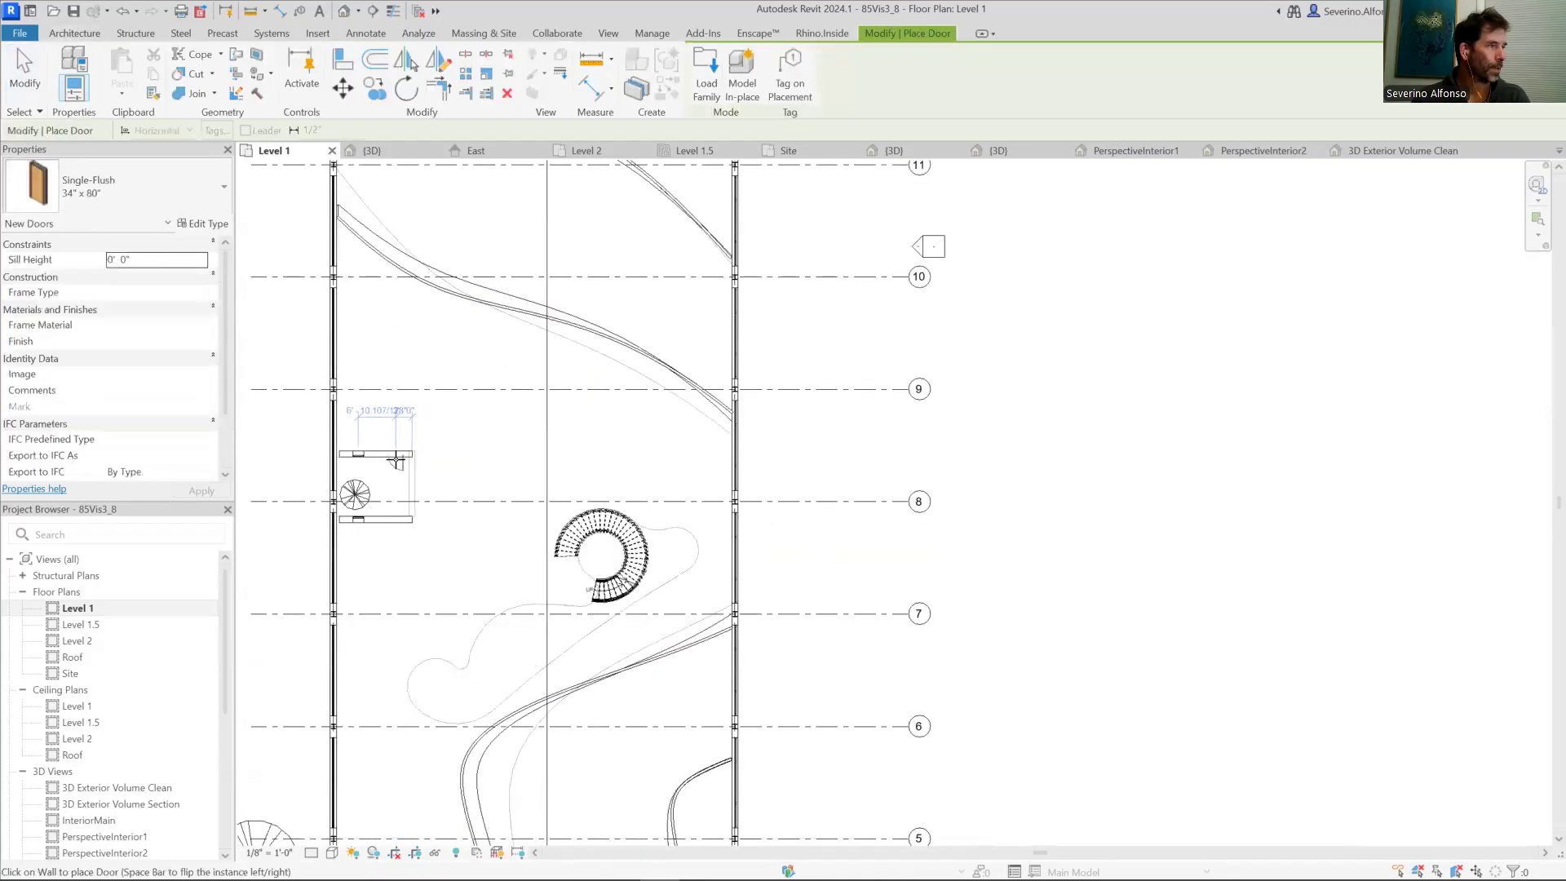
key(Escape)
key(Escape)
Step: Place two 72" x 82" Door-Double-Sliding doors, 7'-6" apart on centre, in the lower wall of the grid 18 room, starting near its left corner
scroll(531, 490, down, 3)
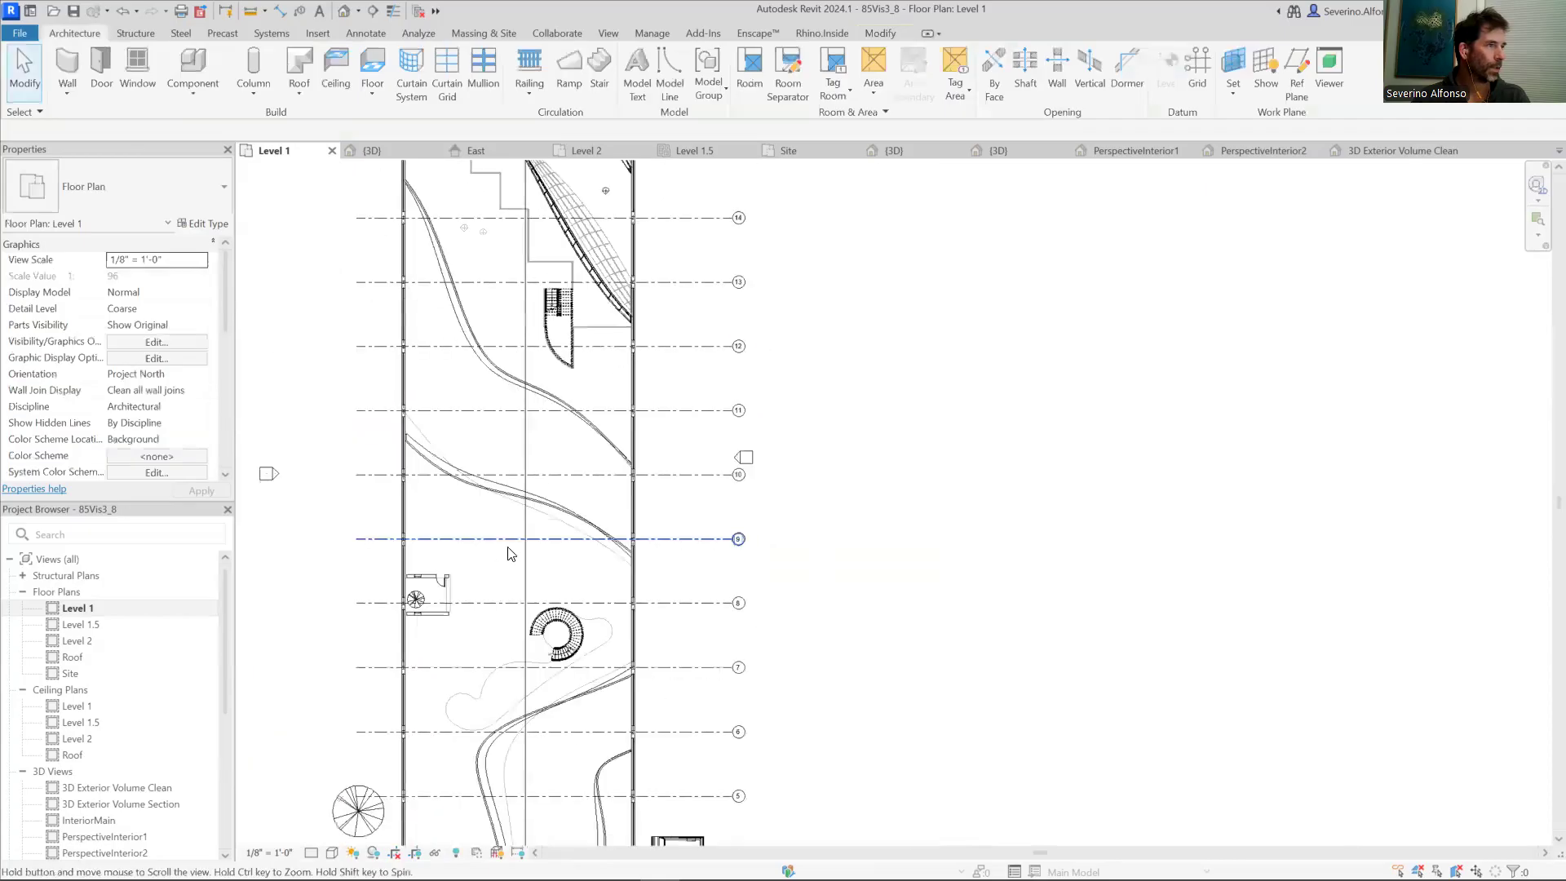
scroll(489, 331, up, 4)
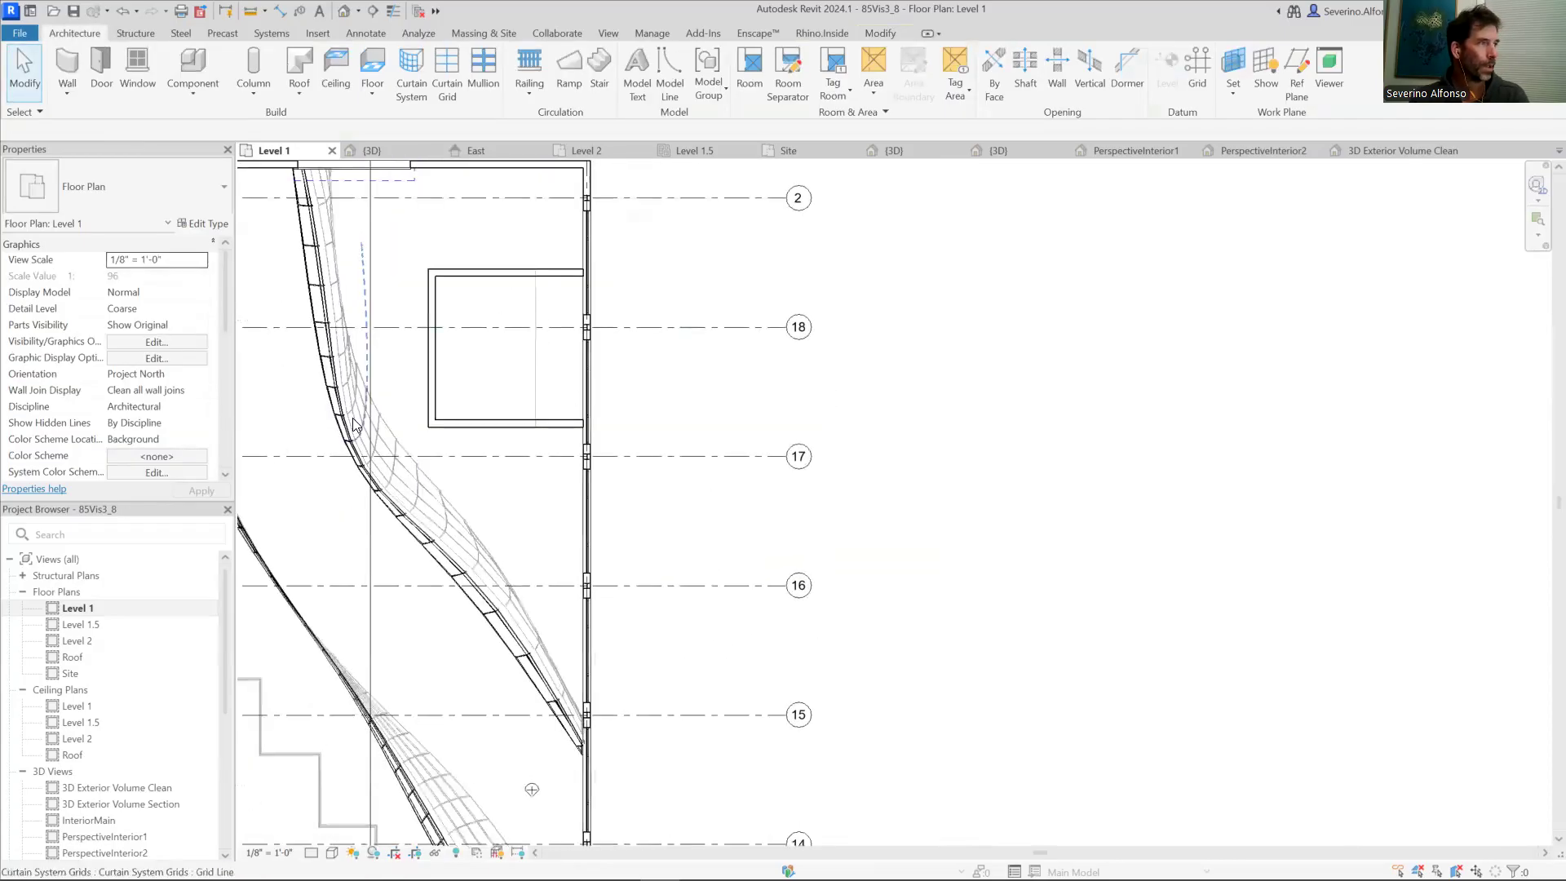
click(105, 66)
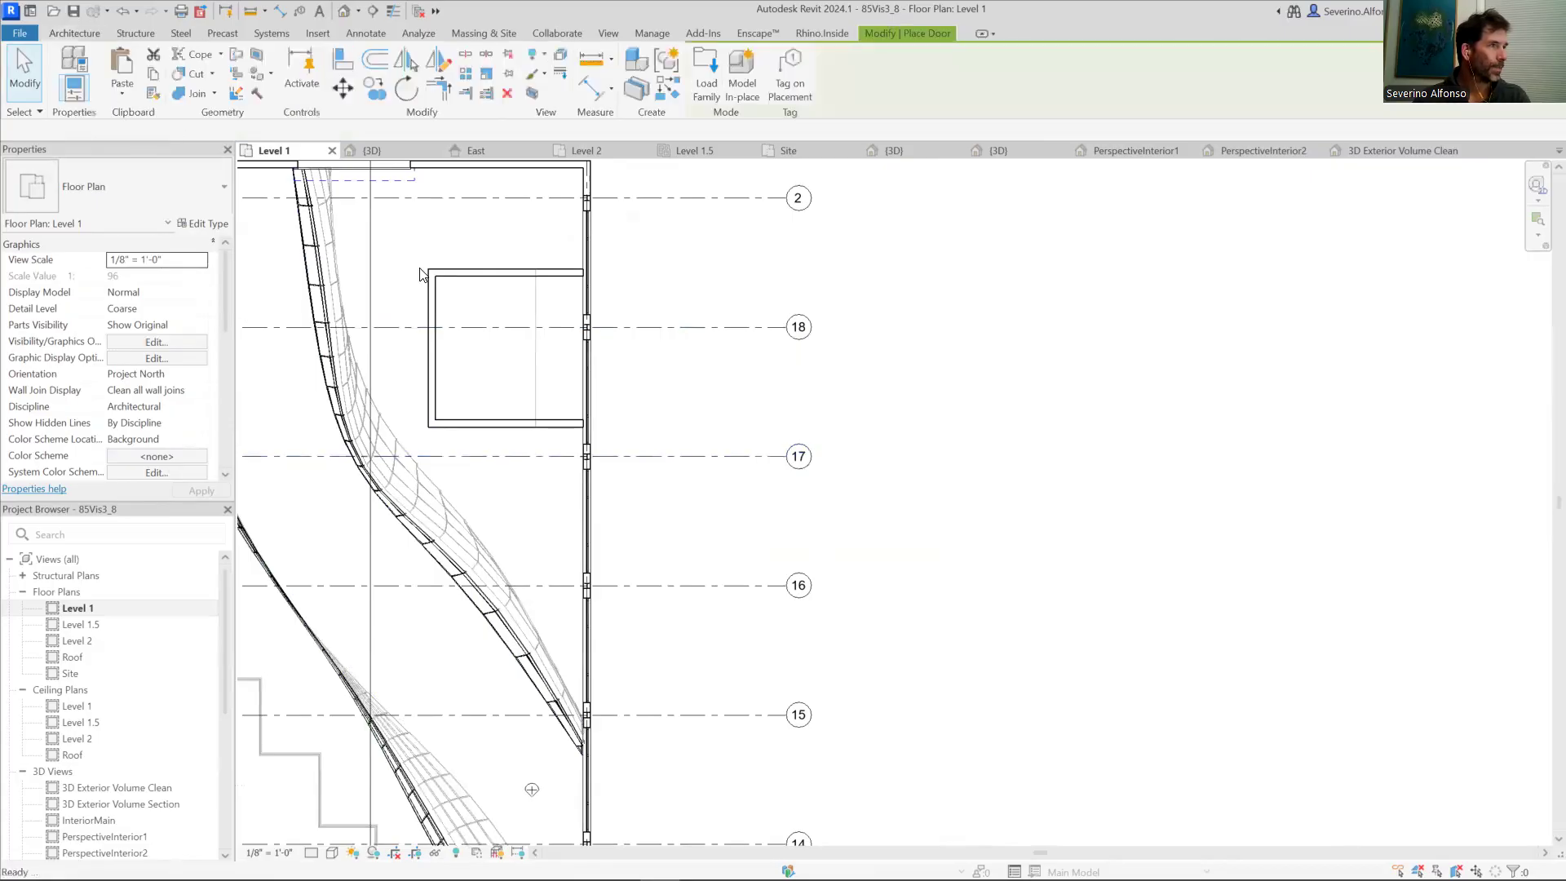
click(79, 189)
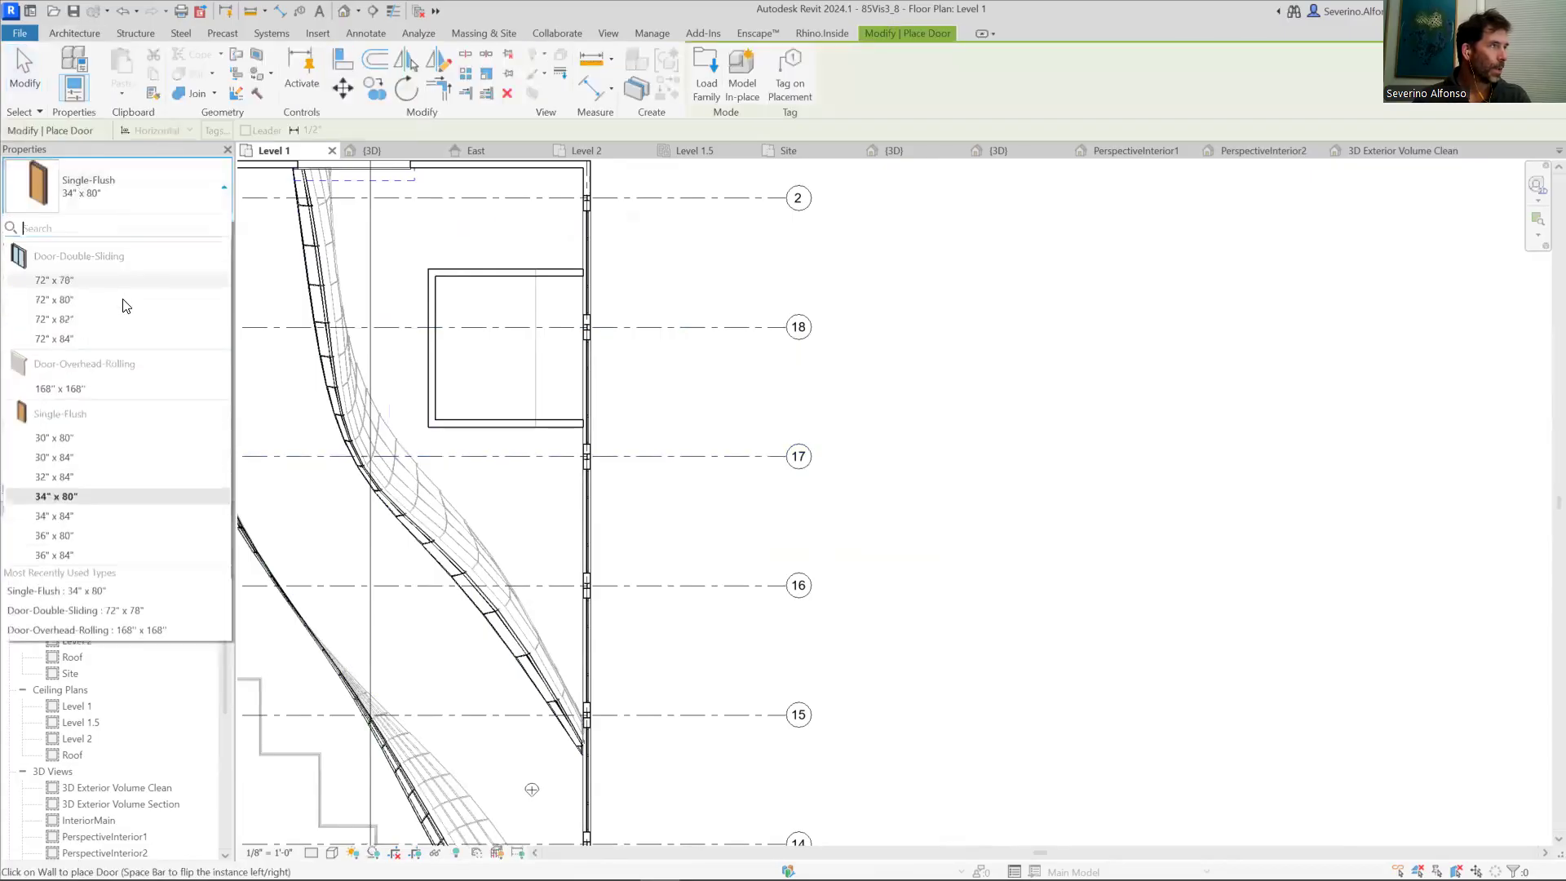
click(106, 325)
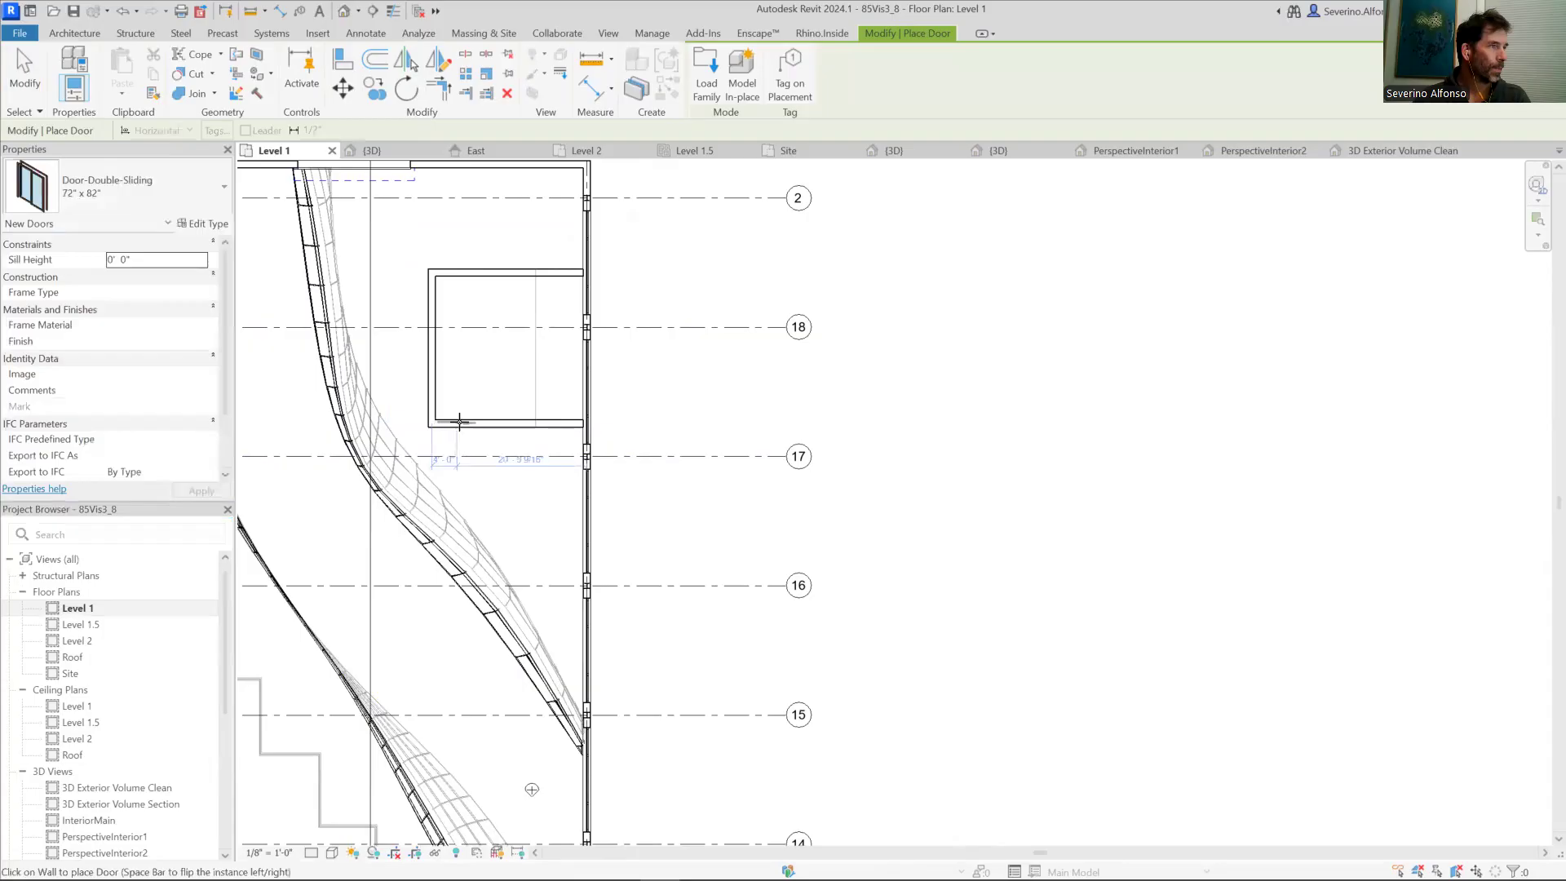
scroll(464, 423, up, 2)
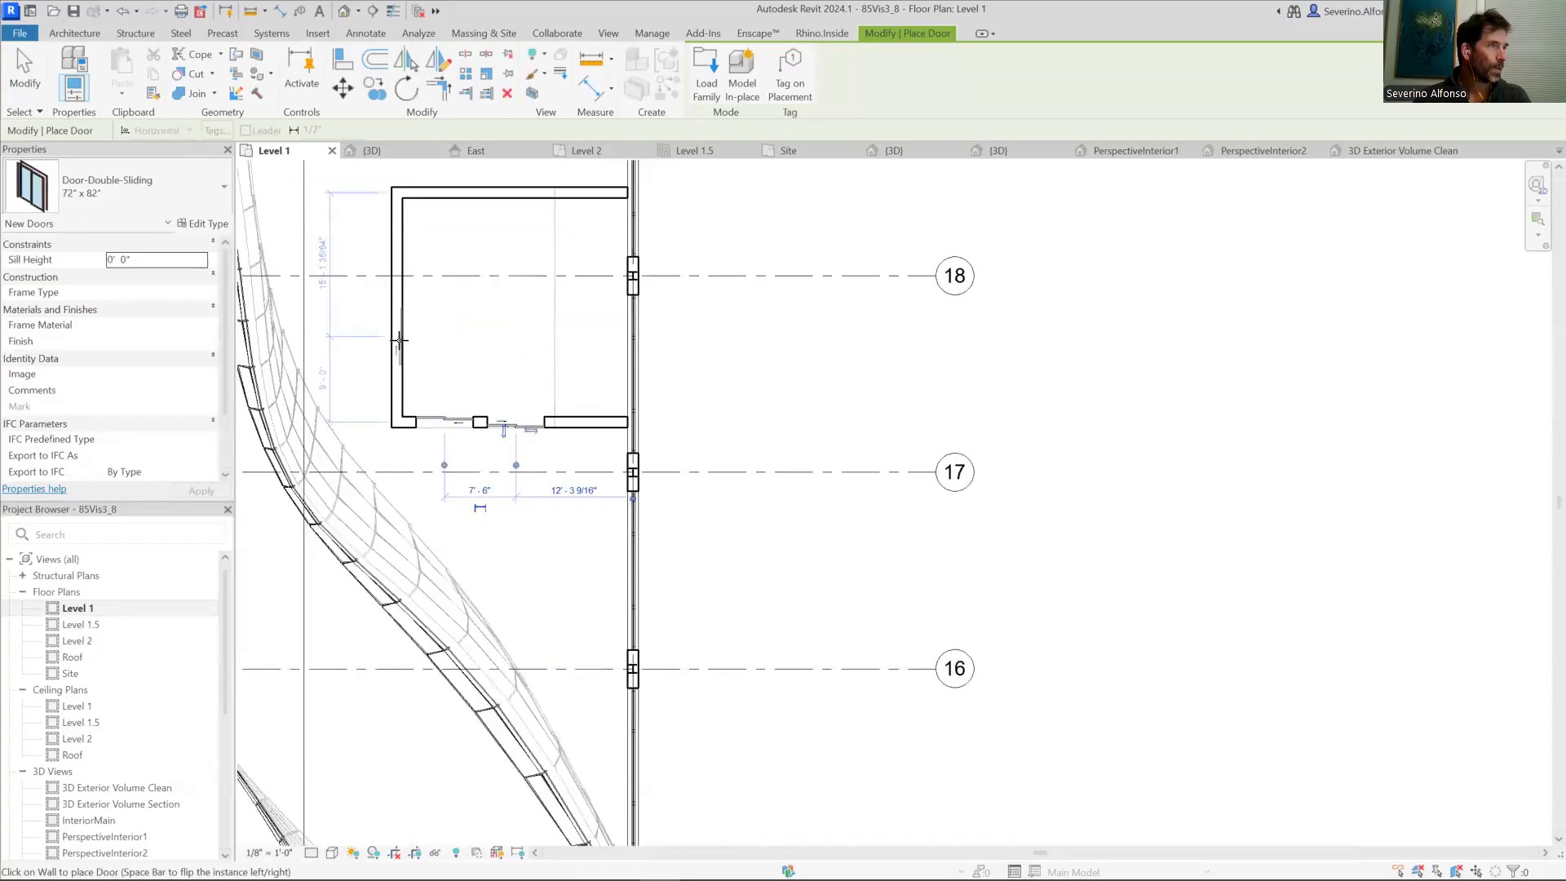
Step: Place a 34" x 80" Single-Flush door in the grid 18 room's lower wall, 3'-6" from the wall on its right
click(186, 209)
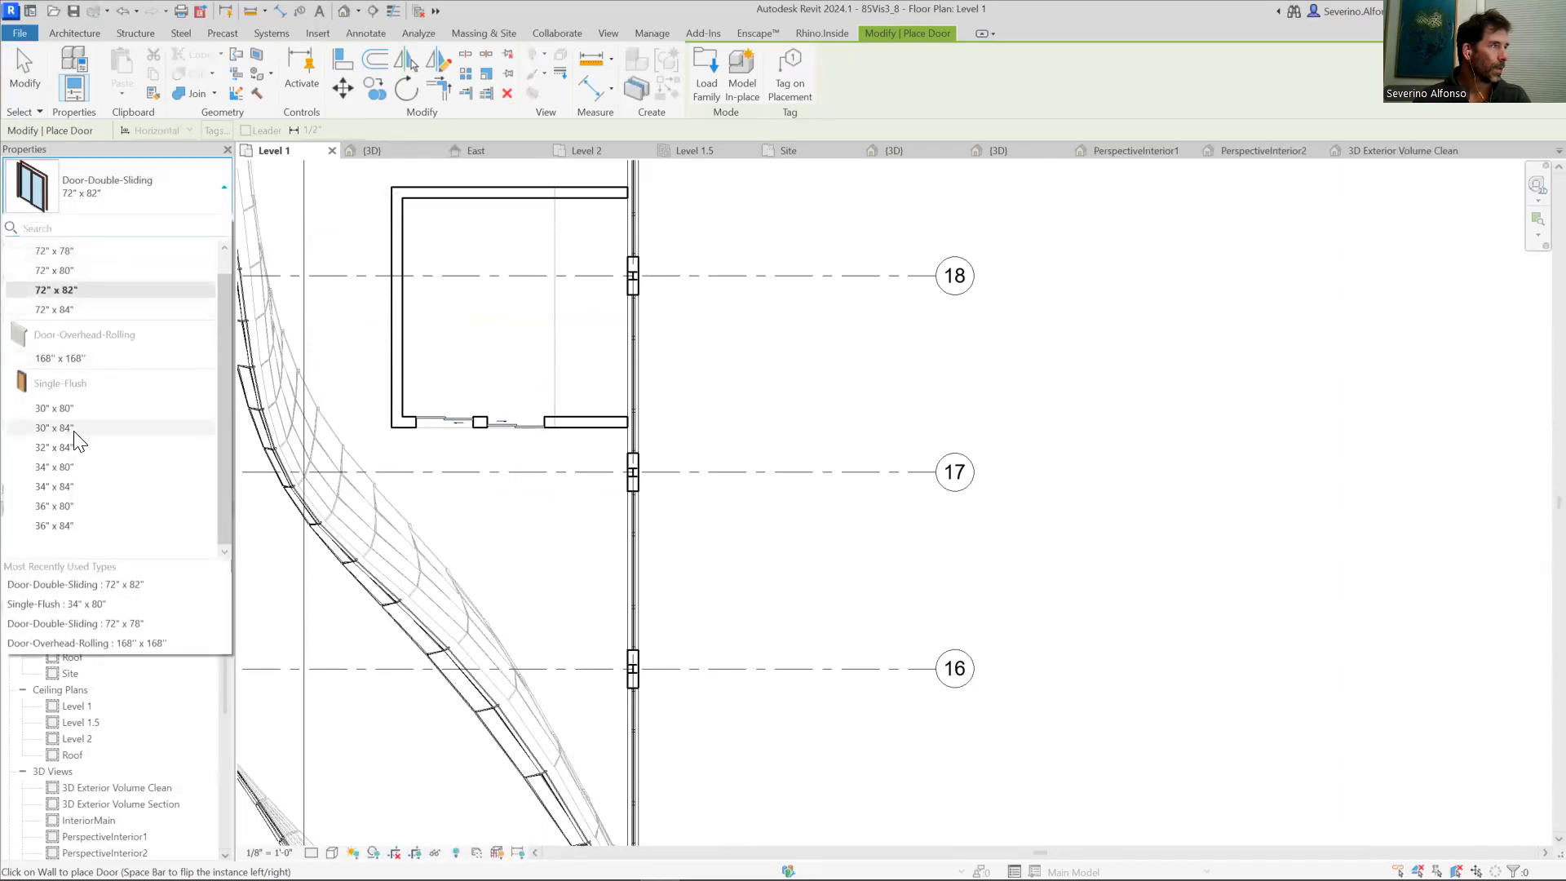
click(70, 470)
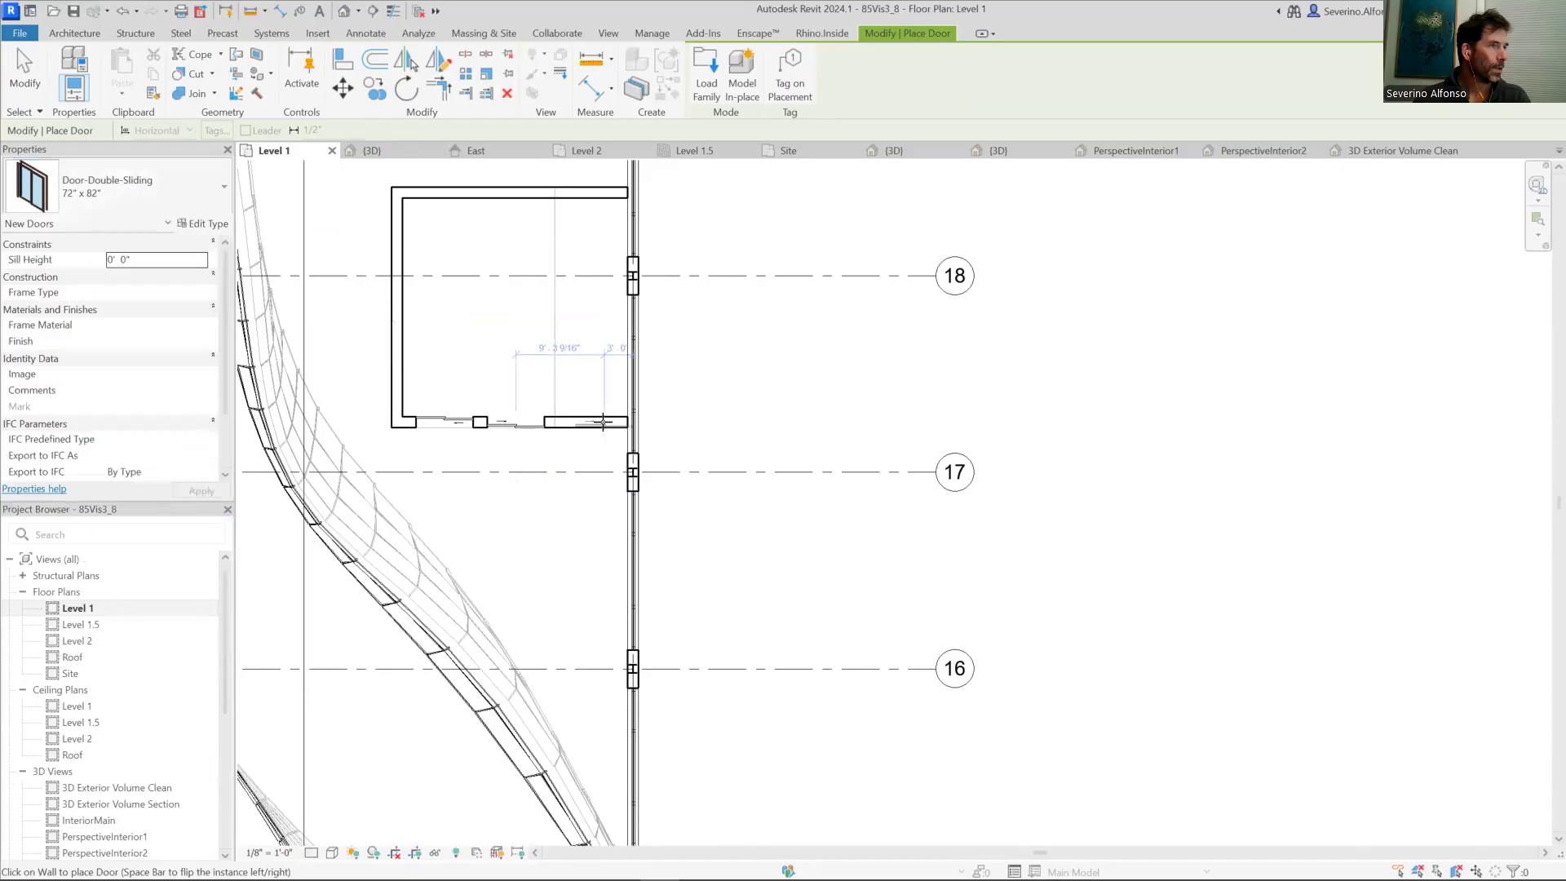
click(137, 191)
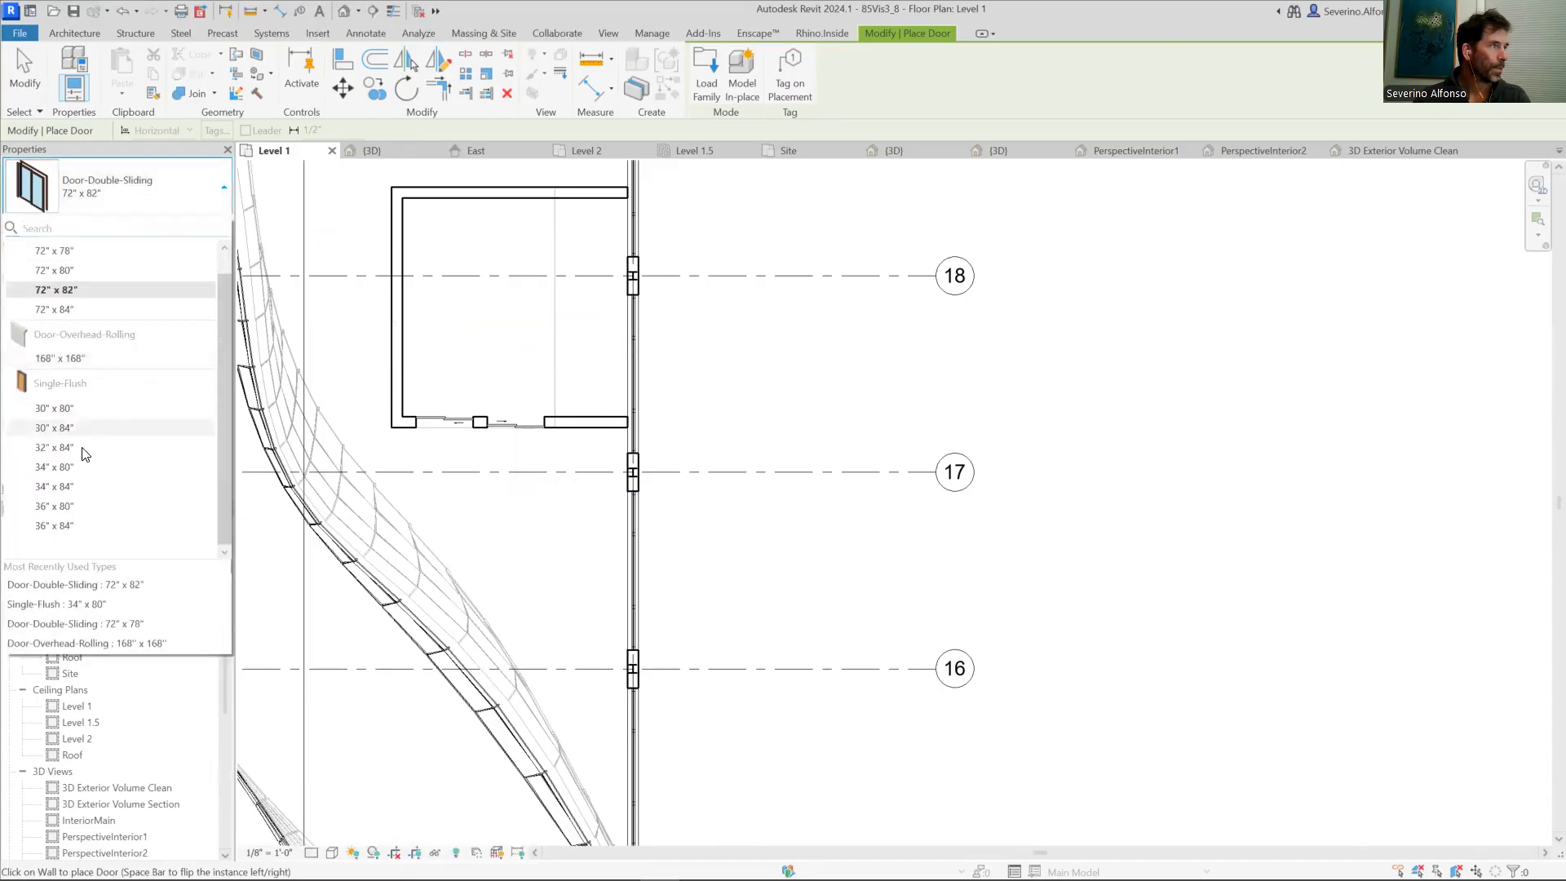
click(57, 466)
click(584, 416)
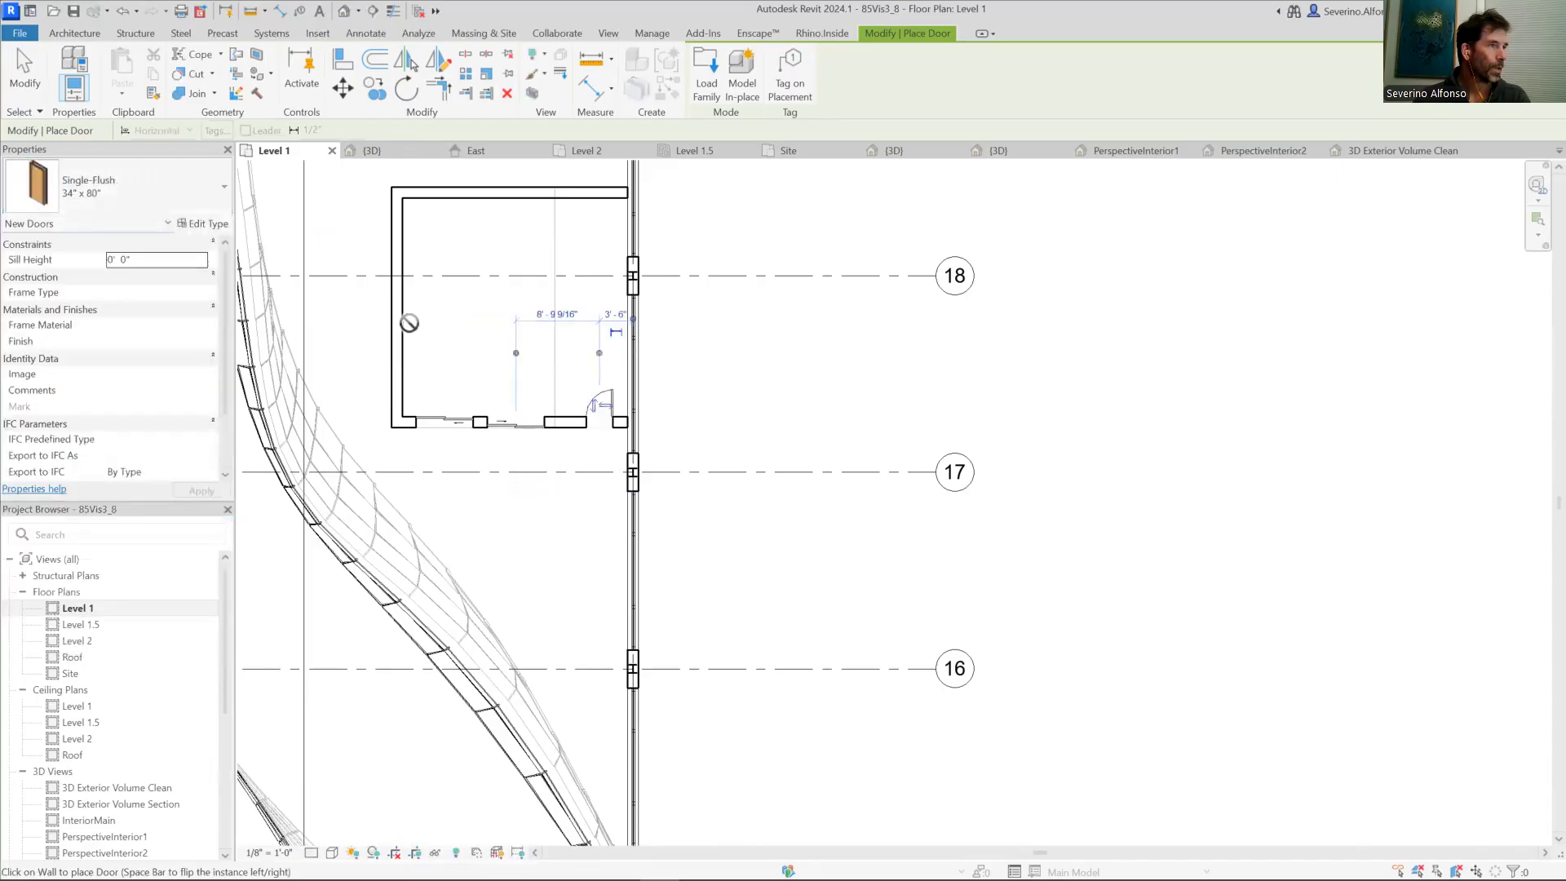
Step: Place two 57" x 72" Window-Casement-Double windows in the grid 18 room's left wall, the first 4'-6" from the upper wall
click(75, 33)
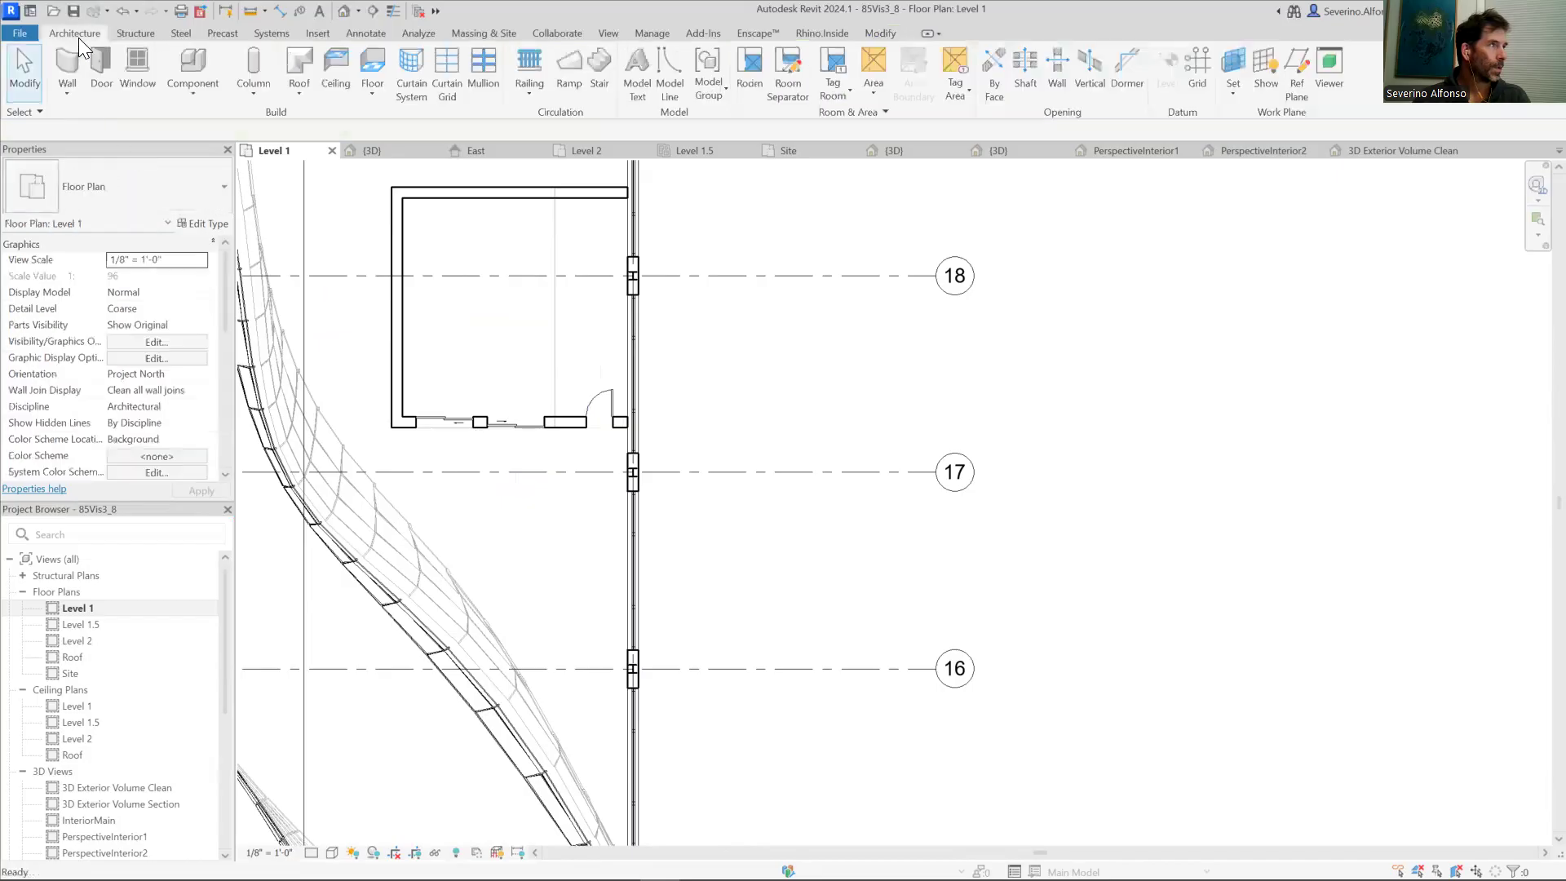
click(149, 51)
click(122, 189)
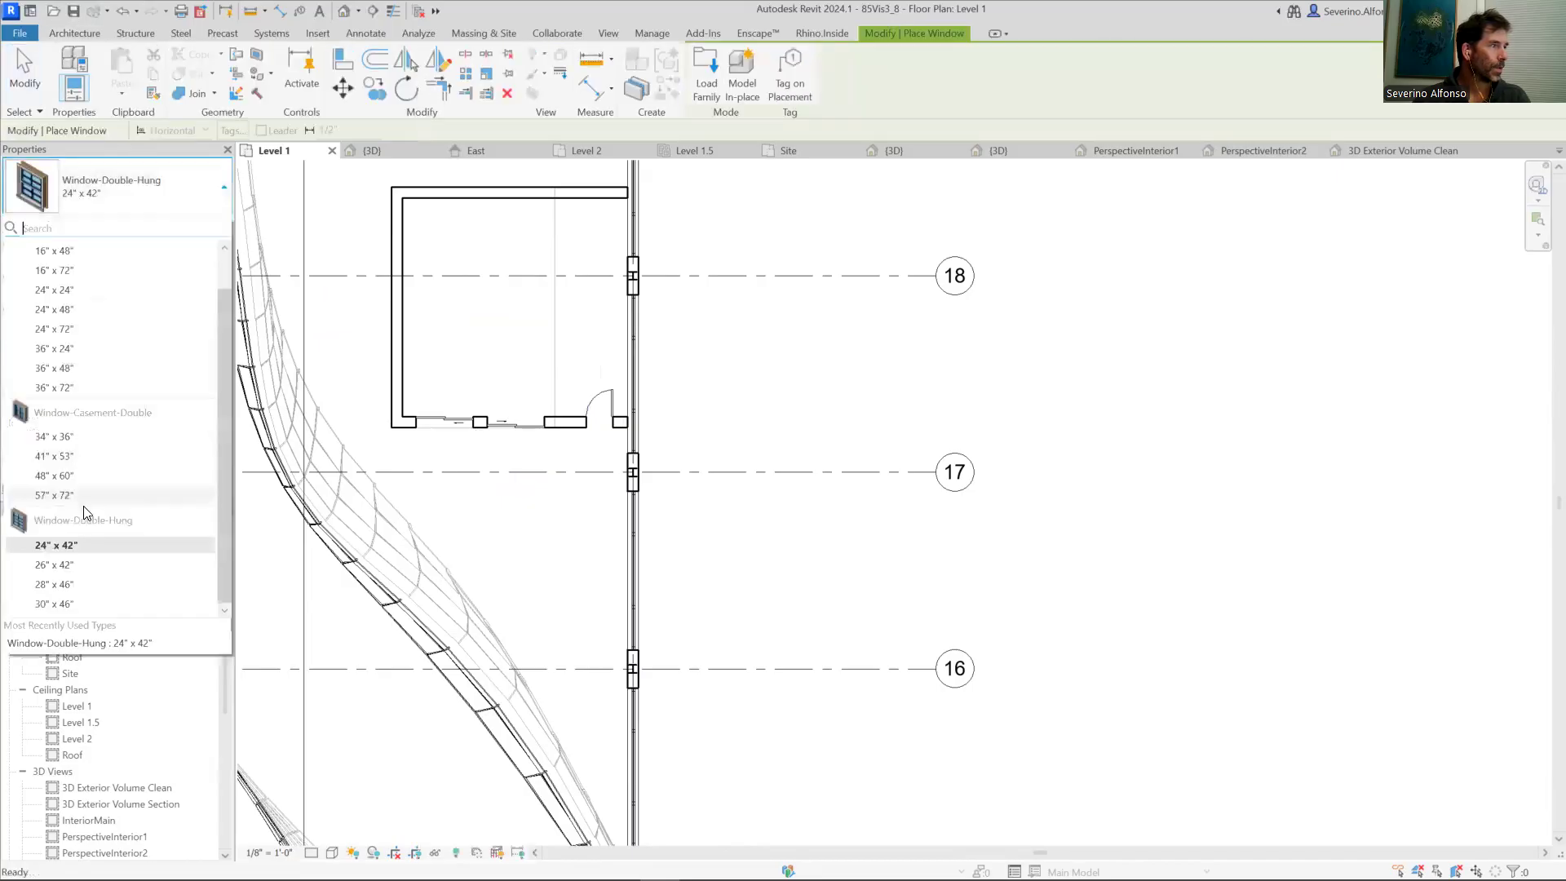
click(54, 495)
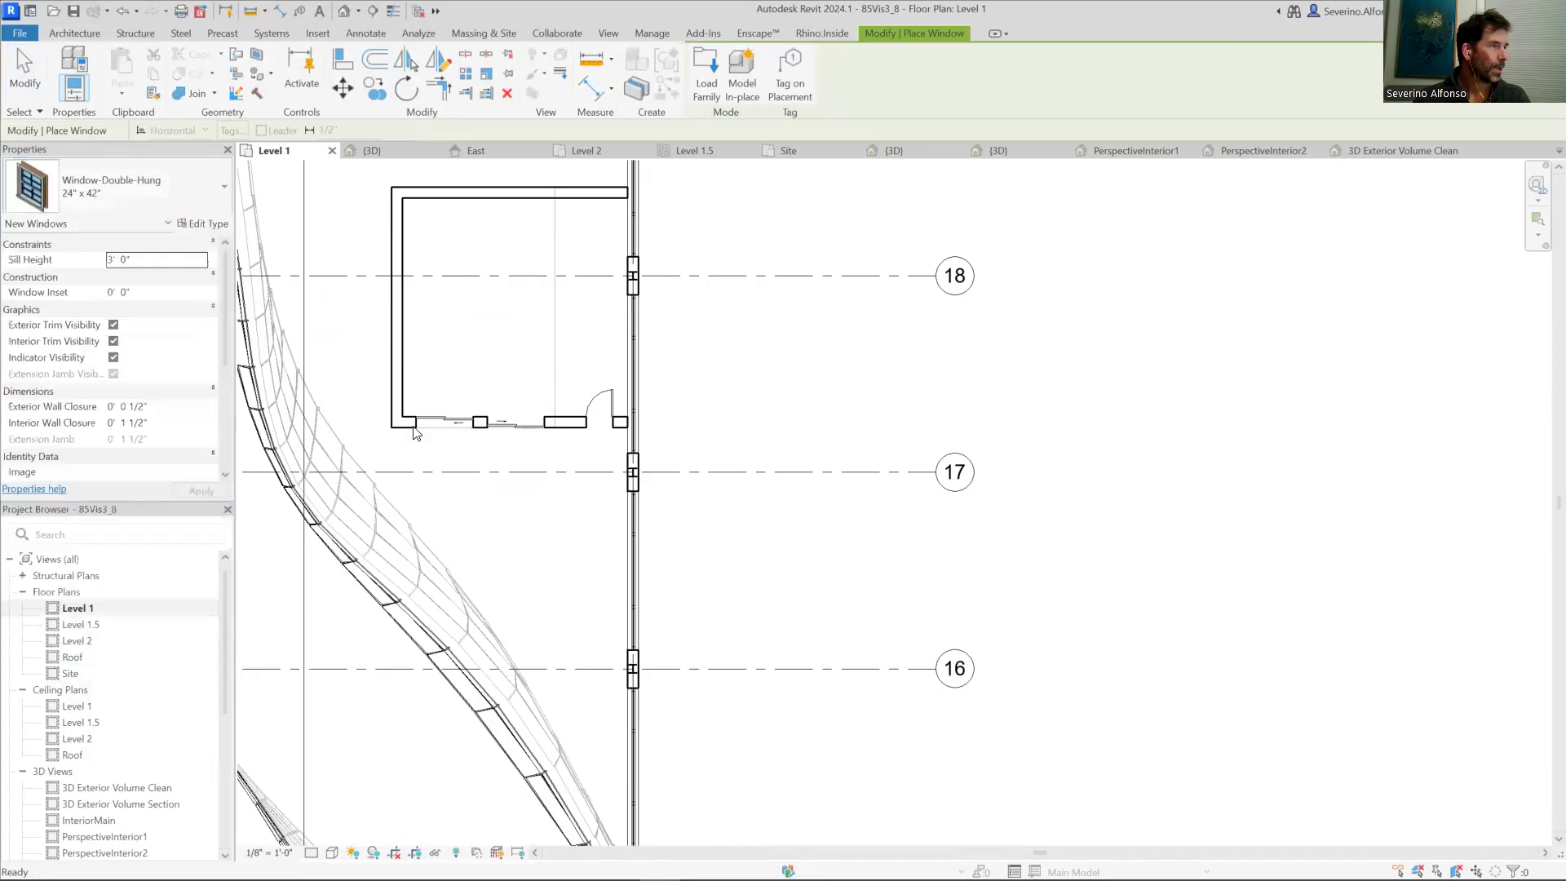
click(398, 235)
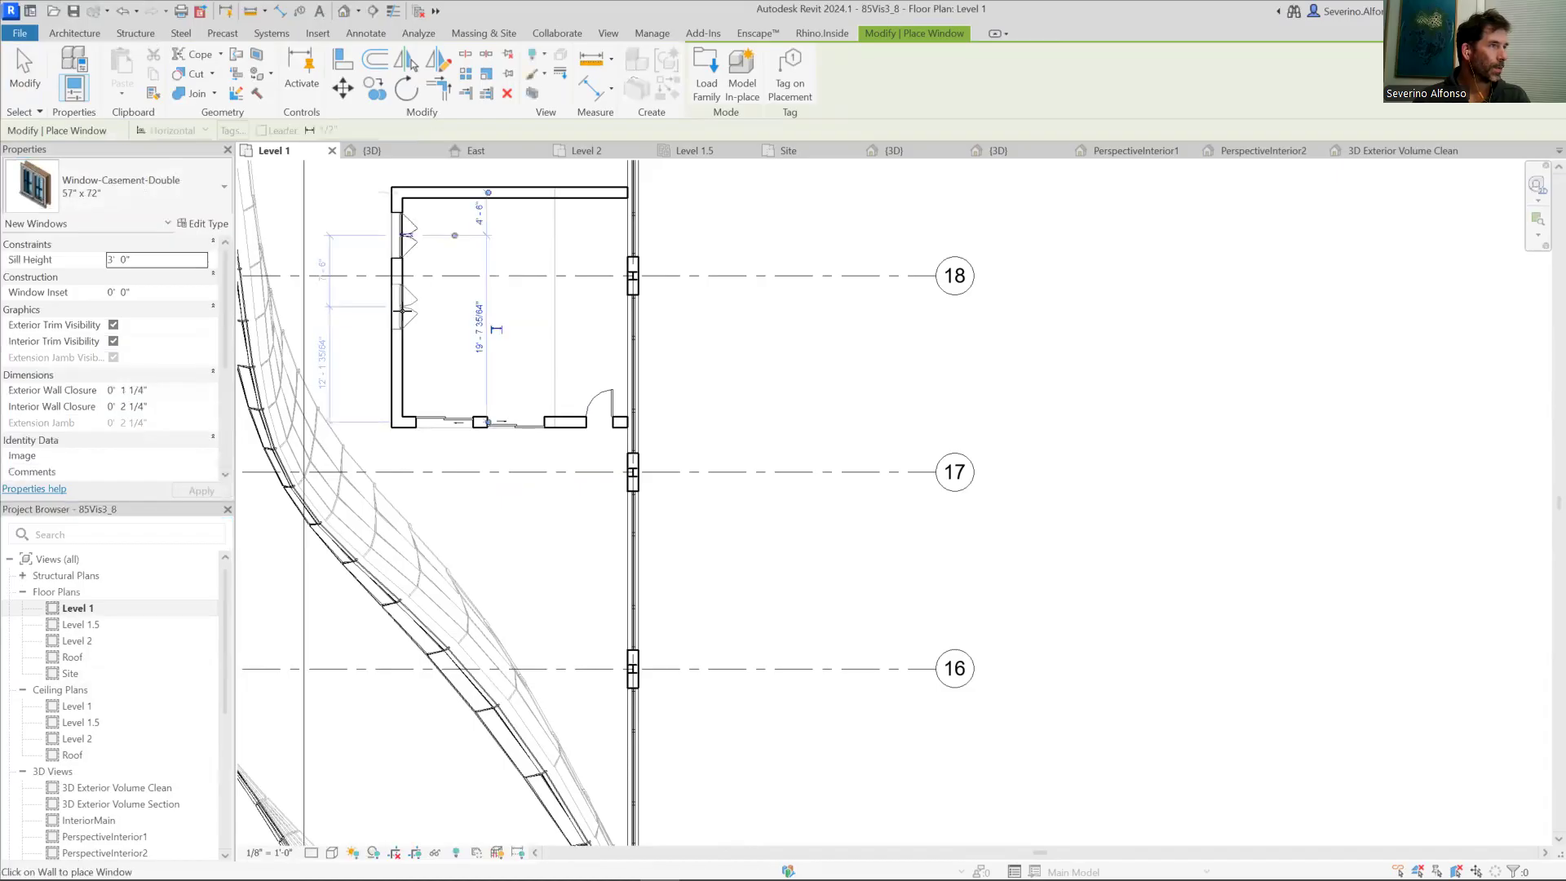
click(400, 292)
key(Escape)
Step: Copy the lower casement window down the grid 18 room's left wall, leaving the same gap as between the first two windows
click(399, 286)
scroll(396, 273, up, 3)
scroll(374, 253, up, 2)
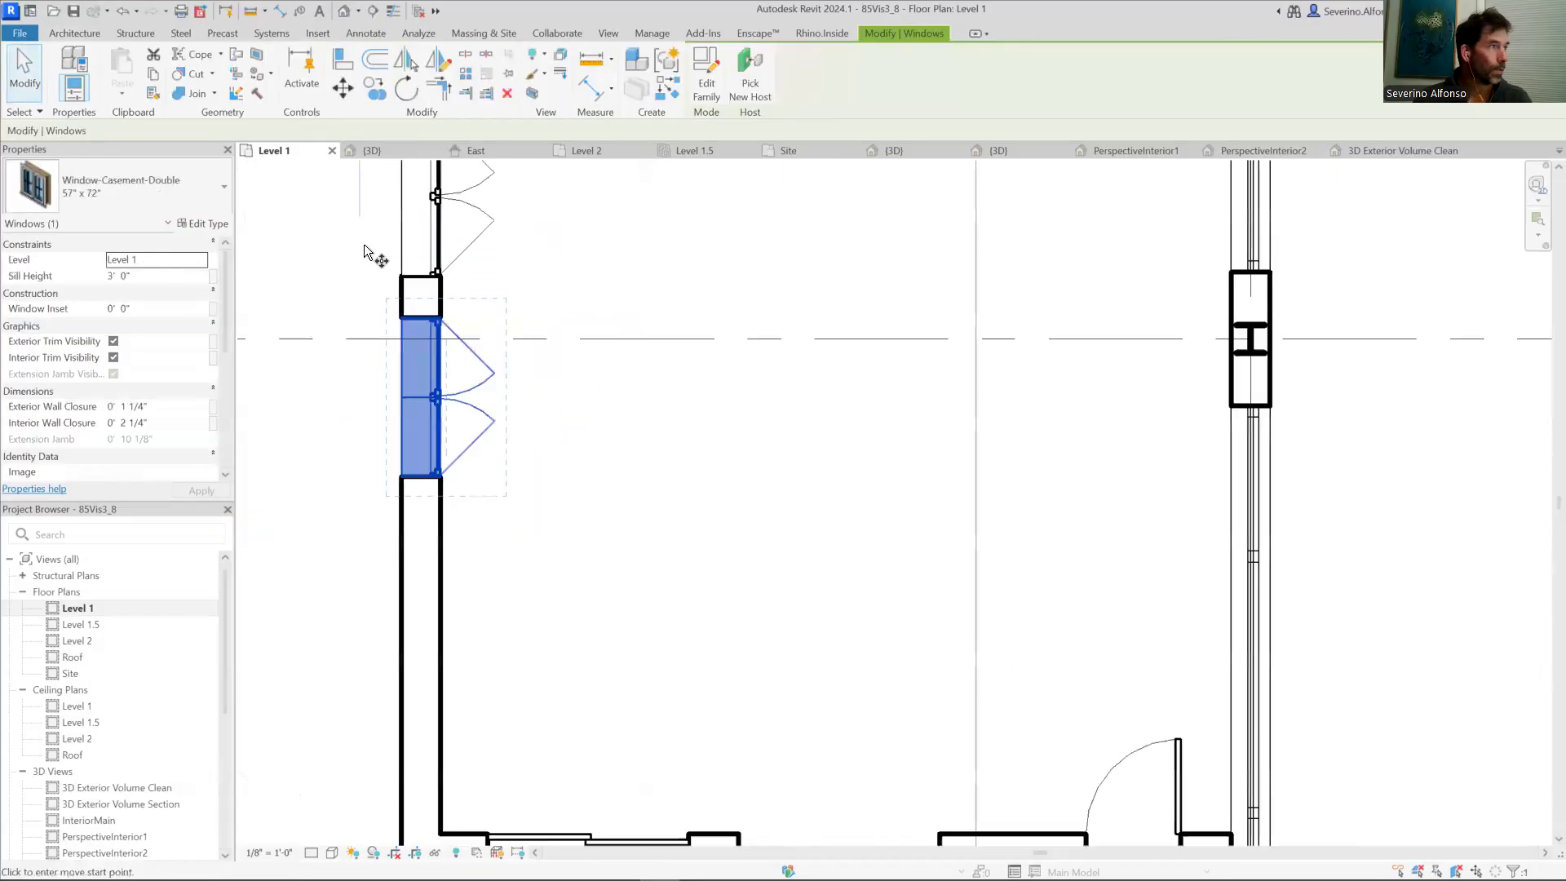
key(c)
key(o)
click(412, 296)
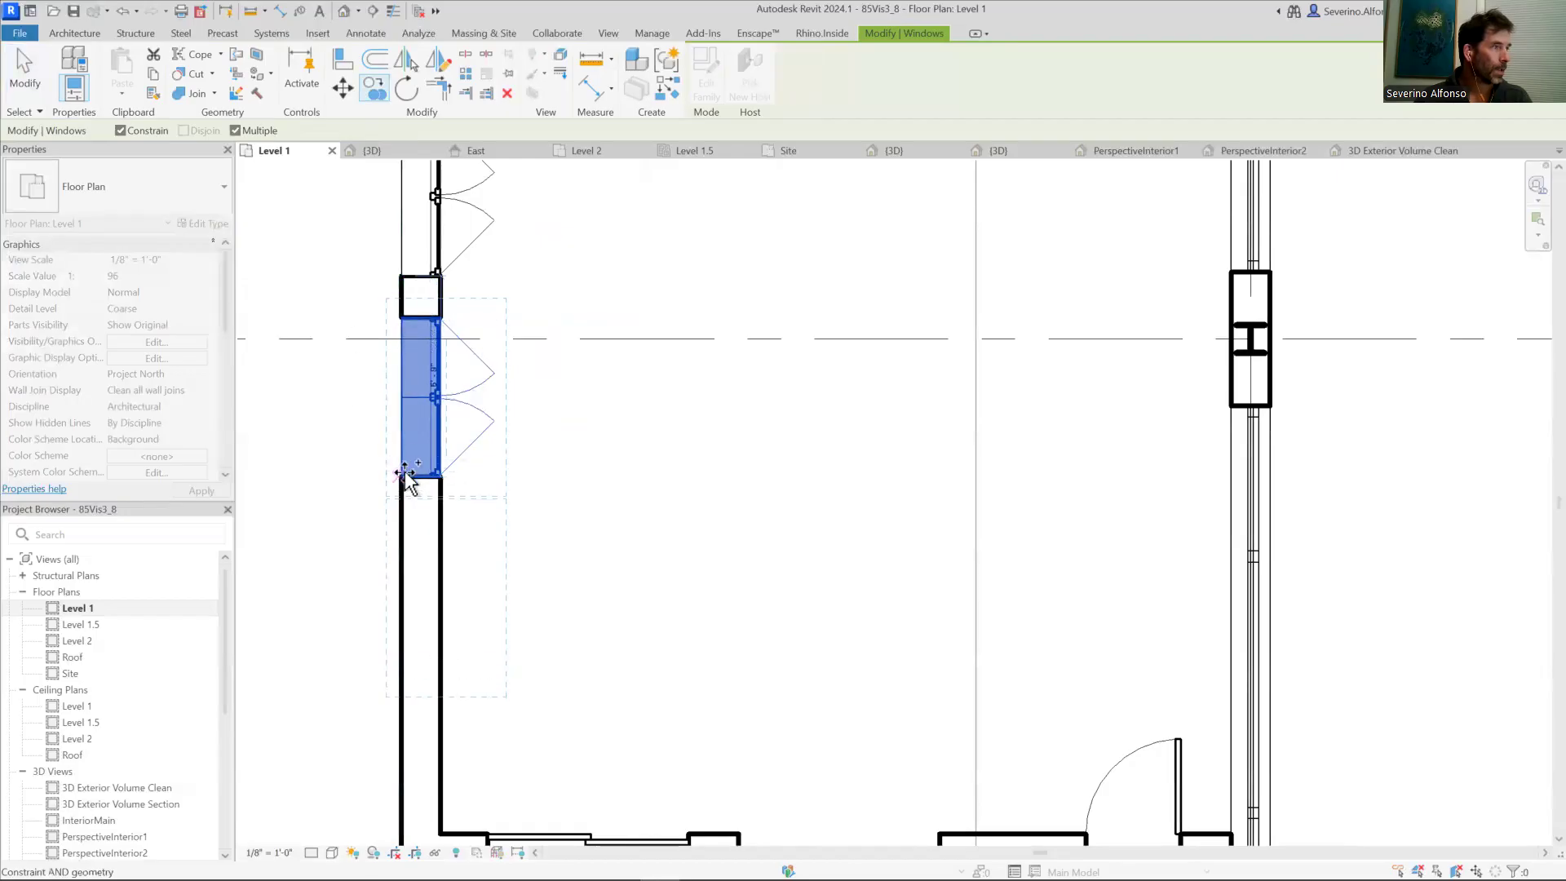
click(410, 489)
scroll(489, 562, down, 2)
key(Escape)
key(Escape)
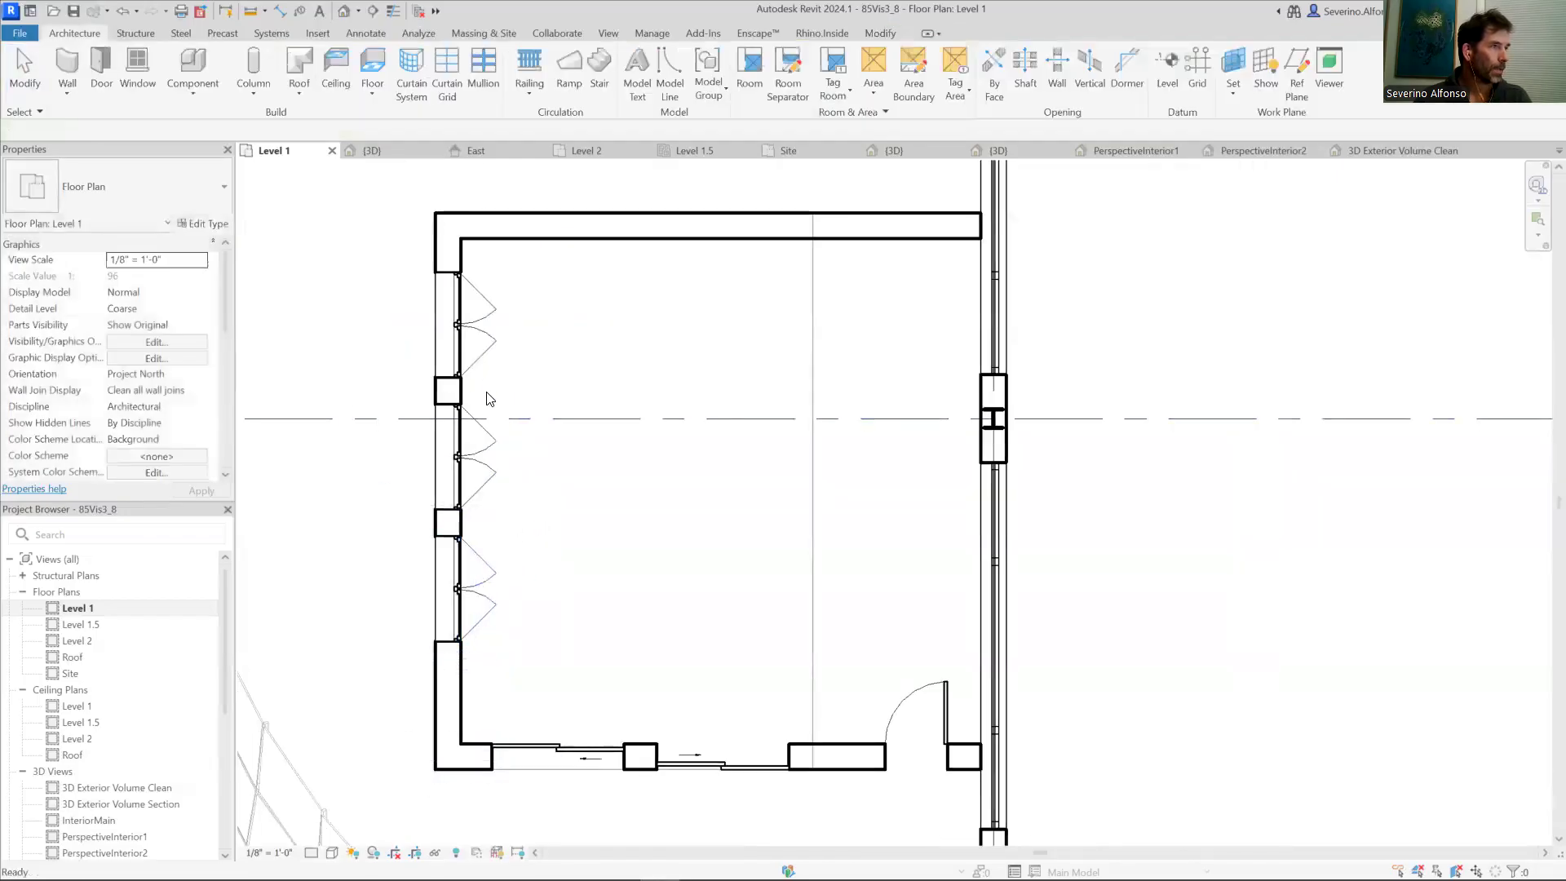
Step: Move all three casement windows together slightly down the grid 18 room's left wall so the group is roughly centred
scroll(594, 390, down, 2)
drag(542, 322, 615, 517)
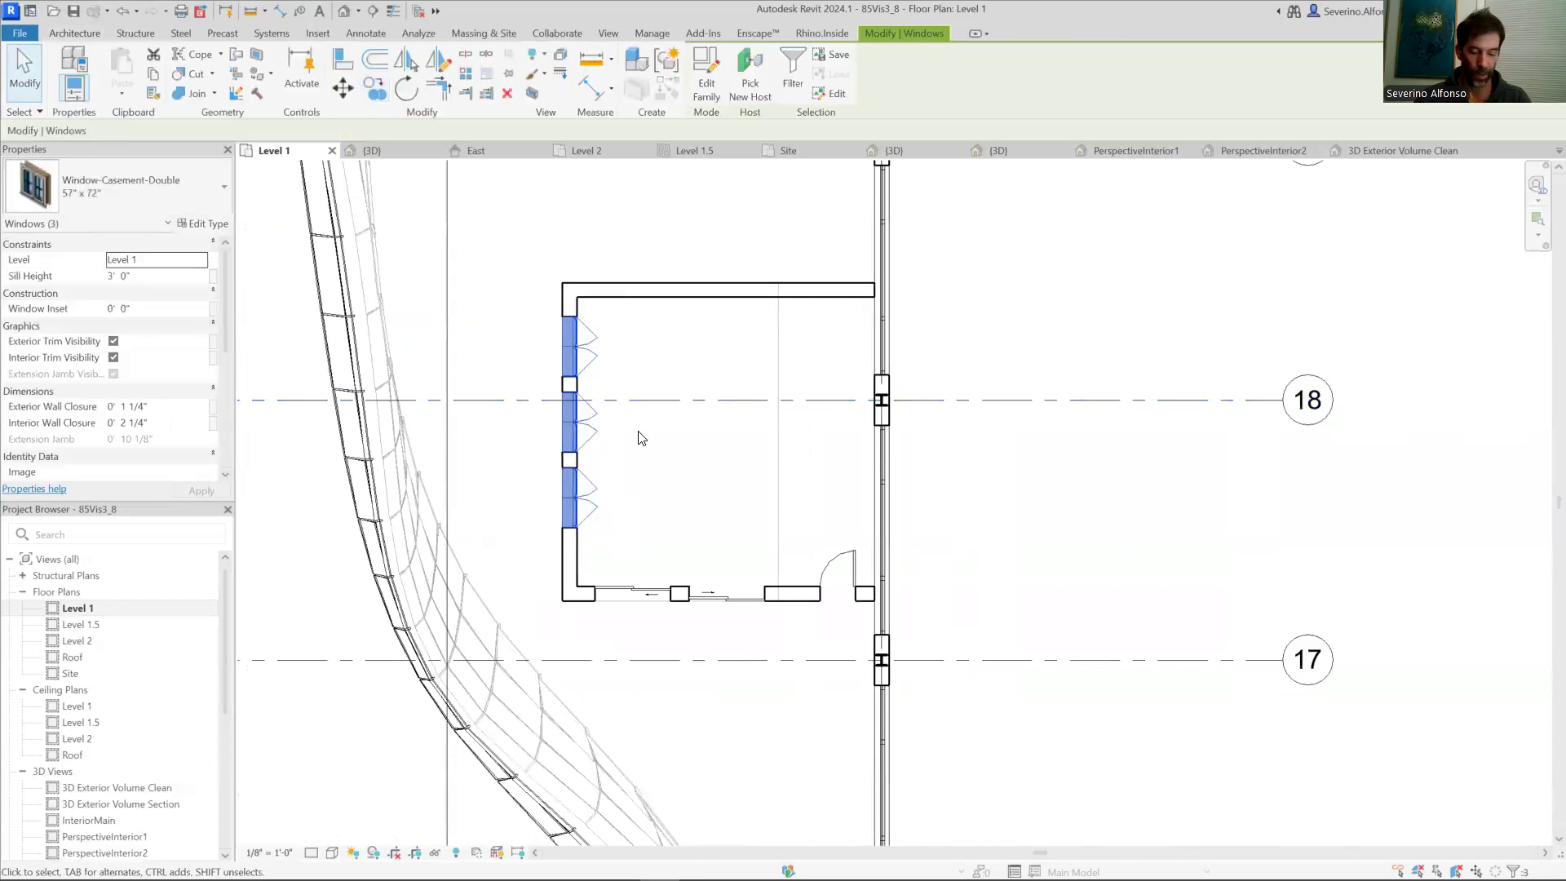
key(m)
key(v)
click(653, 449)
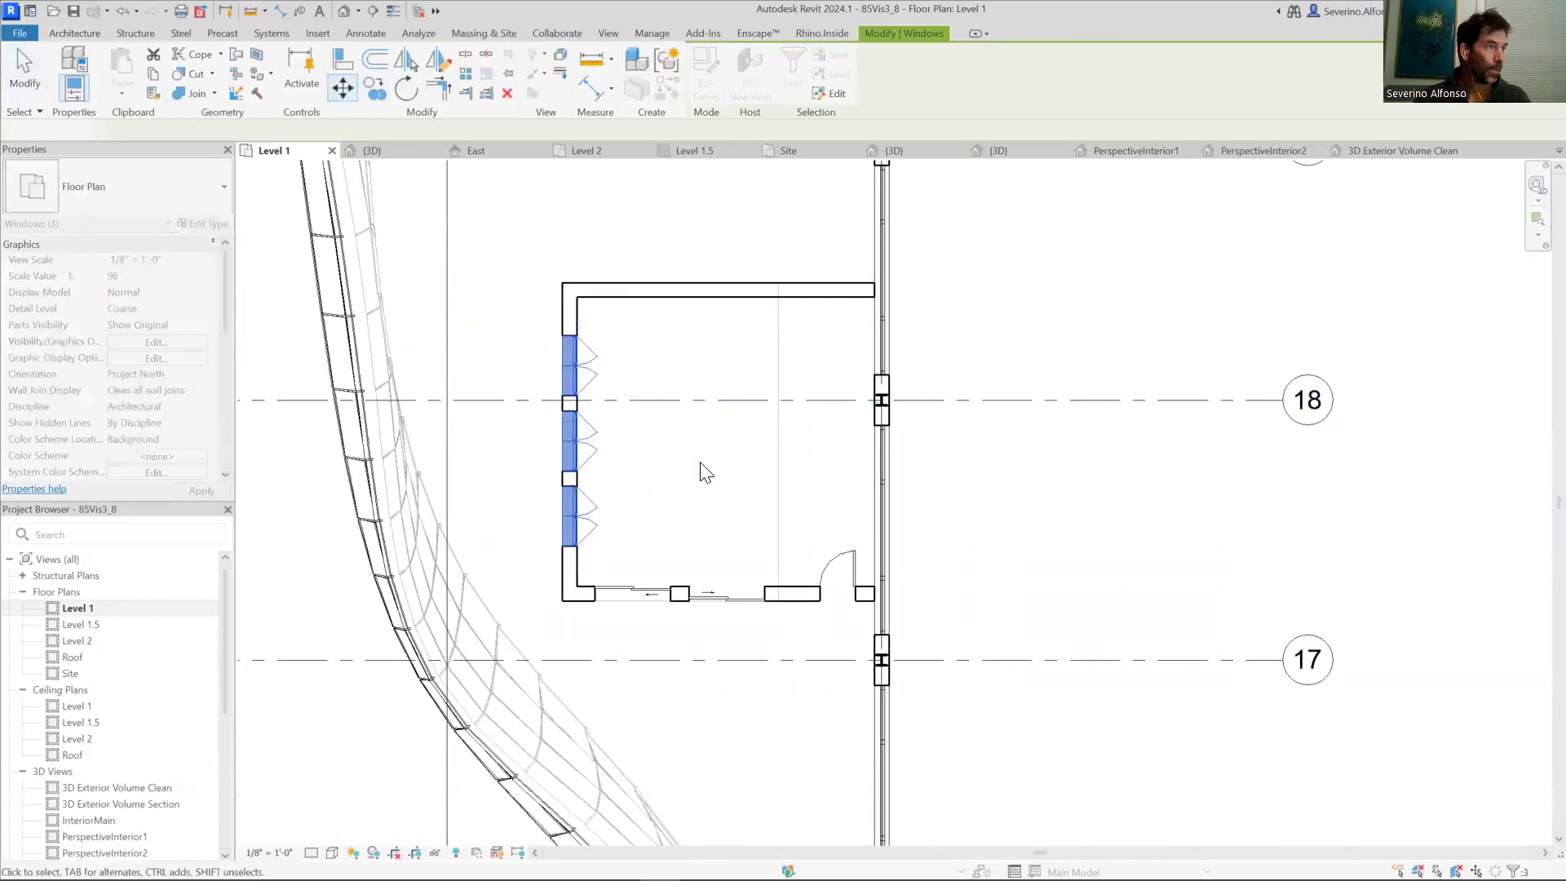
key(Escape)
Step: Check the drawing and rendering requirements on the InDesign panel layout, ending back at the full Level 1 floor plan in Revit
scroll(787, 477, down, 4)
scroll(604, 510, down, 5)
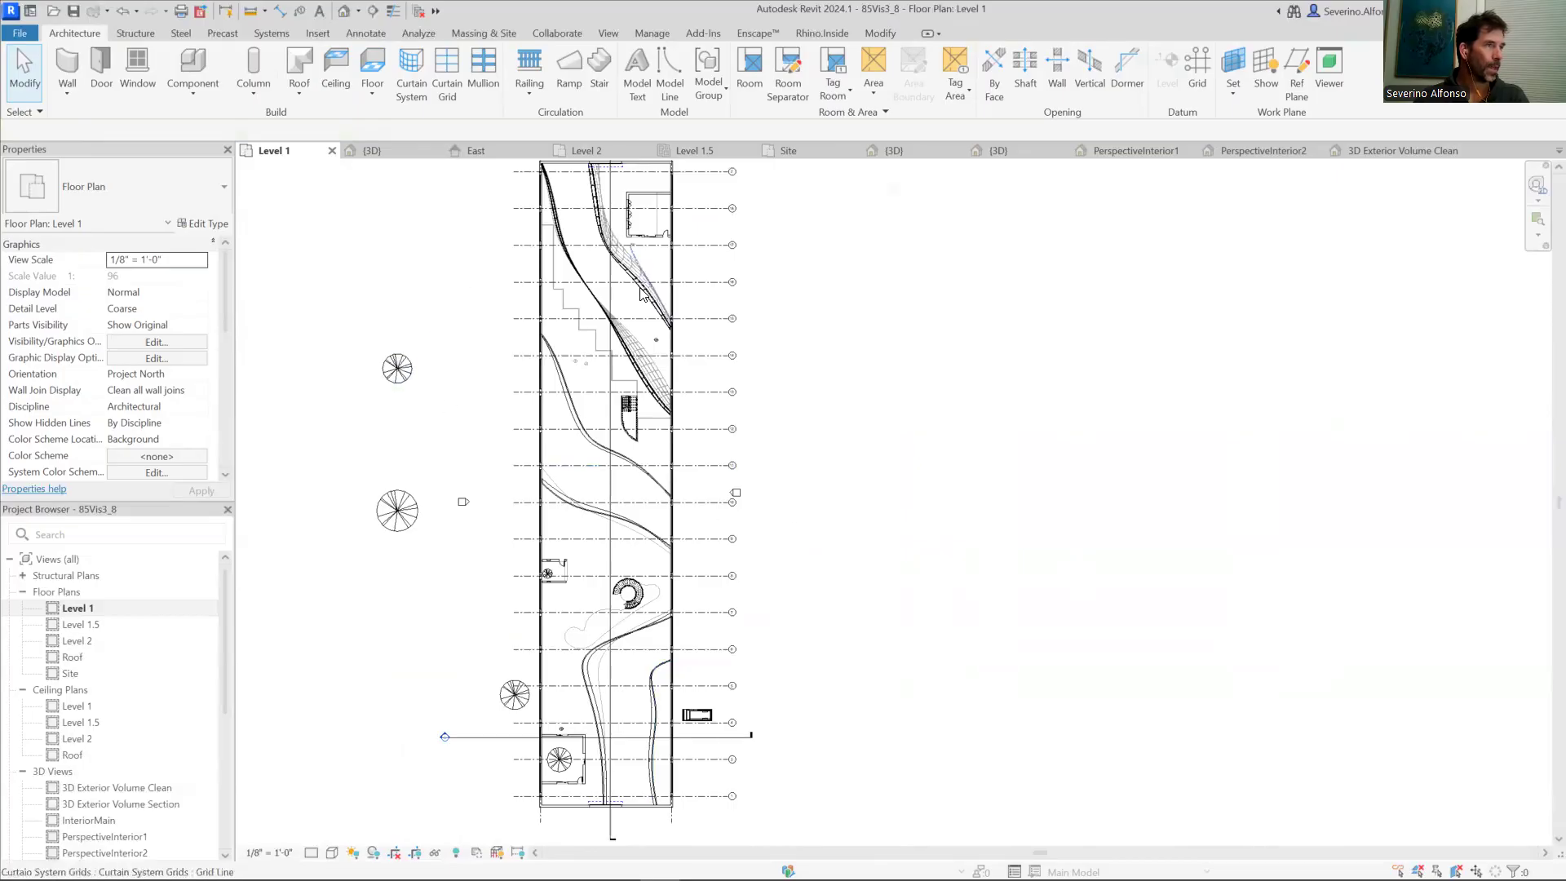
scroll(643, 359, down, 1)
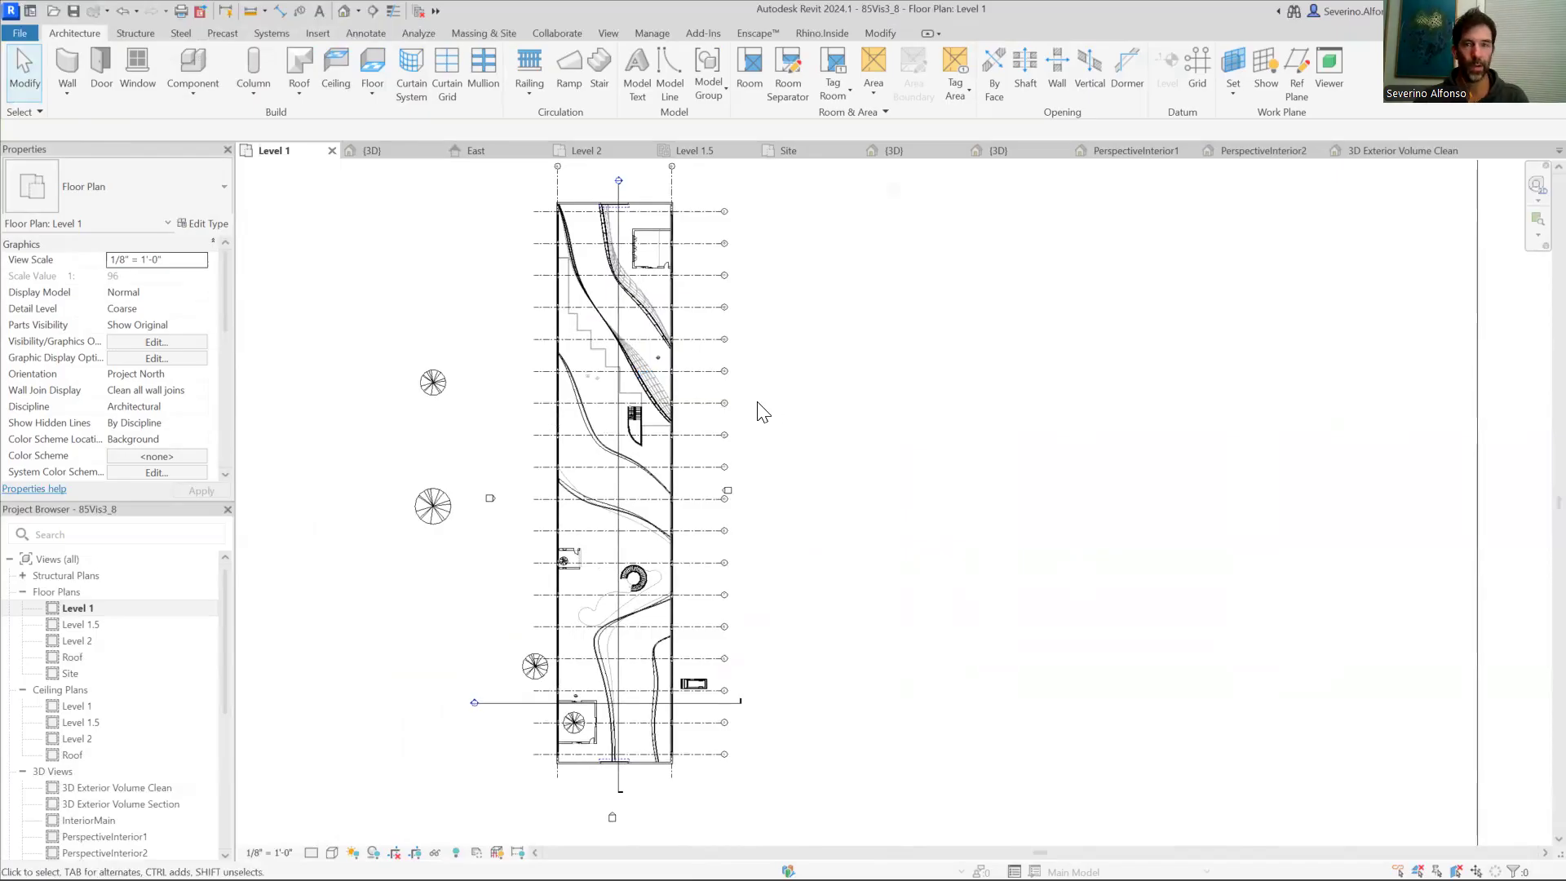
key(alt+Tab)
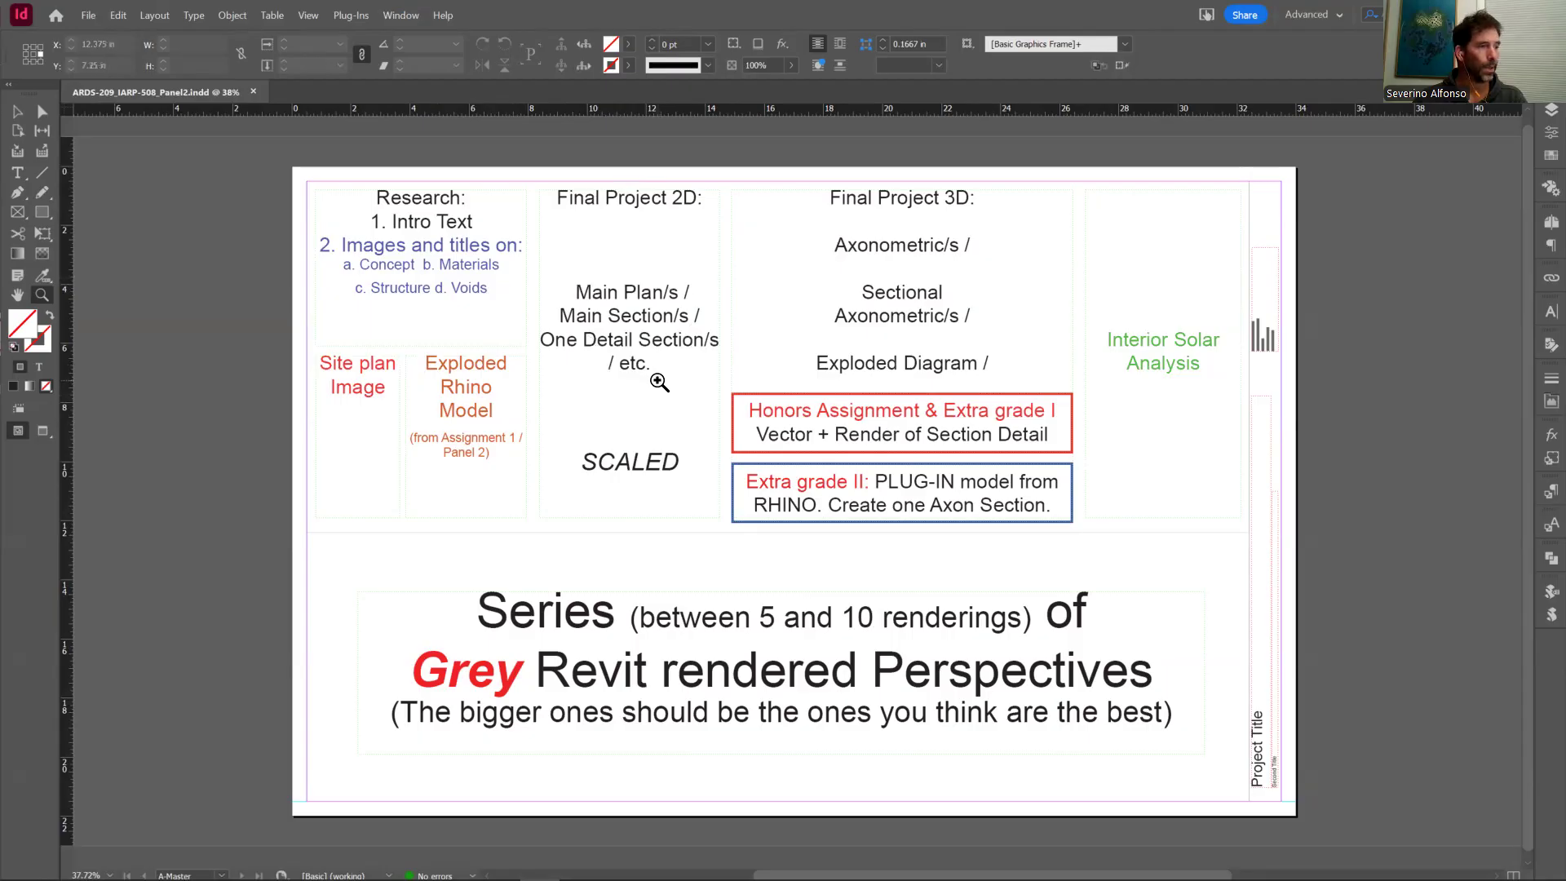
key(alt+Tab)
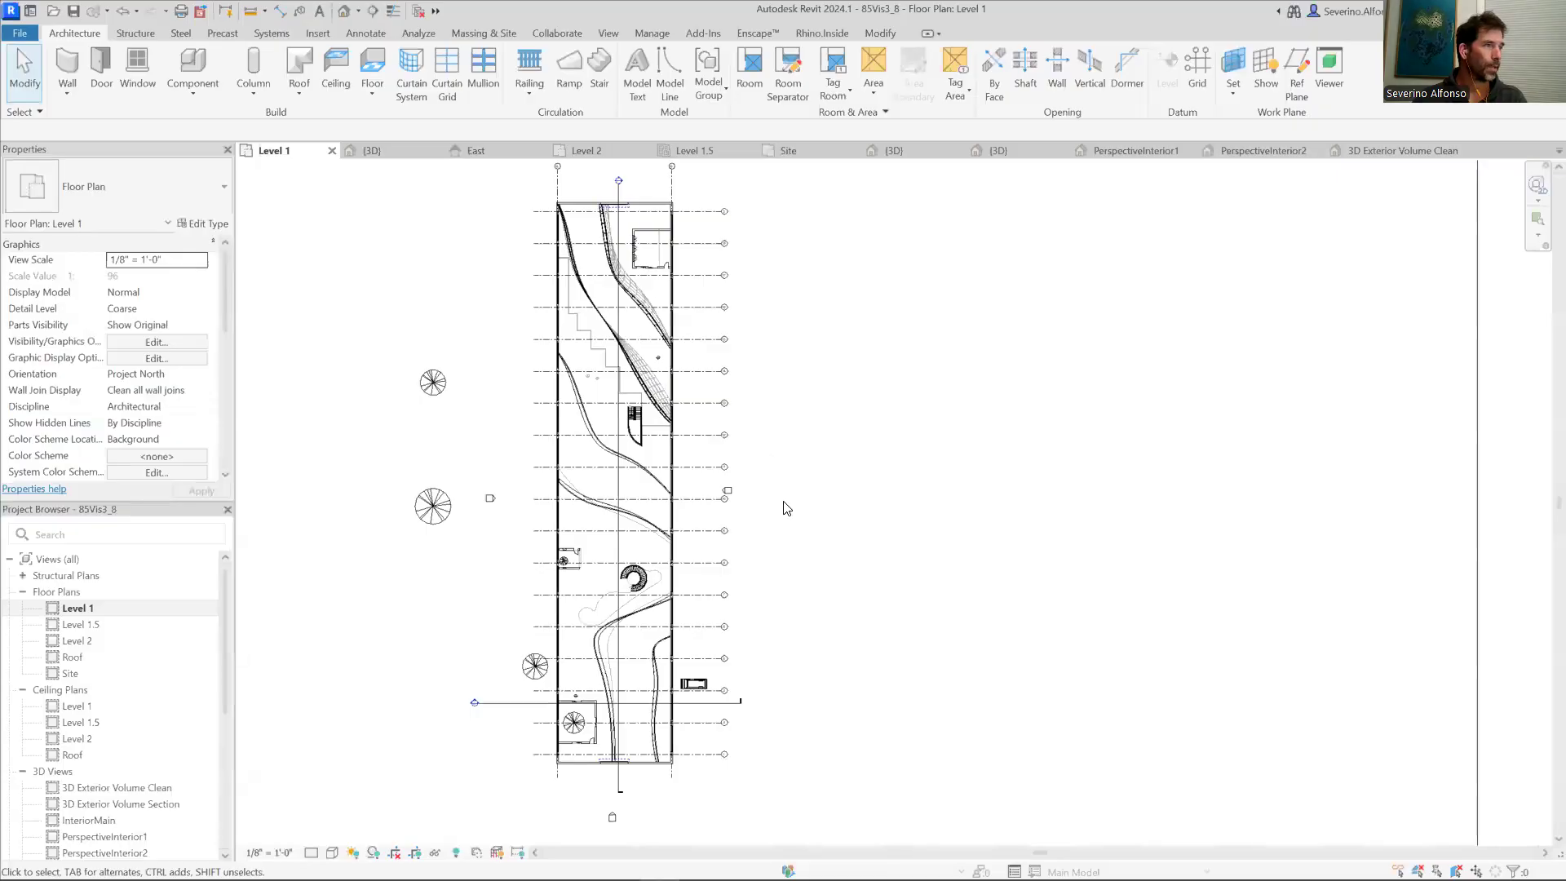
Step: Duplicate the Level 1 floor plan with detailing and rename the copy Level 1 Presentation, keeping that view active
right_click(81, 608)
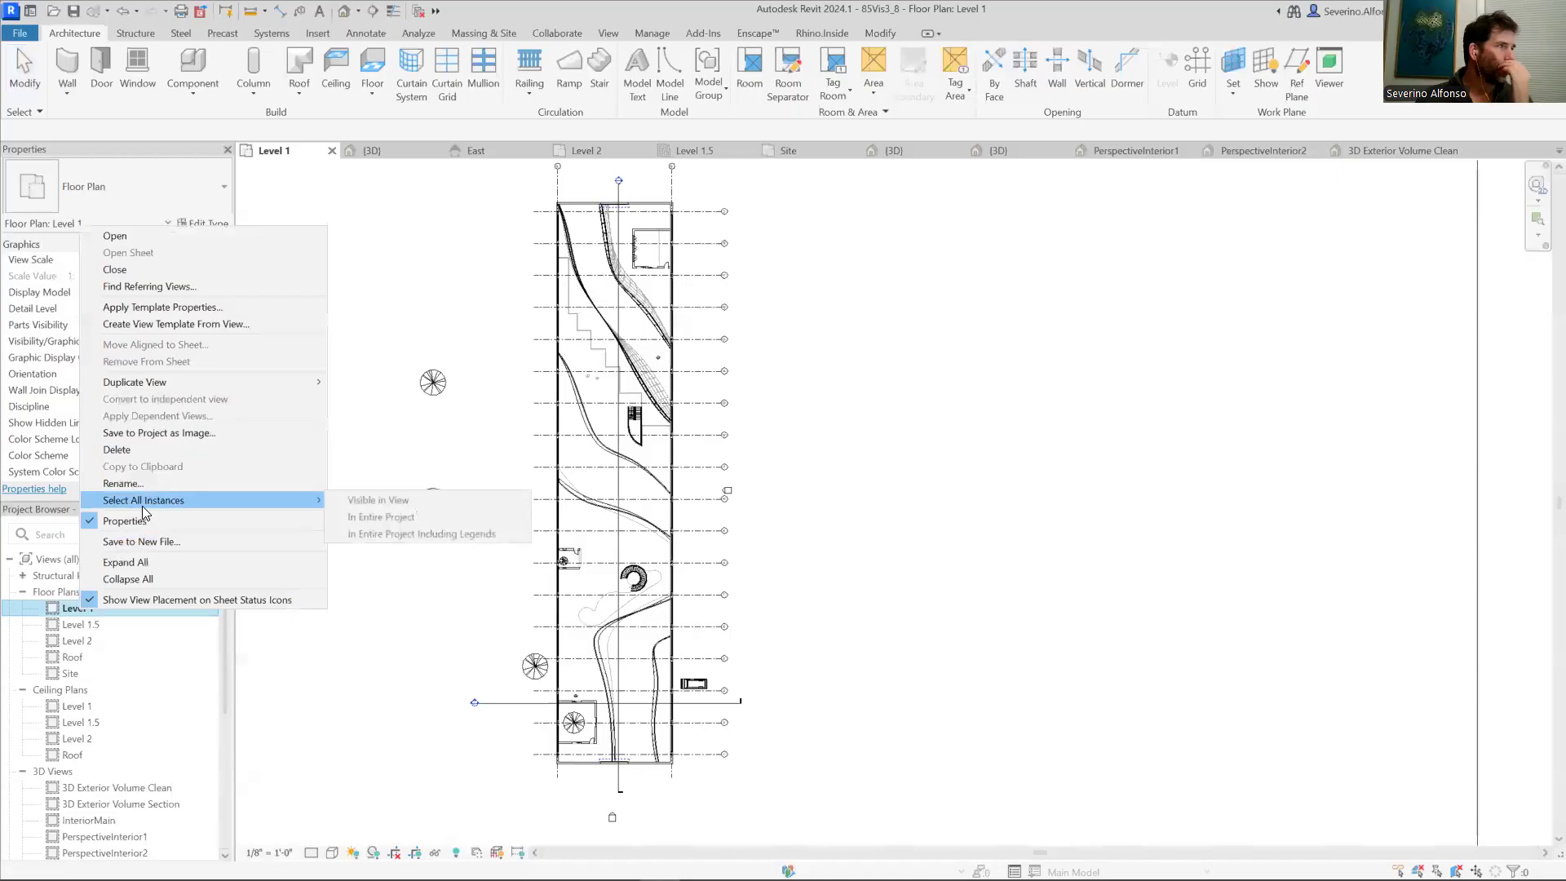
mouse_move(165, 389)
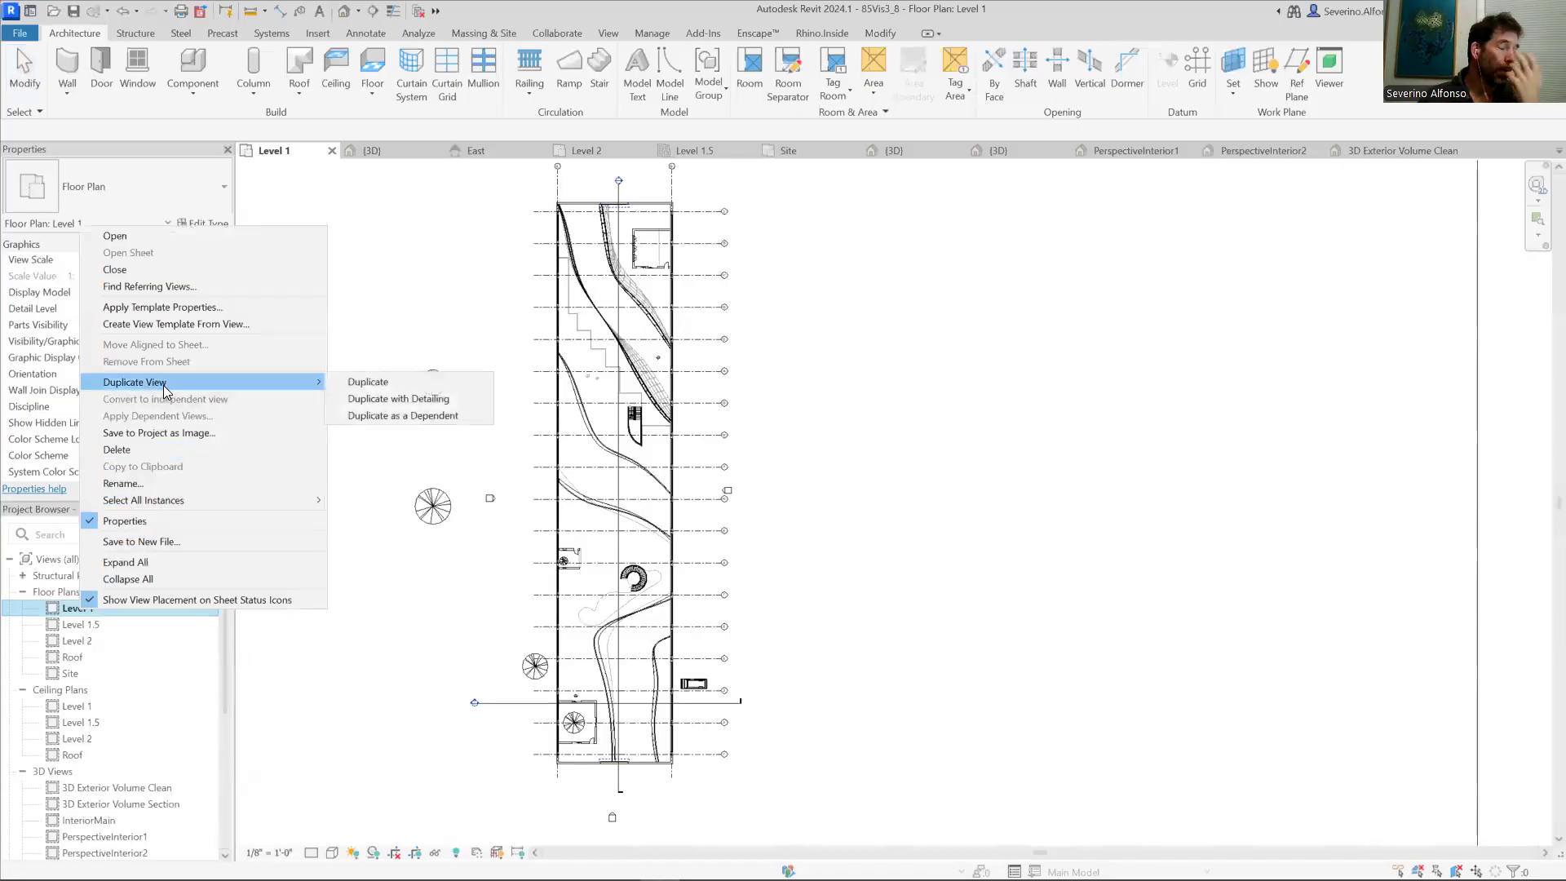
click(377, 400)
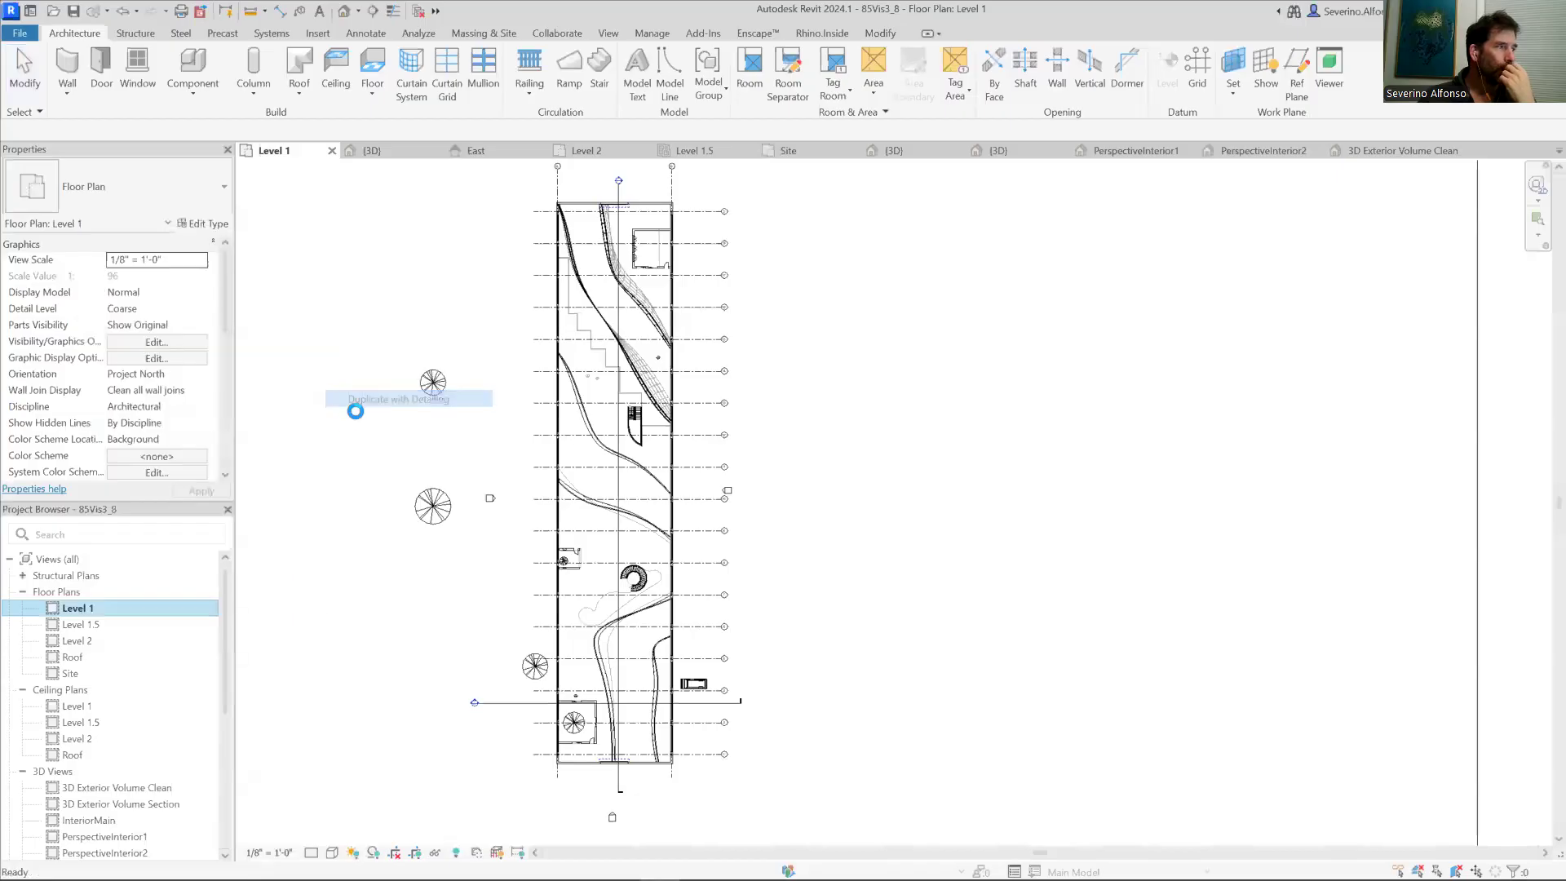
right_click(134, 592)
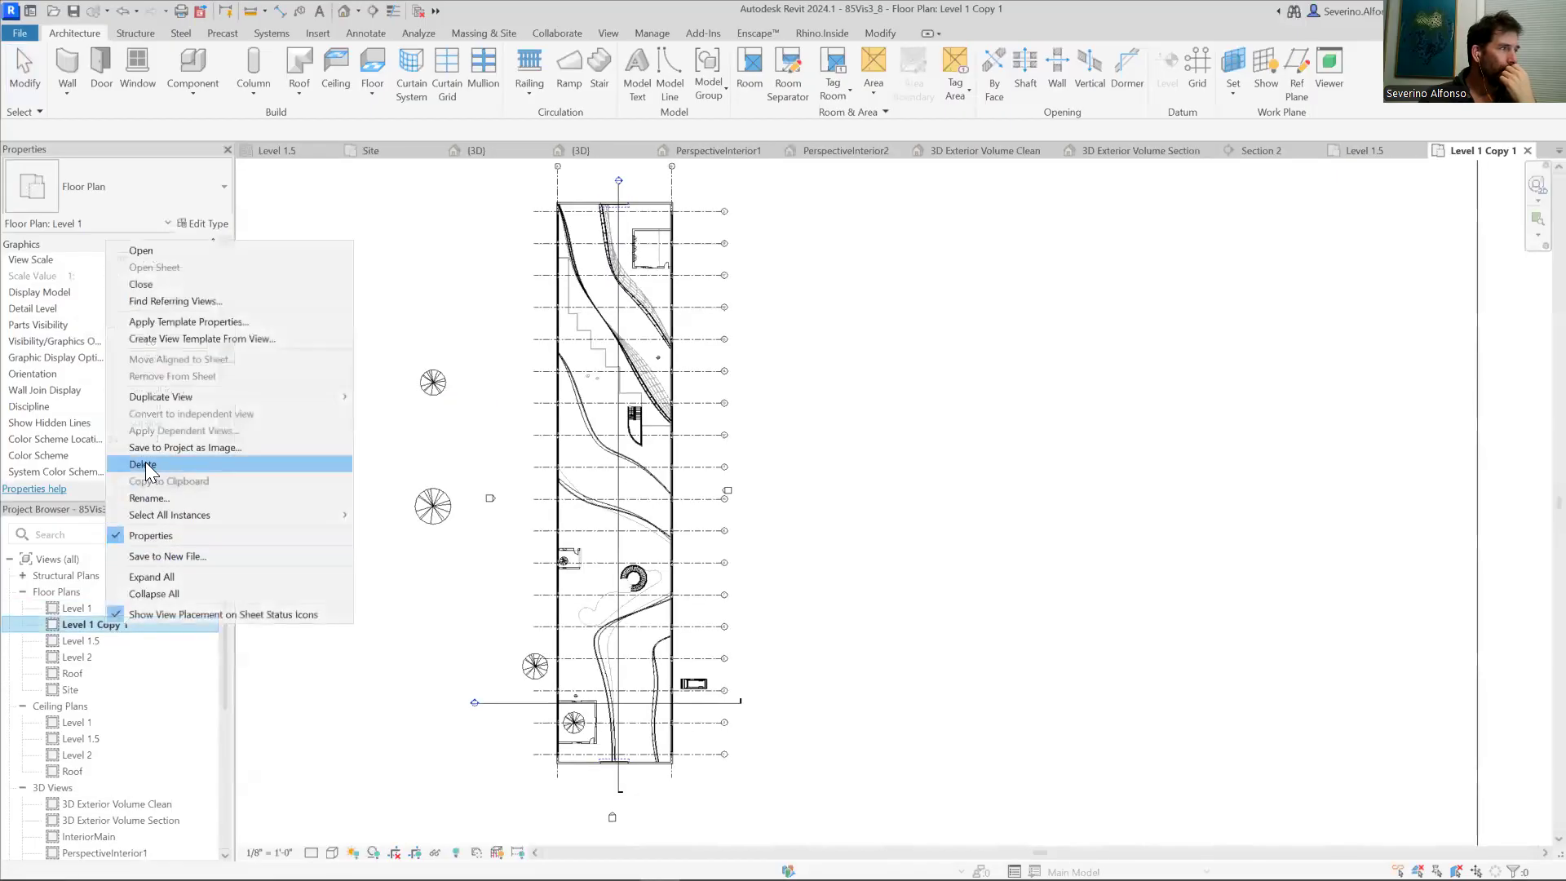
click(147, 498)
drag(106, 624, 97, 625)
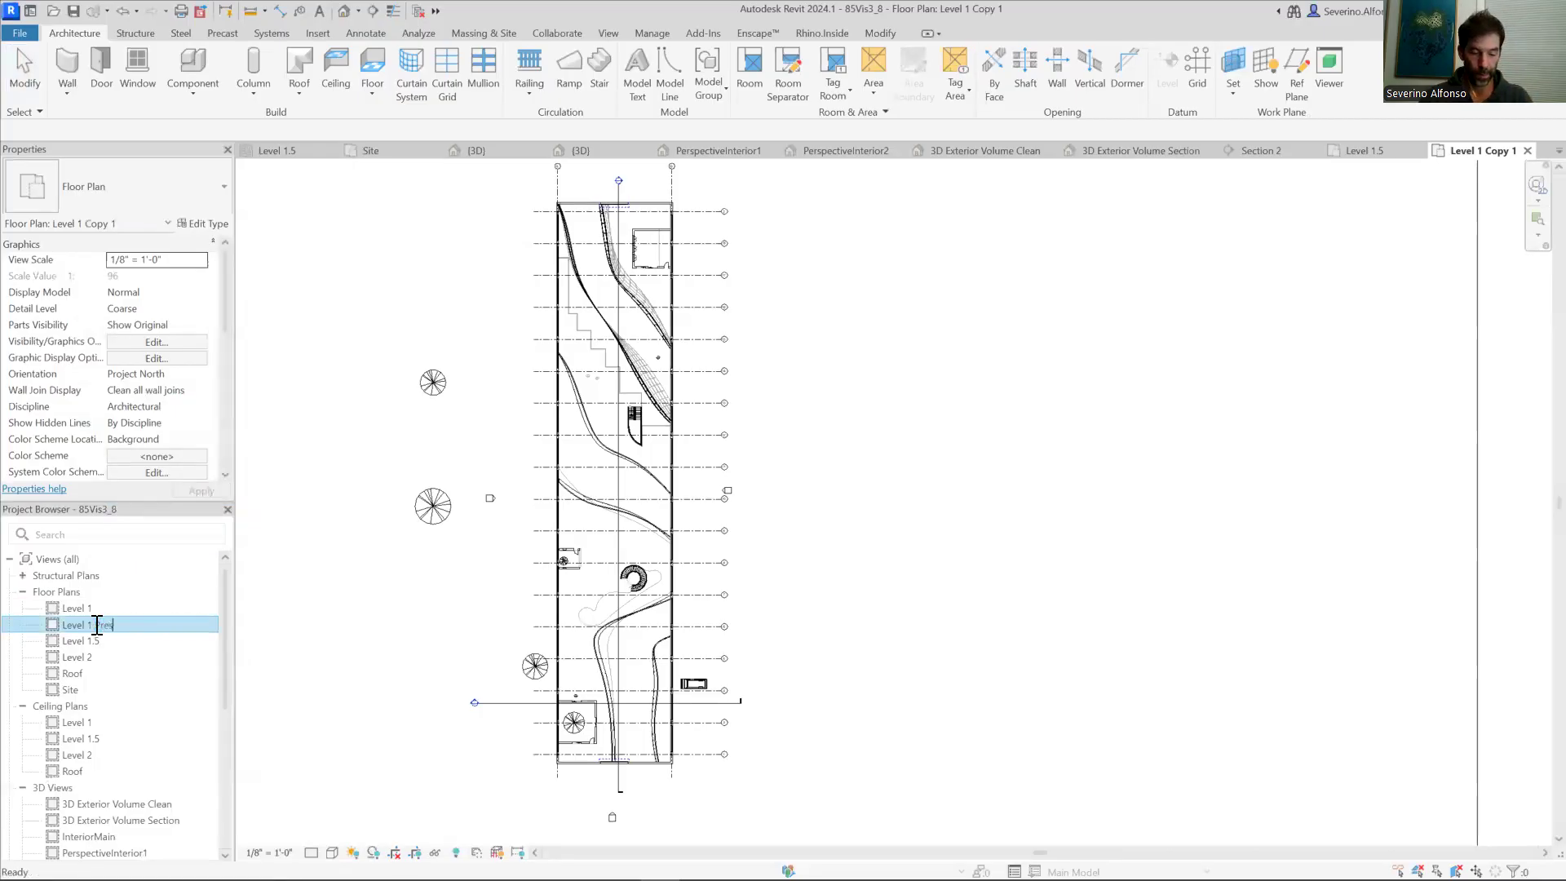
text(Presentation)
key(Return)
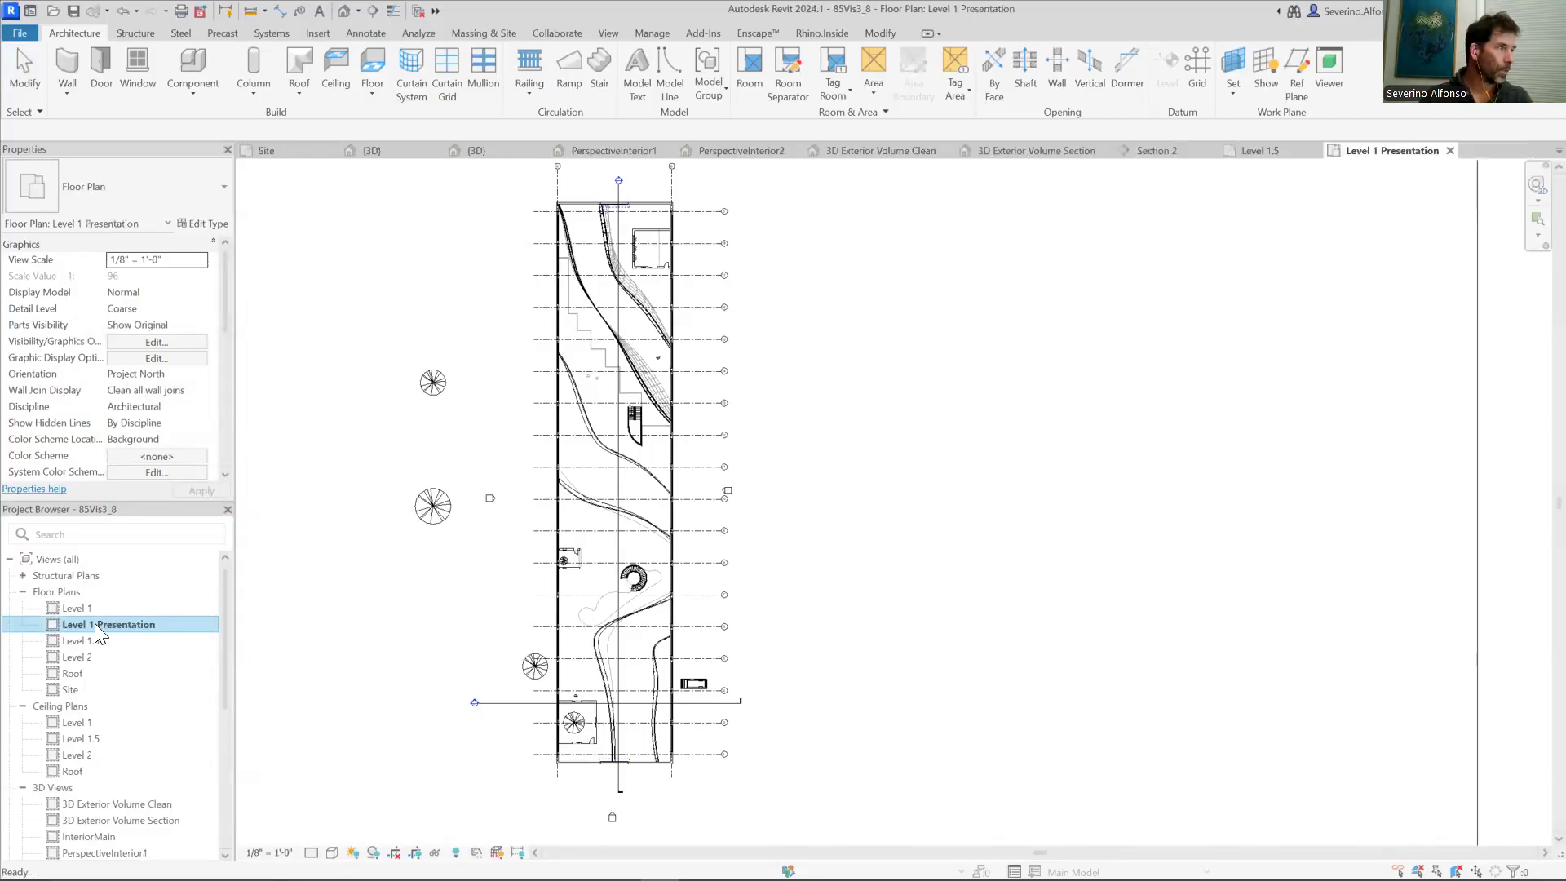
click(80, 608)
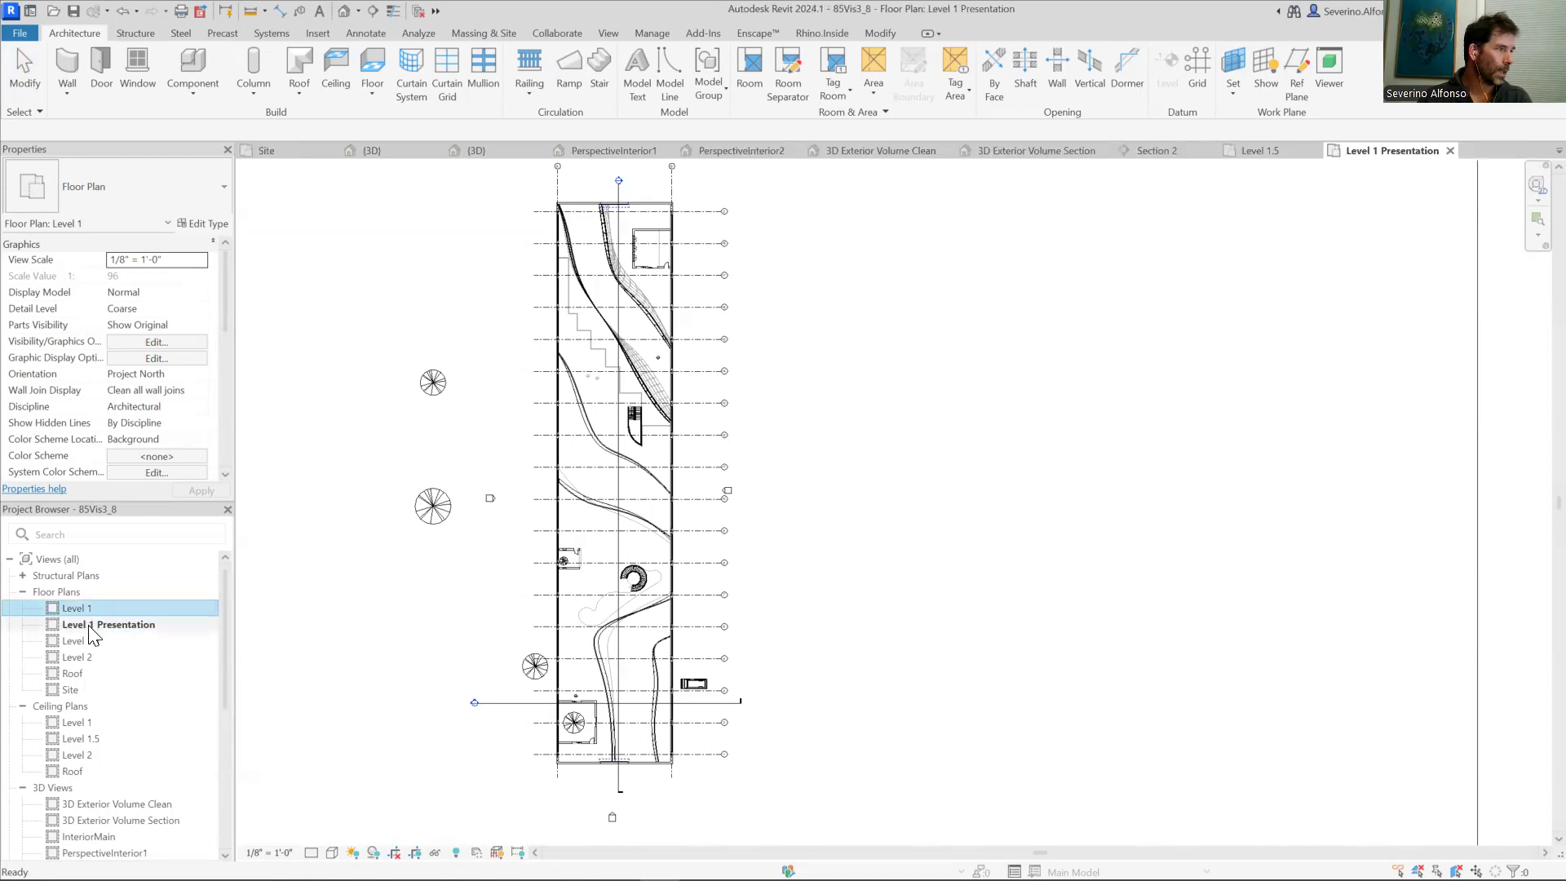
click(92, 630)
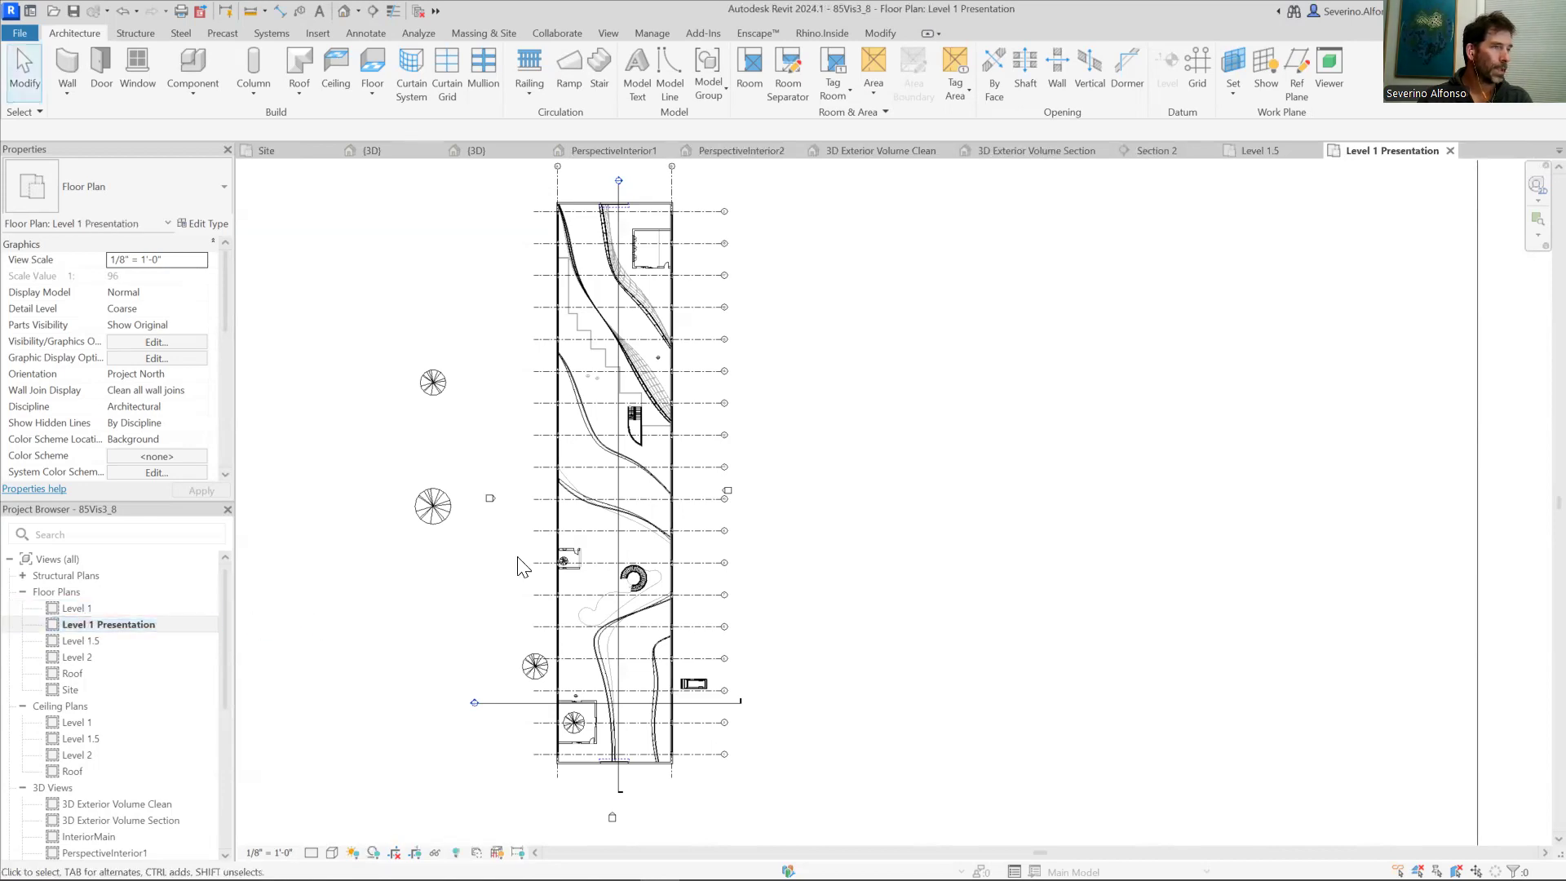
Step: Hide the grid and elevation marker categories in the Level 1 Presentation plan
right_click(702, 212)
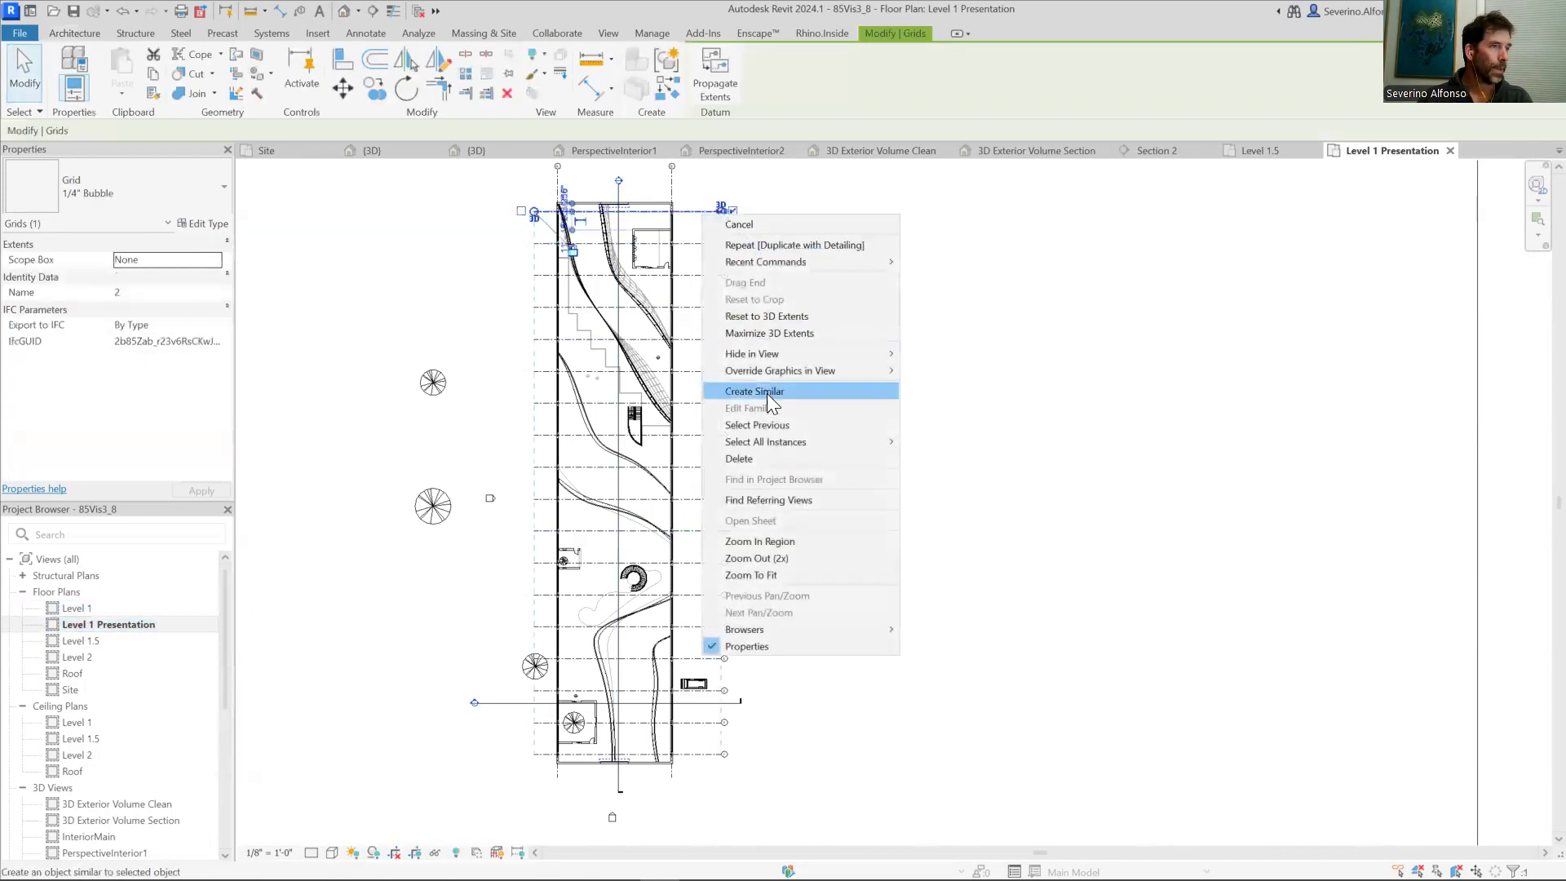
mouse_move(767, 354)
click(943, 370)
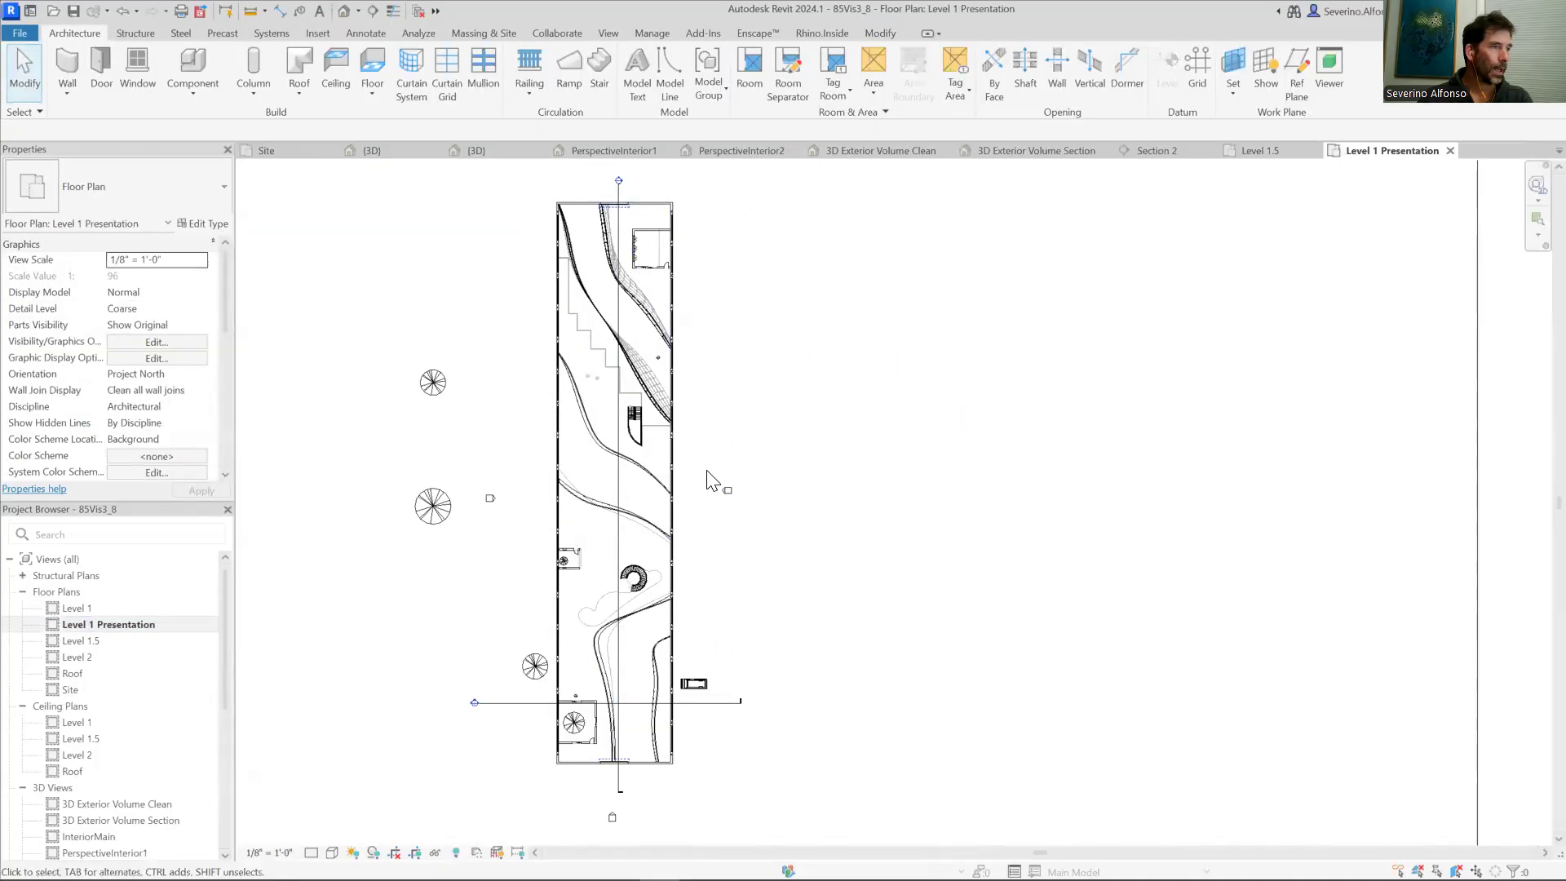
click(727, 490)
right_click(727, 490)
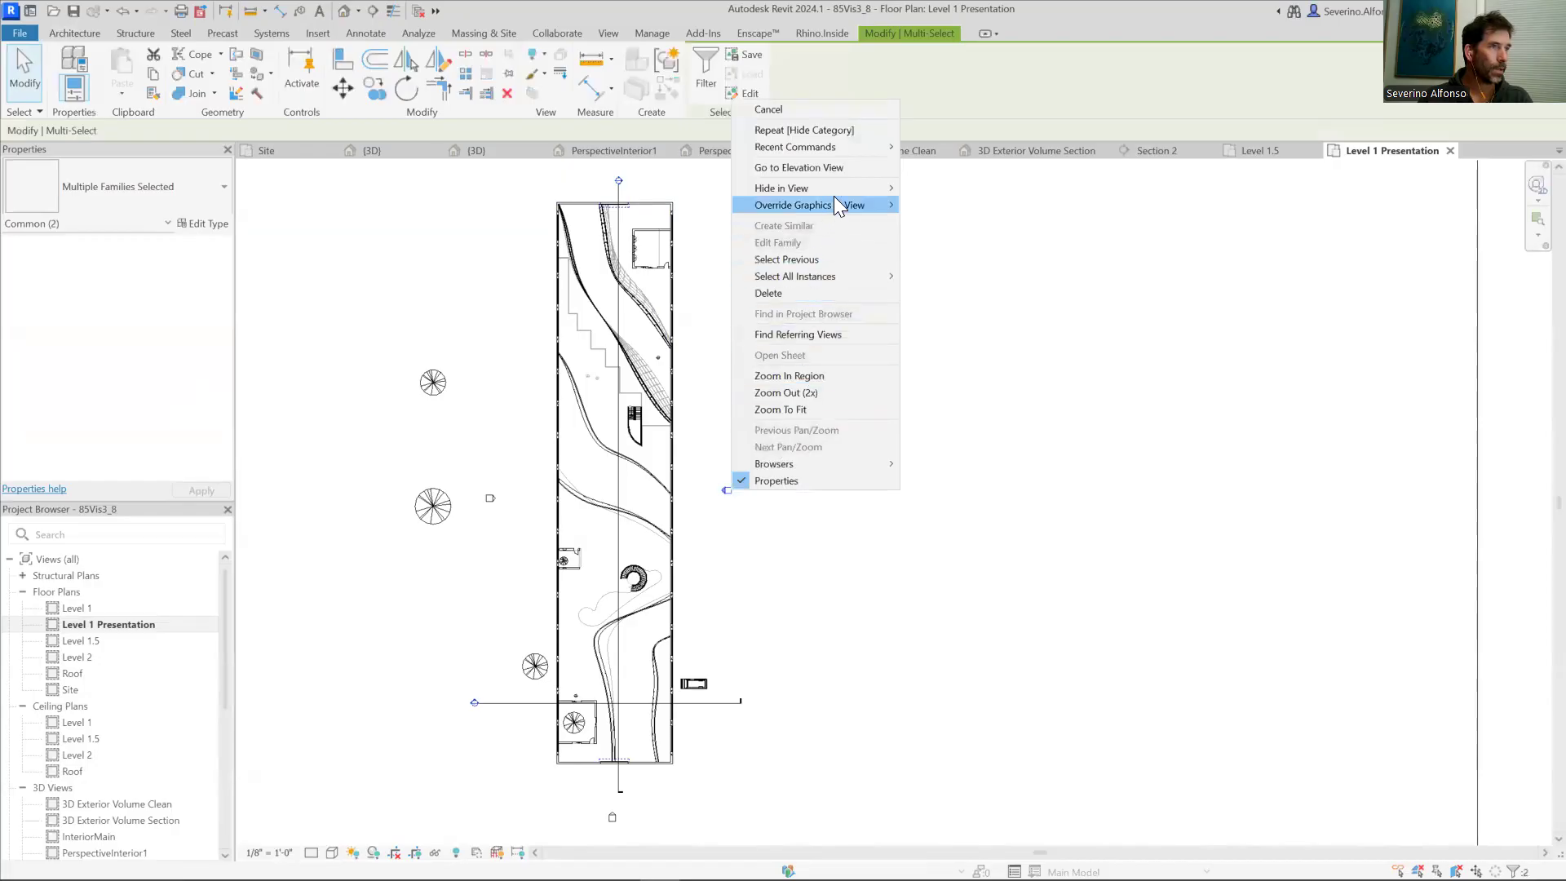
click(951, 204)
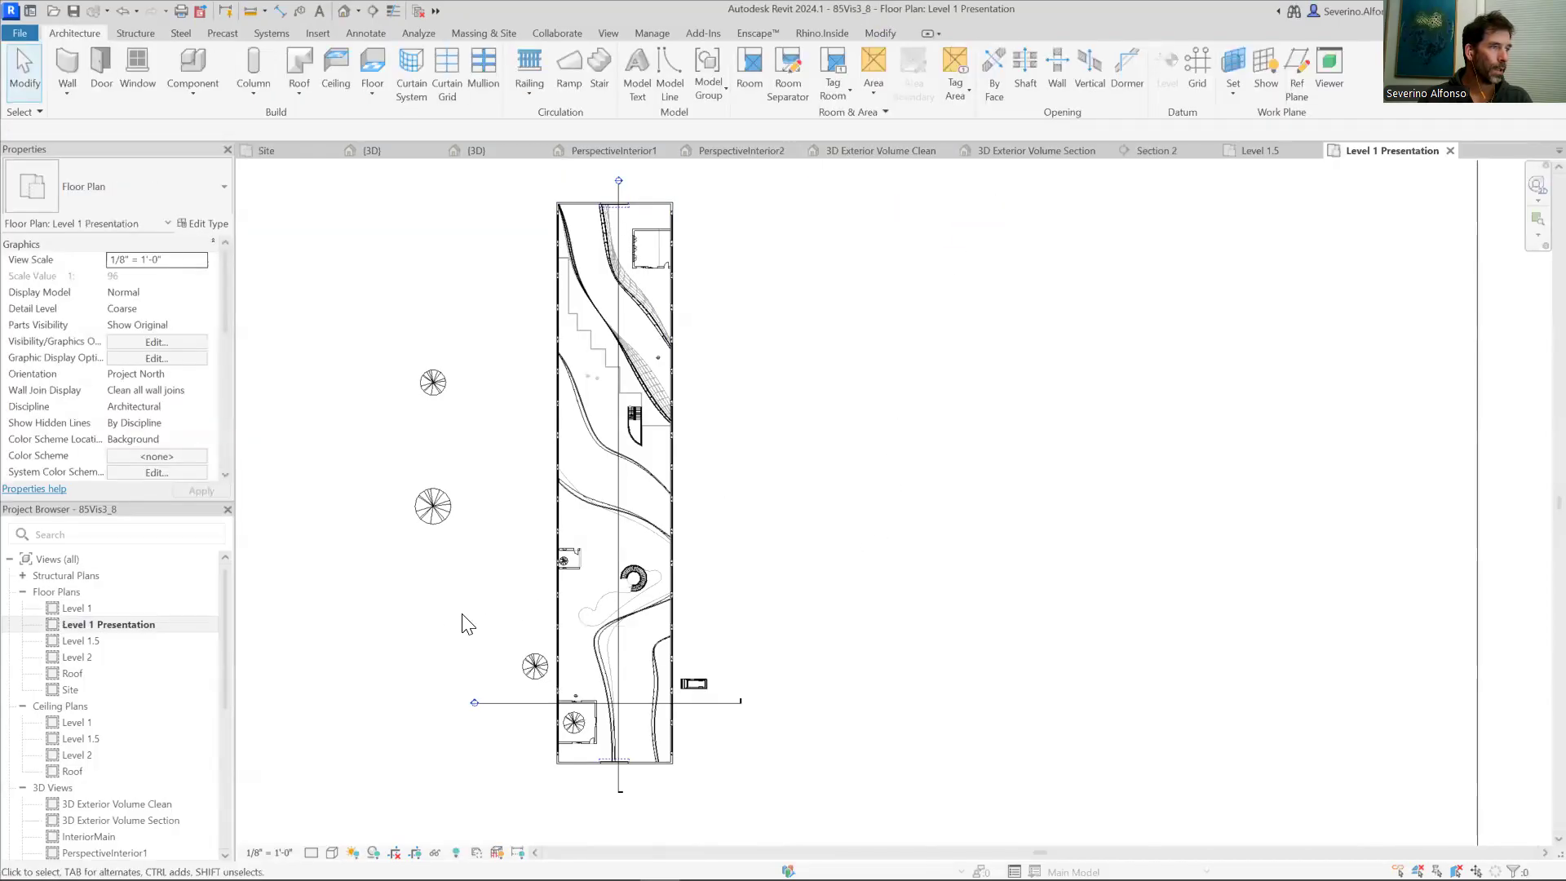
Step: Hide the three deciduous trees outside the building as individual elements, keeping the Planting category visible
drag(375, 310, 542, 685)
right_click(534, 667)
mouse_move(666, 366)
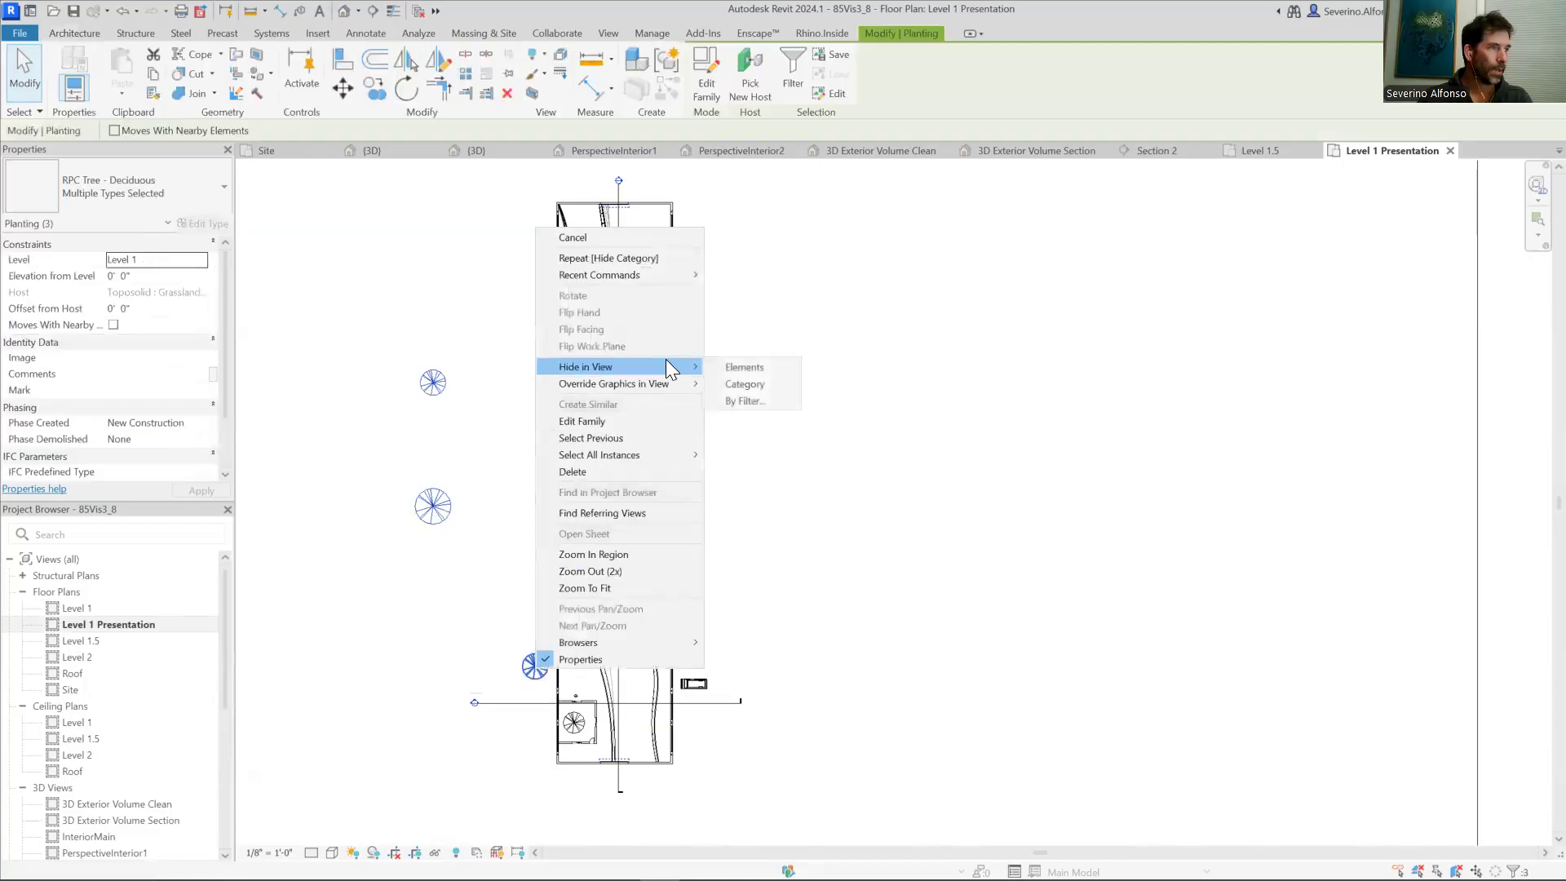
click(748, 365)
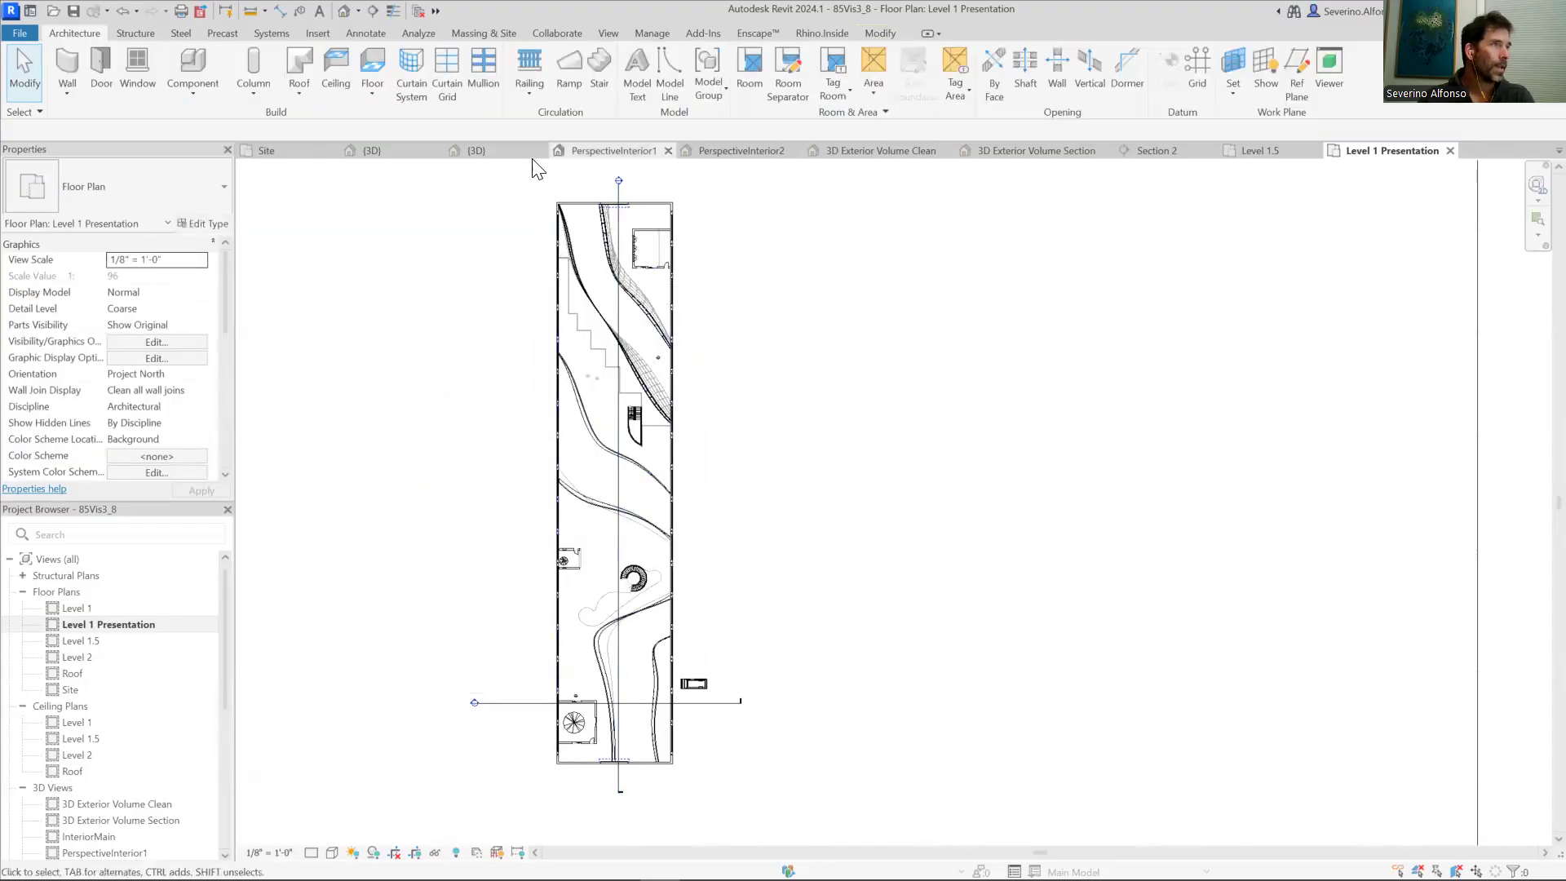
Step: Place a Japanese Maple - 10' and a Schumard Oak - 30' in the small room at the building's upper right corner
click(194, 57)
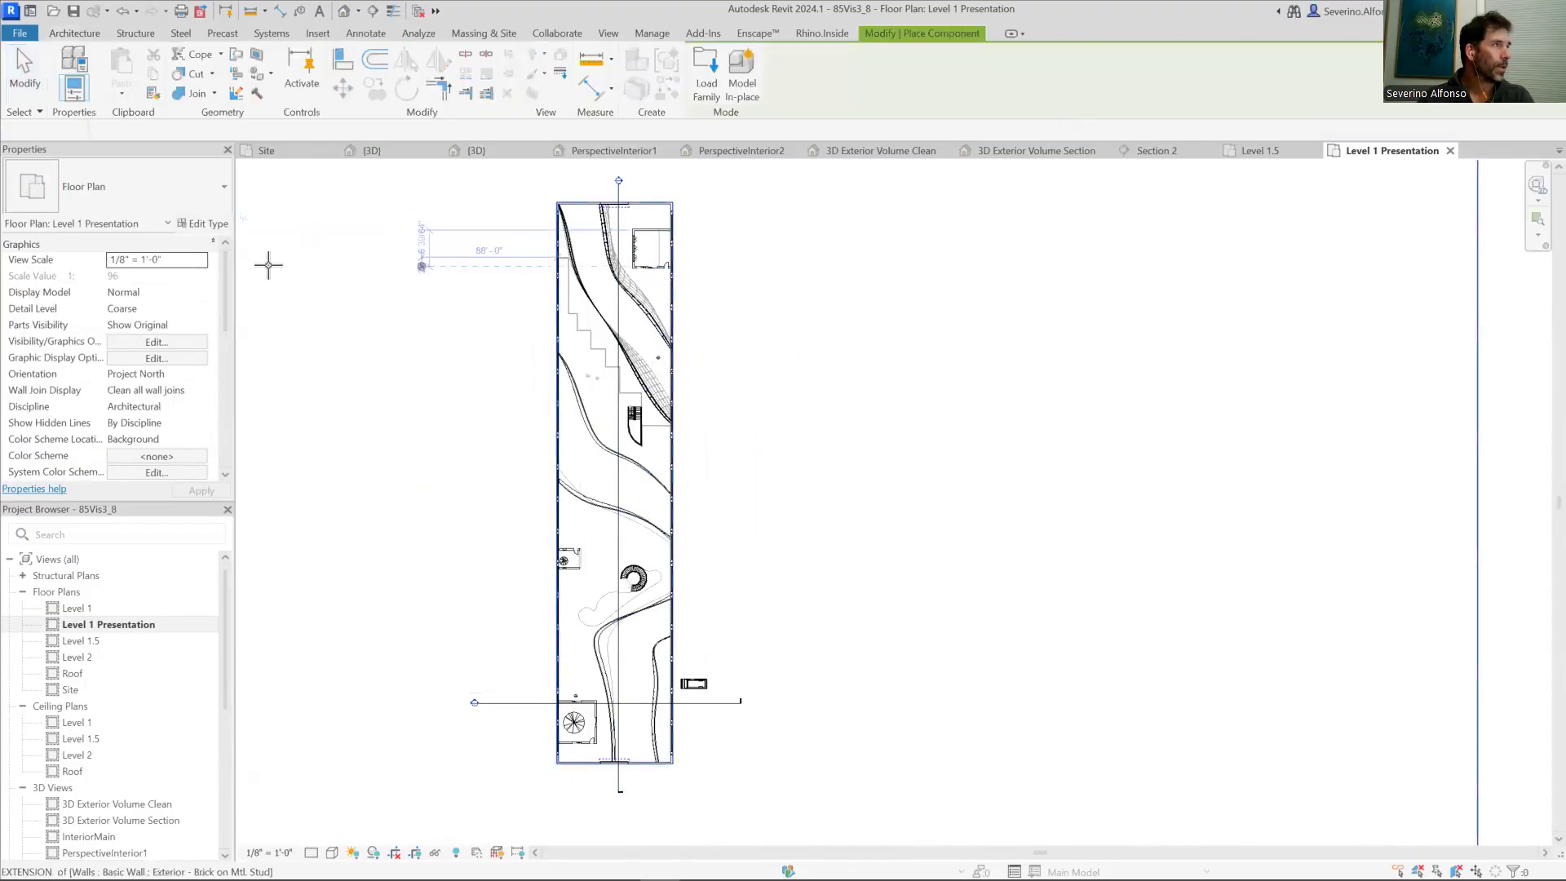
scroll(632, 253, up, 4)
click(641, 286)
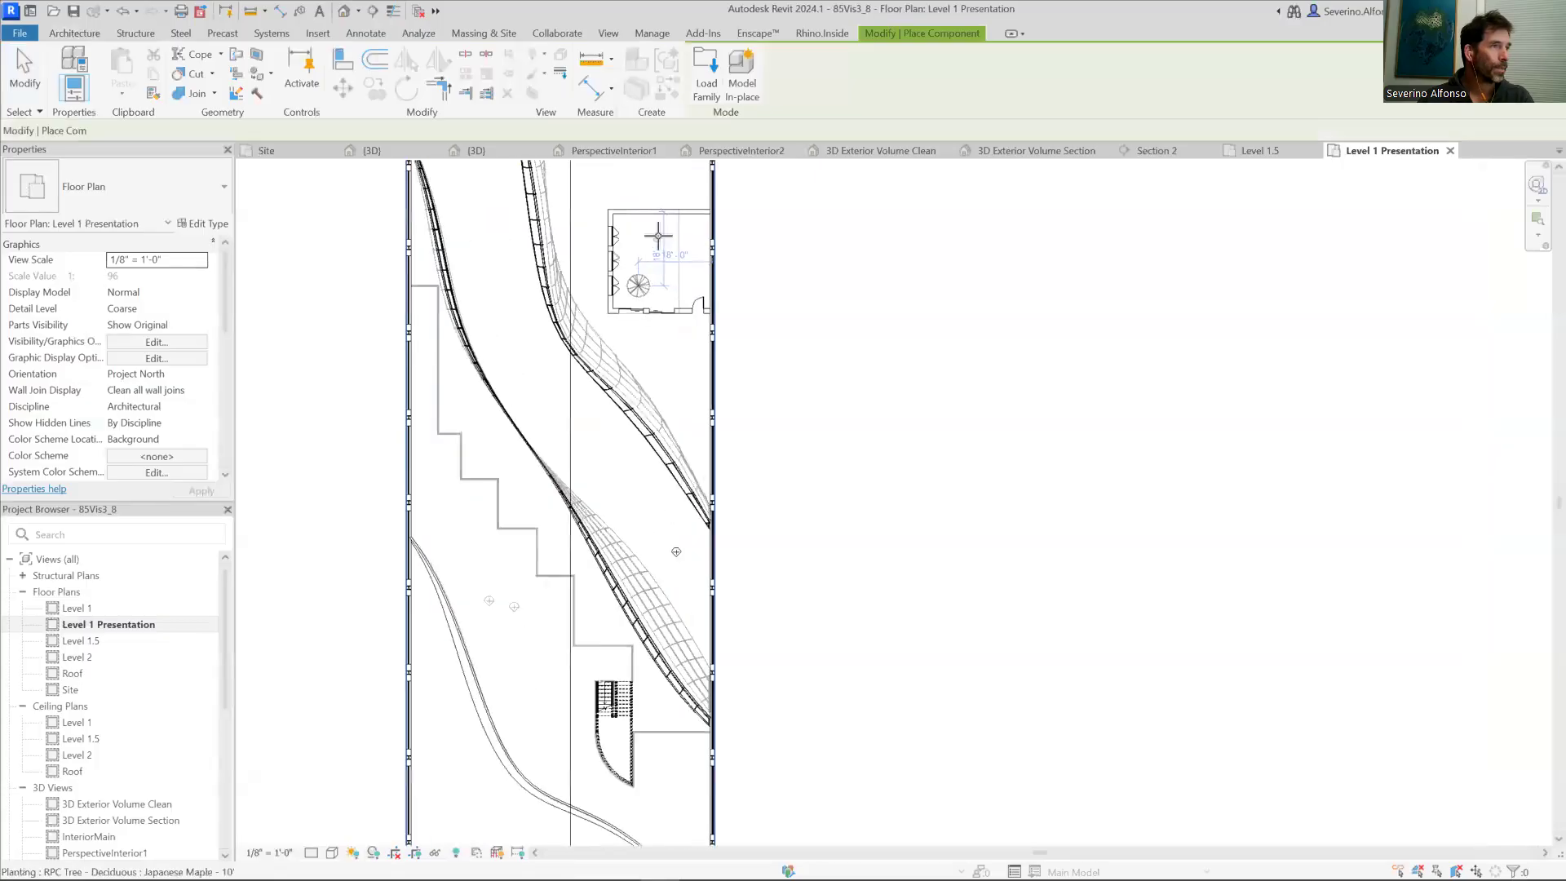
click(122, 186)
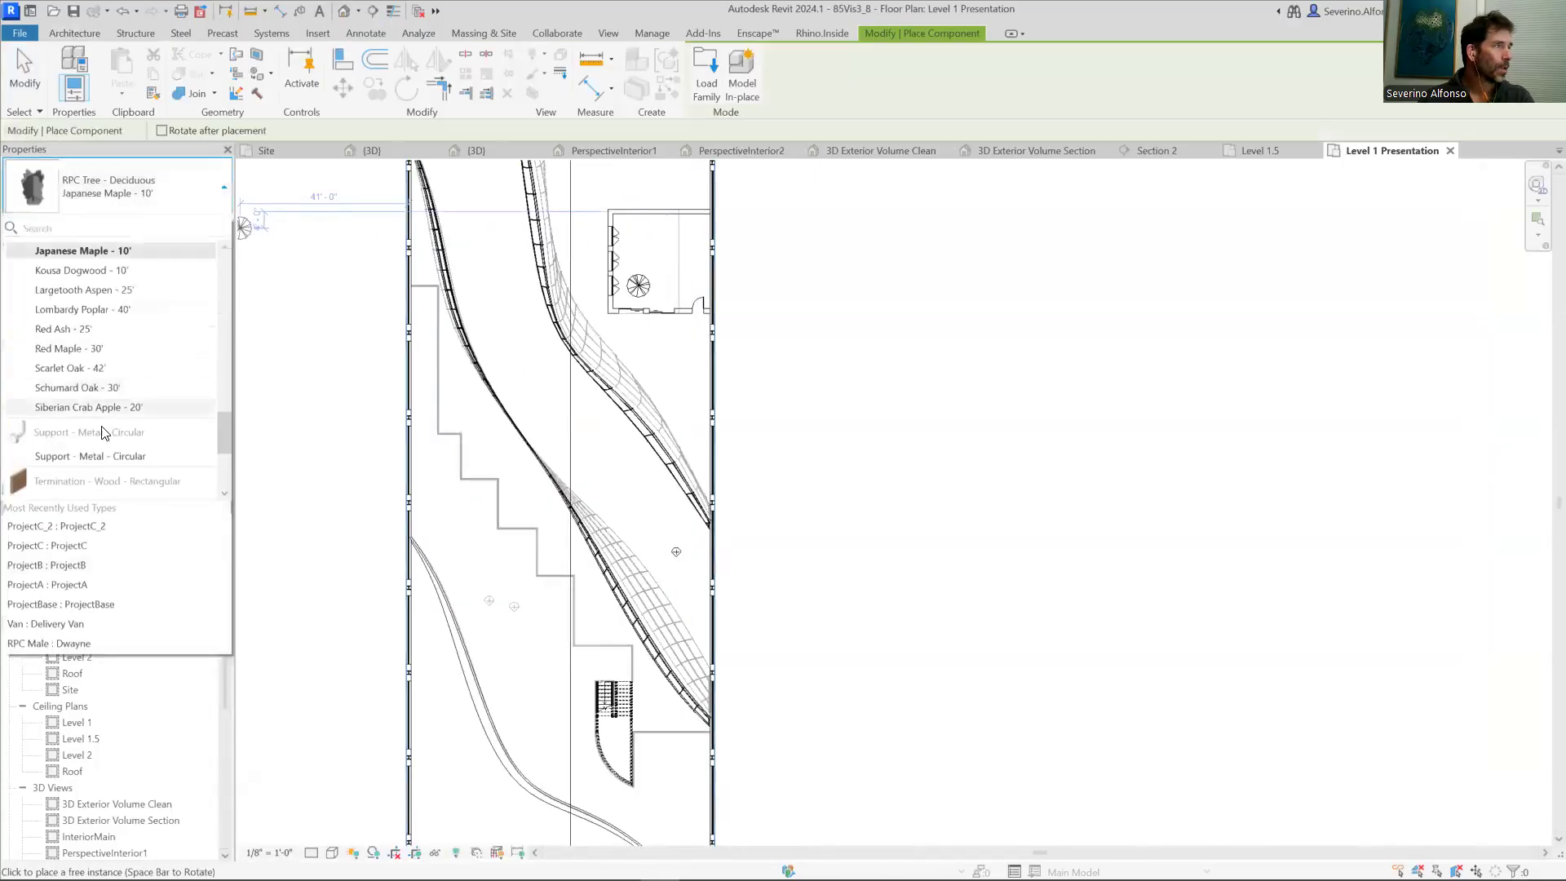
click(106, 388)
click(665, 253)
key(Escape)
scroll(772, 315, down, 6)
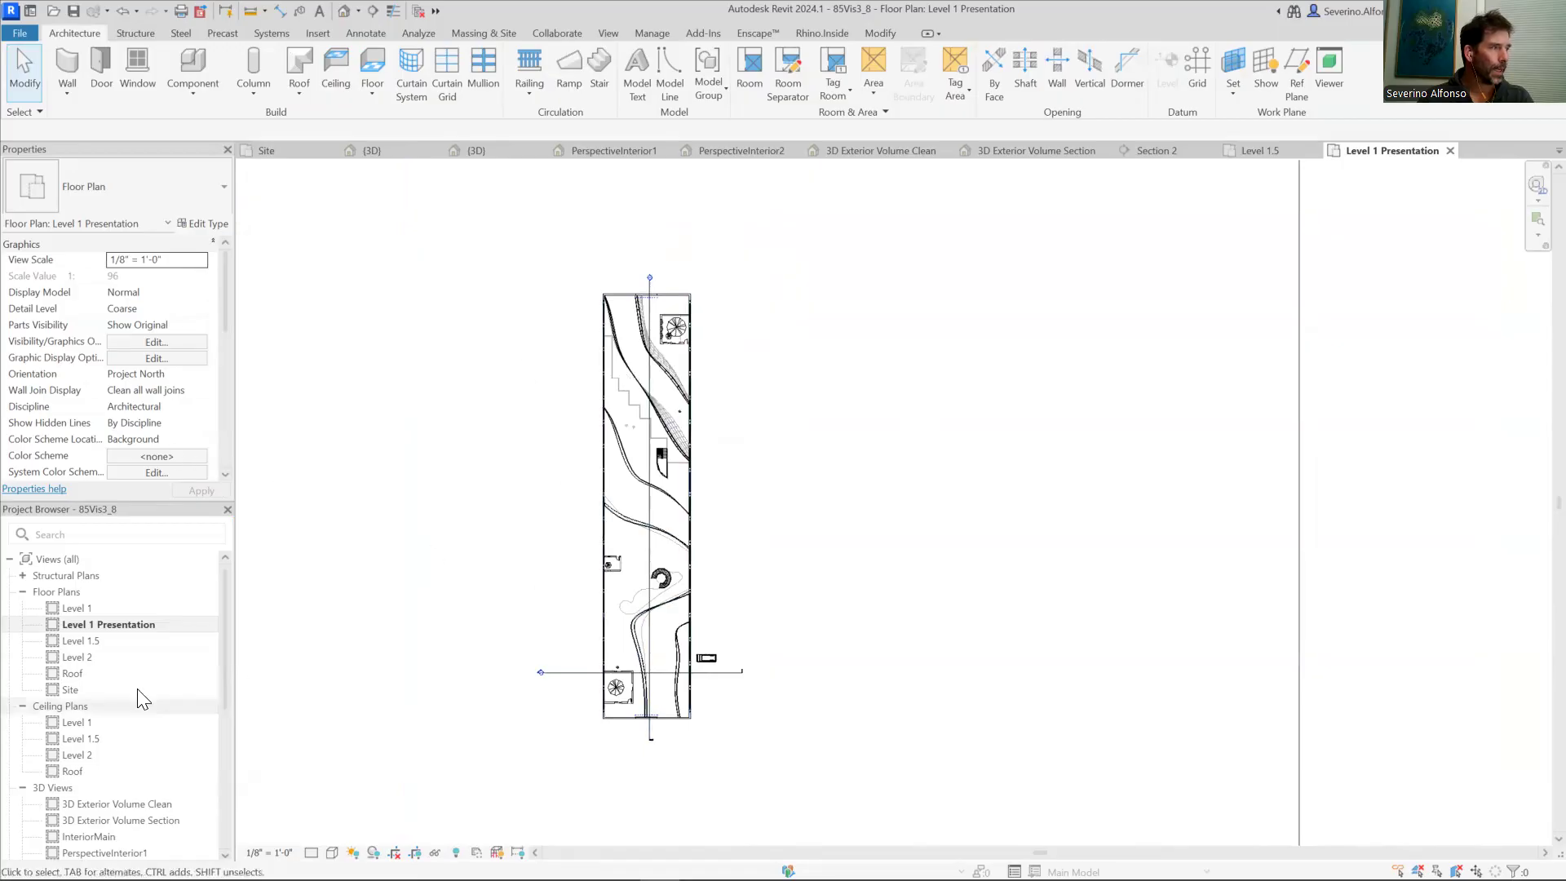
Step: Set the plan's underlay base level to None
drag(224, 306, 219, 368)
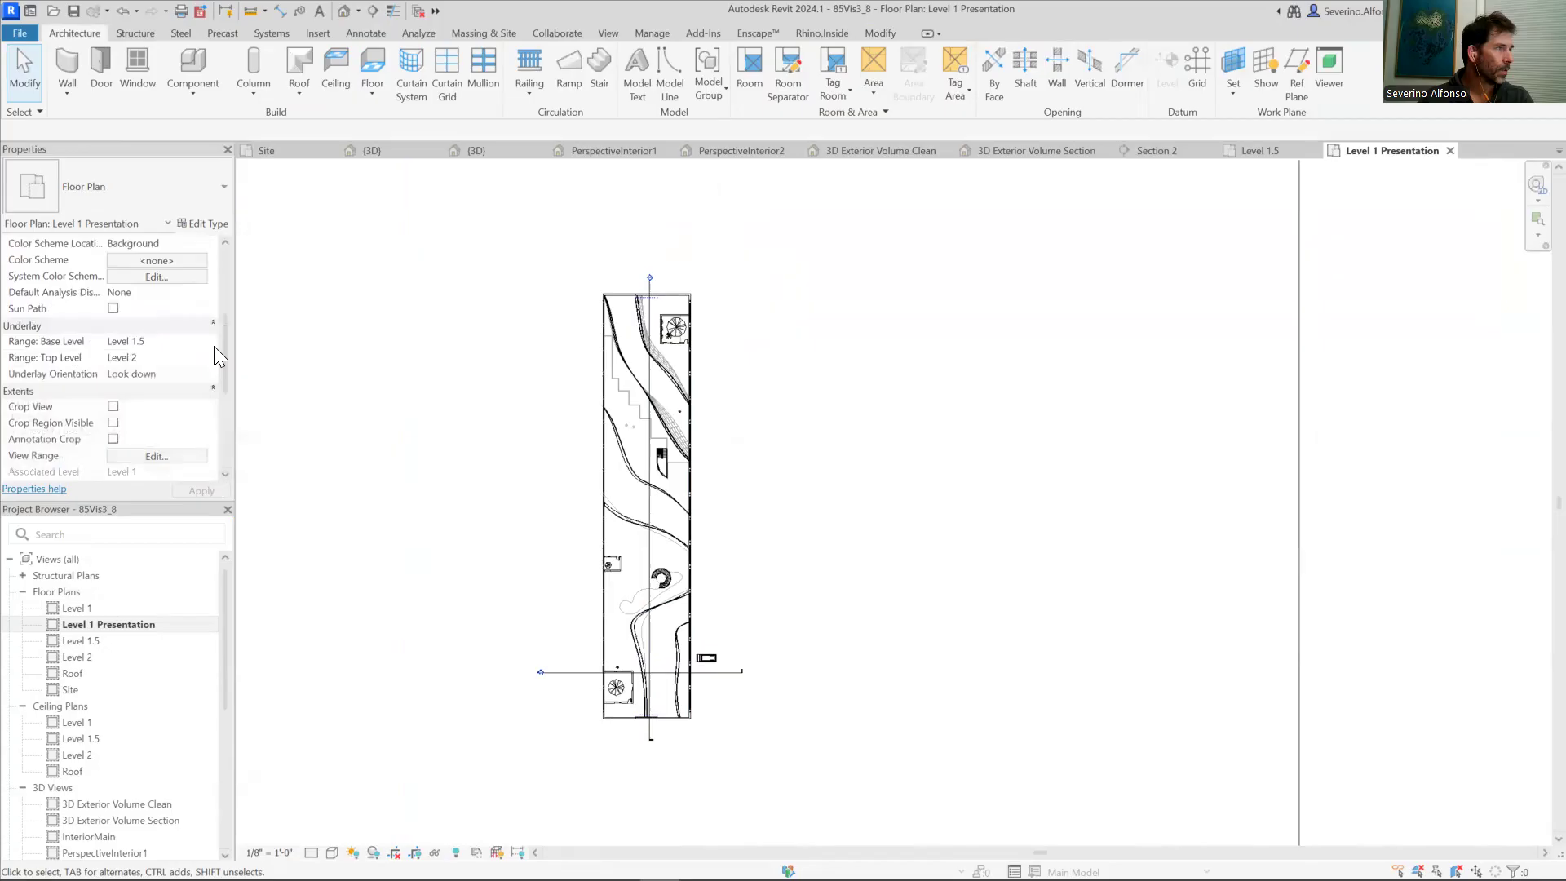
click(211, 342)
click(155, 360)
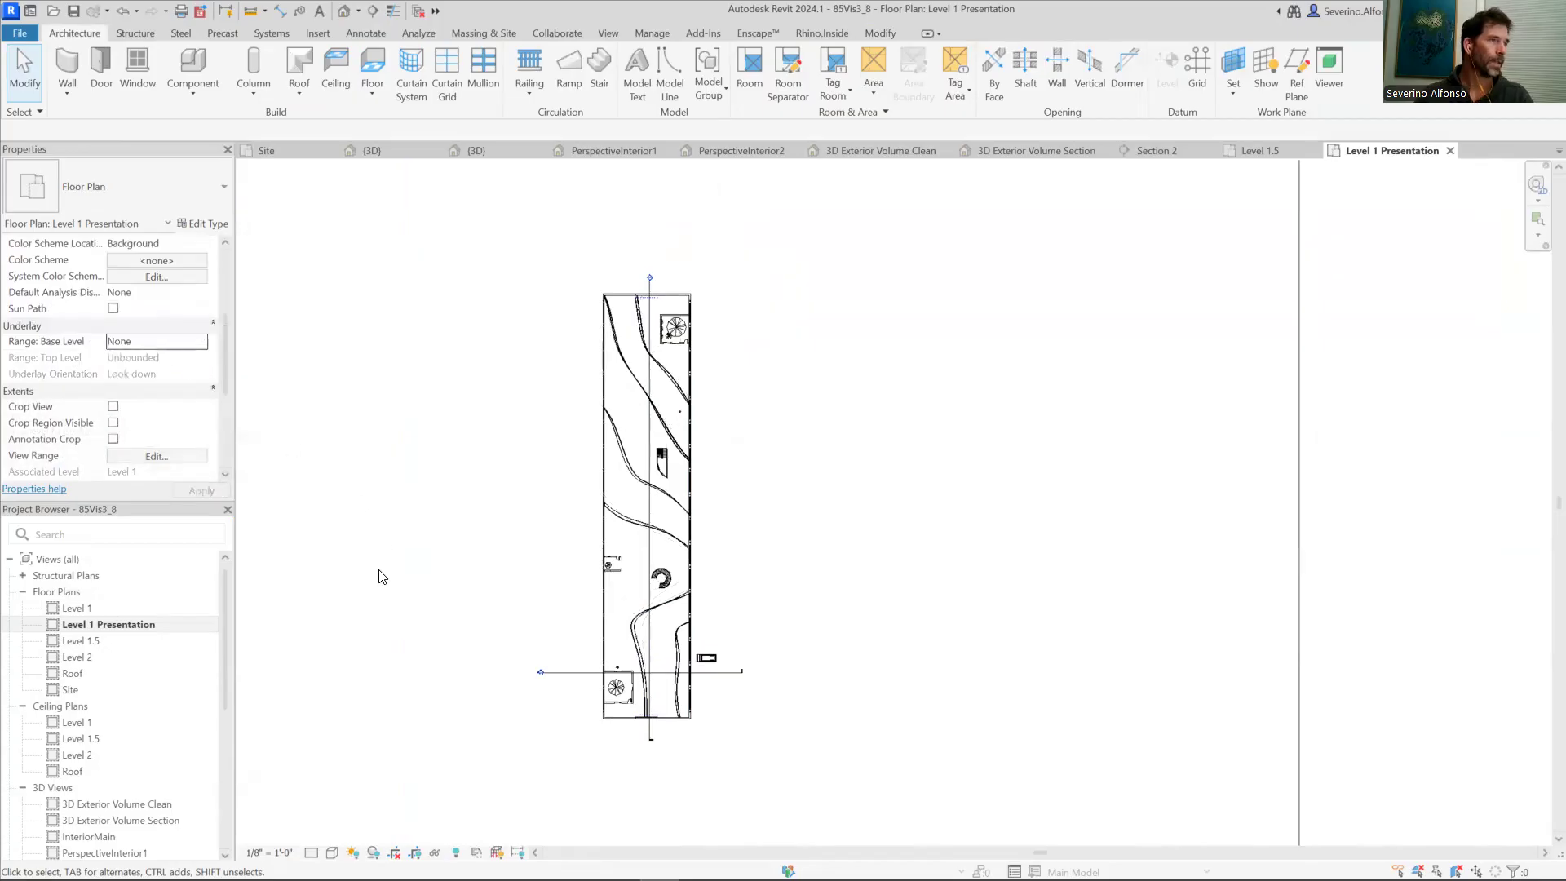
Step: Hide the section marker category in the presentation plan, starting from the horizontal section line
right_click(561, 681)
scroll(555, 689, up, 3)
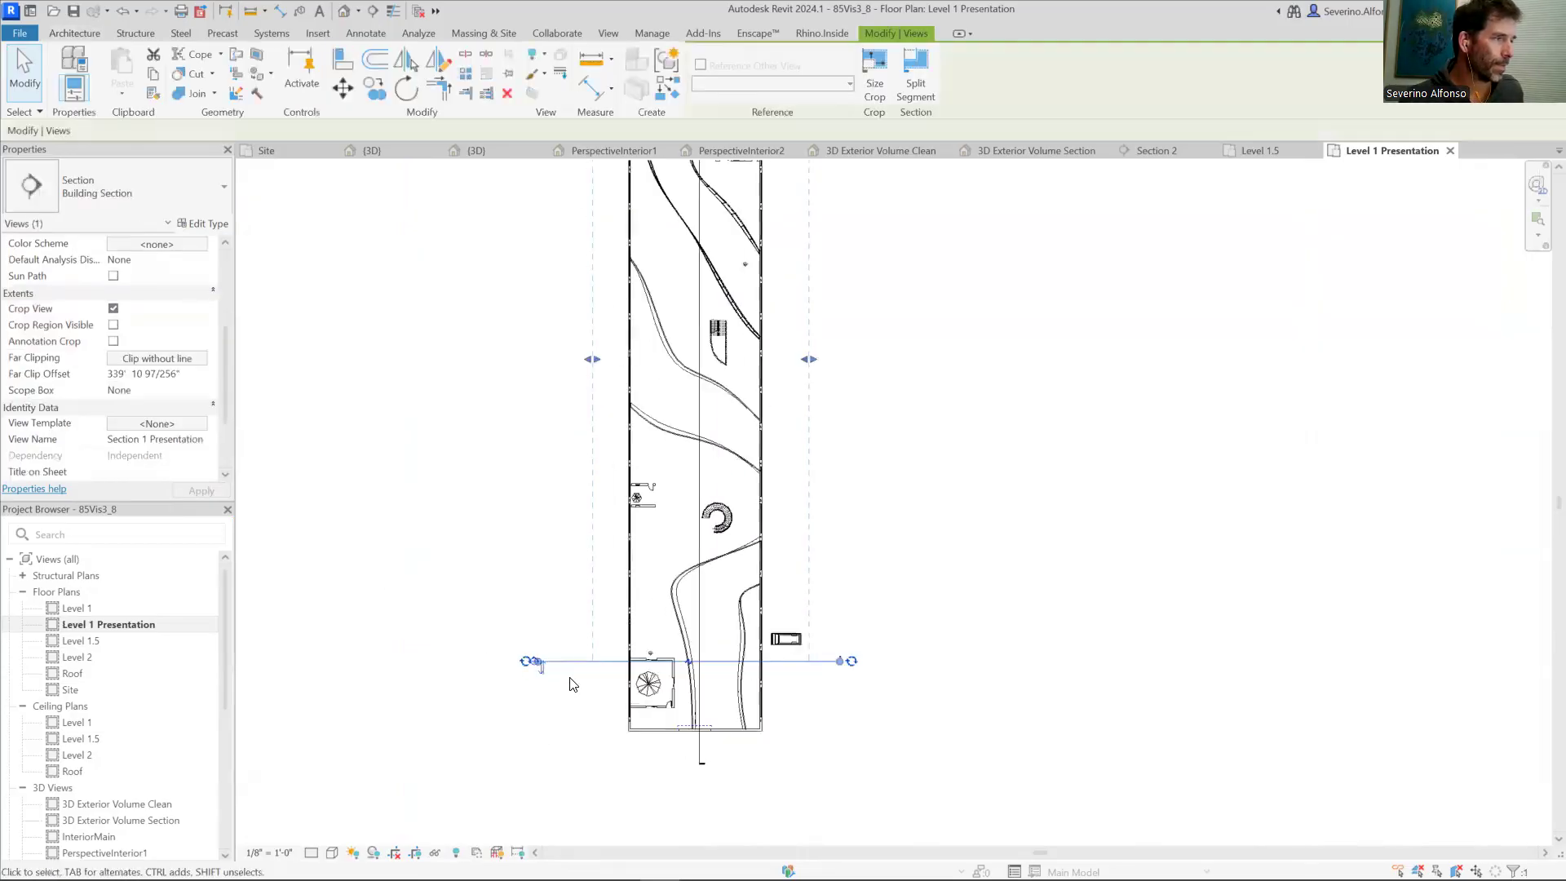
click(572, 685)
right_click(568, 663)
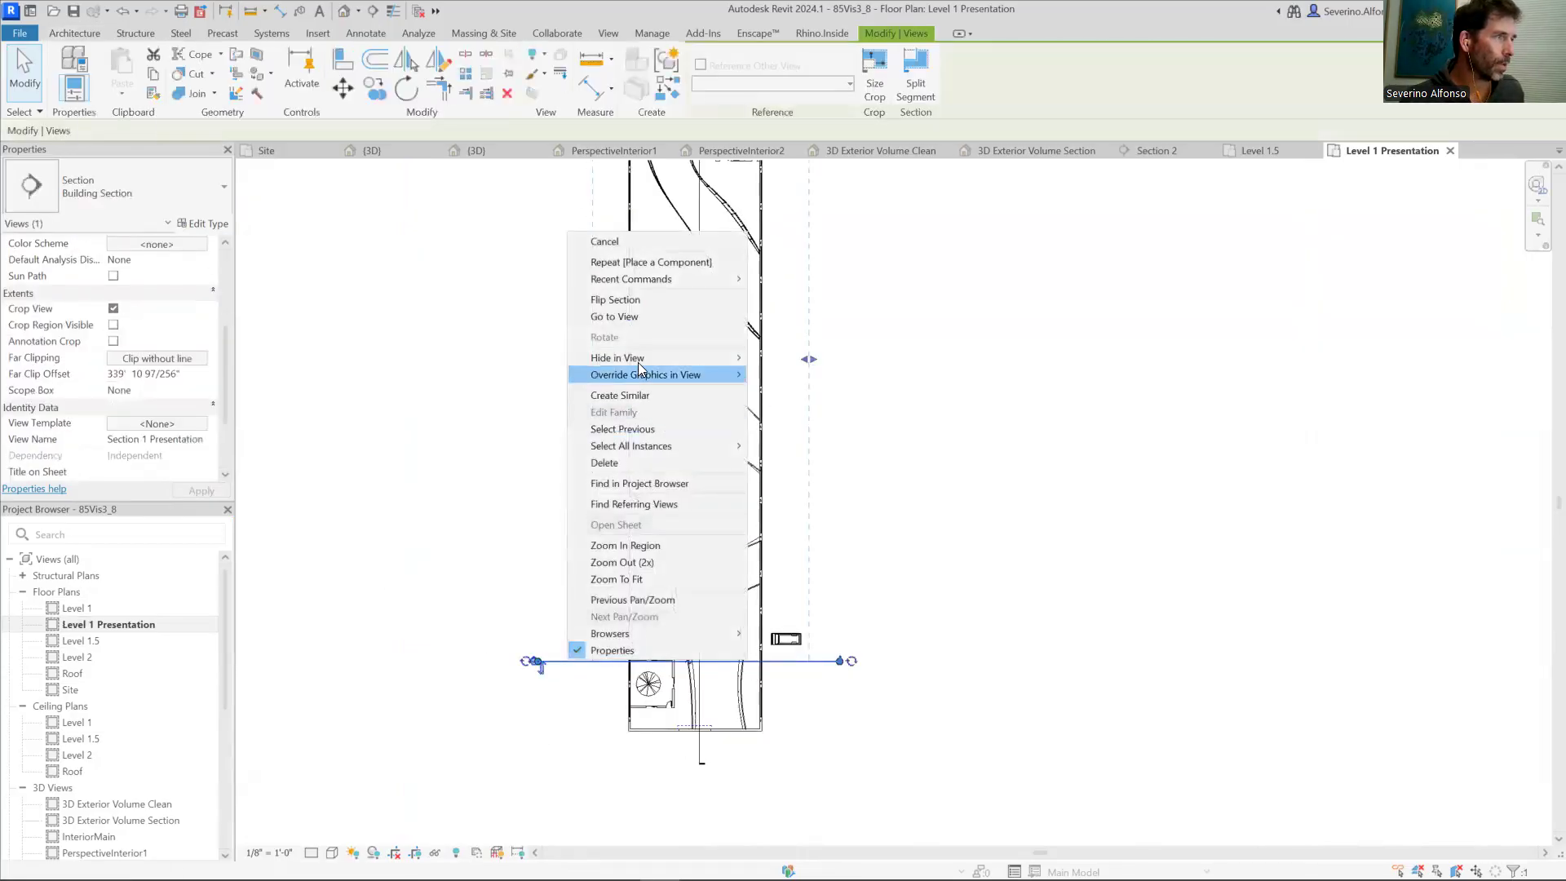
mouse_move(640, 359)
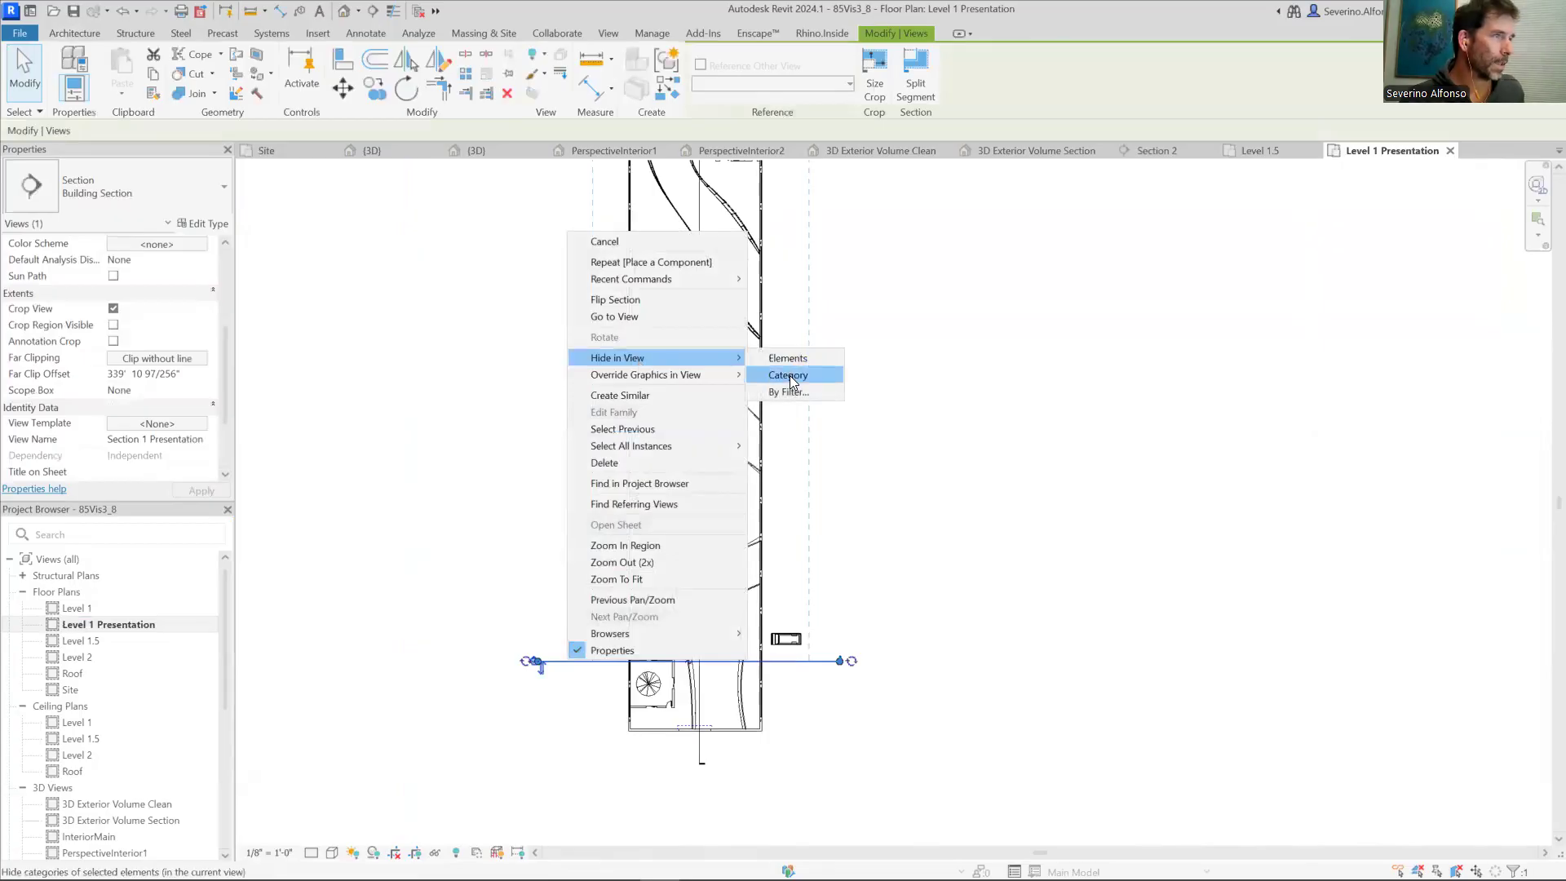
click(789, 375)
Step: Hide the delivery van beside the building as an individual element in the presentation plan
scroll(910, 532, down, 2)
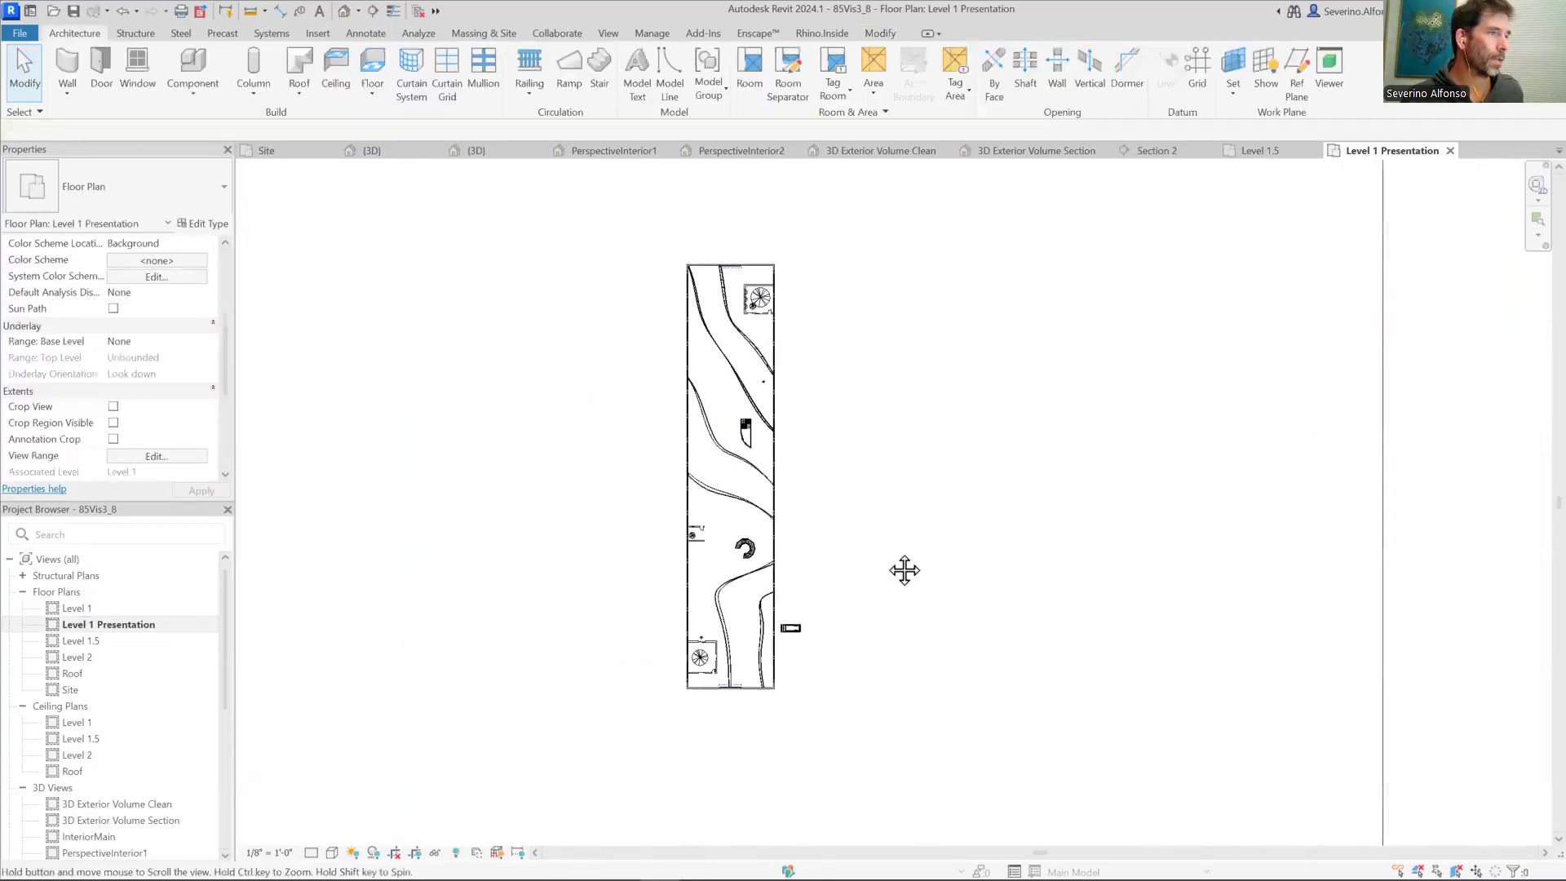
click(790, 628)
right_click(791, 630)
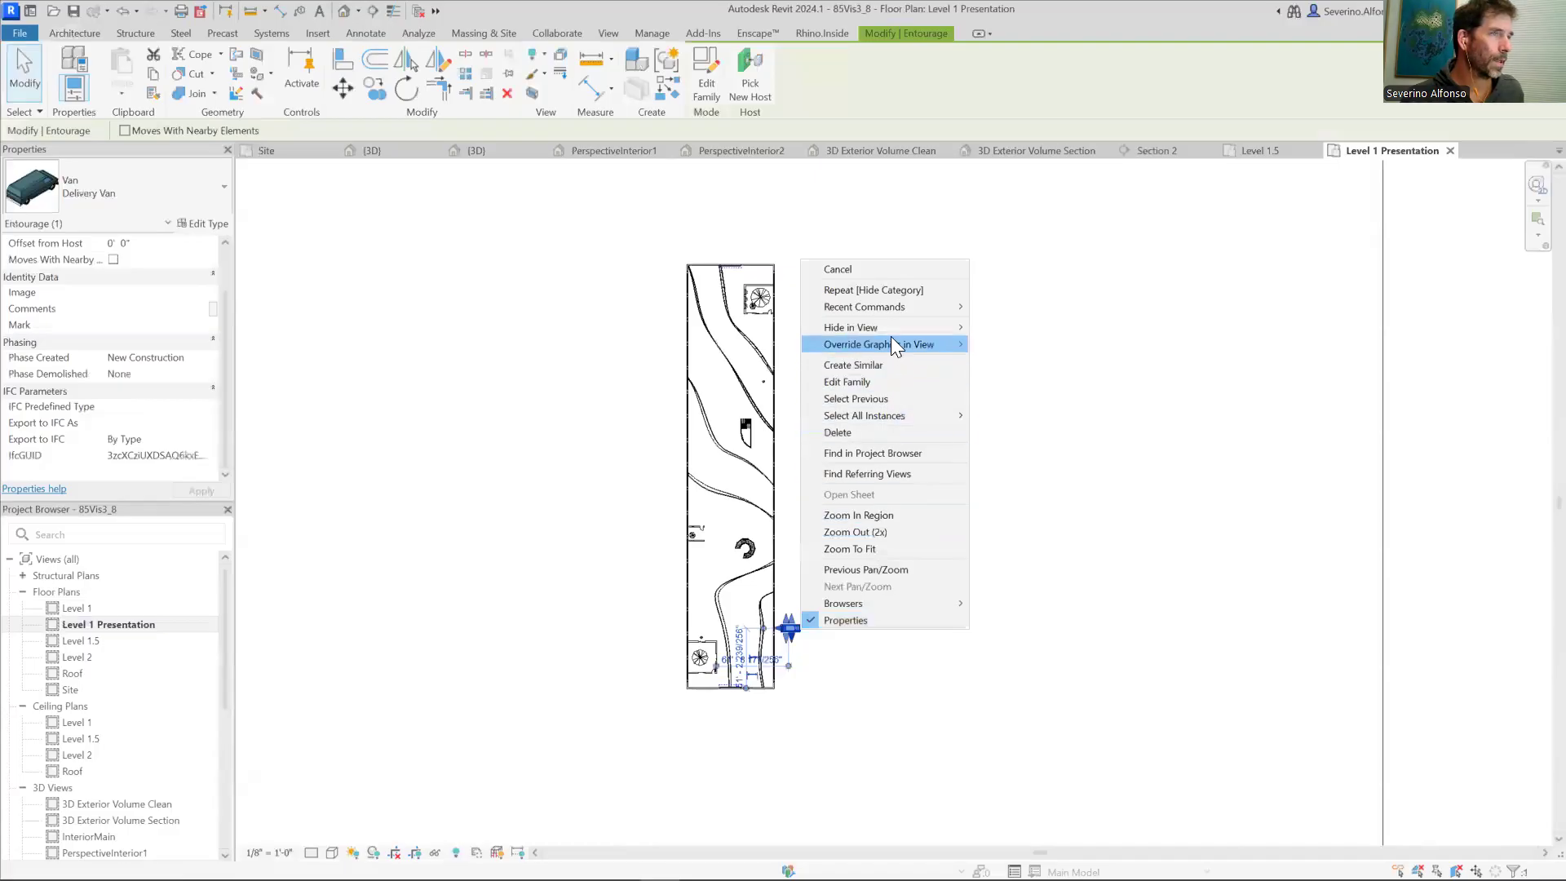
mouse_move(938, 327)
click(1016, 329)
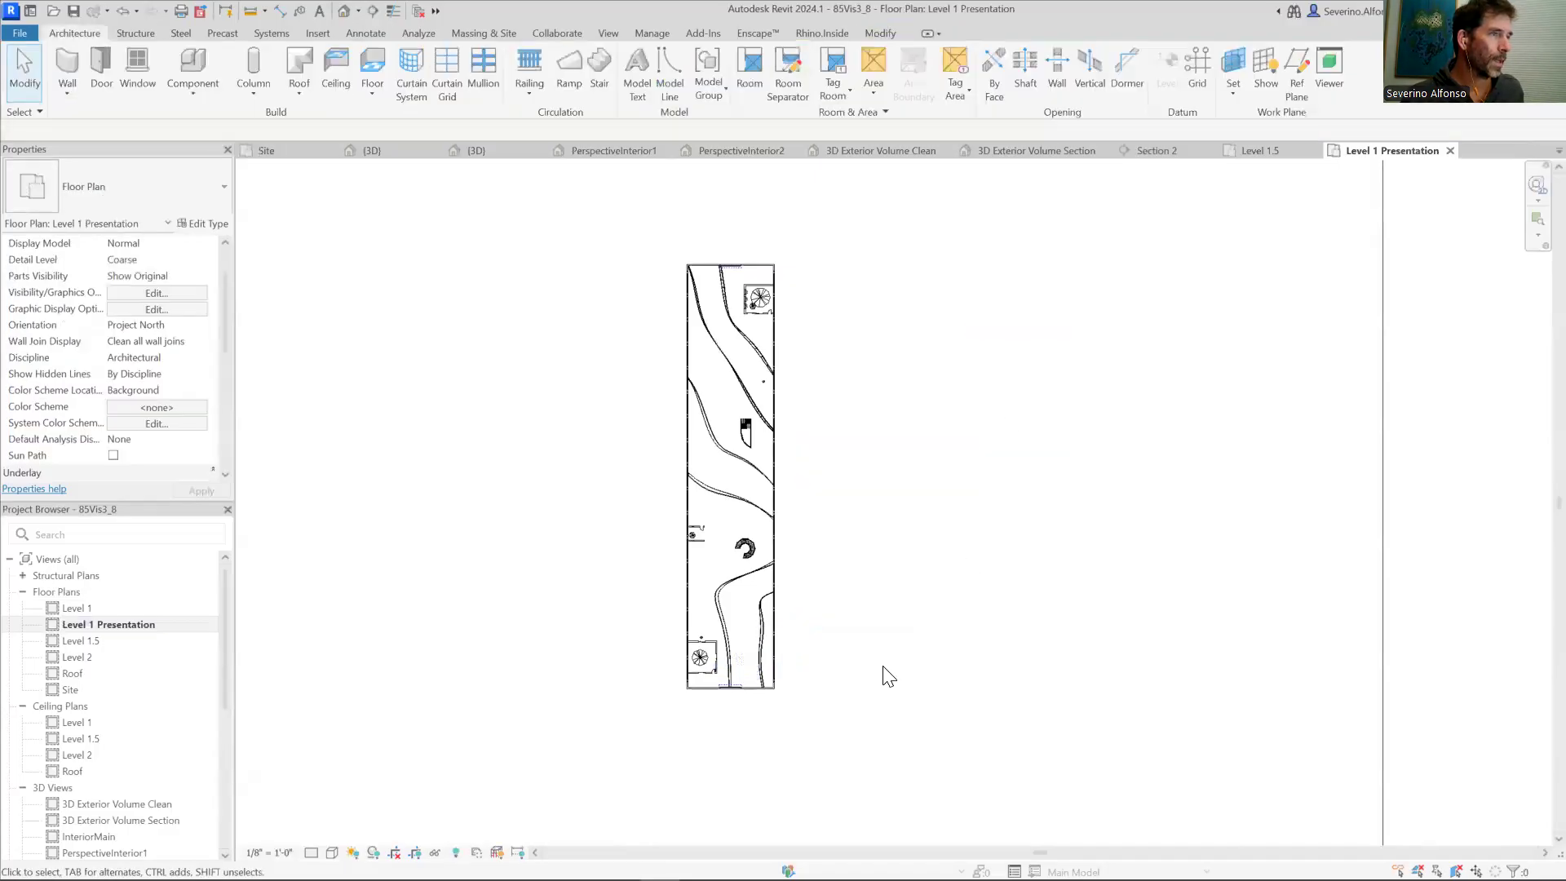
scroll(724, 323, up, 8)
drag(629, 626, 616, 359)
scroll(559, 390, down, 2)
scroll(557, 390, up, 2)
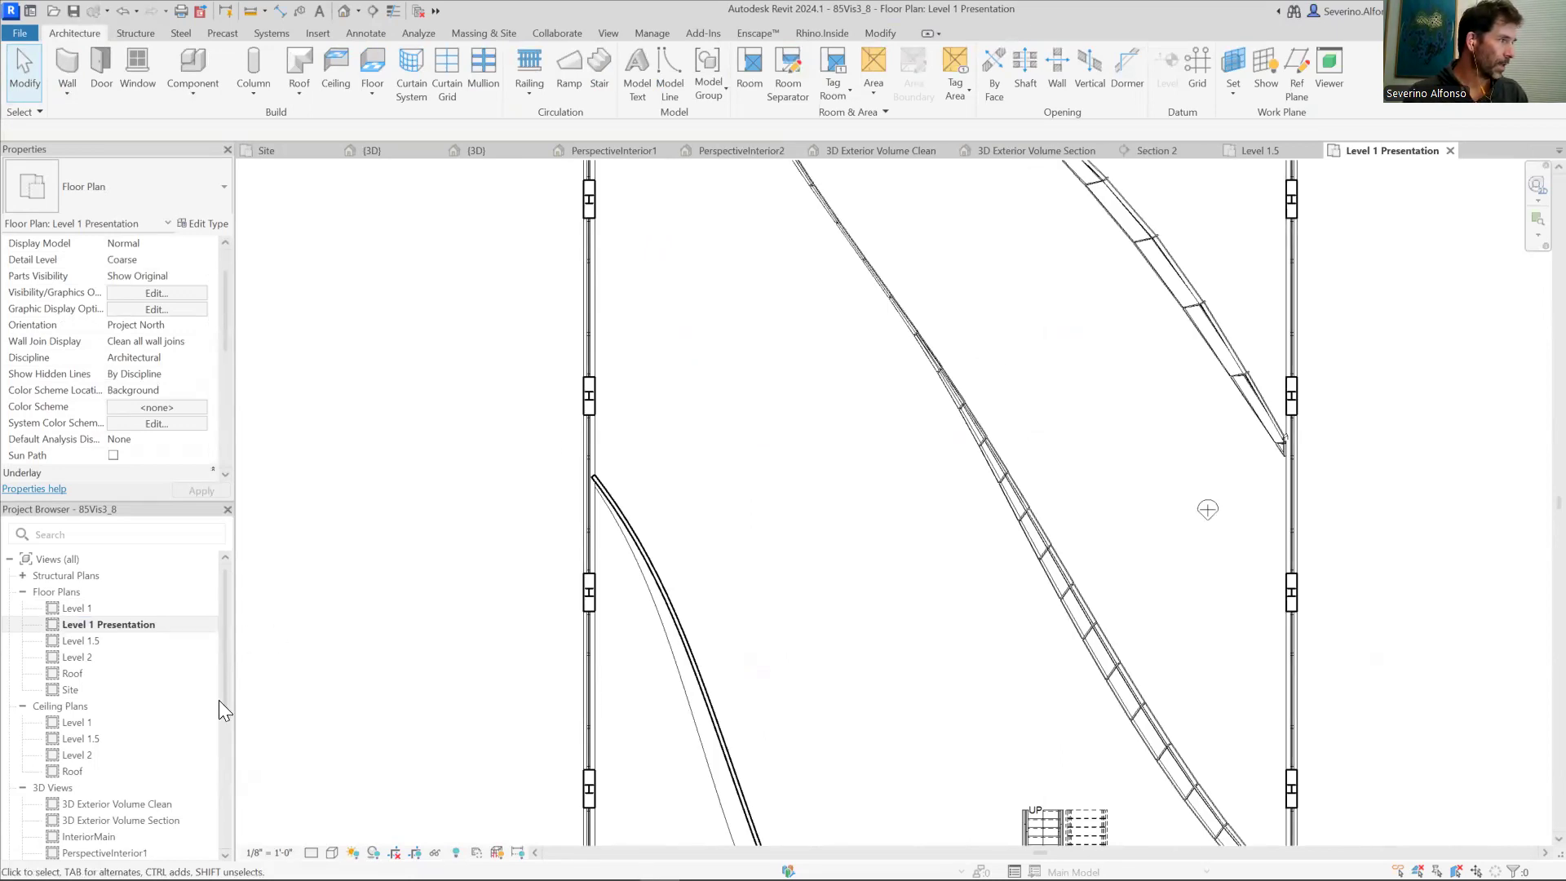
Step: Open the Section 1 Presentation building section
scroll(227, 676, down, 3)
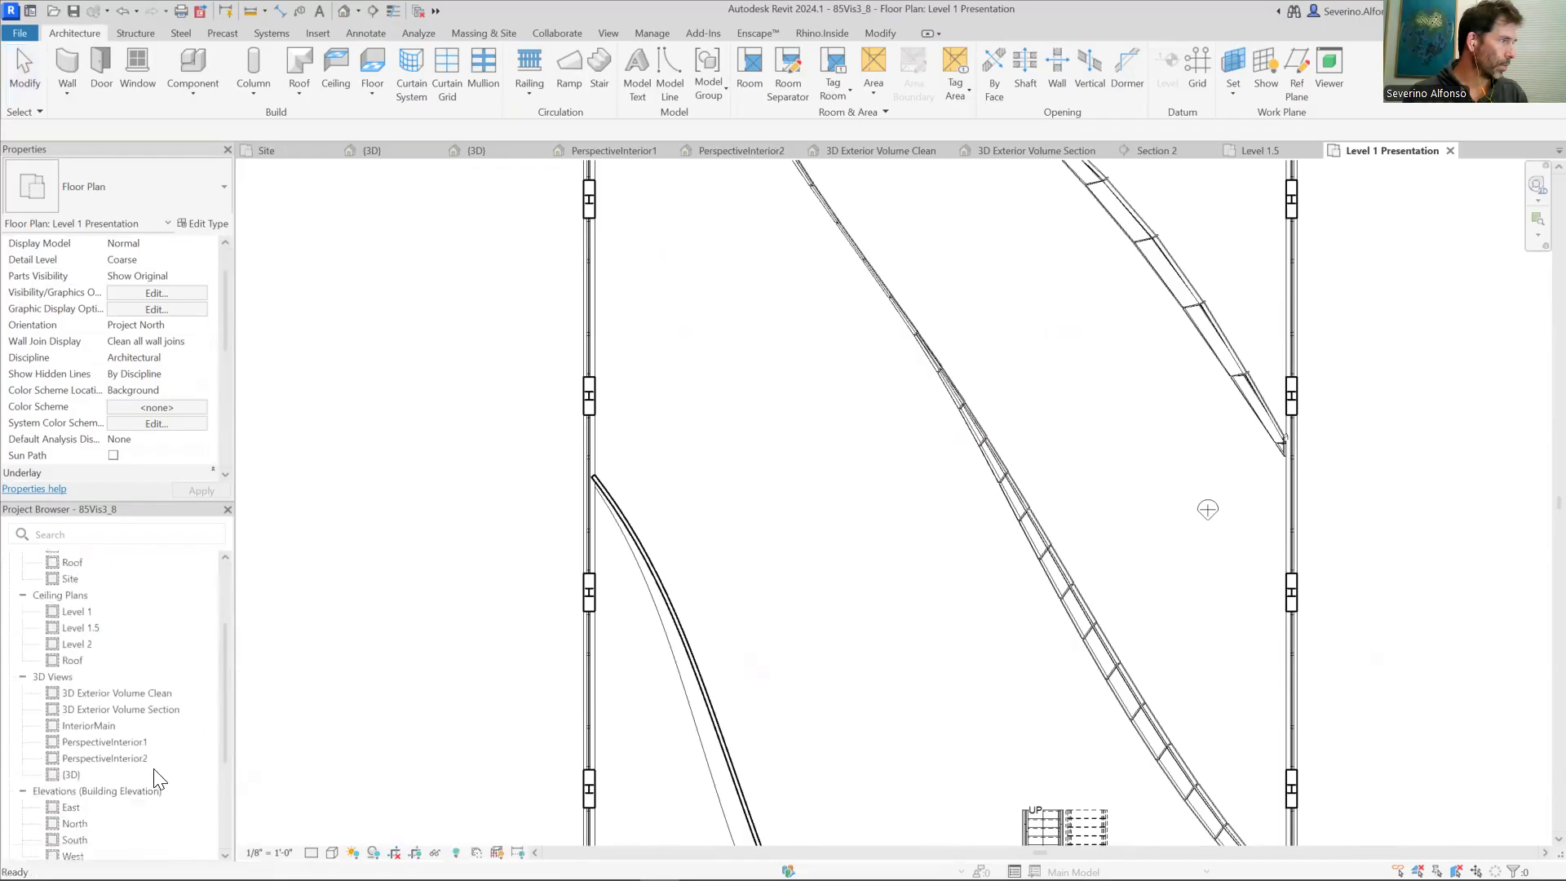
scroll(106, 806, down, 3)
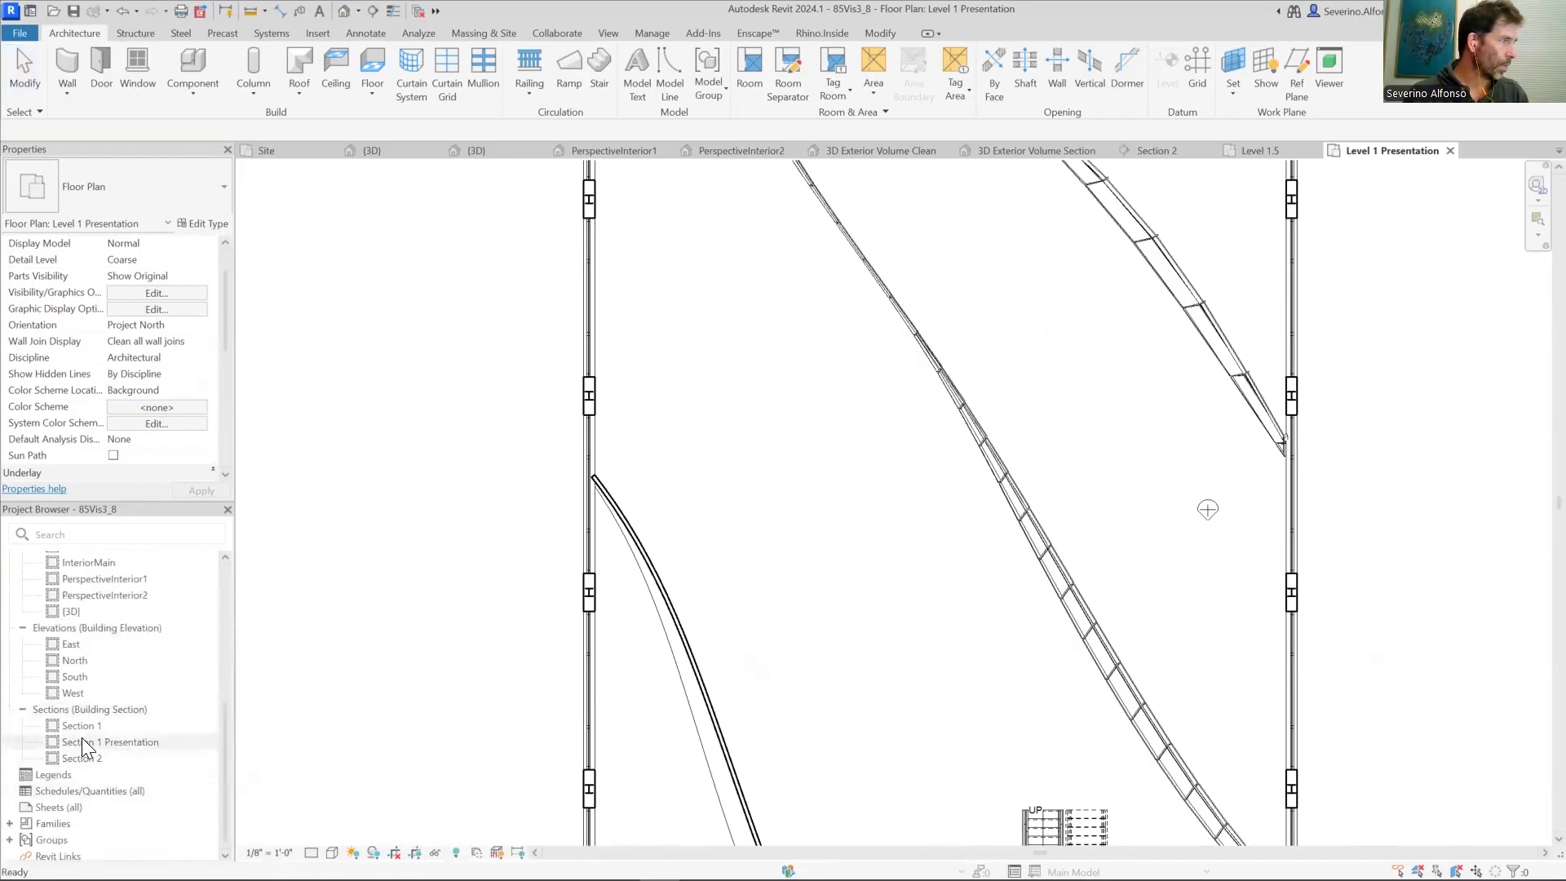
click(82, 740)
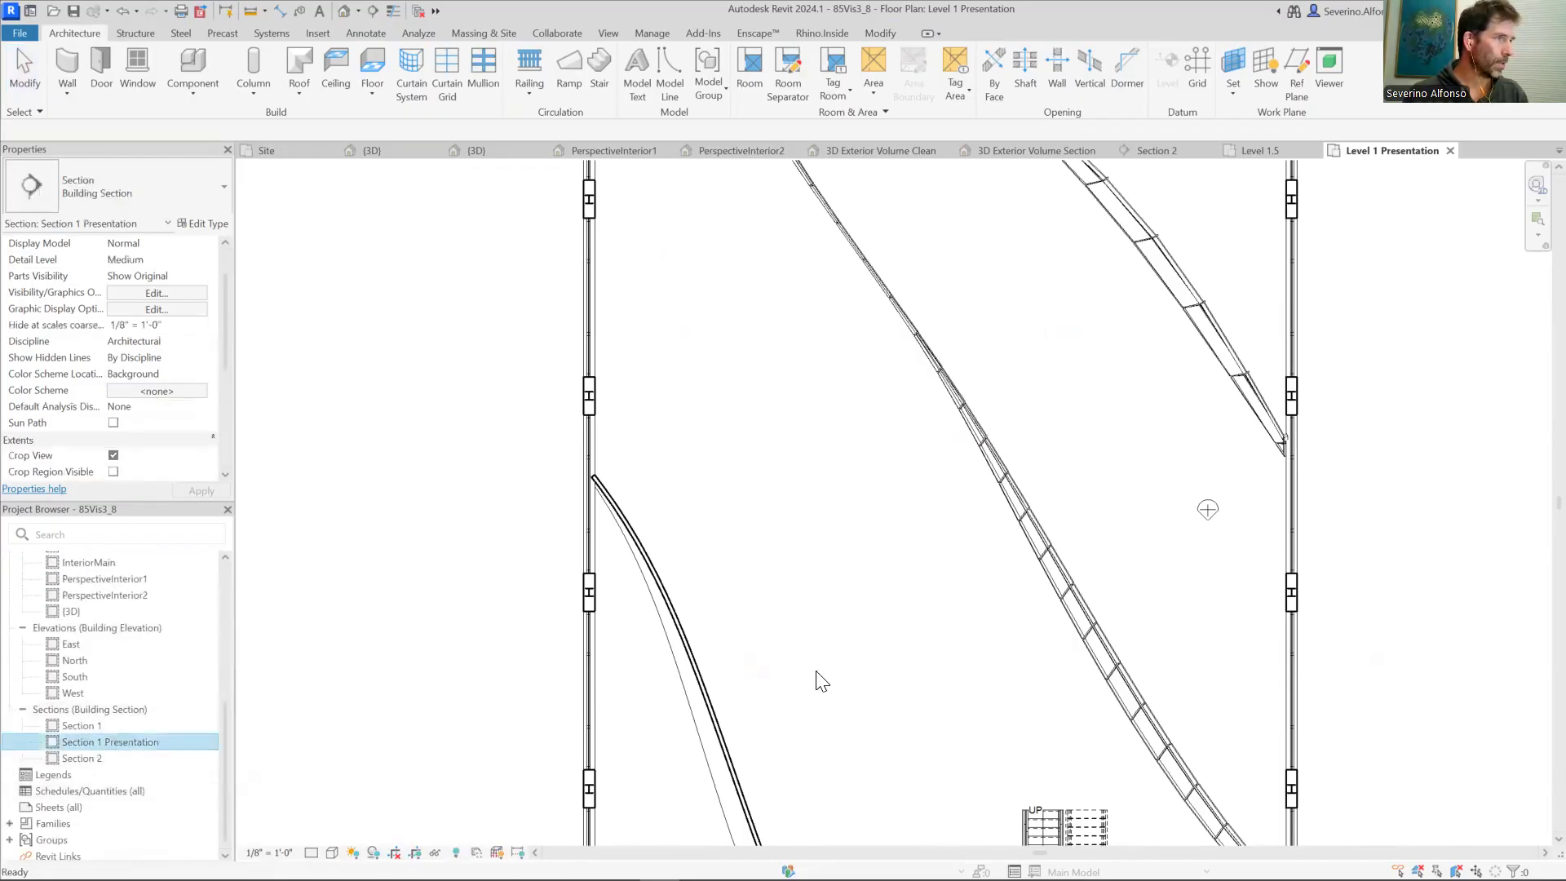
Step: Create a view template named "Presentation Clean Doc" from the Section 1 Presentation view, keeping all its properties included
right_click(139, 746)
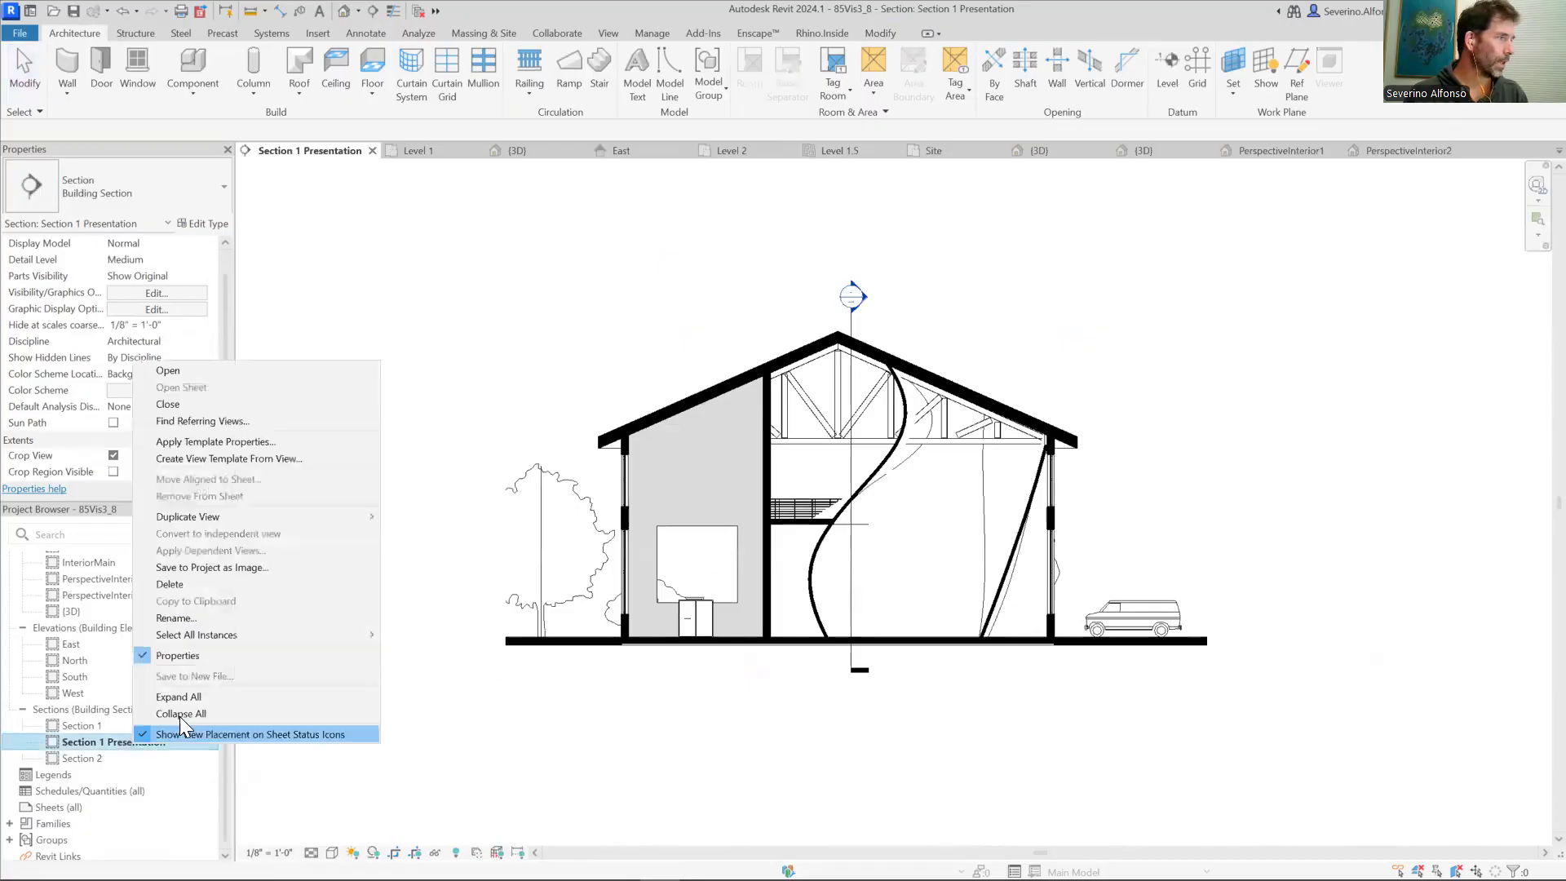
click(233, 457)
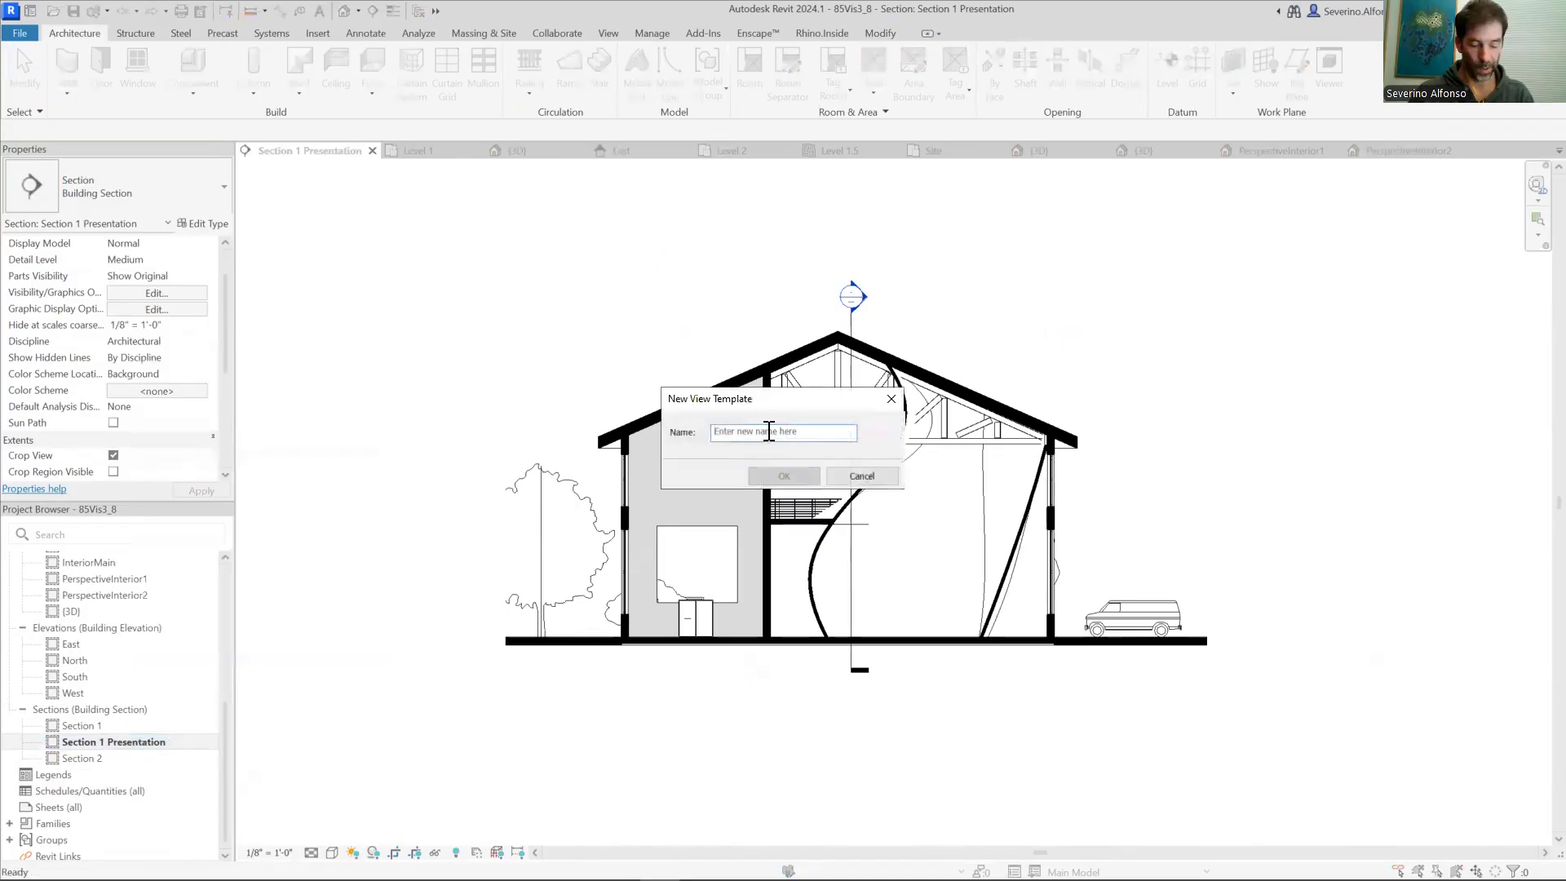
text(Presentation Clean Doc)
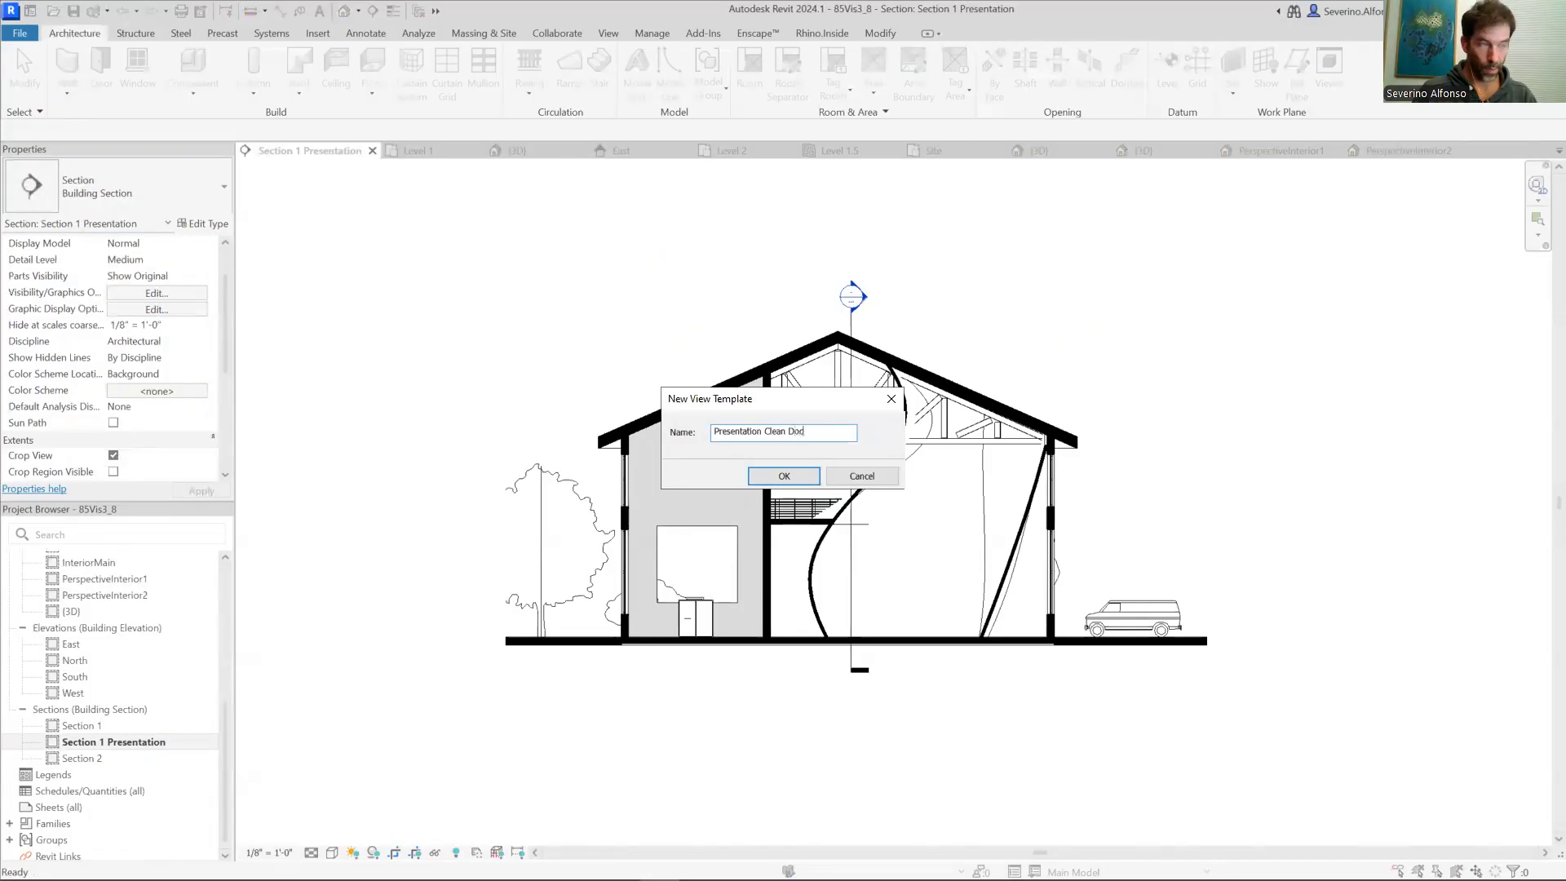
key(Return)
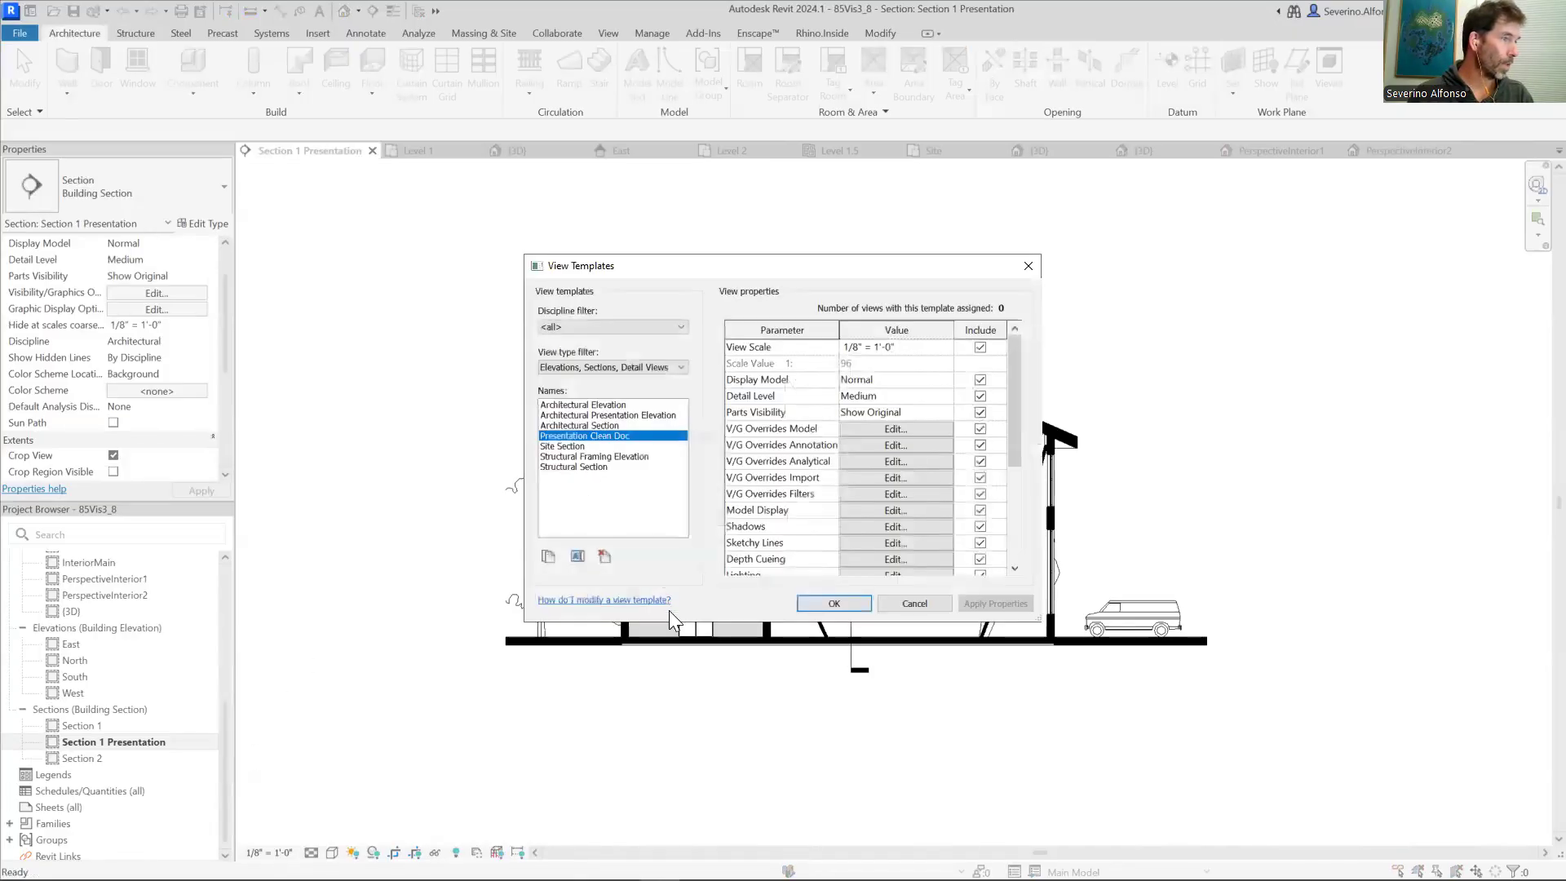
drag(1016, 358, 1001, 302)
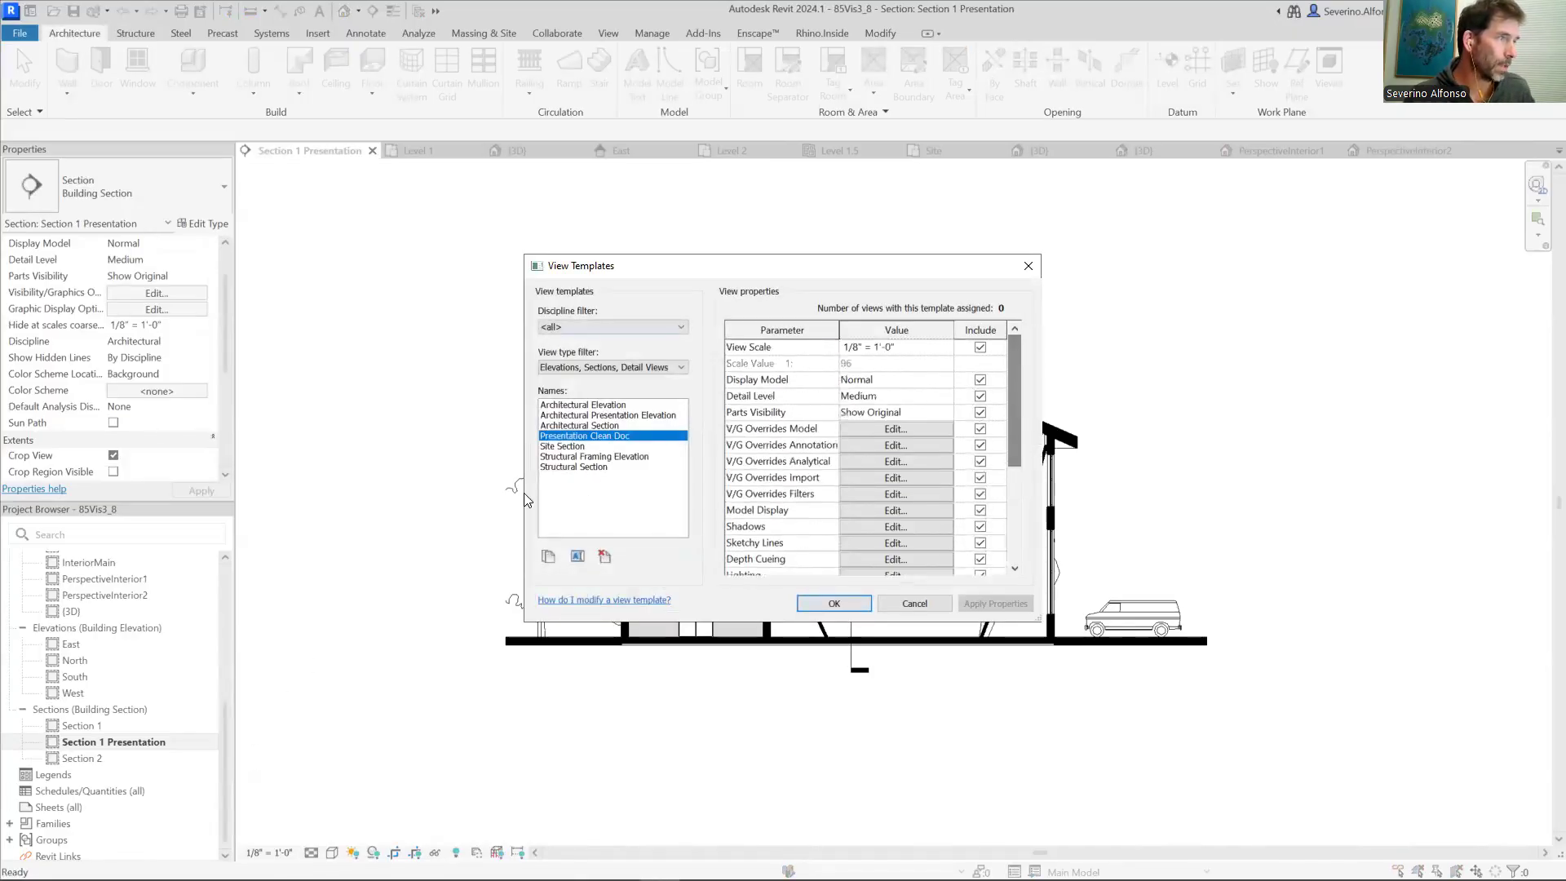
click(832, 606)
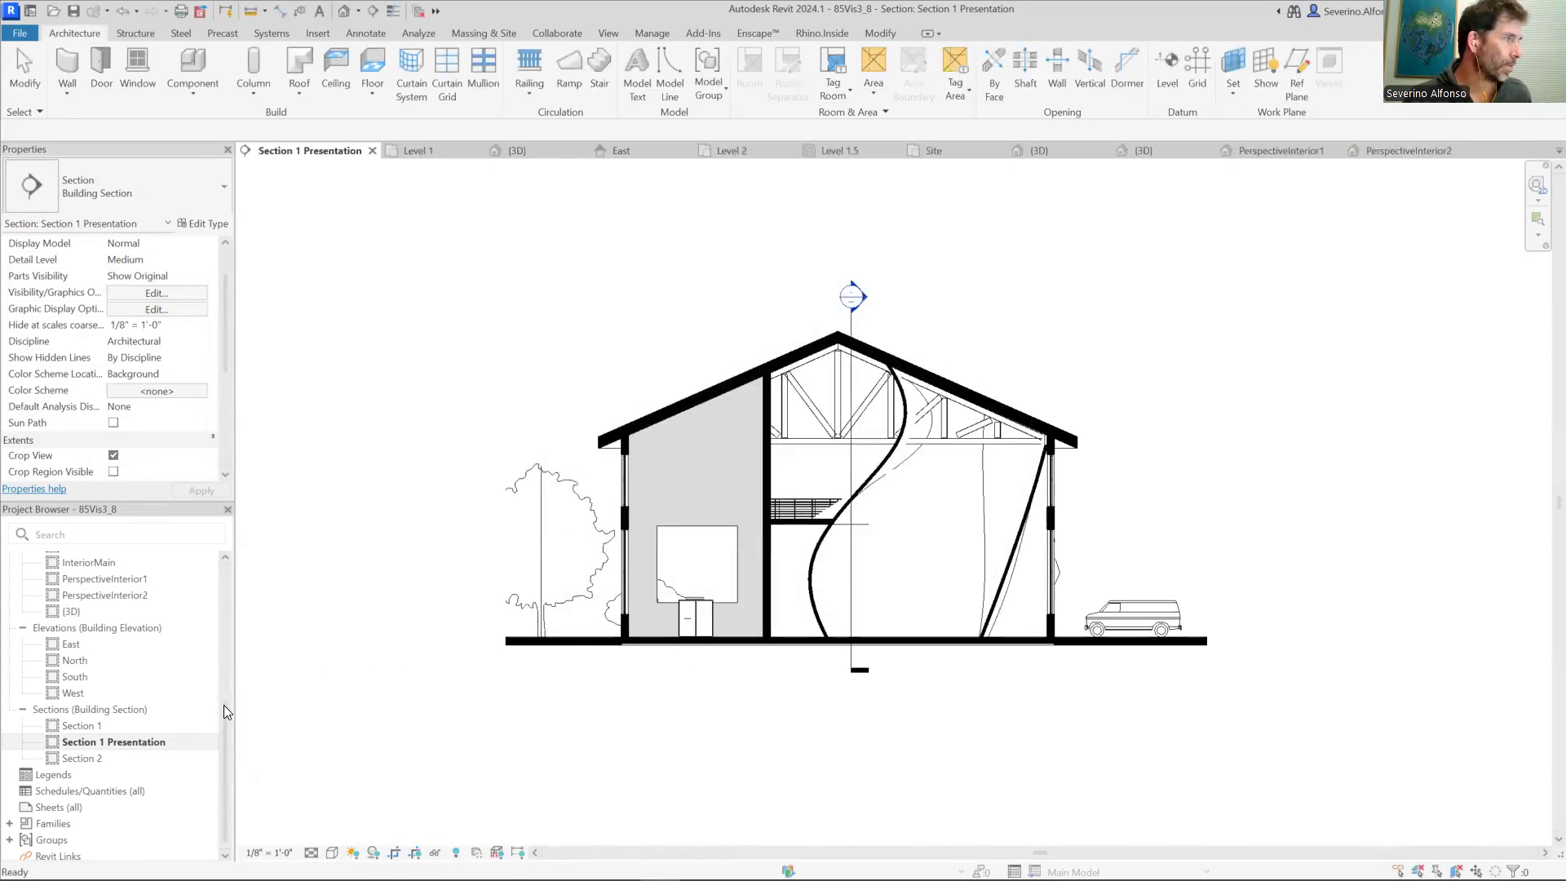
Step: Apply the Presentation Clean Doc template to the Level 1 Presentation floor plan, showing templates of all view types
scroll(227, 711, up, 6)
click(80, 624)
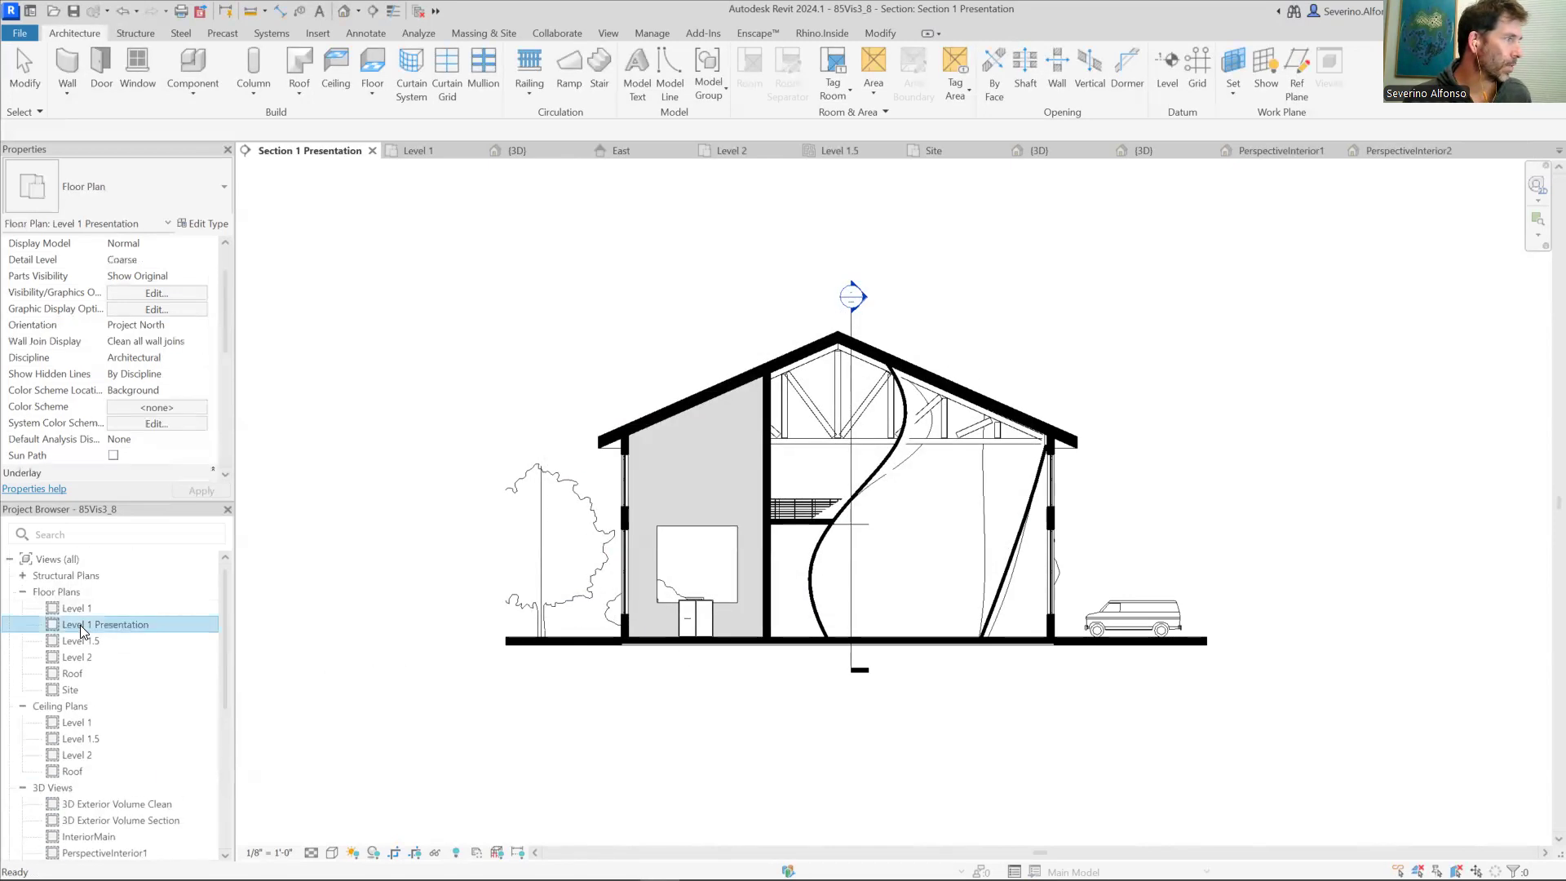
double_click(80, 625)
right_click(80, 624)
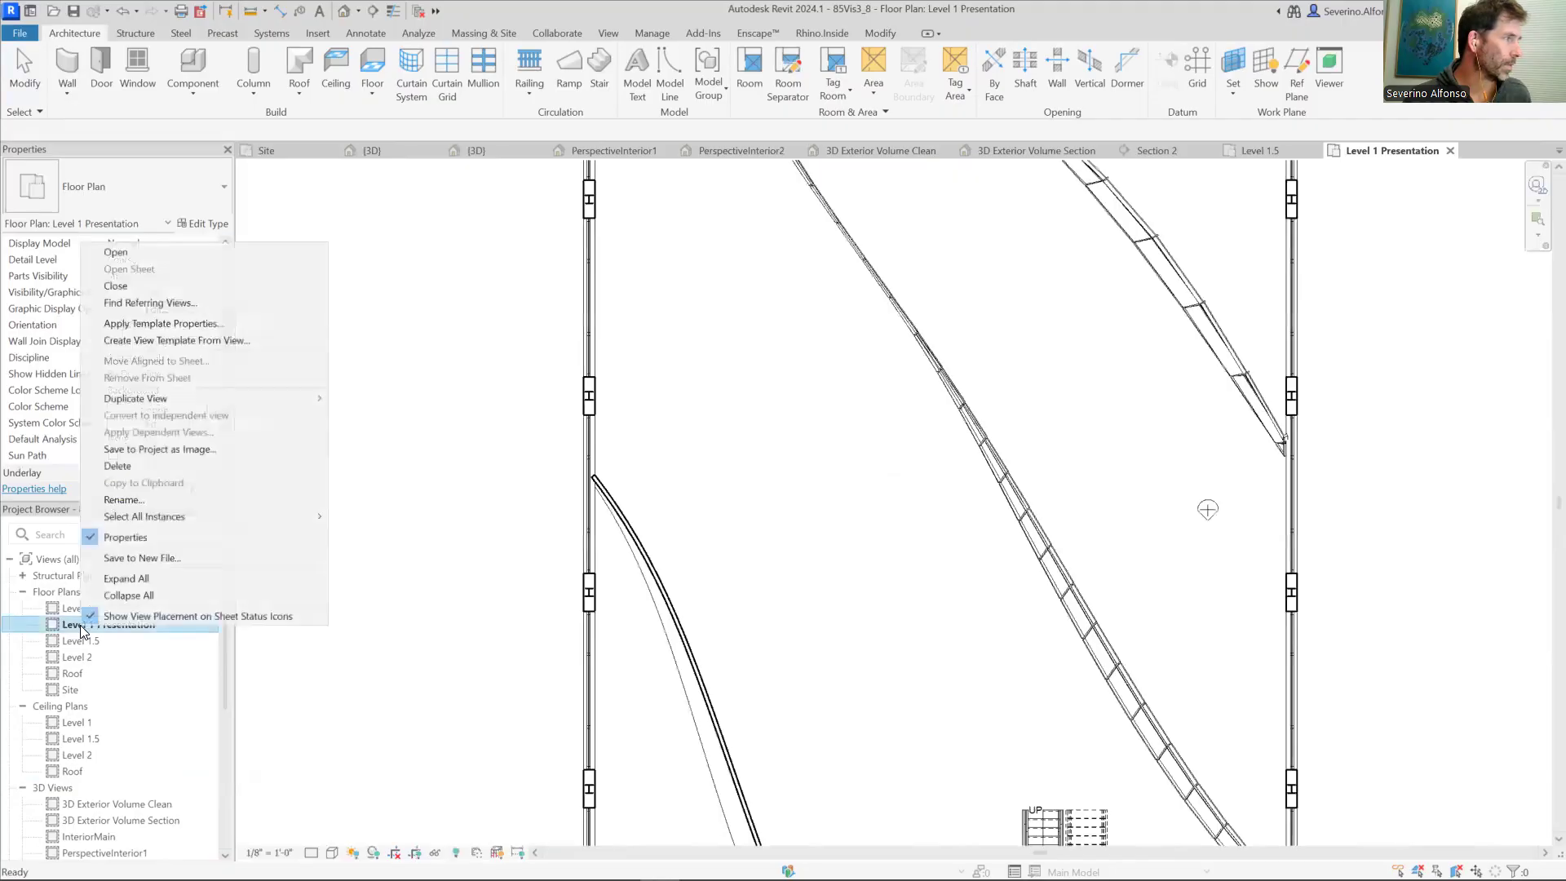
click(173, 326)
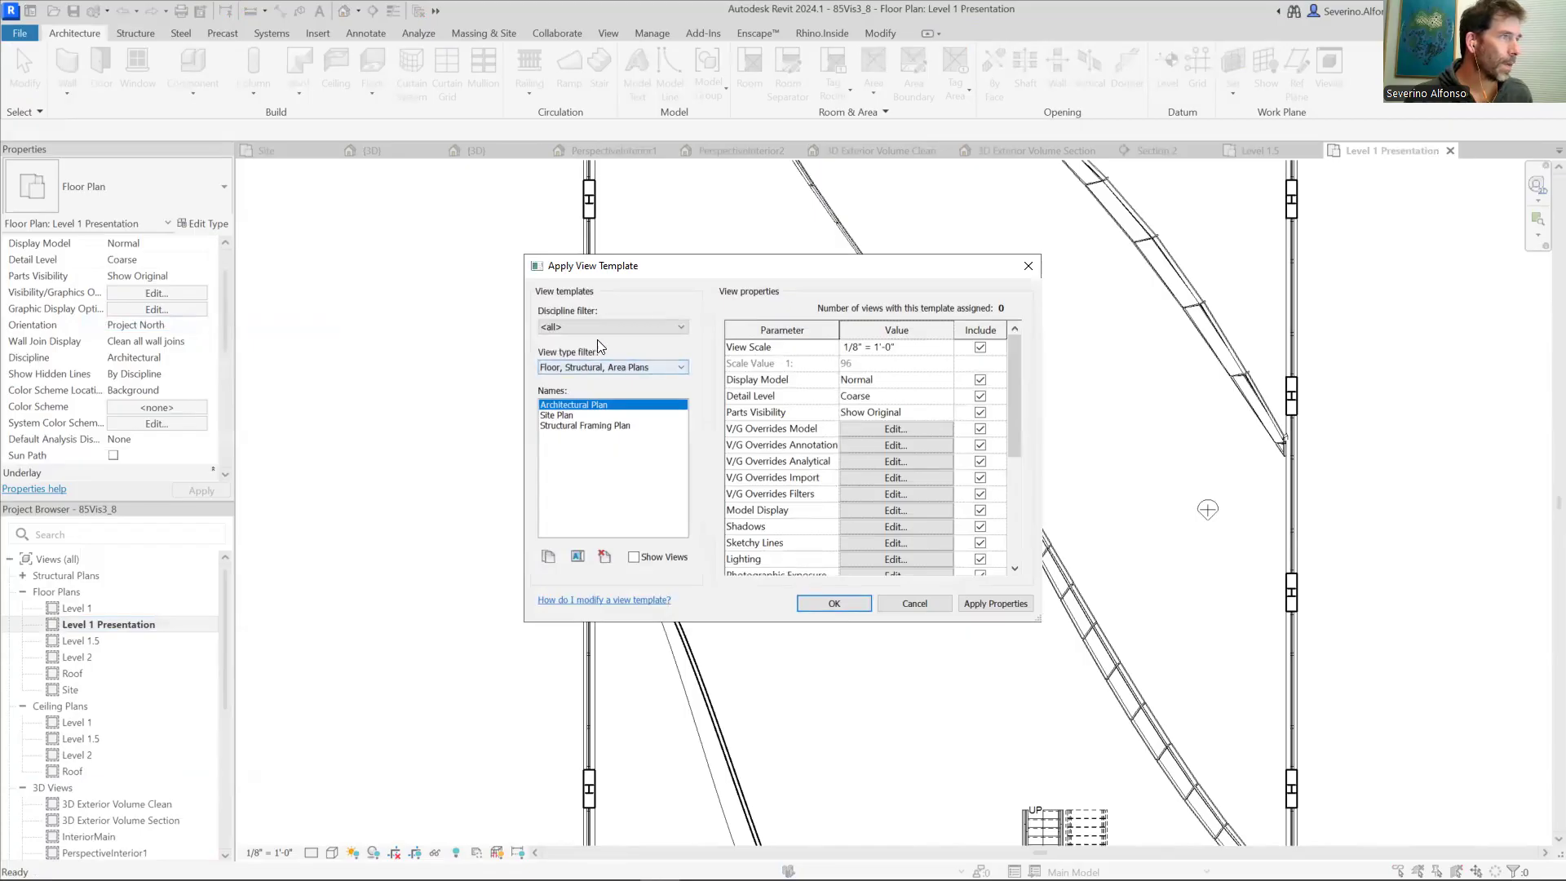
click(602, 367)
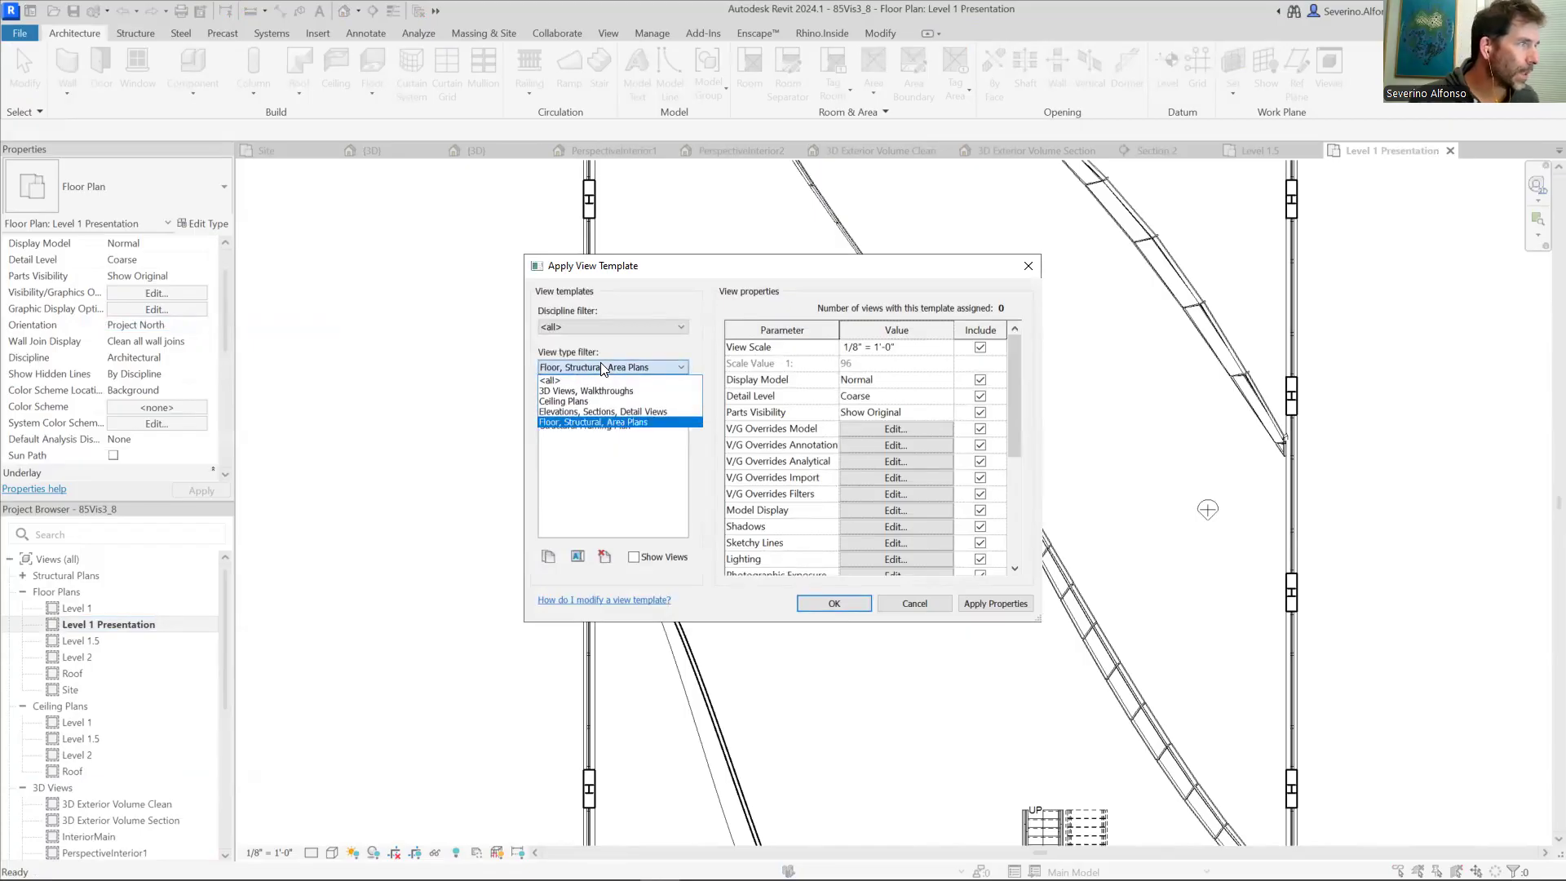
click(585, 380)
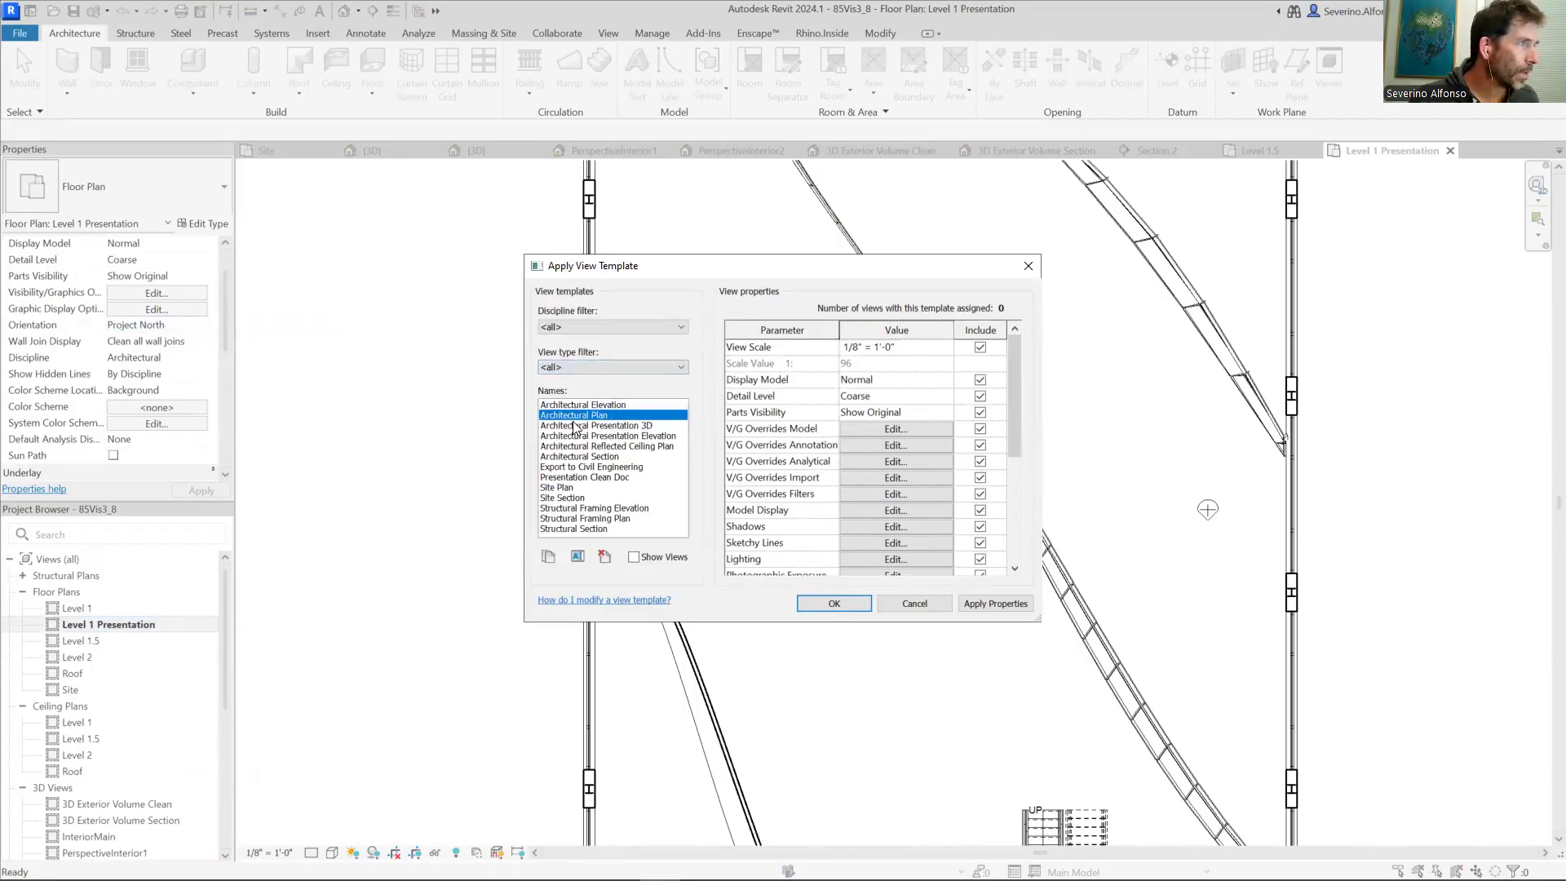
click(554, 477)
click(601, 369)
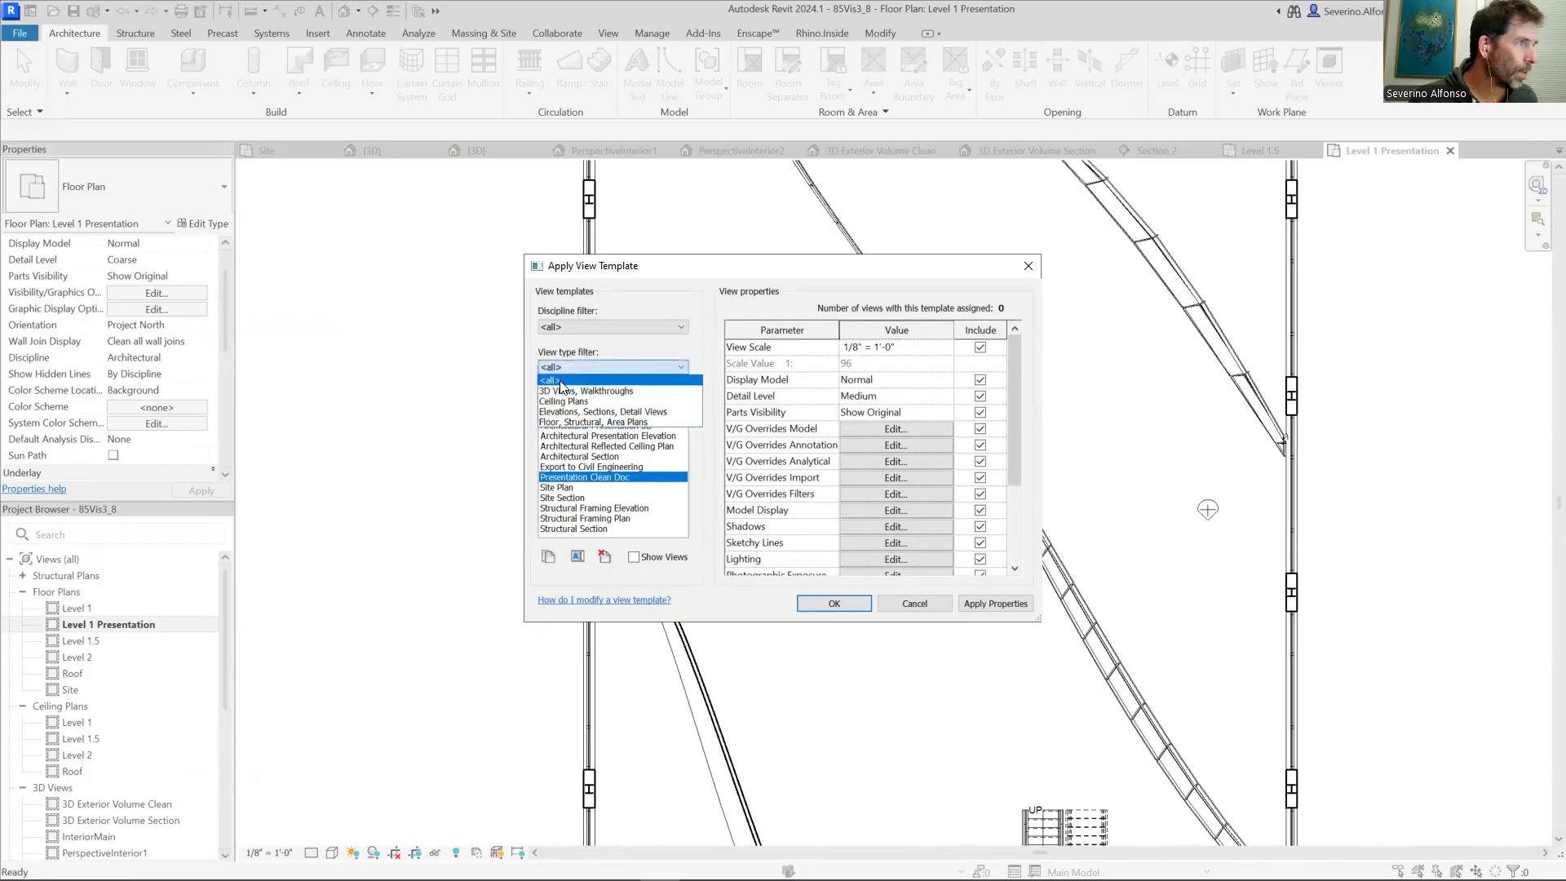
click(560, 382)
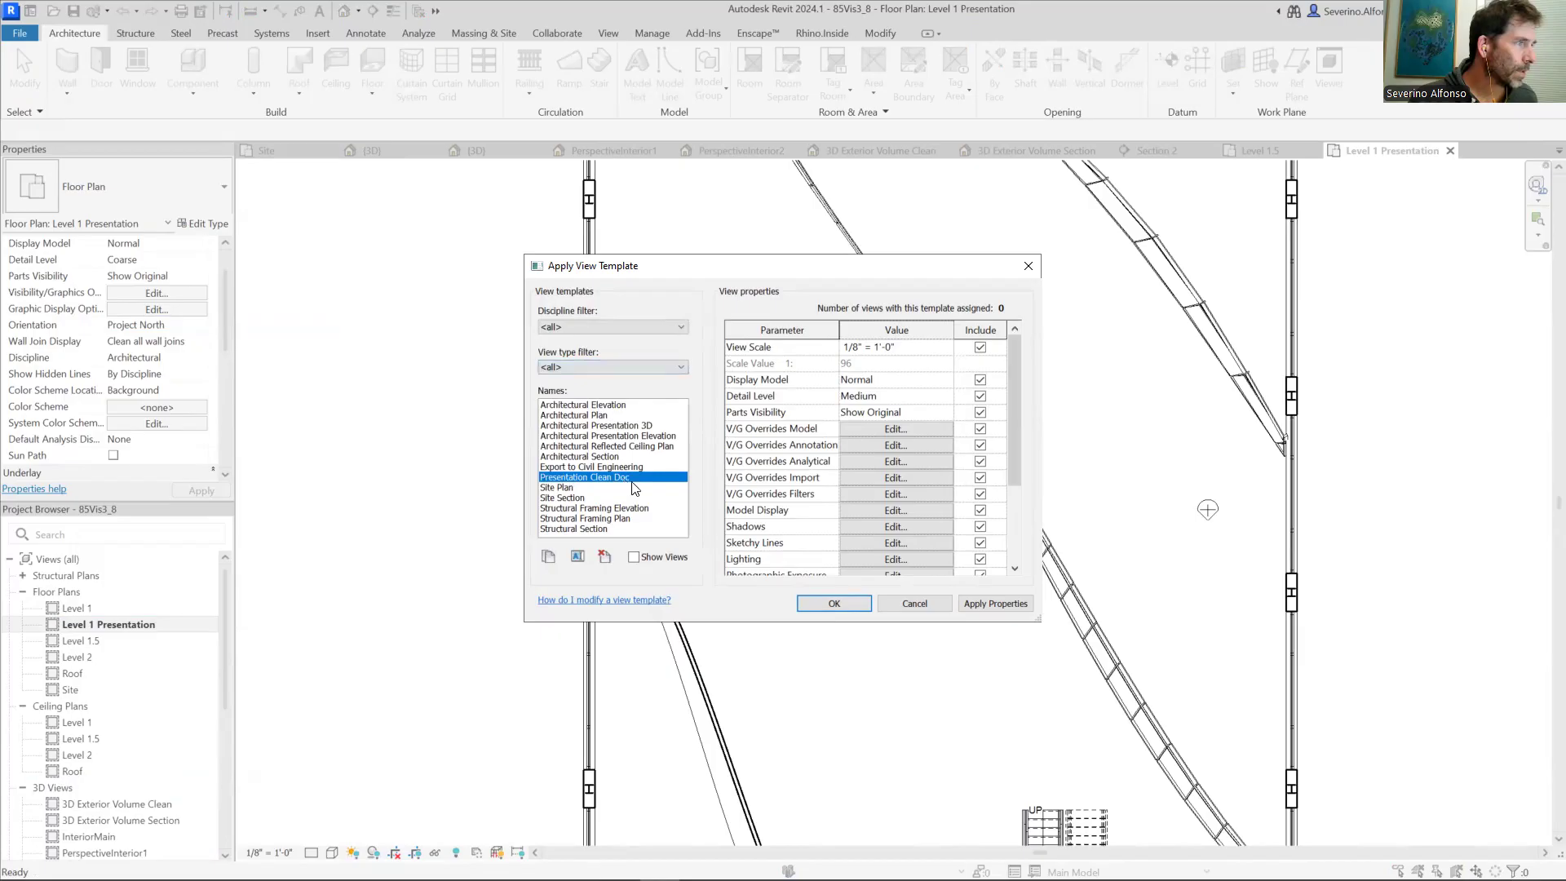
click(835, 603)
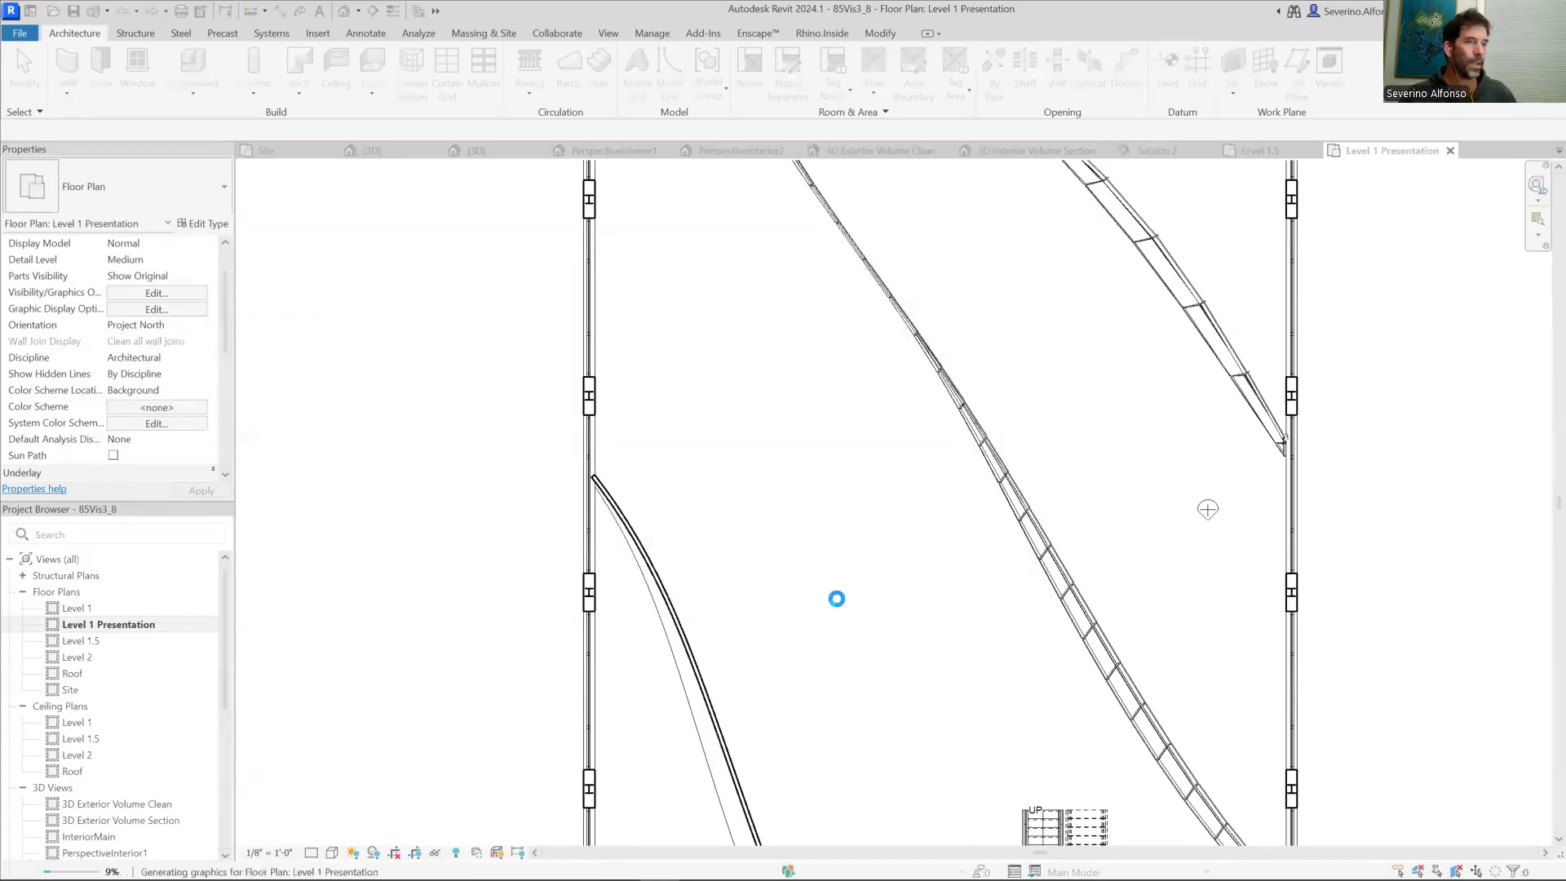
Step: Hide the section and elevation marker categories in the Level 1 Presentation plan, starting from the markers at the building's upper end
scroll(884, 629, down, 5)
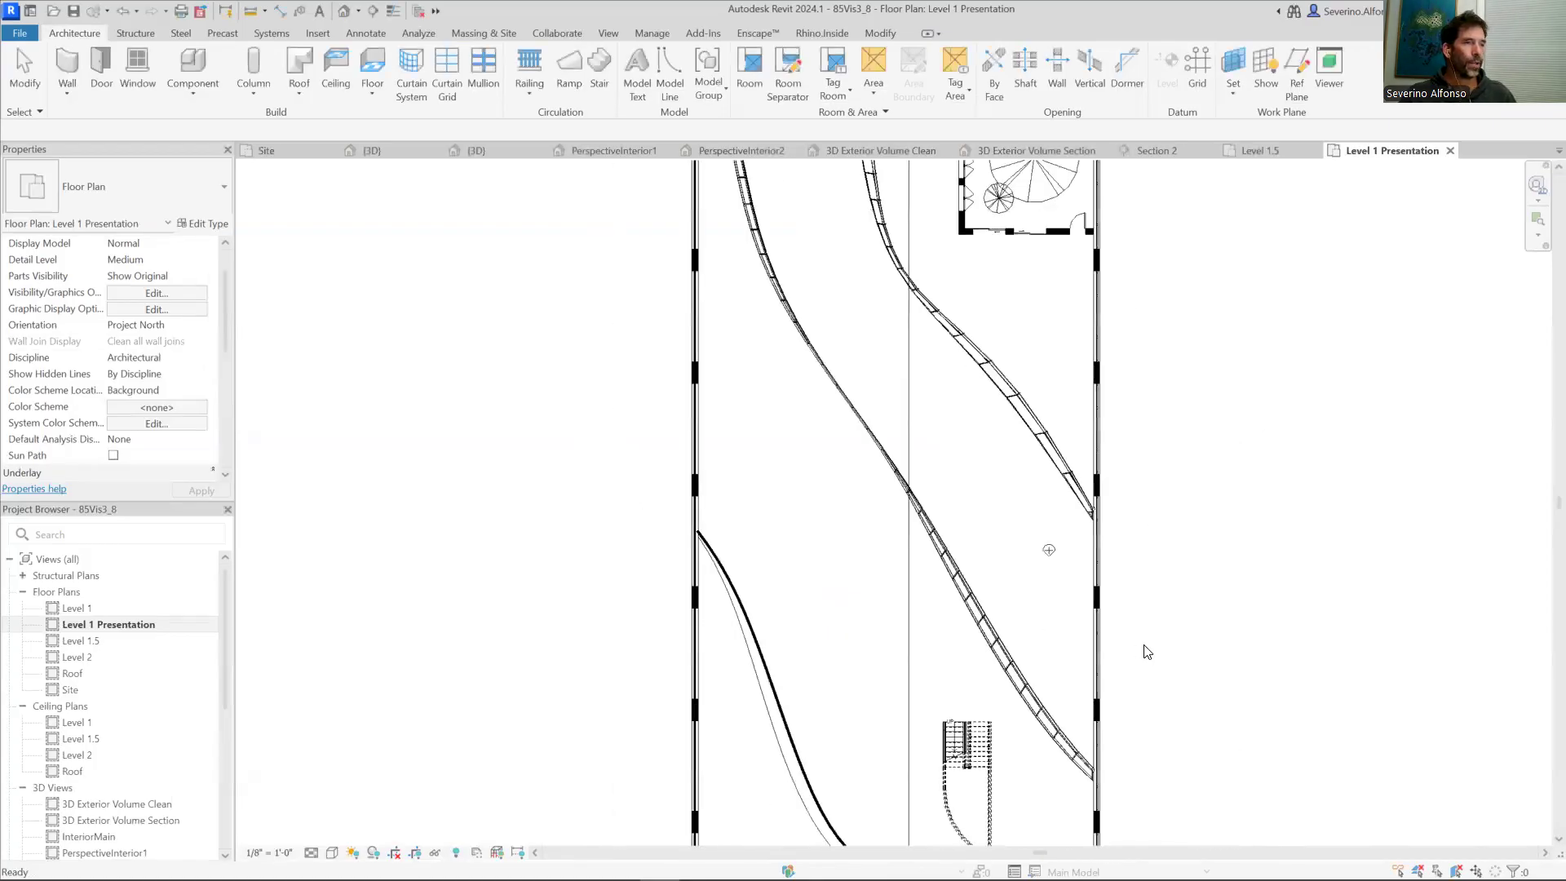
drag(1151, 685, 849, 453)
scroll(846, 535, down, 3)
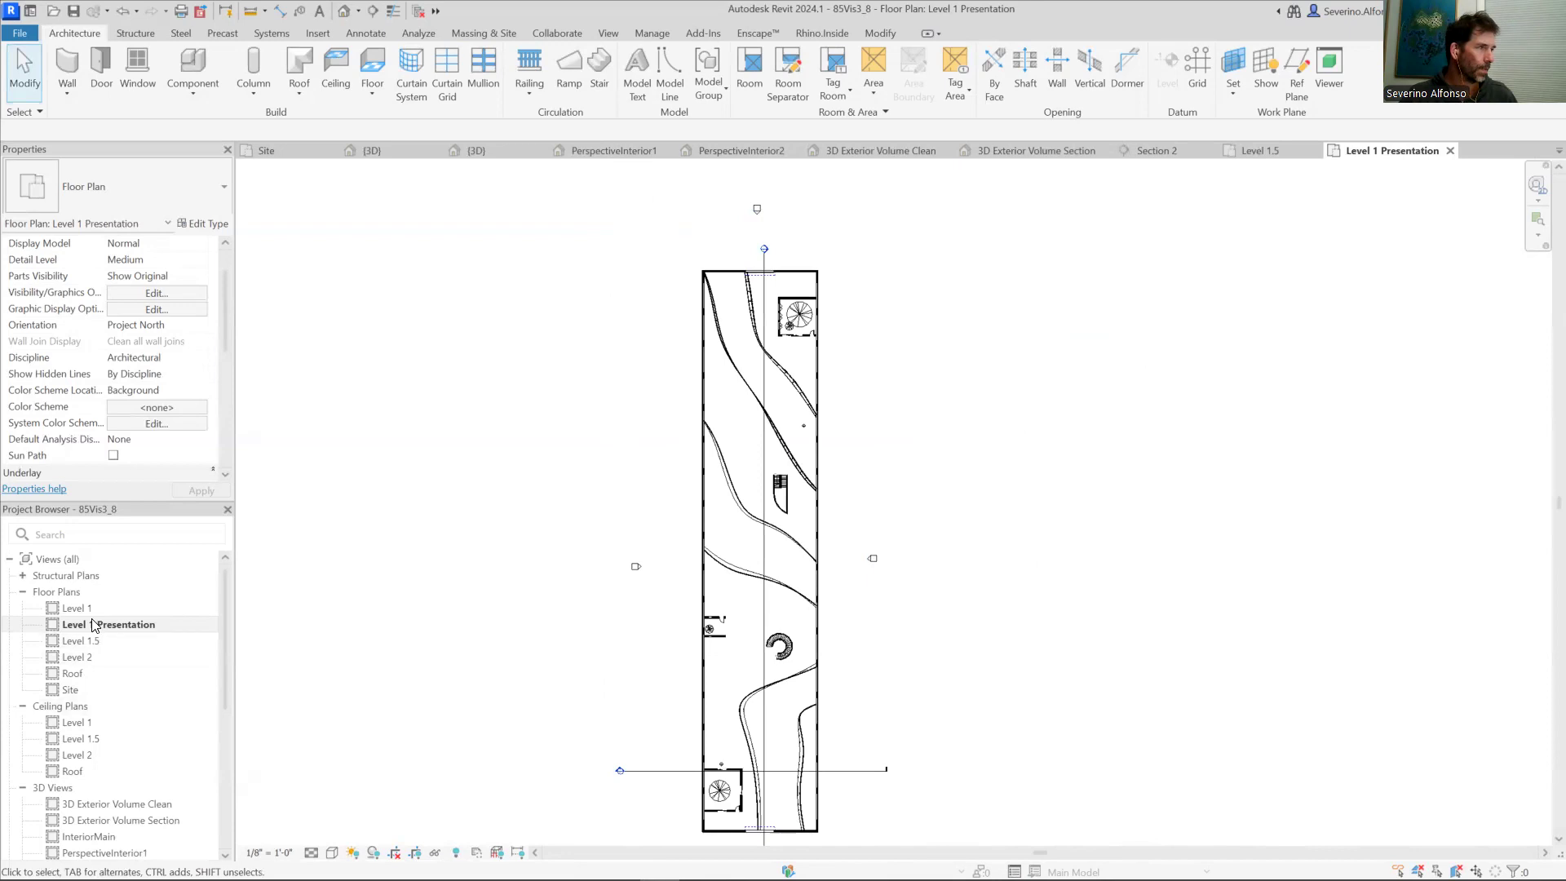
drag(798, 192, 747, 264)
right_click(766, 259)
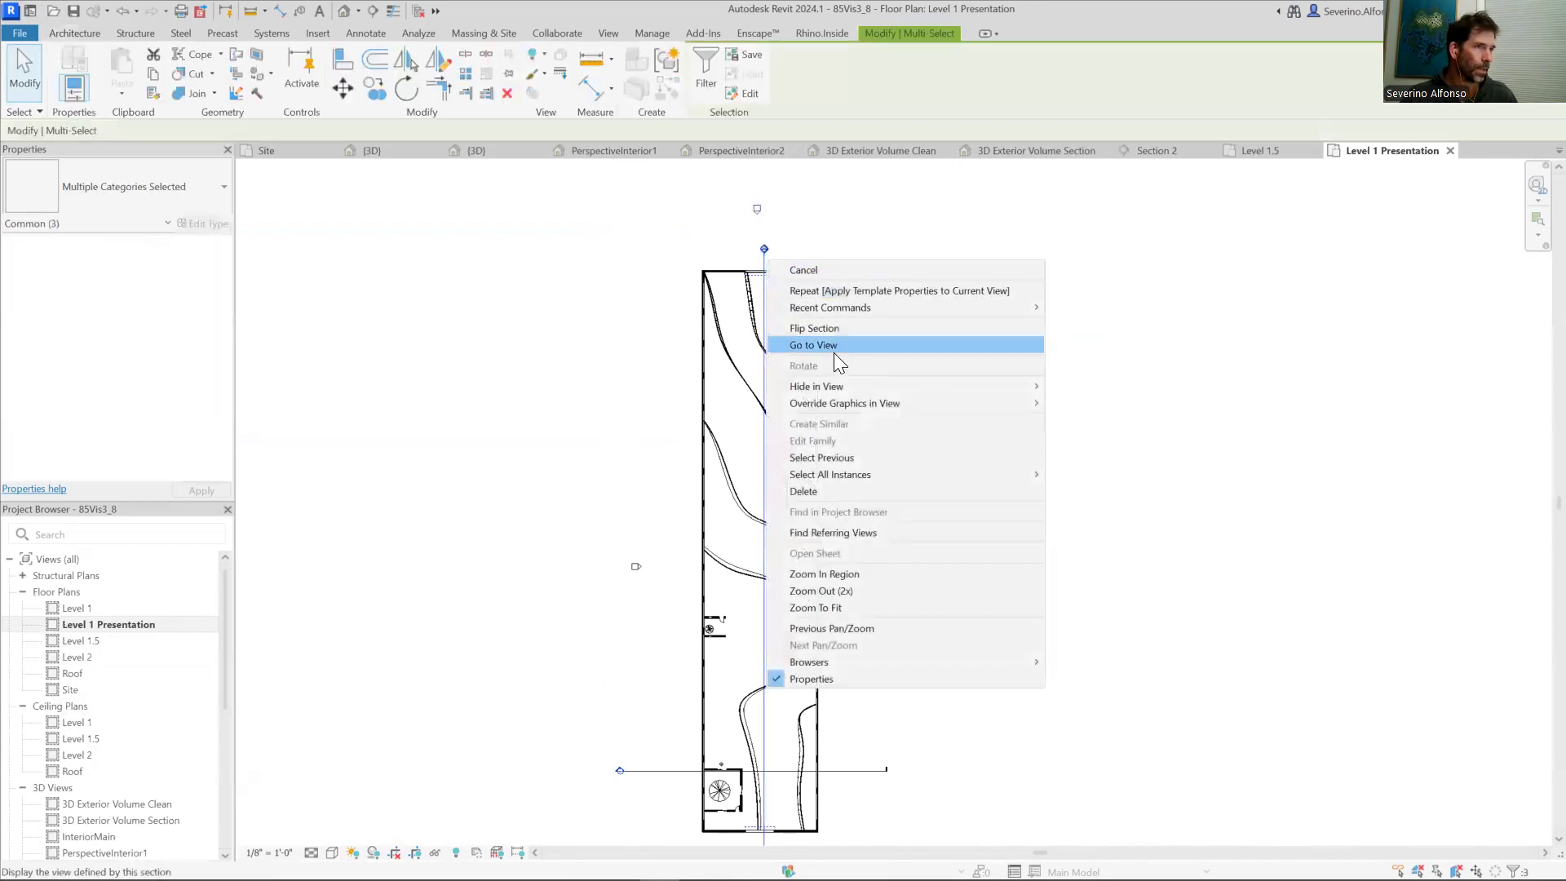
mouse_move(922, 387)
click(1101, 403)
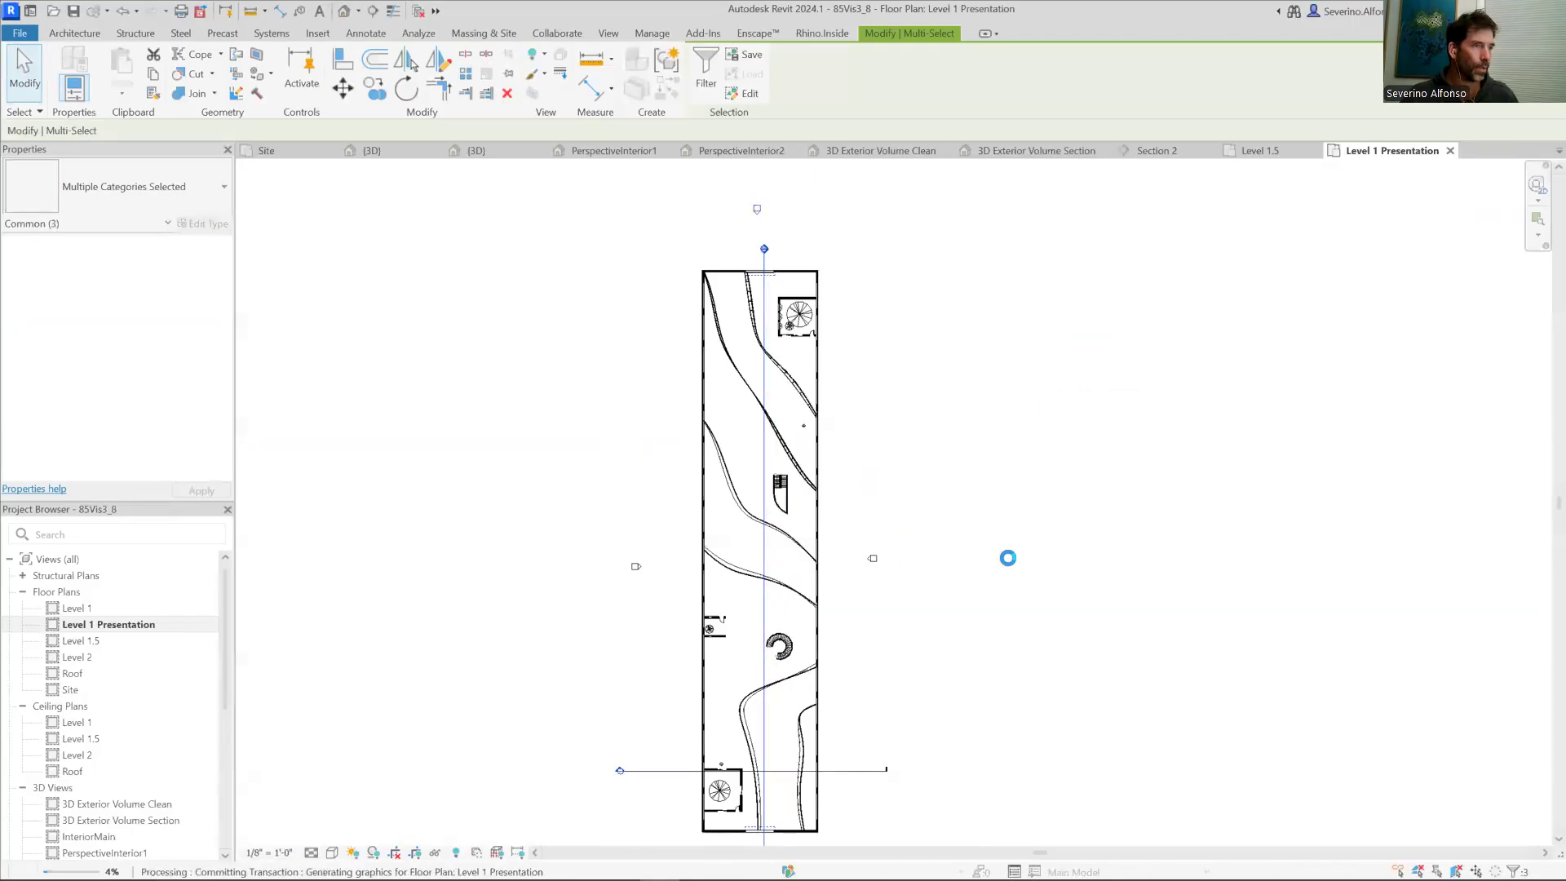
Step: Hide the entourage category in the presentation plan, starting from the human figure above the lower-left room
scroll(902, 637, down, 3)
scroll(783, 620, up, 5)
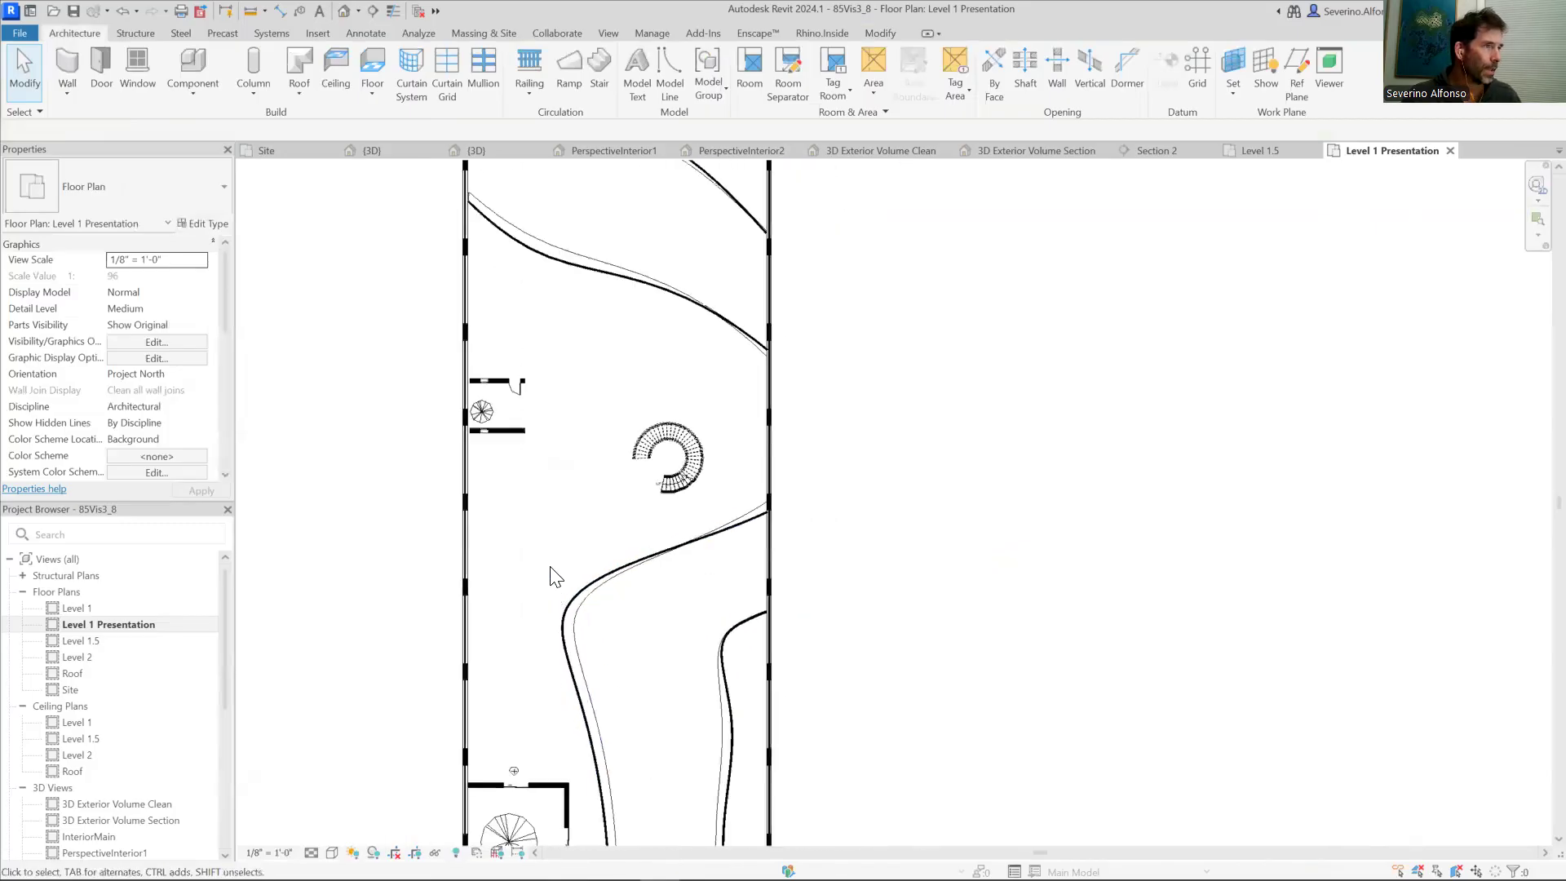
drag(555, 575, 601, 427)
scroll(825, 529, down, 2)
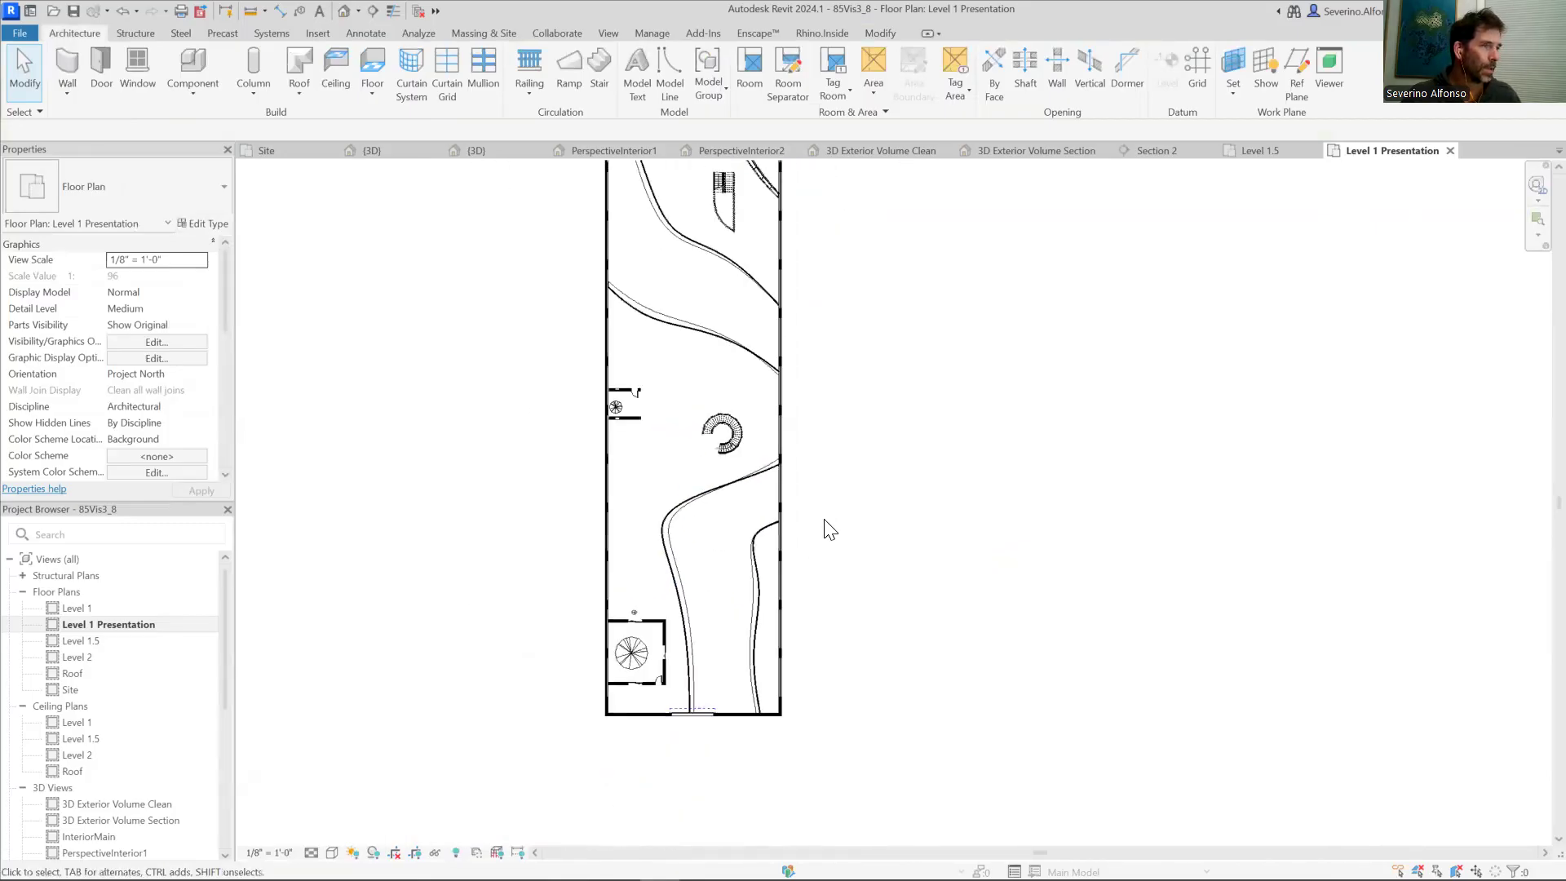
scroll(614, 624, up, 4)
right_click(613, 624)
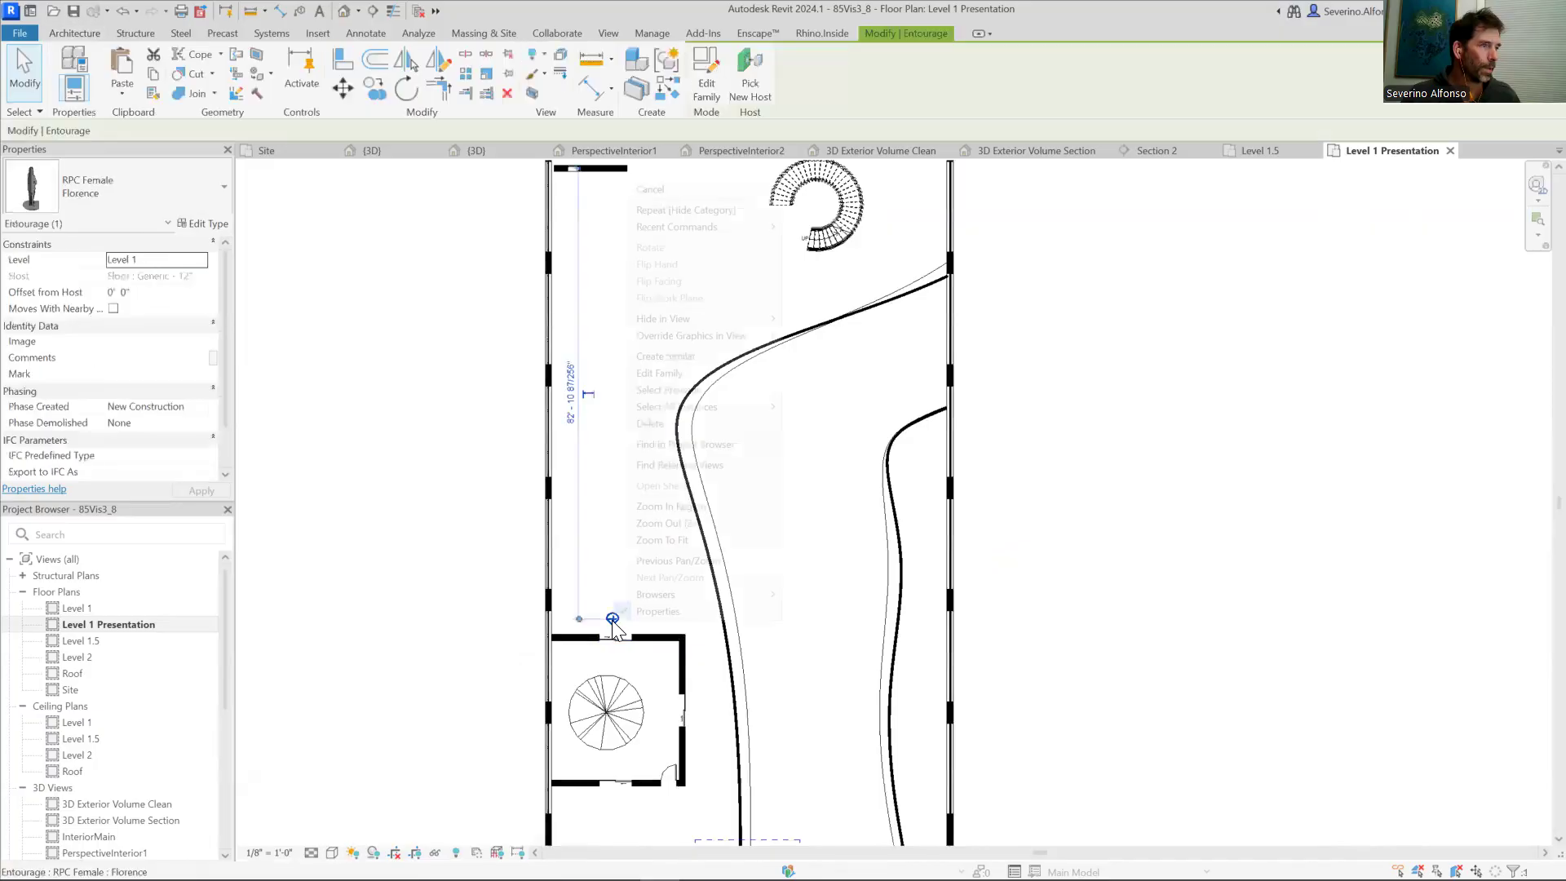
mouse_move(691, 318)
click(825, 333)
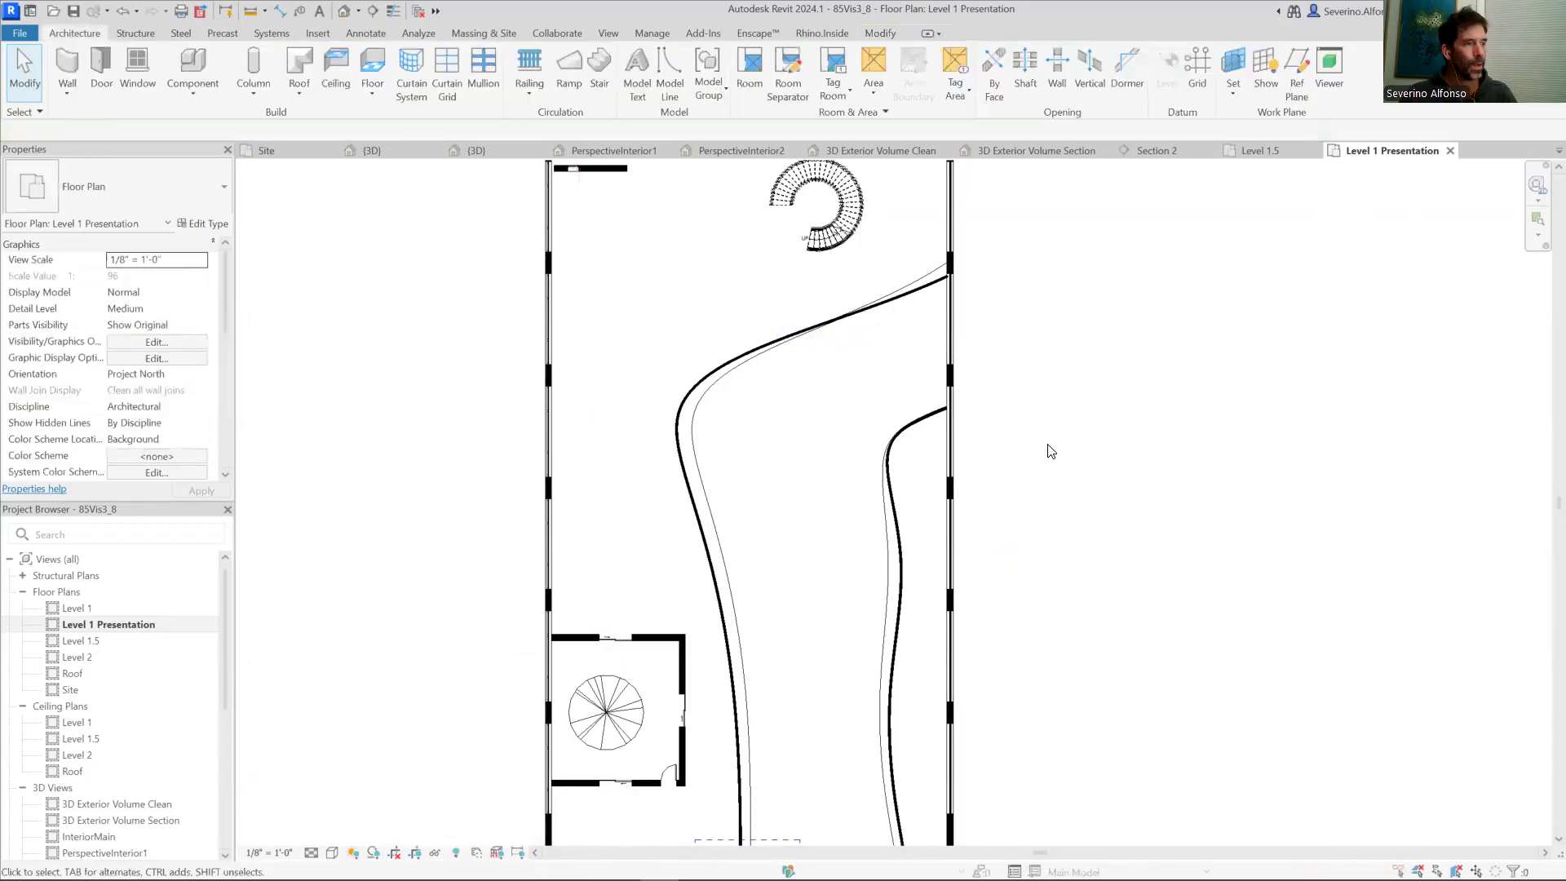
scroll(1050, 444, down, 2)
drag(1087, 425, 888, 601)
scroll(986, 663, down, 3)
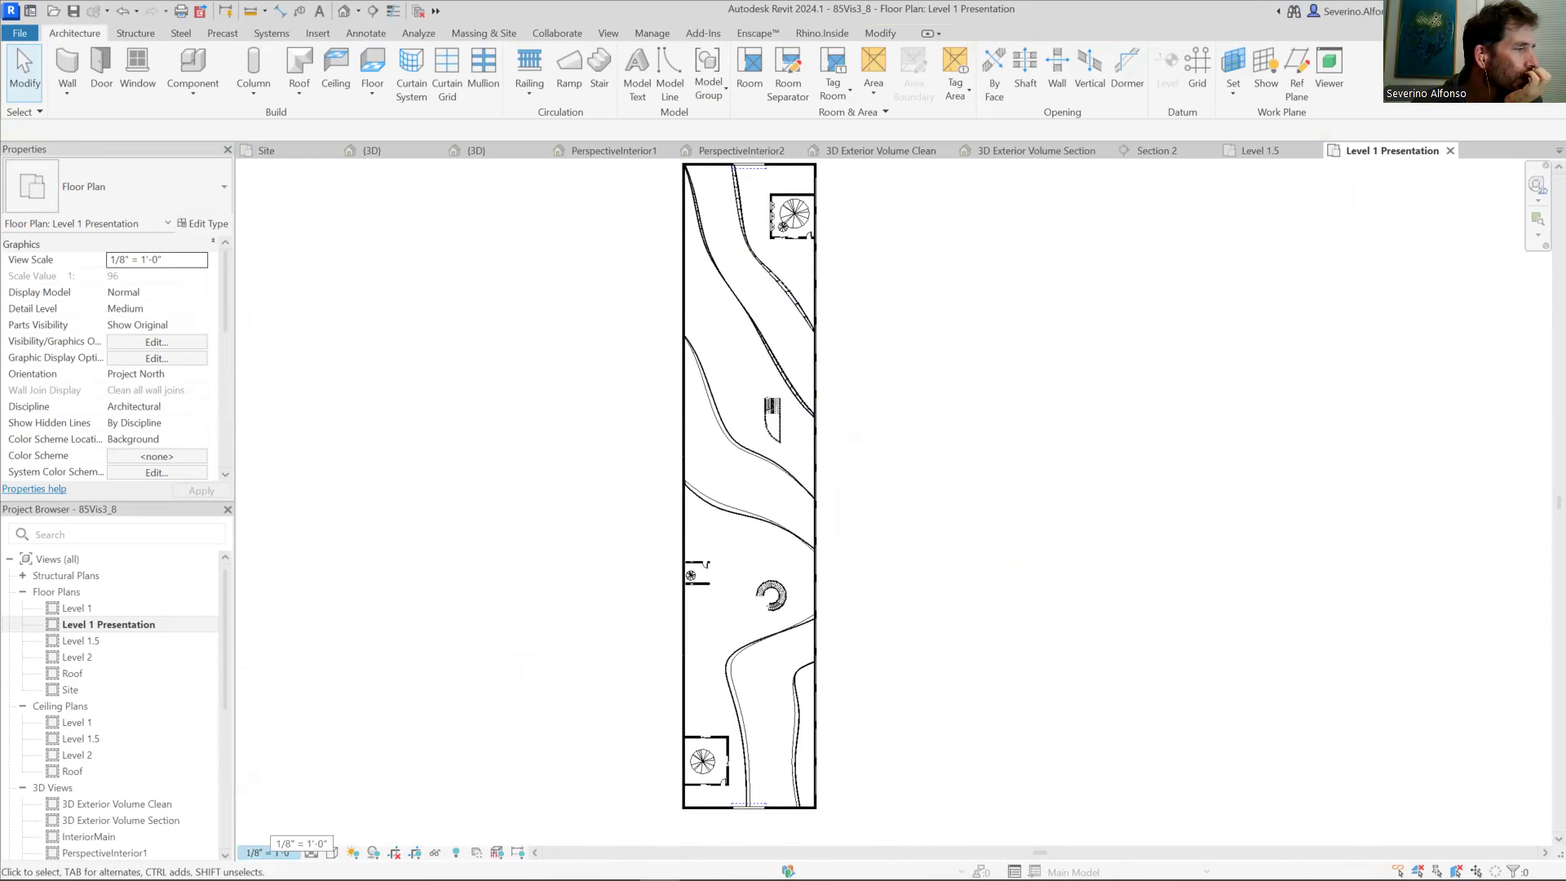
scroll(530, 608, down, 1)
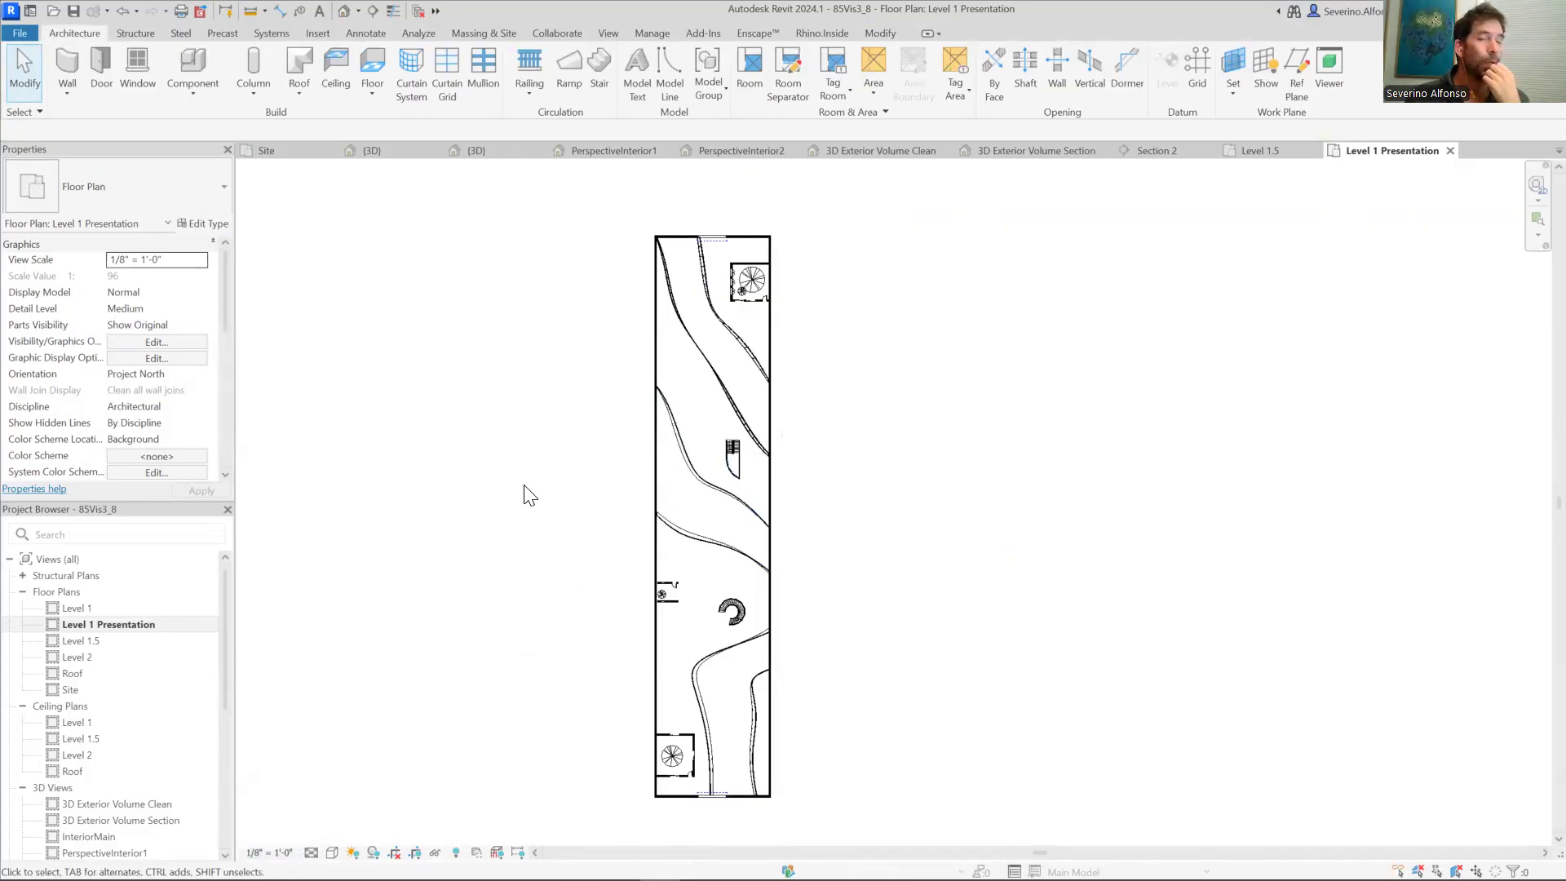
click(18, 34)
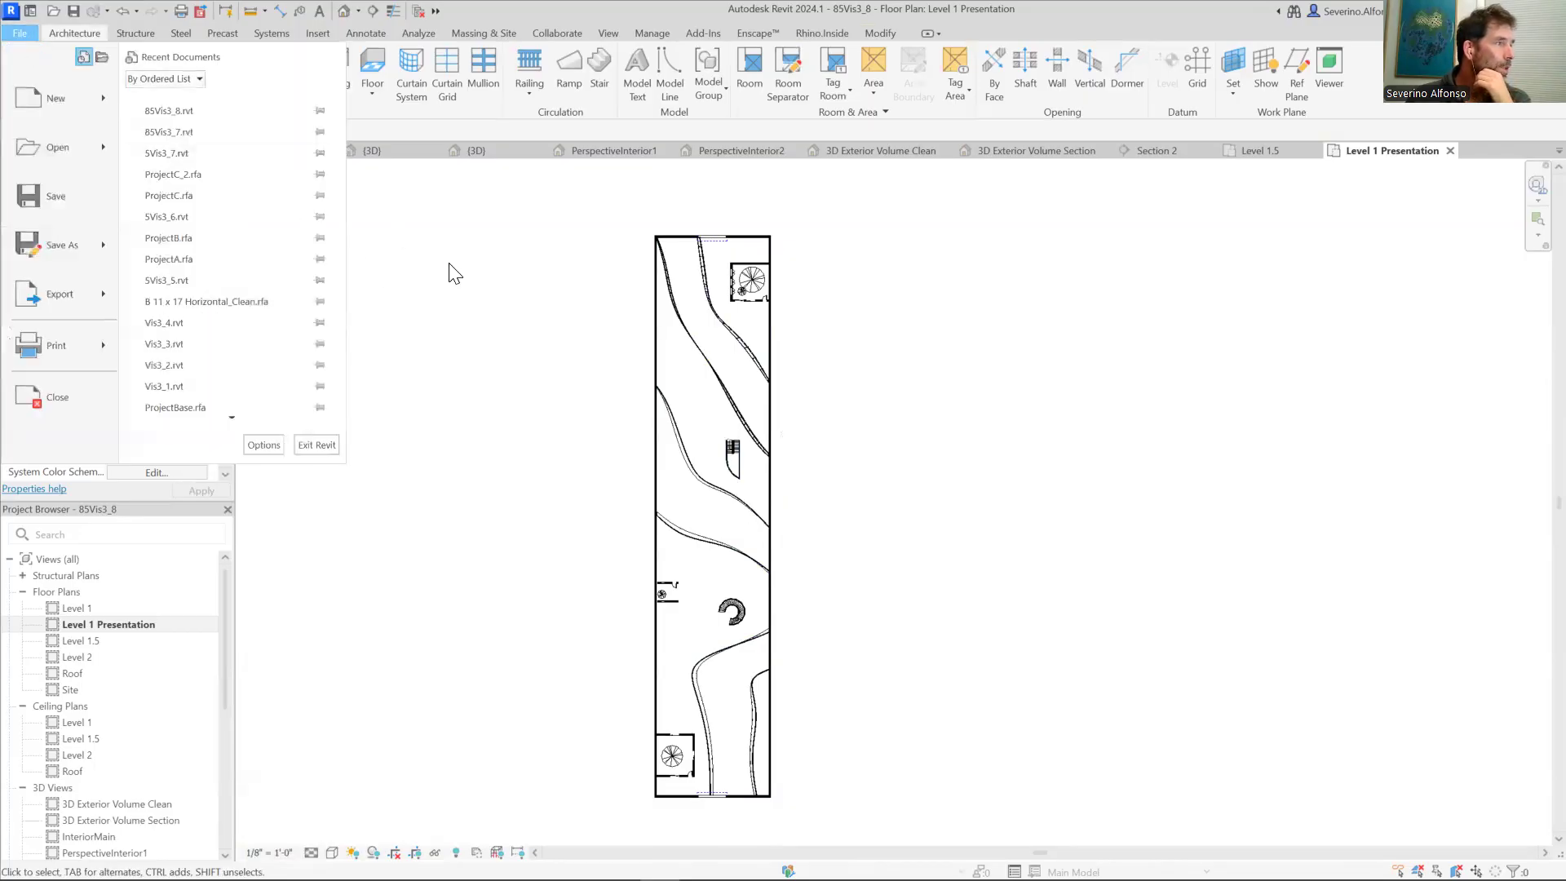
click(499, 570)
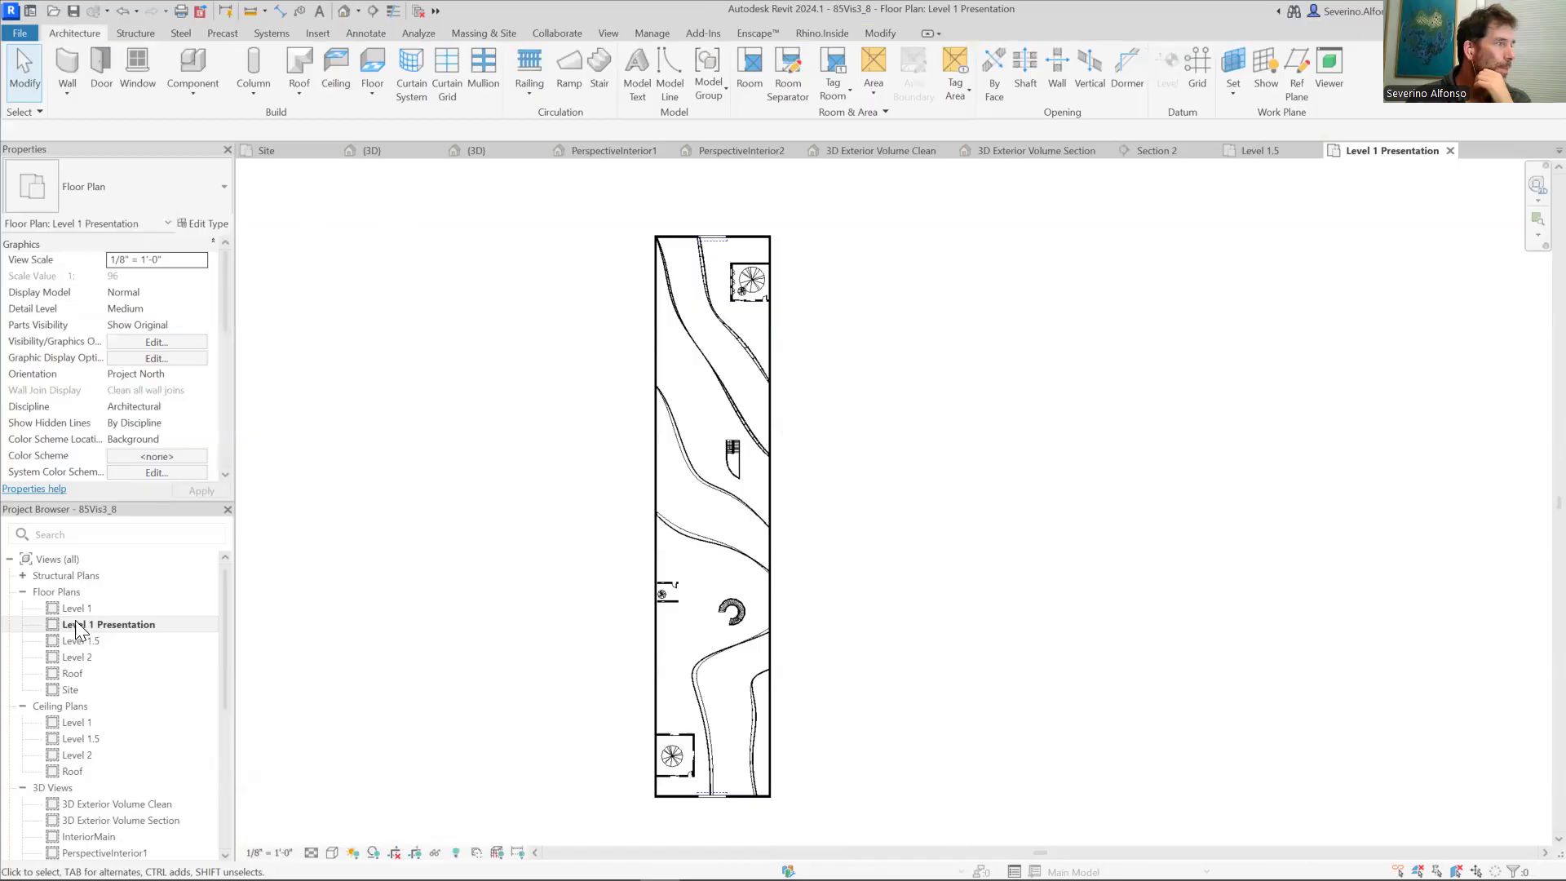
Step: Start a print job with the print range set to selected views/sheets, and open the selection of views
click(19, 34)
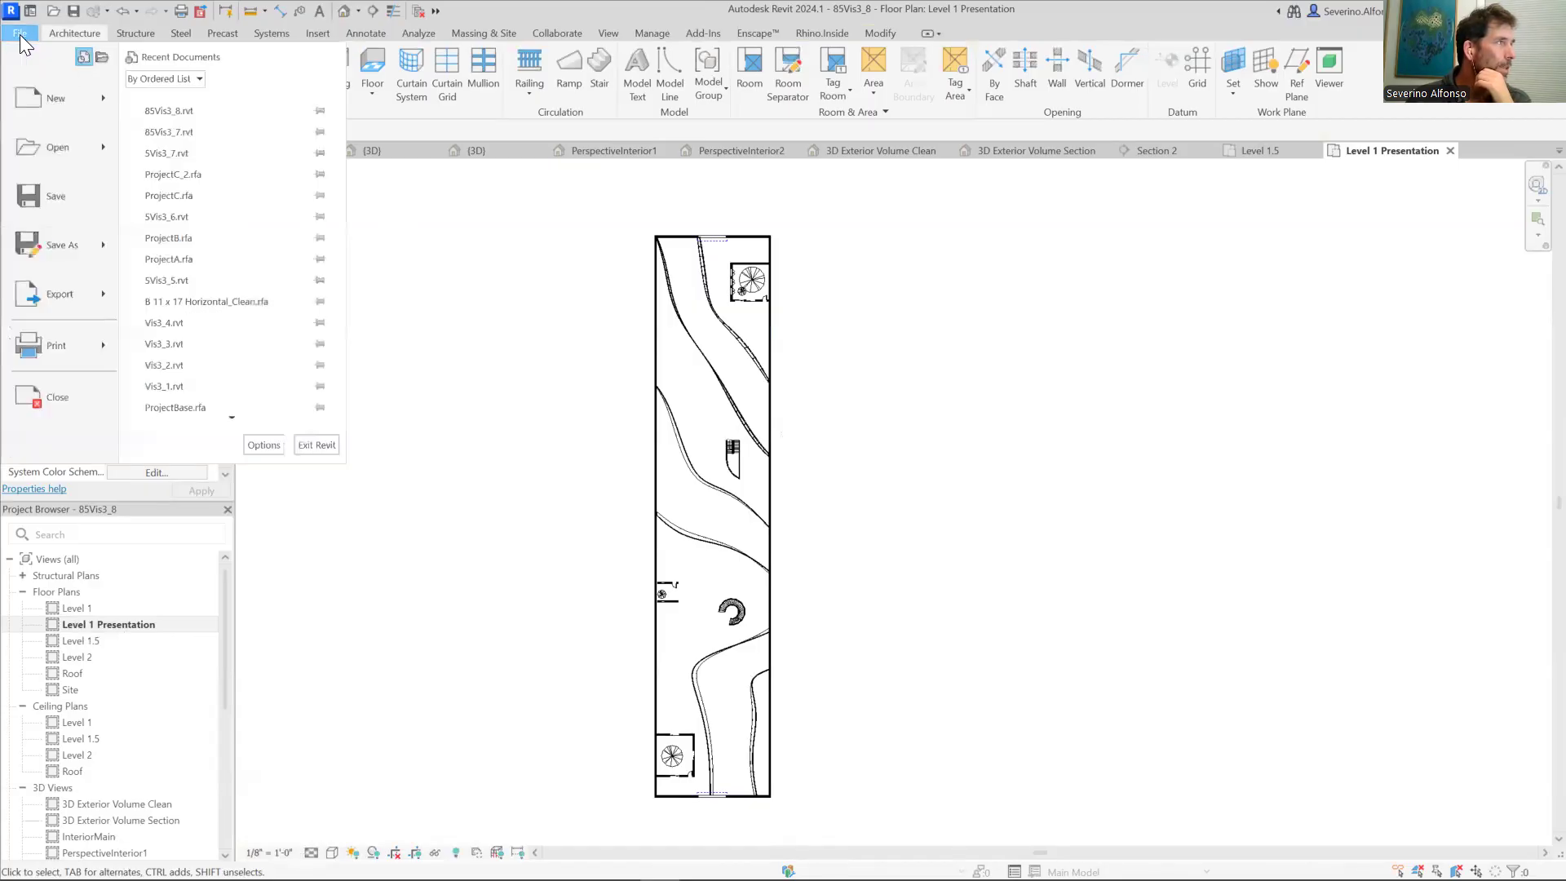
mouse_move(98, 345)
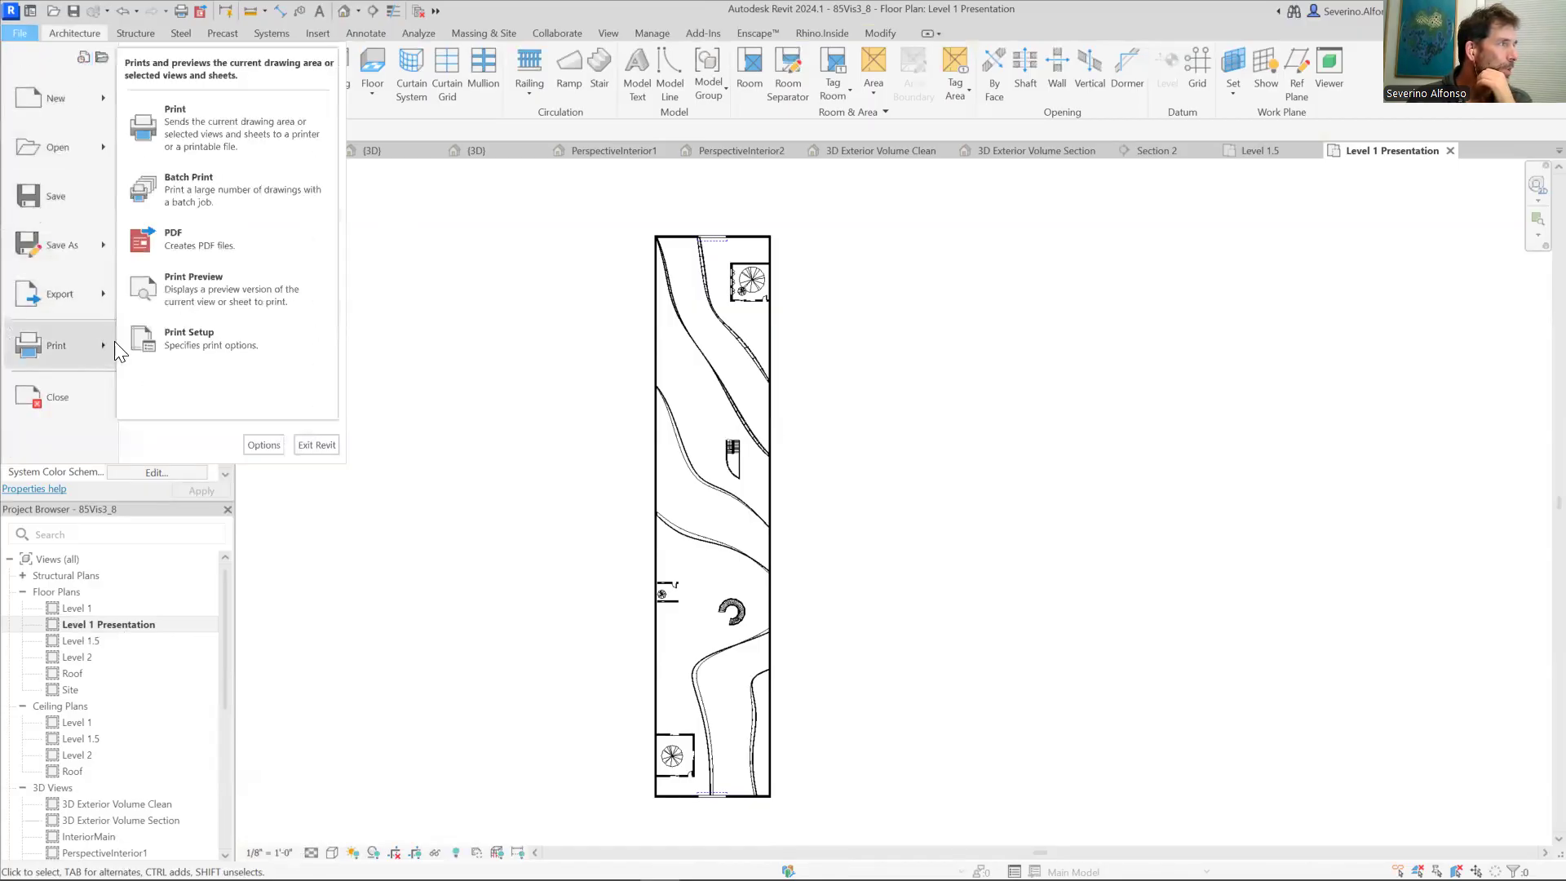
click(202, 132)
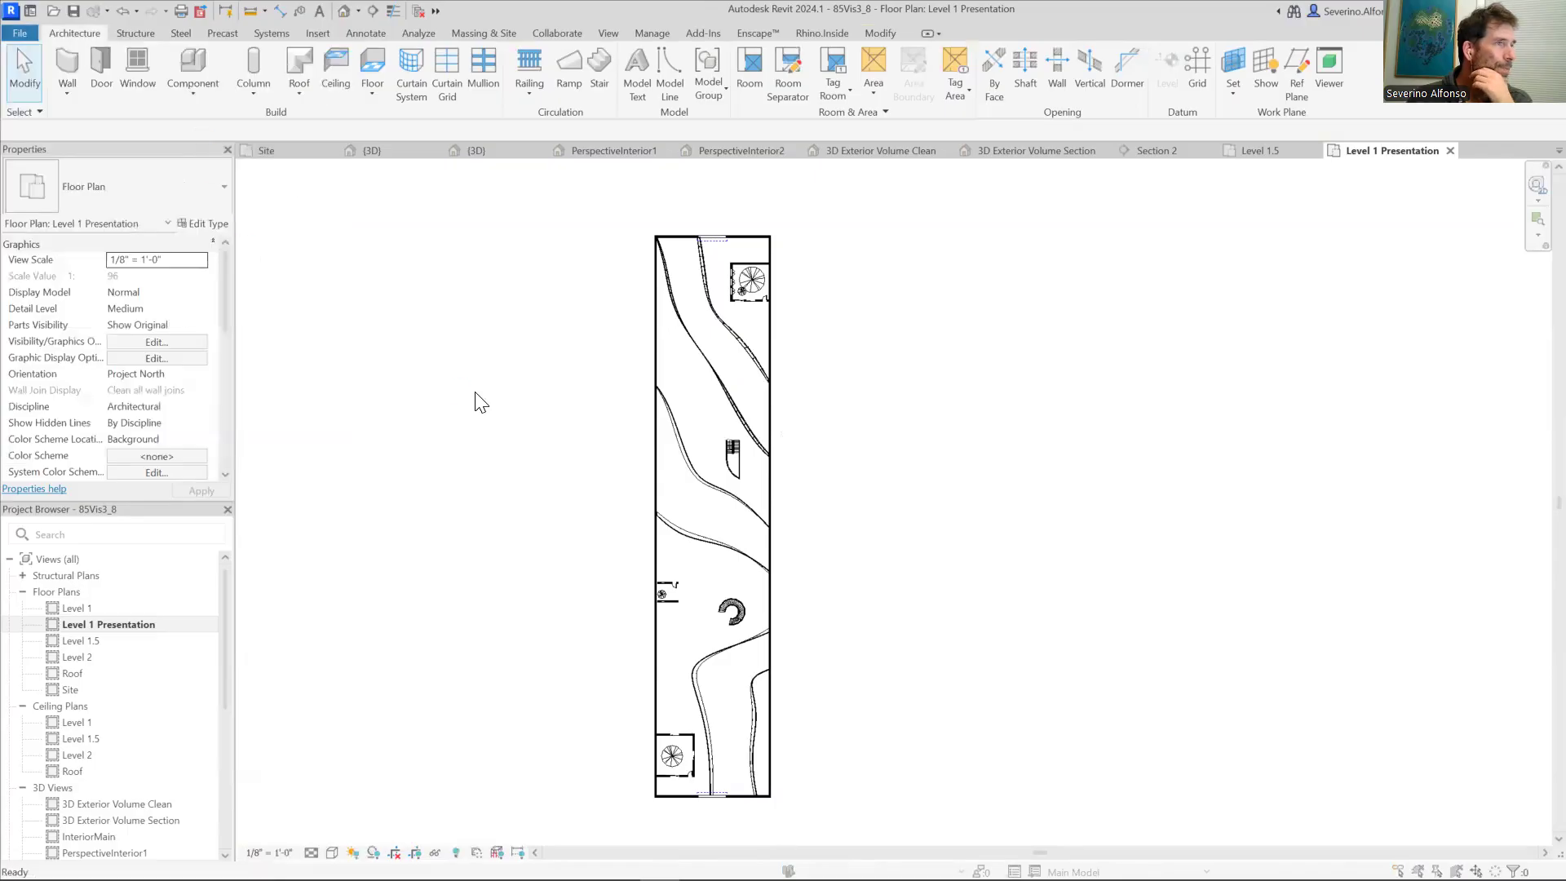
drag(751, 238, 587, 189)
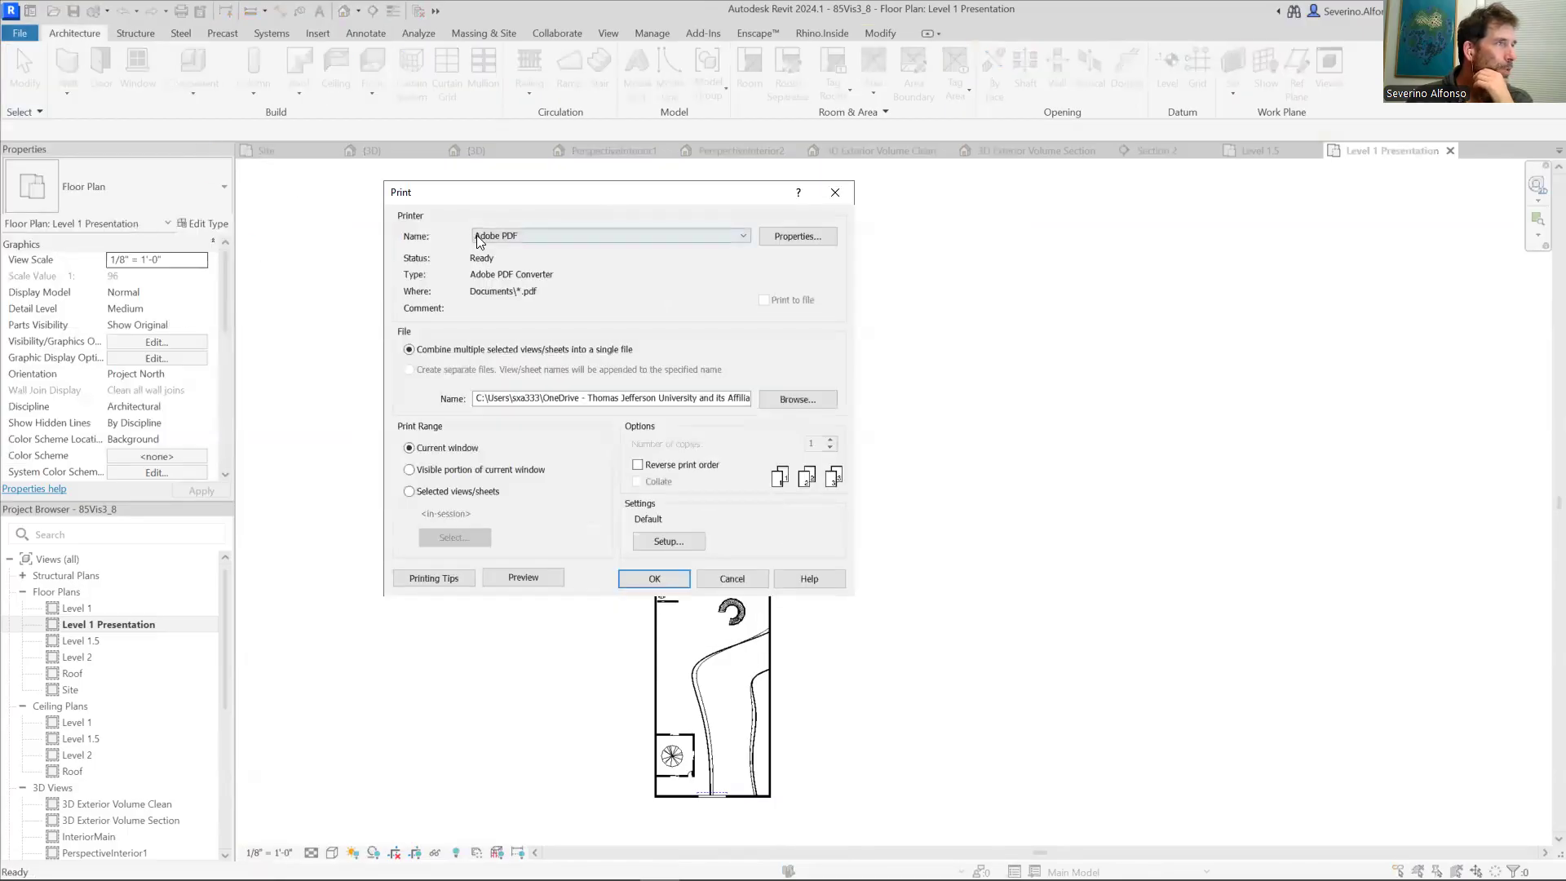
click(410, 491)
click(442, 536)
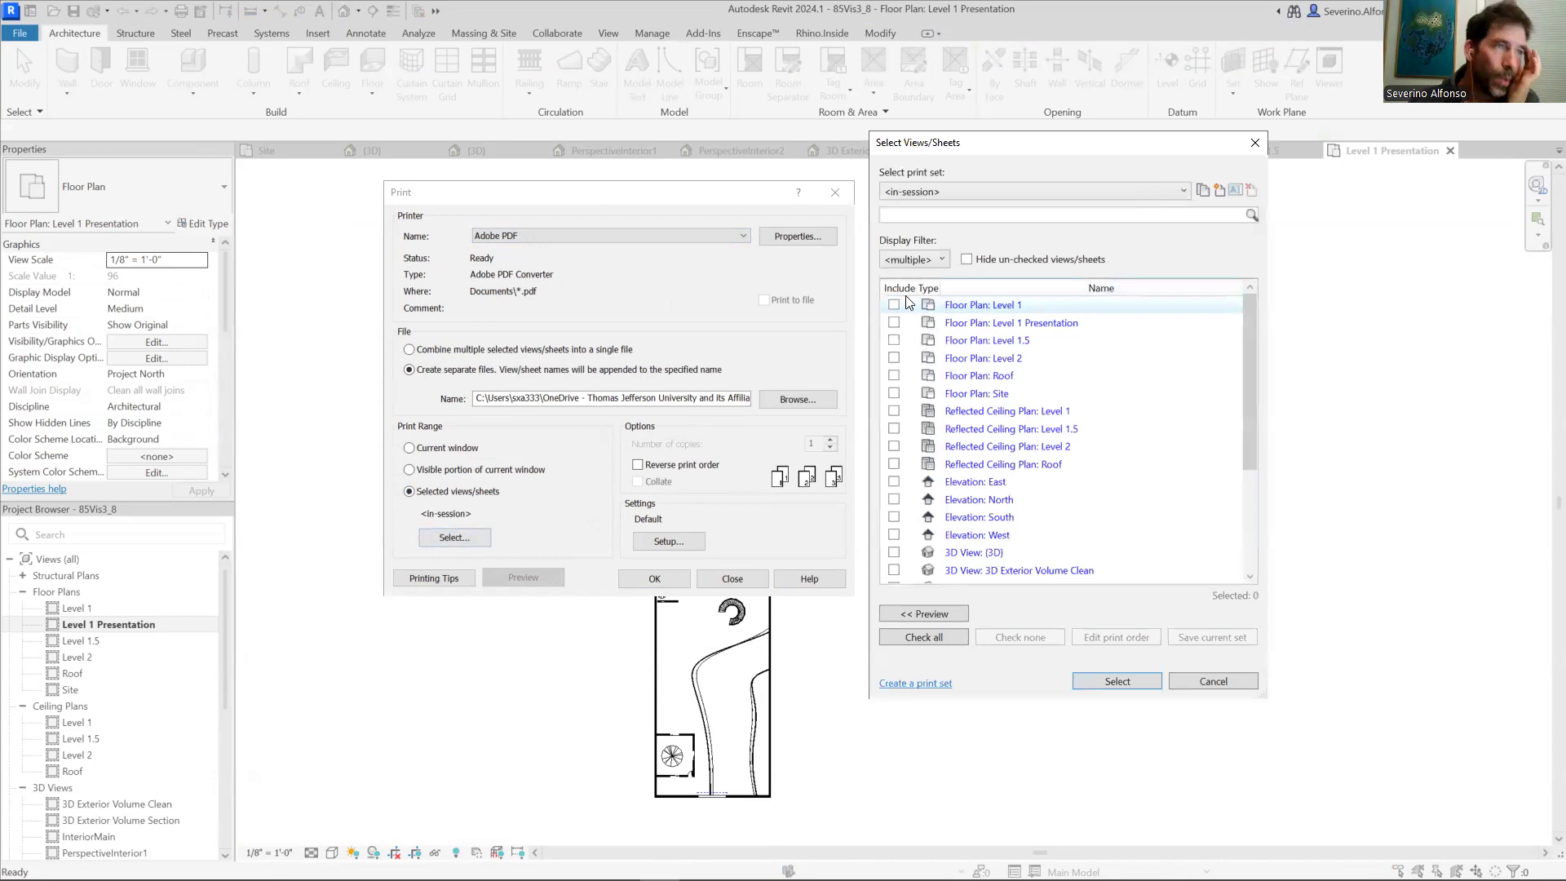
Step: Filter the list of printable views to 2D views only, excluding 3D views and sheets
click(921, 261)
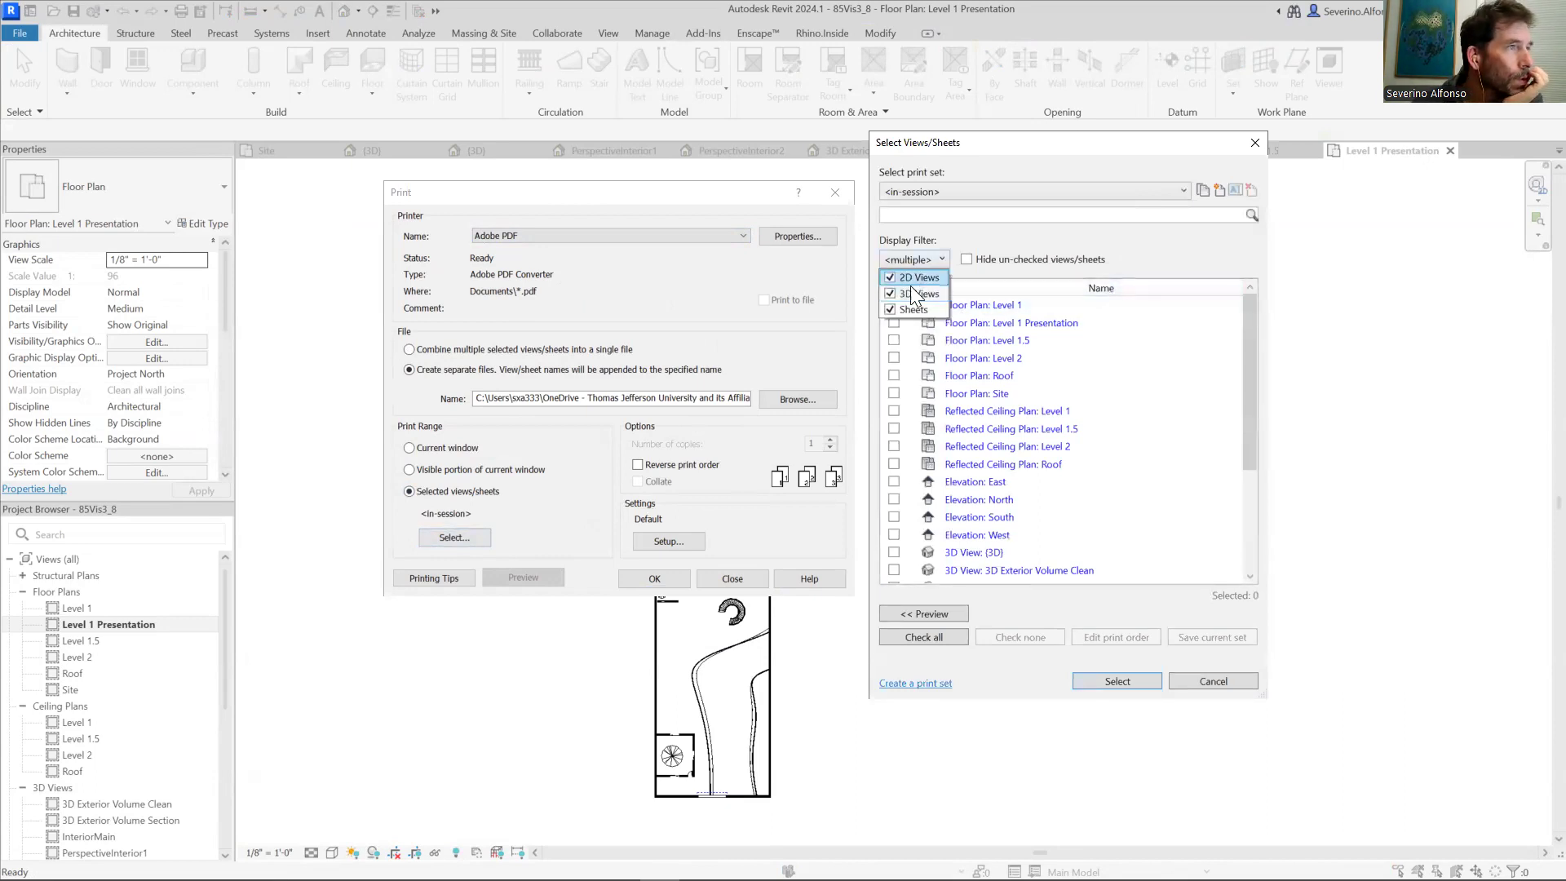
click(889, 293)
click(888, 308)
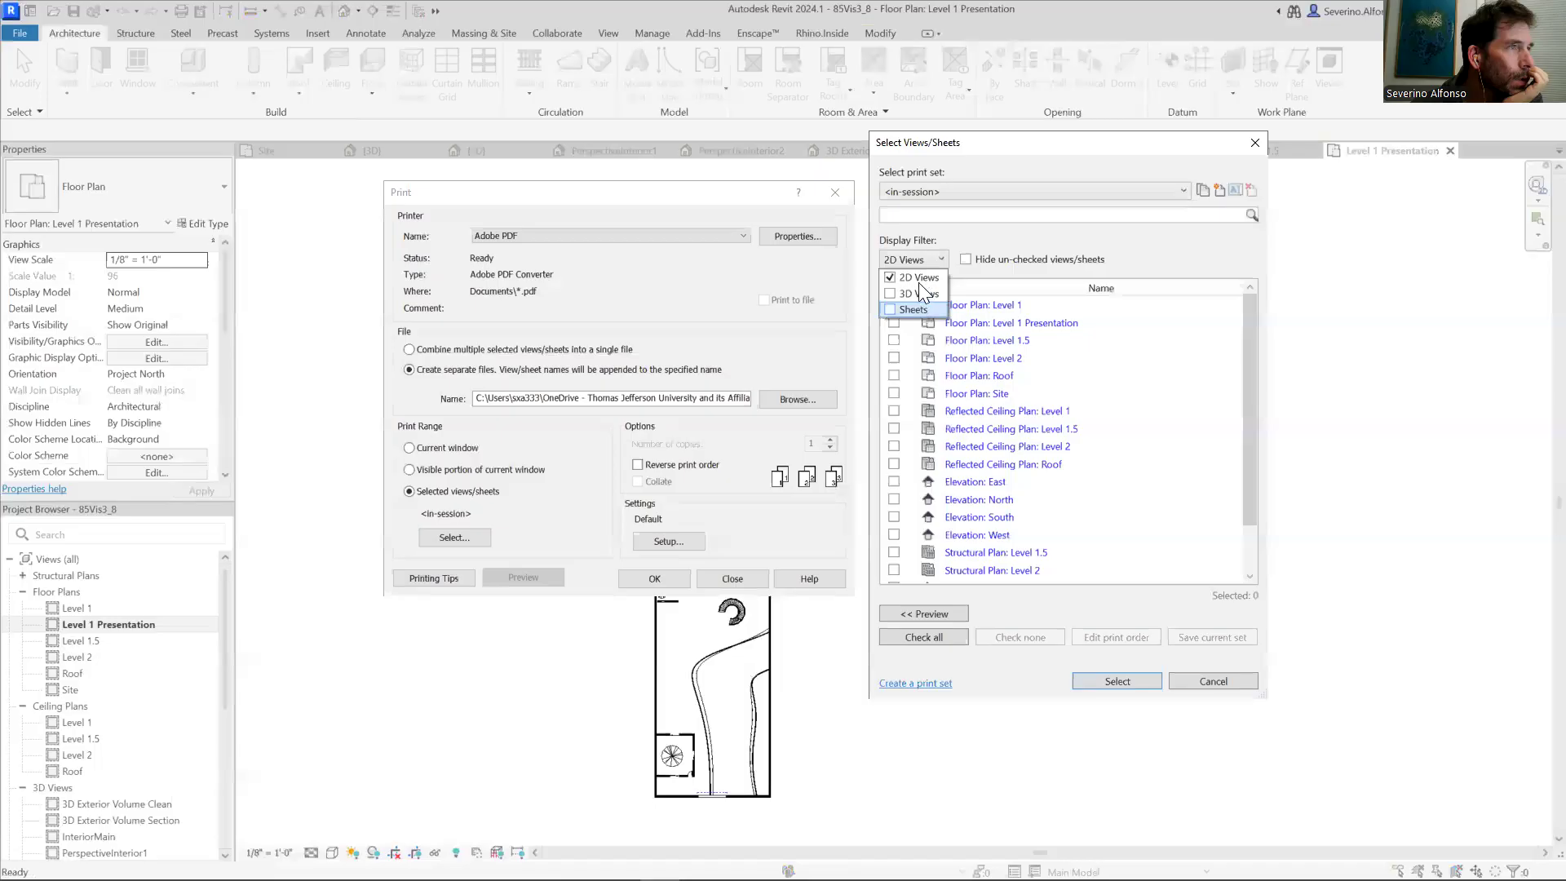
click(1158, 237)
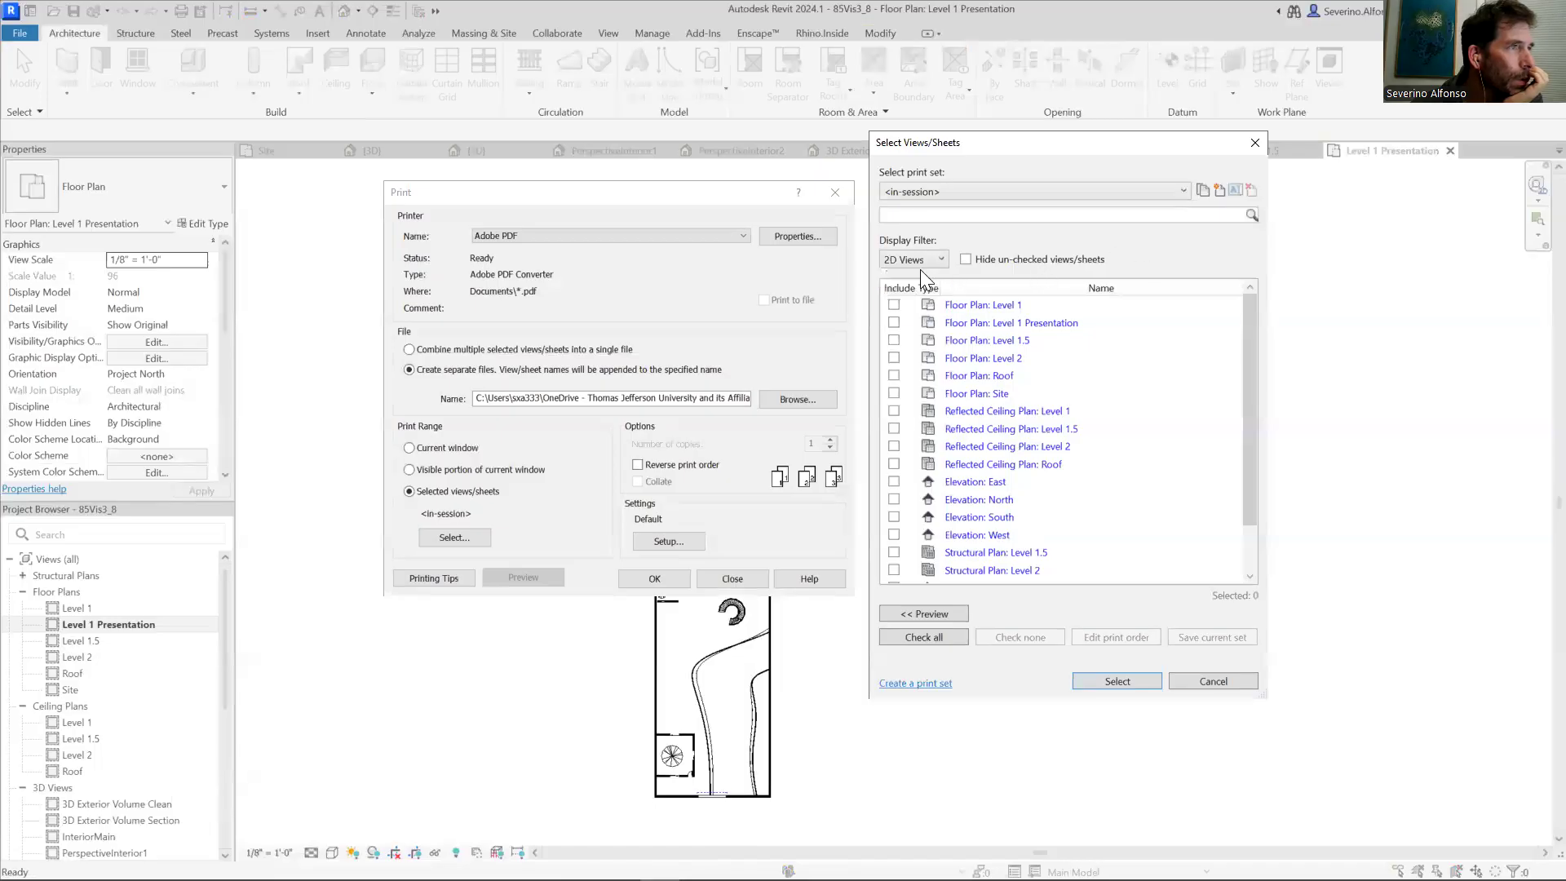
Step: Include the Level 1 Presentation floor plan and the Section 1 Presentation section in the print selection, and accept it
click(893, 321)
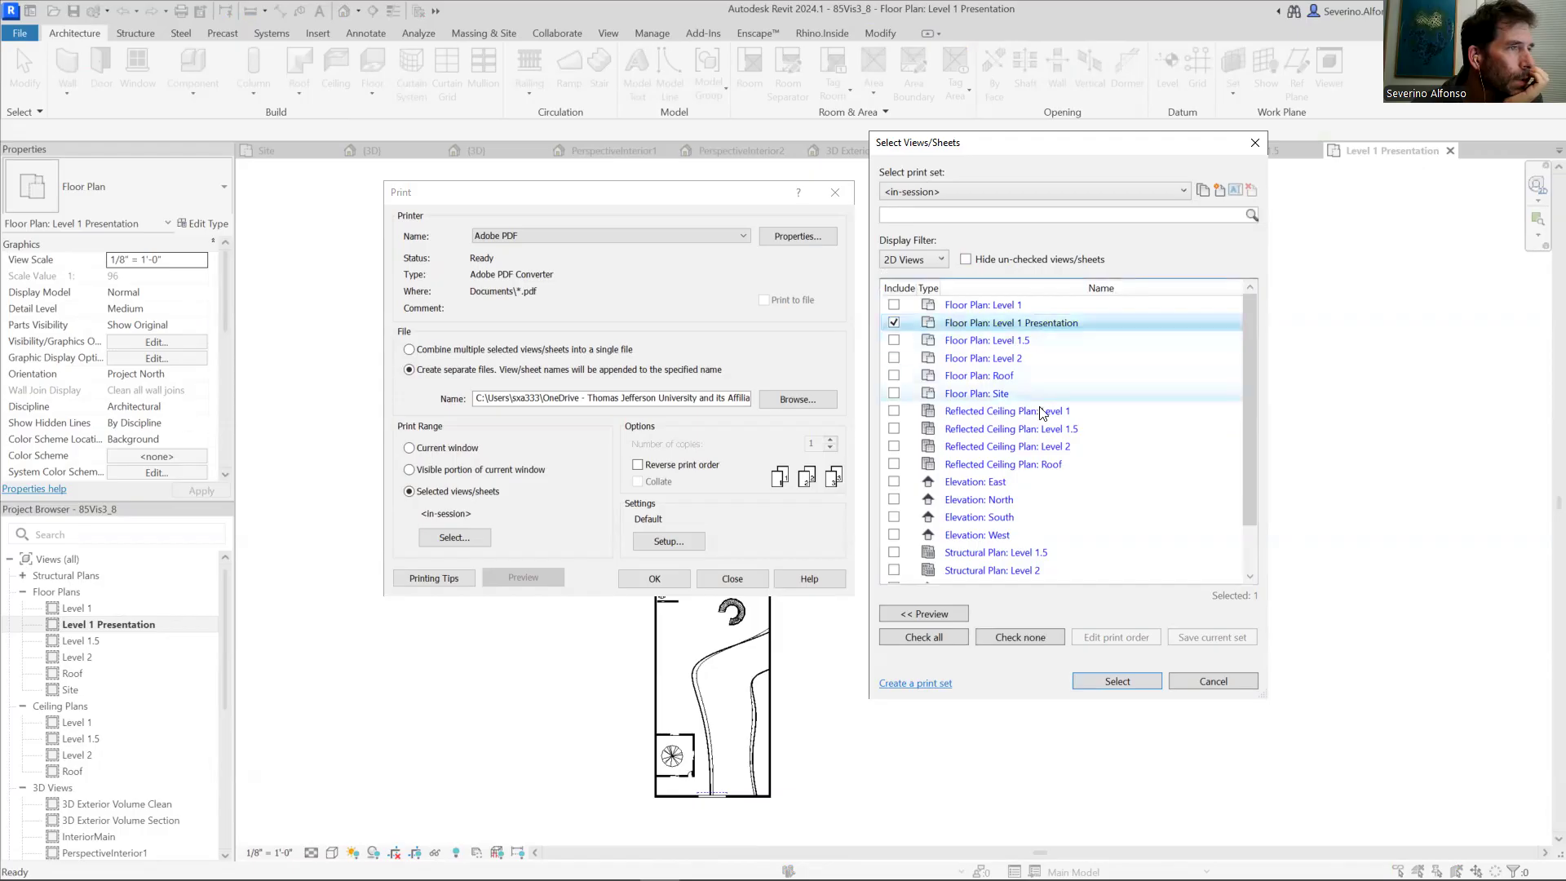
scroll(1247, 489, down, 1)
drag(1251, 491, 1250, 520)
click(894, 552)
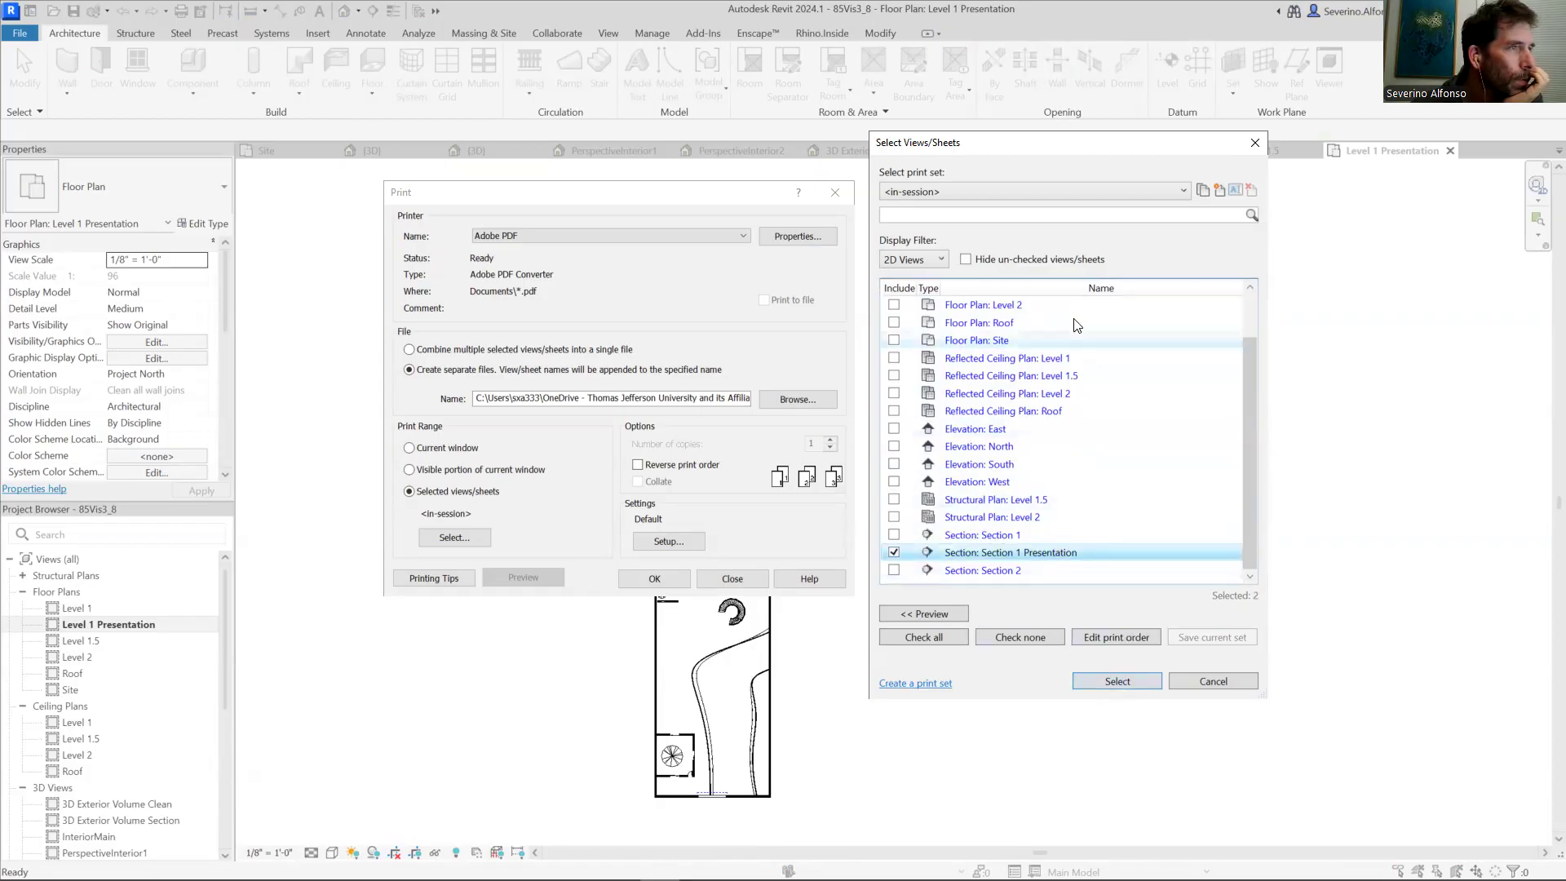
click(1124, 682)
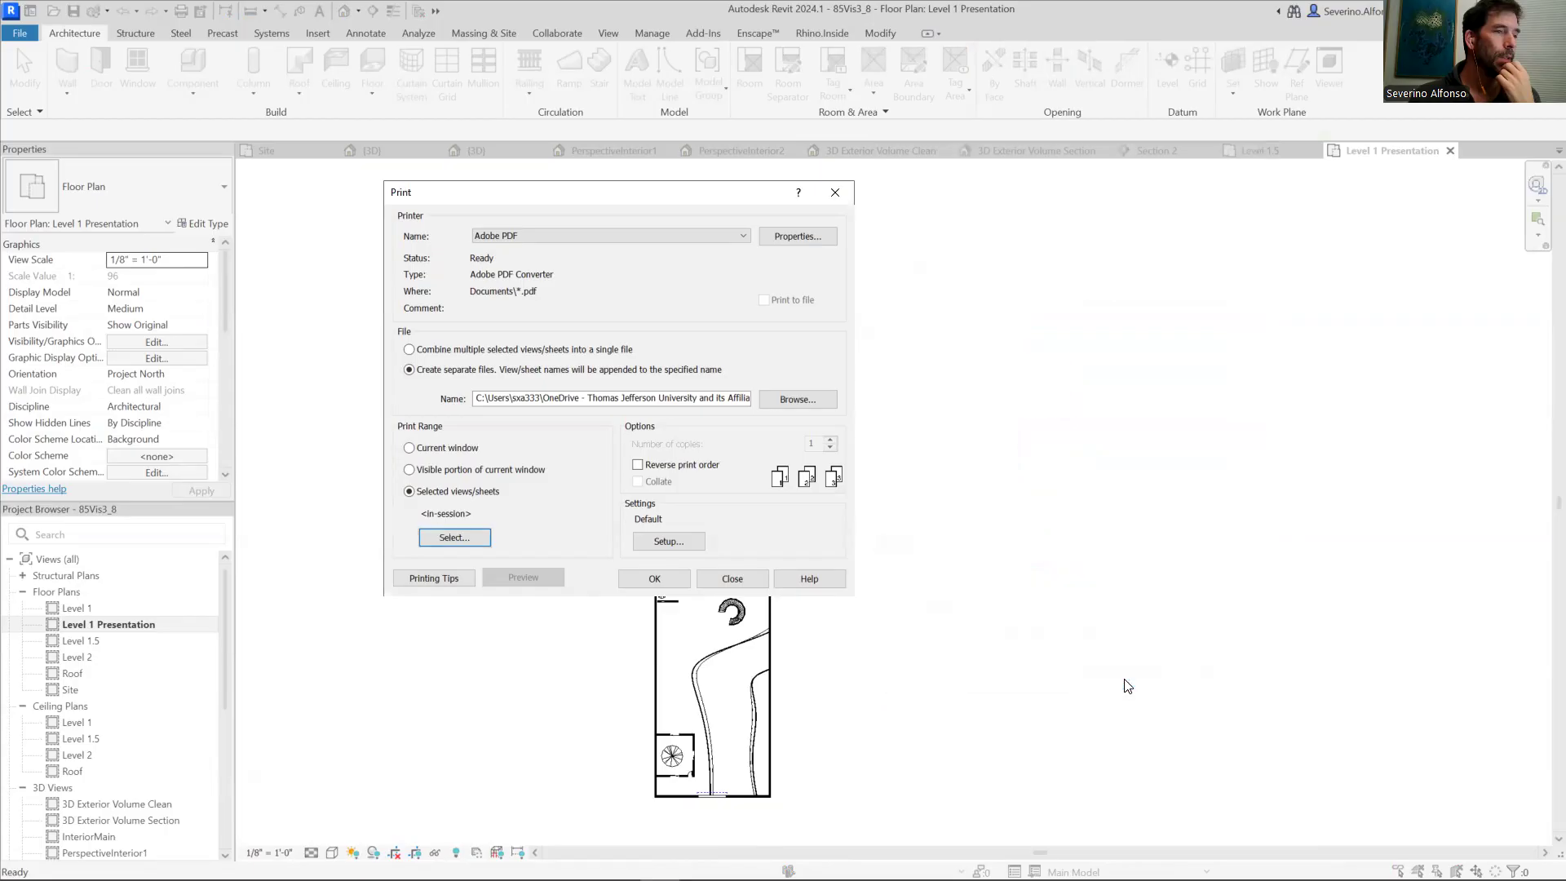
Step: Configure the print setup with centered paper placement and a zoom of 100% size
click(662, 542)
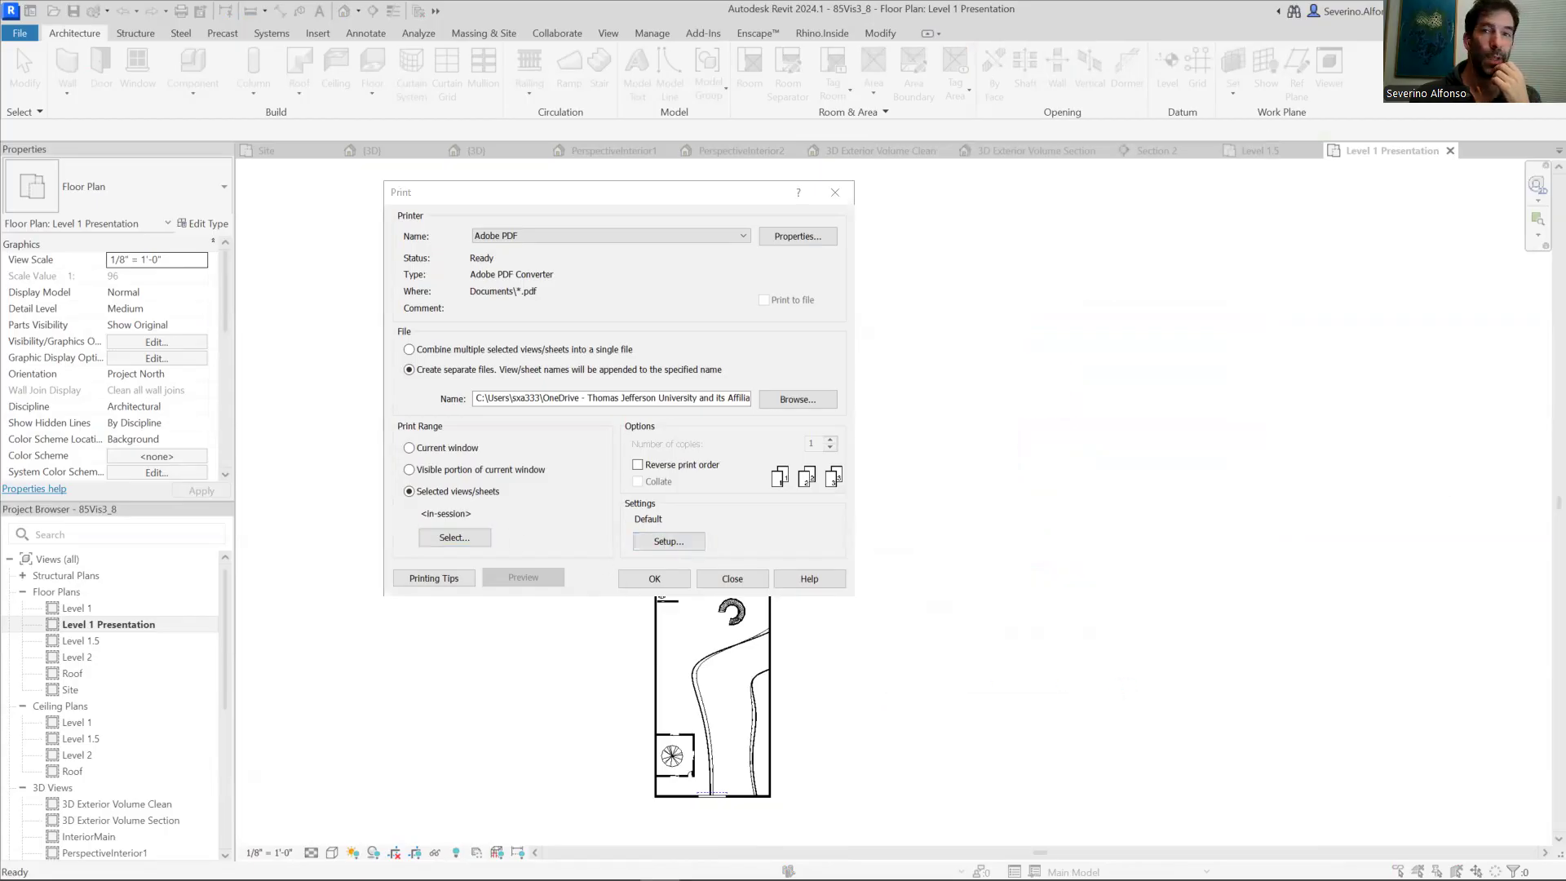
click(961, 207)
click(995, 206)
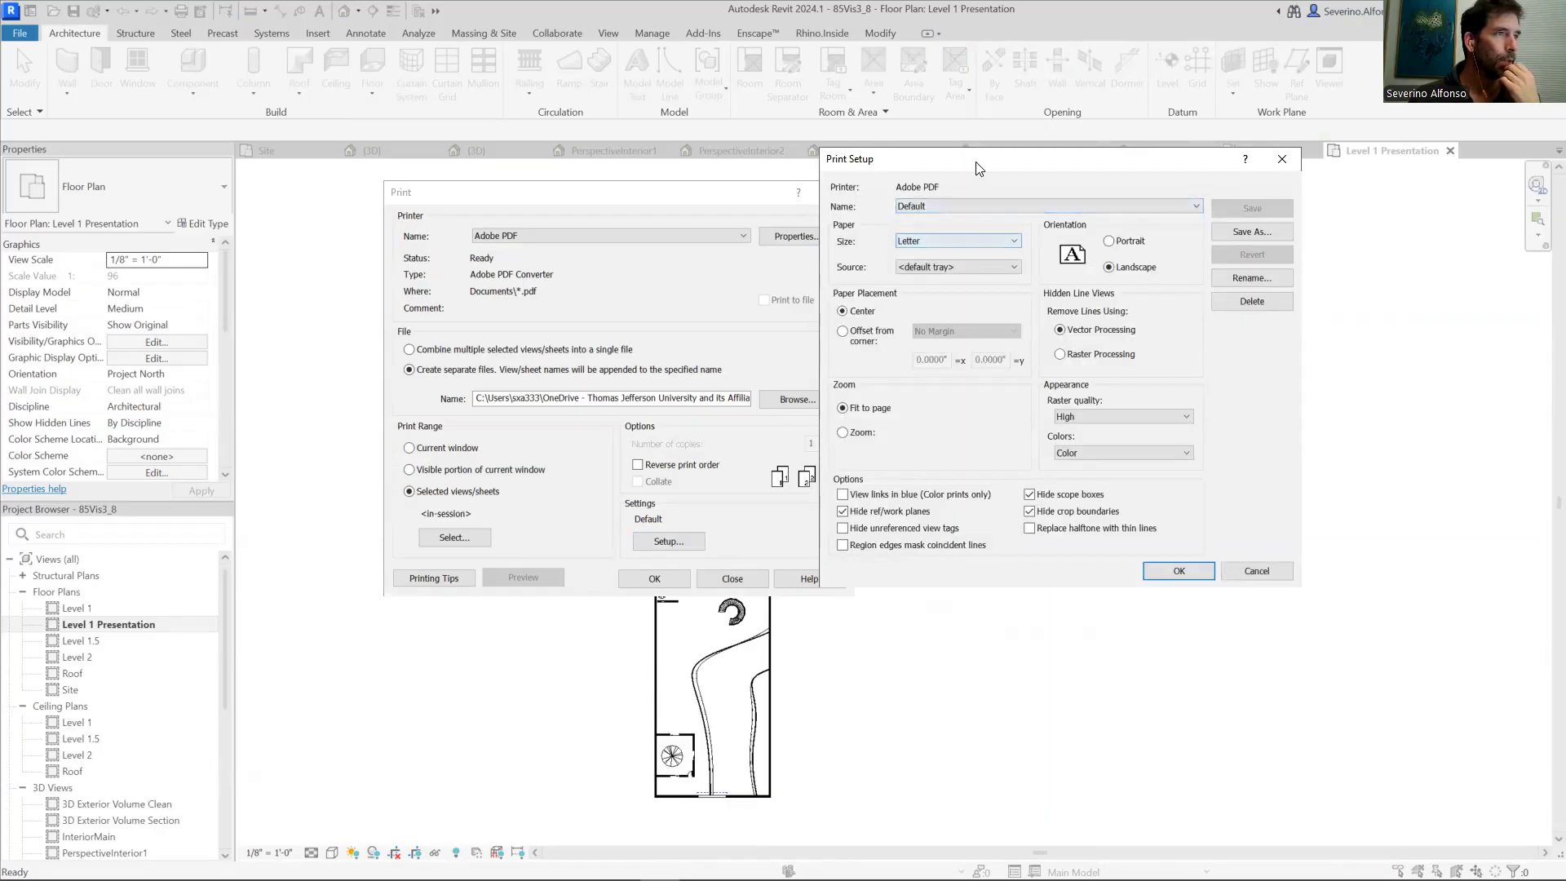
drag(970, 160, 1031, 190)
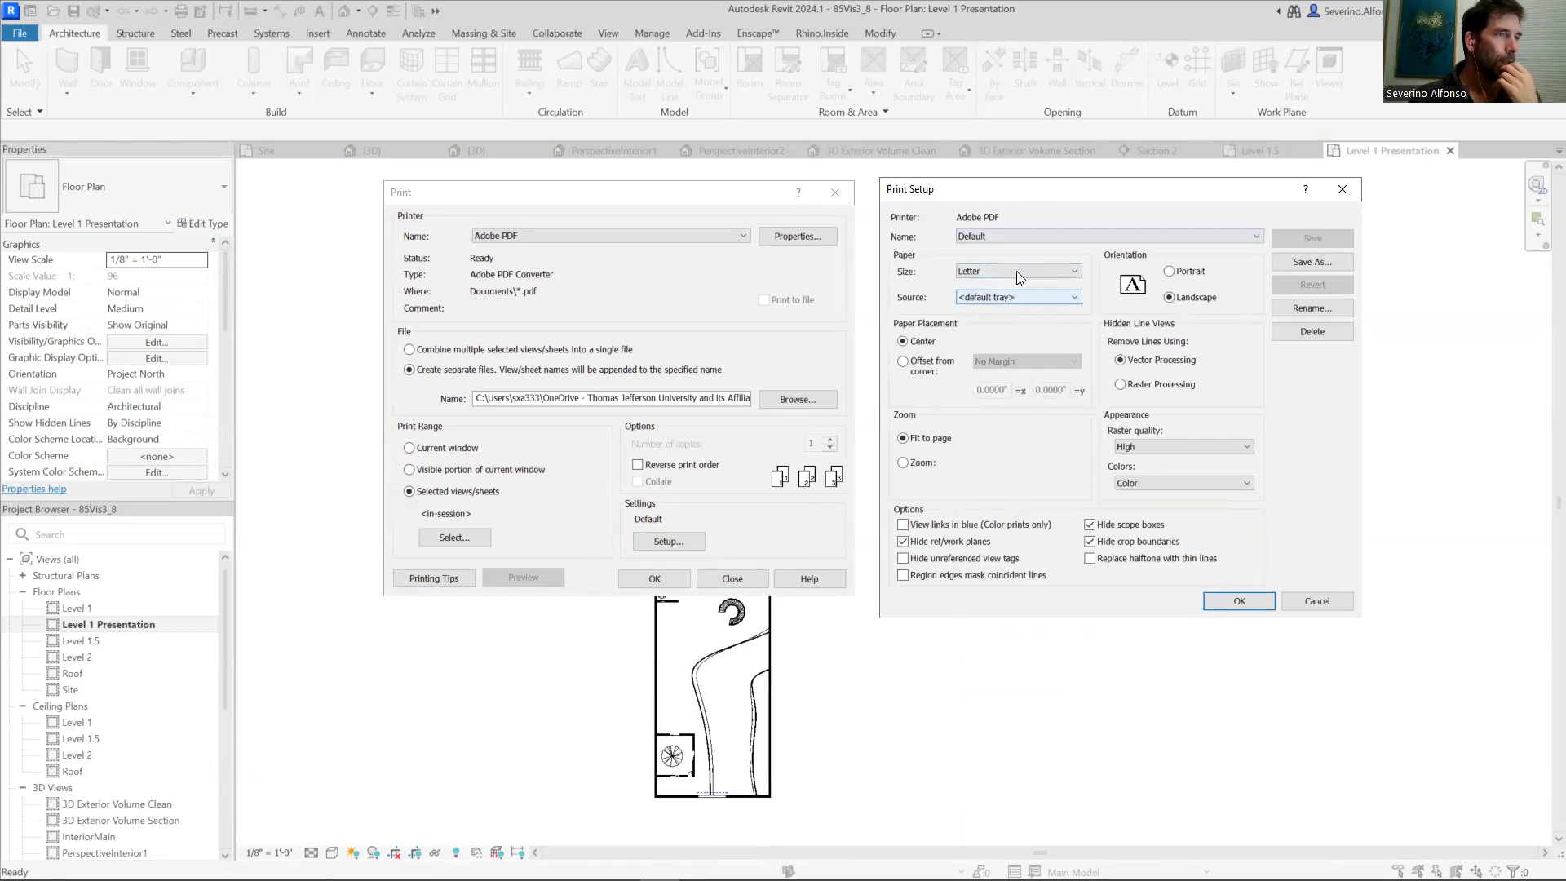
click(901, 364)
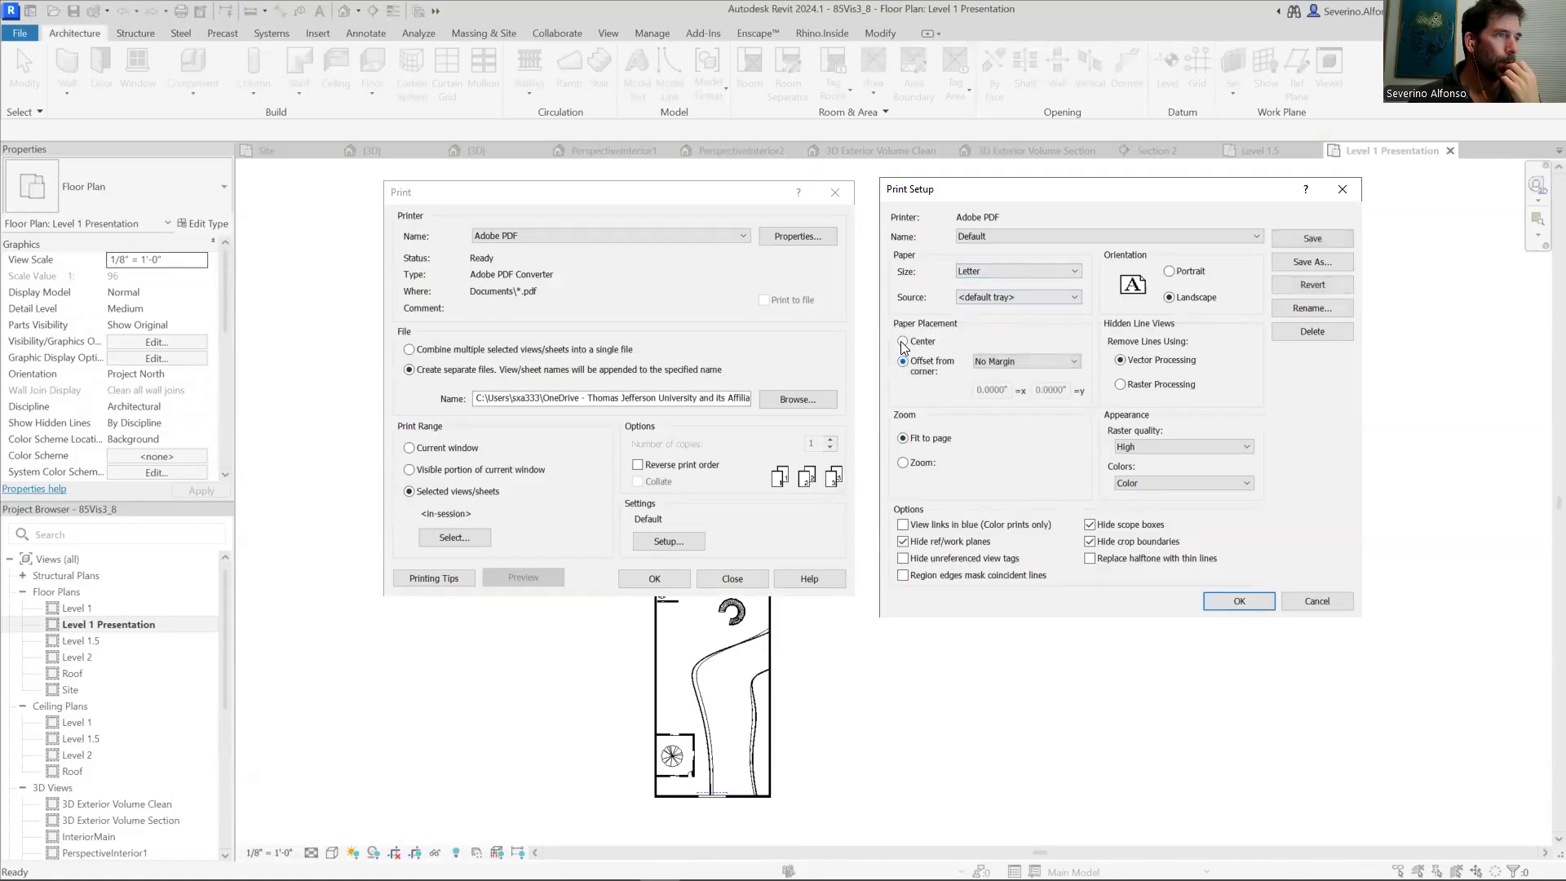
click(903, 341)
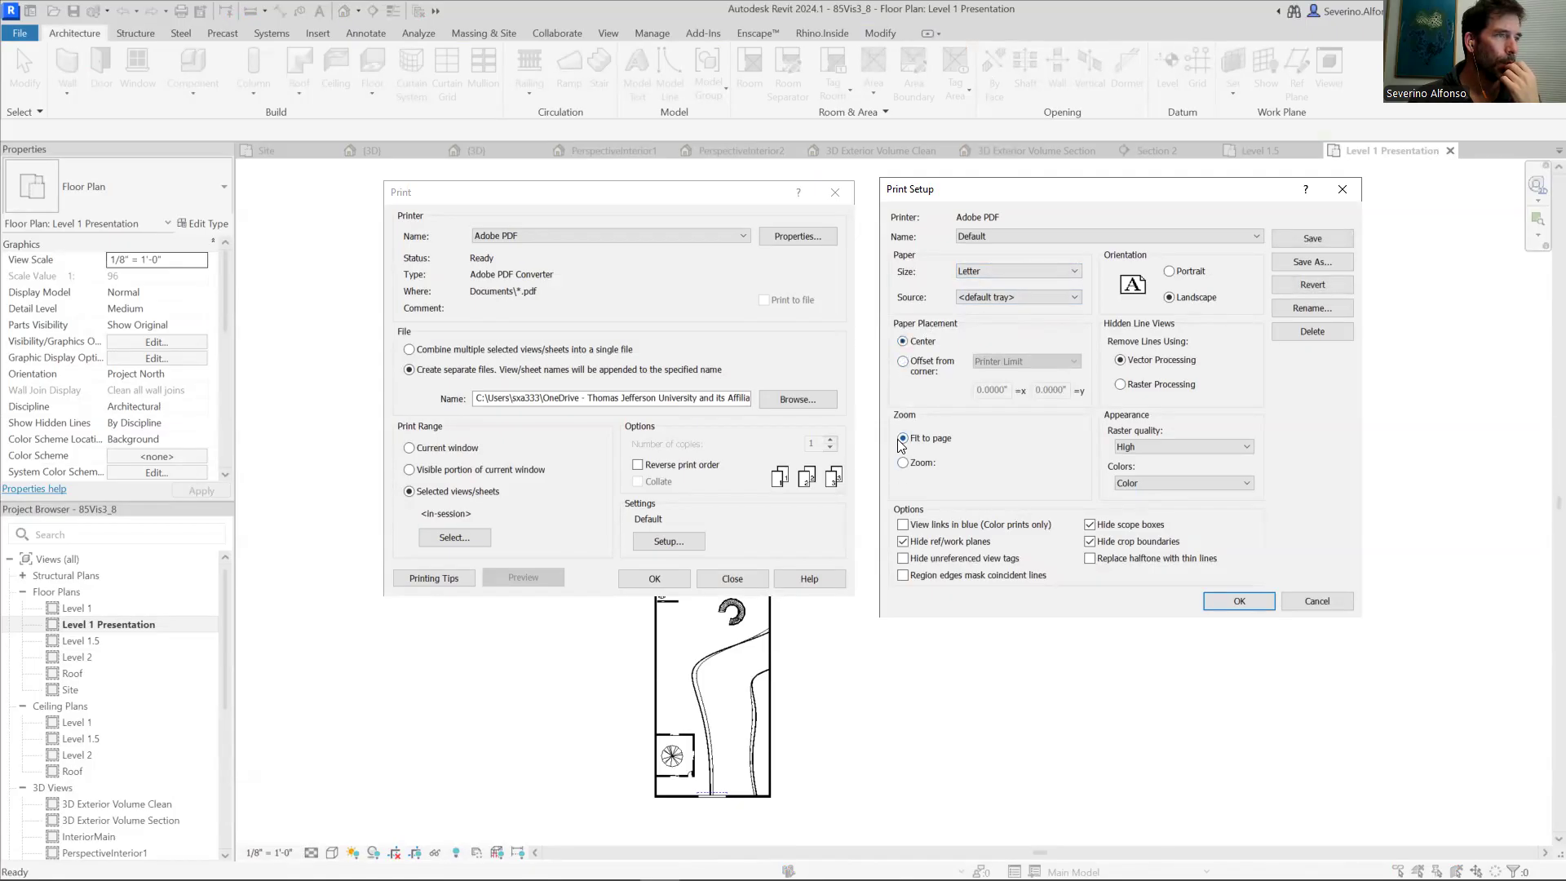
click(902, 463)
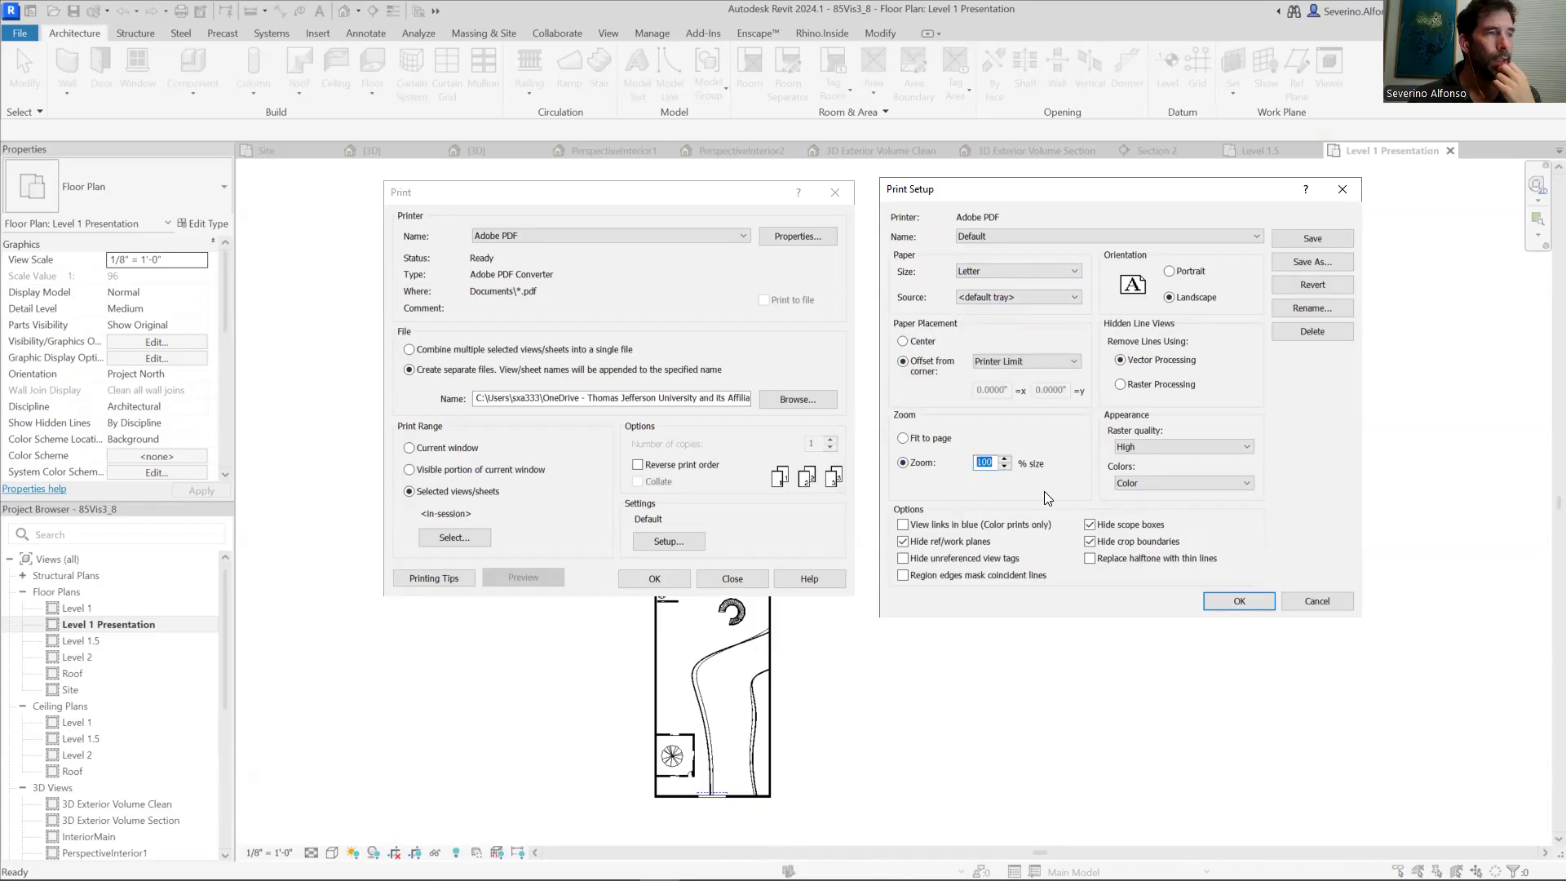
click(908, 341)
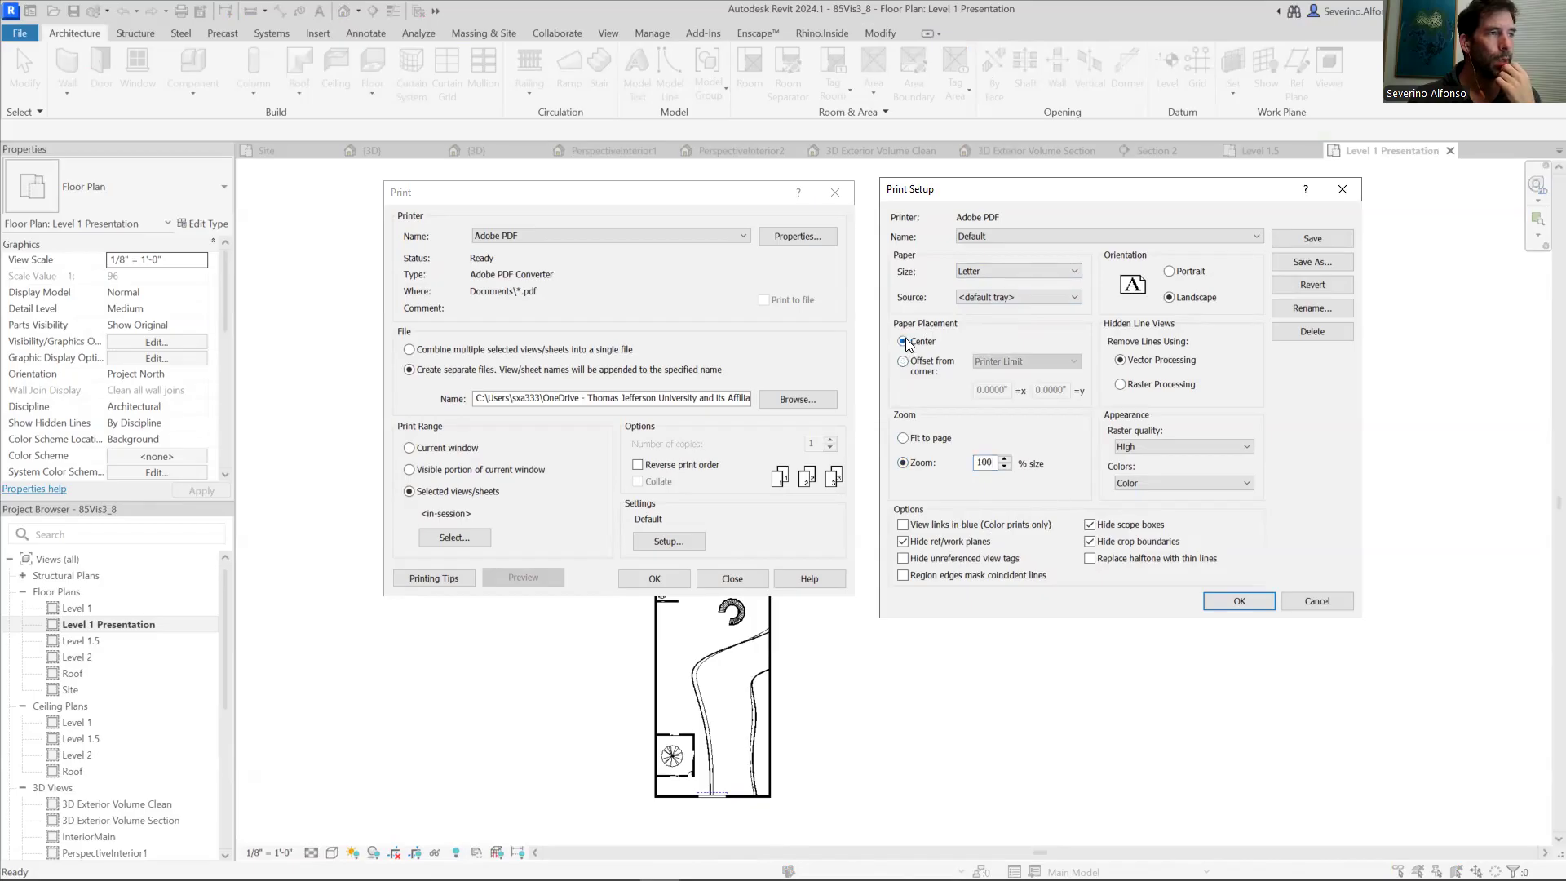
click(1236, 602)
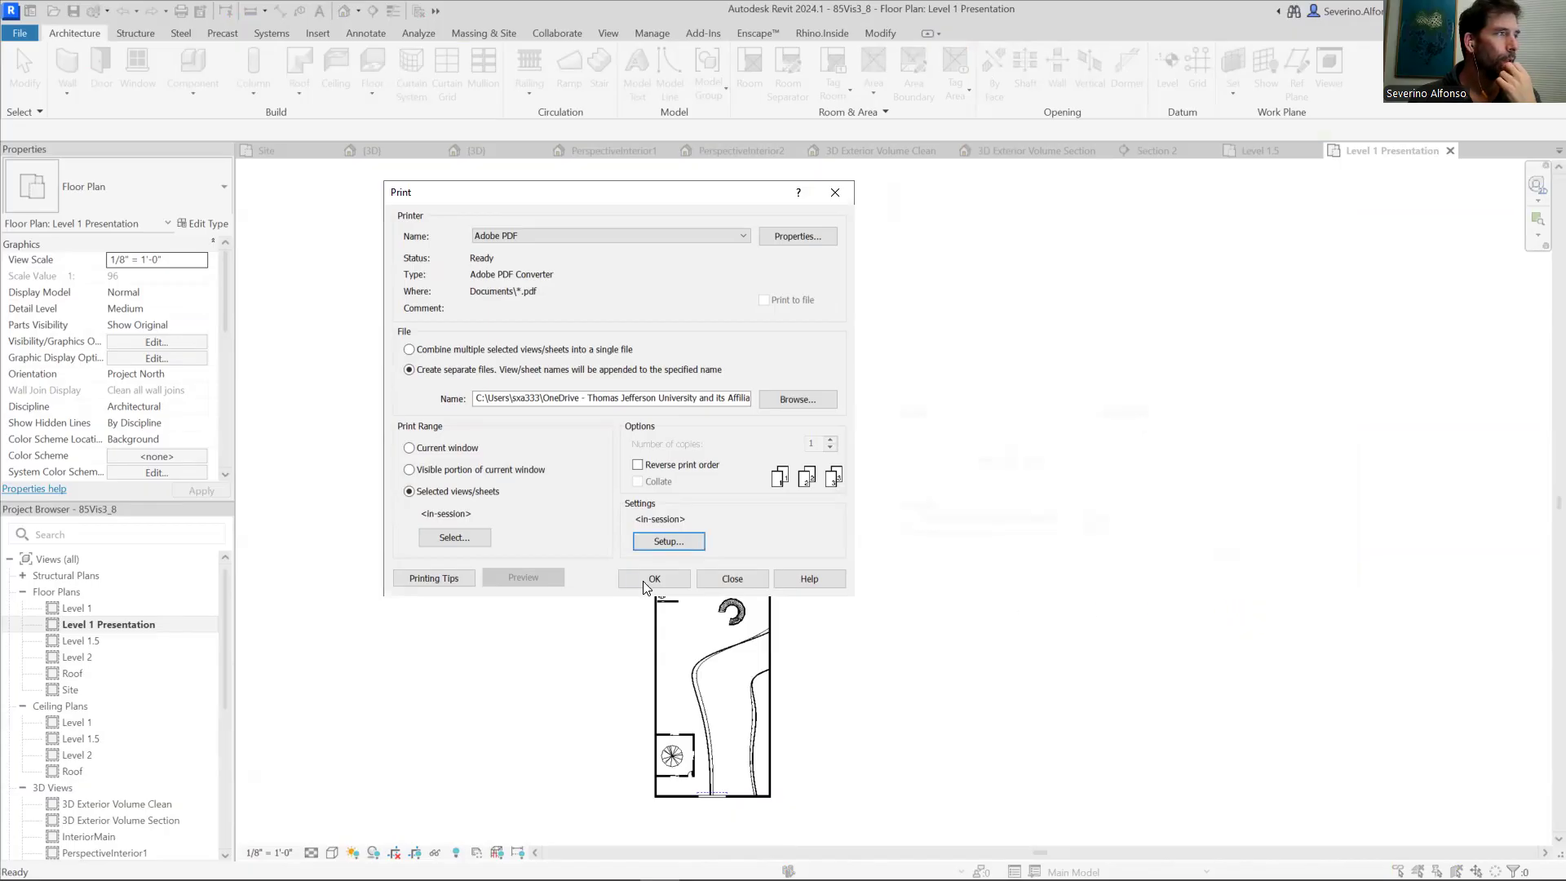
Step: Start printing the selected views to Adobe PDF and agree to create them as separate files
drag(653, 200, 798, 194)
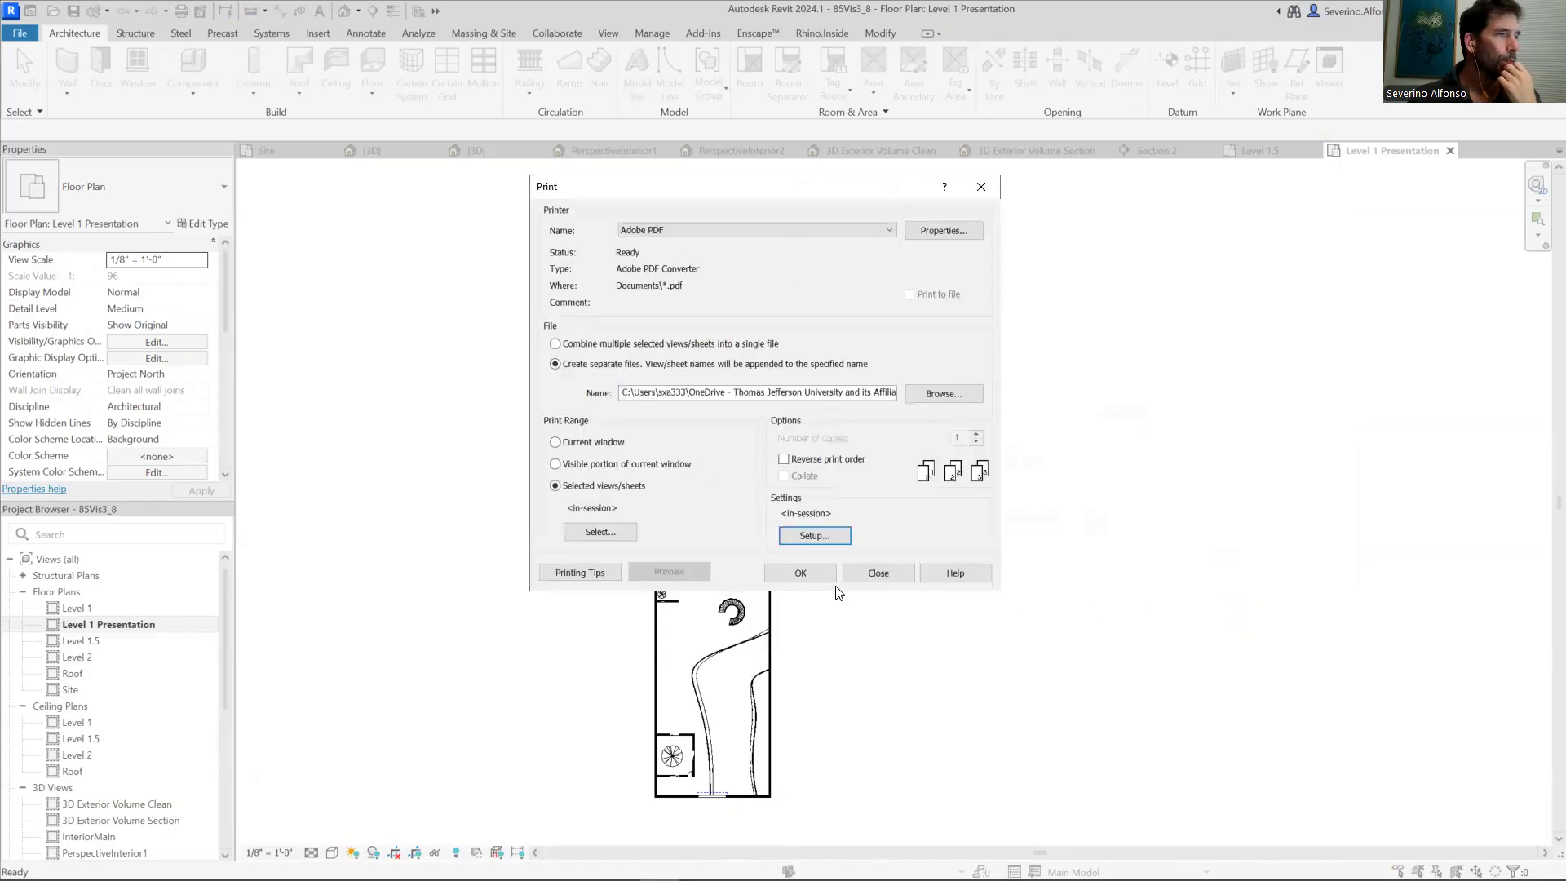
click(812, 572)
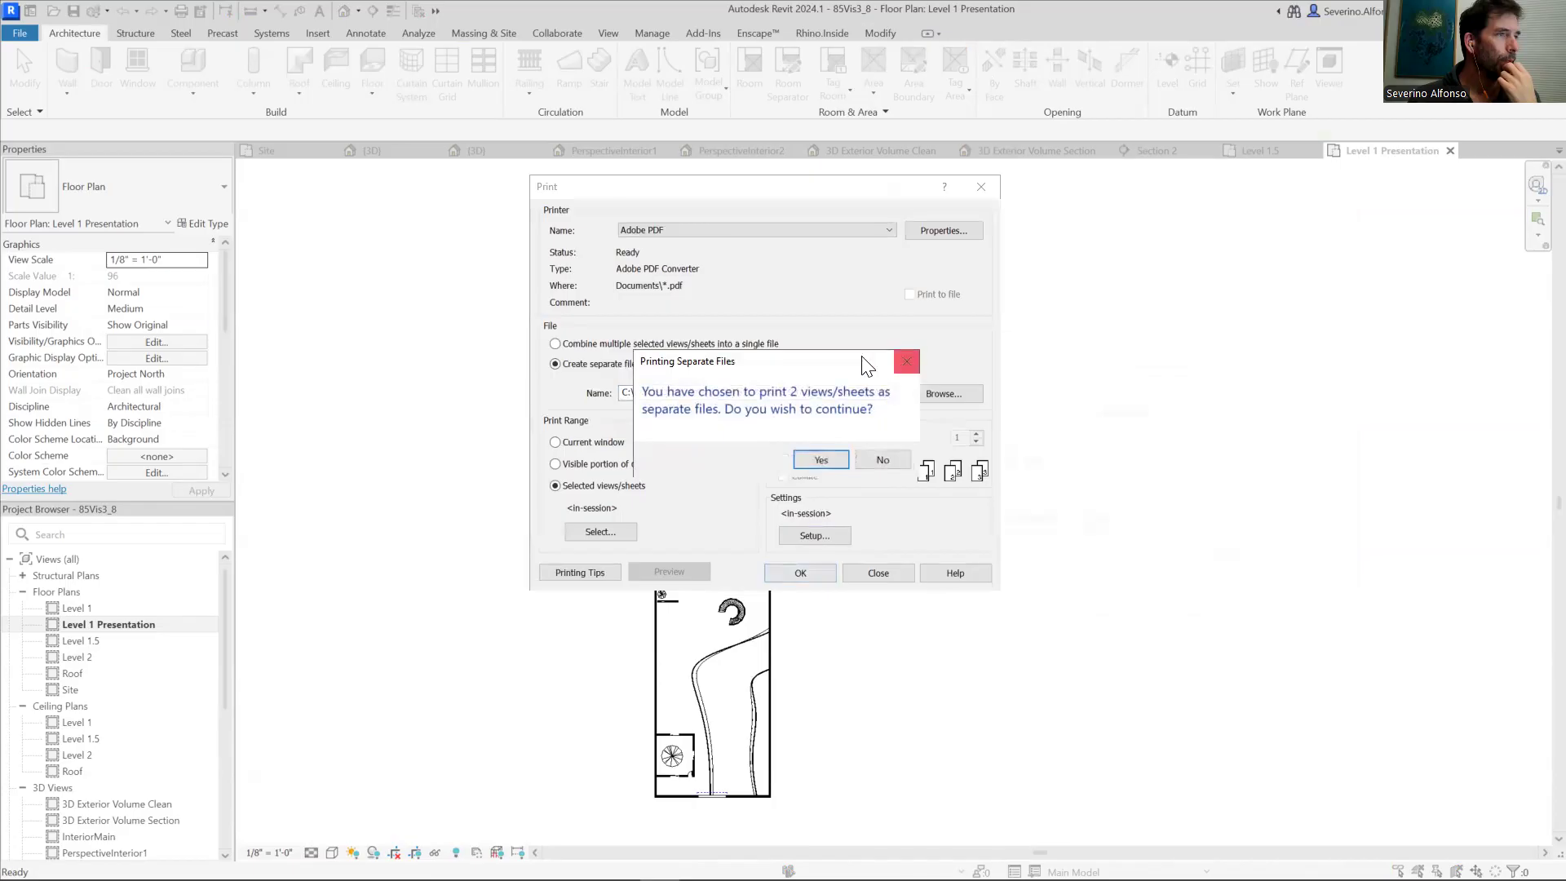
drag(848, 361, 548, 245)
key(Return)
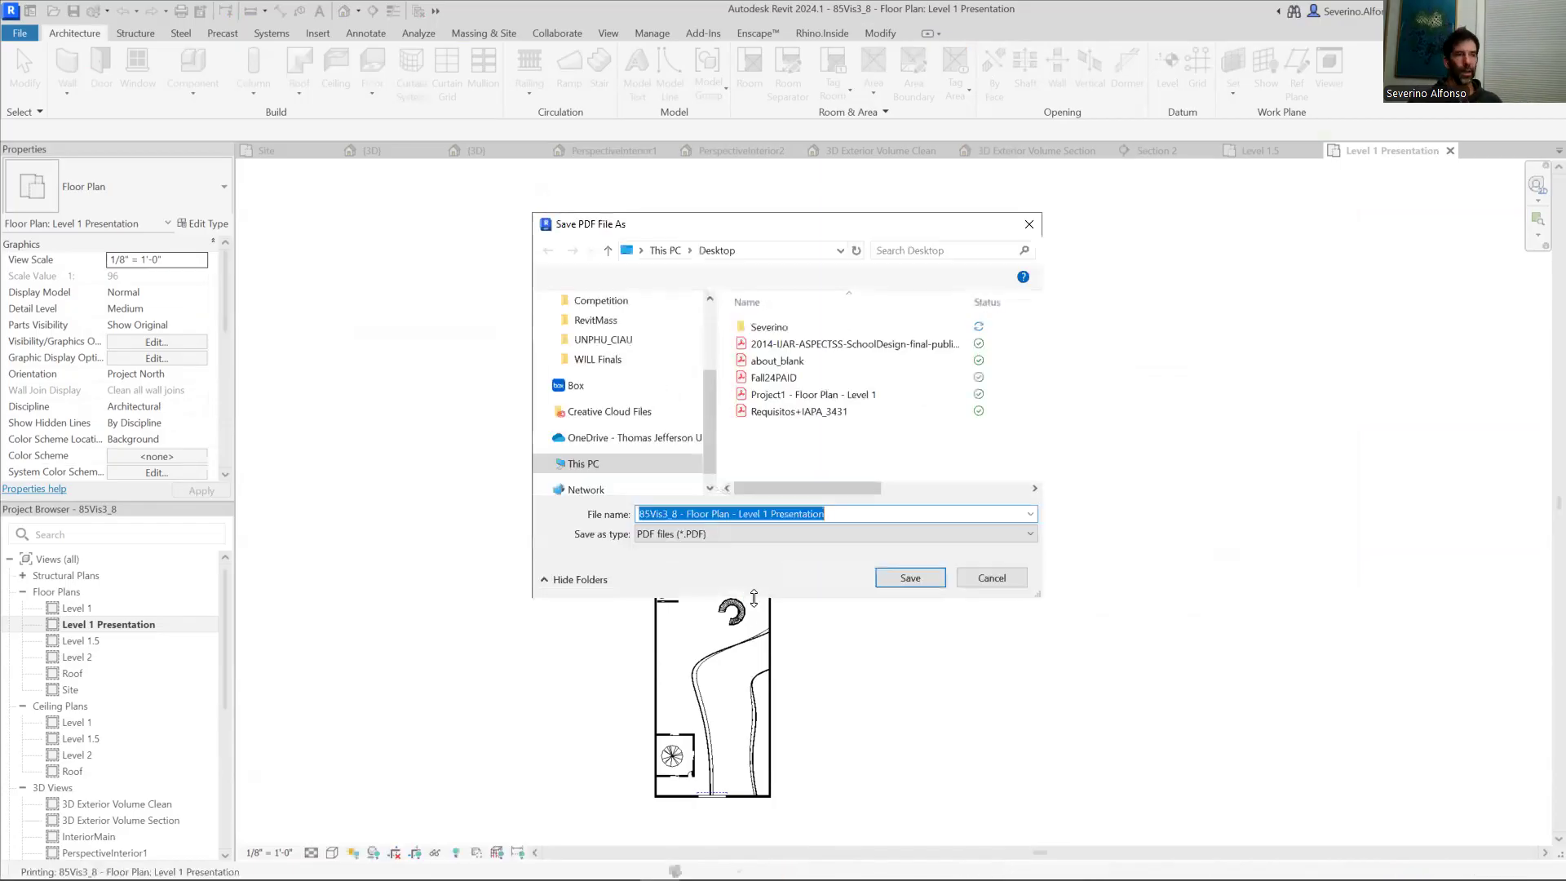
Step: Set the PDF save location to the Revit Tutorial folder inside 11_FALL24 > V3
scroll(718, 338, up, 3)
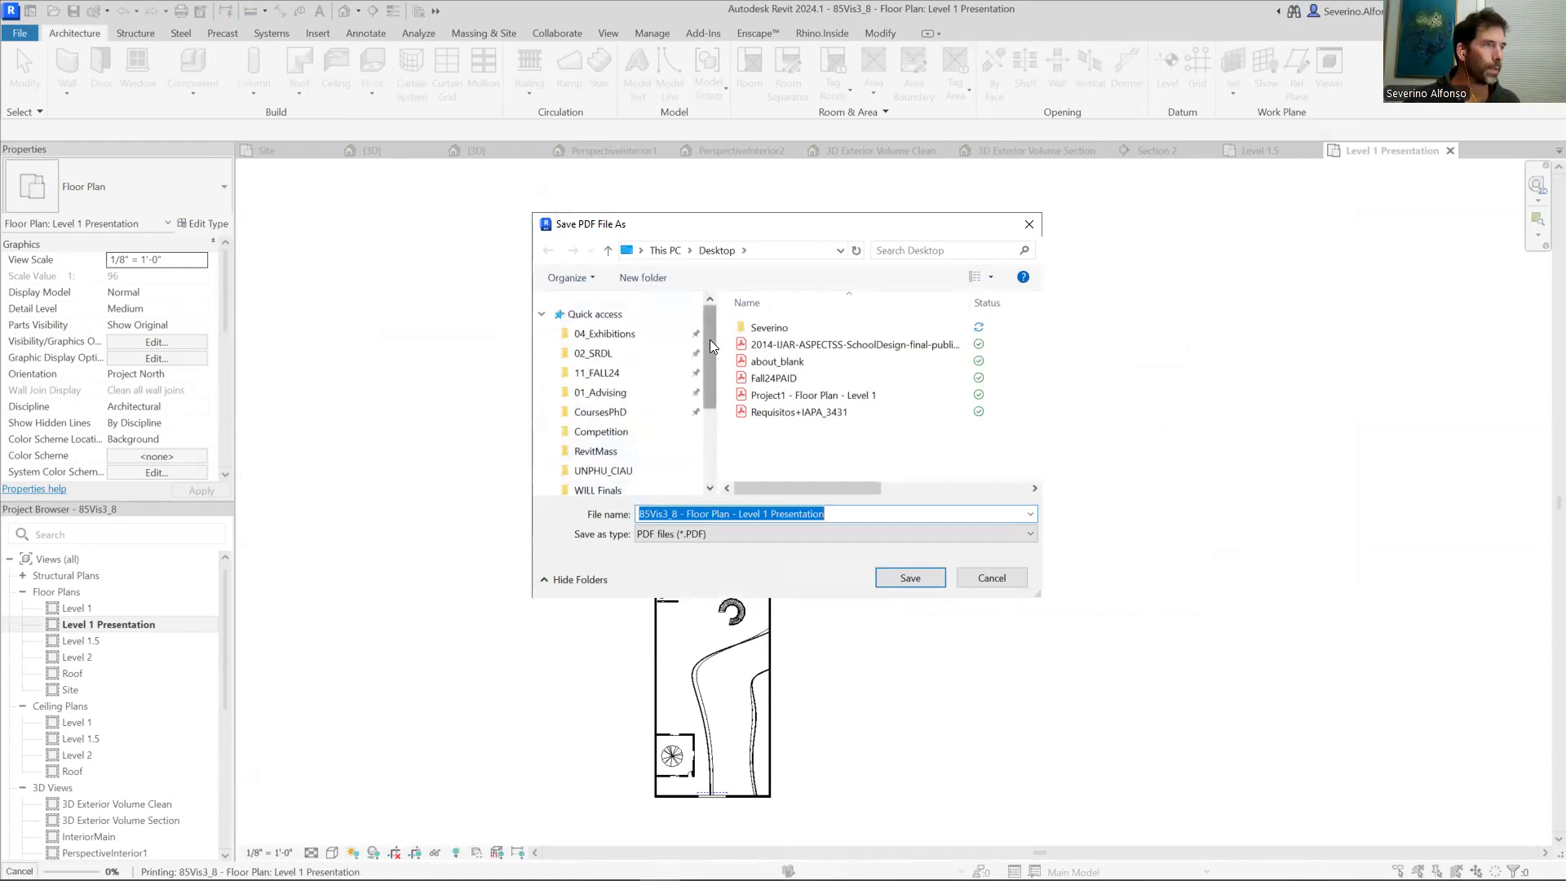
click(597, 373)
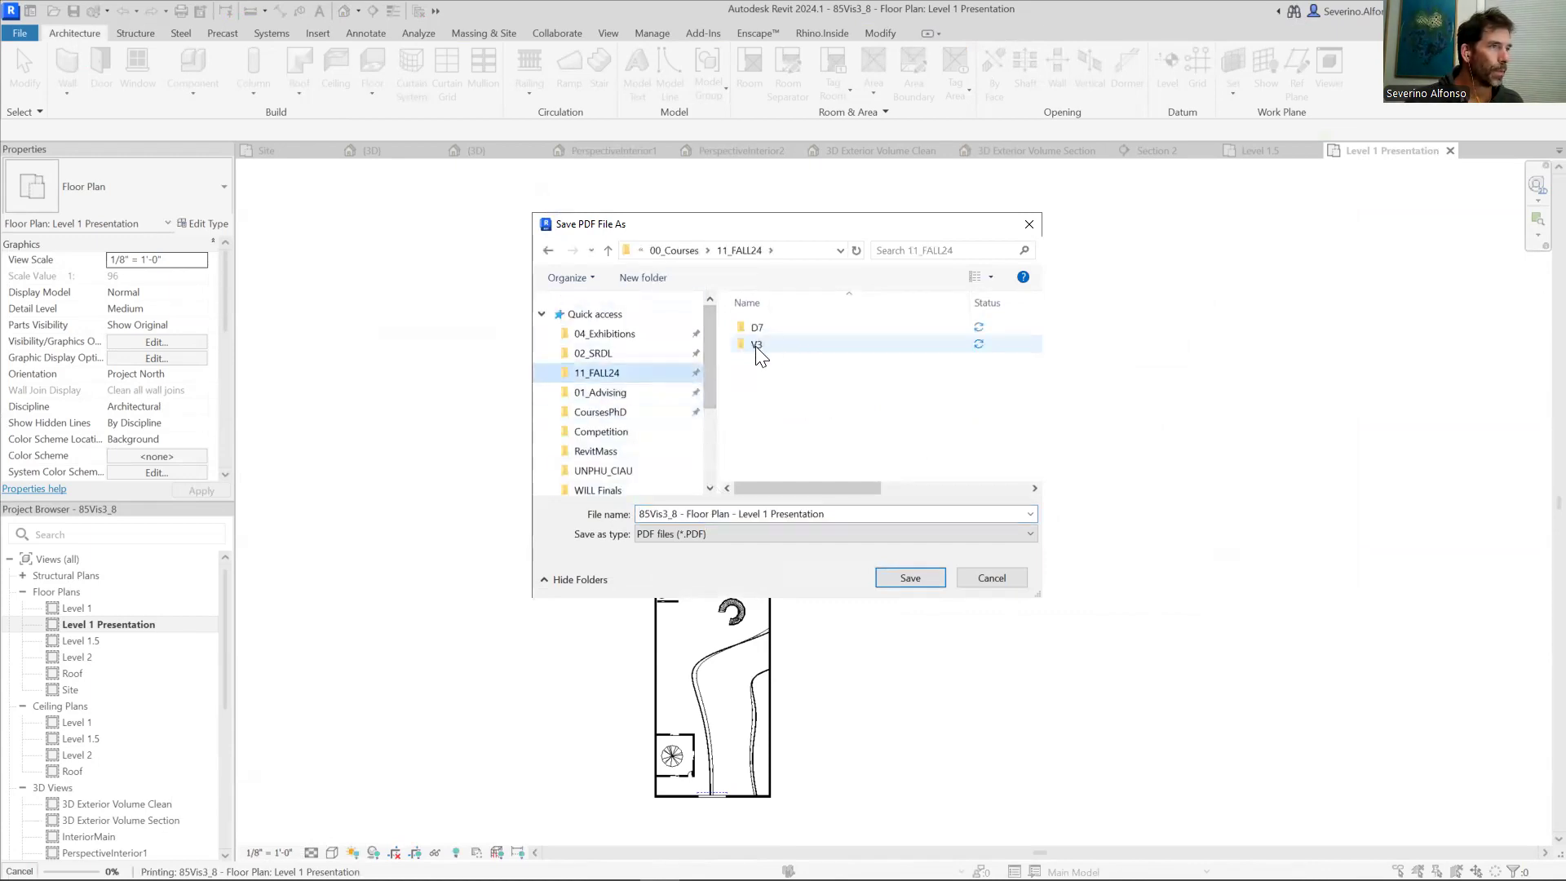
double_click(757, 348)
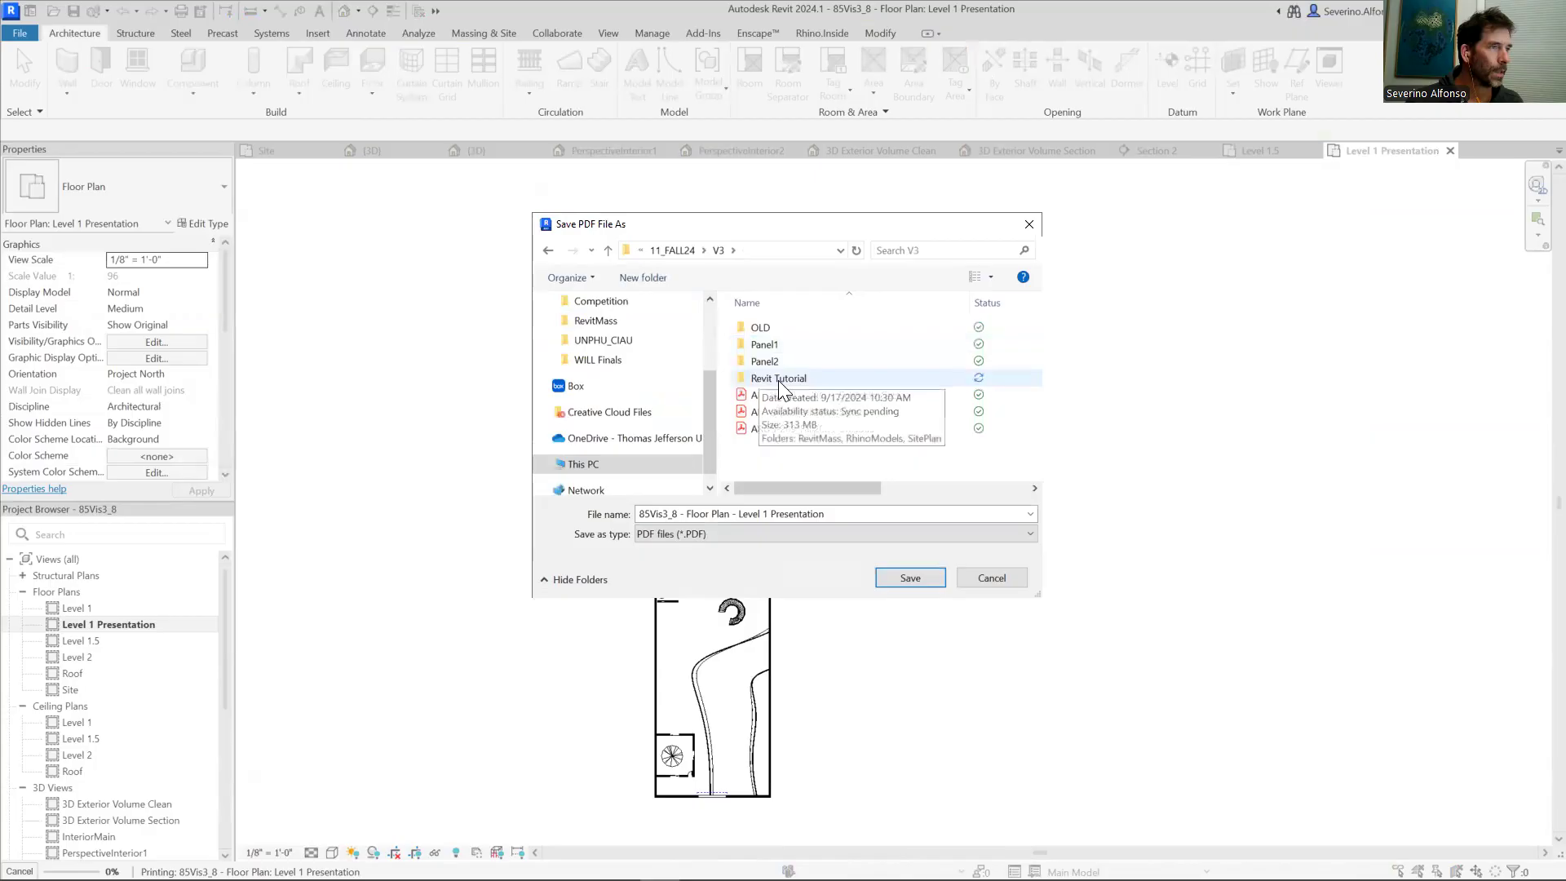
double_click(778, 380)
Step: Create a new folder named pdf files and save the floor plan and section PDFs in it under their proposed names
right_click(785, 420)
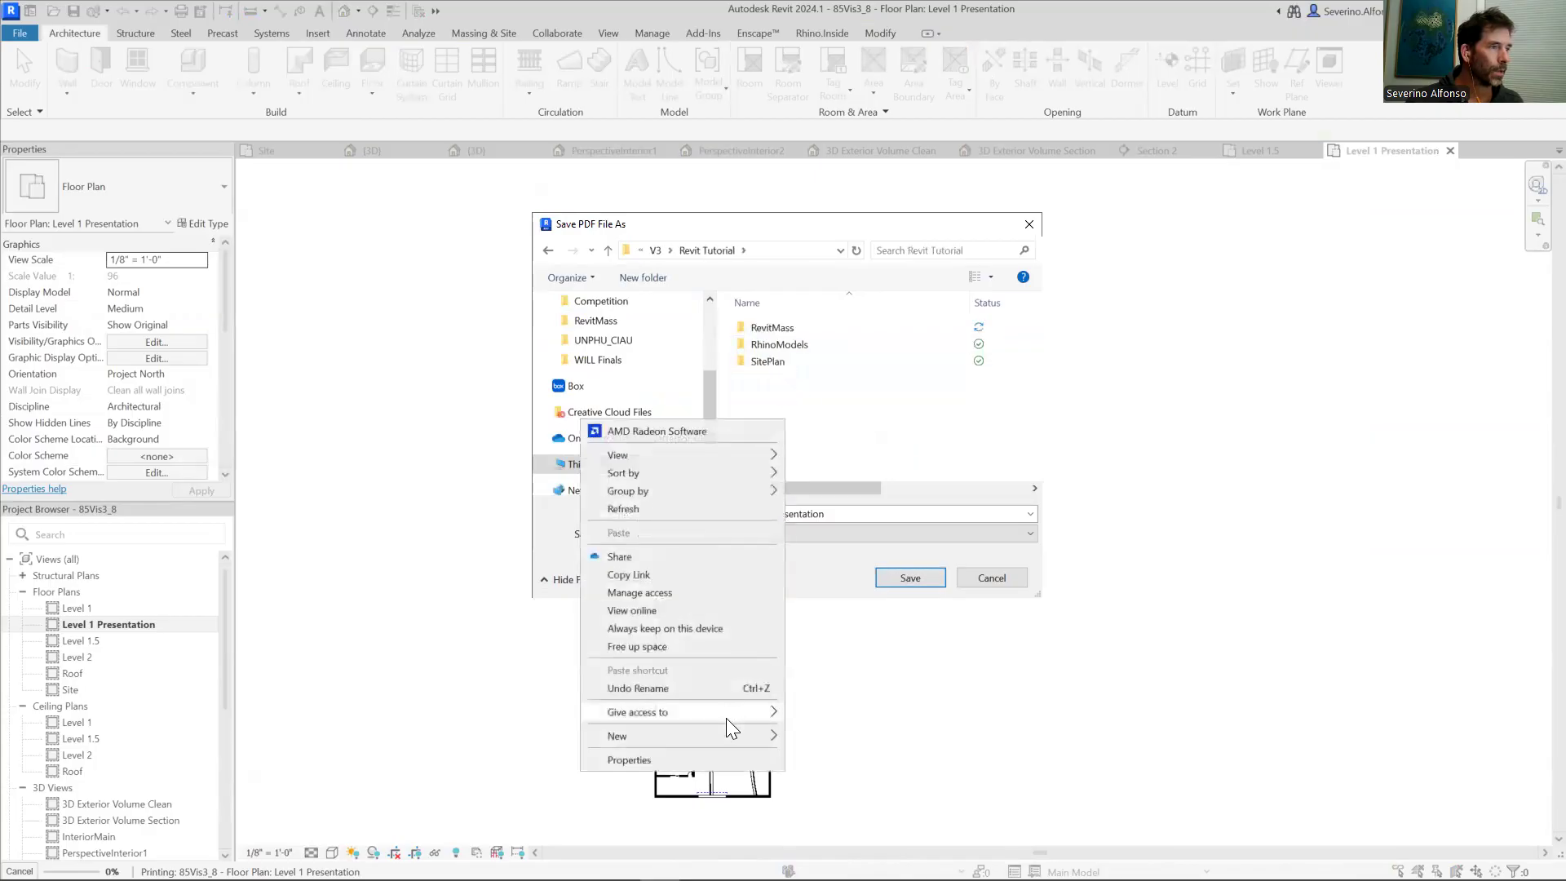
mouse_move(724, 737)
click(860, 518)
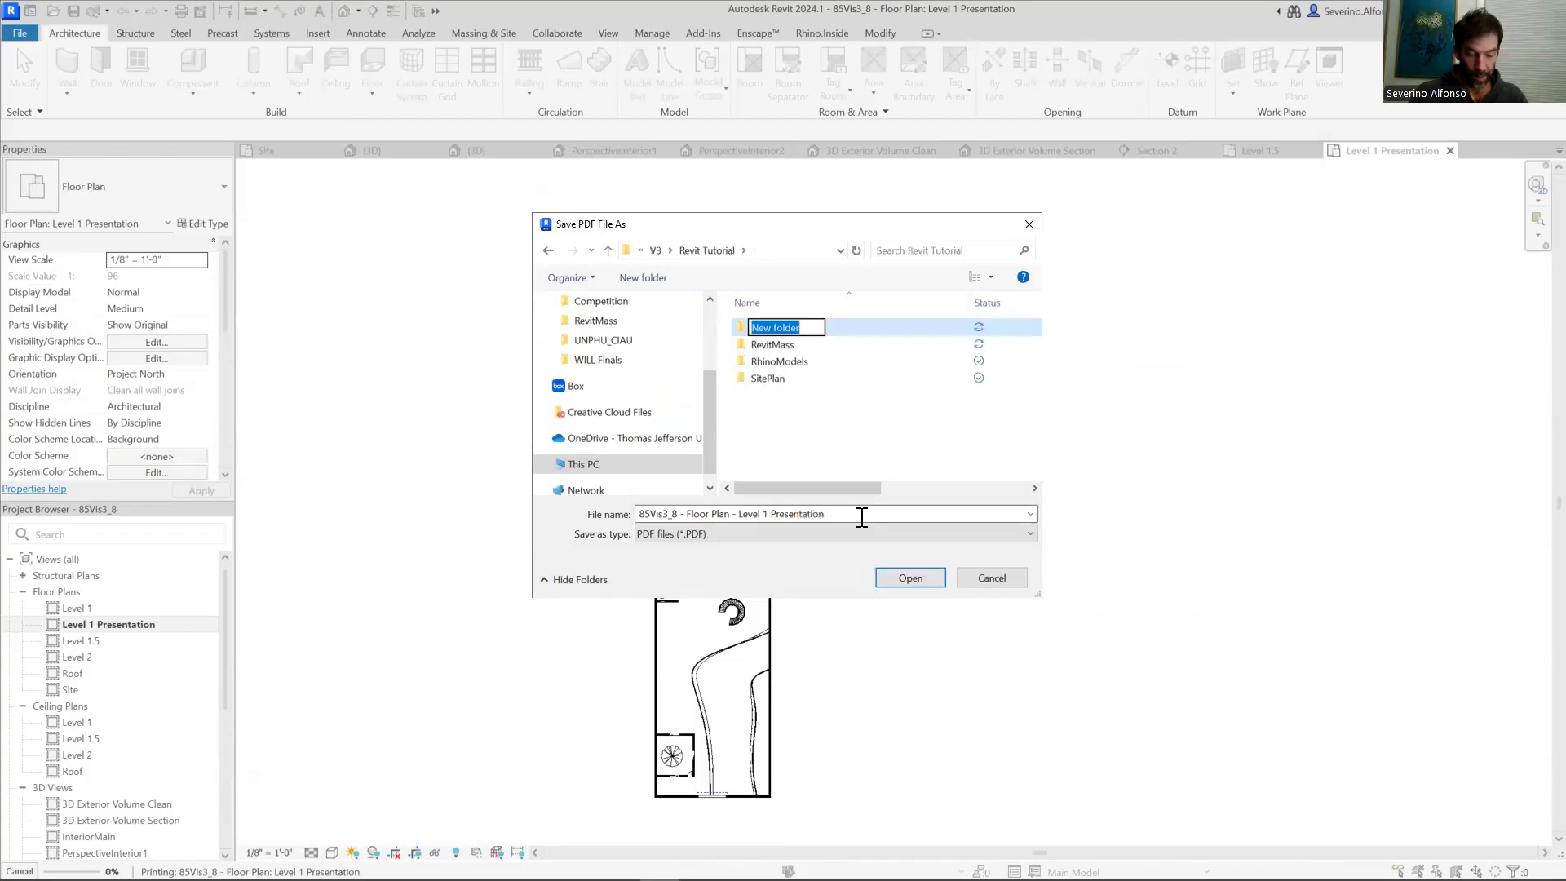
text(pdf file)
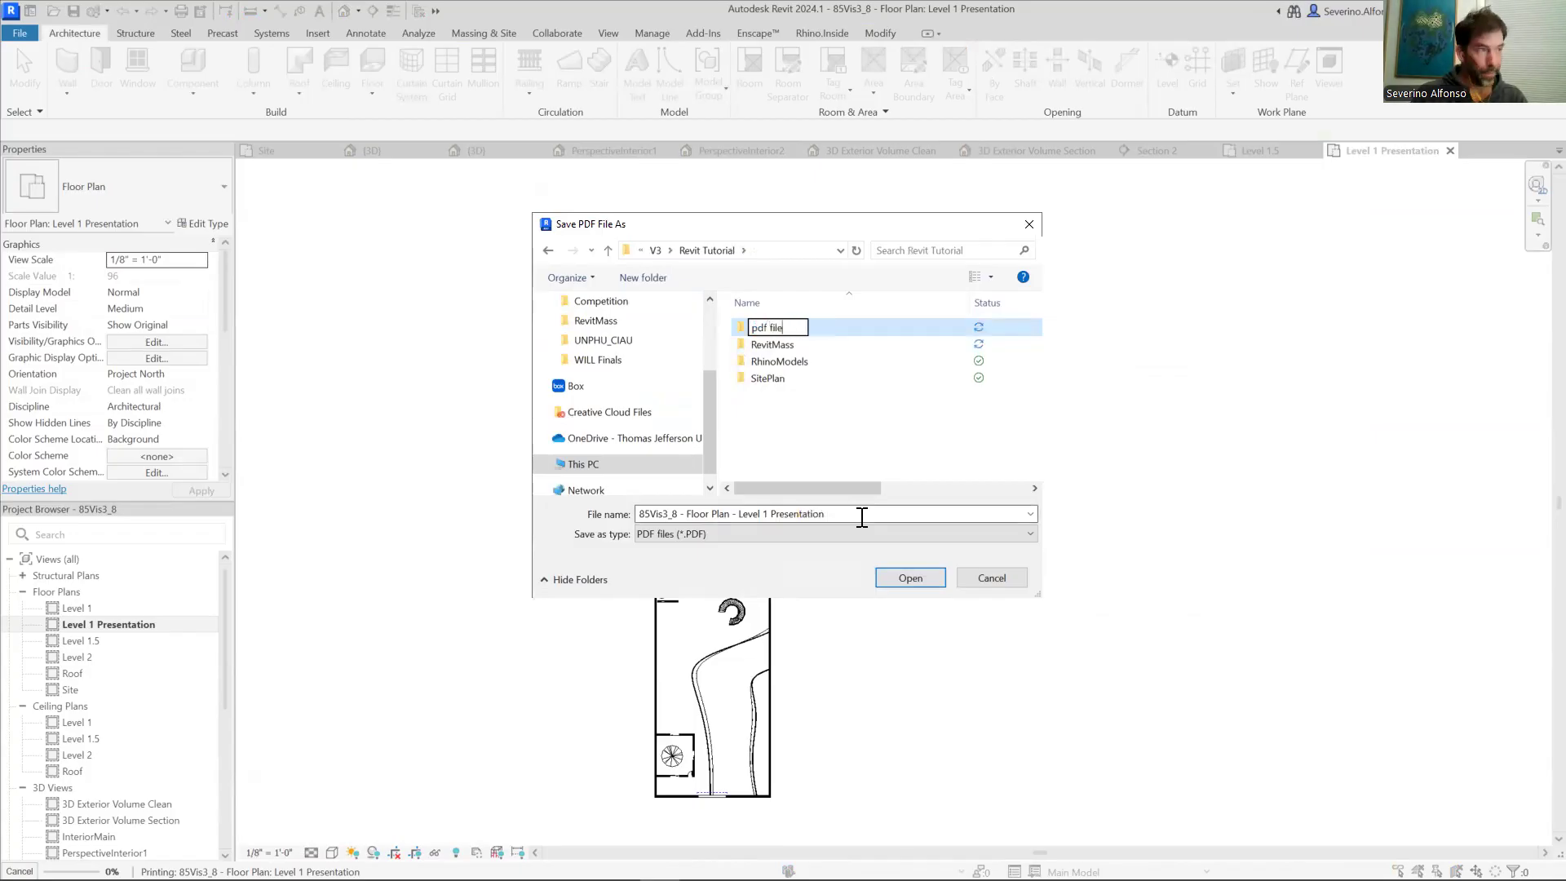
key(Return)
key(Return)
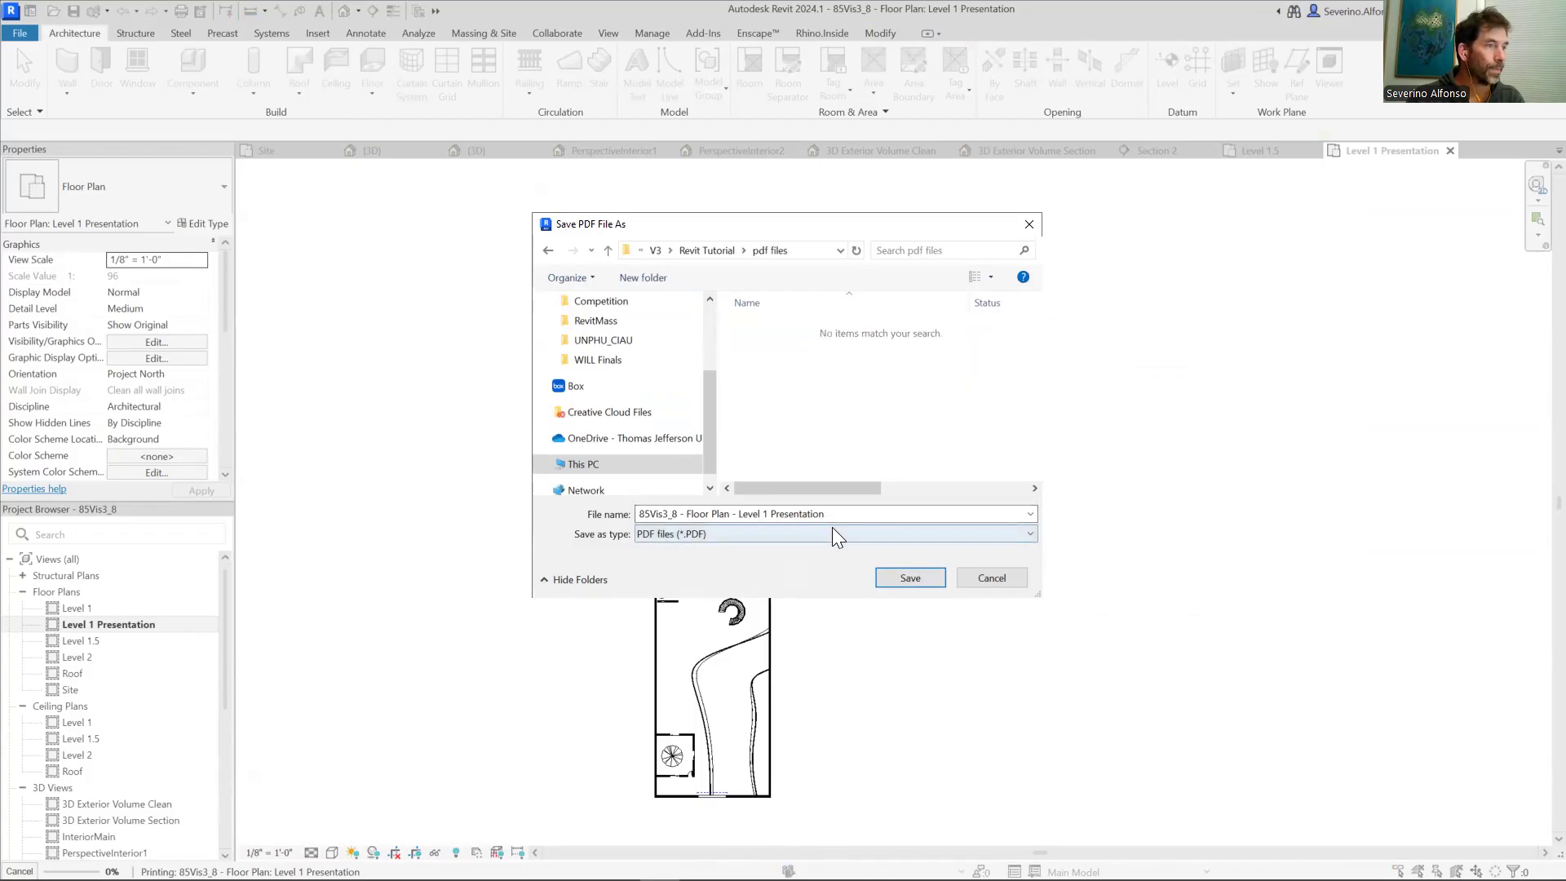
click(917, 577)
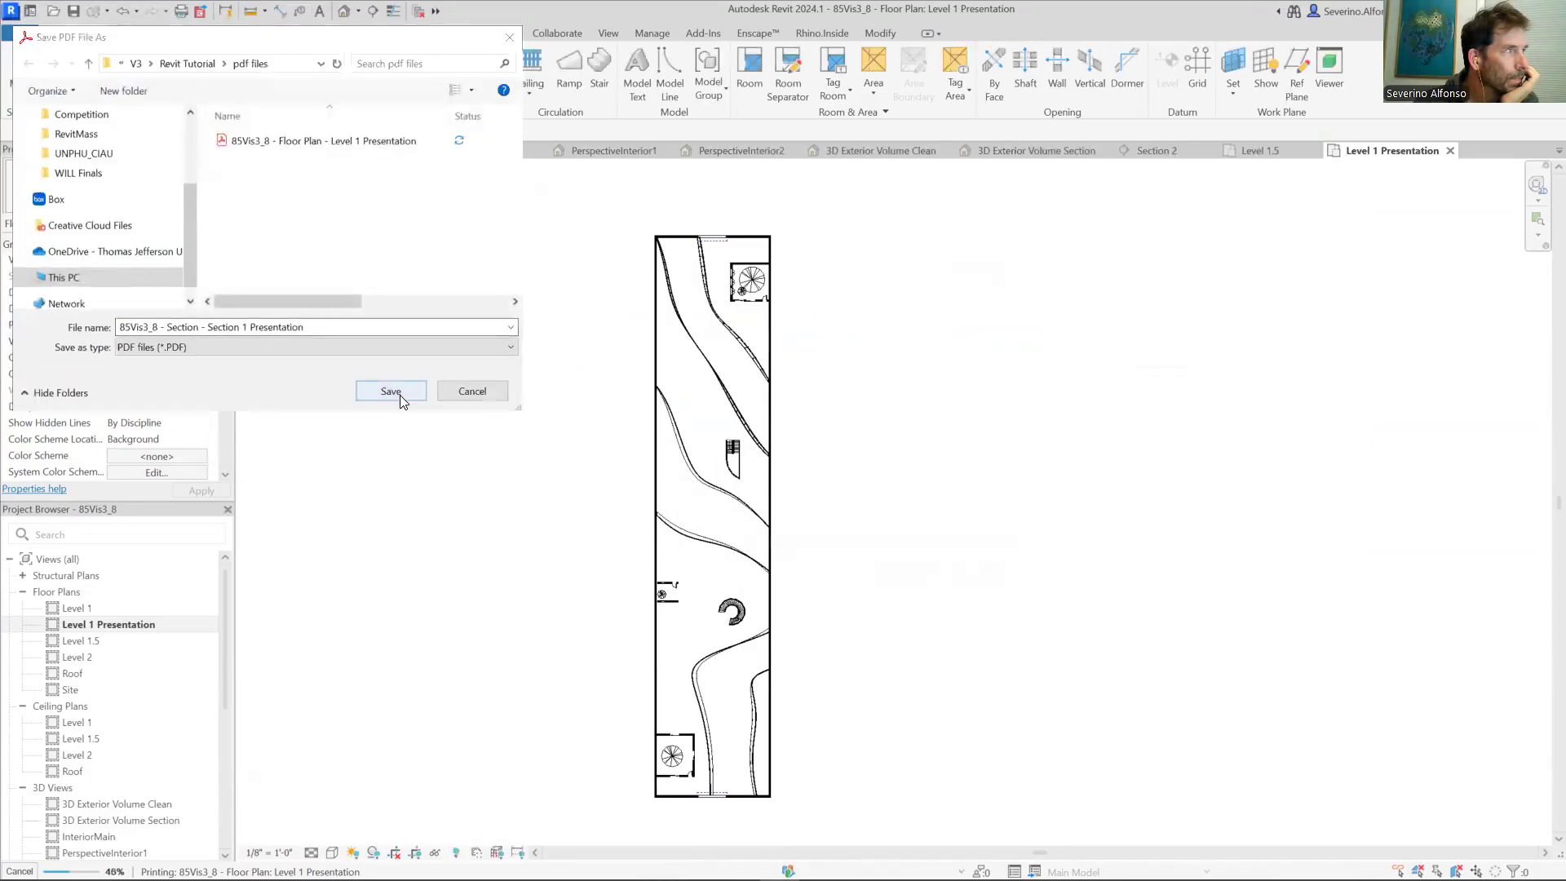
click(392, 391)
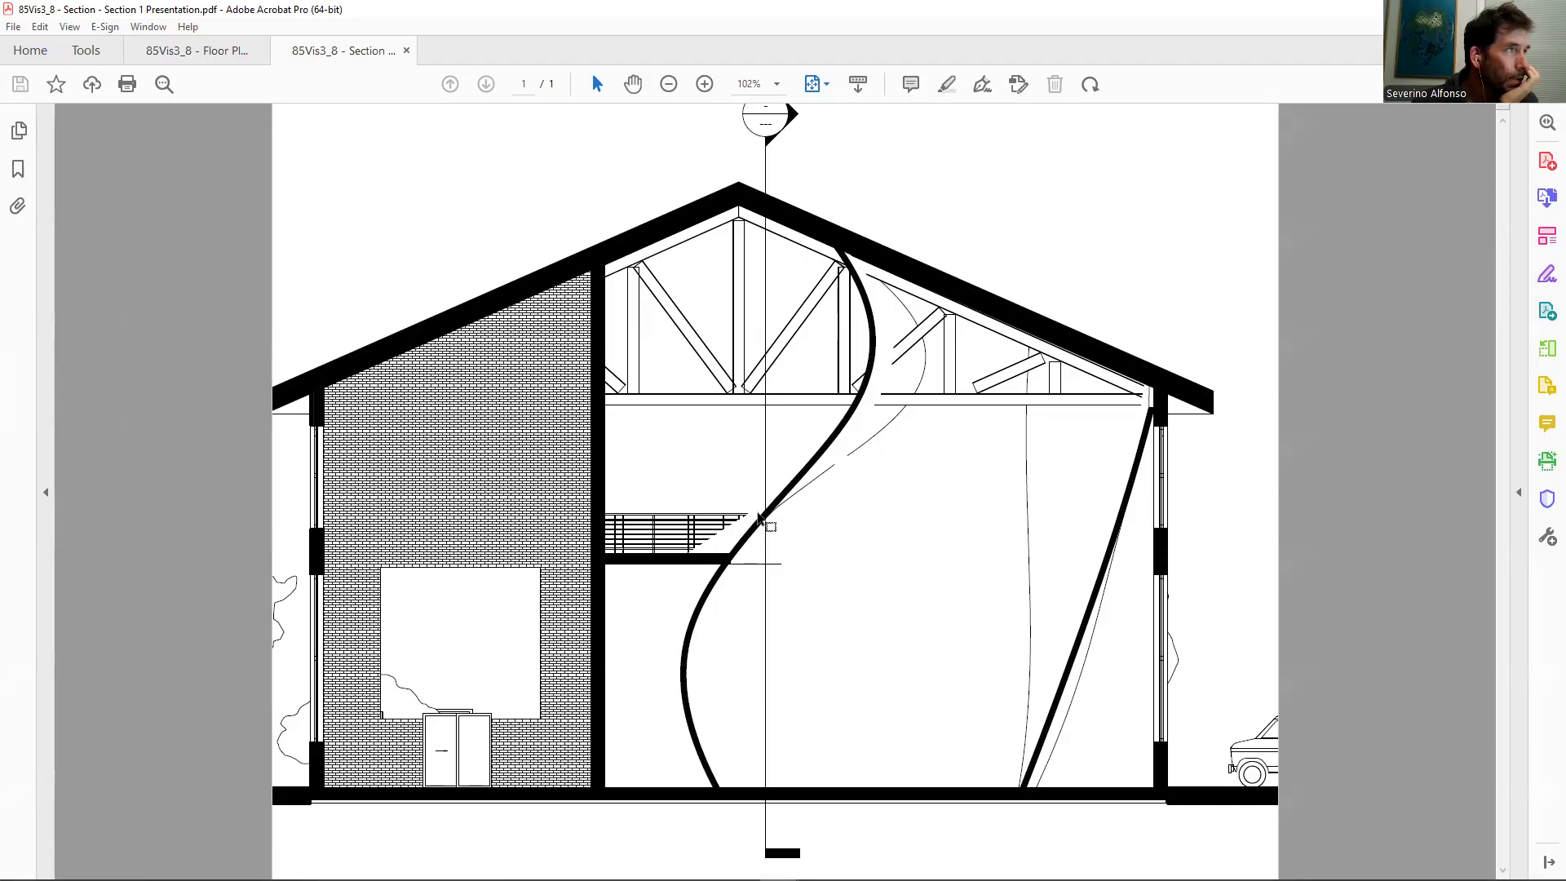
Step: Close the section and floor plan PDFs and exit Acrobat to return to the Revit model
click(407, 53)
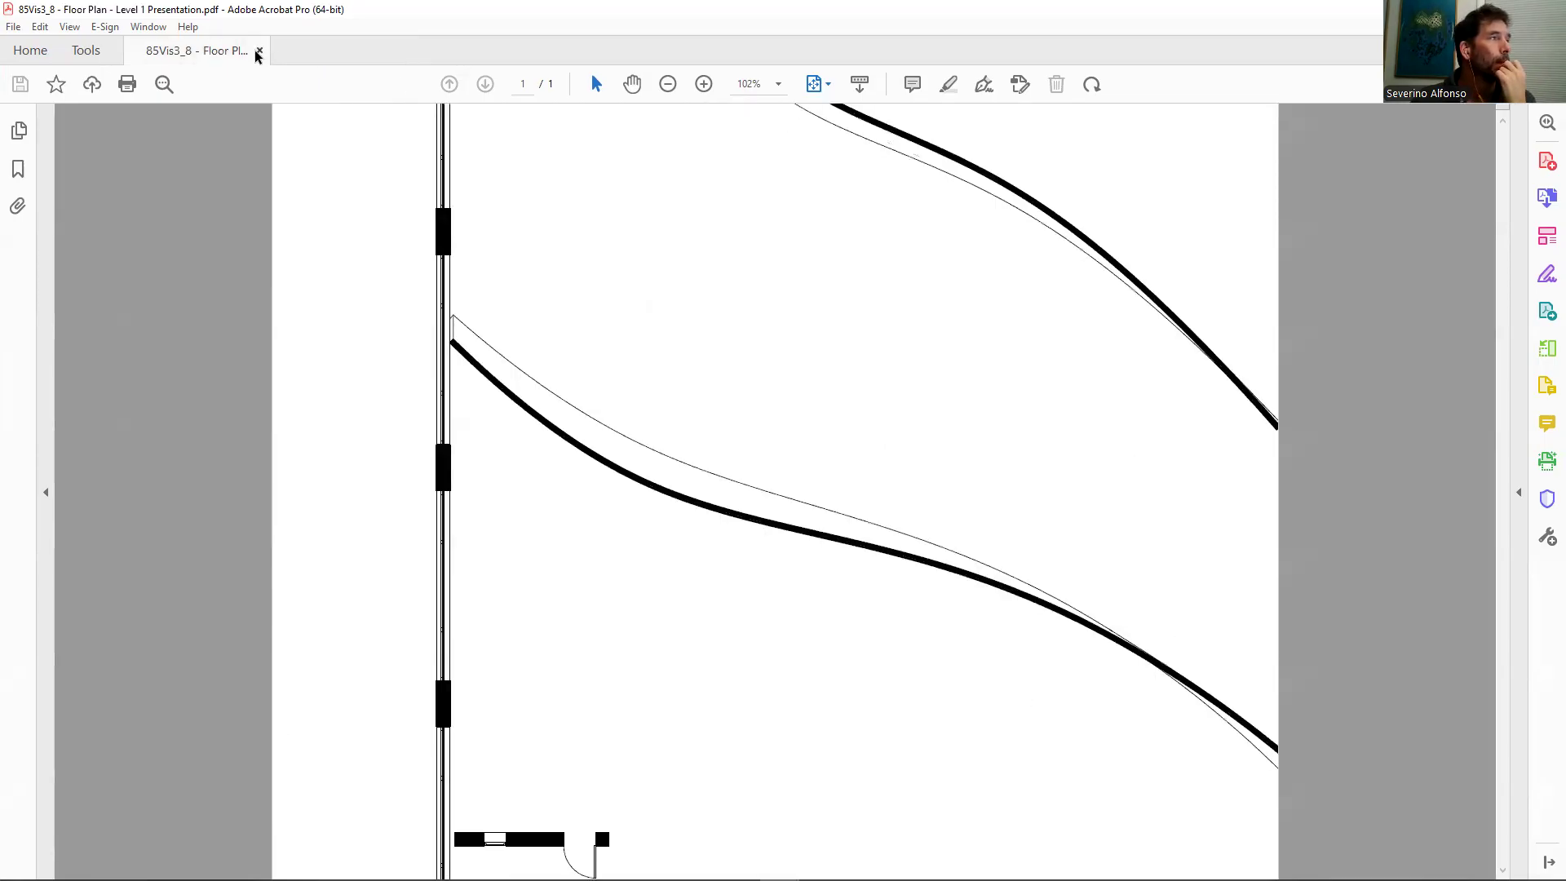
click(260, 53)
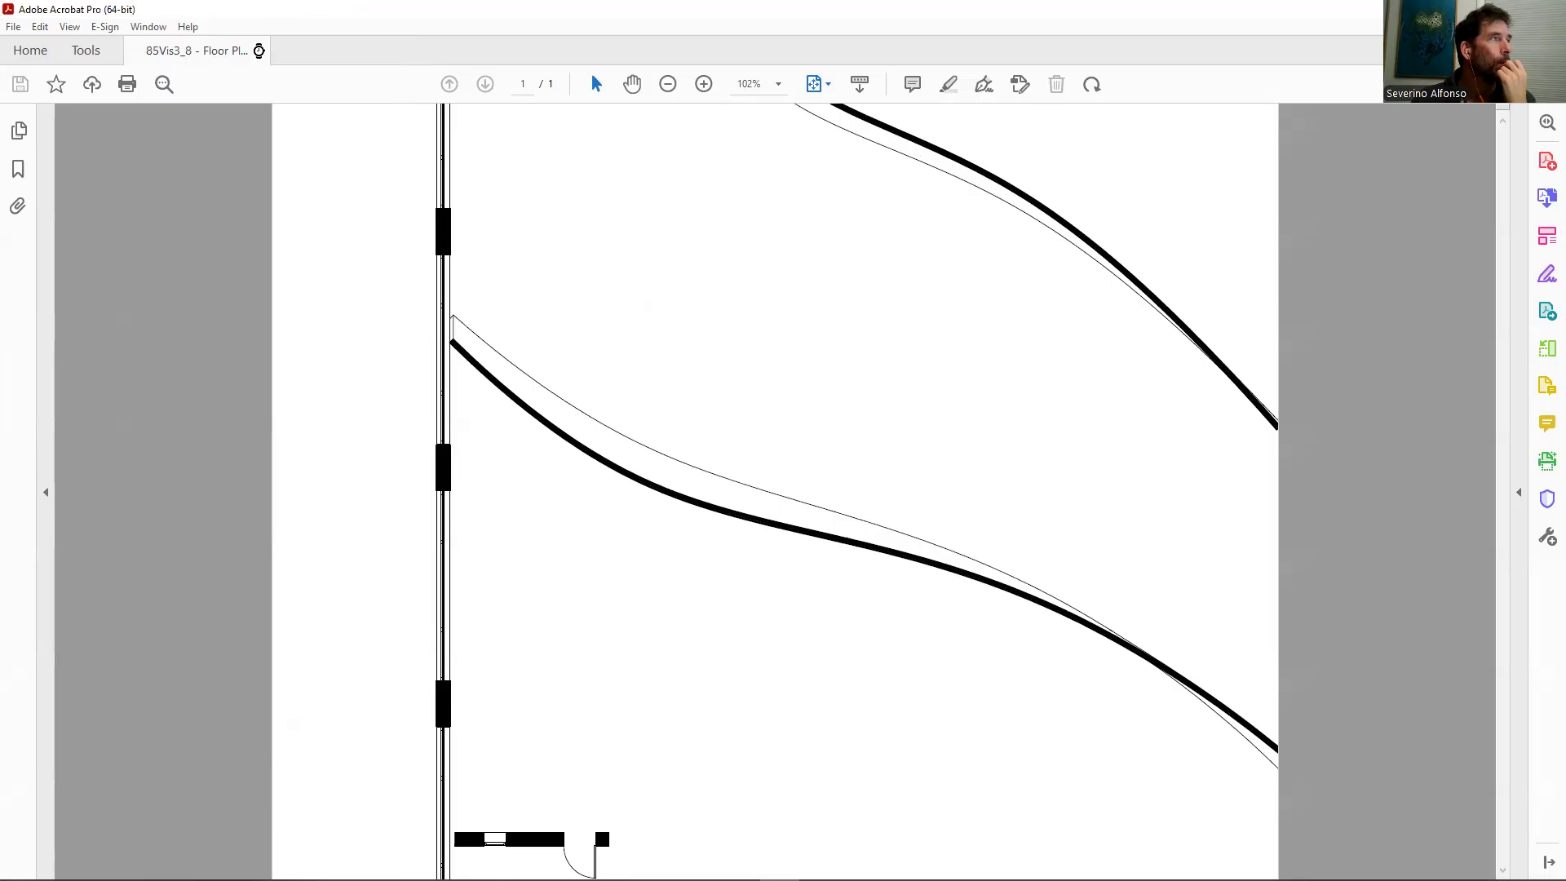
click(1547, 9)
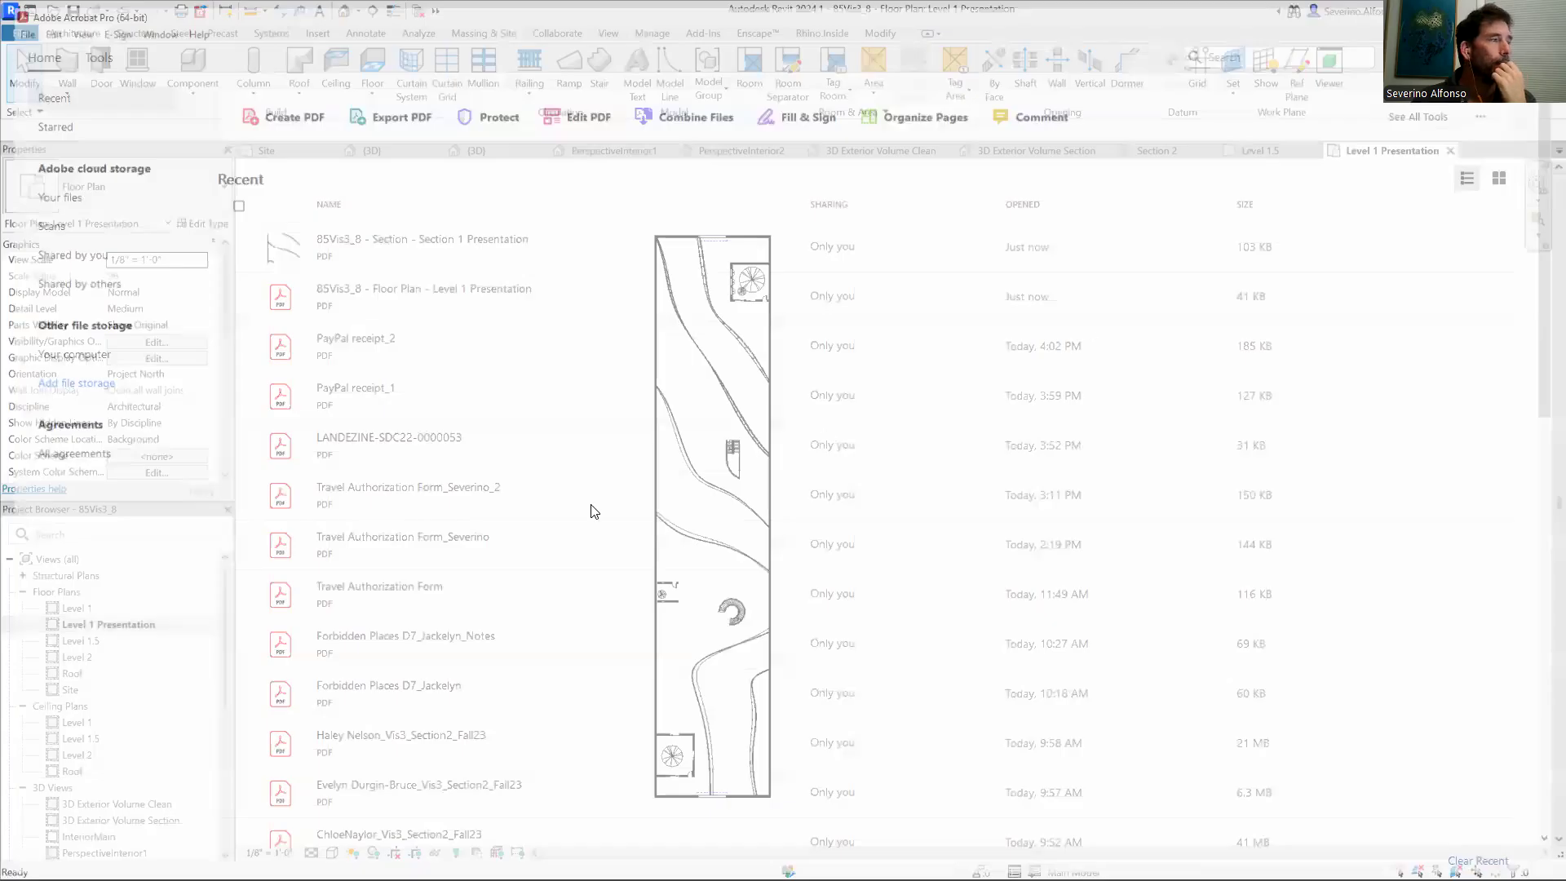
drag(230, 618, 222, 773)
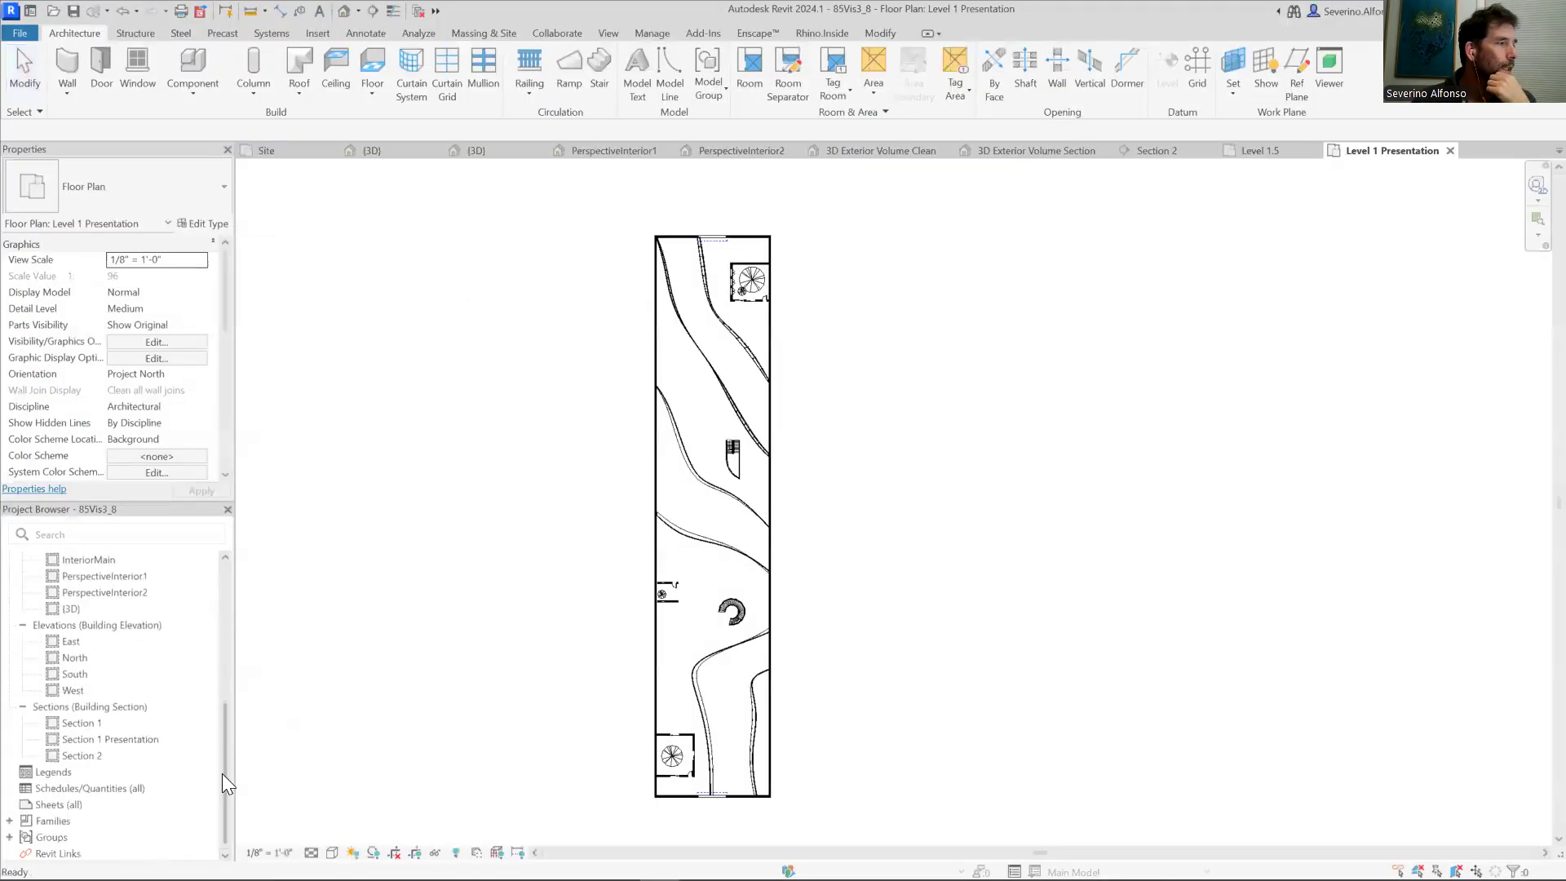
click(63, 805)
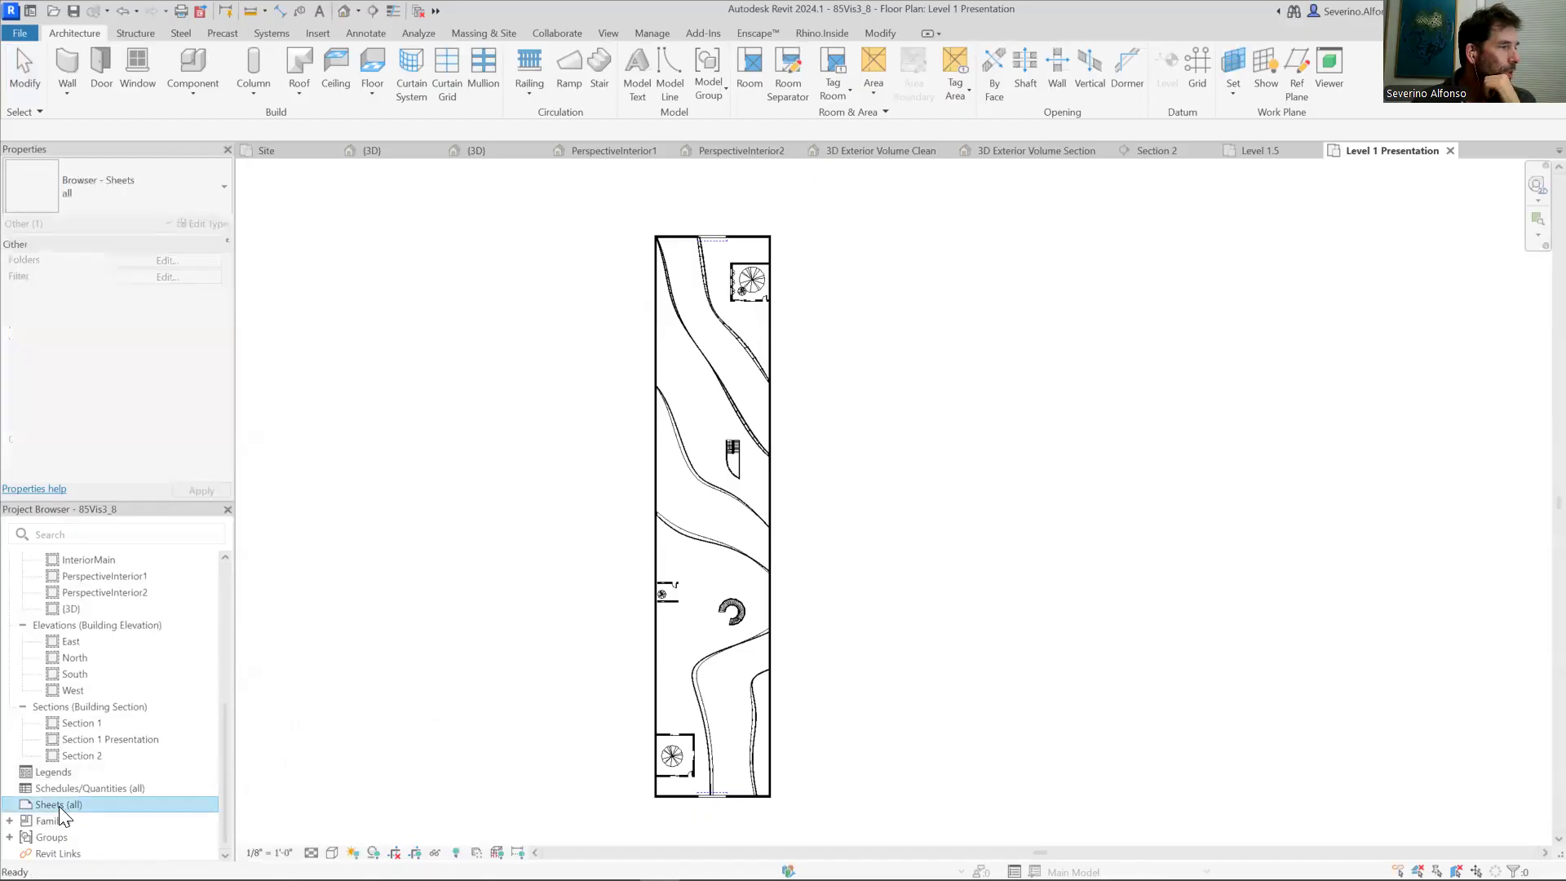
right_click(59, 806)
click(122, 716)
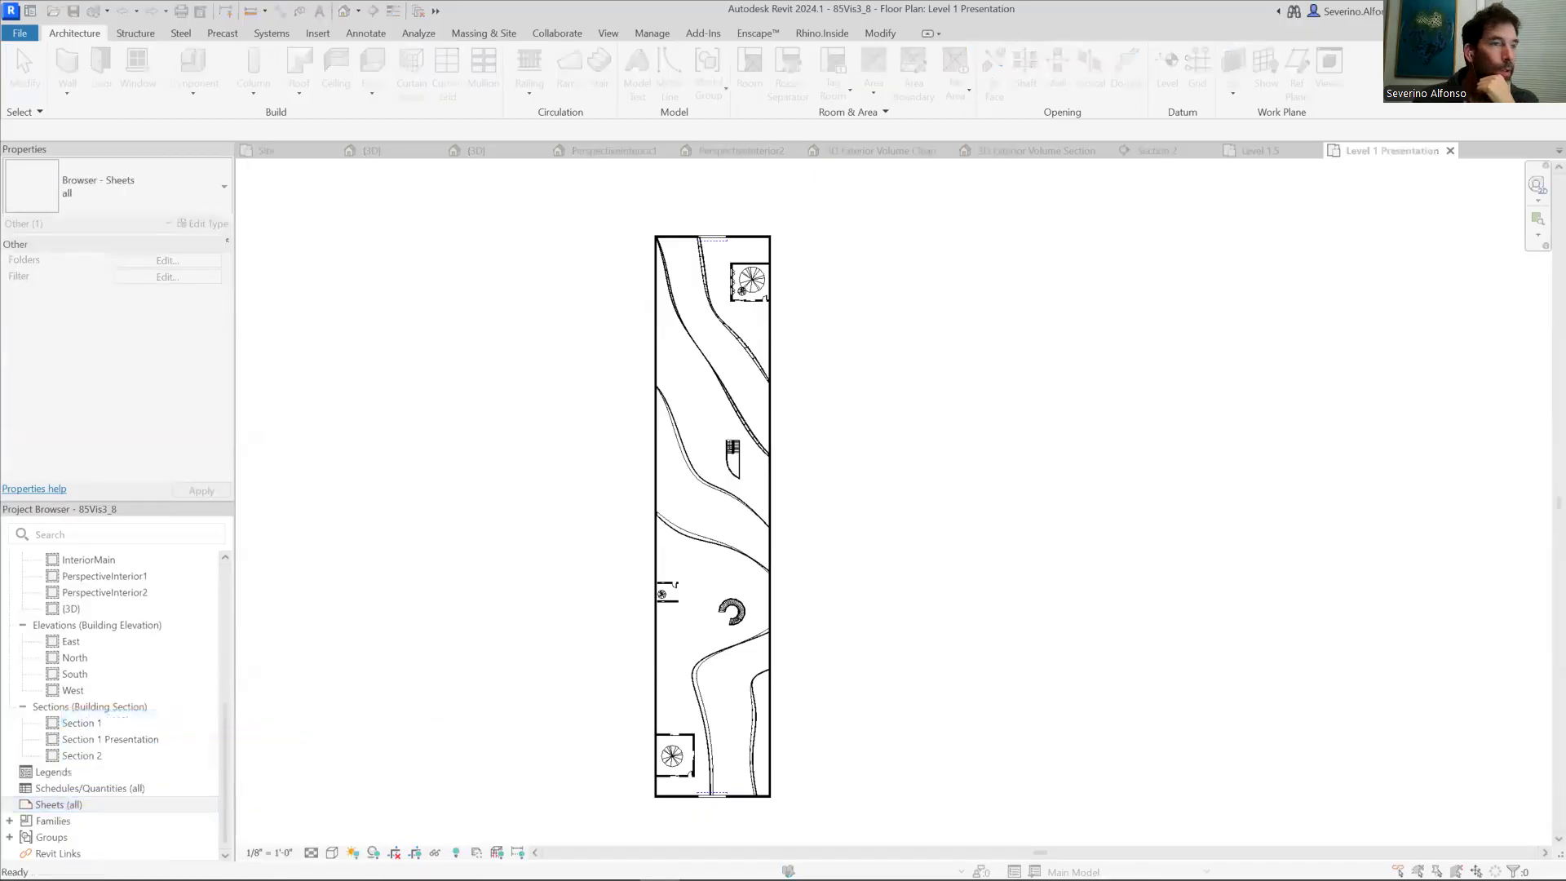
click(994, 208)
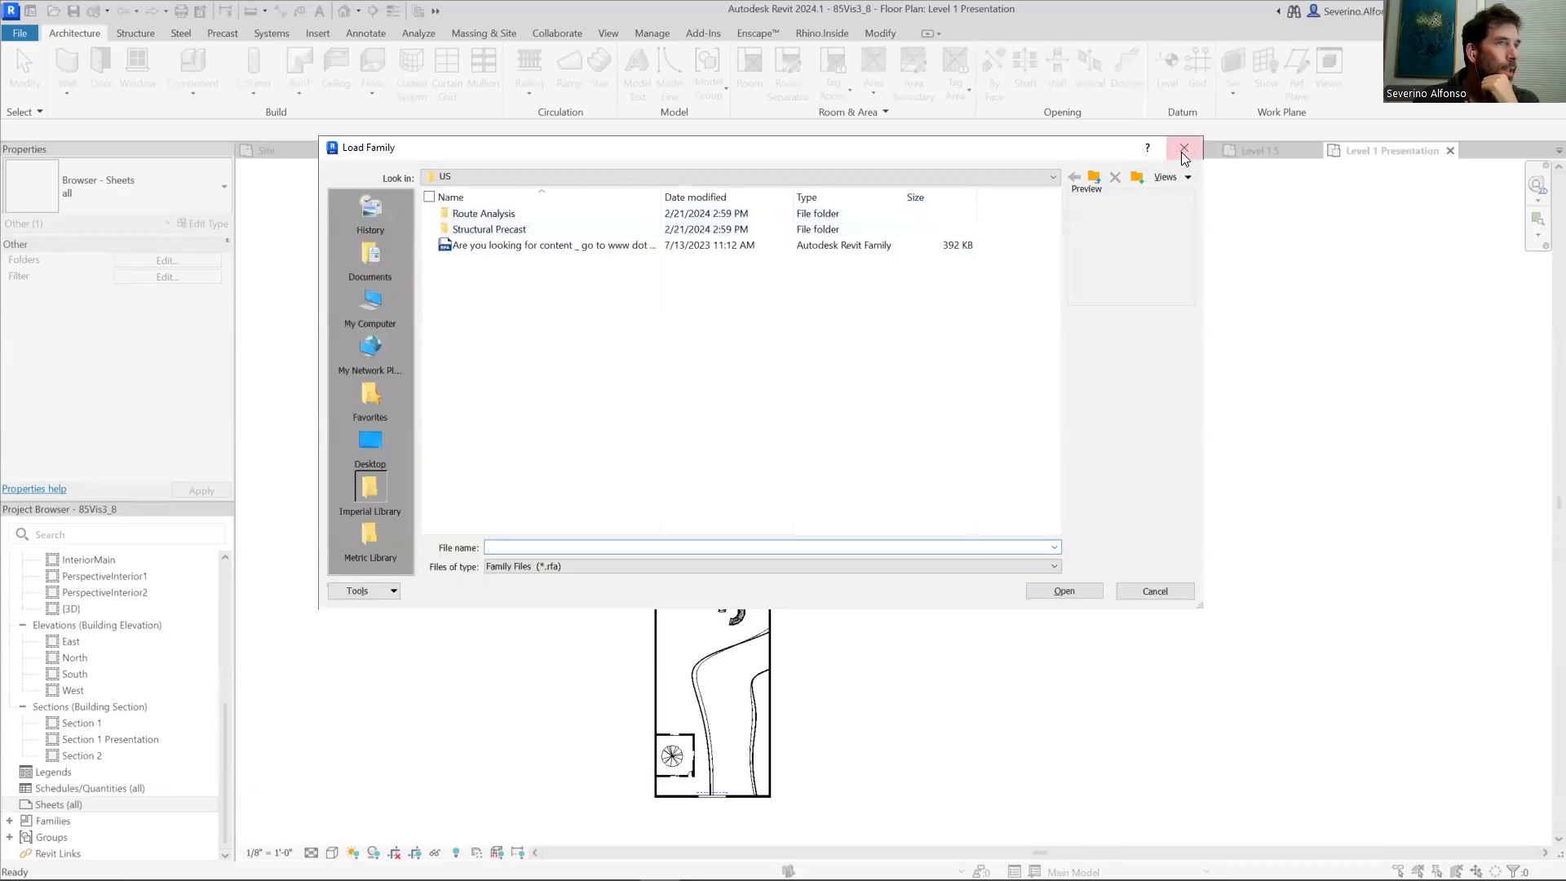
click(1179, 152)
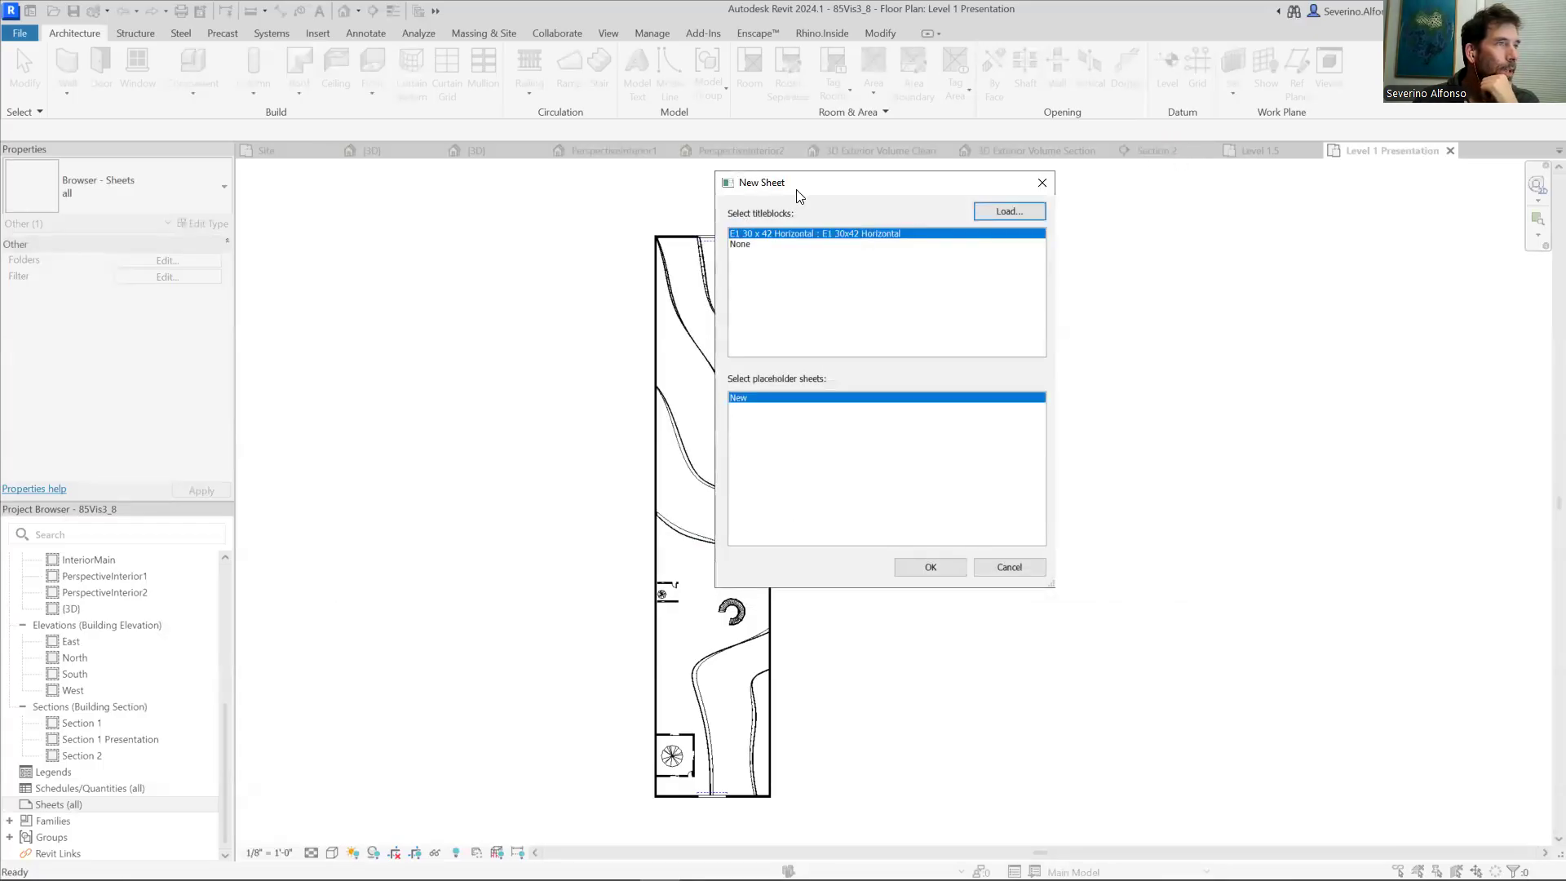
click(1041, 184)
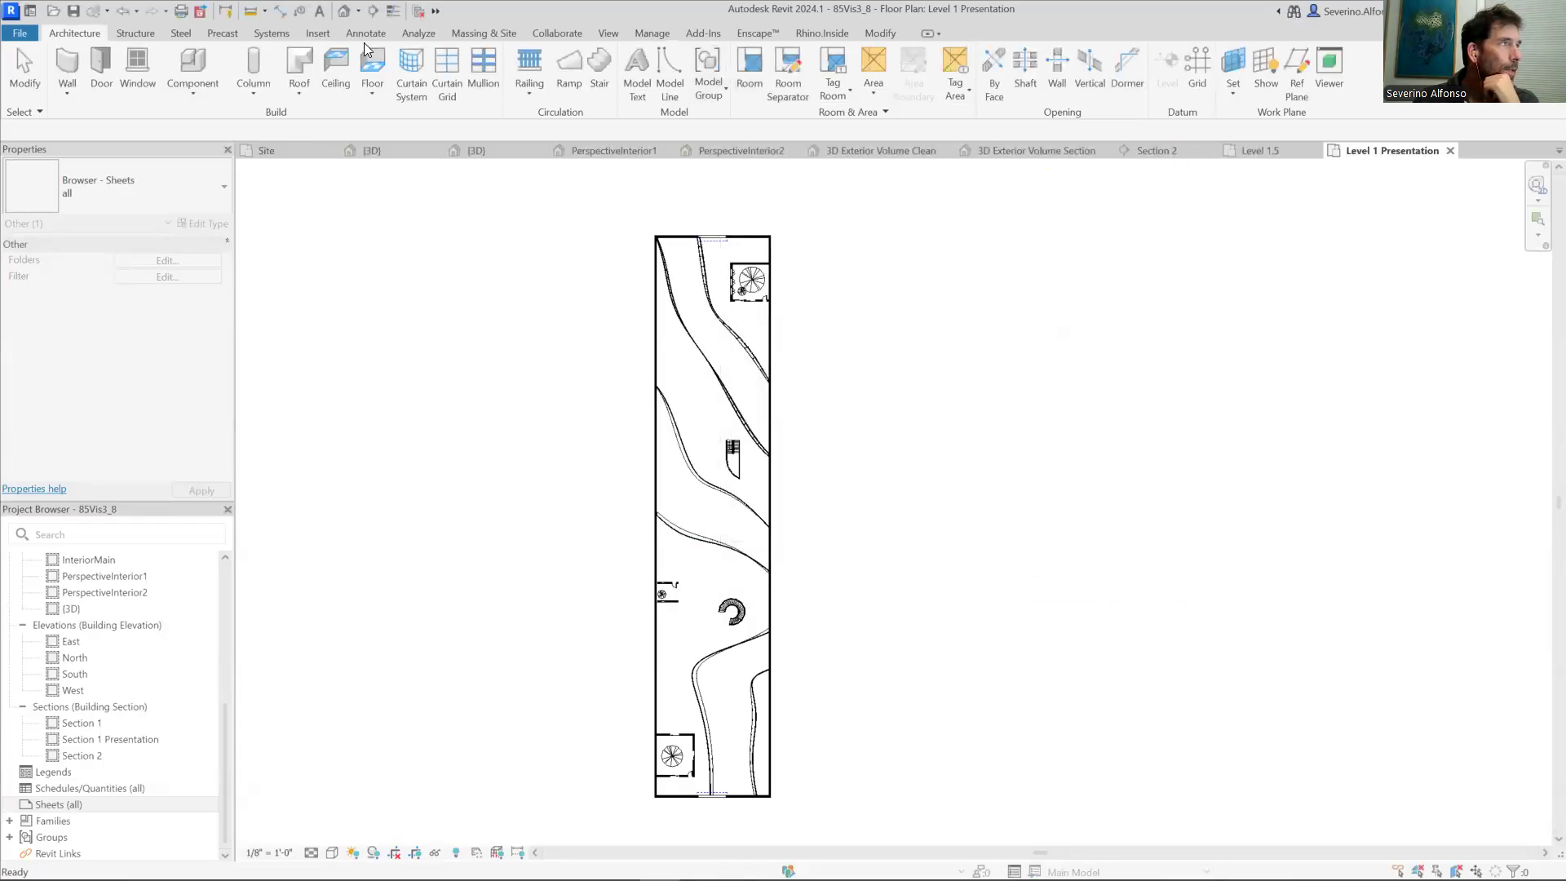
Step: Load the A 8.5 x 11 Vertical and B 11 x 17 Horizontal titleblocks from the Autodesk family library
click(317, 35)
click(706, 81)
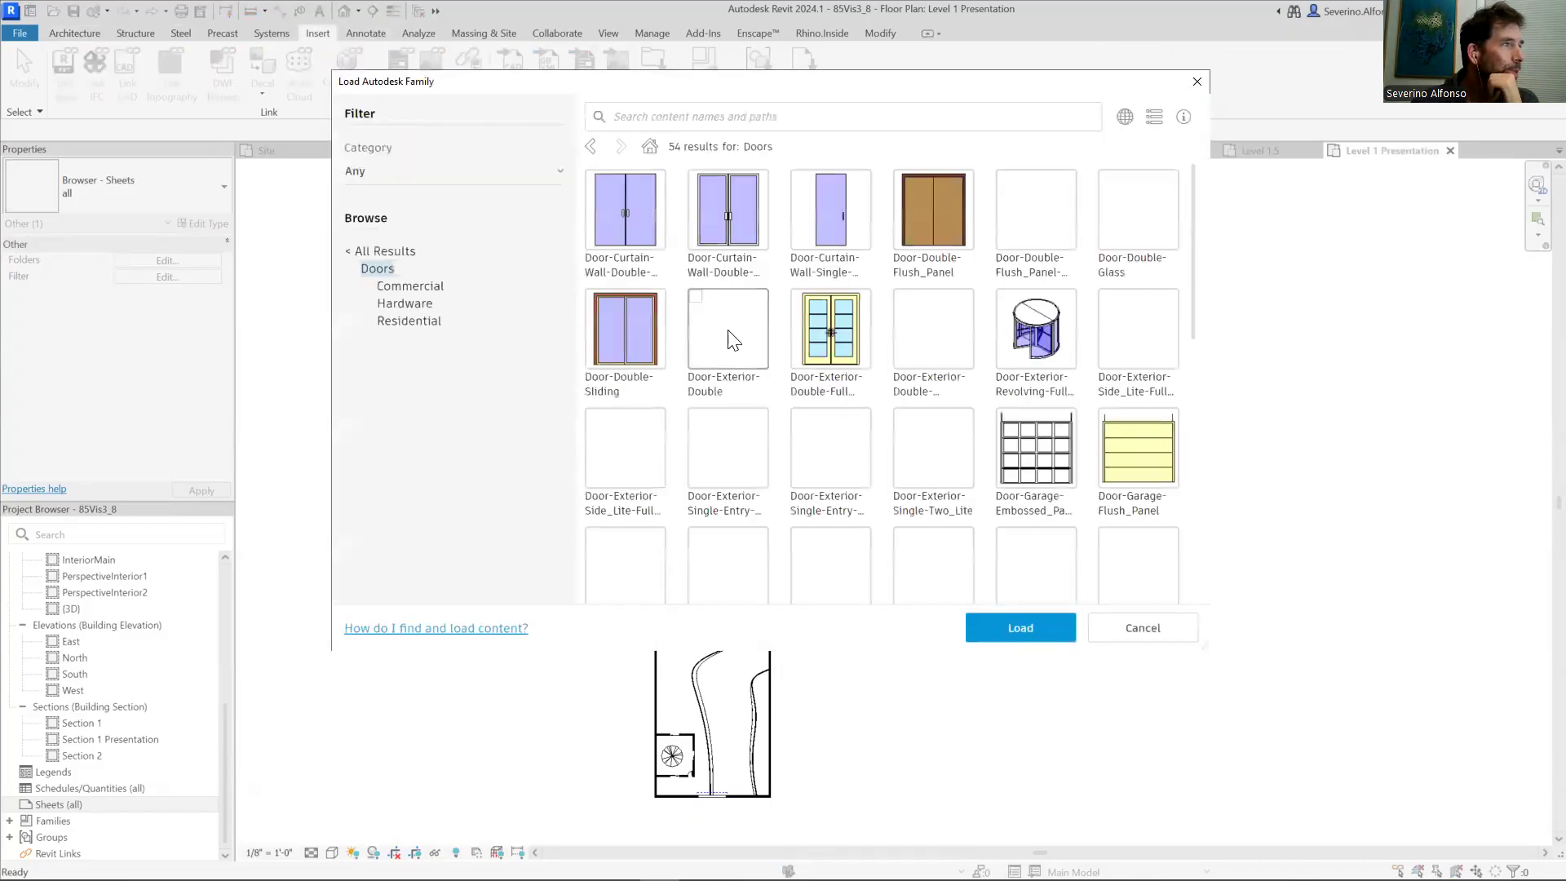
click(348, 252)
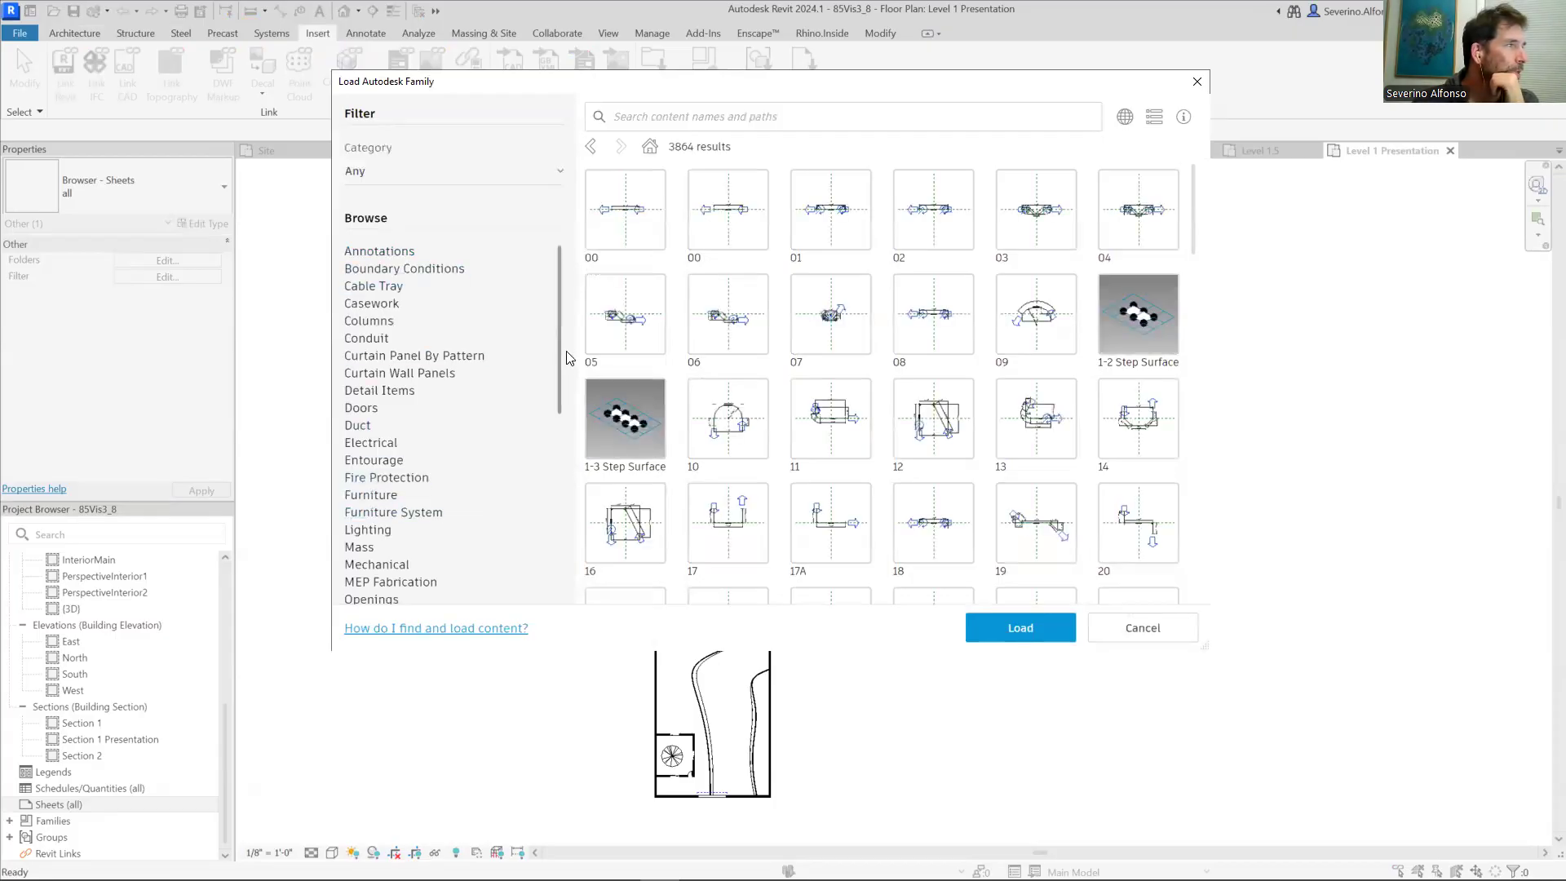
drag(558, 346, 546, 565)
click(387, 565)
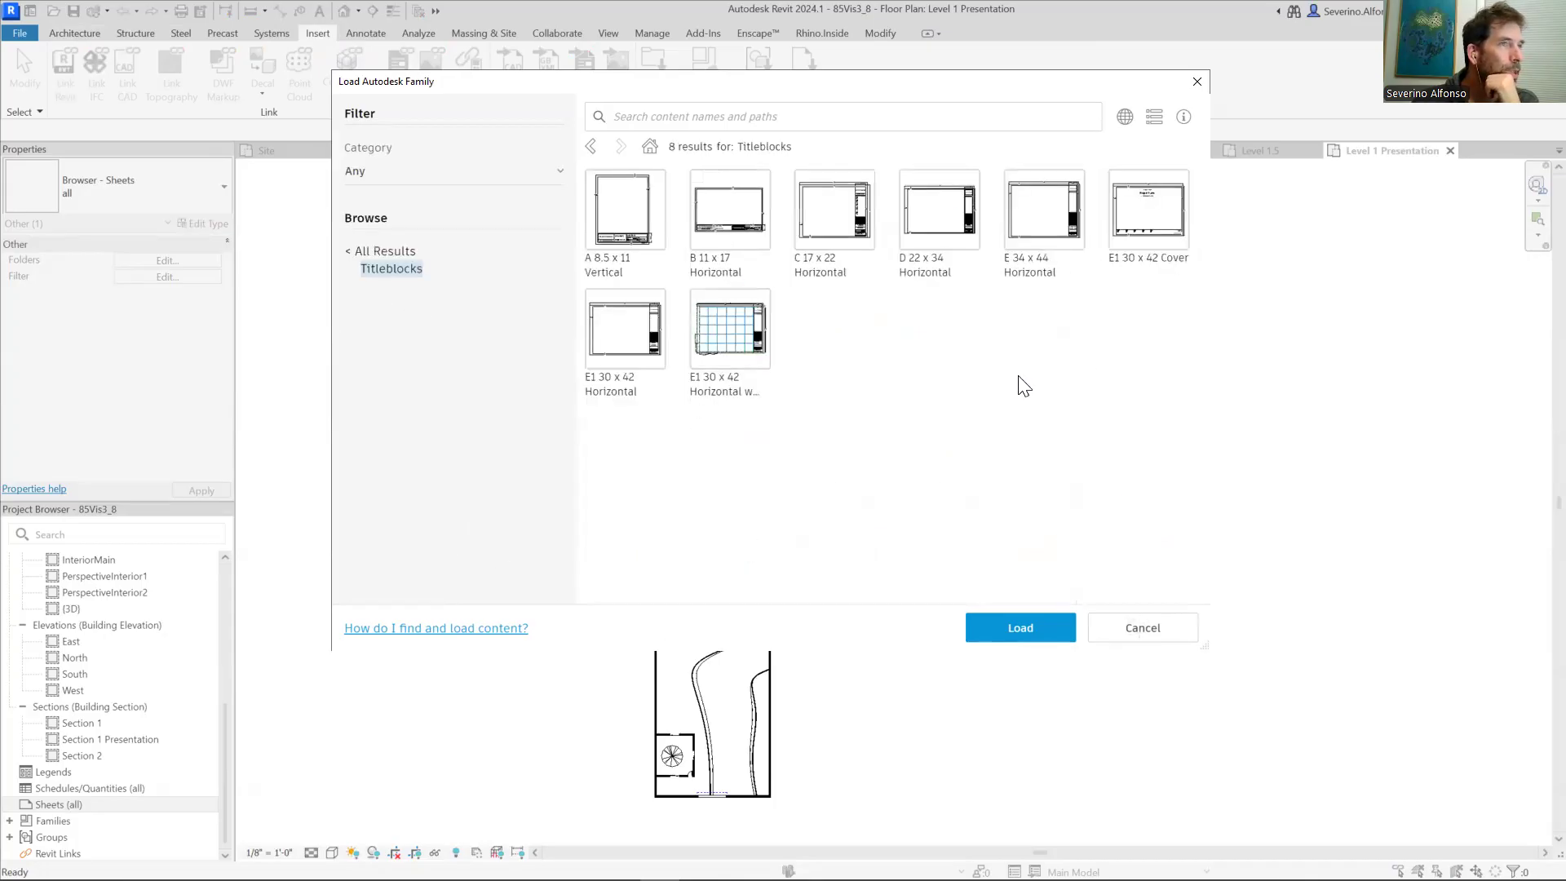
click(706, 217)
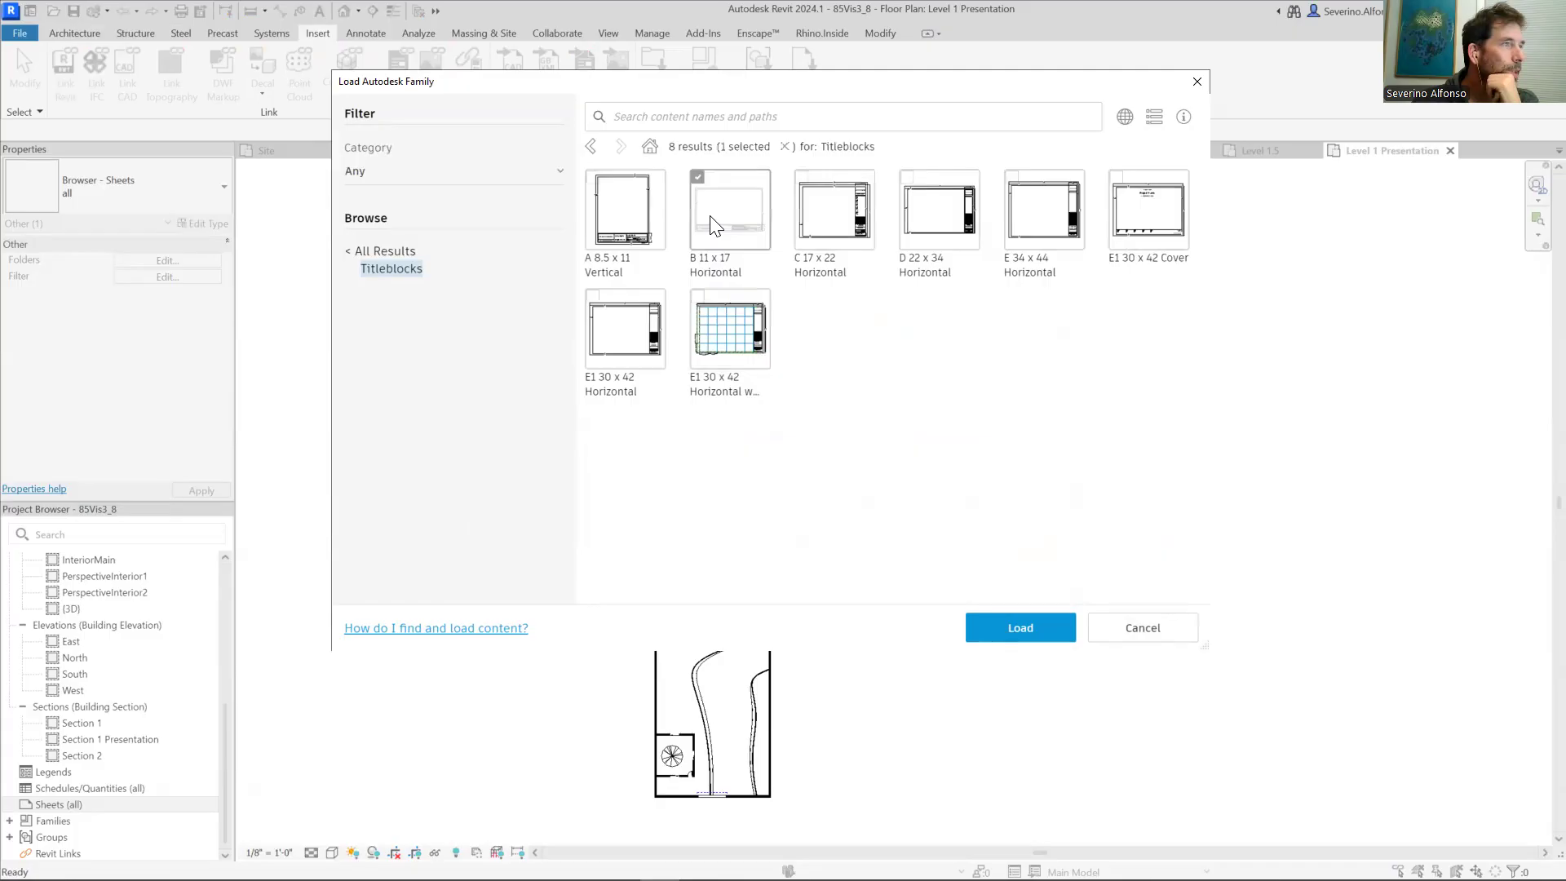
click(610, 217)
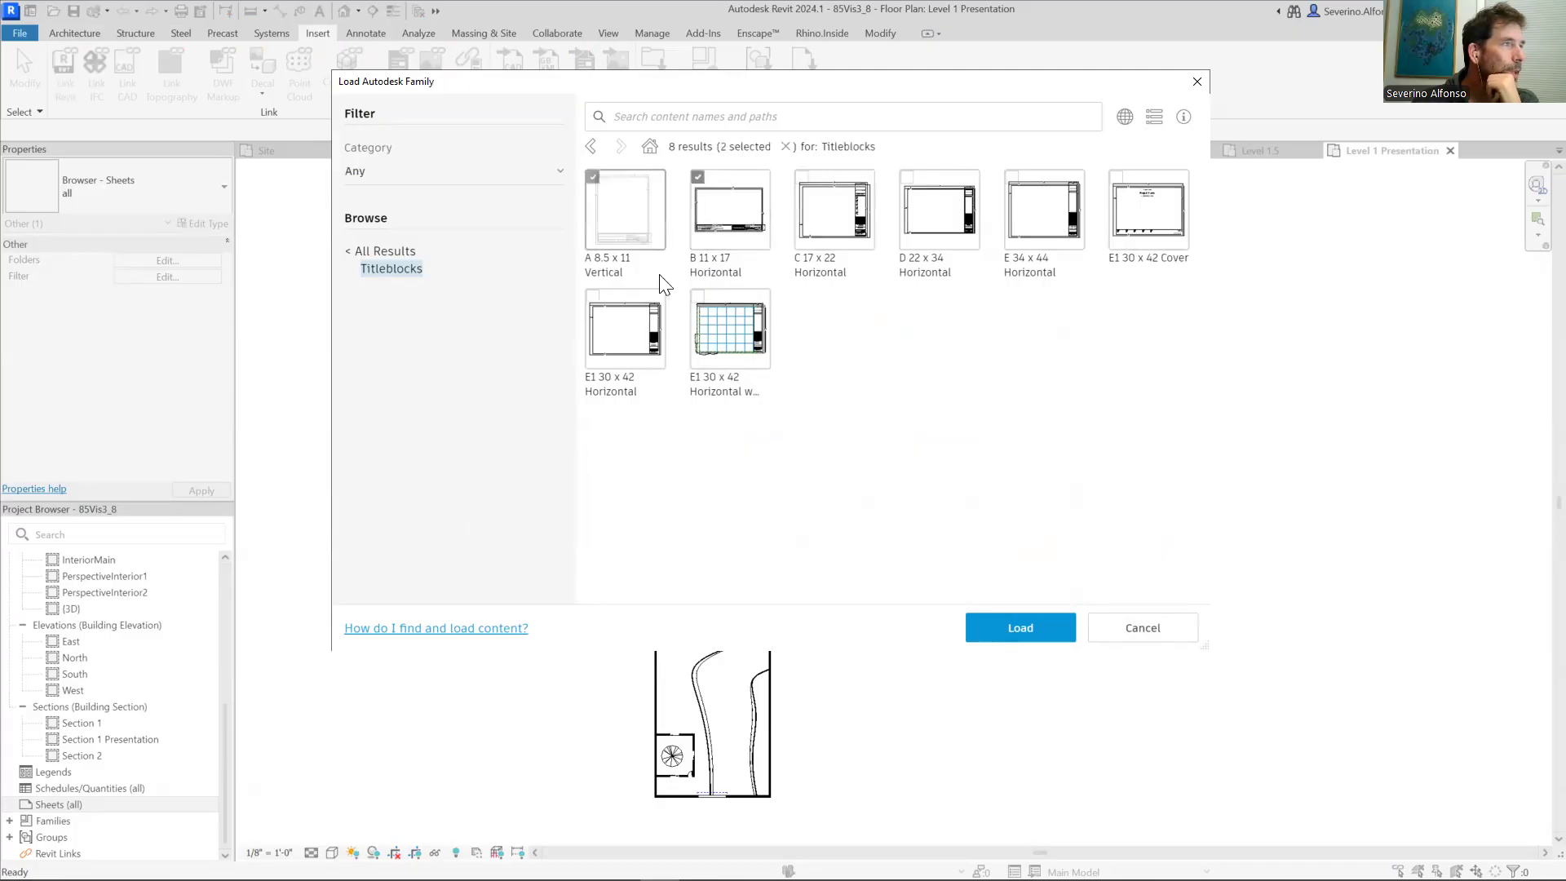
click(1014, 624)
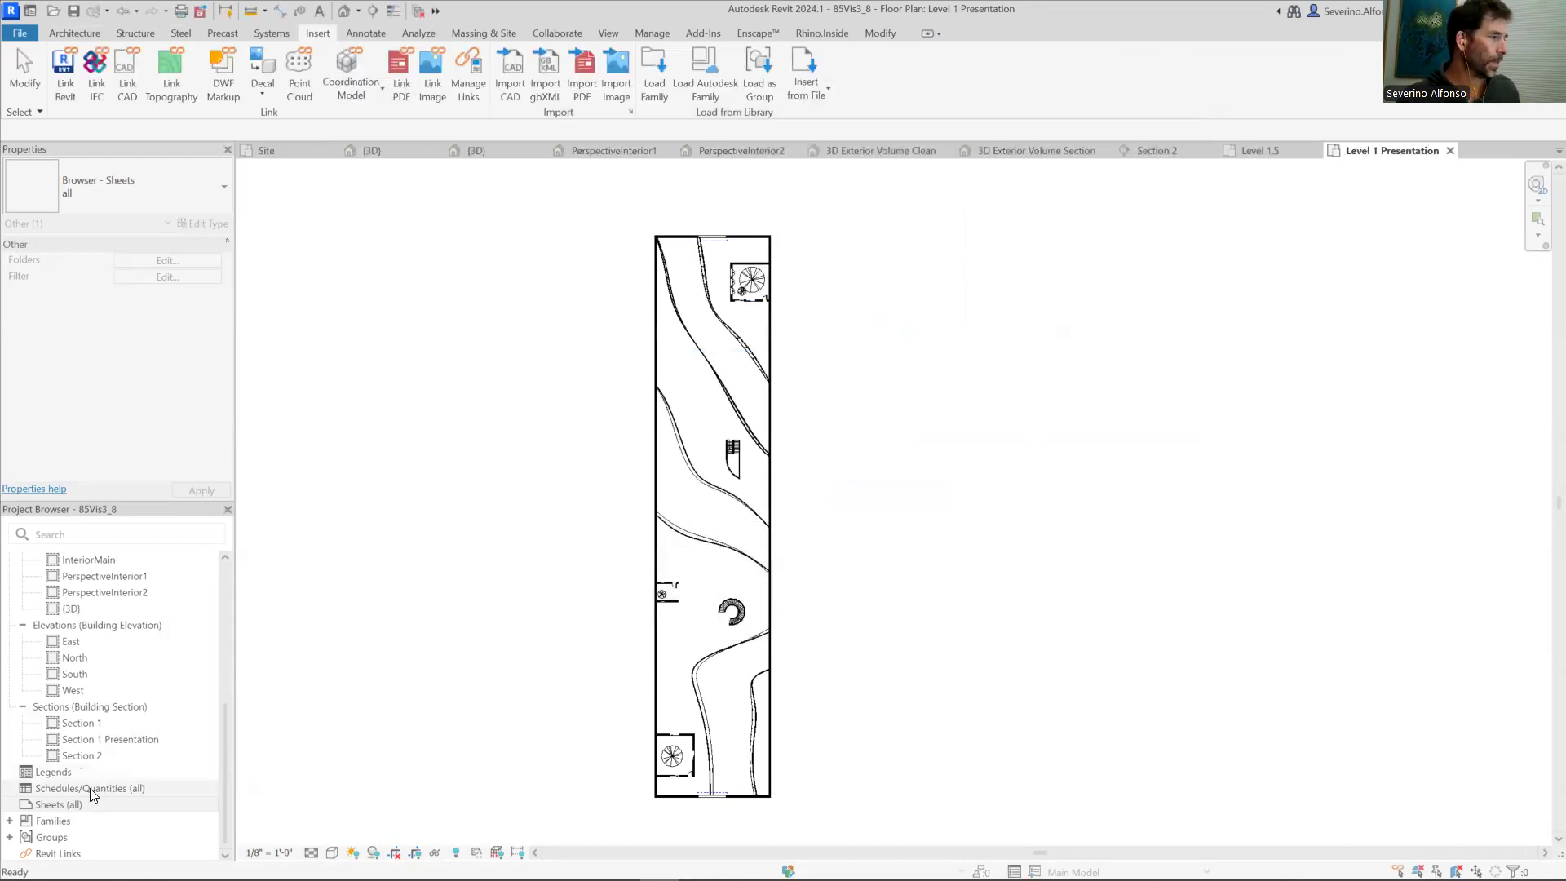
Step: Create a new sheet using the A 8.5 x 11 Vertical titleblock
right_click(58, 805)
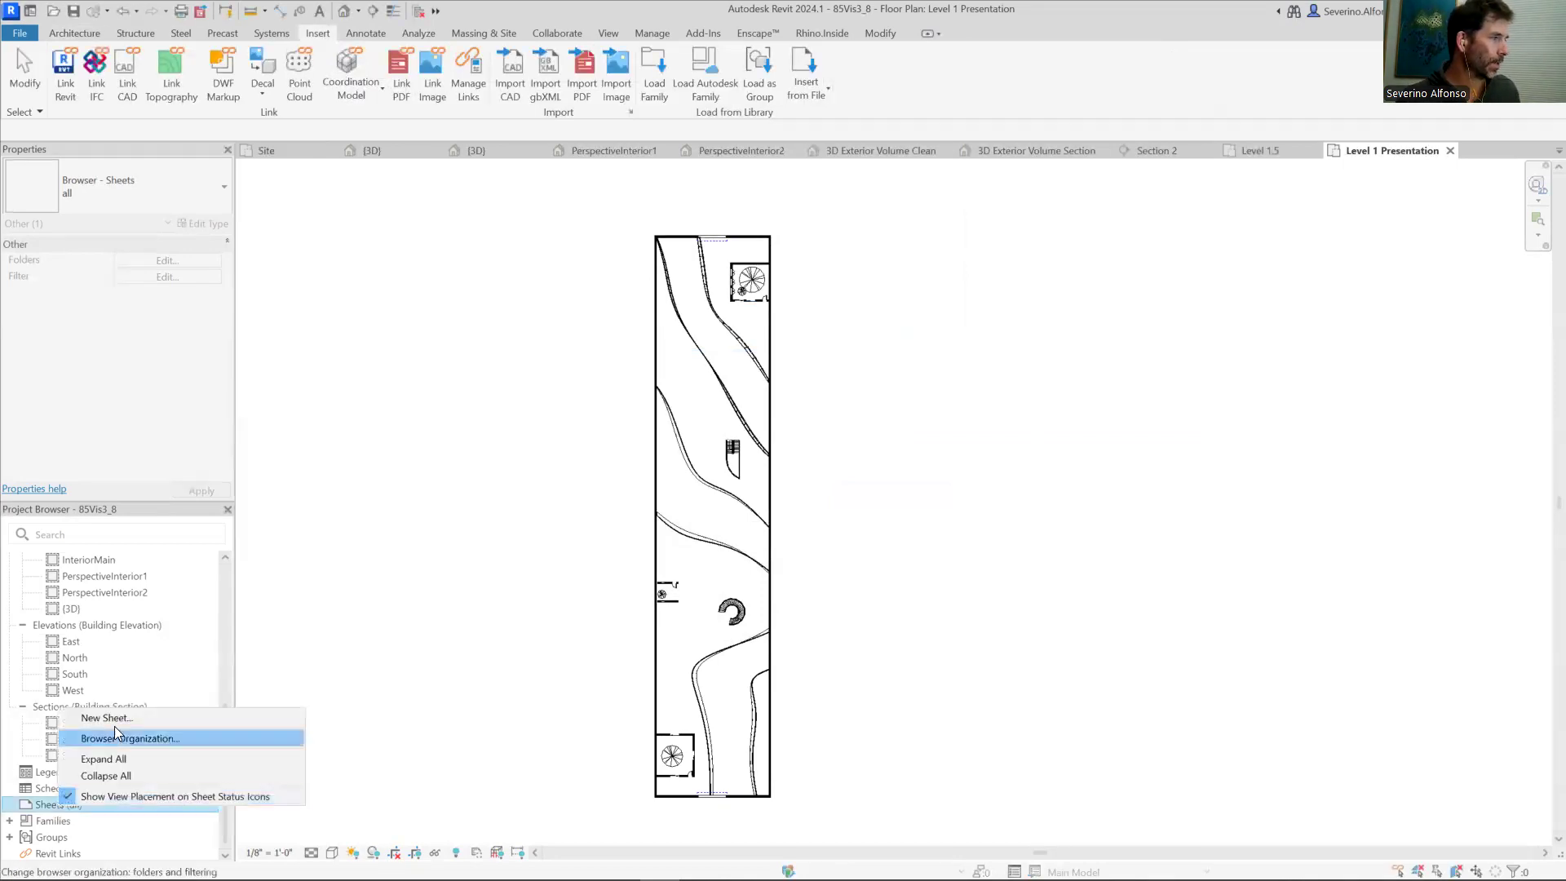
click(104, 718)
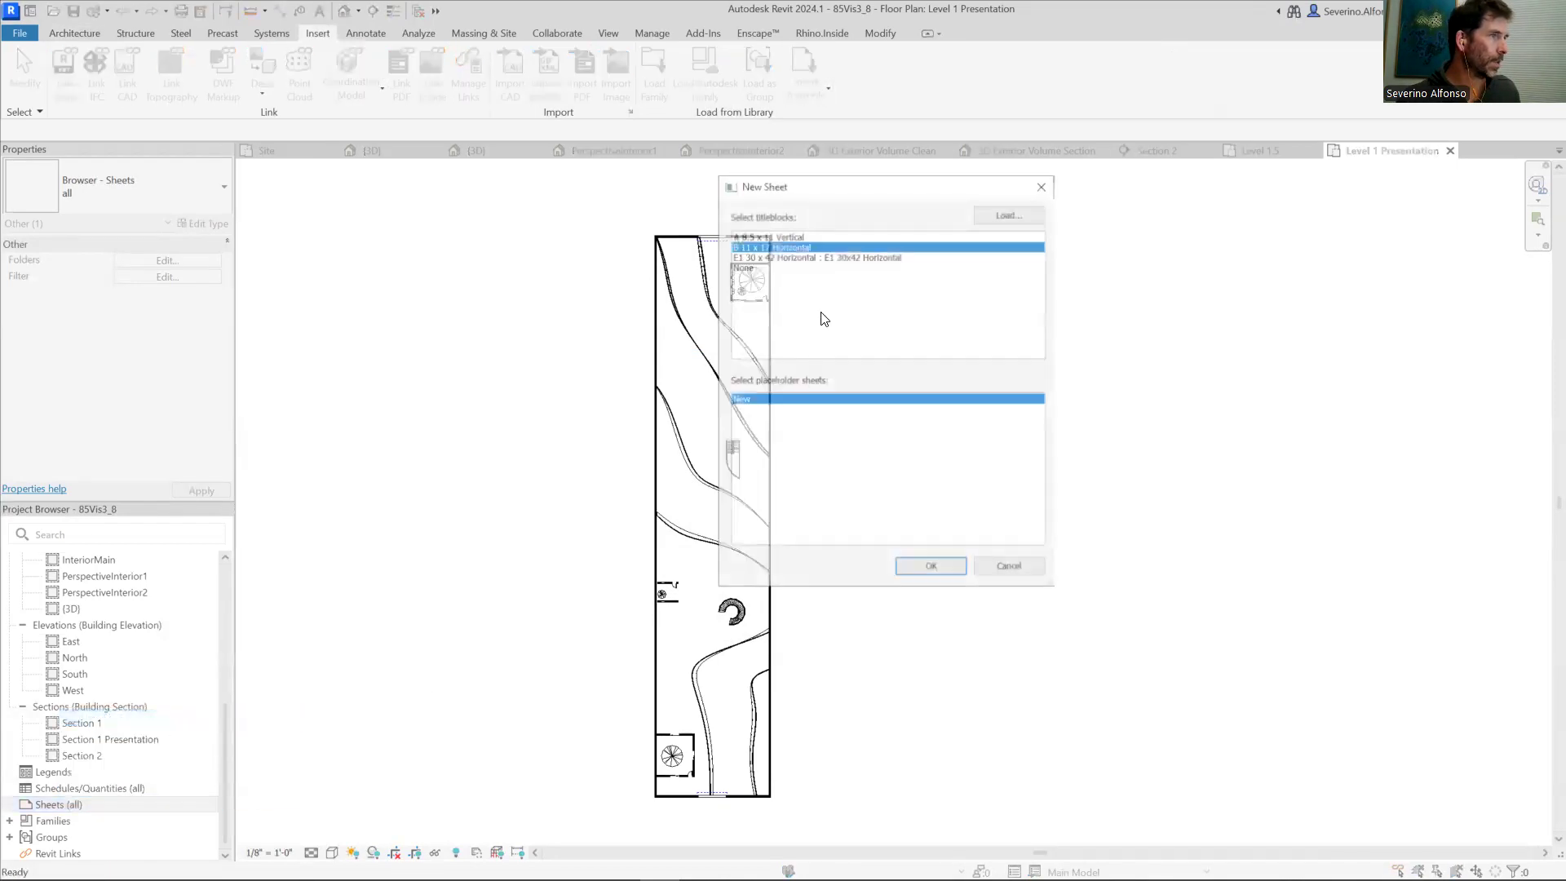
click(762, 234)
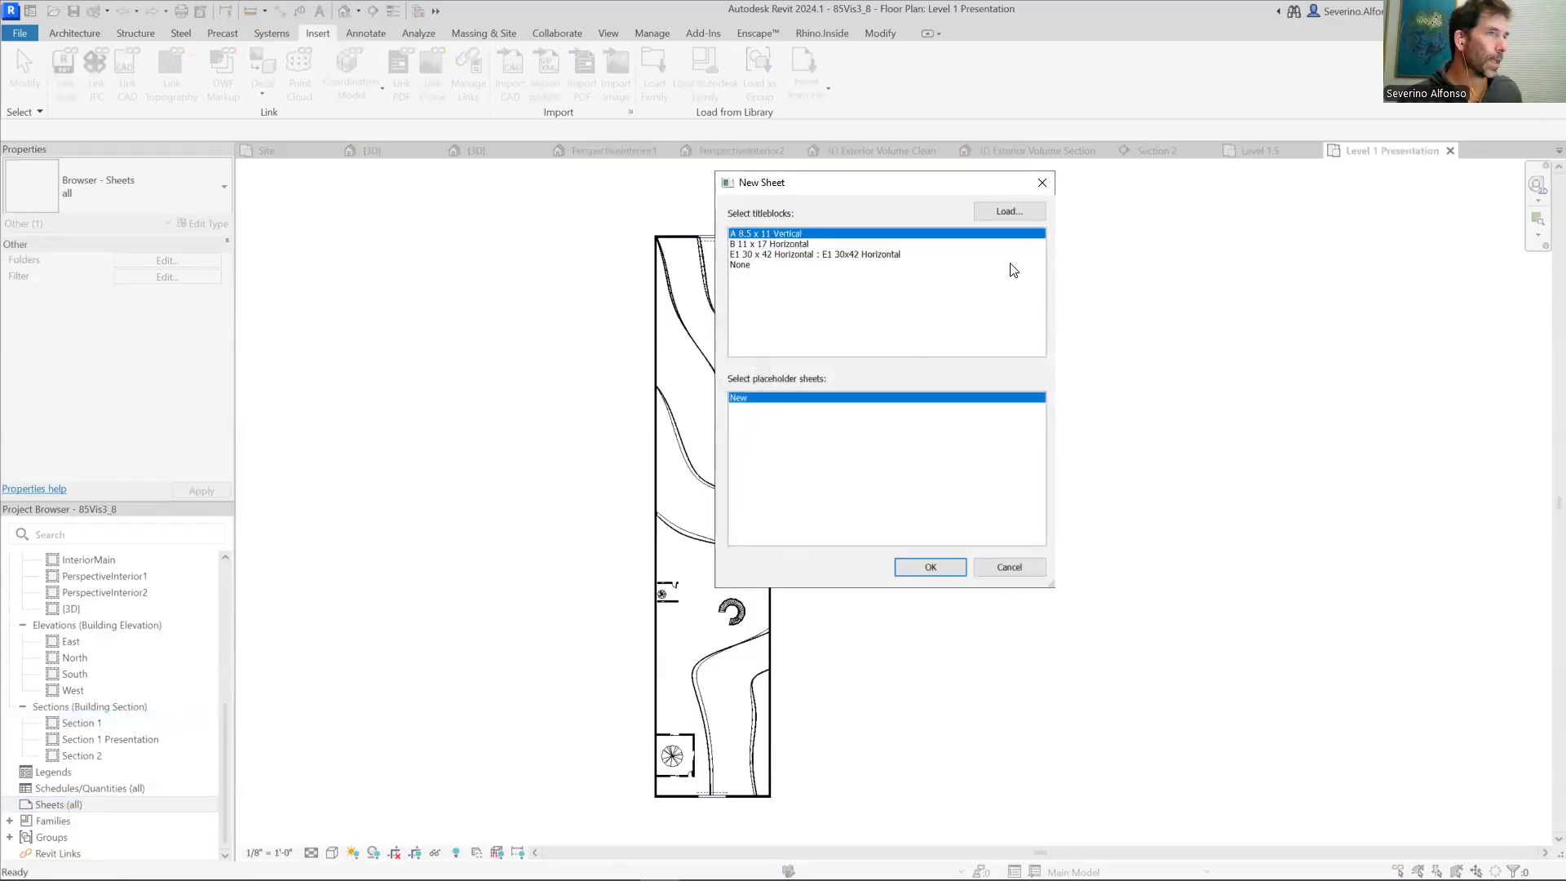
click(930, 567)
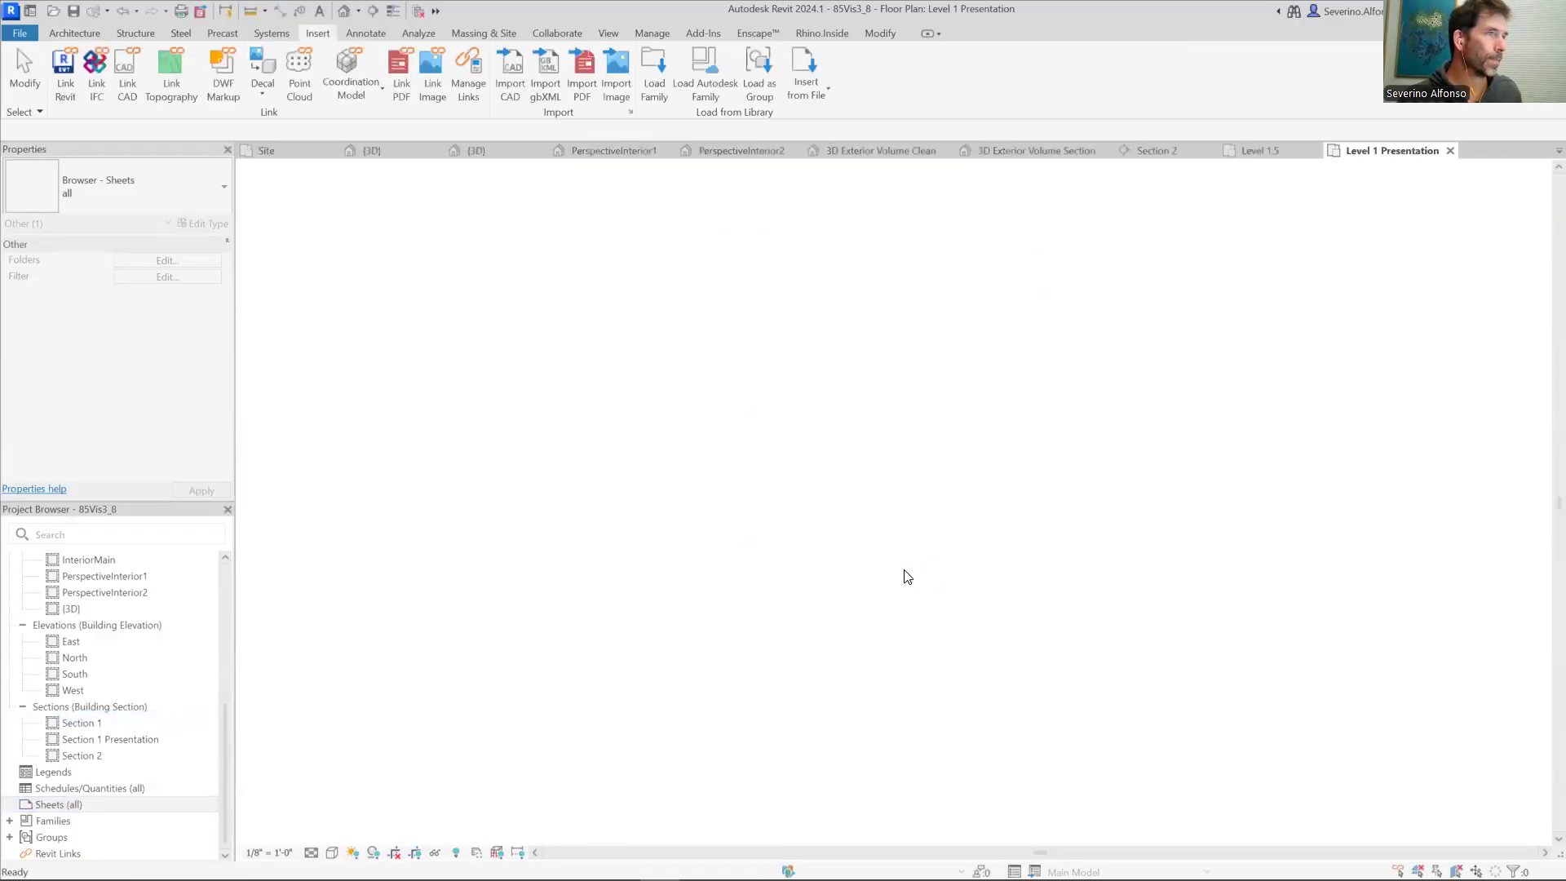
scroll(771, 551, down, 1)
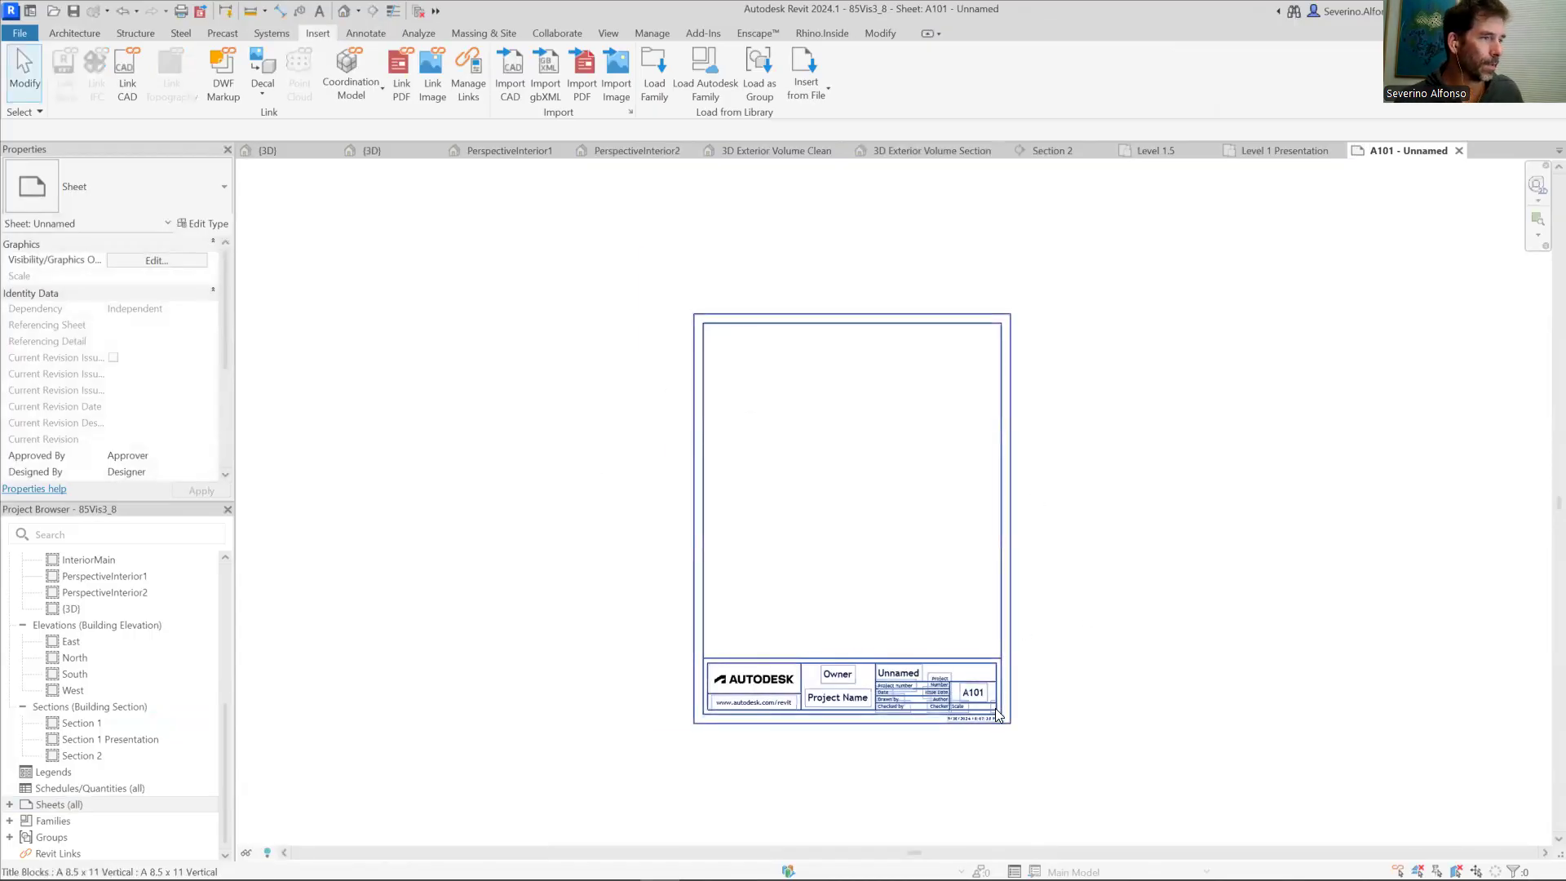
scroll(997, 706, up, 1)
scroll(701, 664, up, 3)
scroll(852, 653, down, 3)
scroll(864, 767, down, 1)
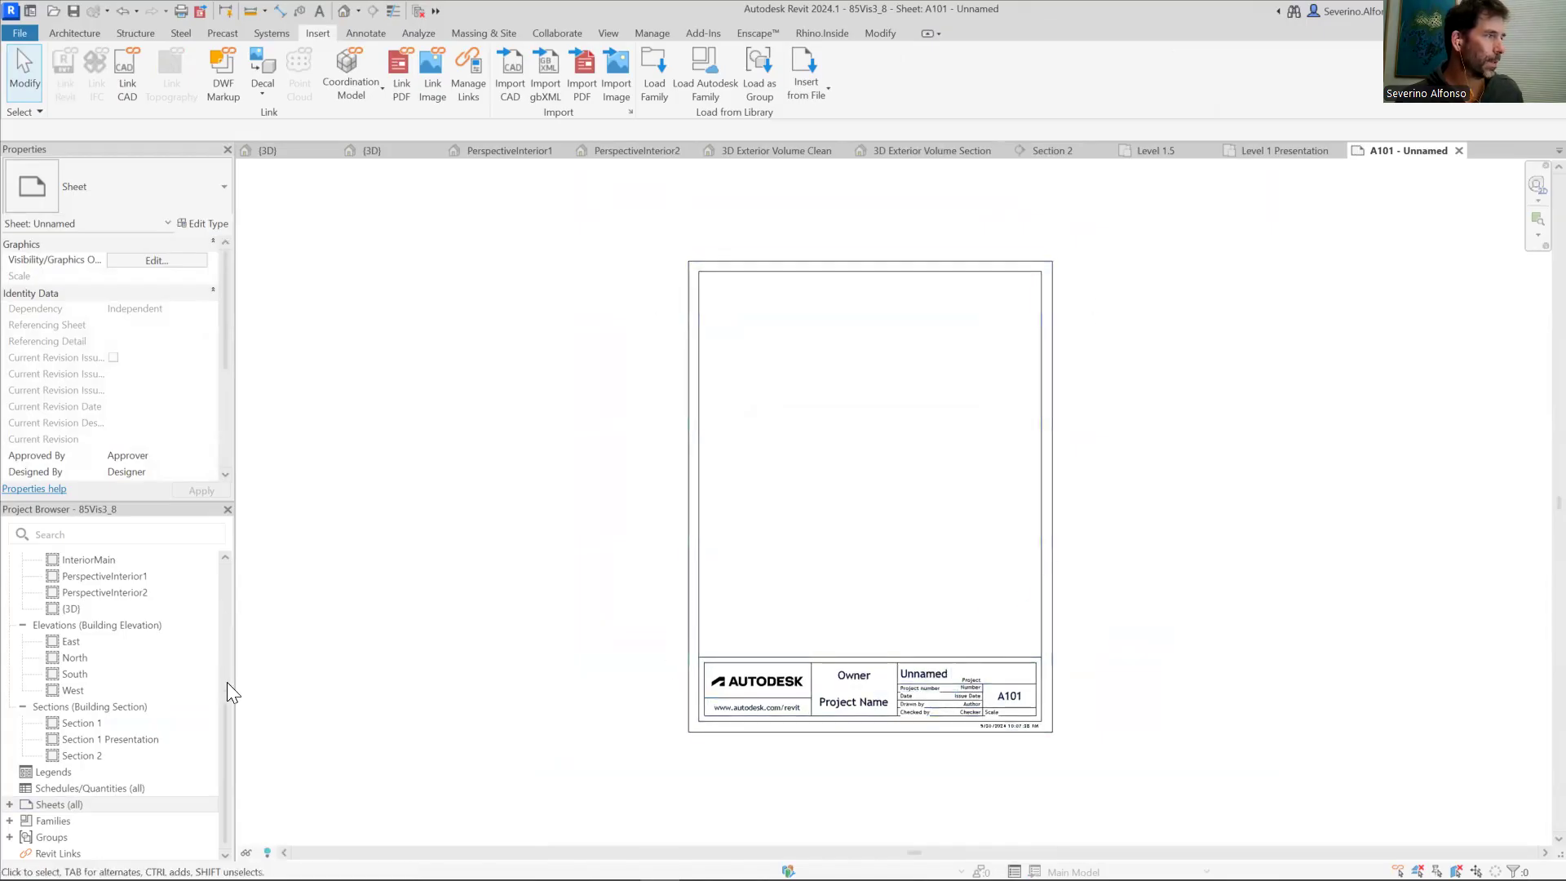
drag(224, 718, 223, 569)
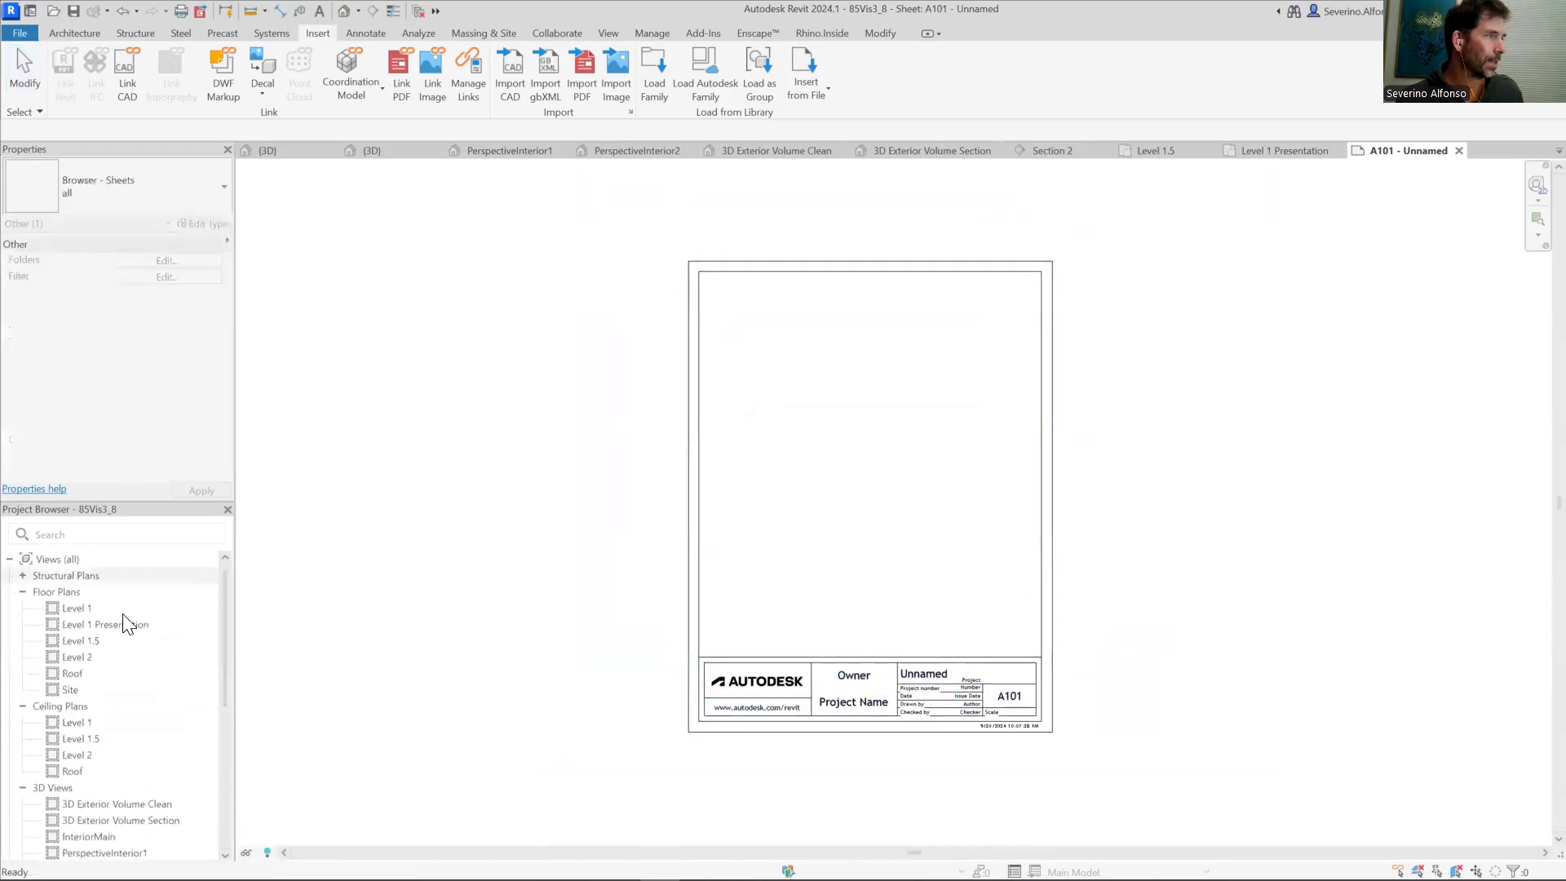
click(74, 611)
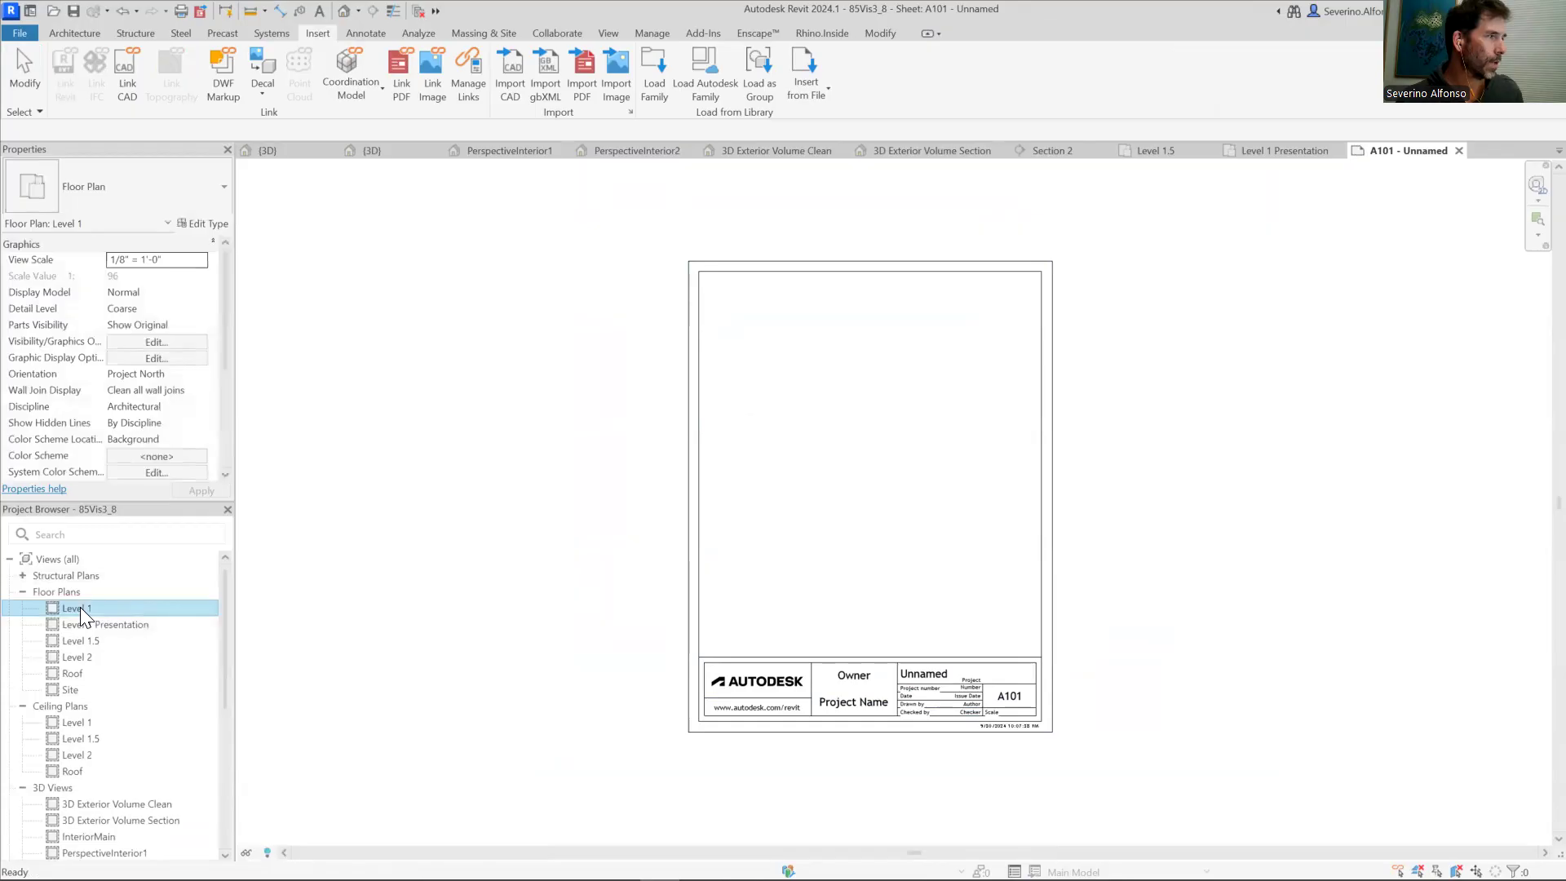
drag(80, 610, 867, 463)
click(866, 455)
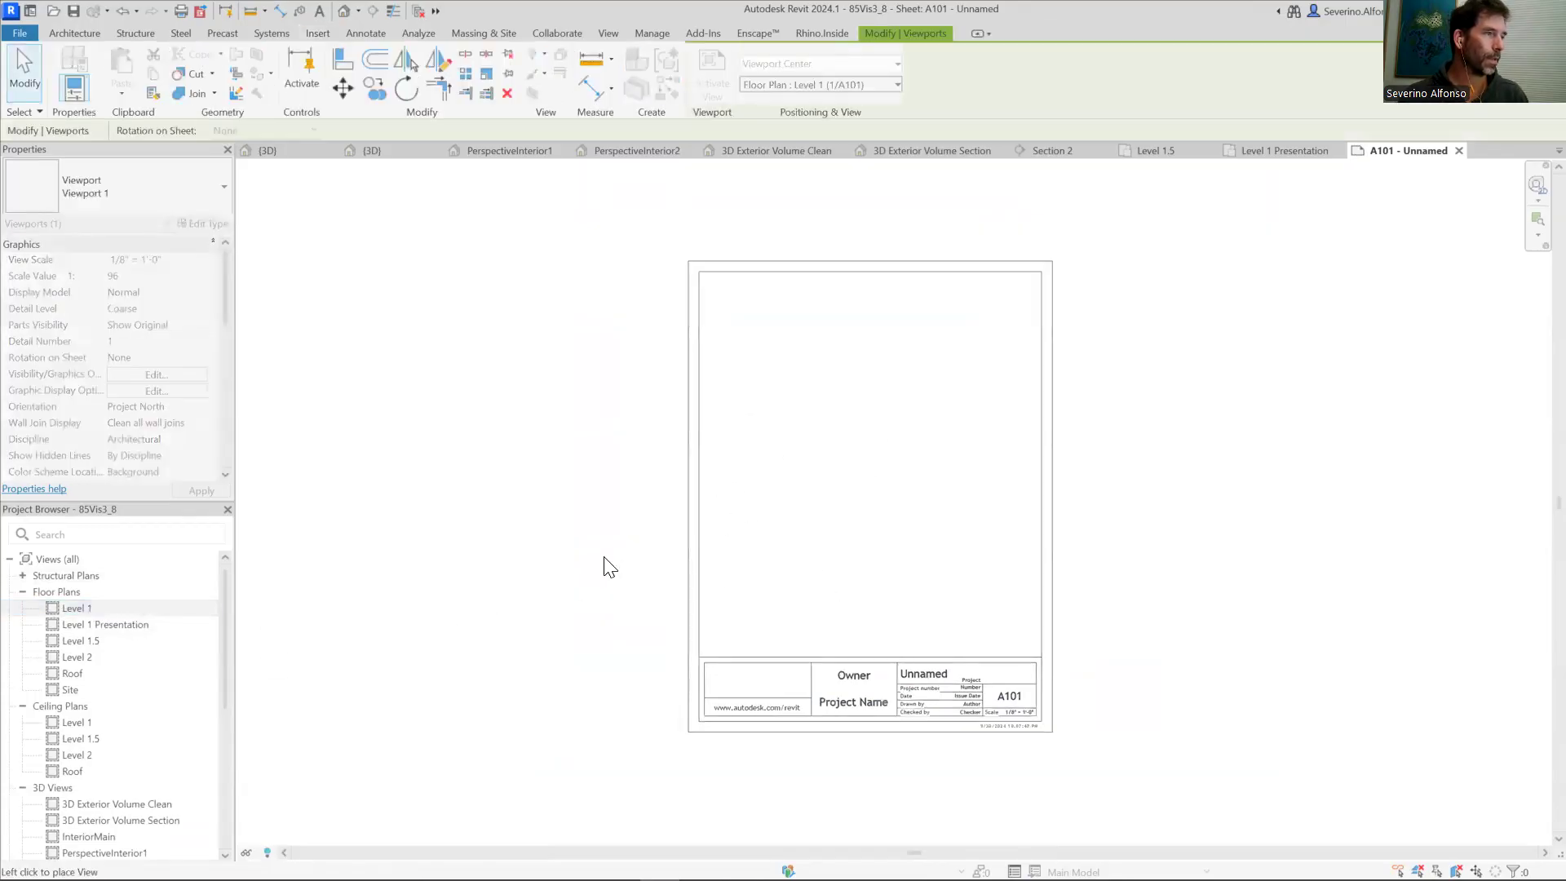
key(Escape)
Step: Place the Level 1 Presentation floor plan on sheet A101, centred over the titleblock's drawing area
click(81, 623)
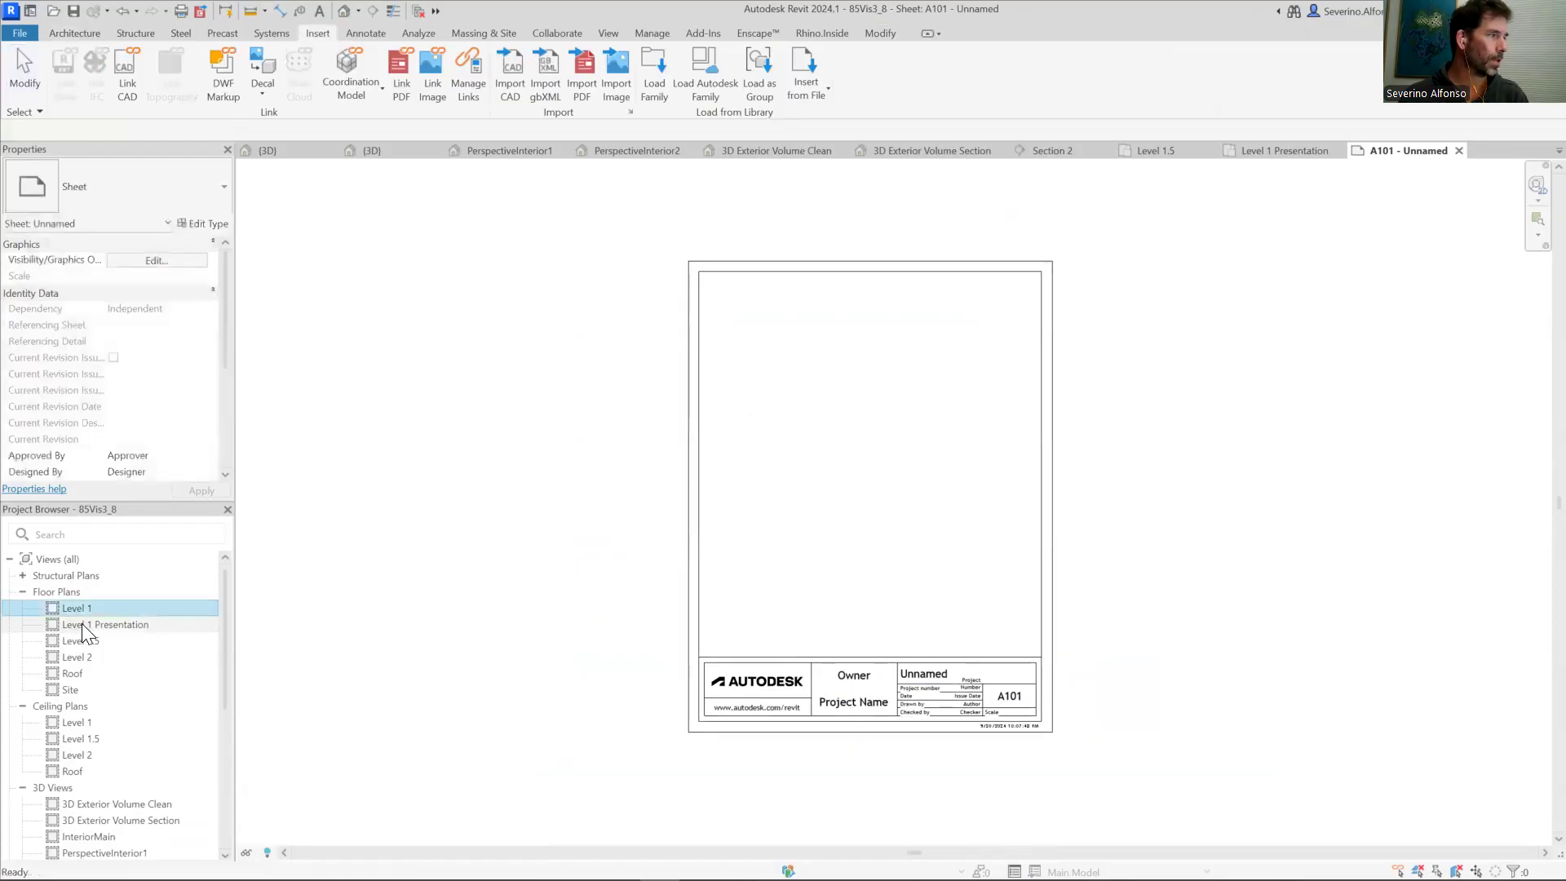
click(866, 468)
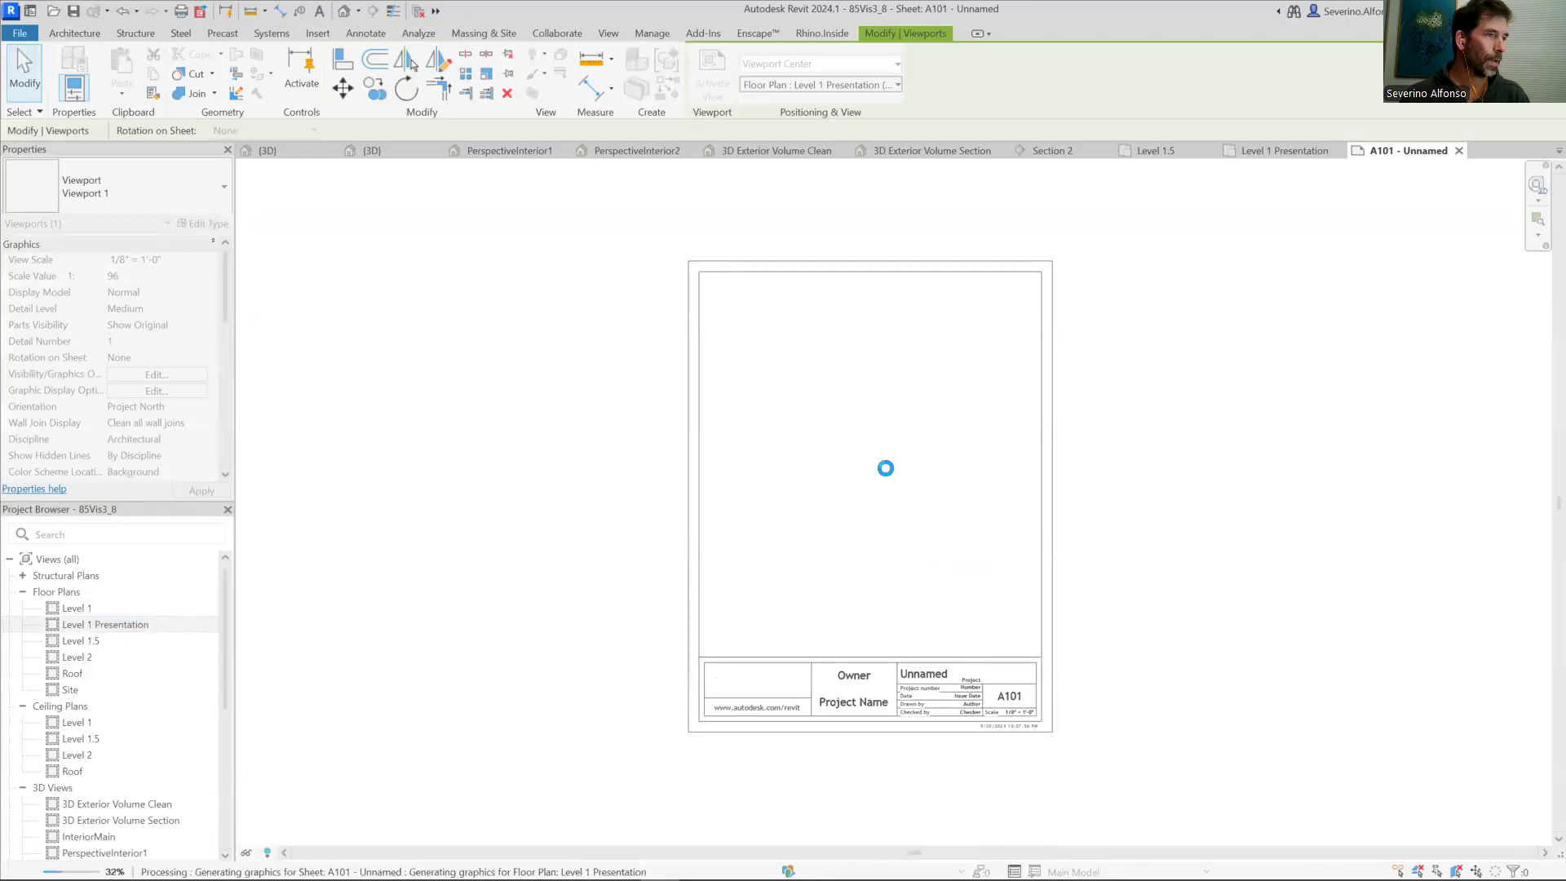
scroll(978, 506, down, 5)
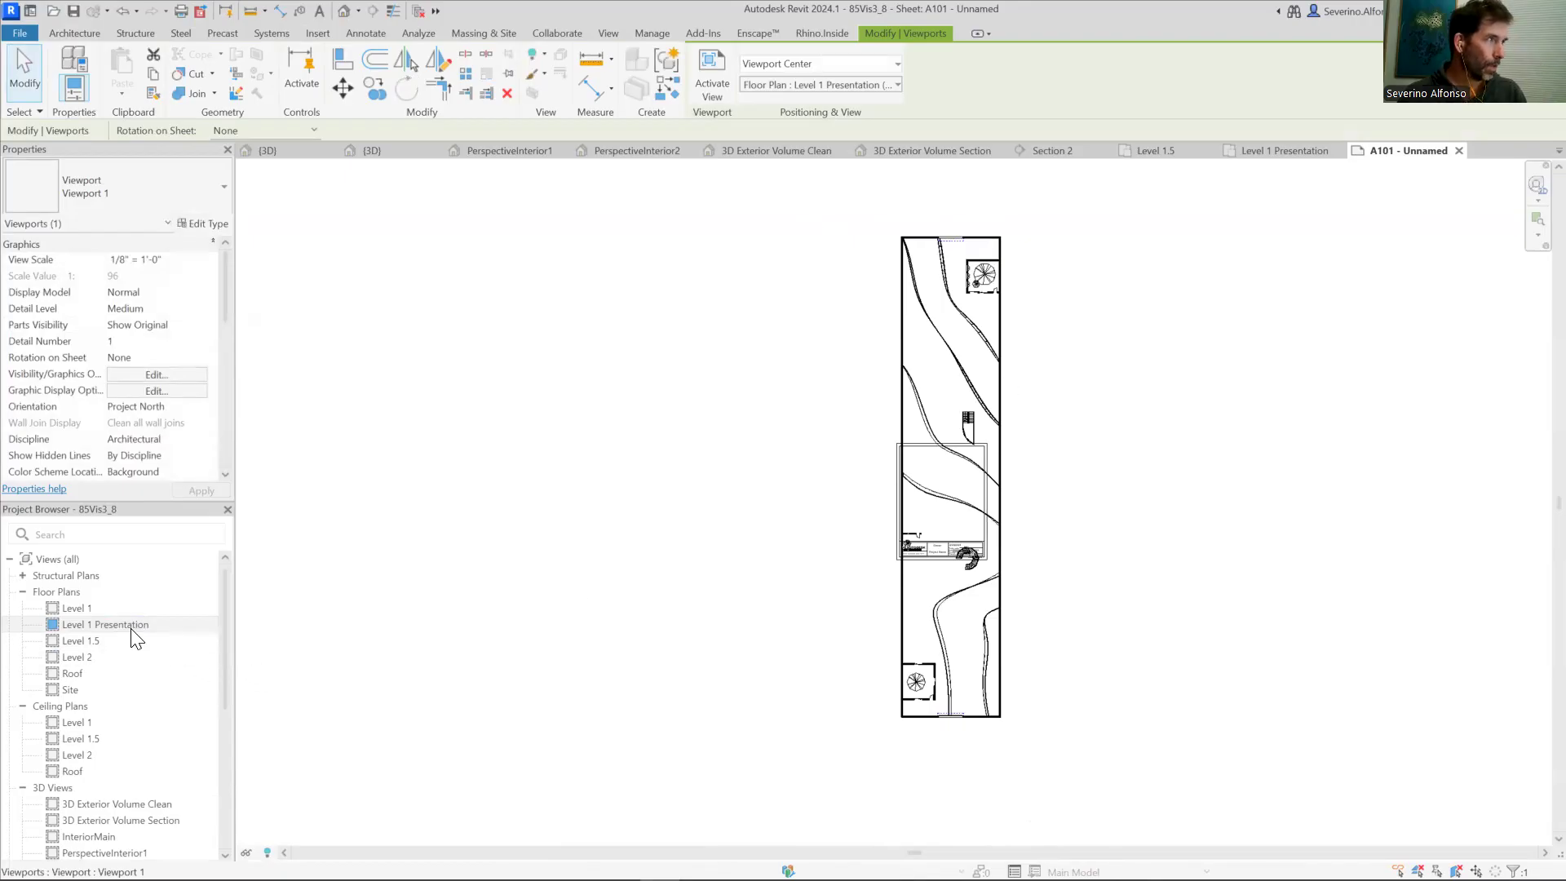
Step: Close all inactive views and the remaining 3D views of the other open files, keeping only sheet A101 open
click(416, 15)
click(420, 152)
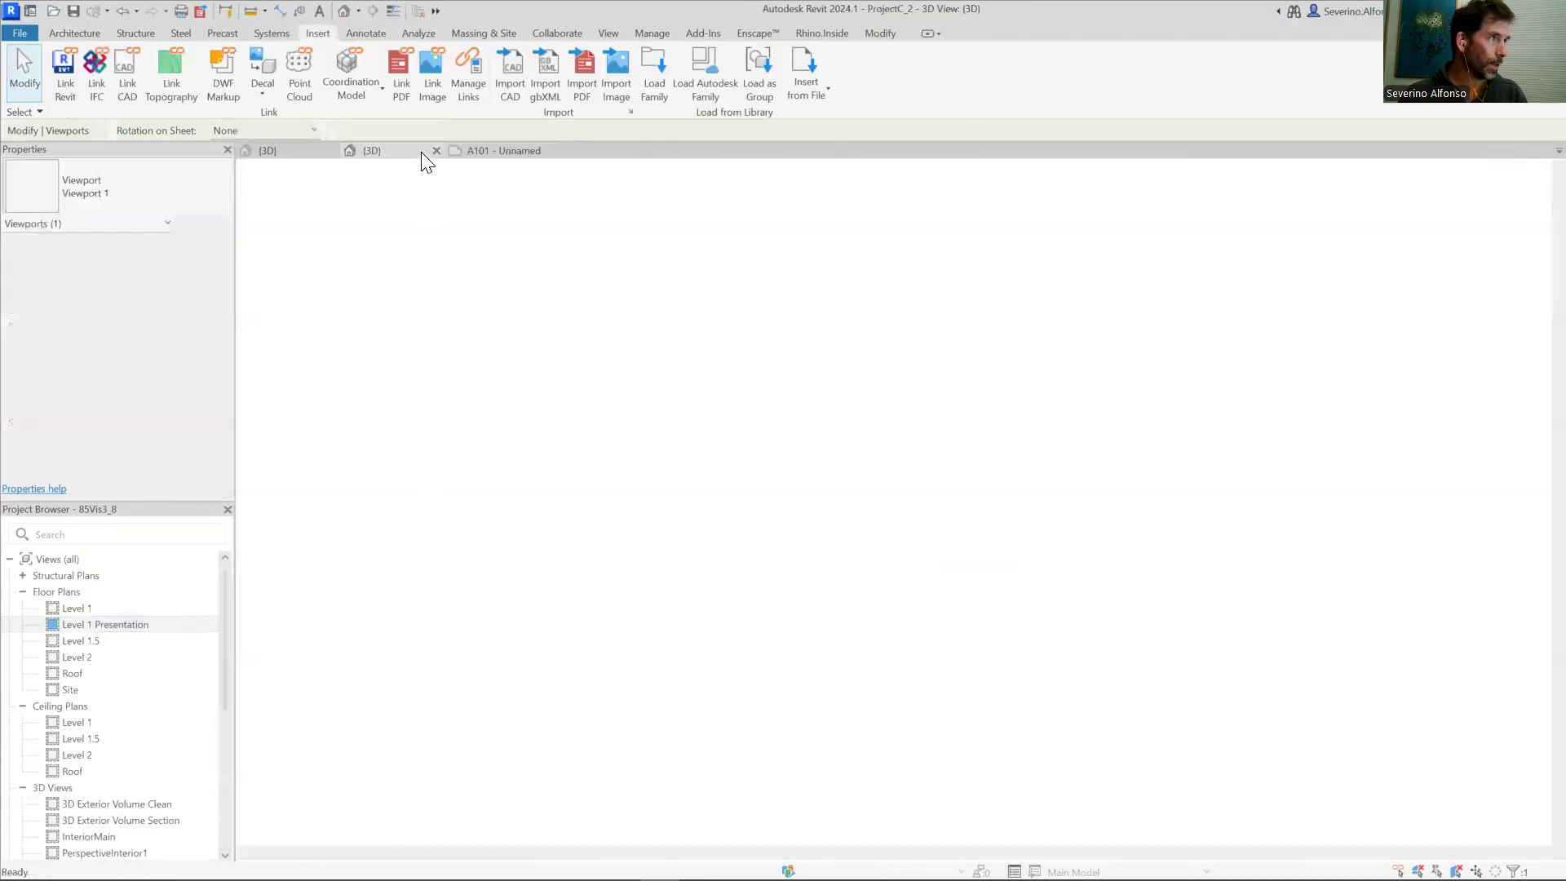
click(437, 152)
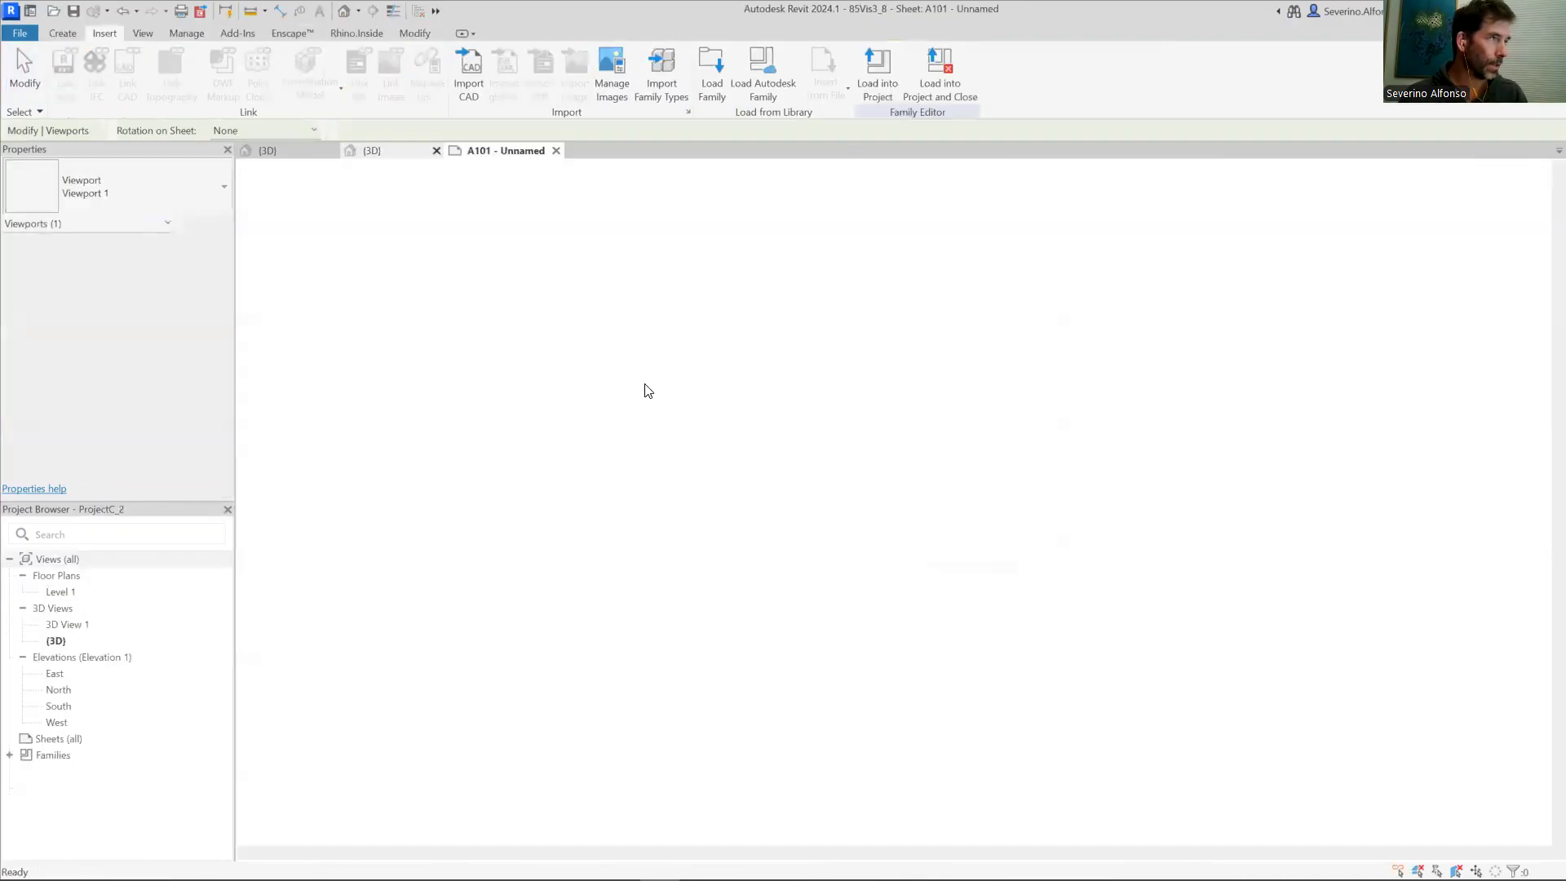
click(305, 154)
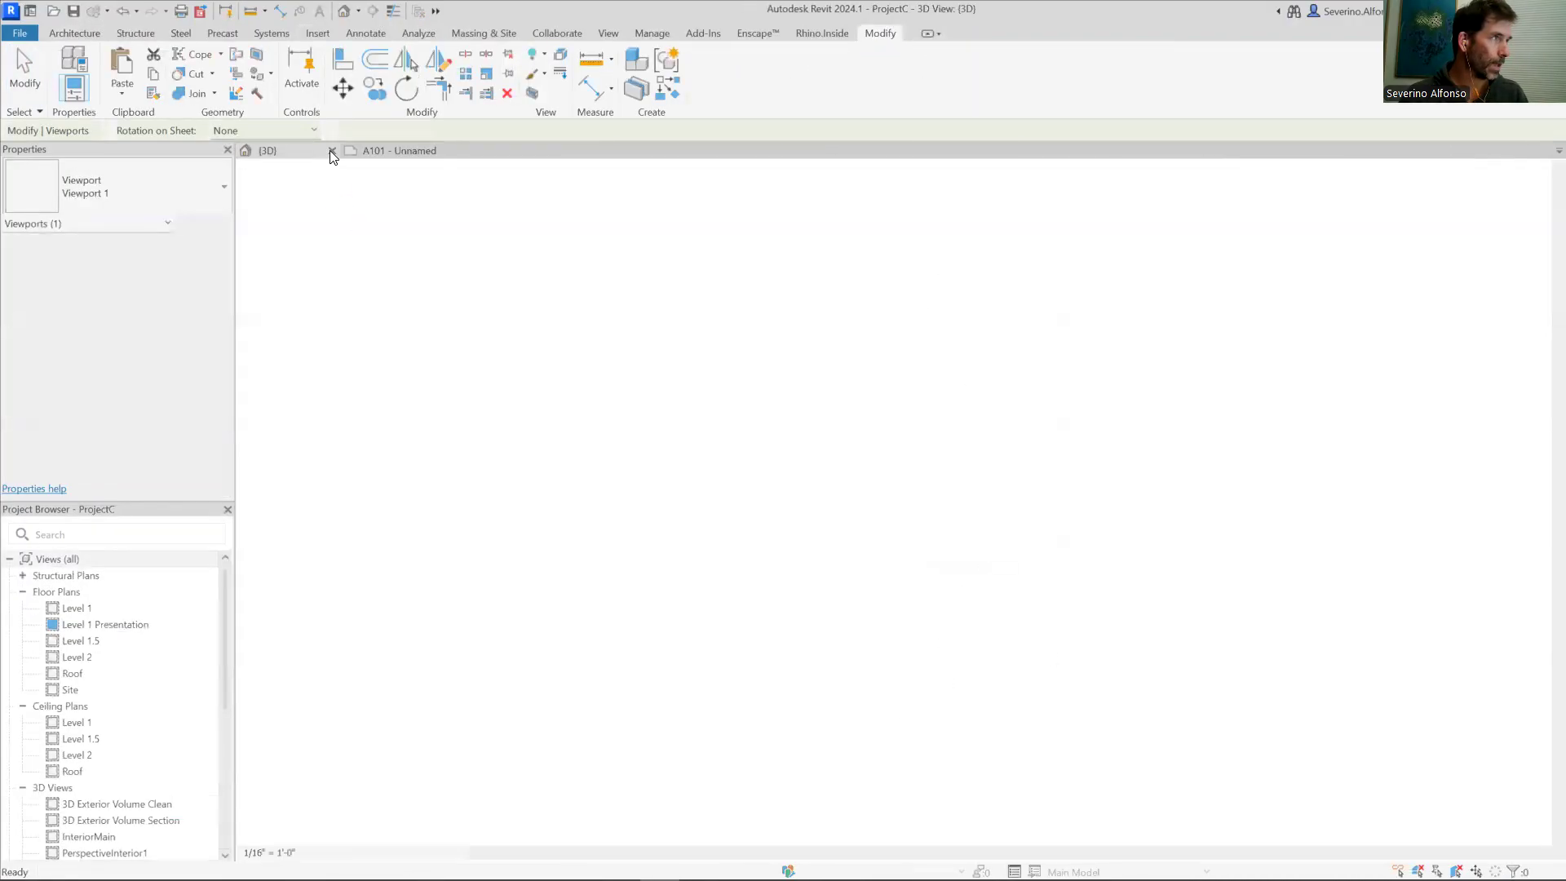
click(332, 151)
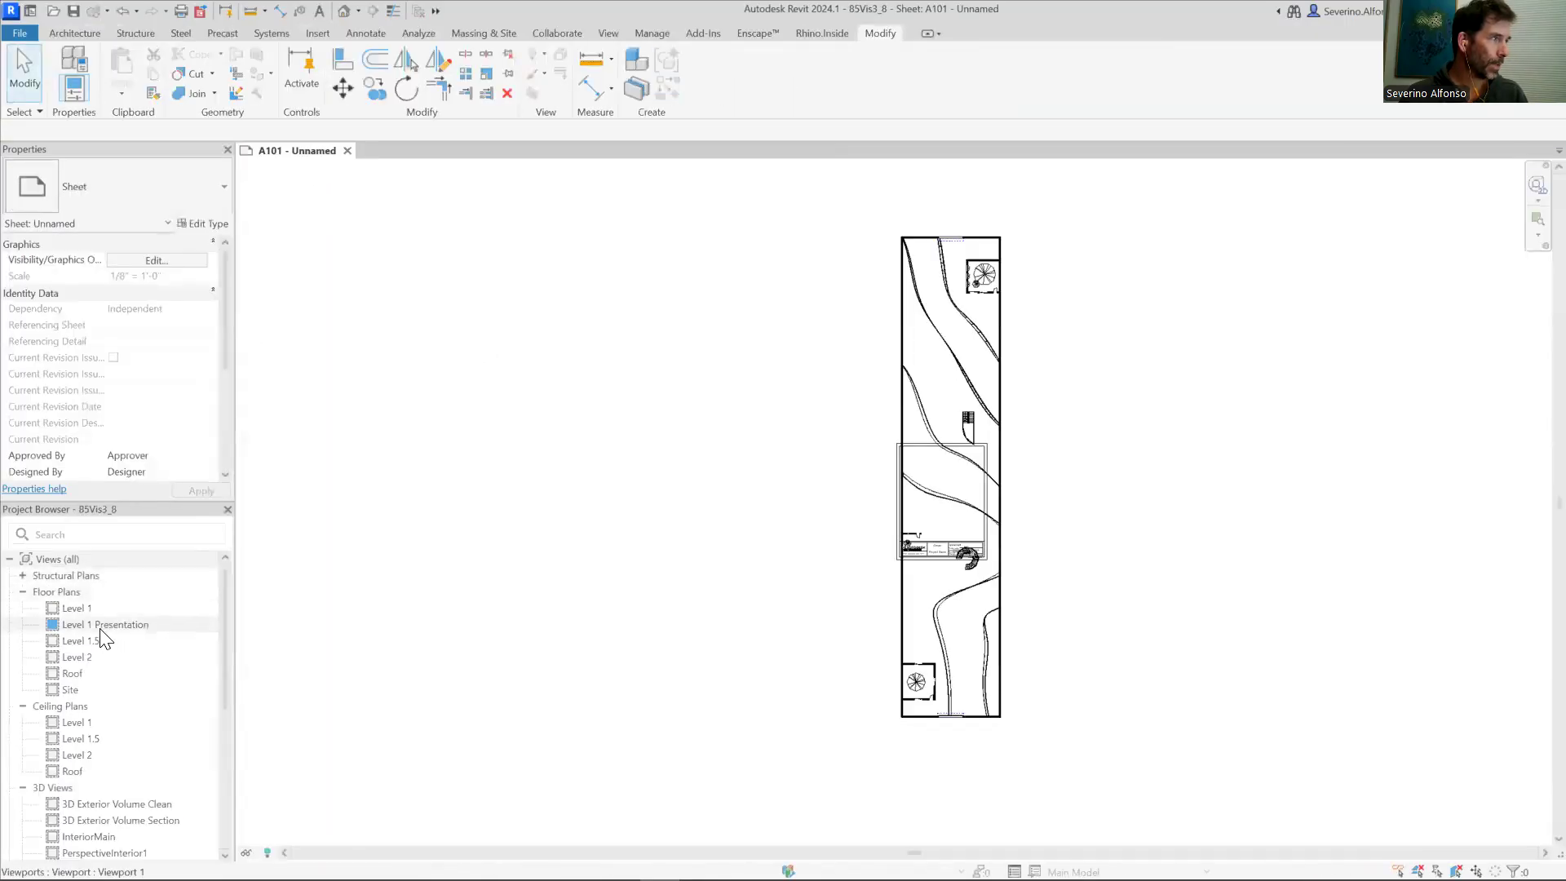
Step: Open the Level 1 Presentation plan, tile it beside sheet A101, and fit both views in their windows
double_click(100, 627)
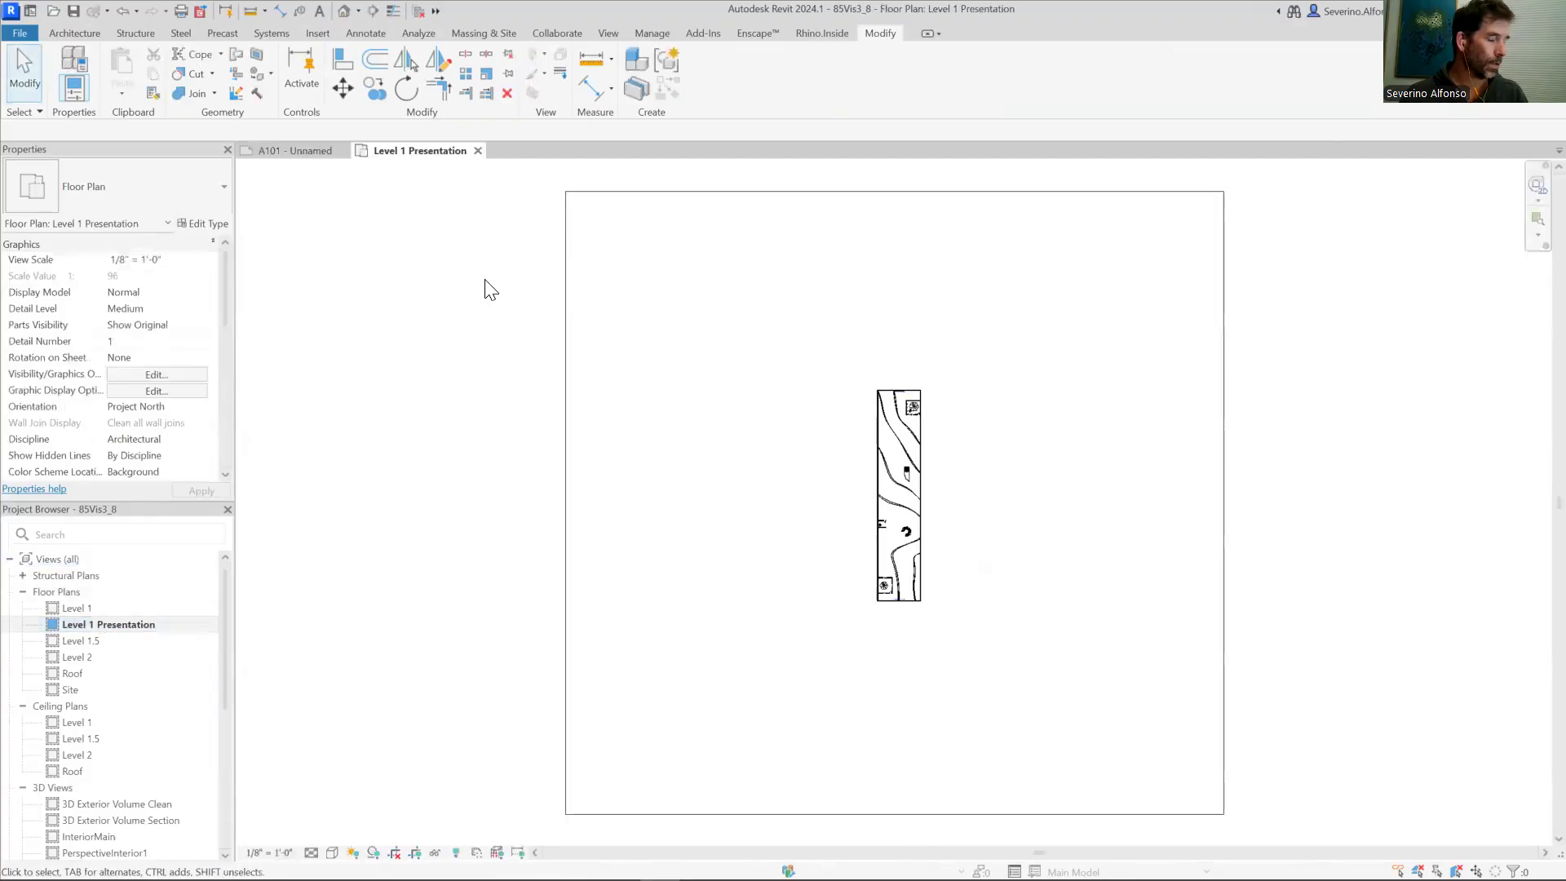
key(w)
key(t)
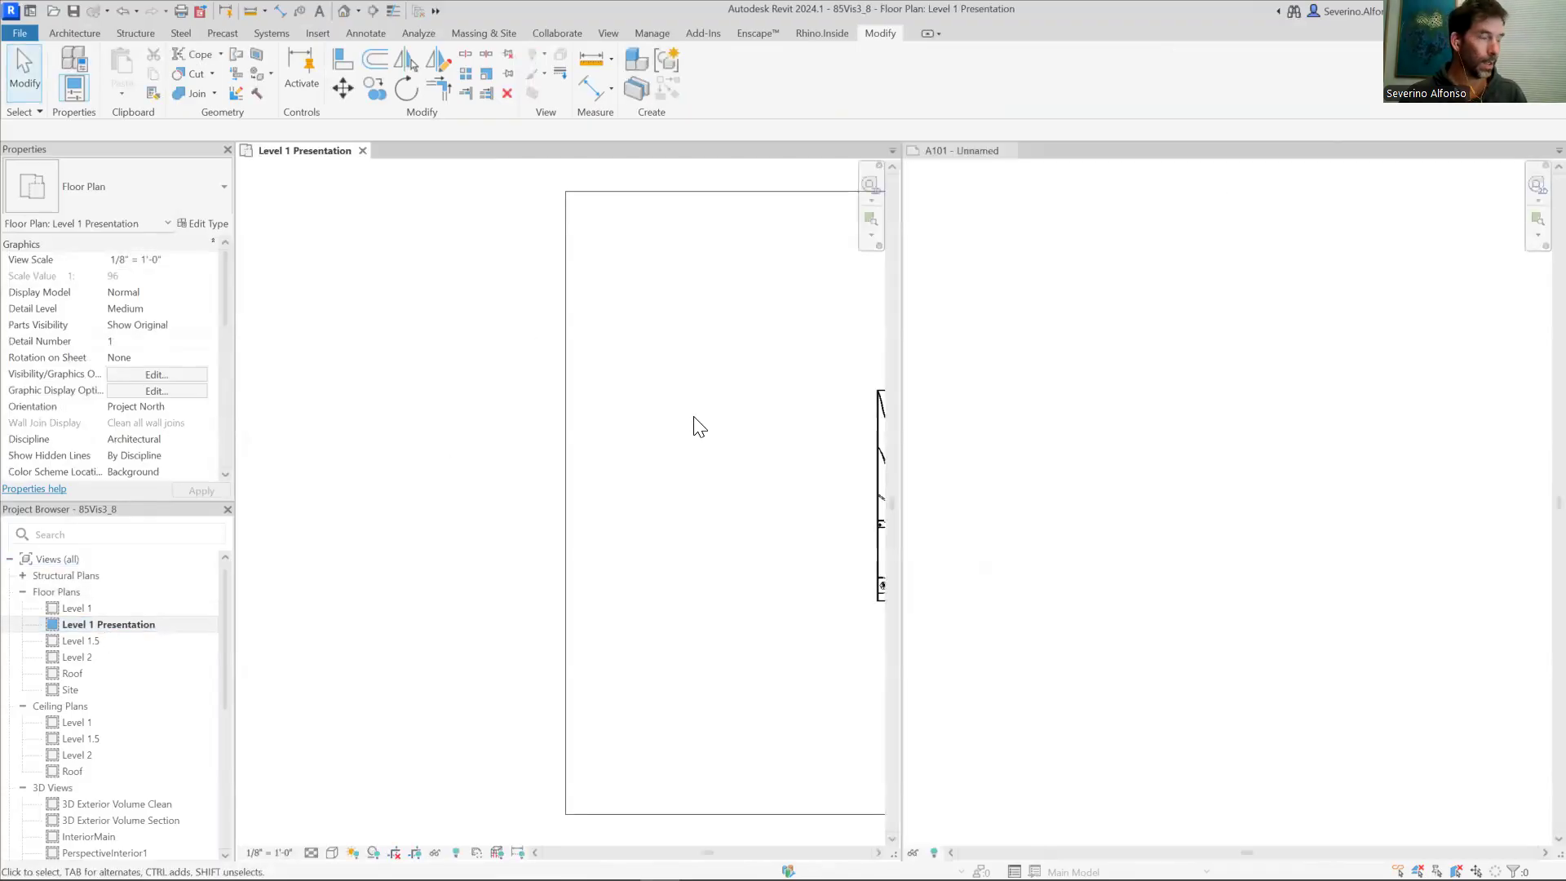
key(z)
key(a)
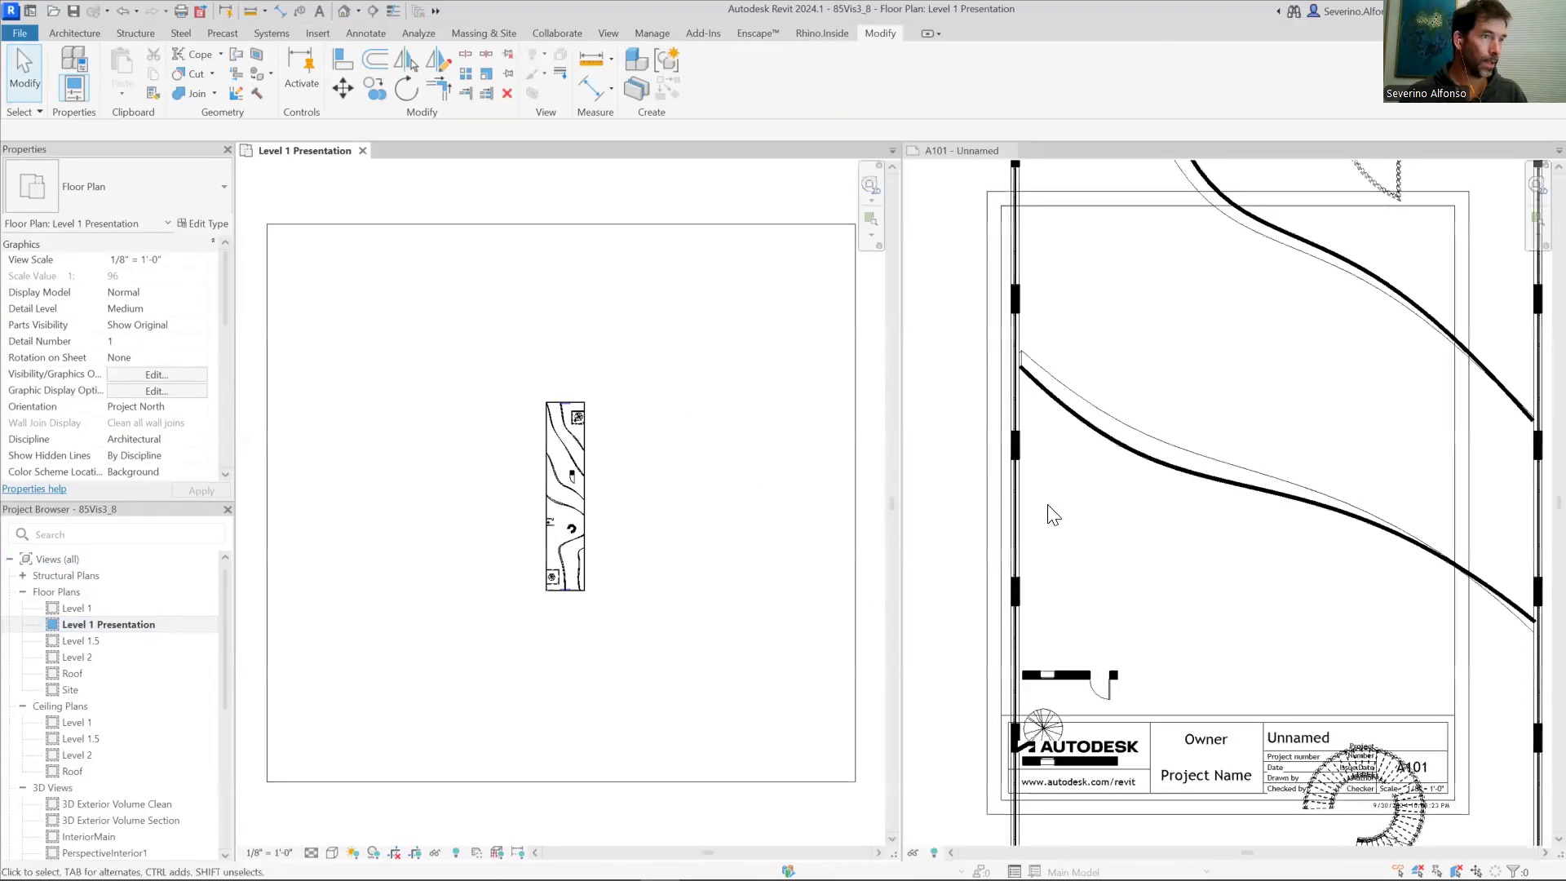
scroll(1212, 636, down, 2)
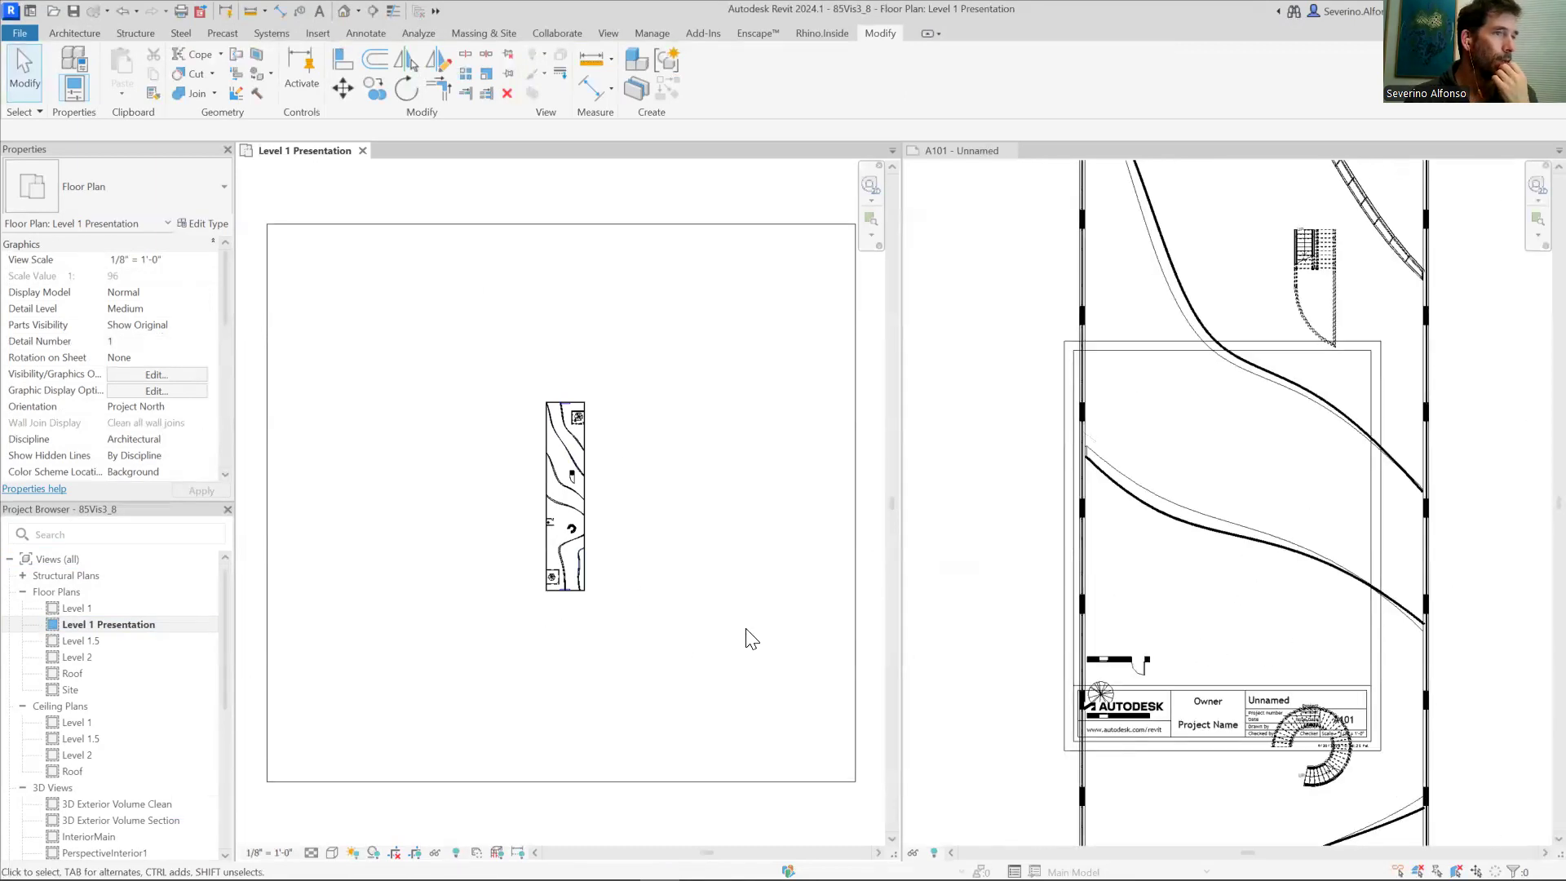
scroll(773, 473, down, 1)
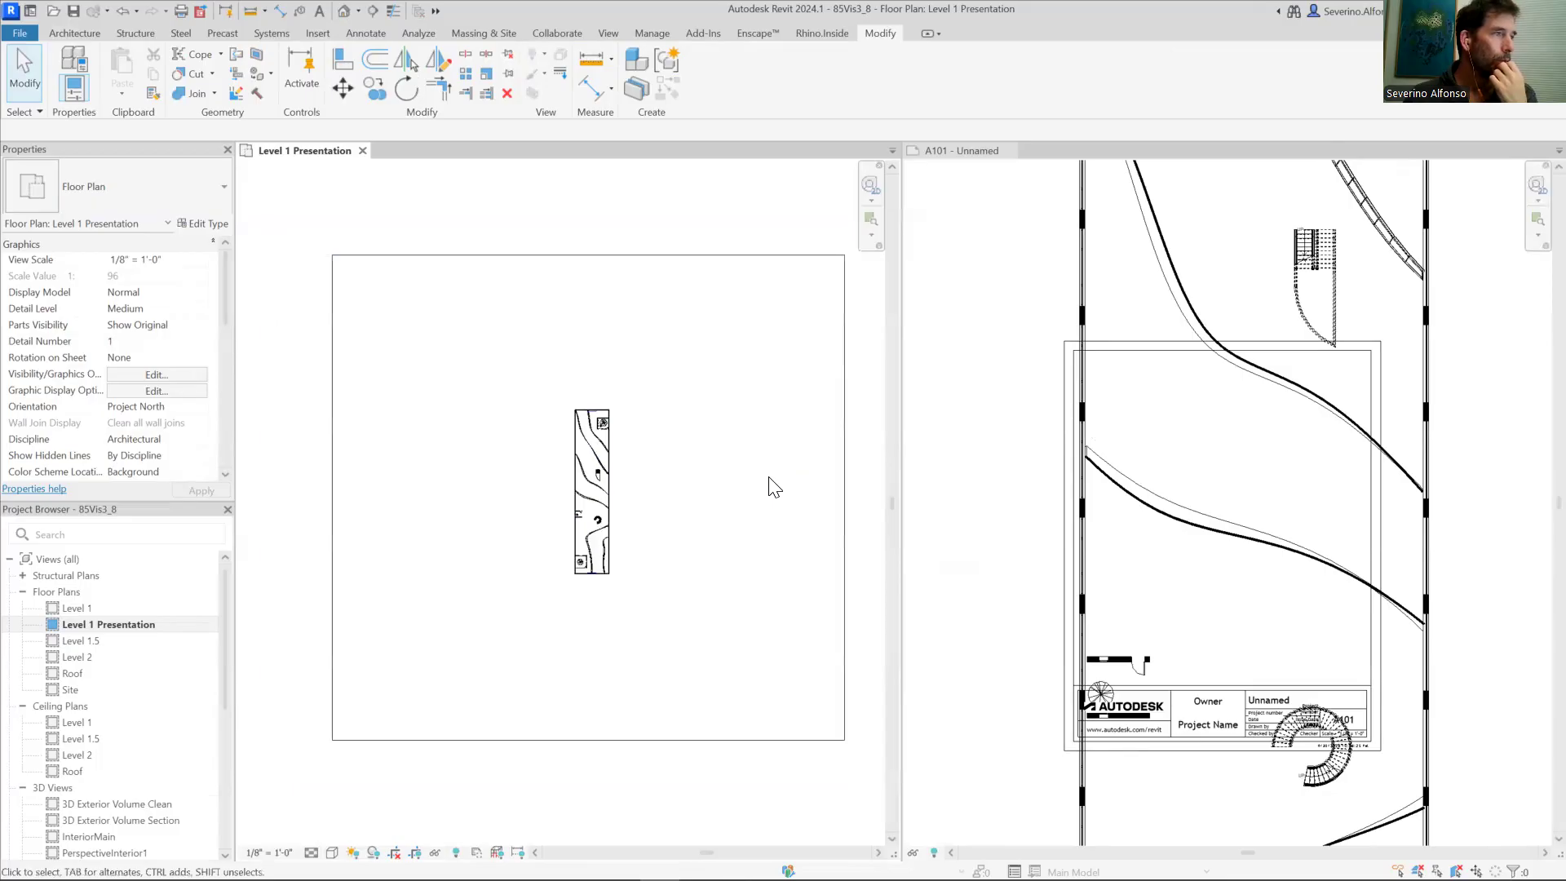
Step: Hide the toposolid surrounding the building in the Level 1 Presentation view
click(843, 499)
right_click(845, 496)
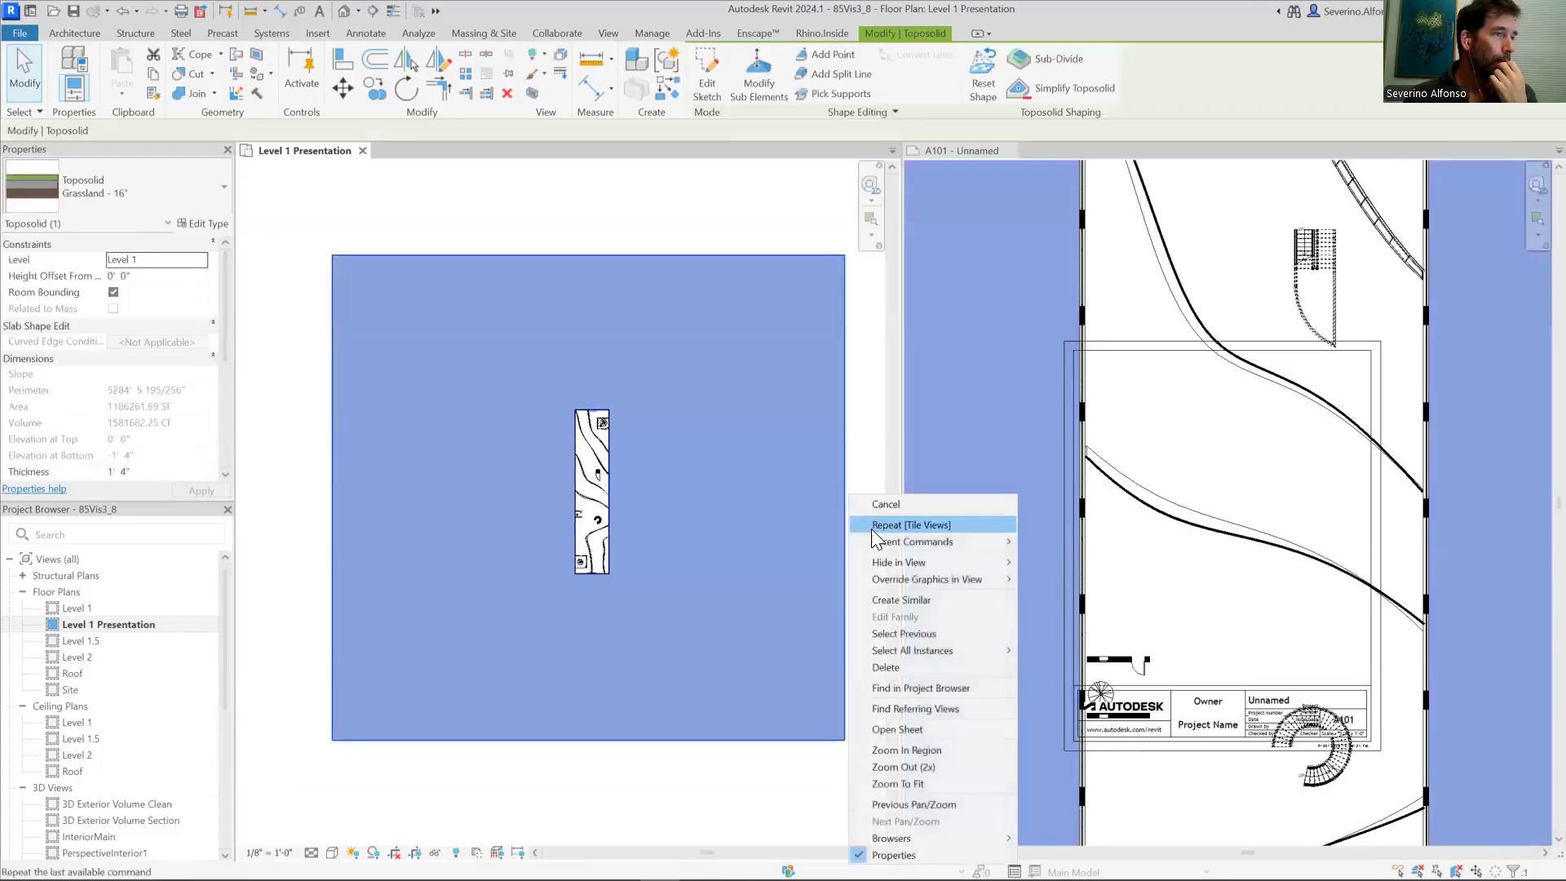
mouse_move(886, 563)
click(1051, 560)
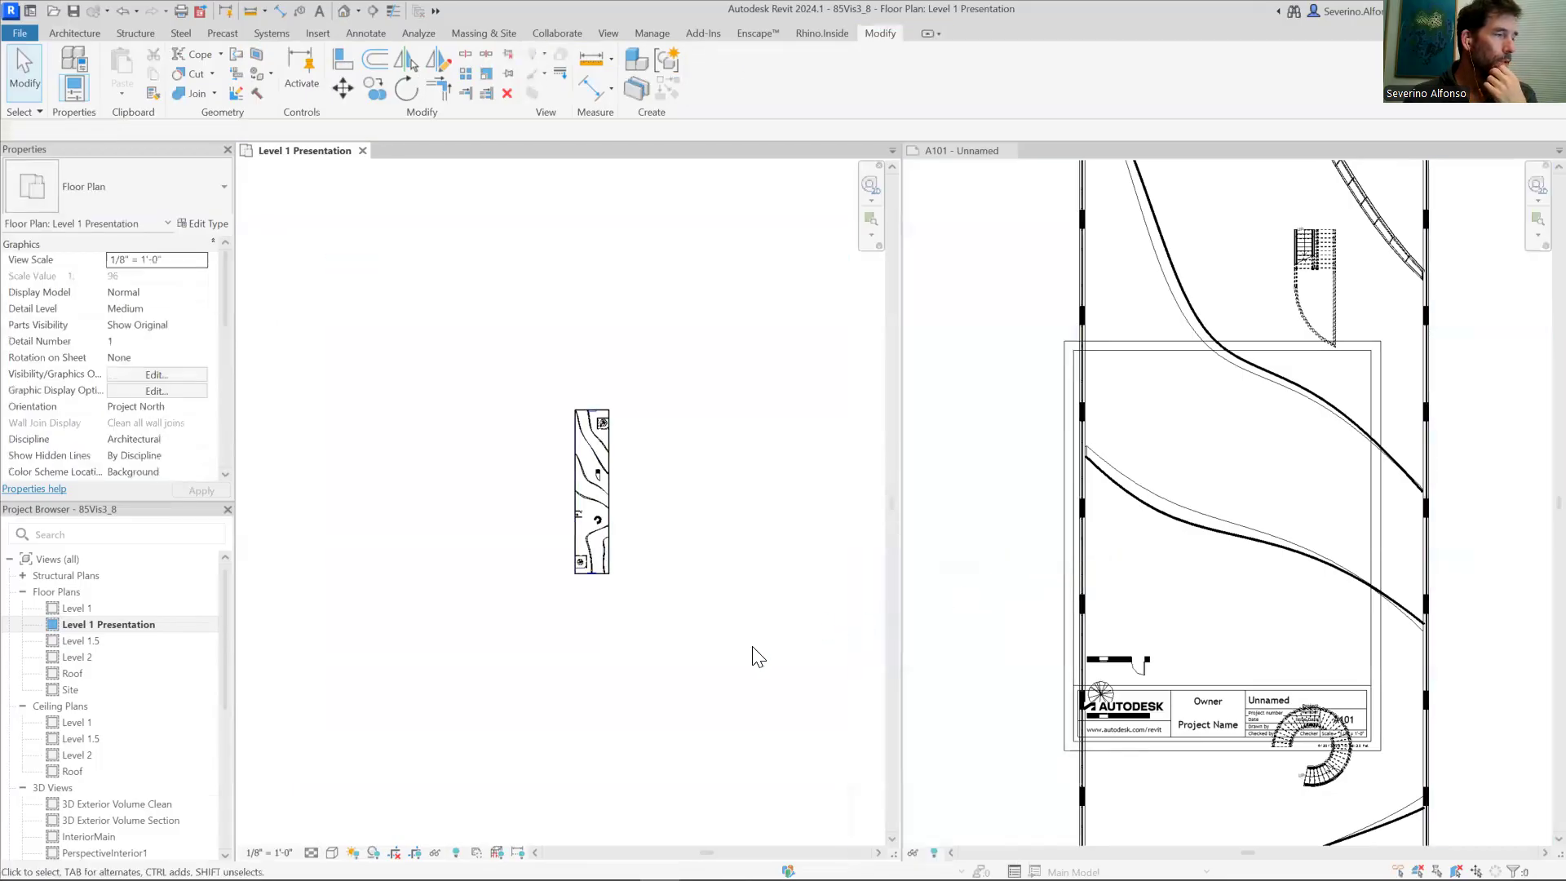
Step: Set the Level 1 Presentation view scale to 1/2" = 1'-0" and check the plan's size against the sheet
scroll(1293, 604, down, 4)
click(1360, 647)
click(468, 727)
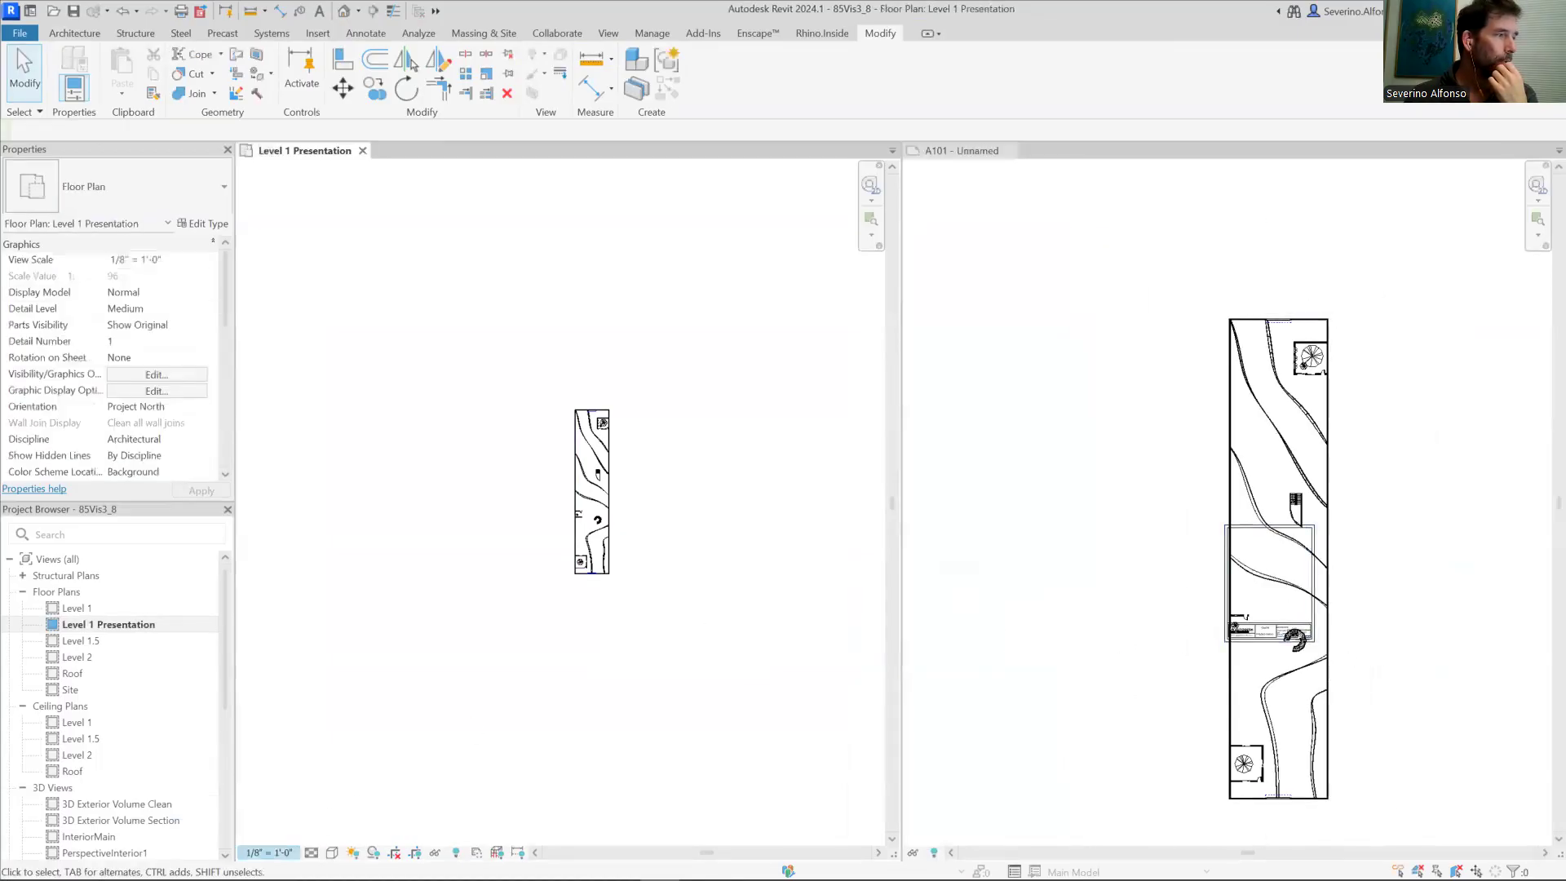
click(269, 852)
click(722, 433)
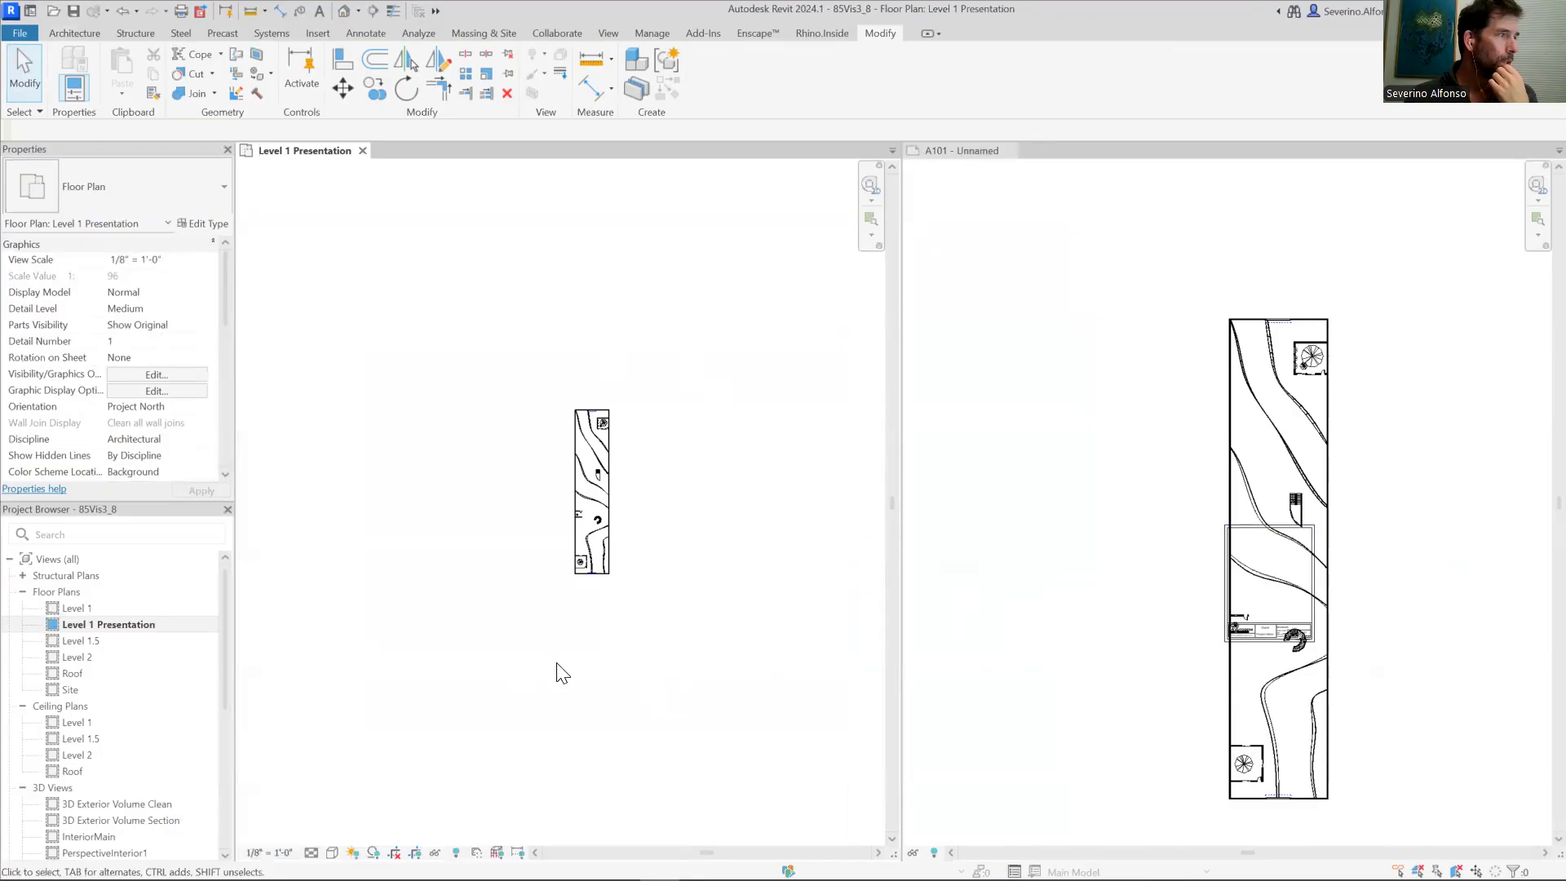
click(269, 852)
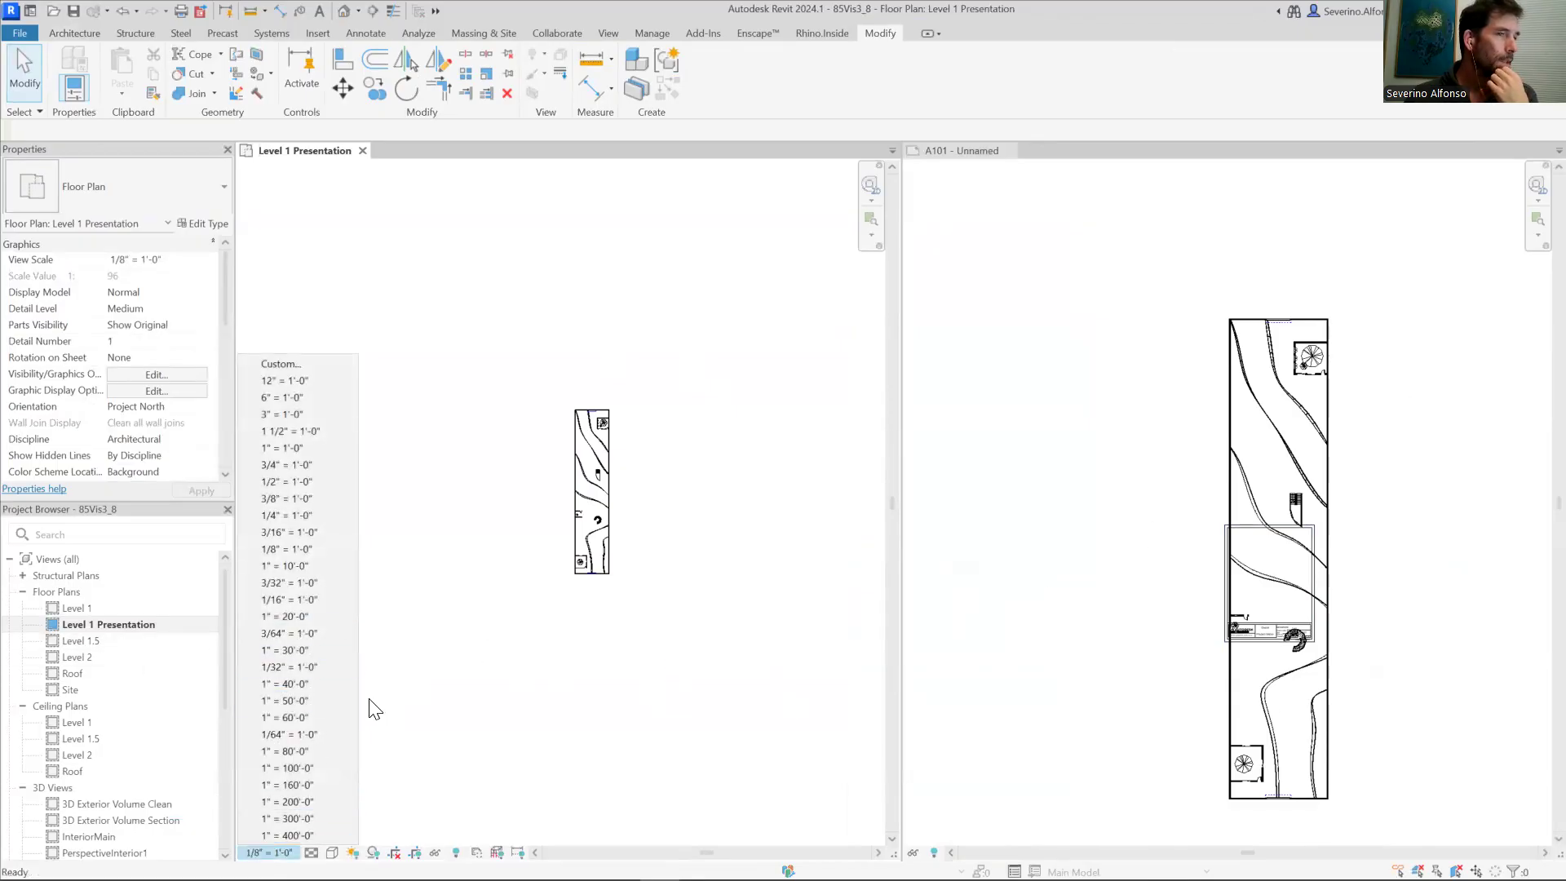
click(289, 487)
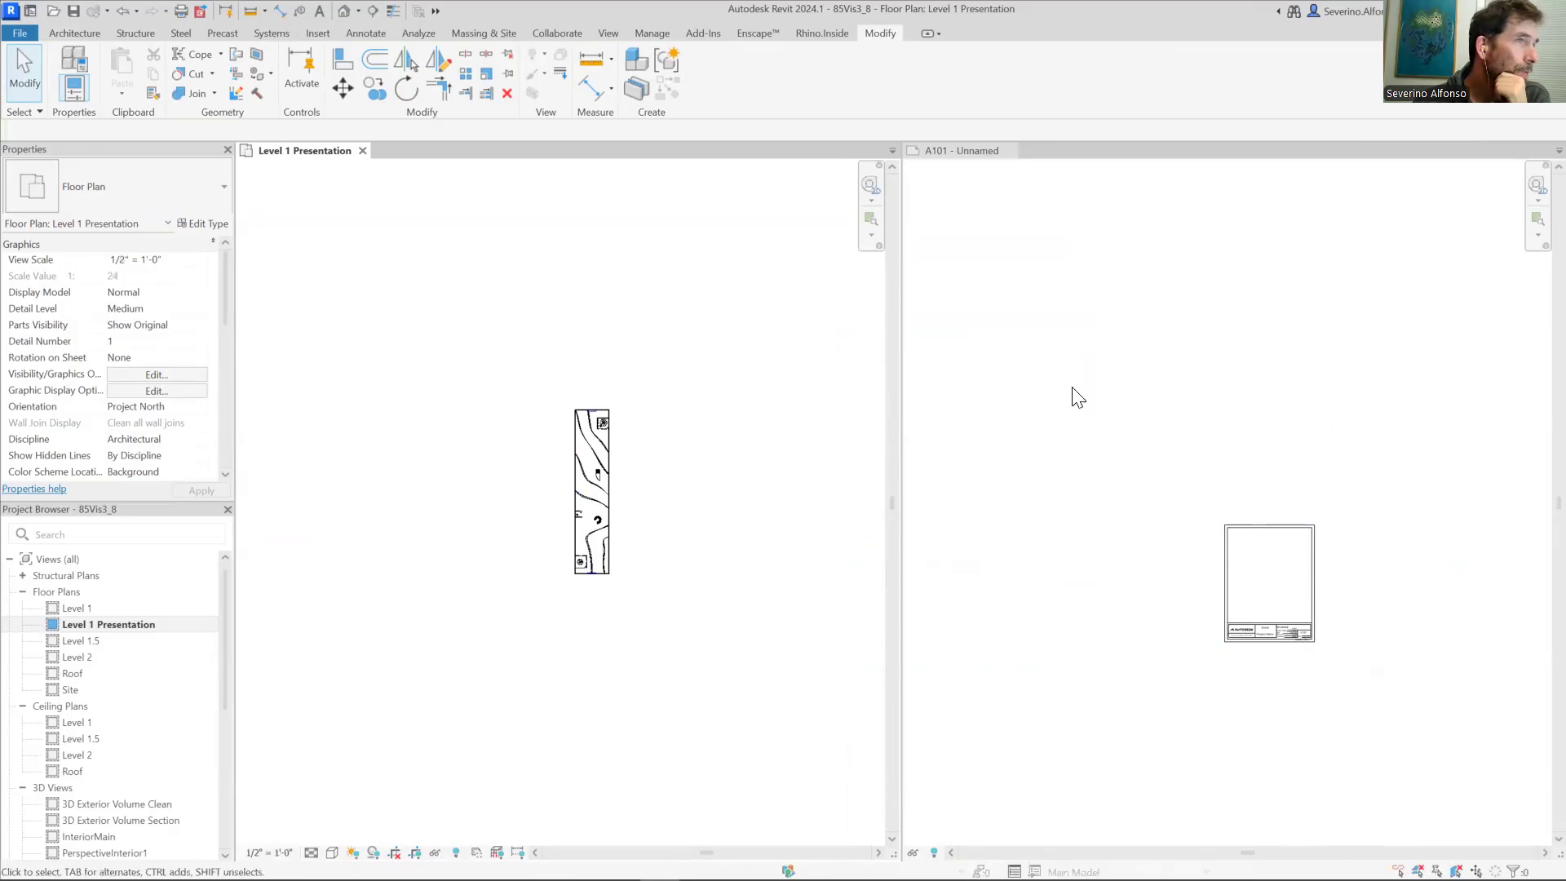
scroll(1328, 569, down, 7)
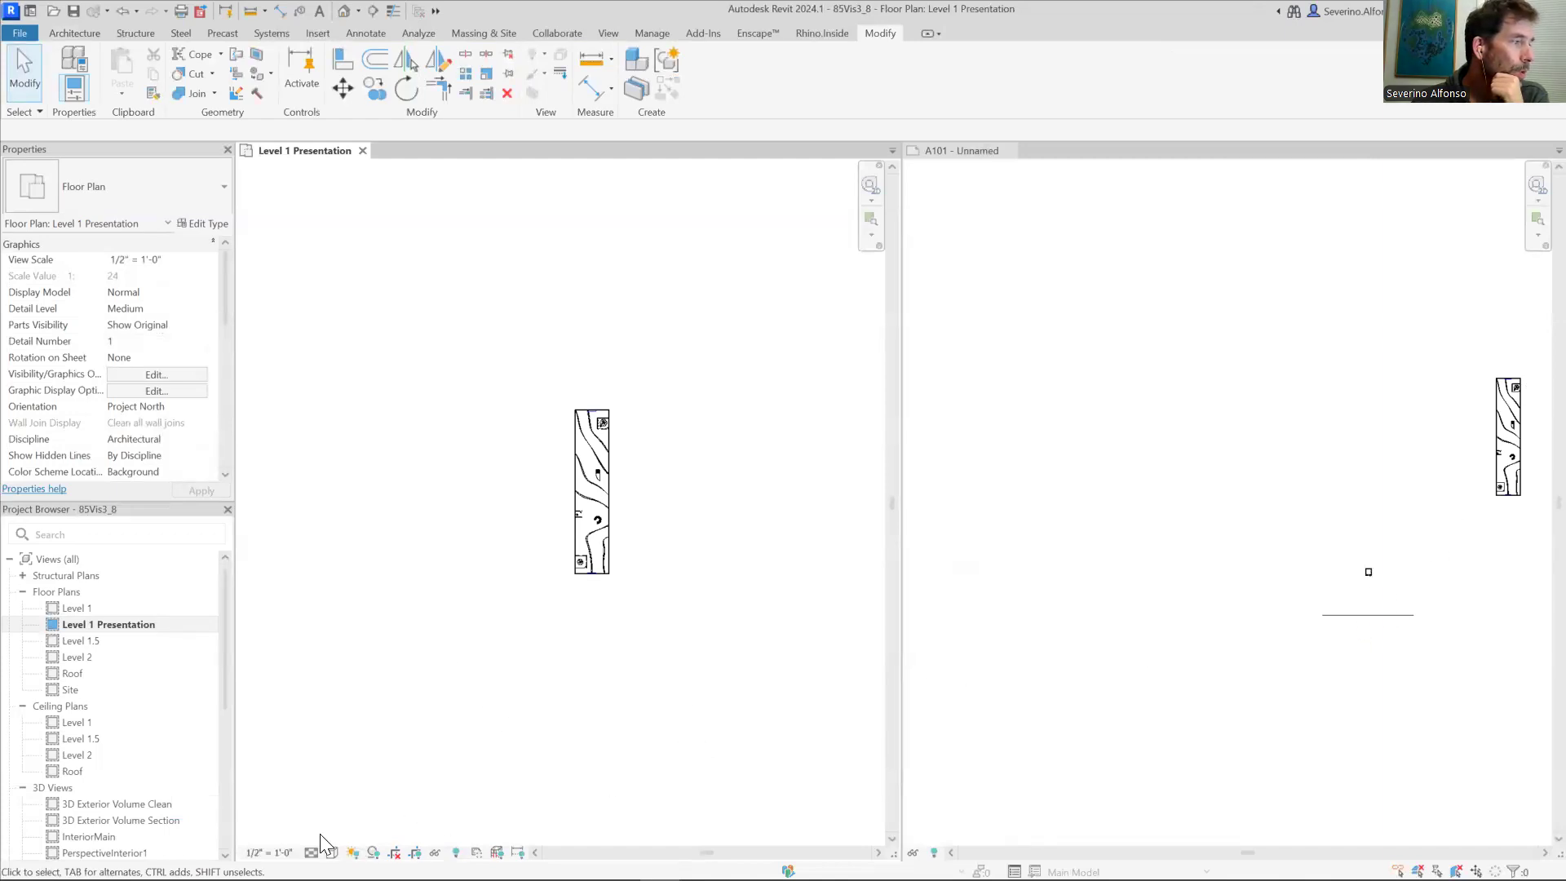
Step: Set the Level 1 Presentation view scale to 1/16" = 1'-0" and move its viewport over the titleblock on sheet A101
click(270, 852)
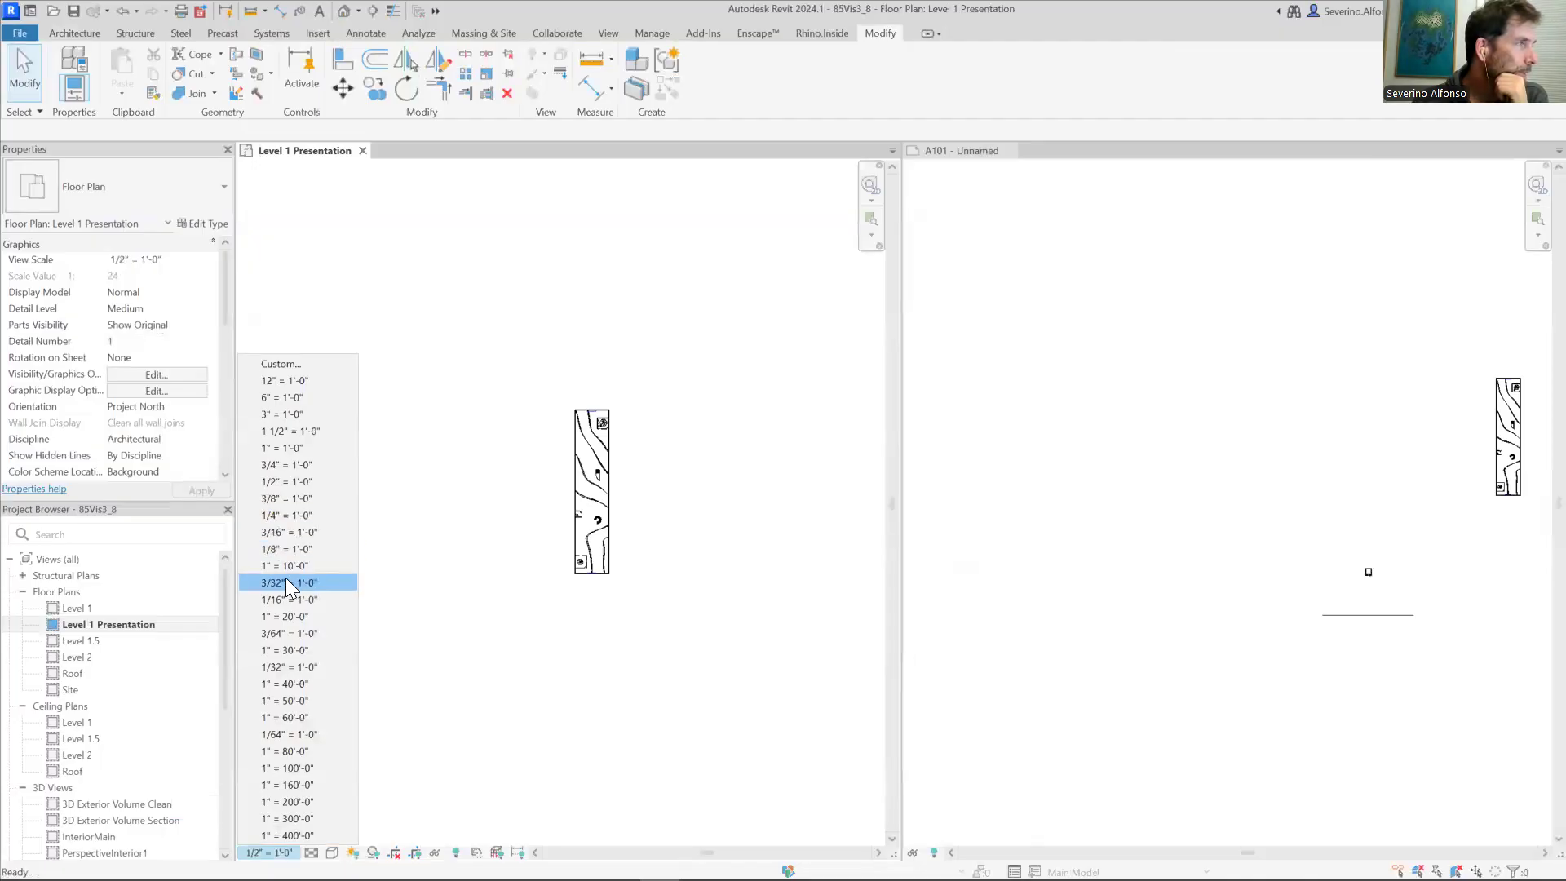
click(283, 599)
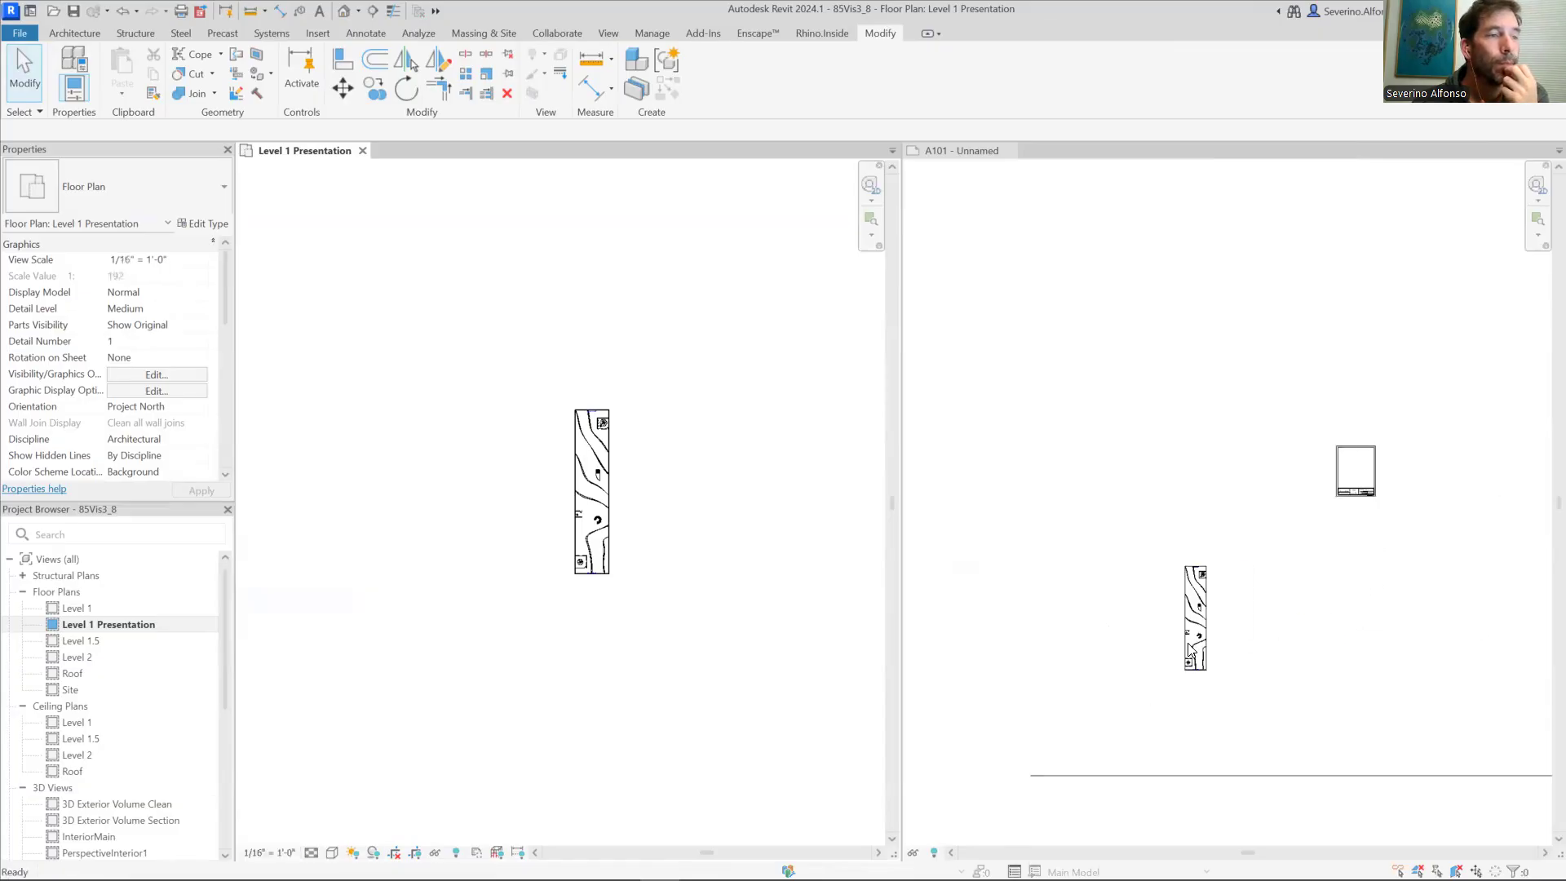
click(1226, 625)
drag(1208, 610, 1370, 470)
scroll(1402, 583, down, 1)
drag(1409, 604, 1268, 544)
click(1206, 684)
scroll(1270, 551, down, 2)
drag(1293, 608, 1201, 619)
click(1177, 614)
scroll(1125, 519, up, 2)
scroll(1123, 510, up, 1)
Step: Shorten the viewport's title line on sheet A101 and place the view title just beneath the plan
click(1140, 493)
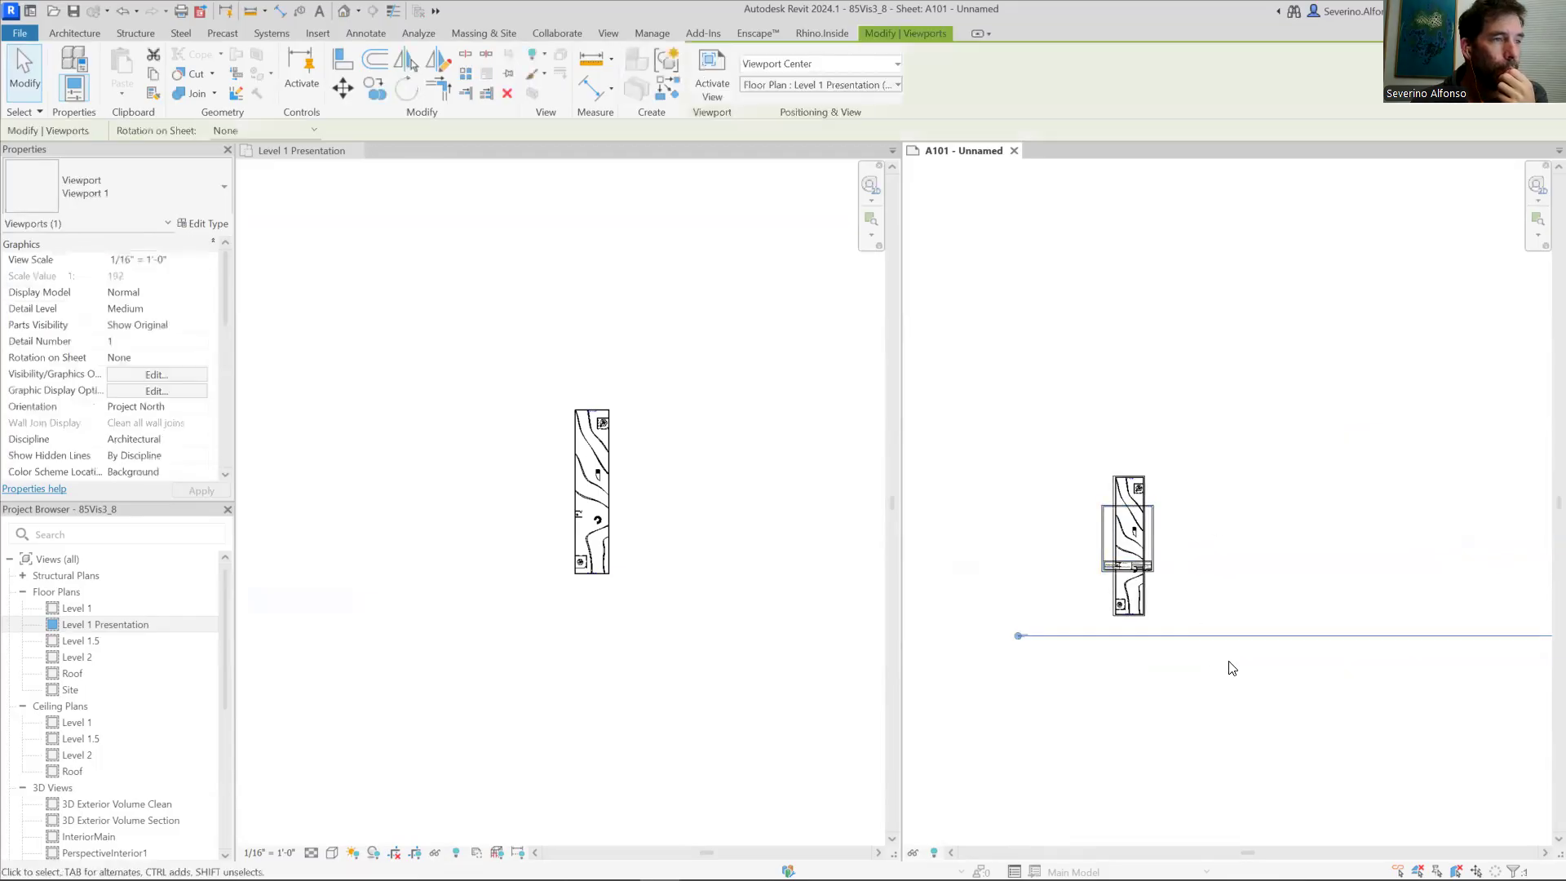
scroll(1243, 652, down, 1)
scroll(1378, 647, down, 1)
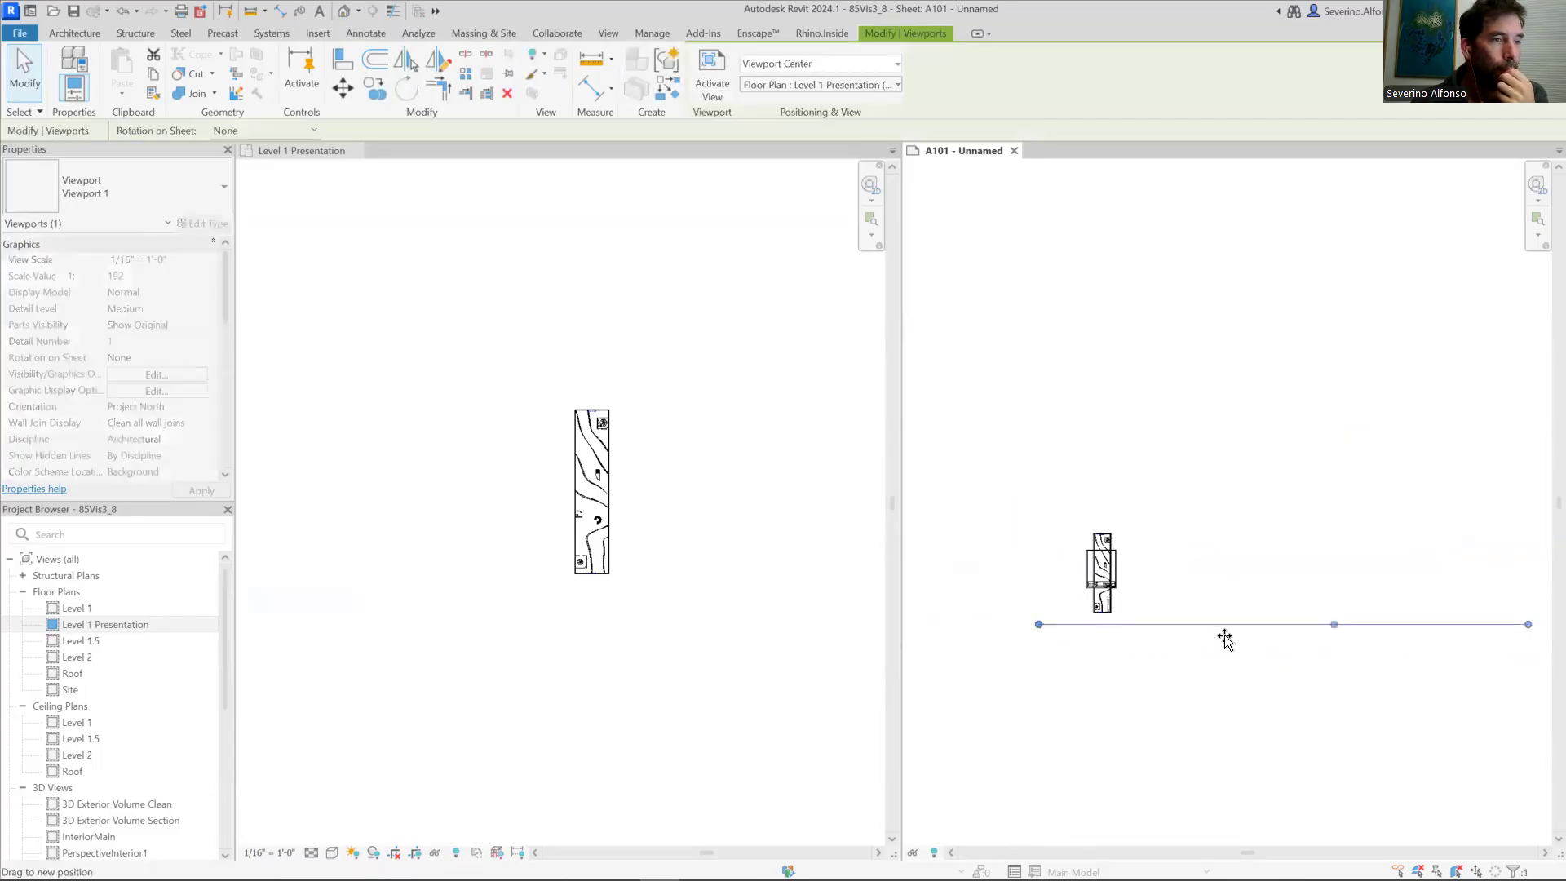
click(1049, 661)
scroll(1052, 626, up, 1)
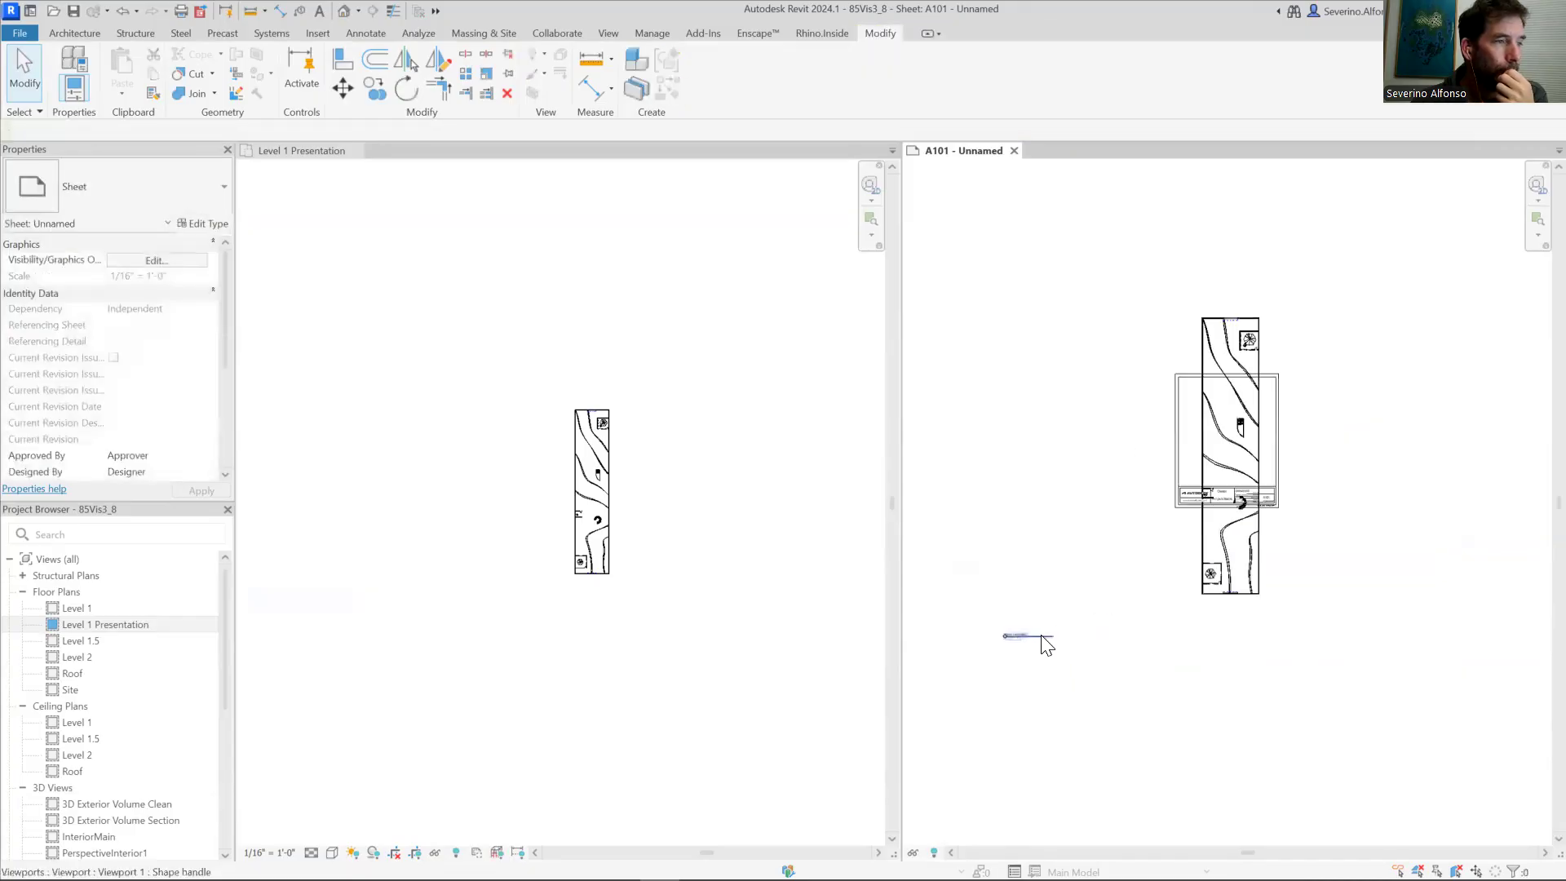
click(1220, 620)
click(1228, 658)
scroll(1232, 652, up, 3)
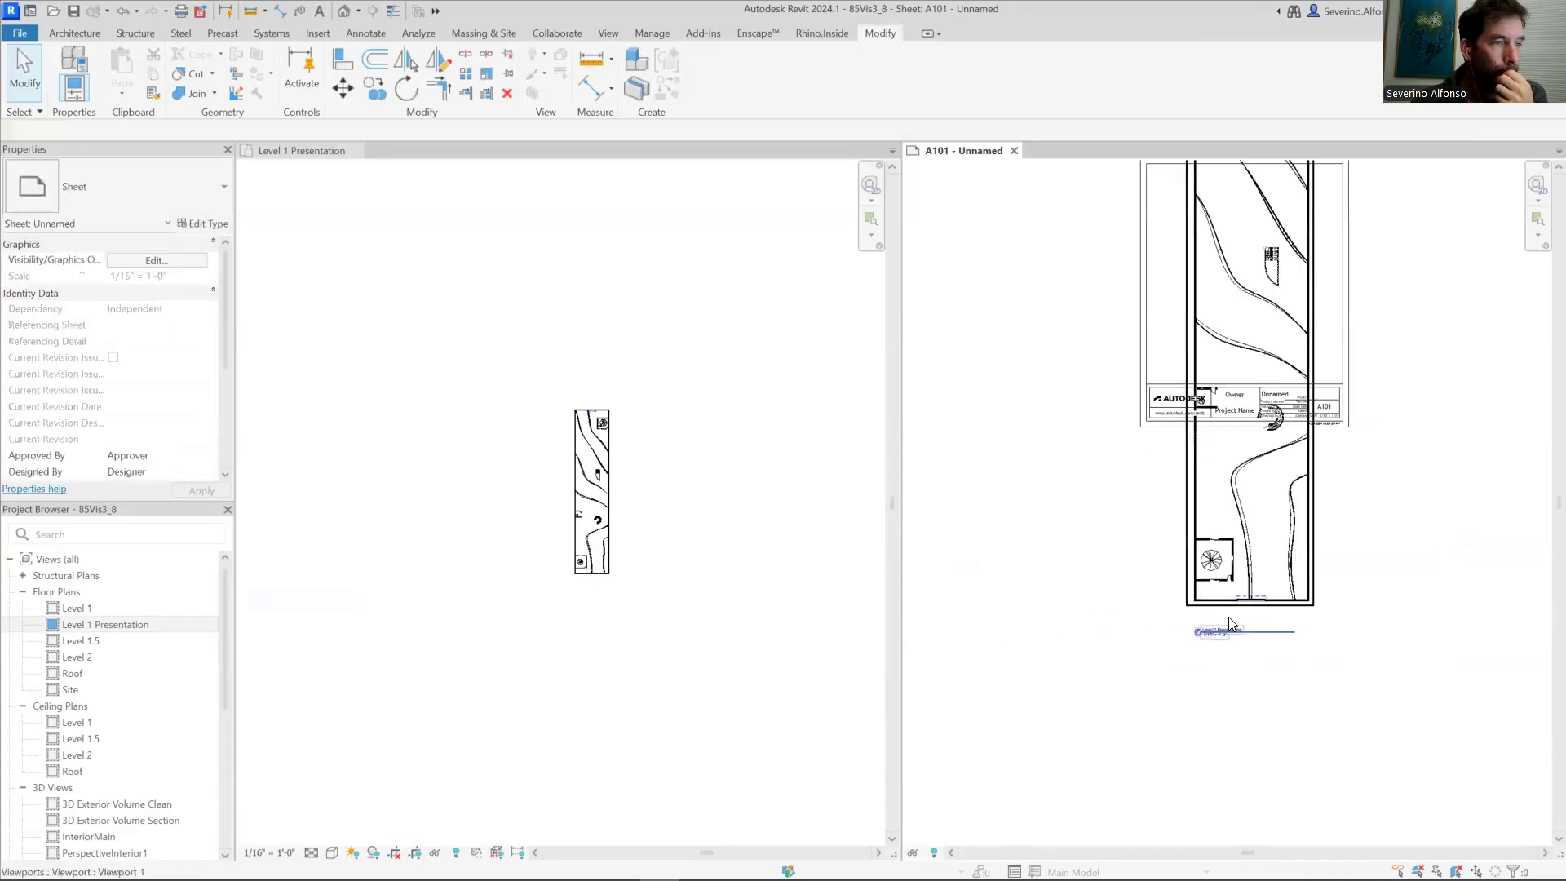
scroll(1241, 688, down, 4)
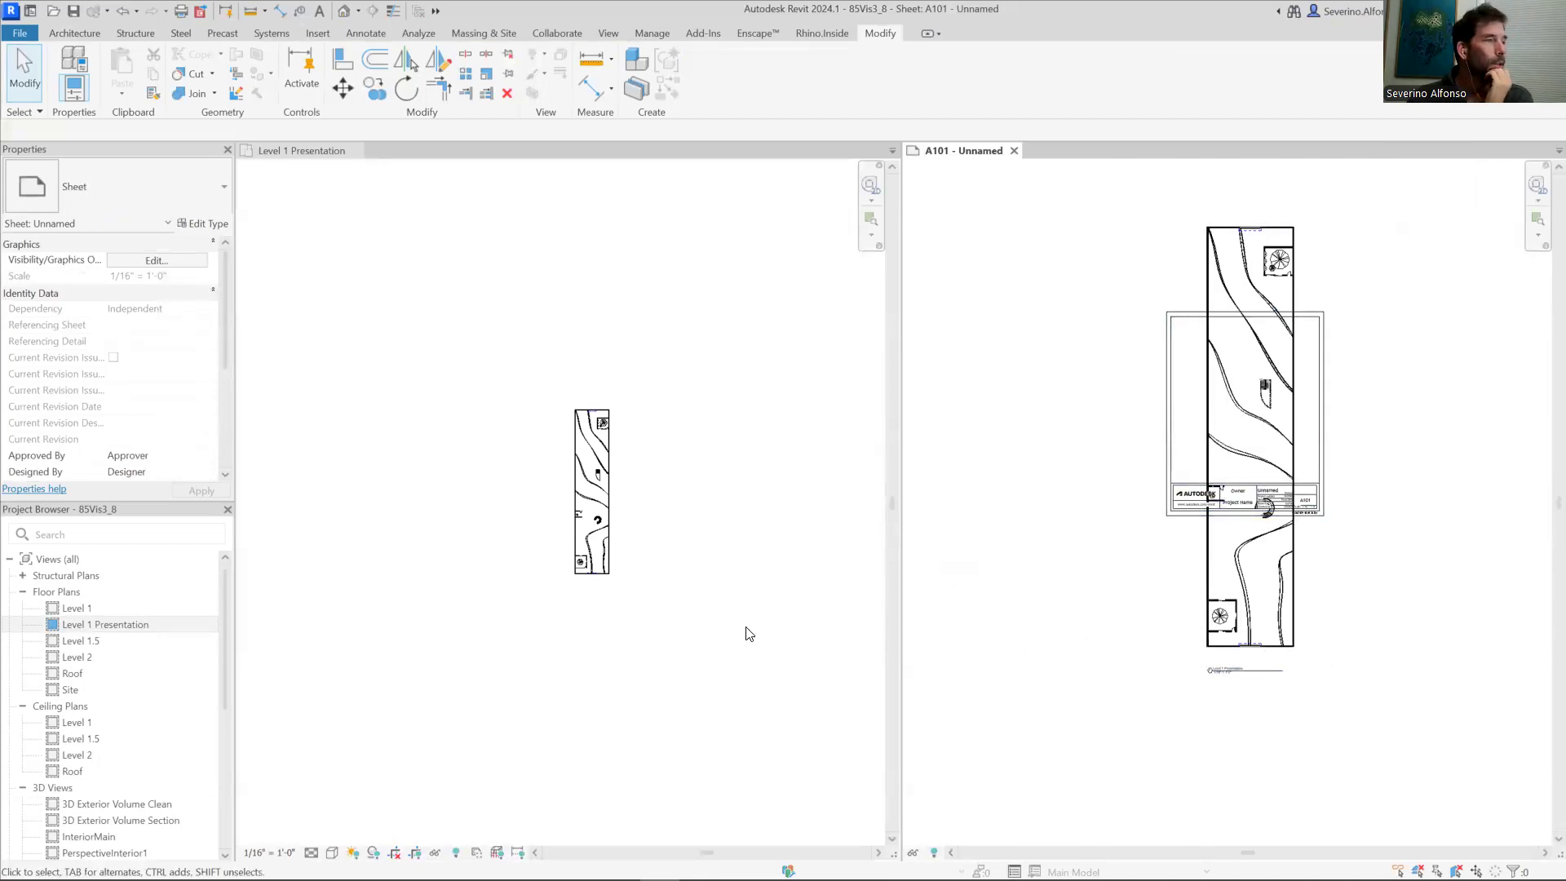
Step: Set the Level 1 Presentation view scale to 1/32" = 1'-0" and move its viewport up so the plan's base sits above the titleblock's text strip
click(598, 685)
click(269, 852)
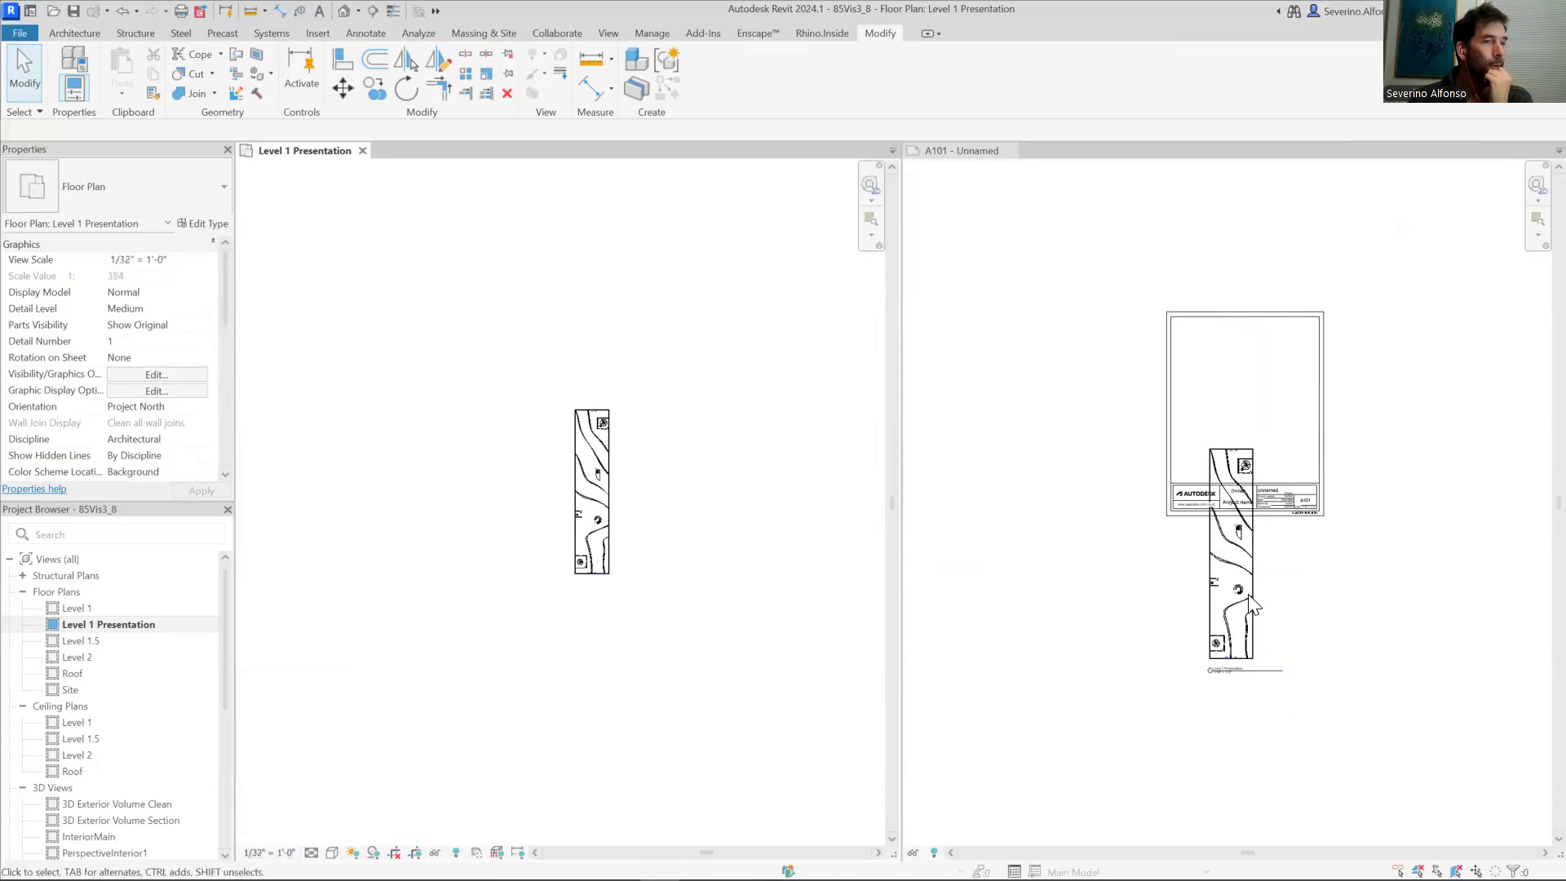
drag(1366, 636, 1267, 662)
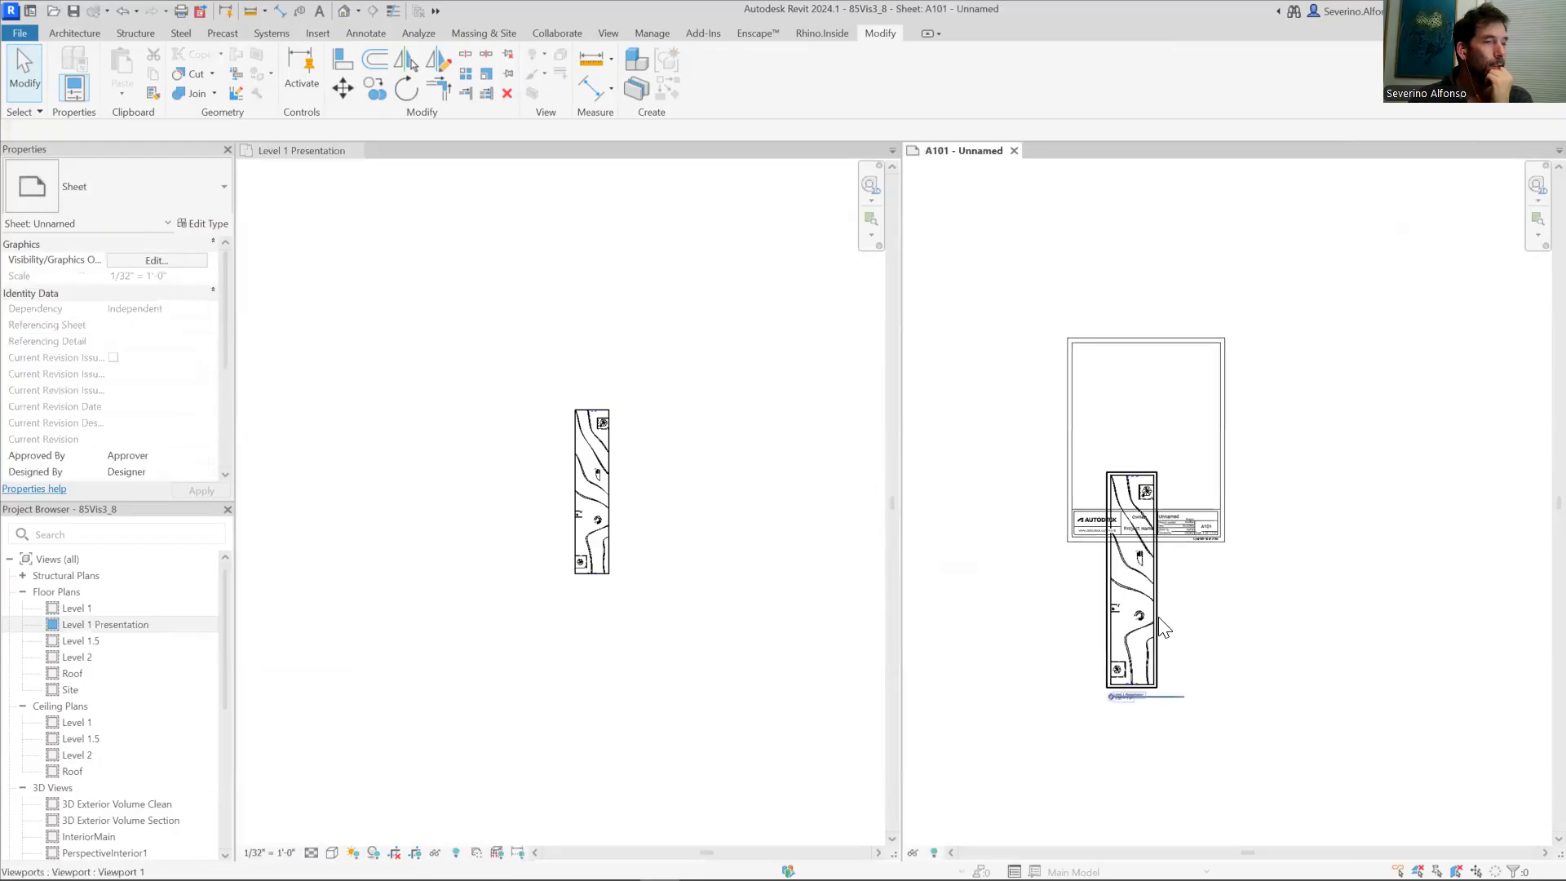
drag(1158, 616, 1139, 433)
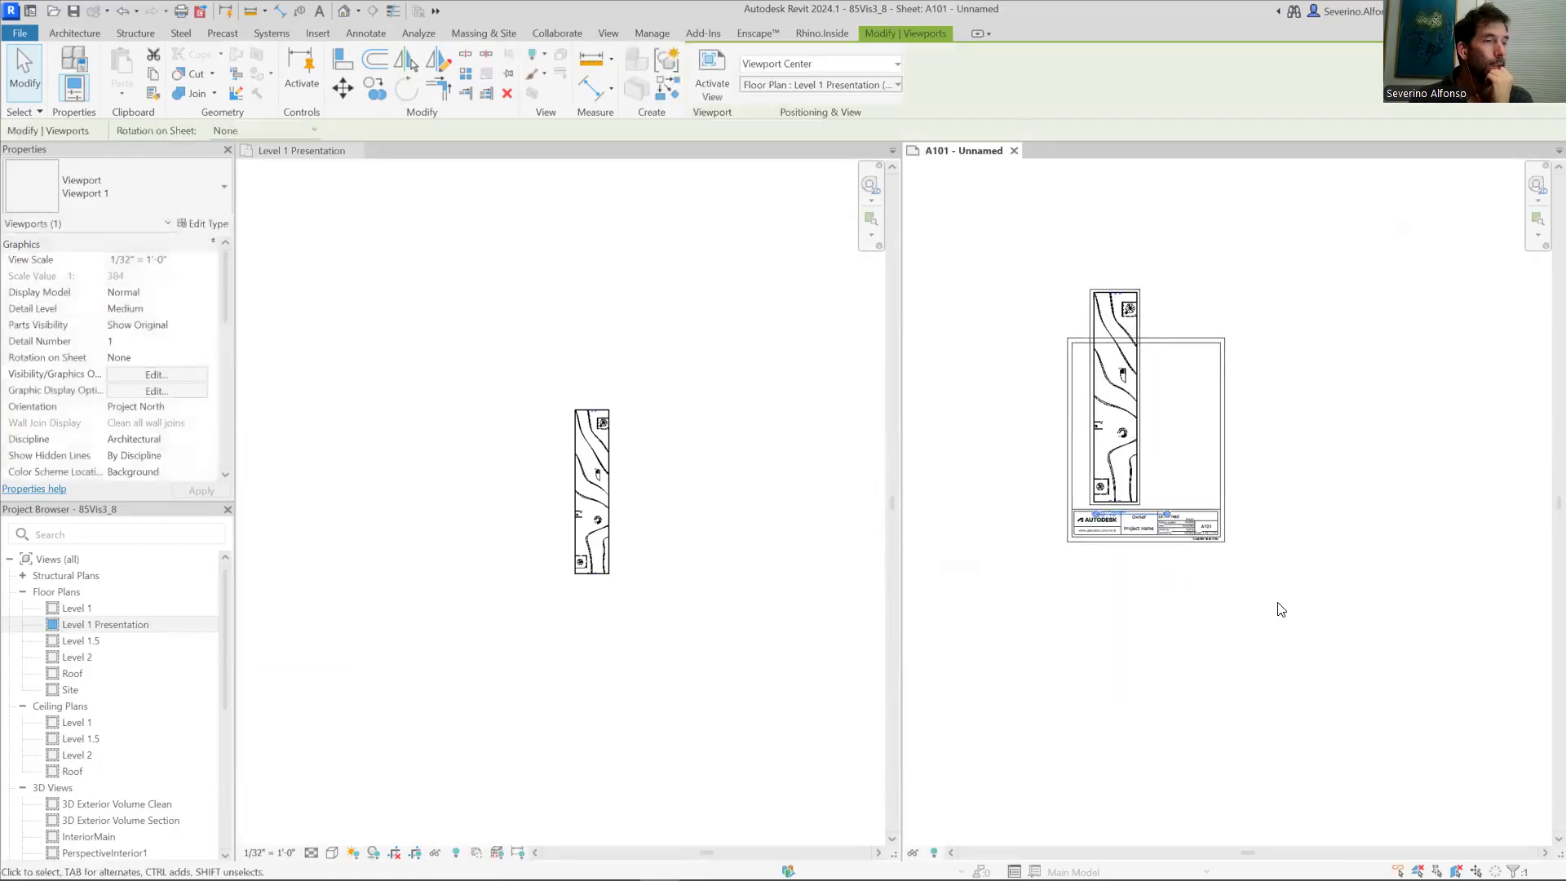
click(1194, 631)
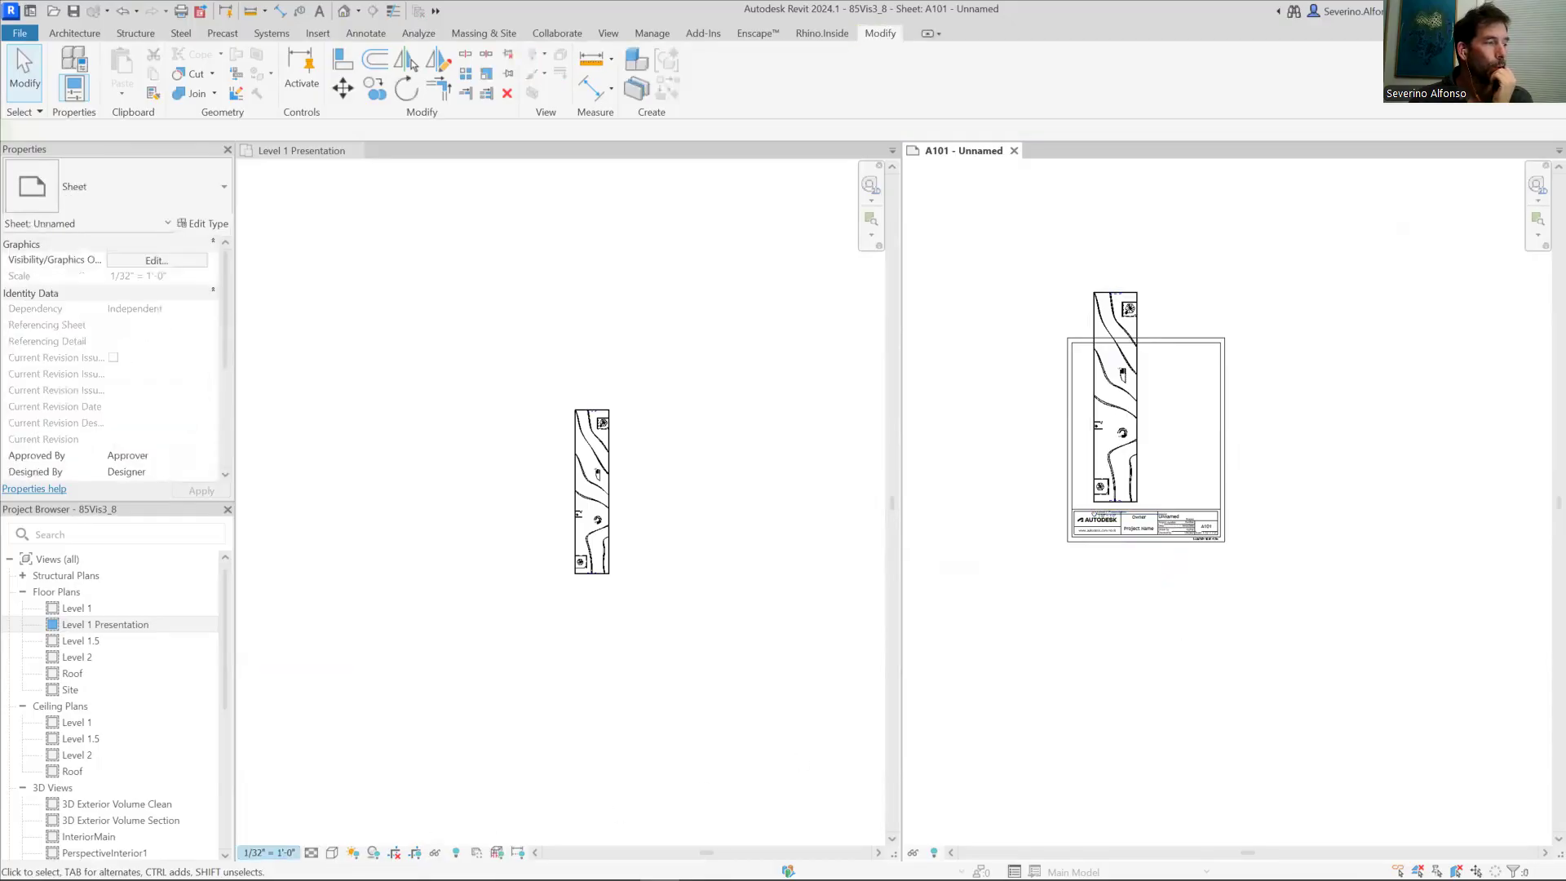
click(595, 740)
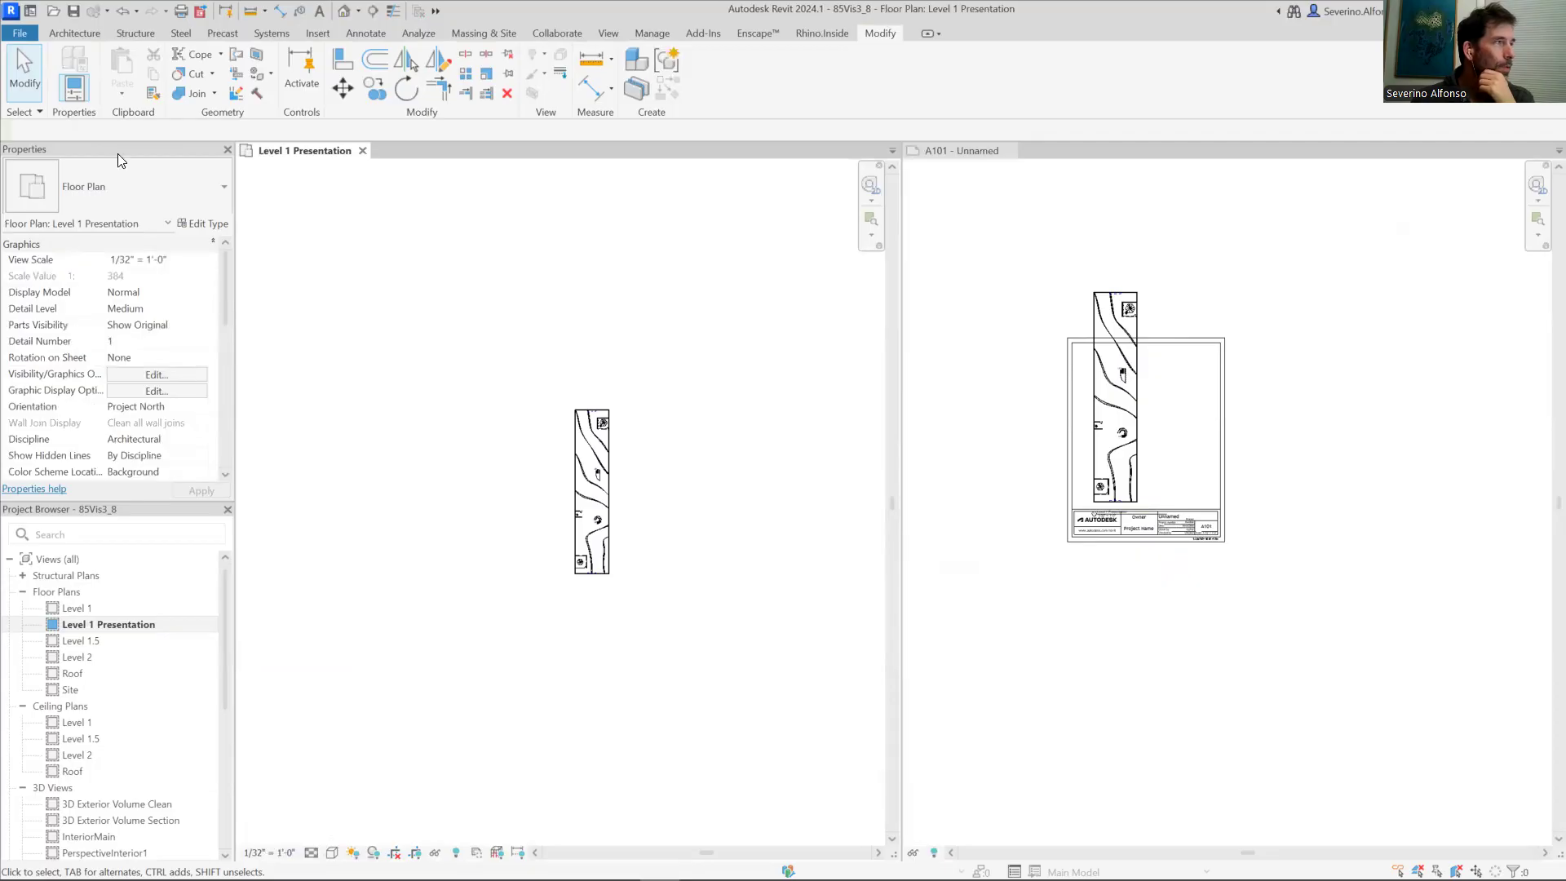
drag(444, 321, 407, 329)
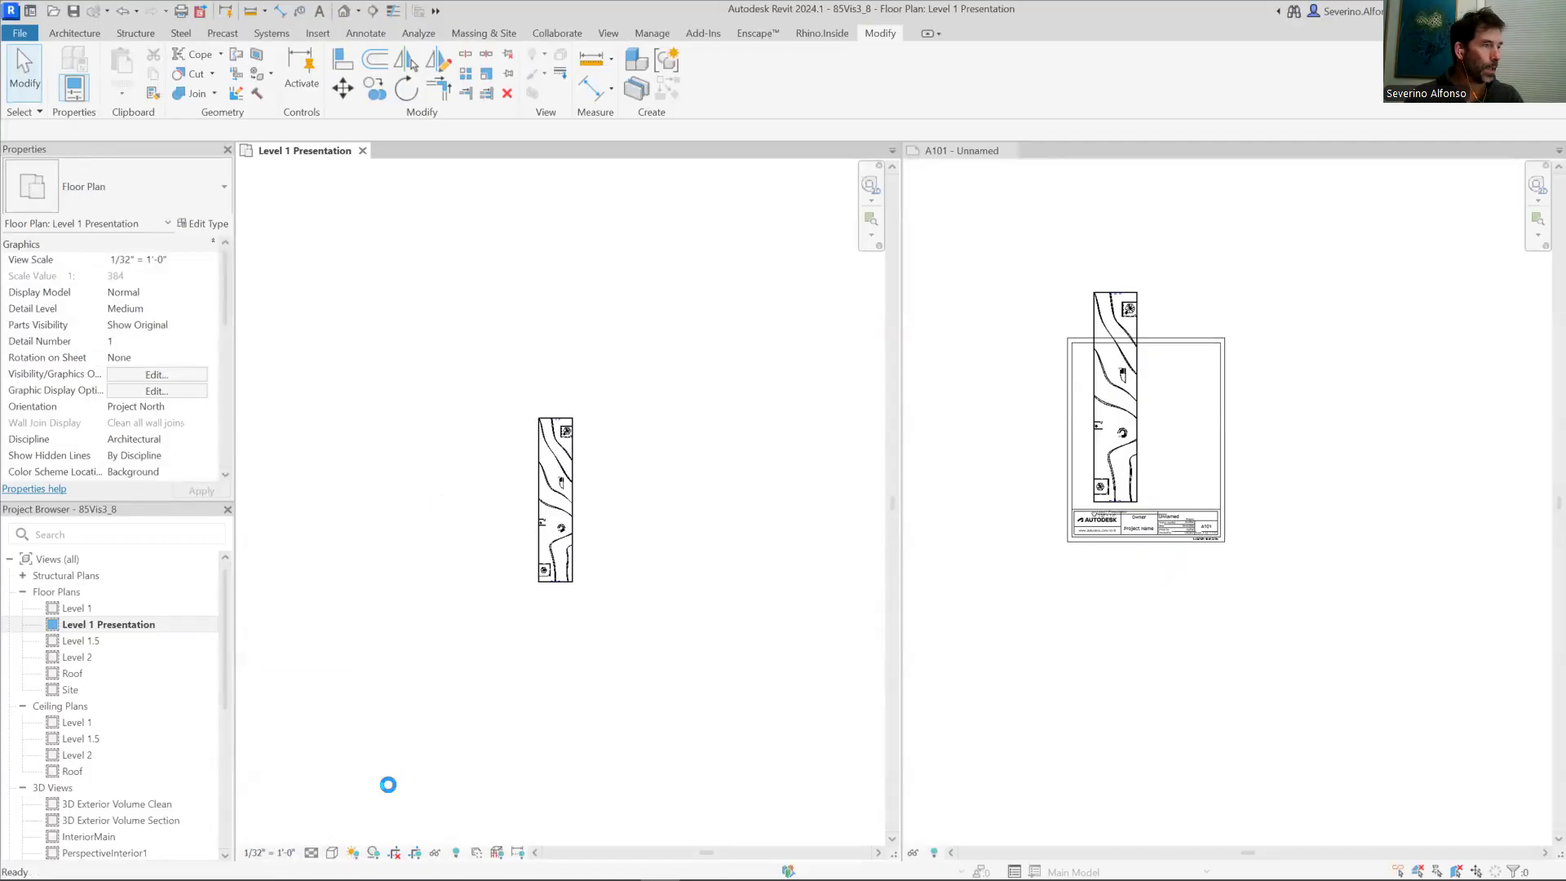
click(19, 33)
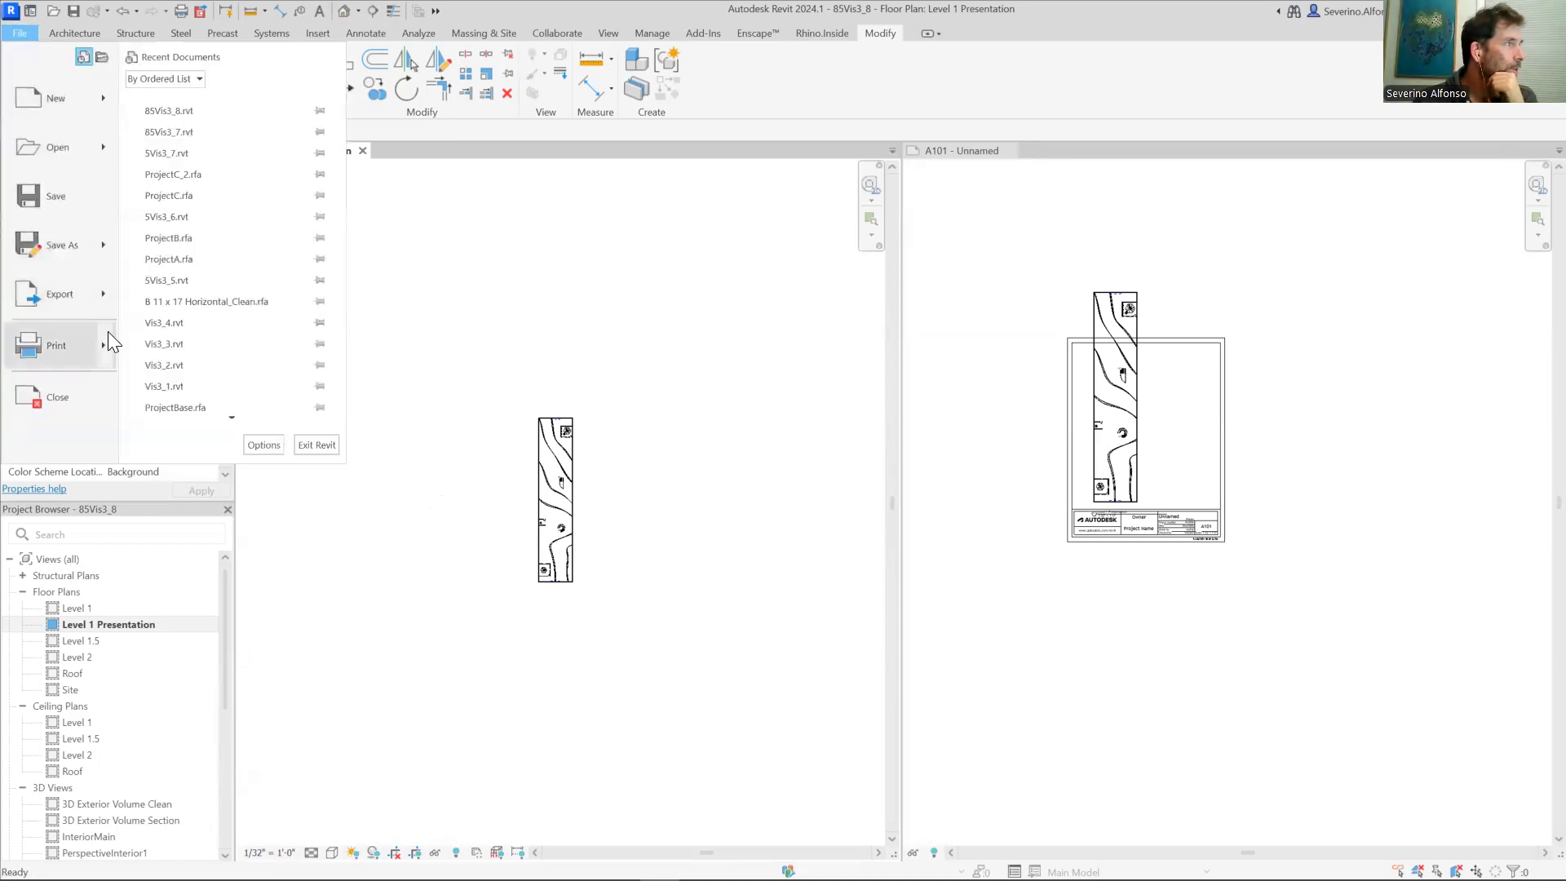
mouse_move(108, 336)
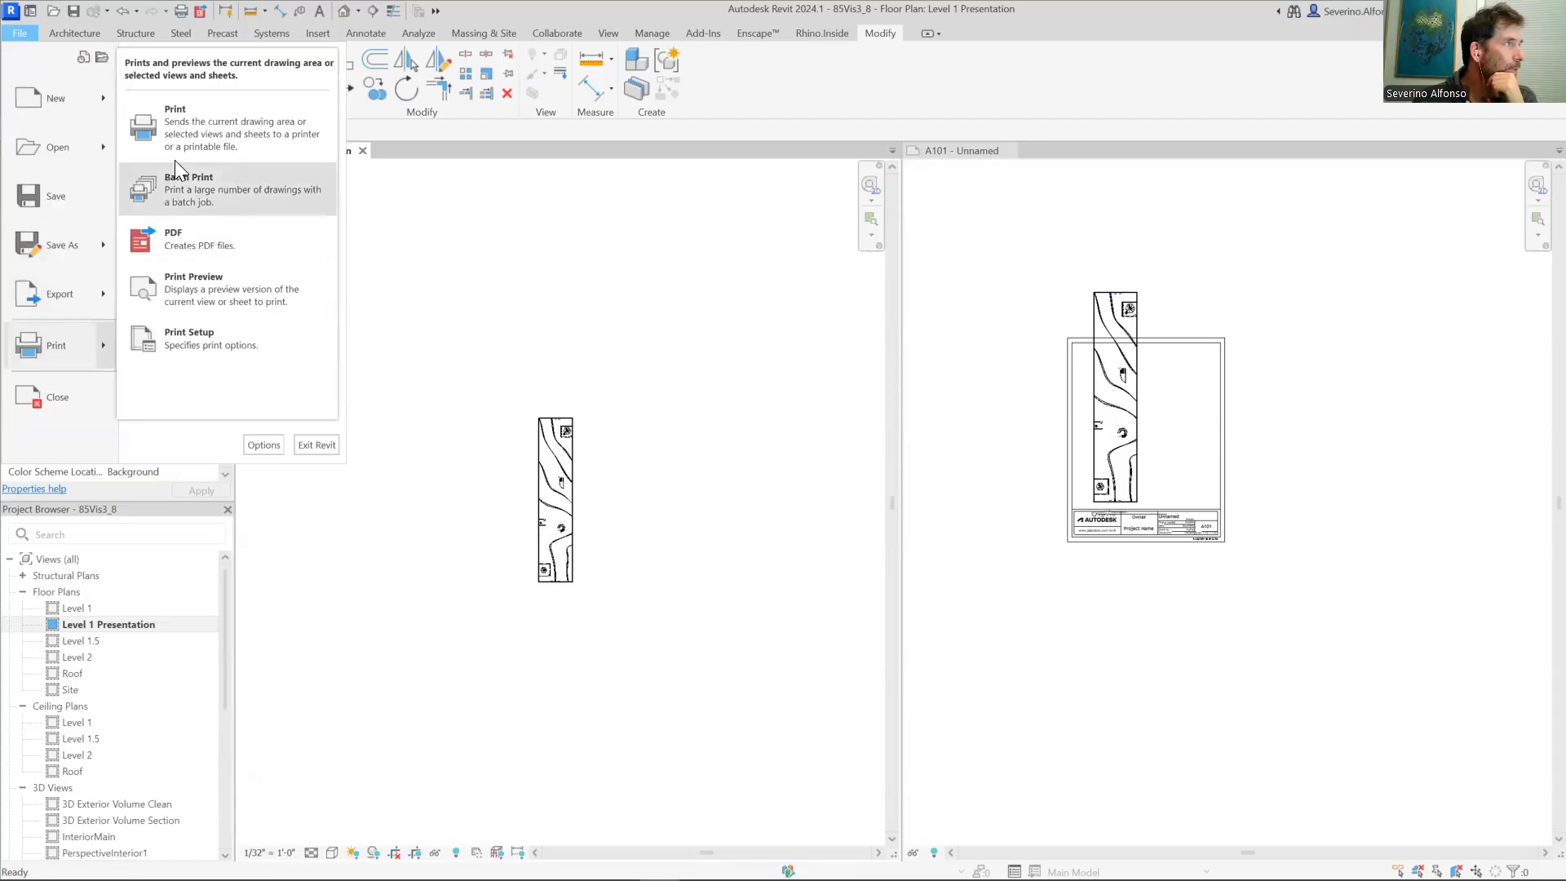
click(175, 127)
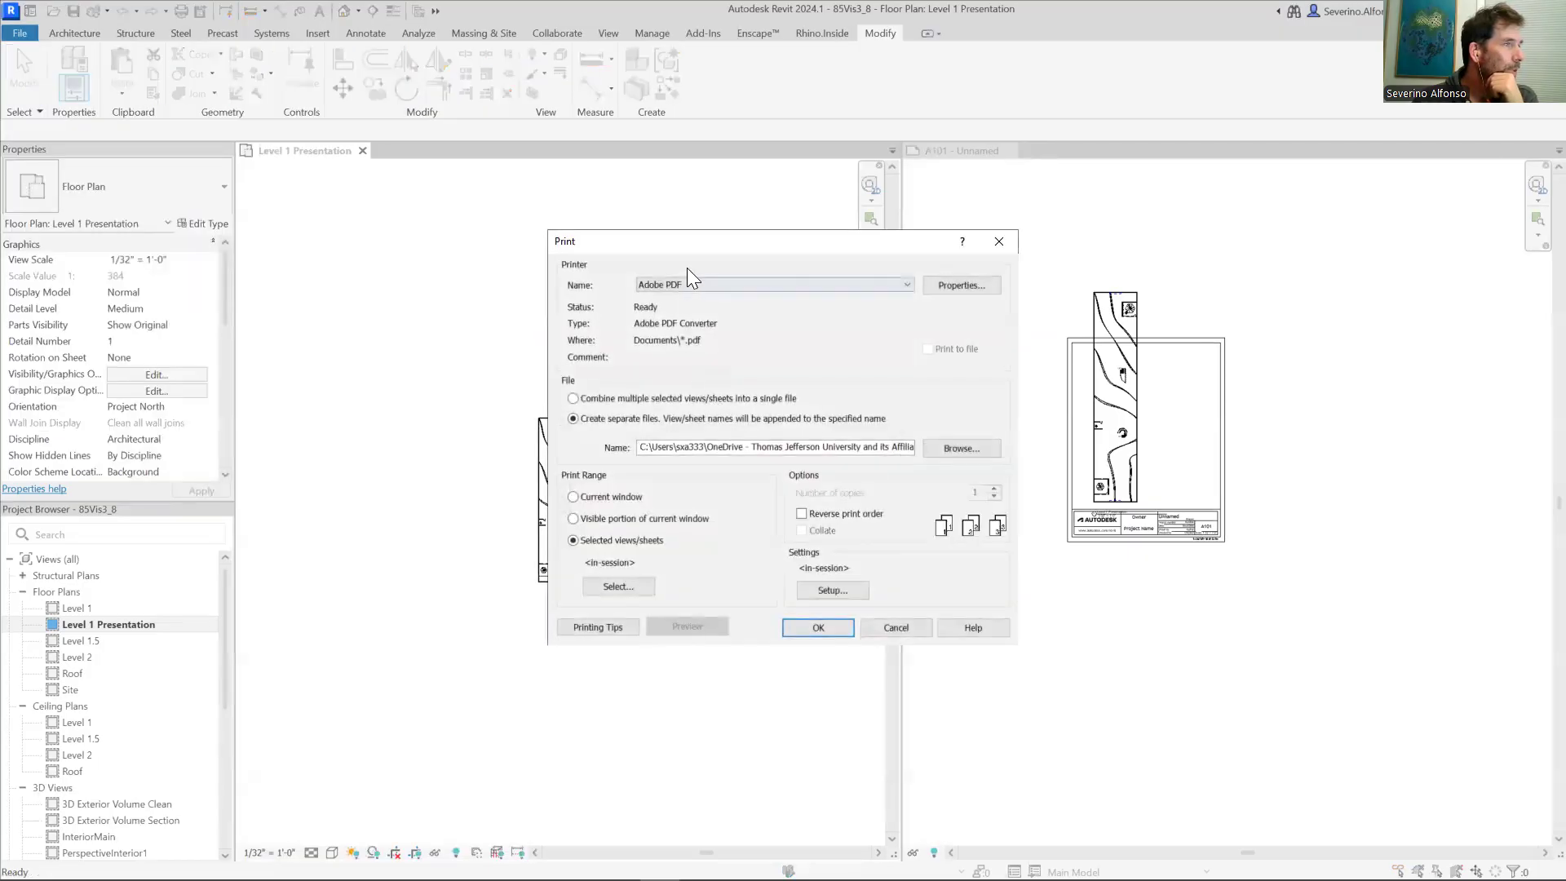
drag(705, 245, 590, 218)
click(874, 215)
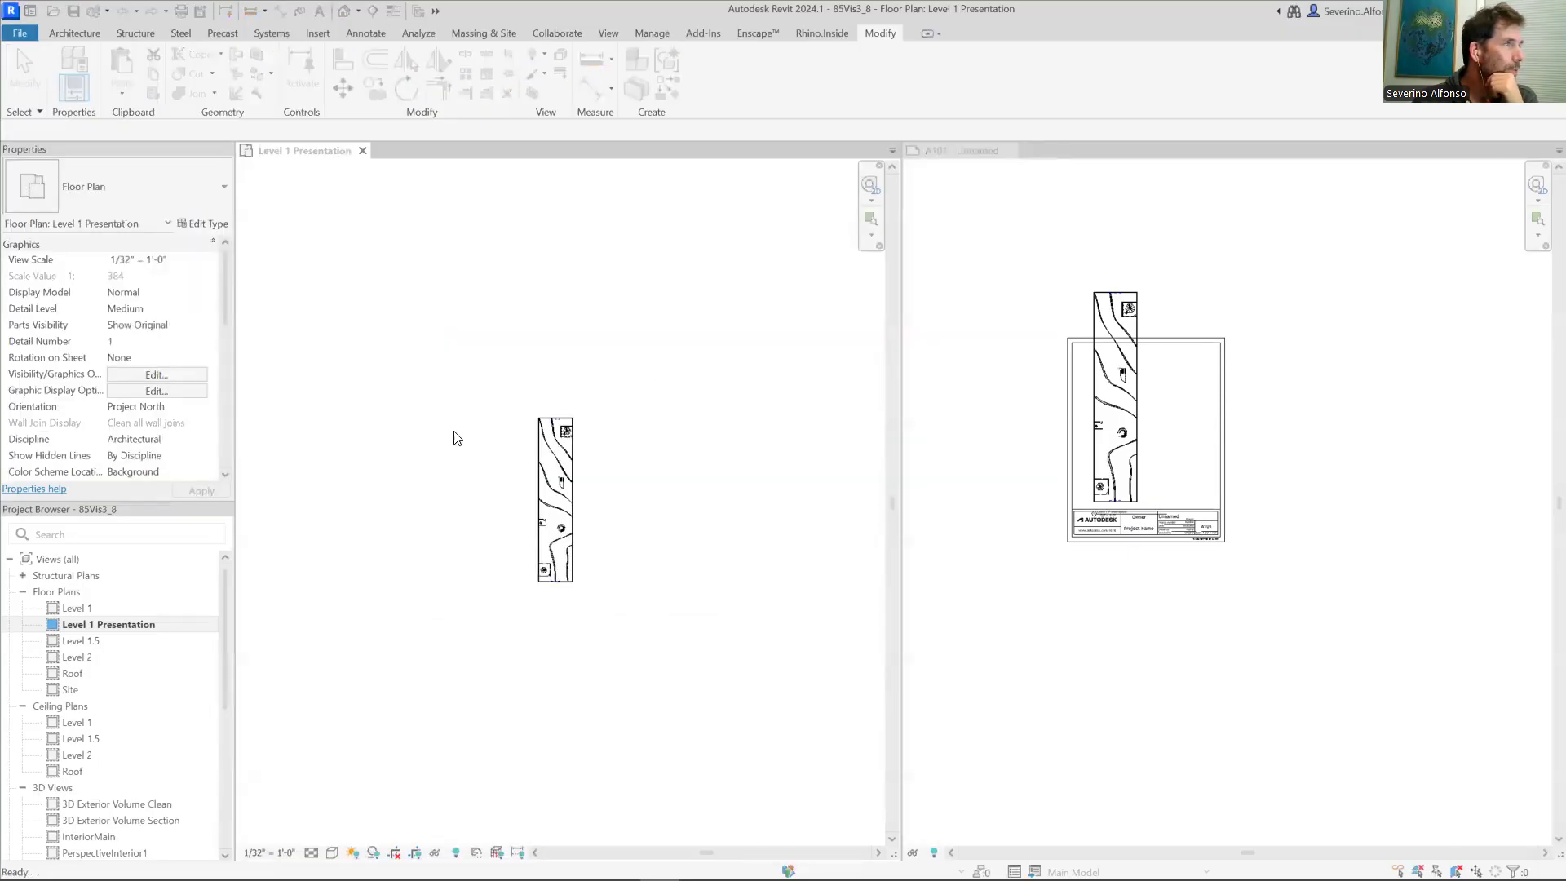
Step: Open the Section 1 Presentation view and set its view scale to 1/32" = 1'-0"
drag(221, 587, 224, 659)
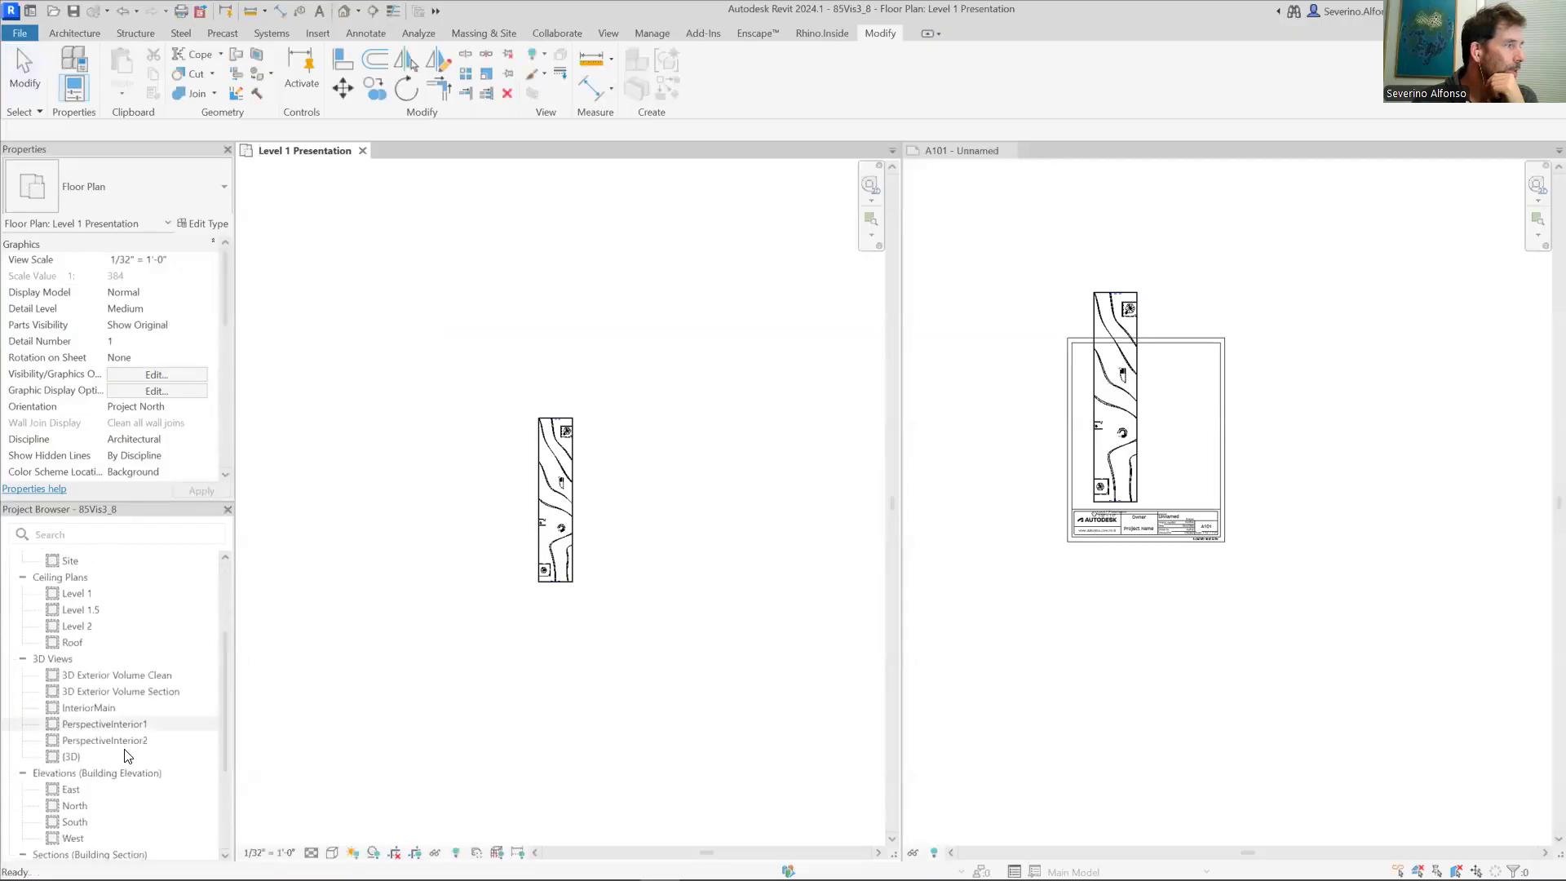
scroll(72, 790, down, 3)
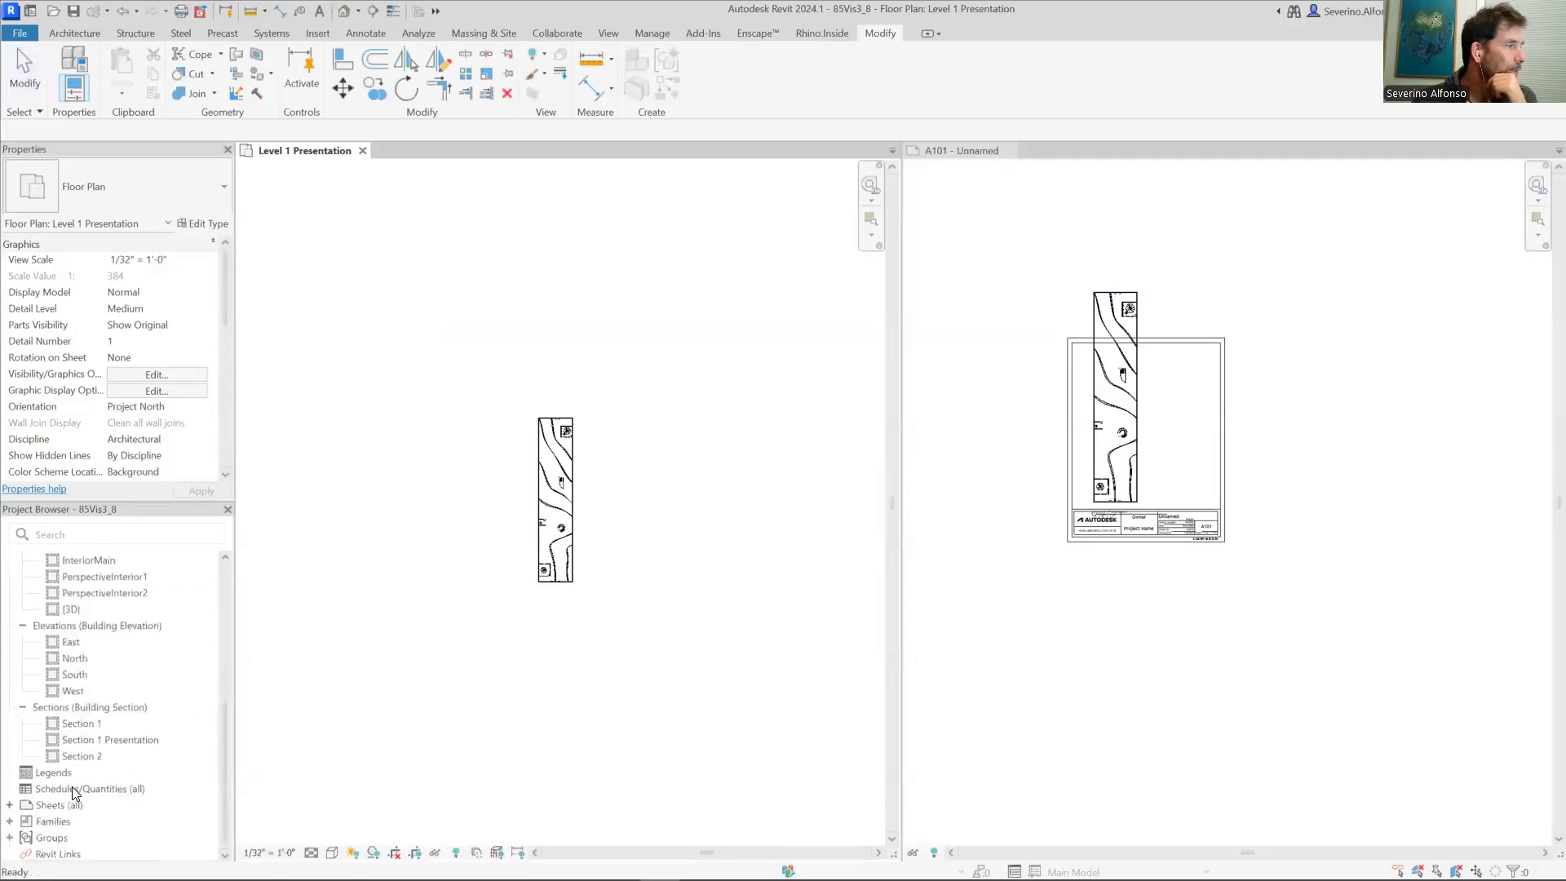
click(78, 740)
double_click(78, 739)
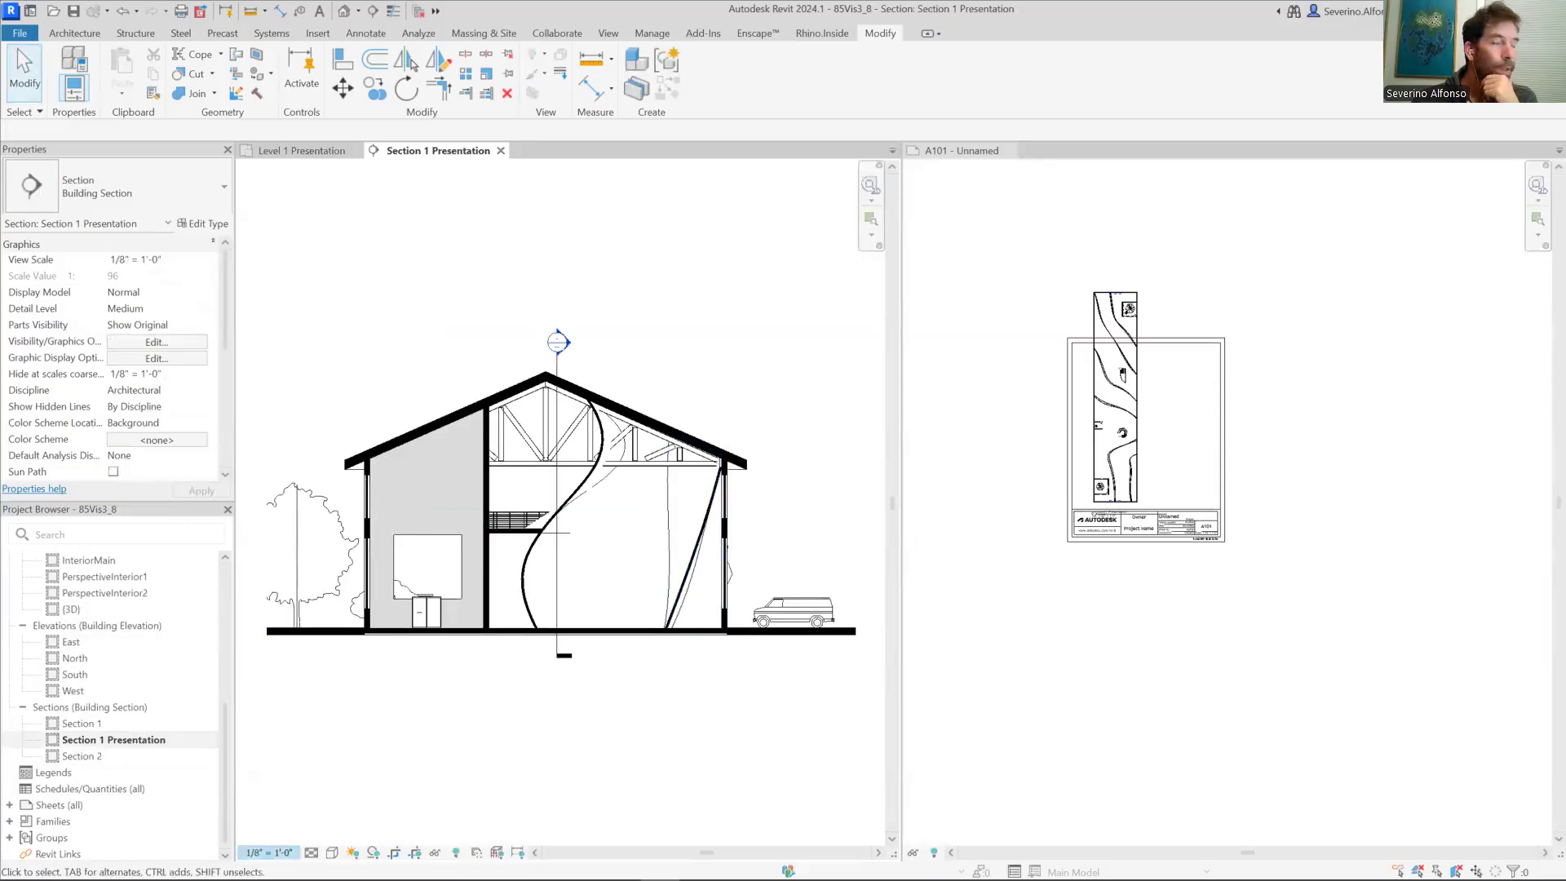
click(269, 852)
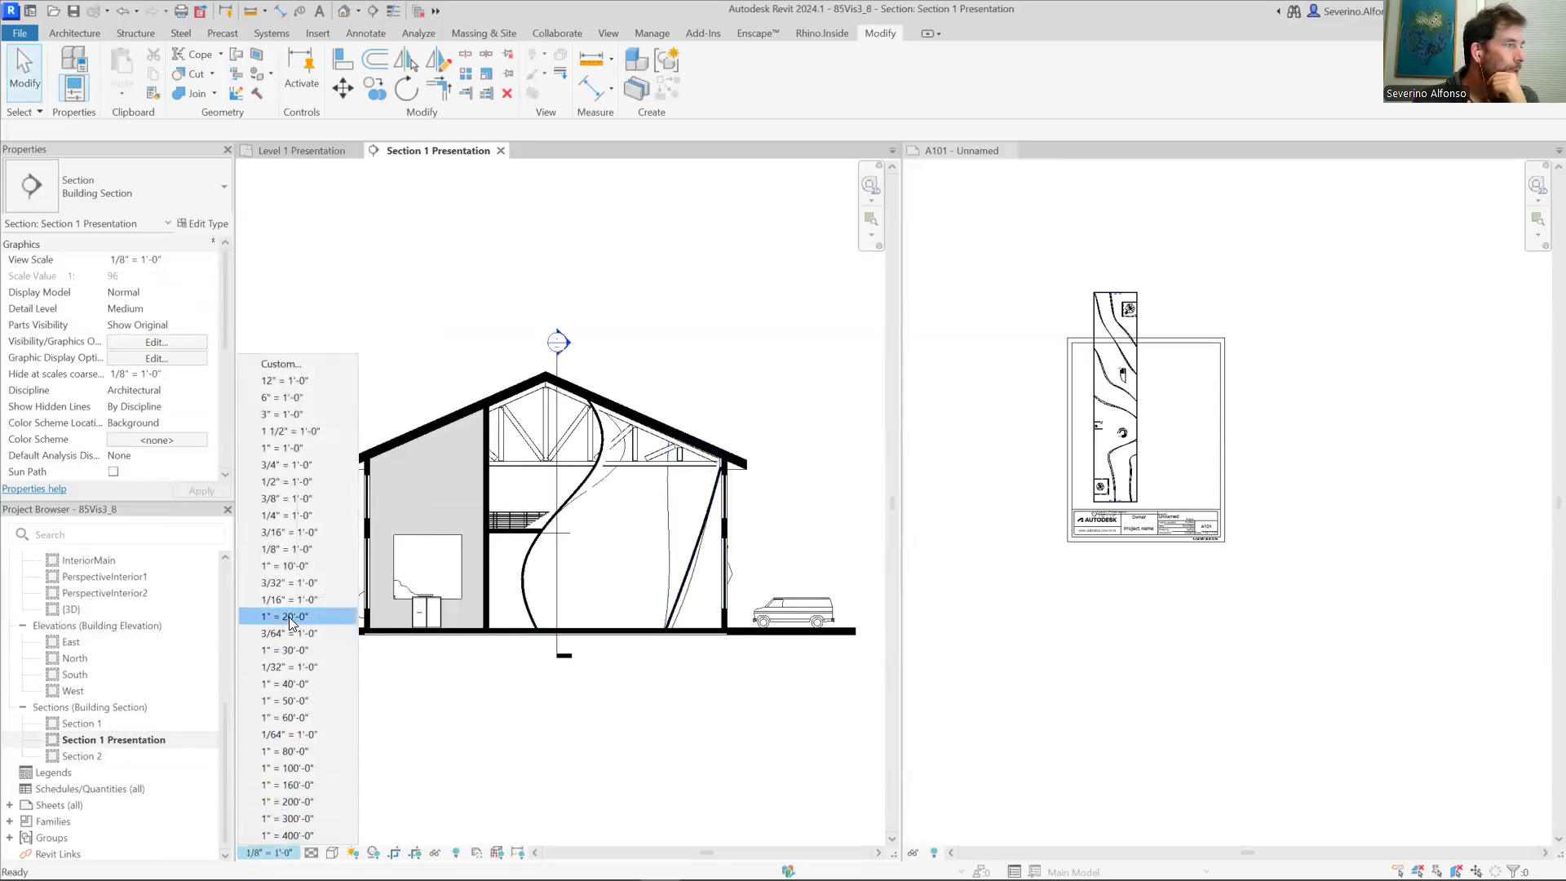
click(286, 672)
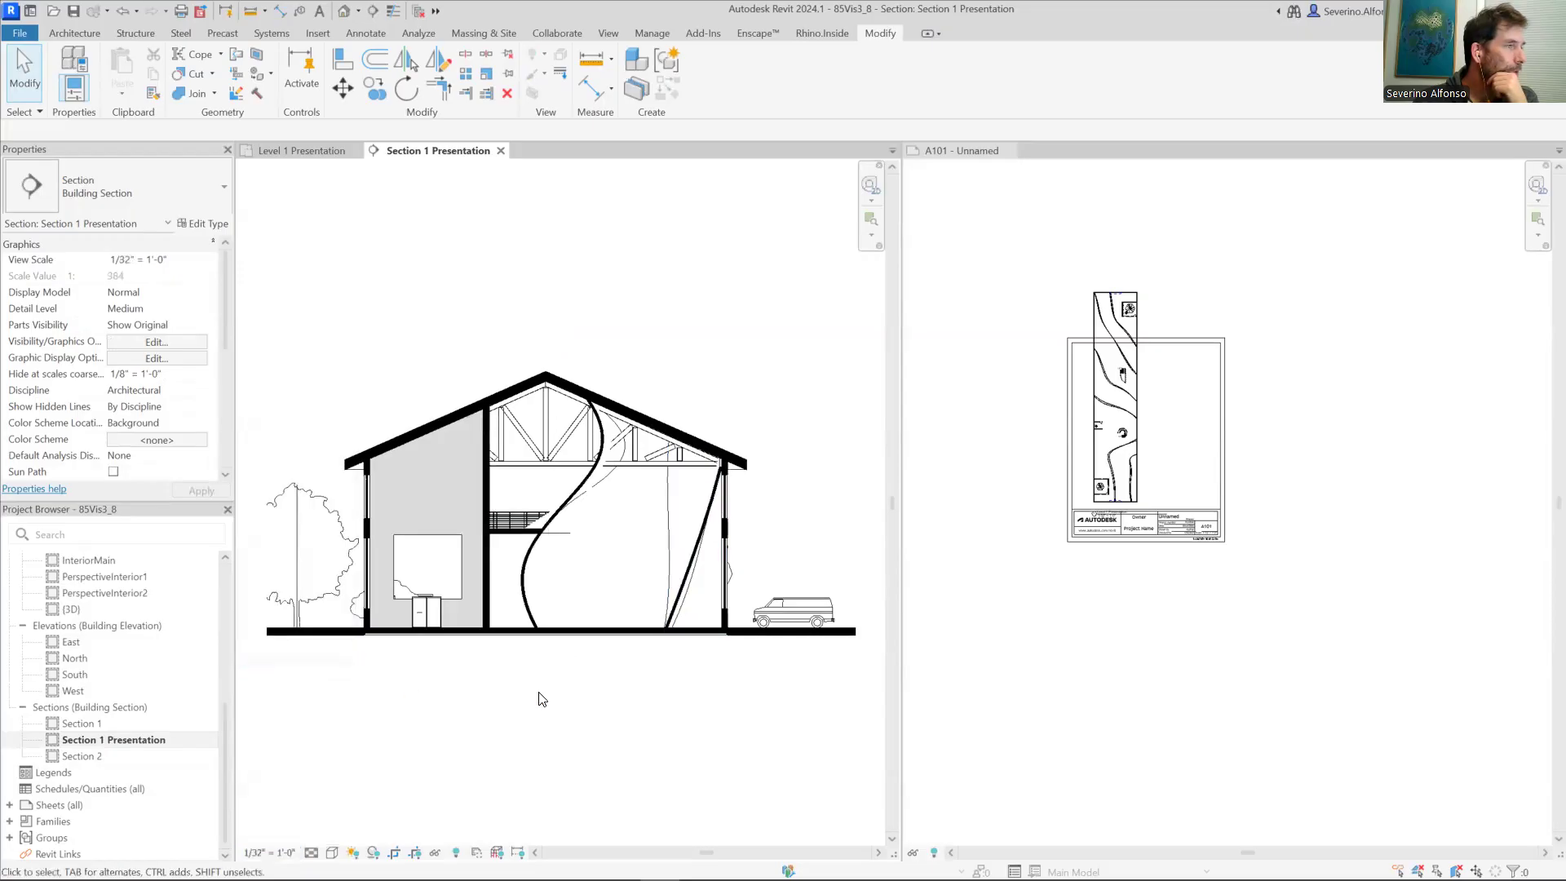
scroll(538, 698, down, 1)
scroll(417, 683, up, 5)
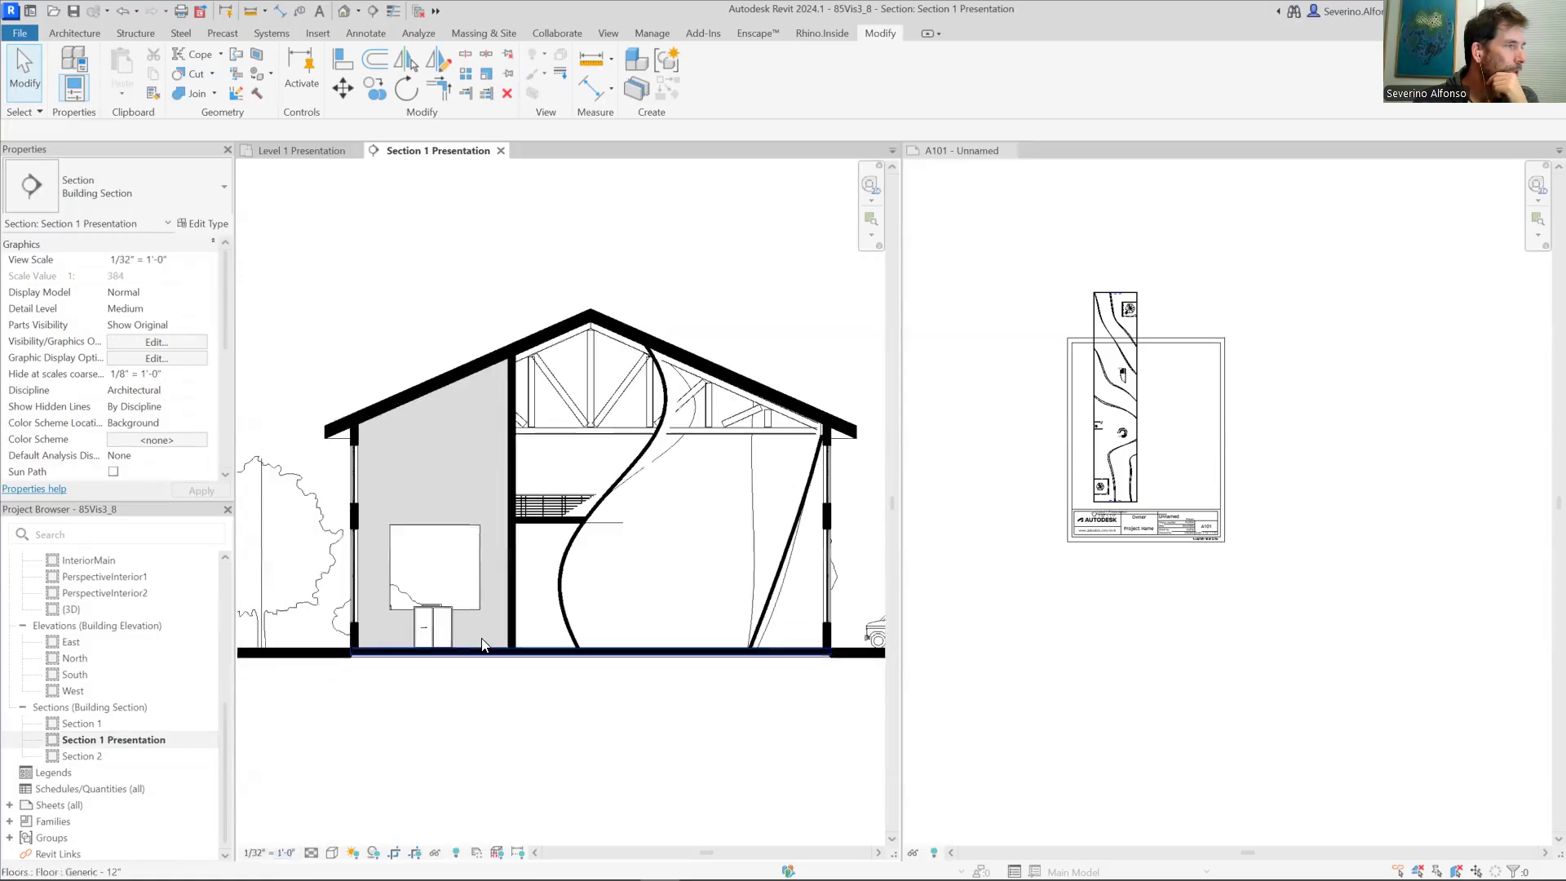
scroll(417, 684, down, 5)
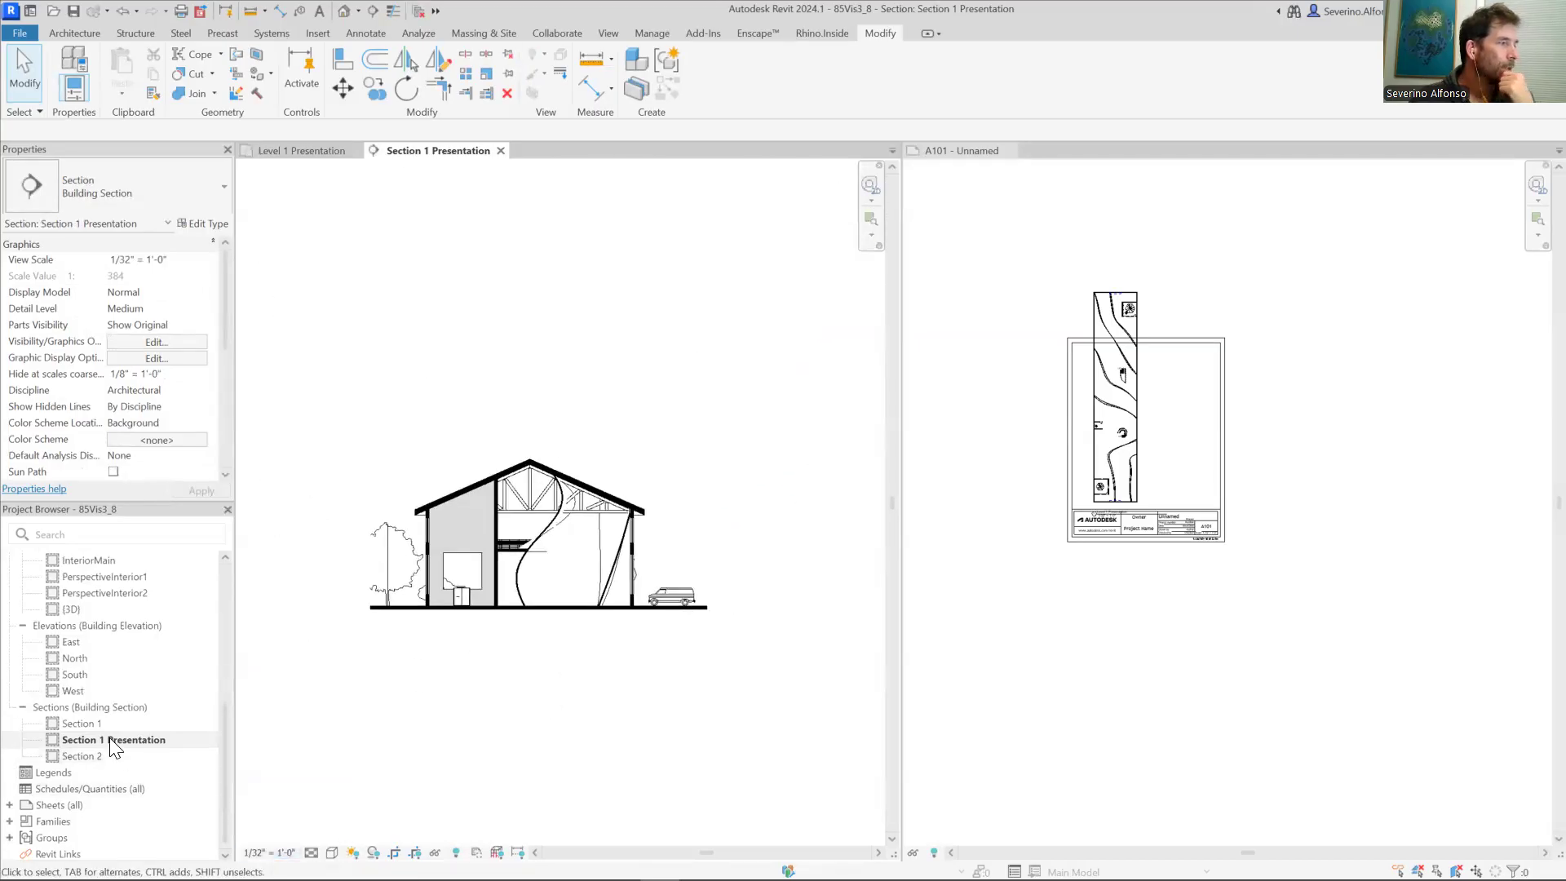
Step: From the Level 1 Presentation plan, start a print of selected views/sheets and check which views are included
click(301, 151)
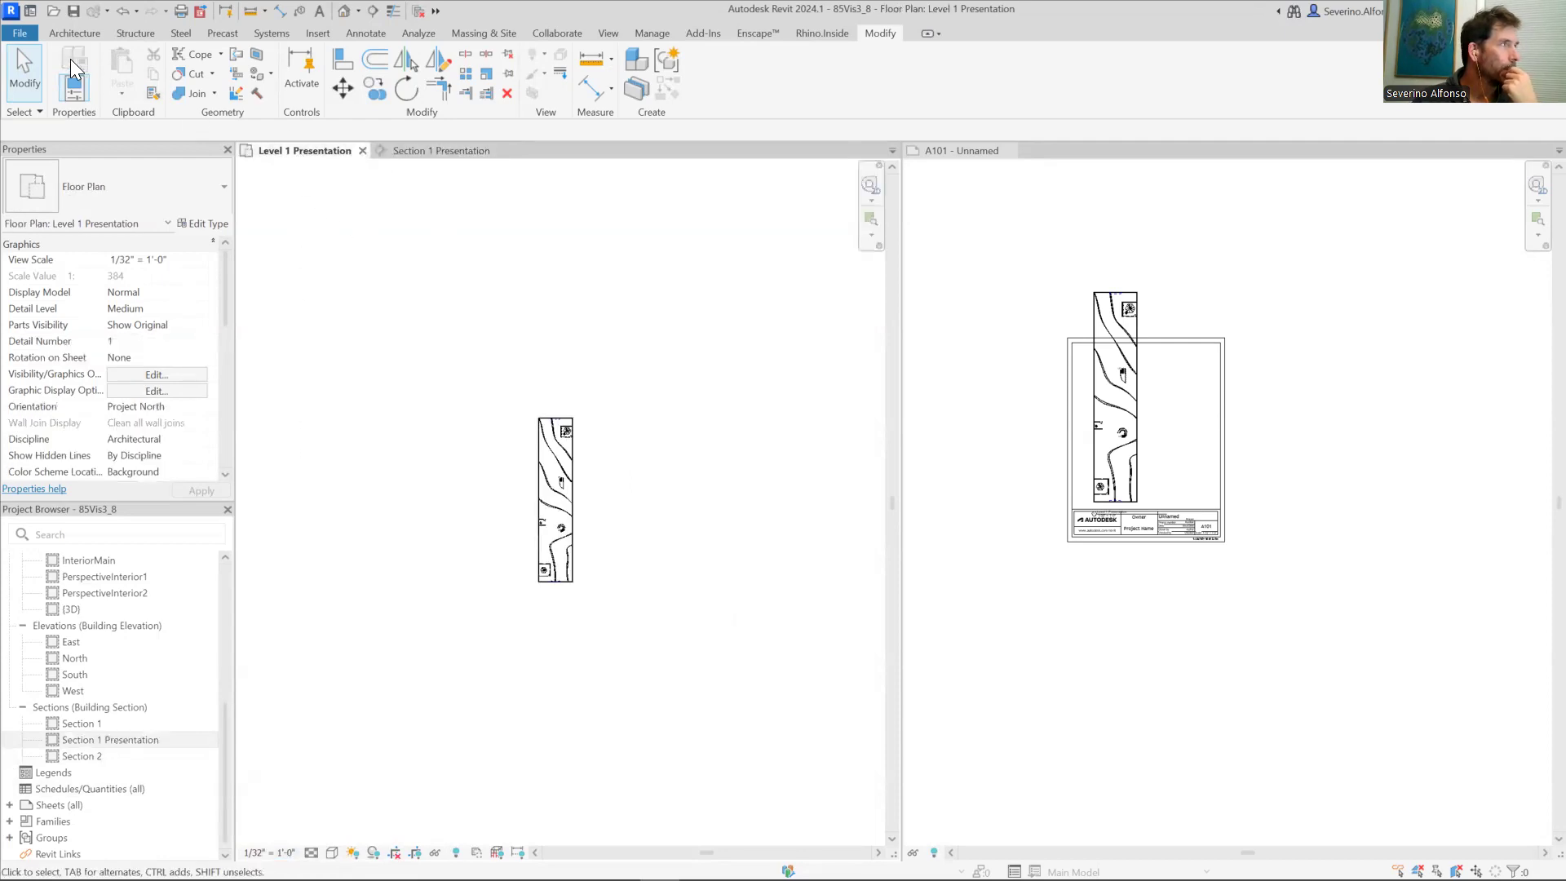
click(31, 34)
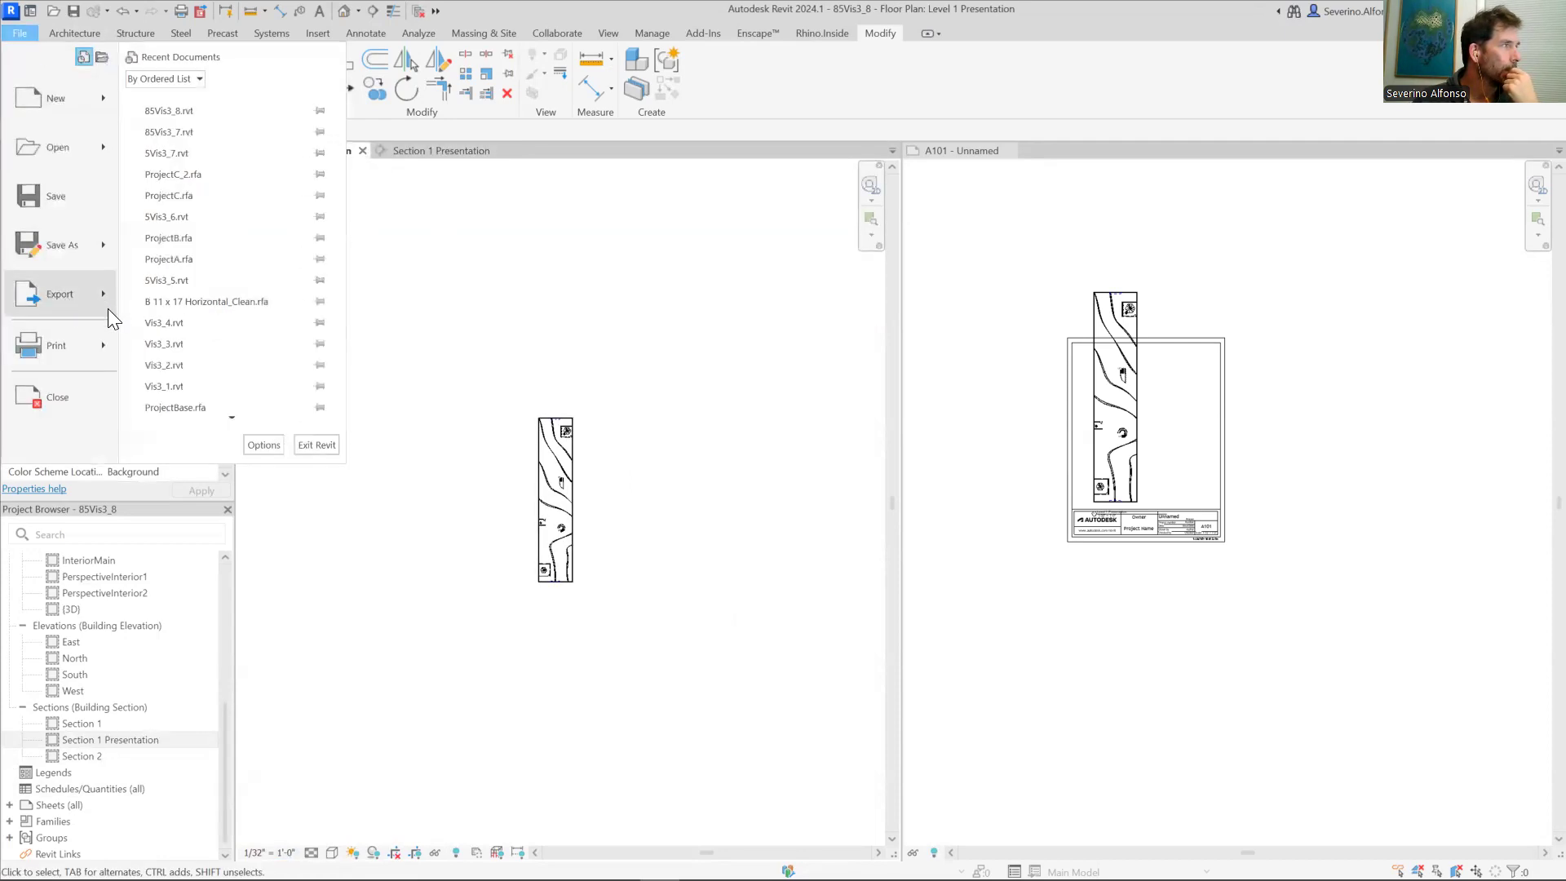
mouse_move(106, 346)
click(219, 142)
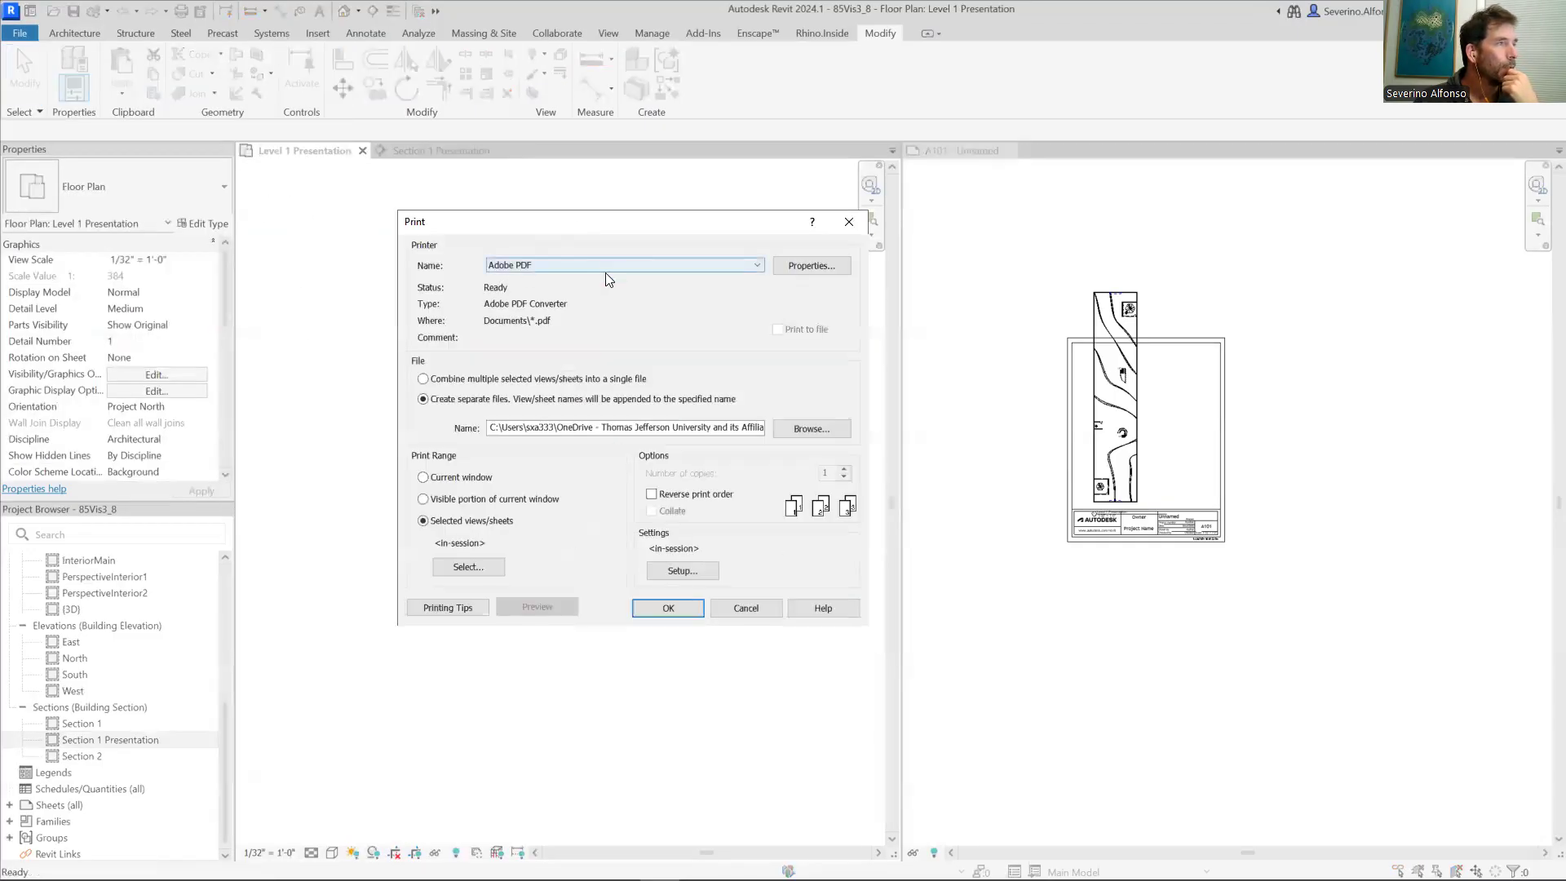
click(423, 520)
click(460, 566)
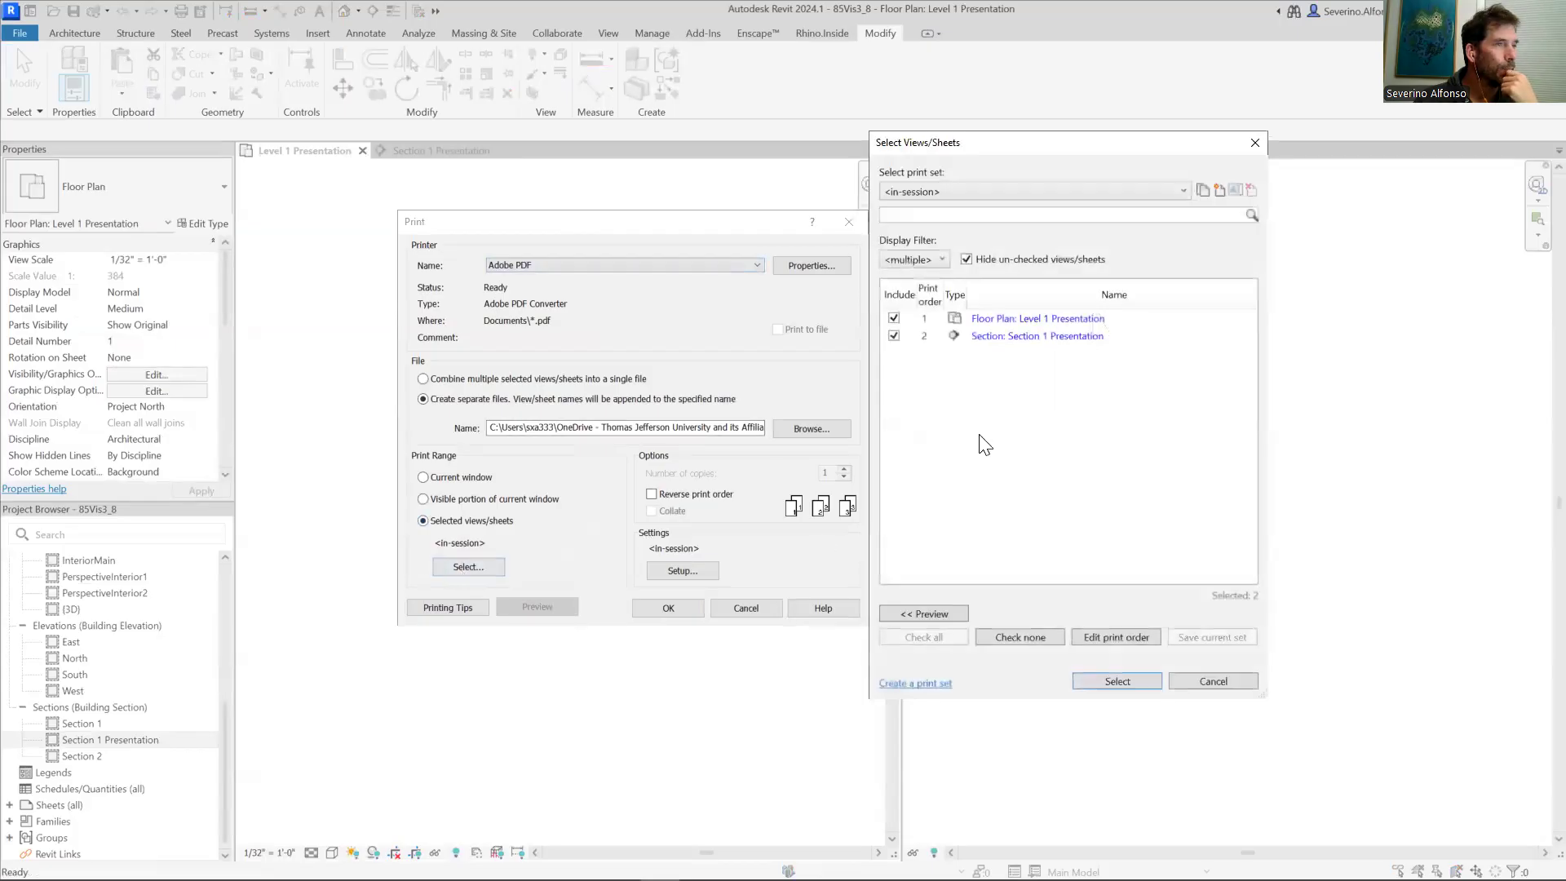
click(1254, 143)
Step: Confirm the print setup with Letter paper, Landscape and 100% zoom, and print the selected views as separate PDF files
click(676, 573)
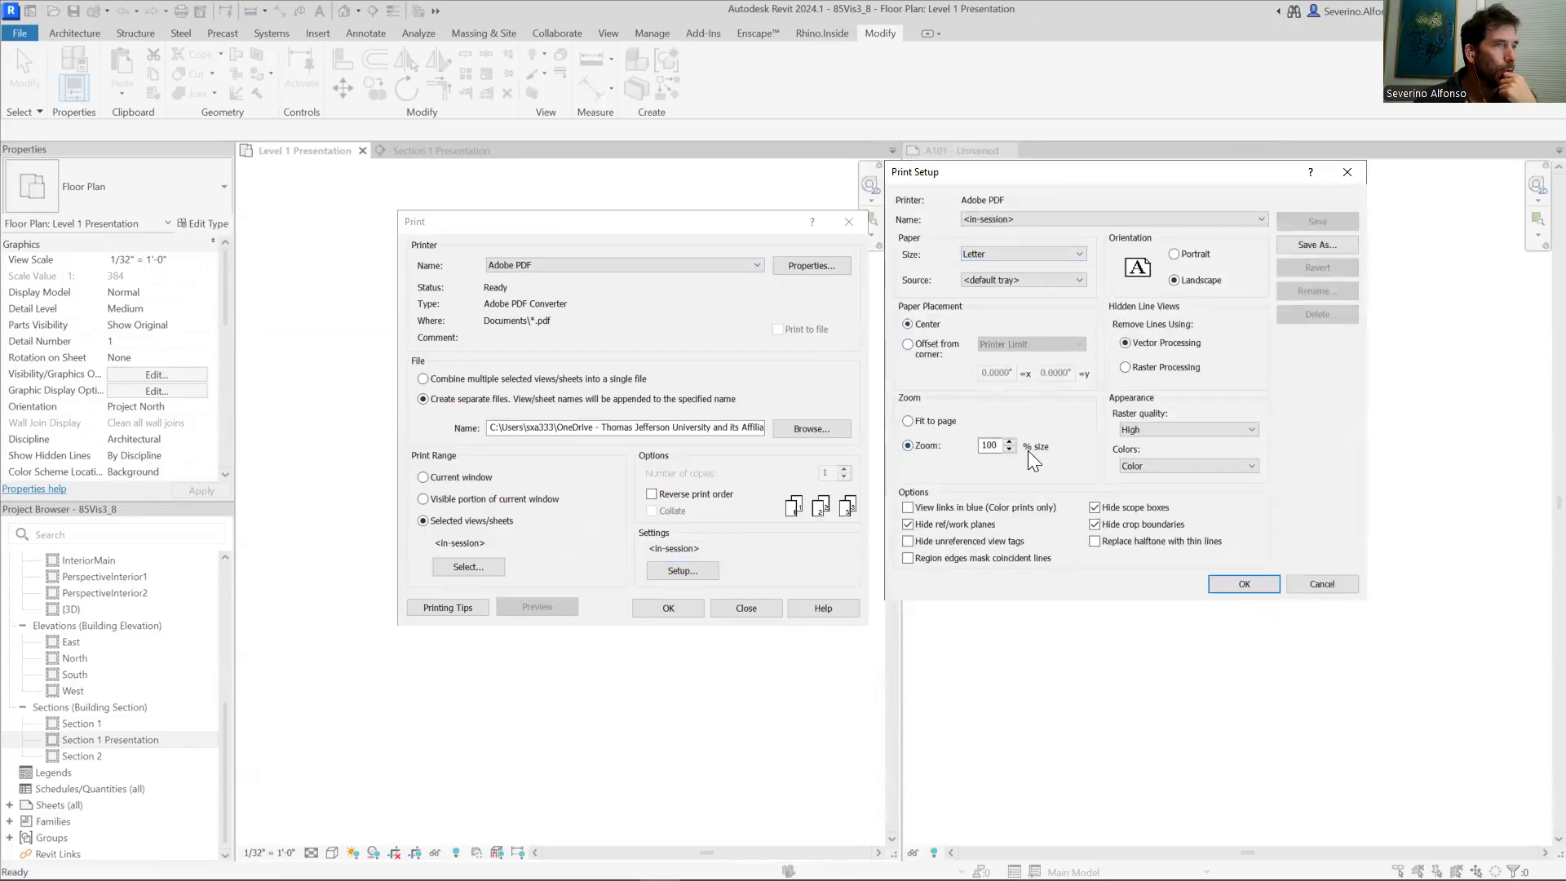
click(1241, 584)
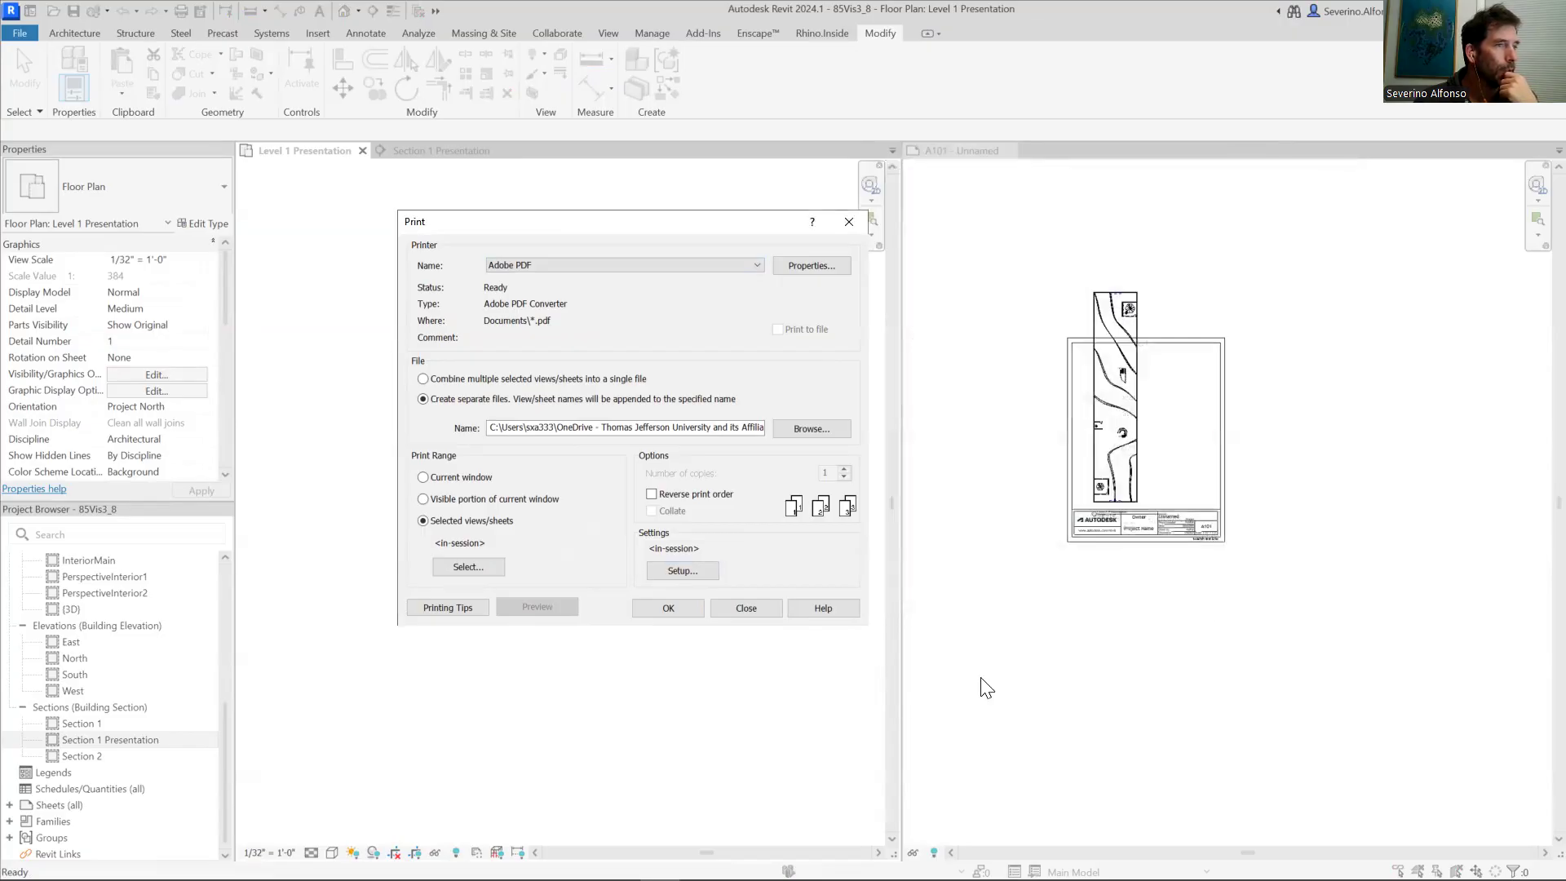
click(668, 608)
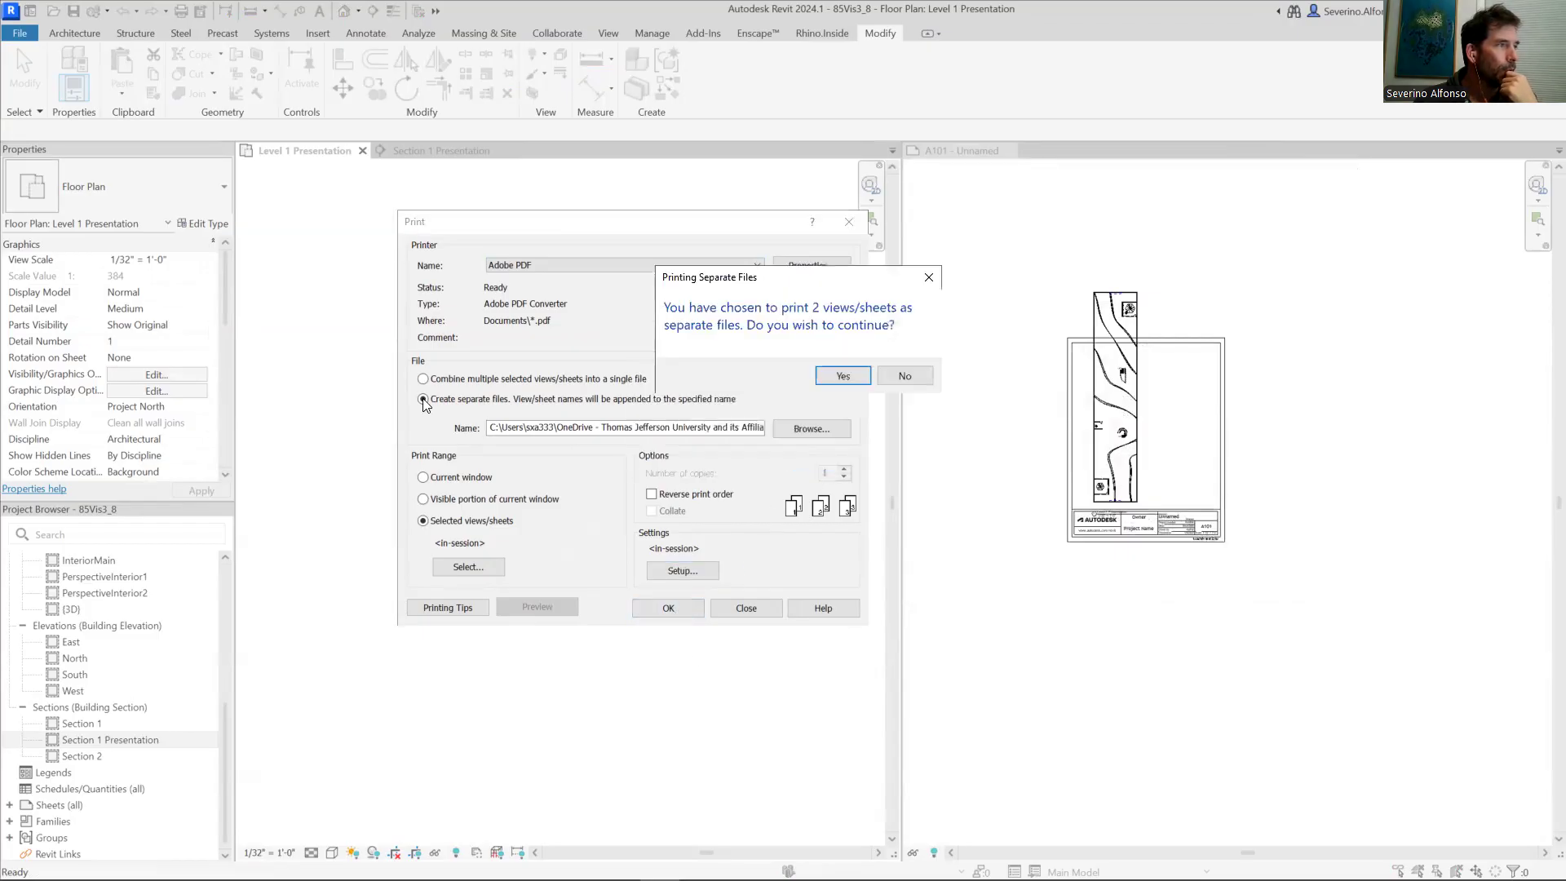
click(844, 374)
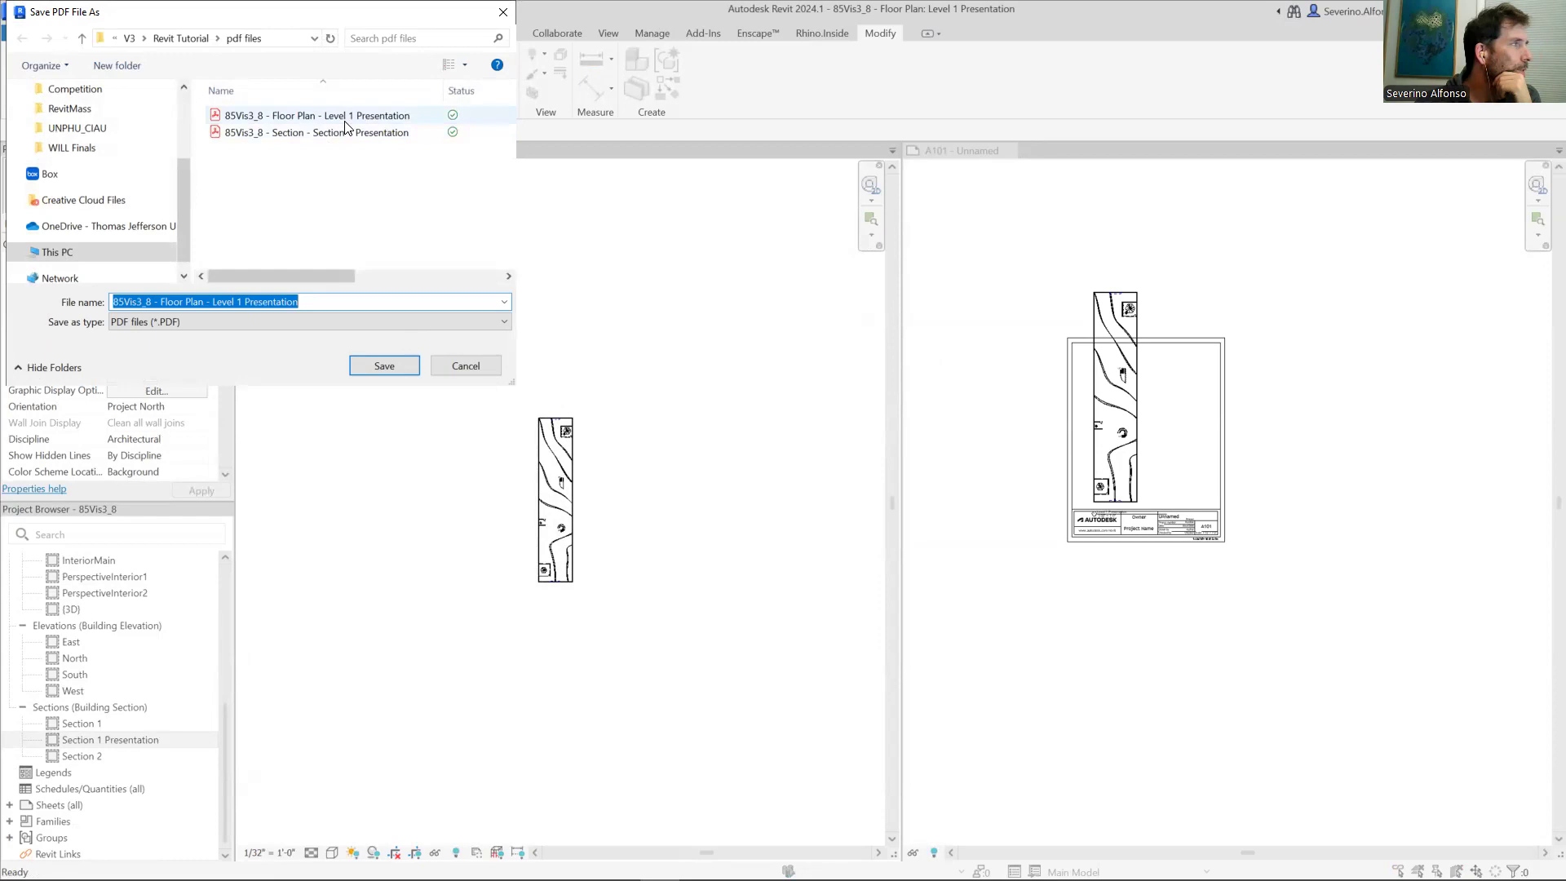
Step: Save the floor plan and section PDFs over the existing Level 1 Presentation and Section 1 Presentation files in the pdf files folder
click(318, 116)
click(373, 366)
click(834, 448)
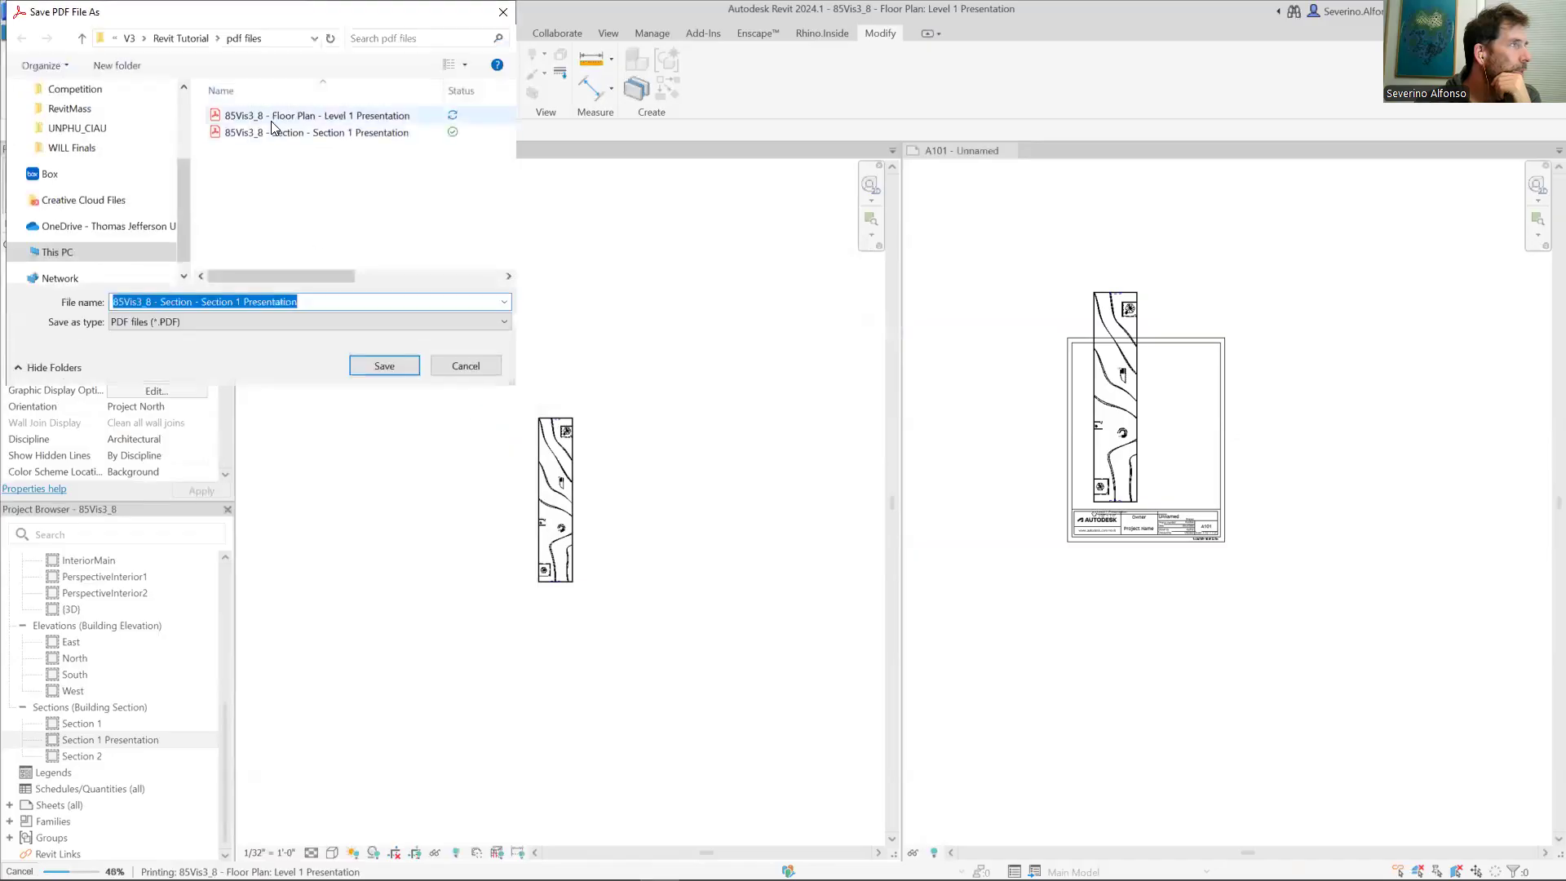
click(349, 134)
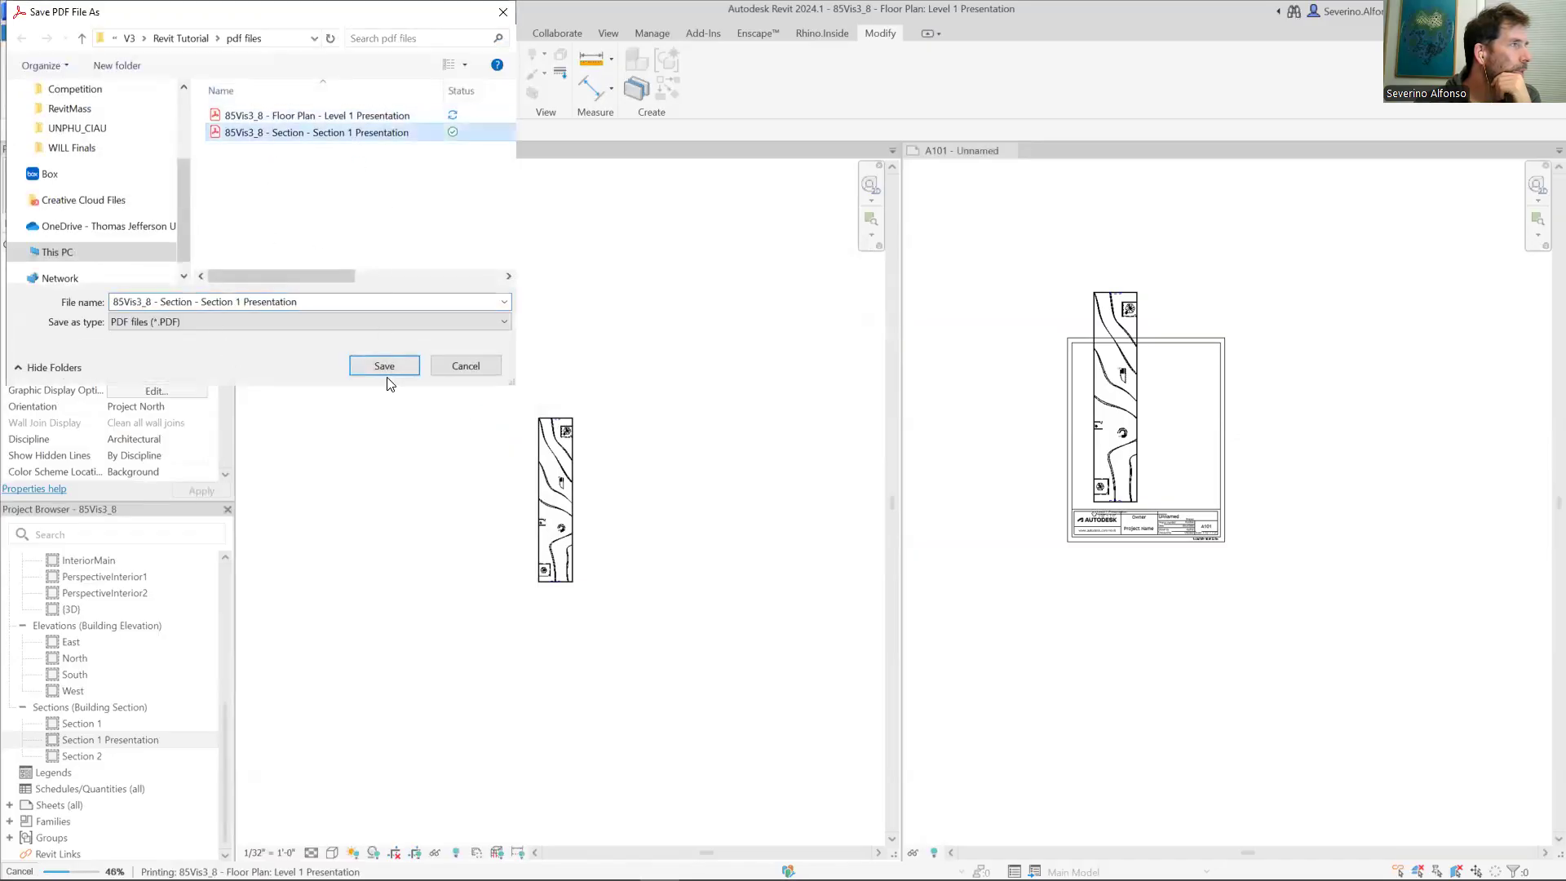
click(385, 369)
click(840, 450)
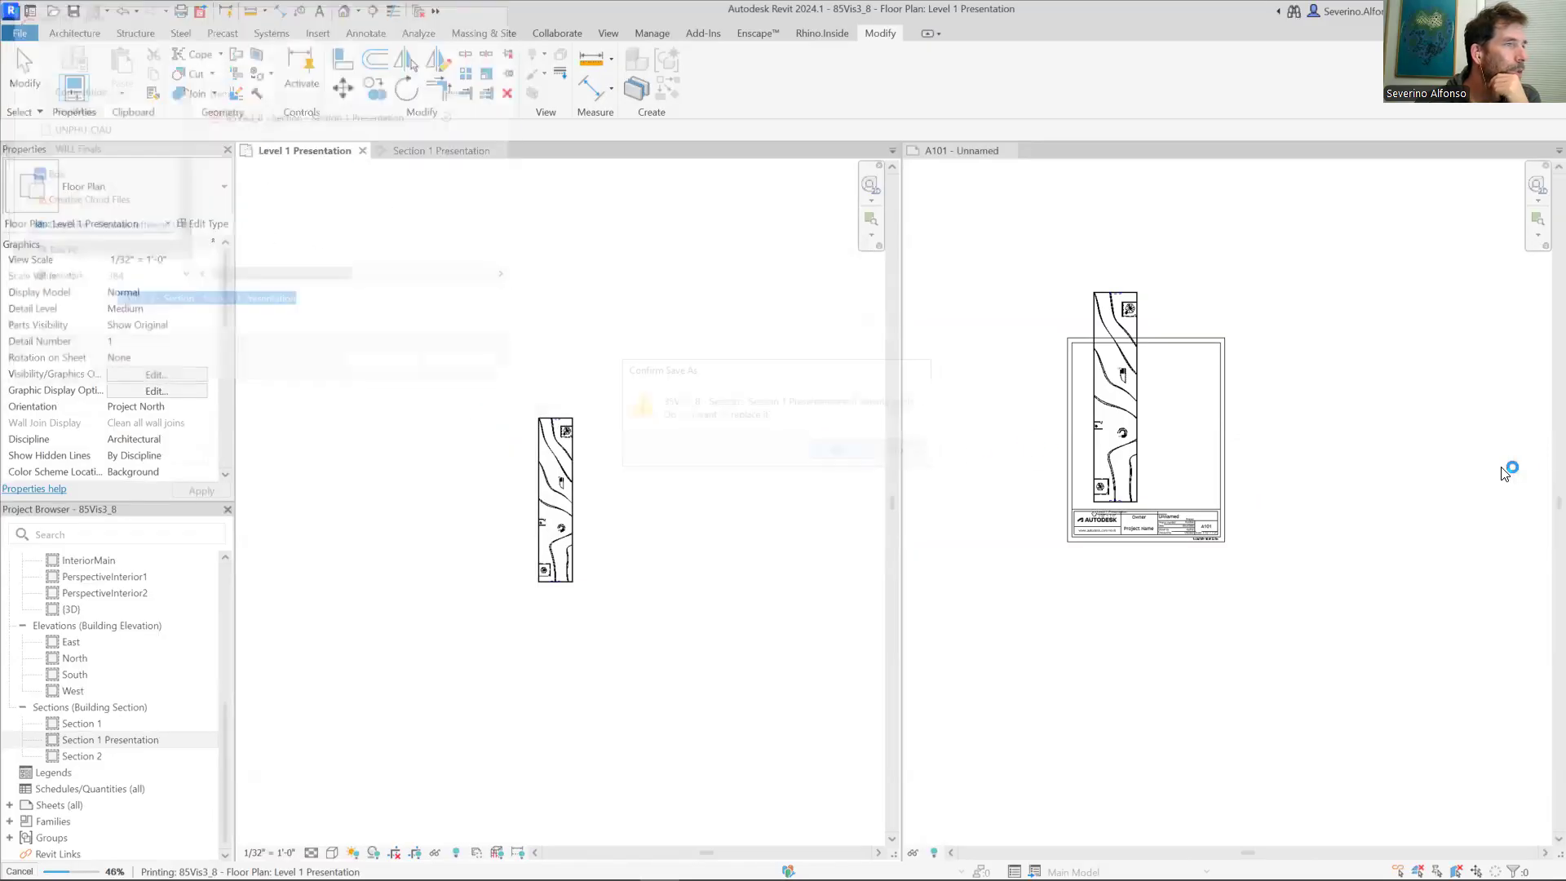
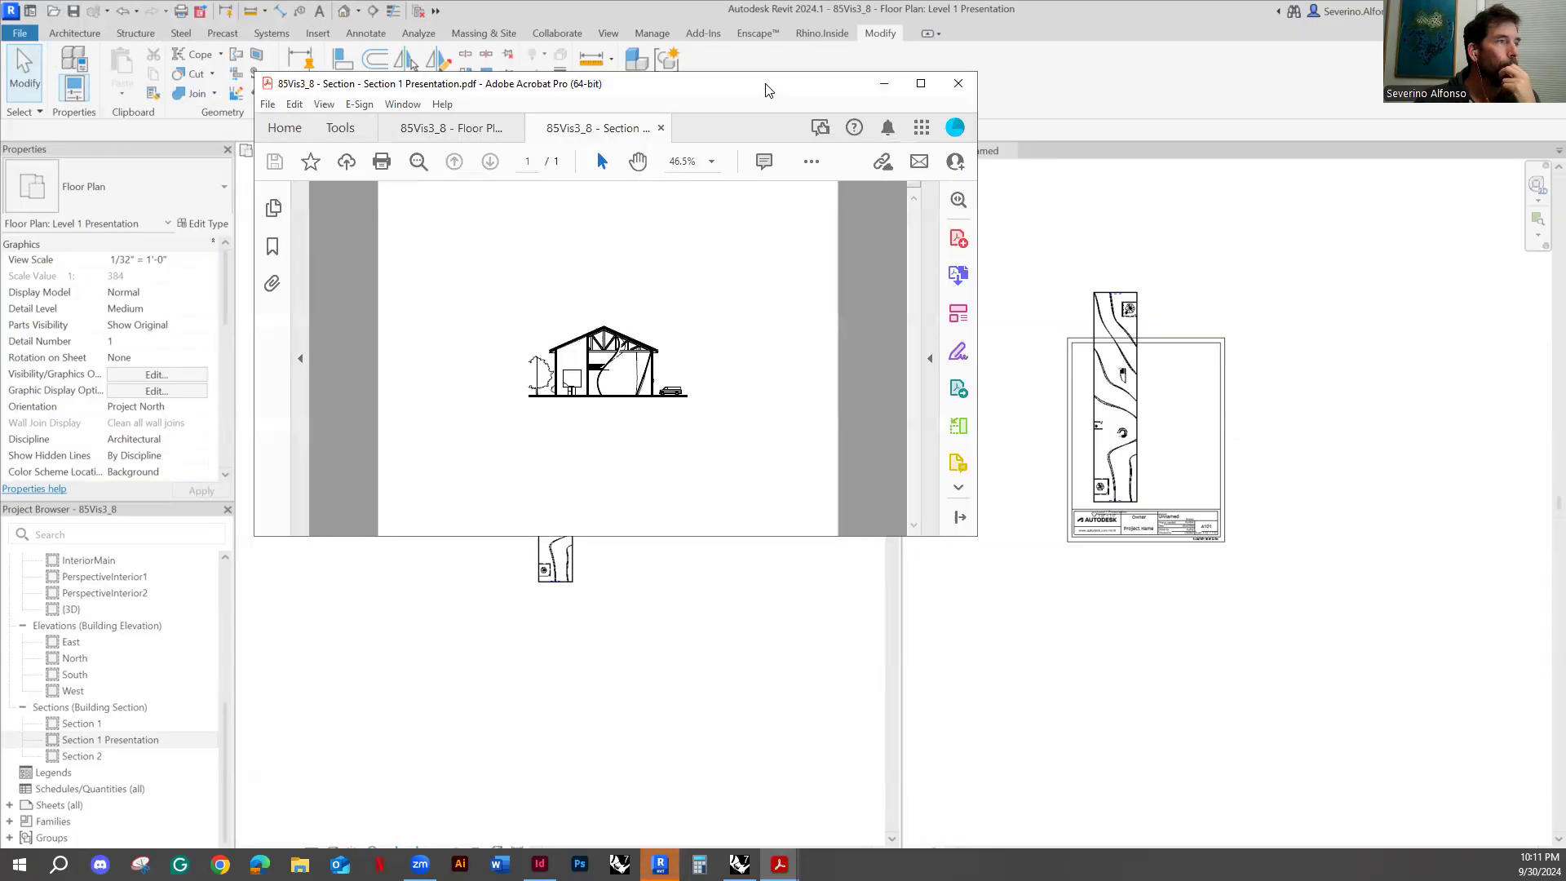
Step: Look over the printed section and floor plan PDFs in Adobe Acrobat, and return to Revit
double_click(763, 88)
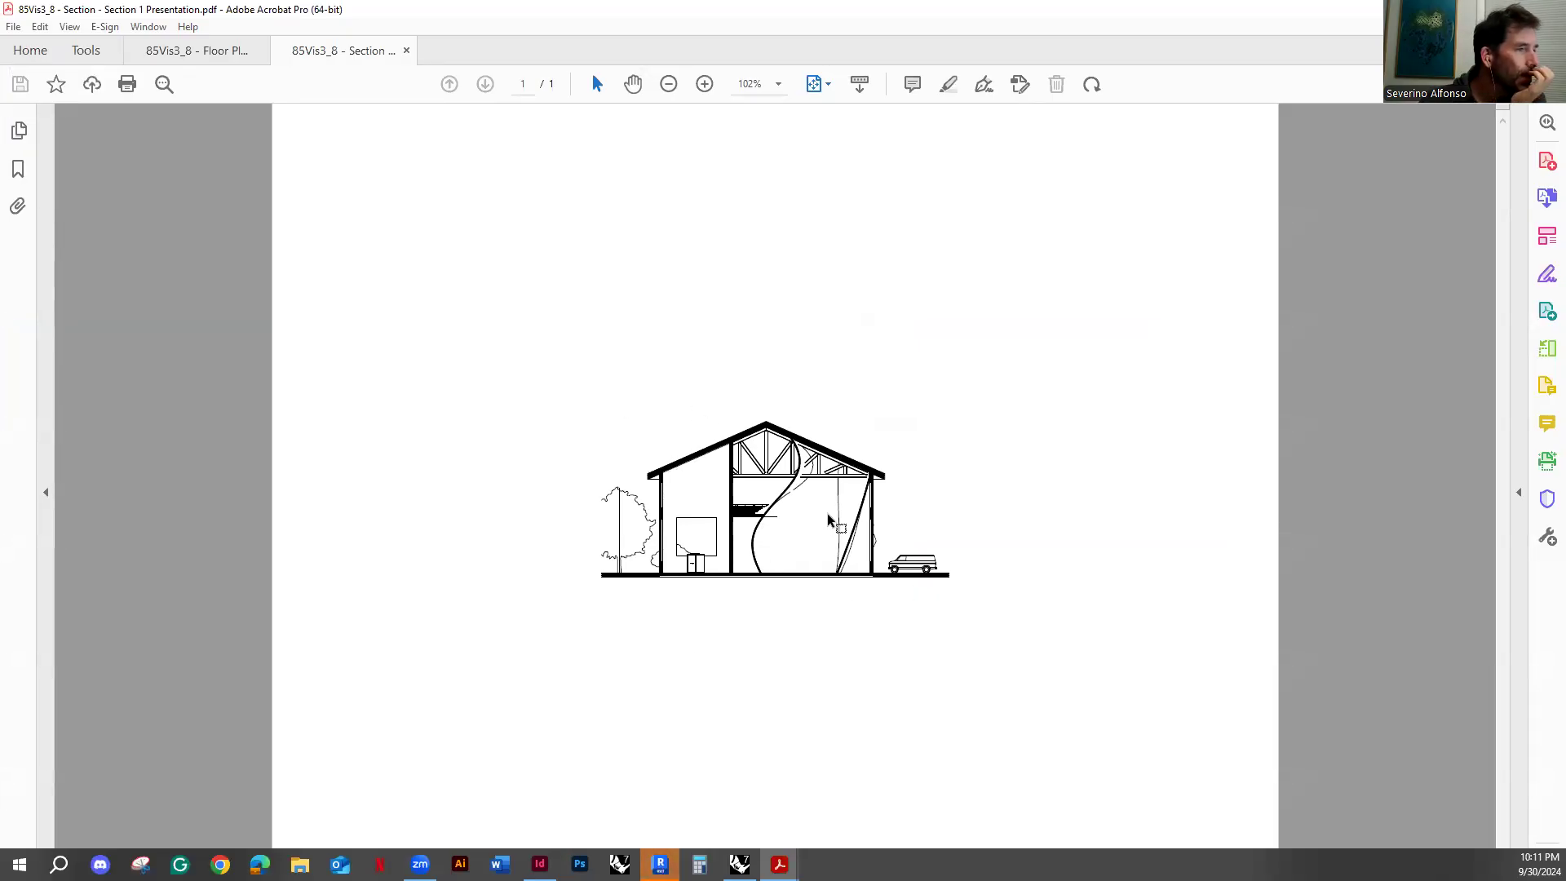
click(194, 53)
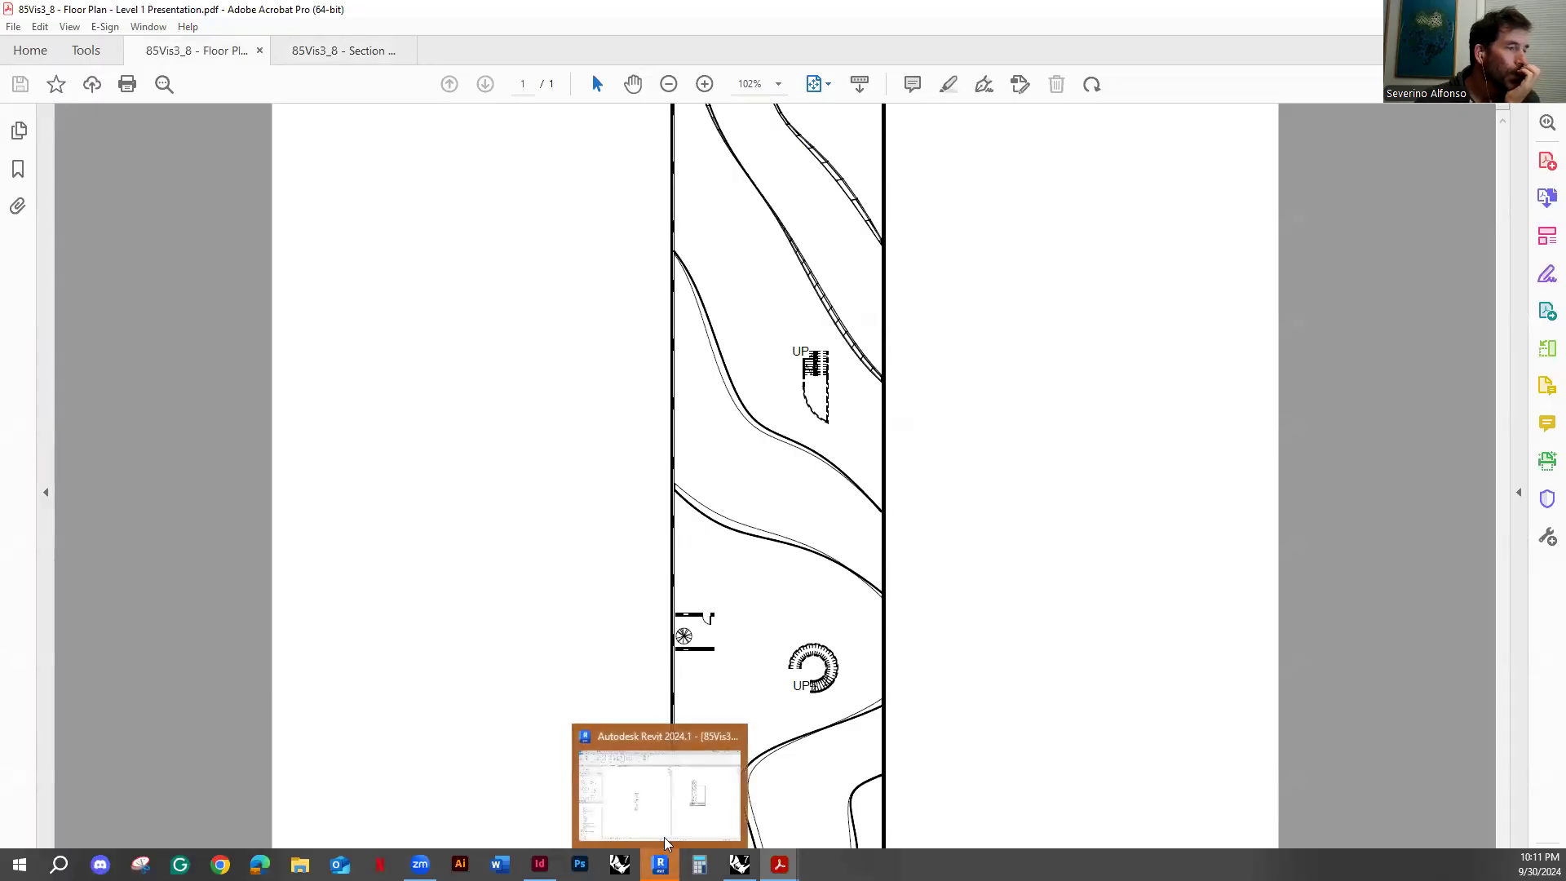
click(665, 840)
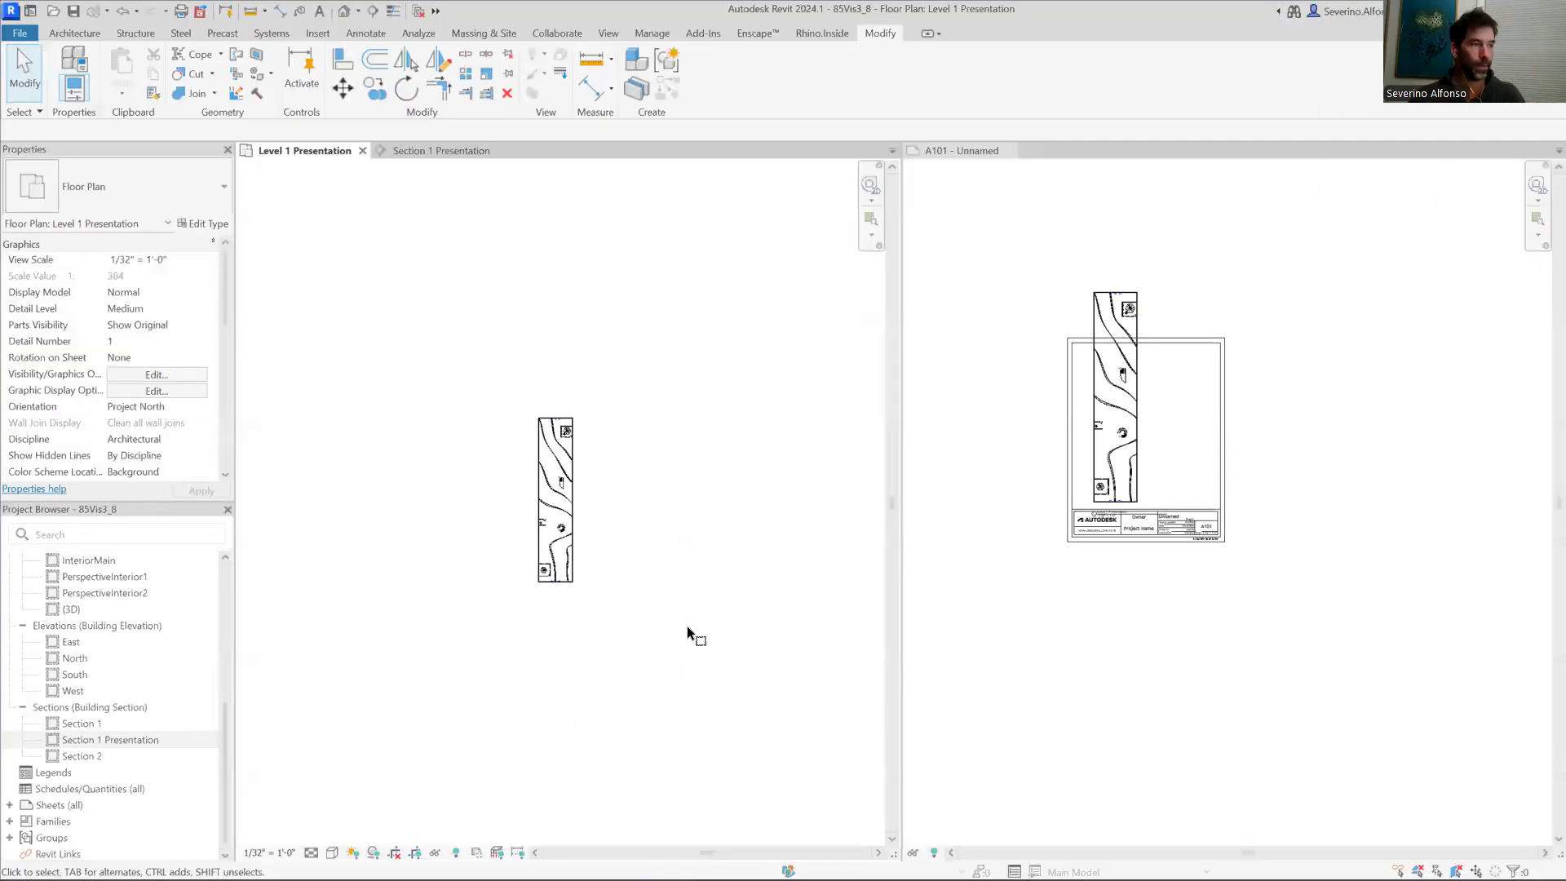
Step: Examine the stair linework of the floor plan PDF full screen in Adobe Acrobat, and close all PDF tabs
key(alt+Tab)
key(ctrl+l)
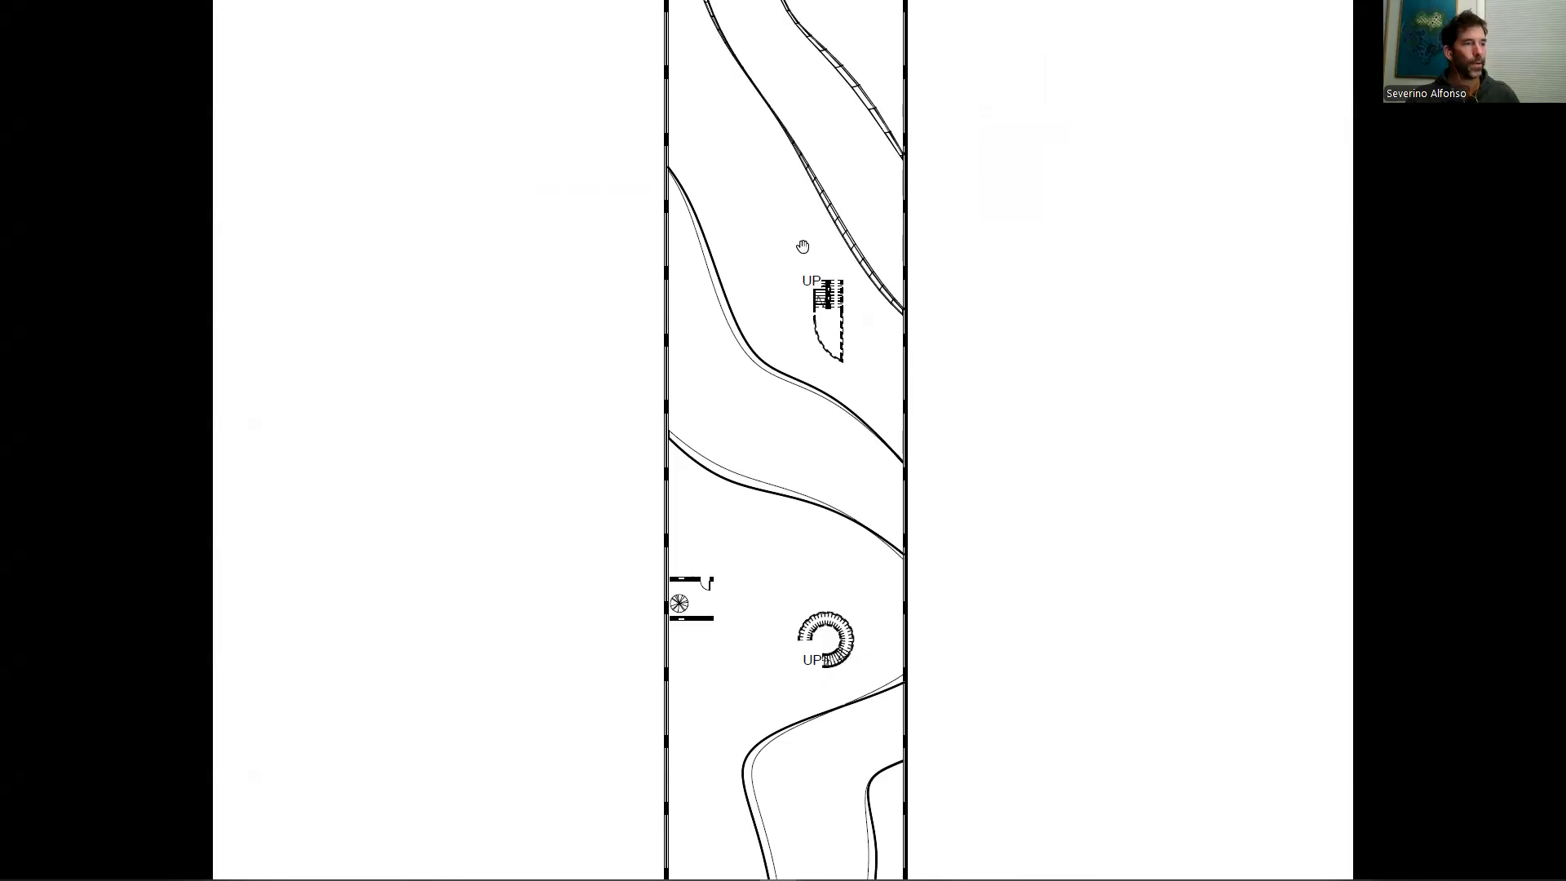
scroll(838, 317, up, 5)
scroll(870, 335, down, 2)
scroll(927, 237, up, 5)
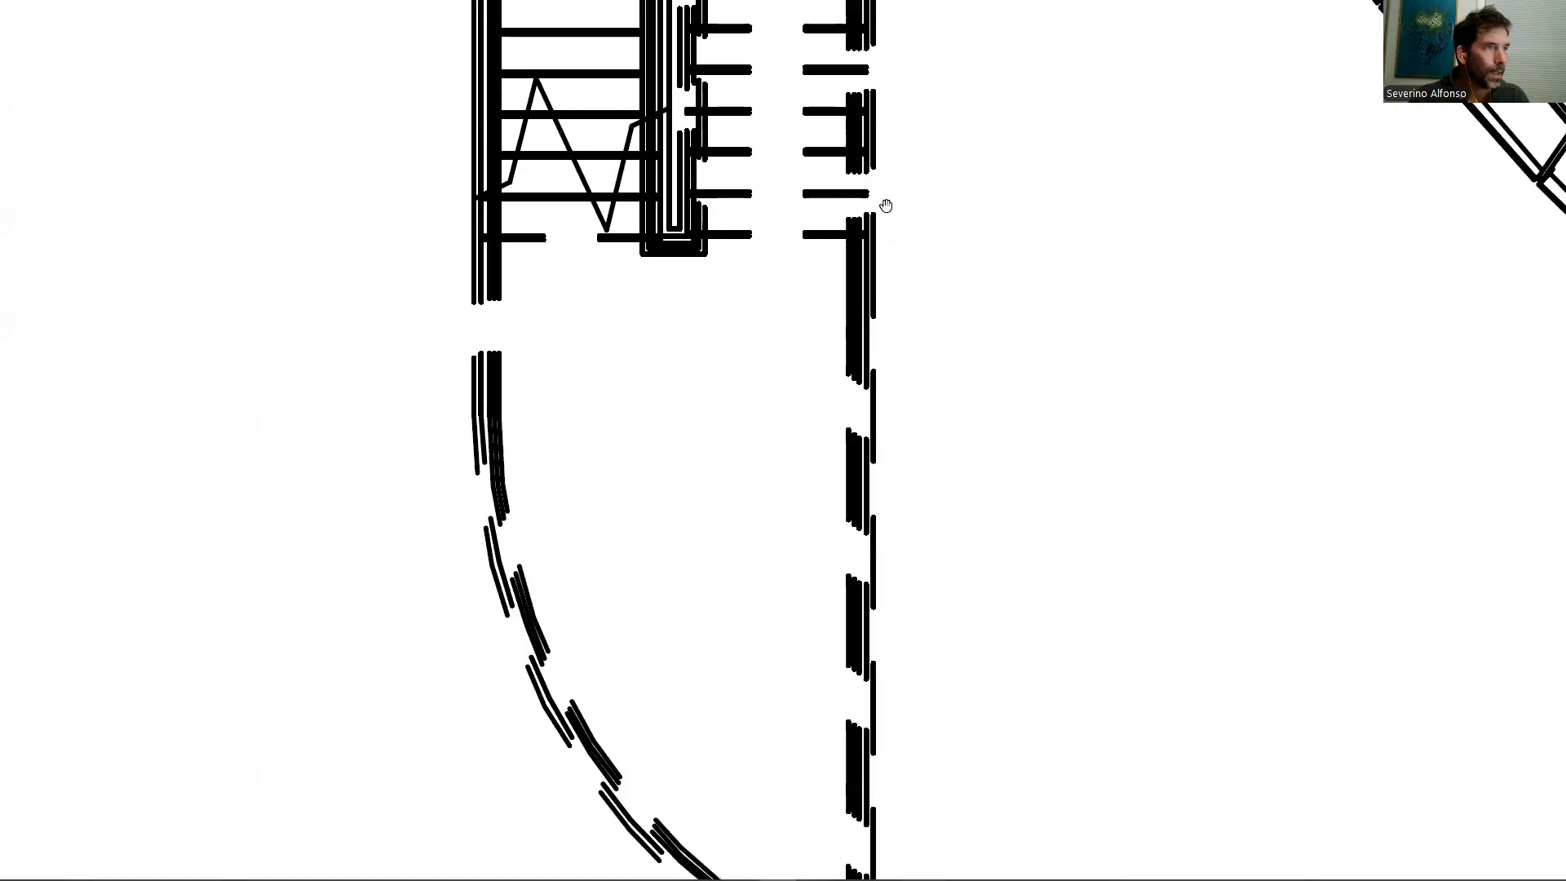
scroll(864, 130, down, 6)
scroll(876, 191, up, 3)
scroll(822, 322, down, 5)
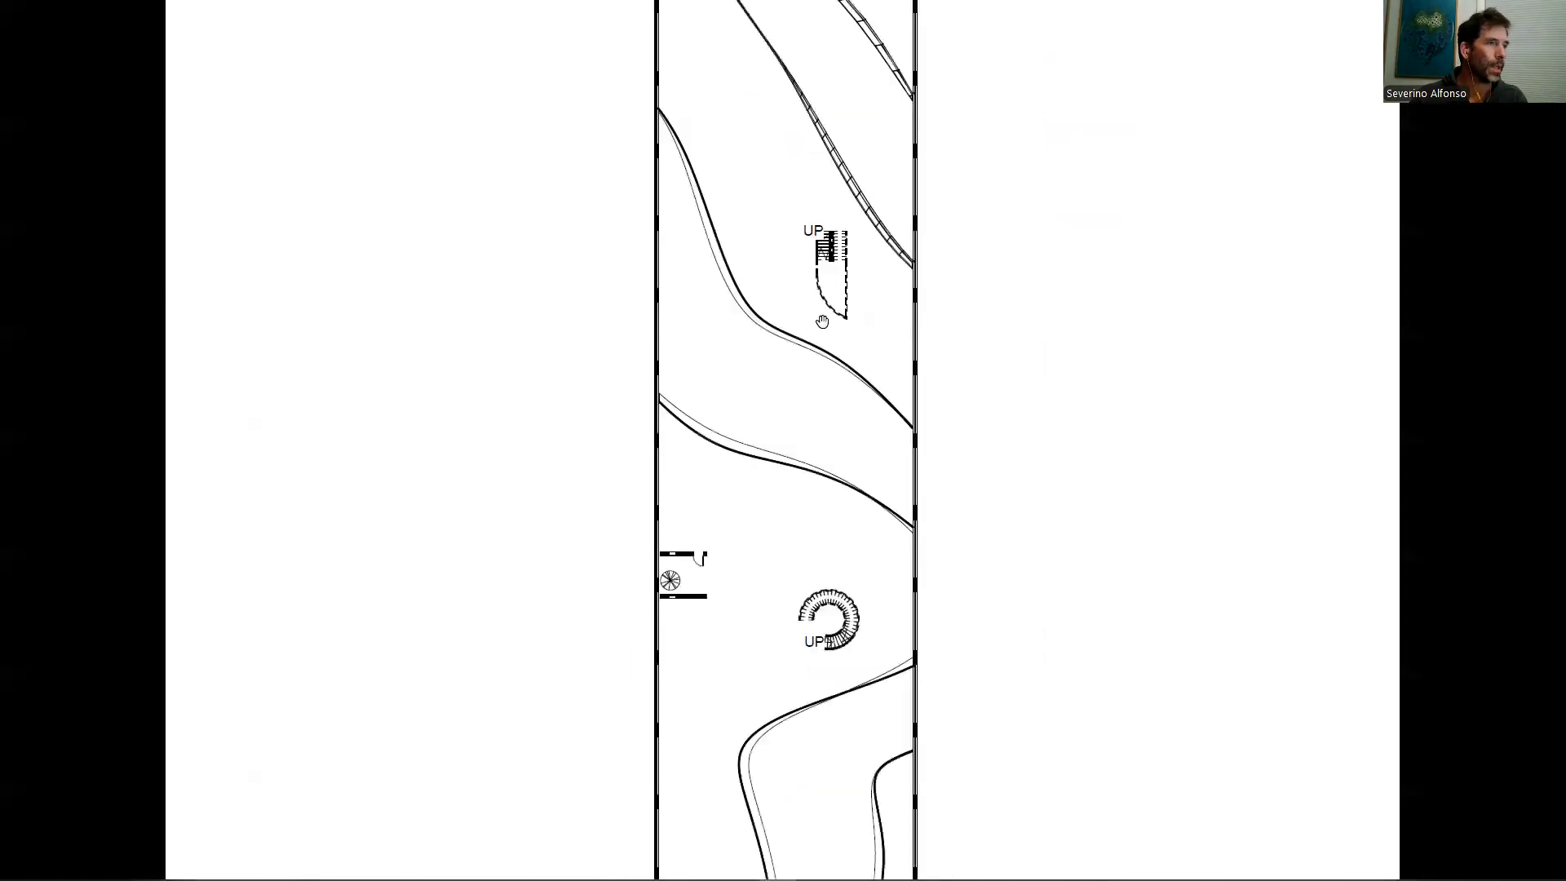
scroll(808, 408, down, 3)
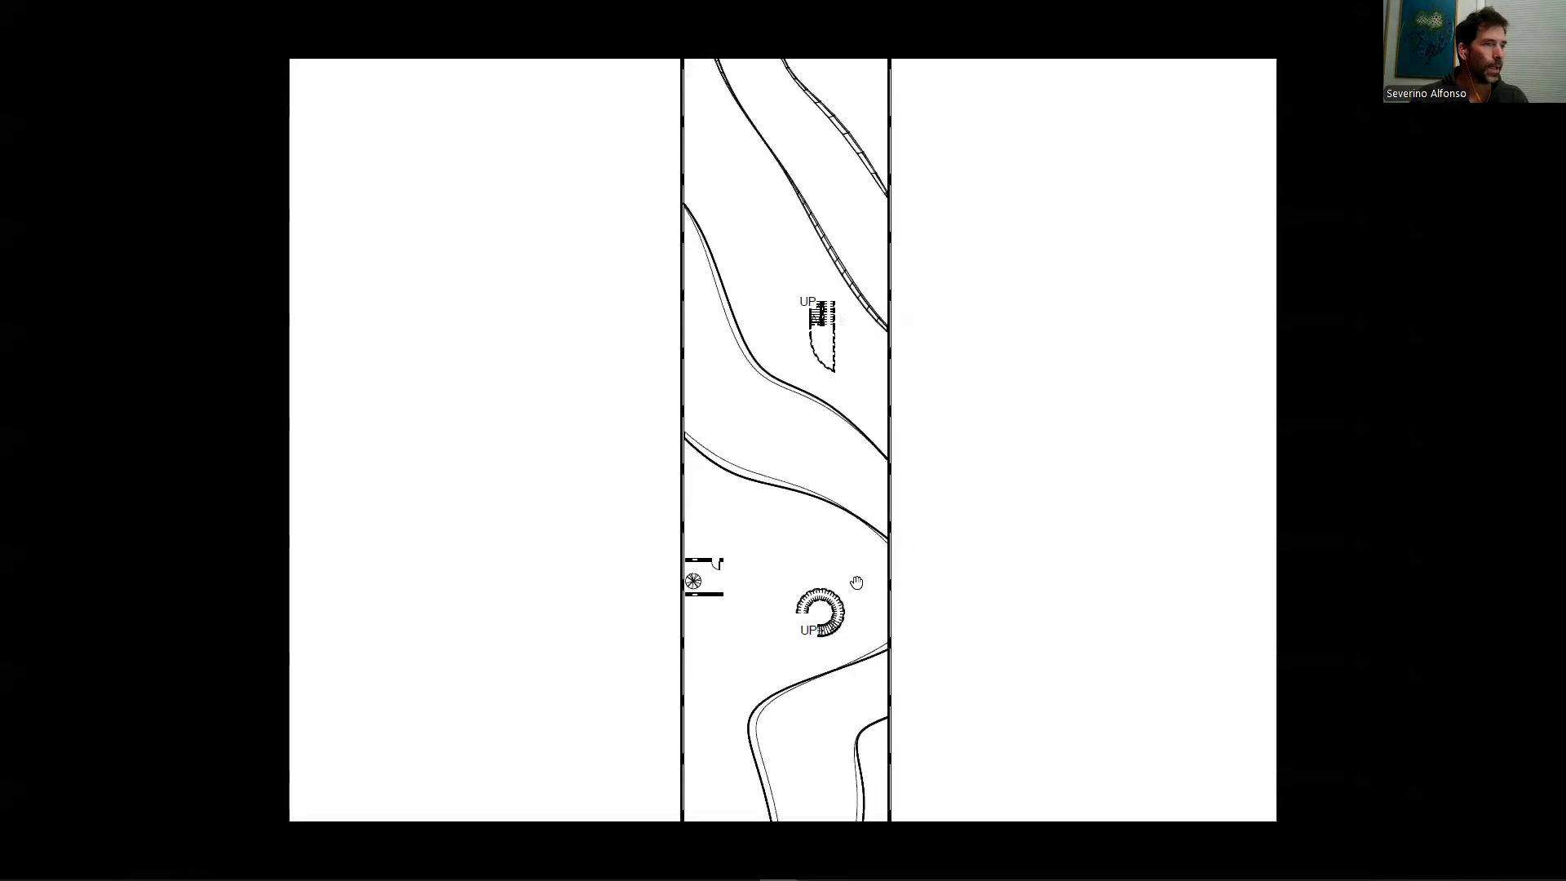
key(Escape)
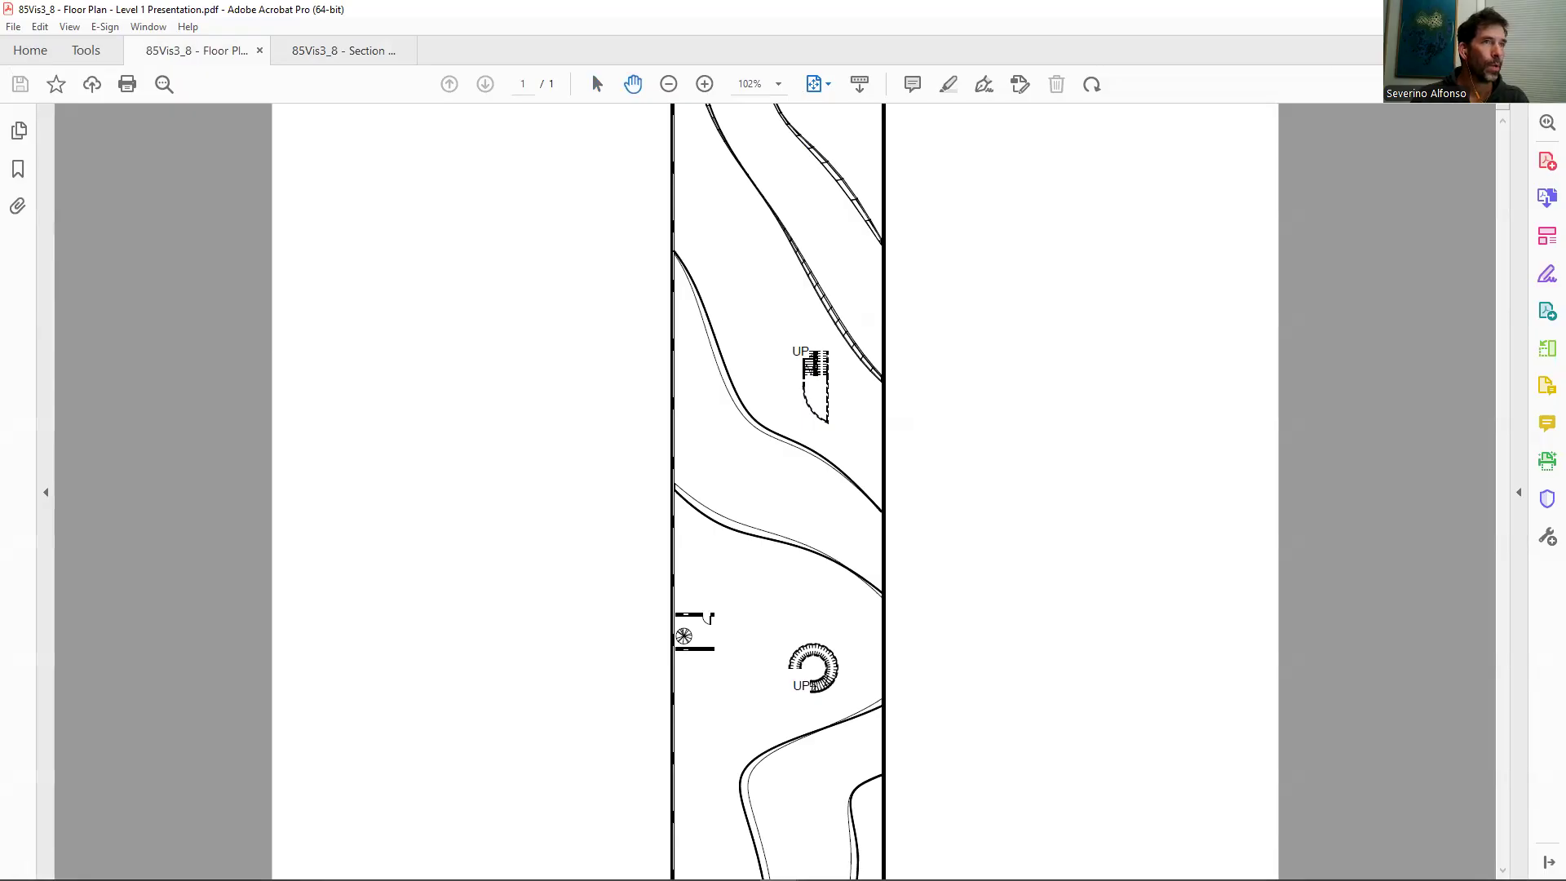
click(1547, 9)
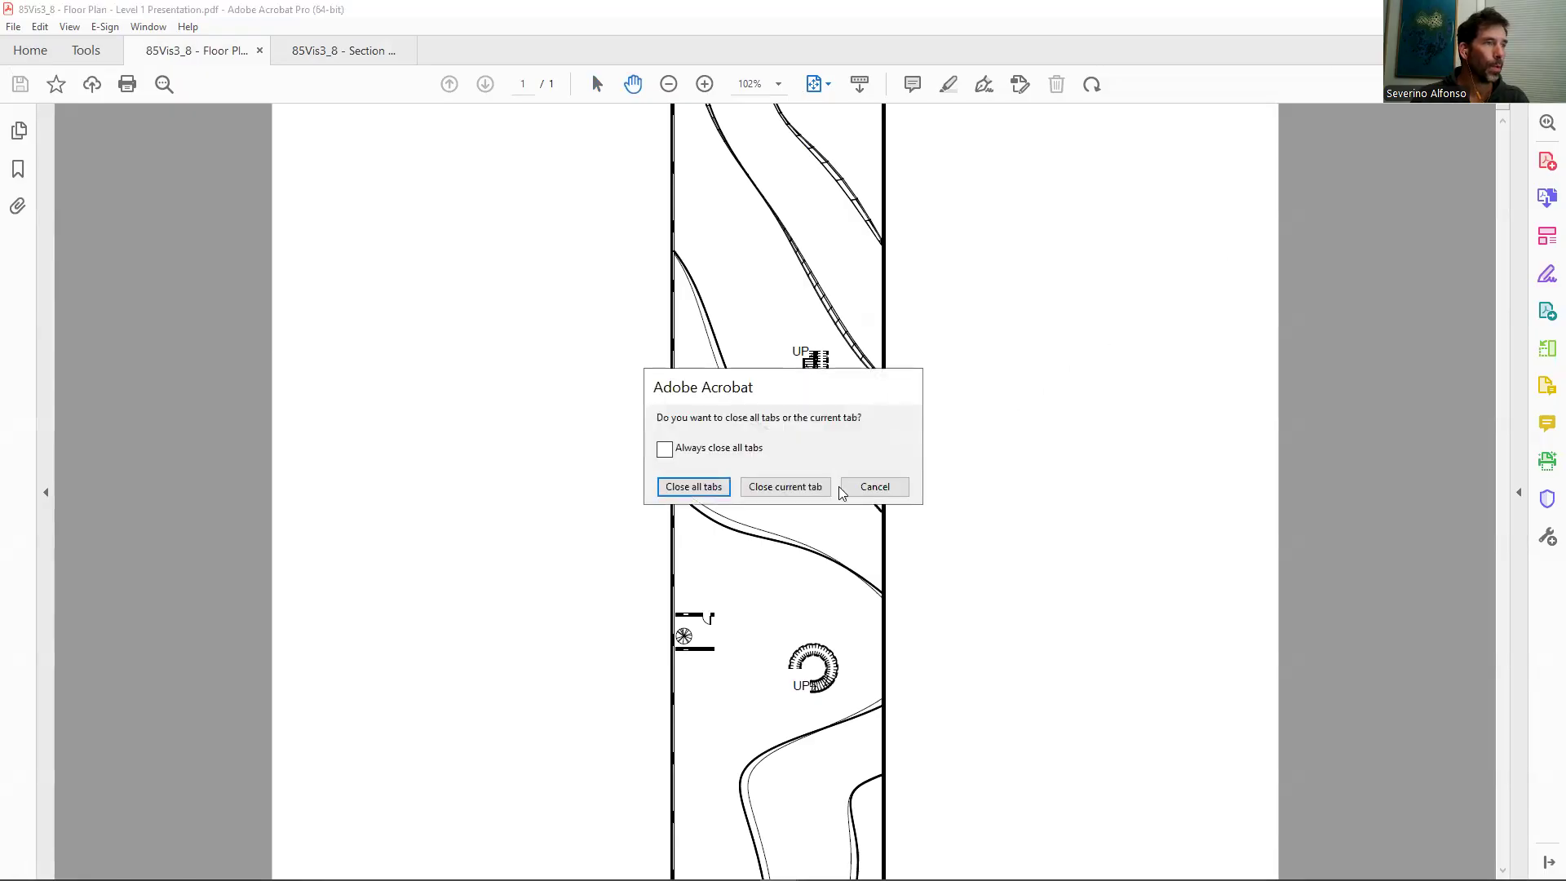
click(708, 487)
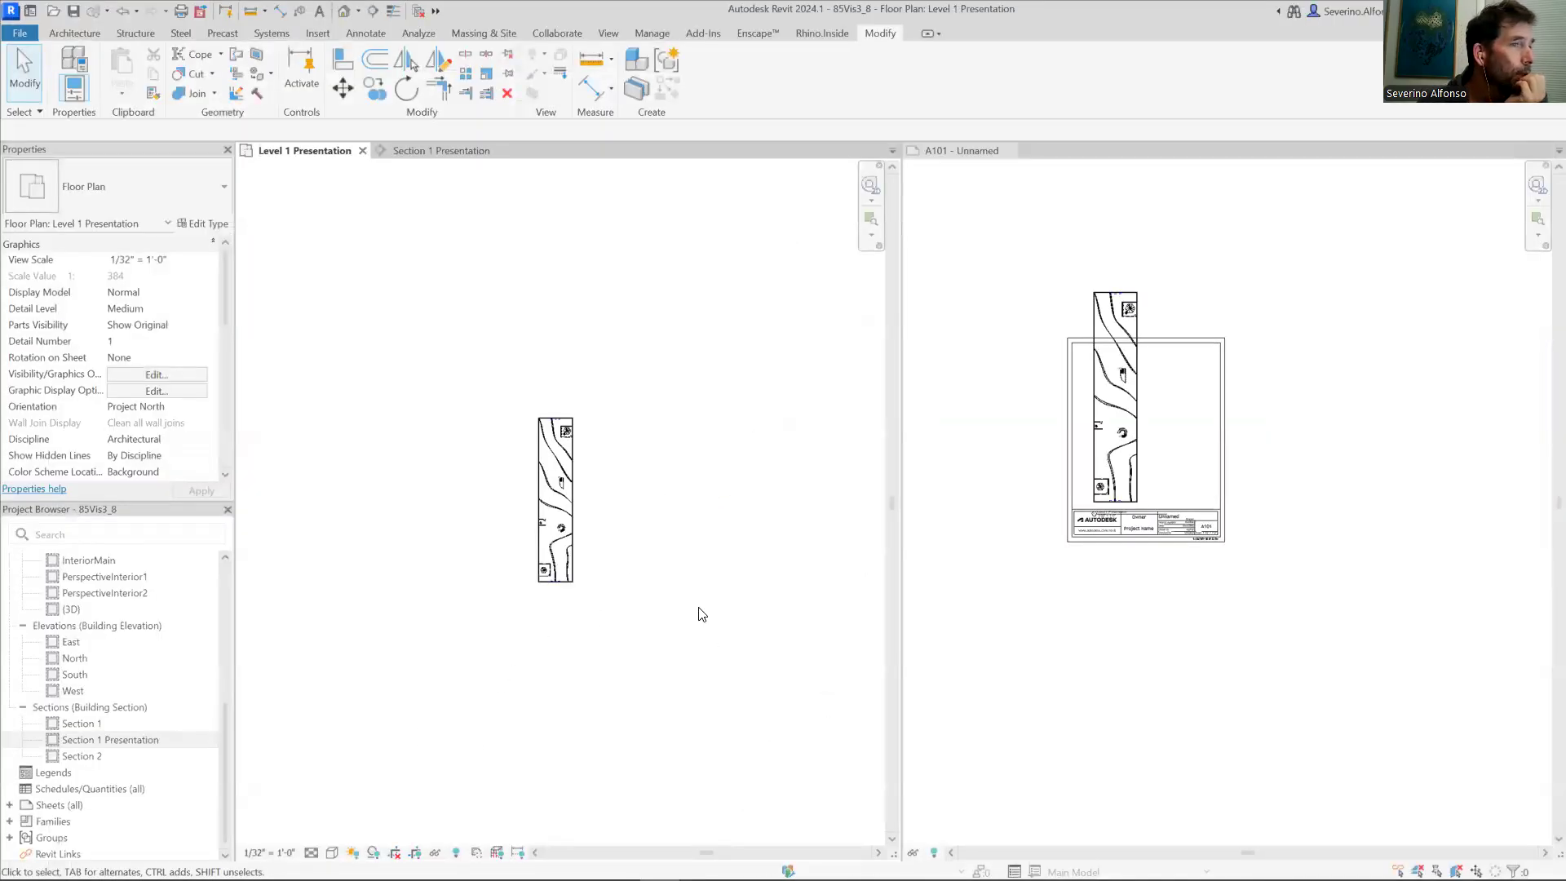
Step: Set the print setup to Tabloid paper in Portrait orientation, without saving the settings for future sessions
click(35, 35)
mouse_move(104, 339)
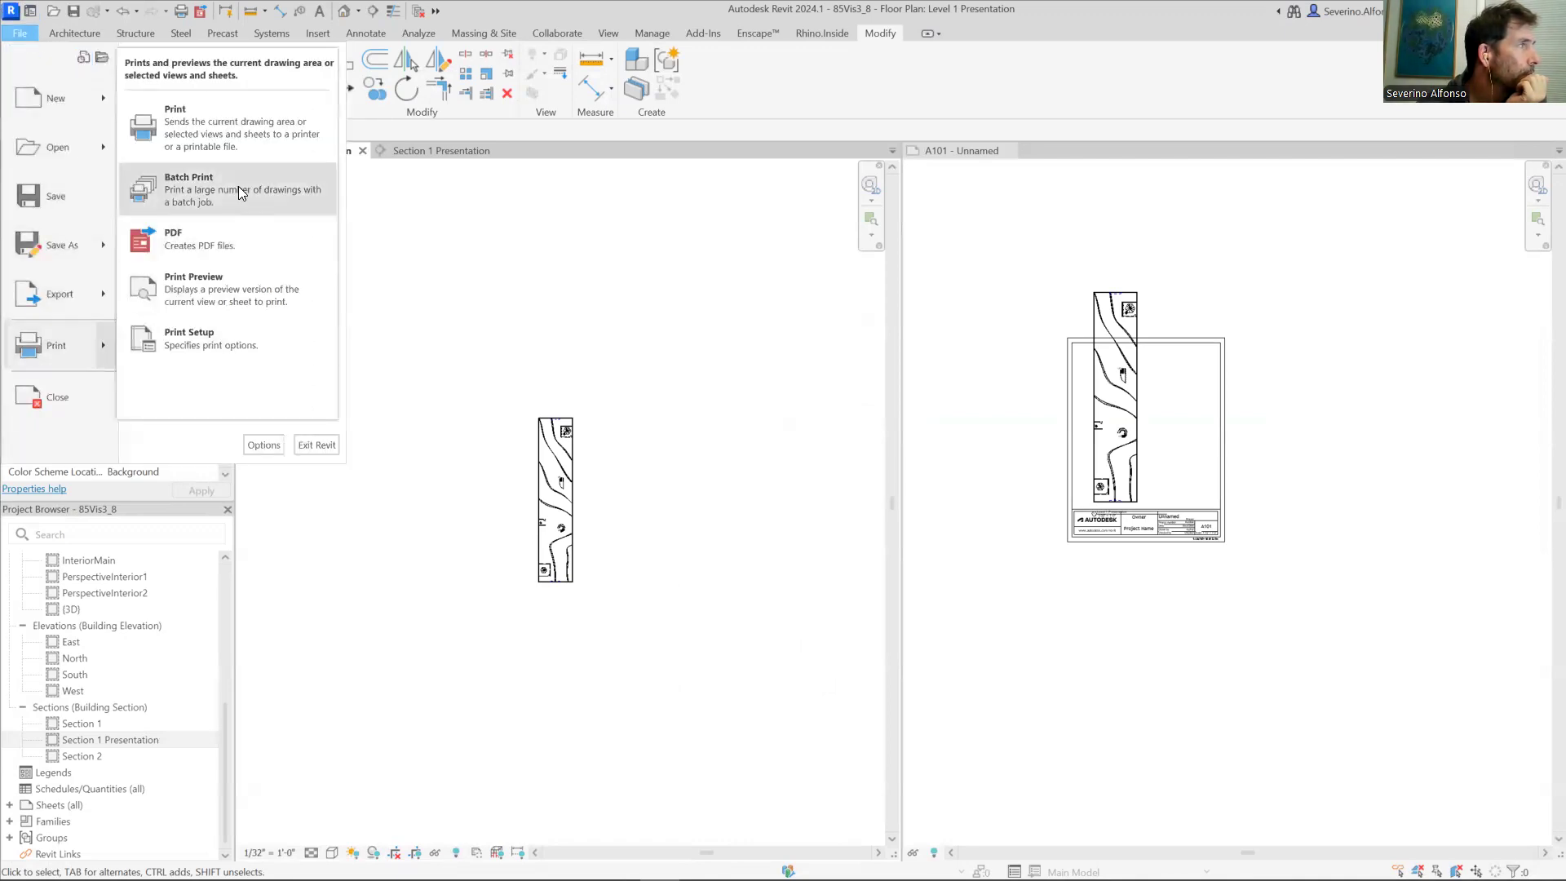
click(225, 137)
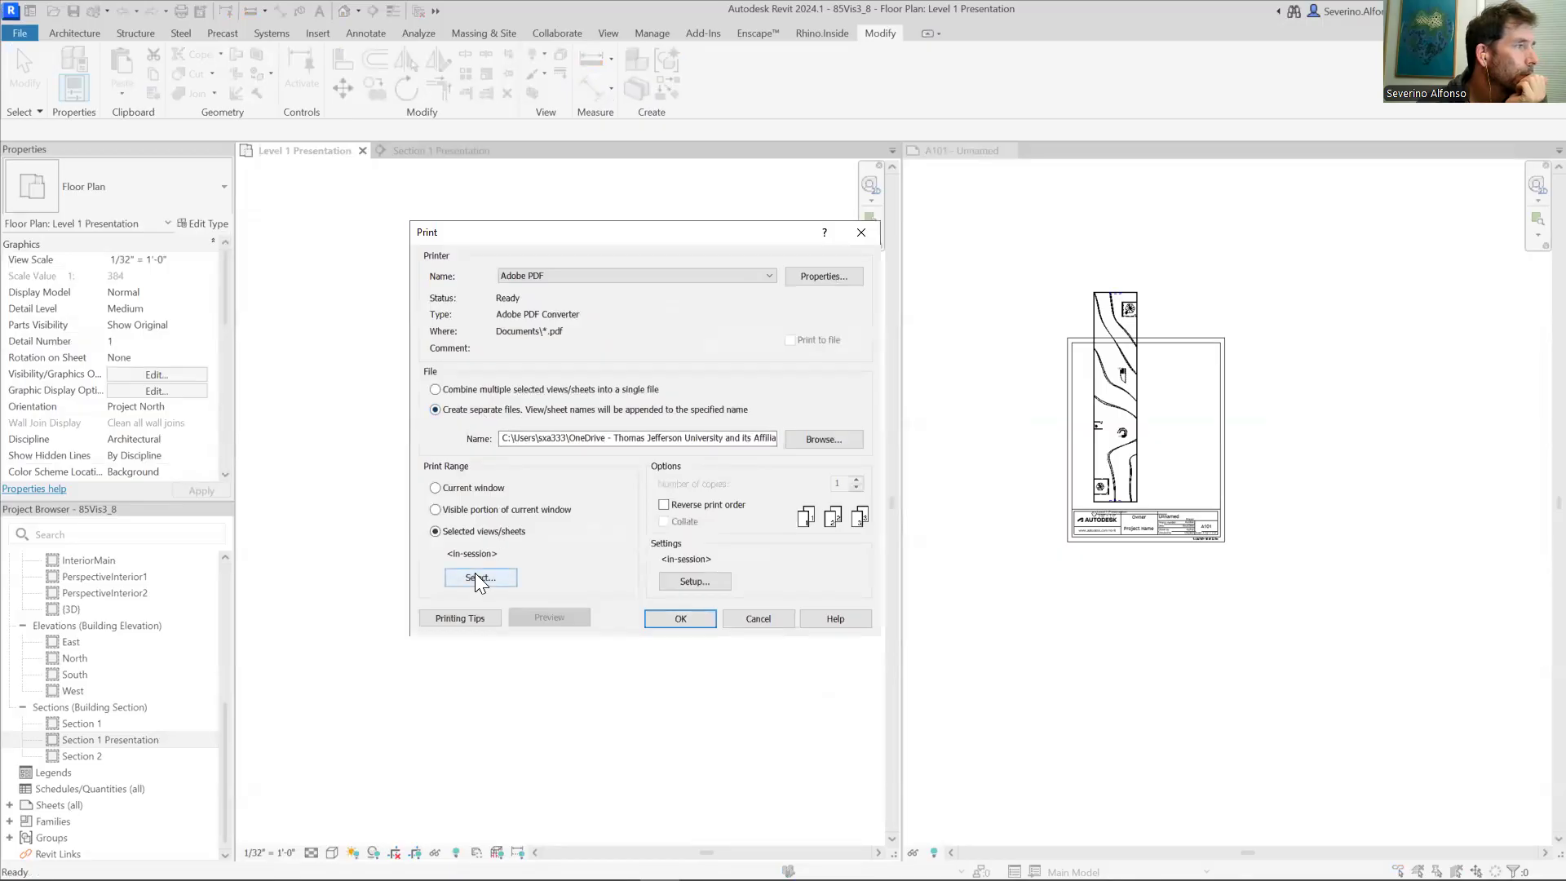
click(689, 577)
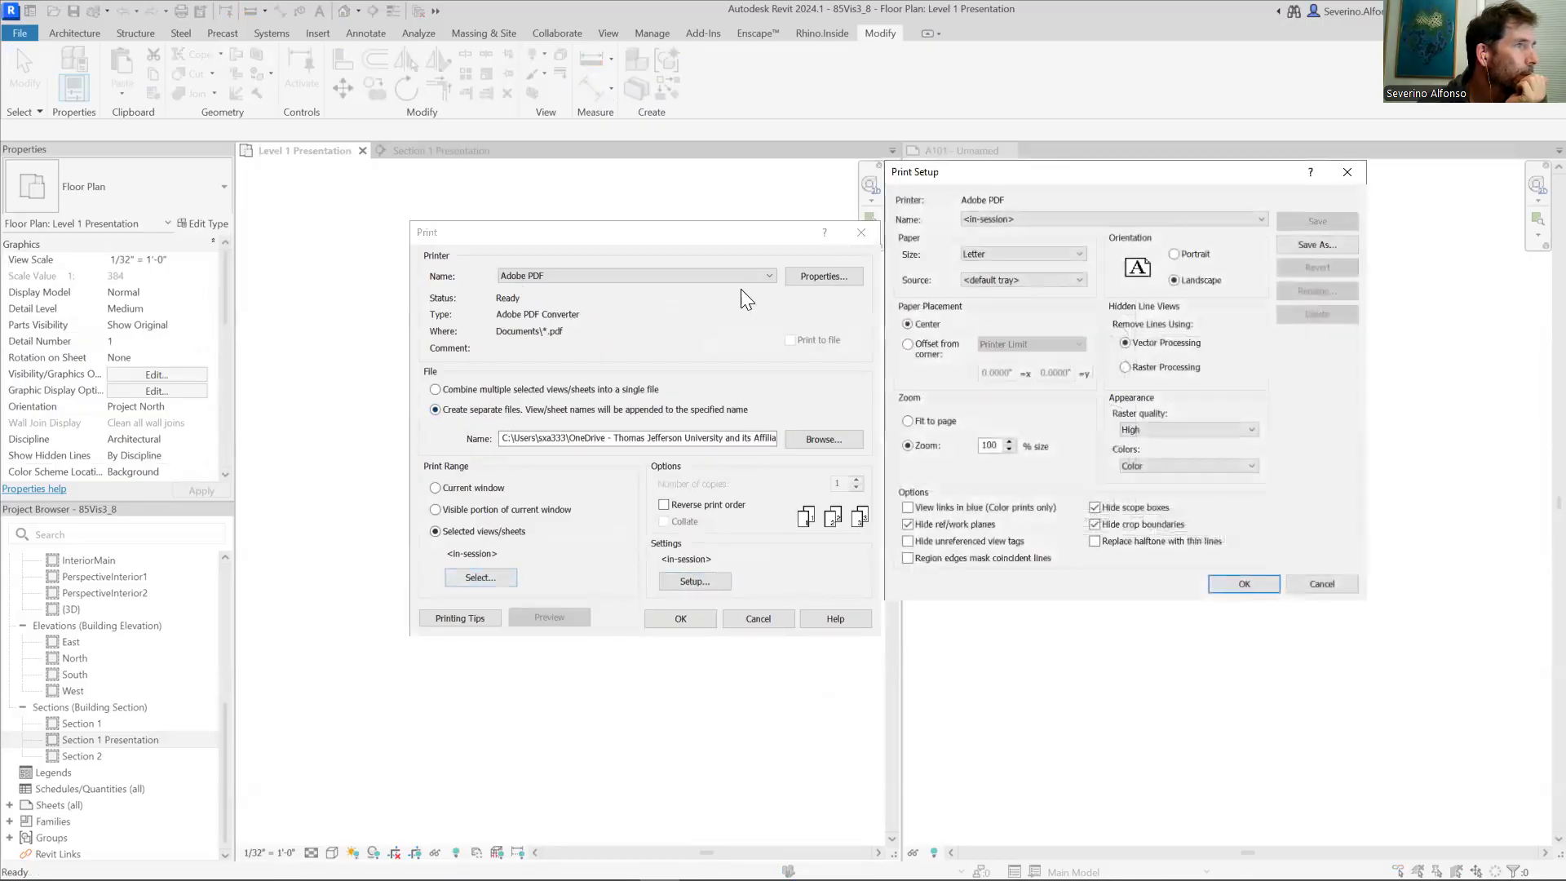
click(1012, 253)
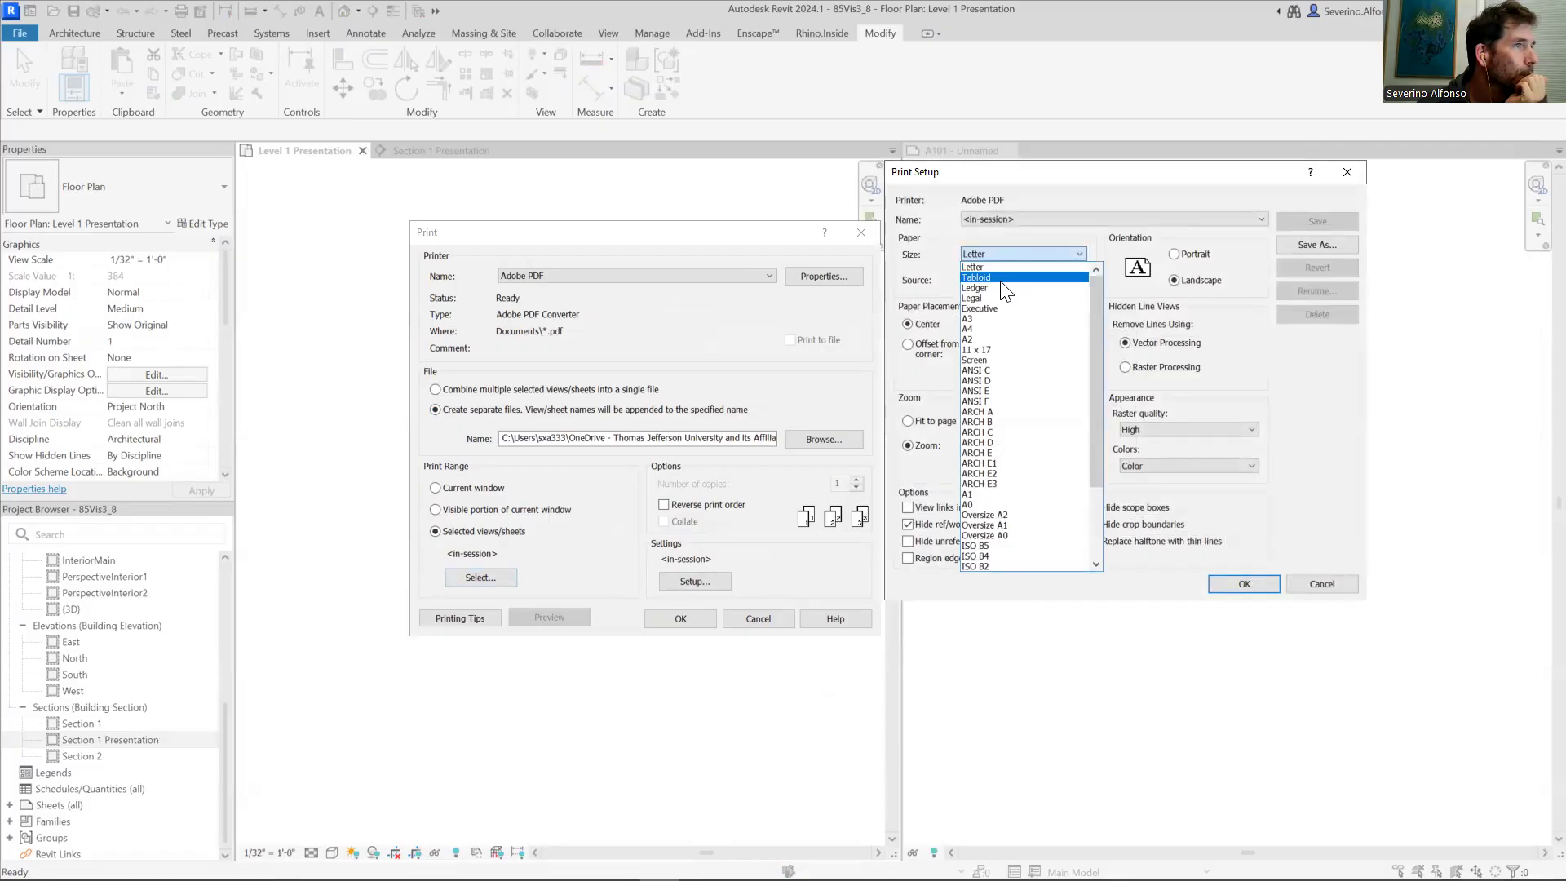
click(1001, 278)
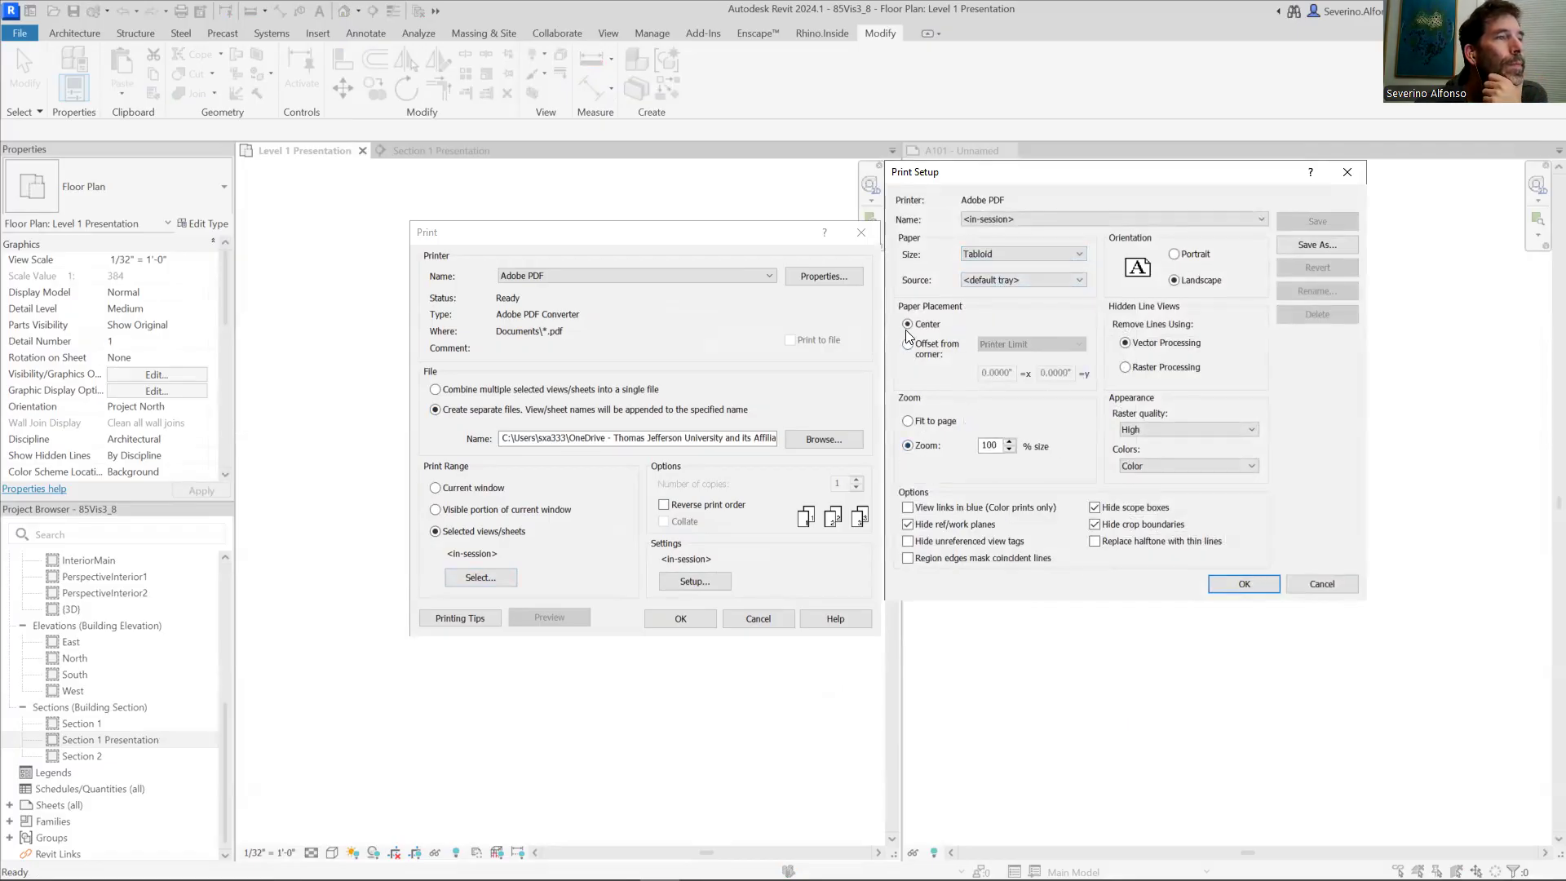
click(1174, 255)
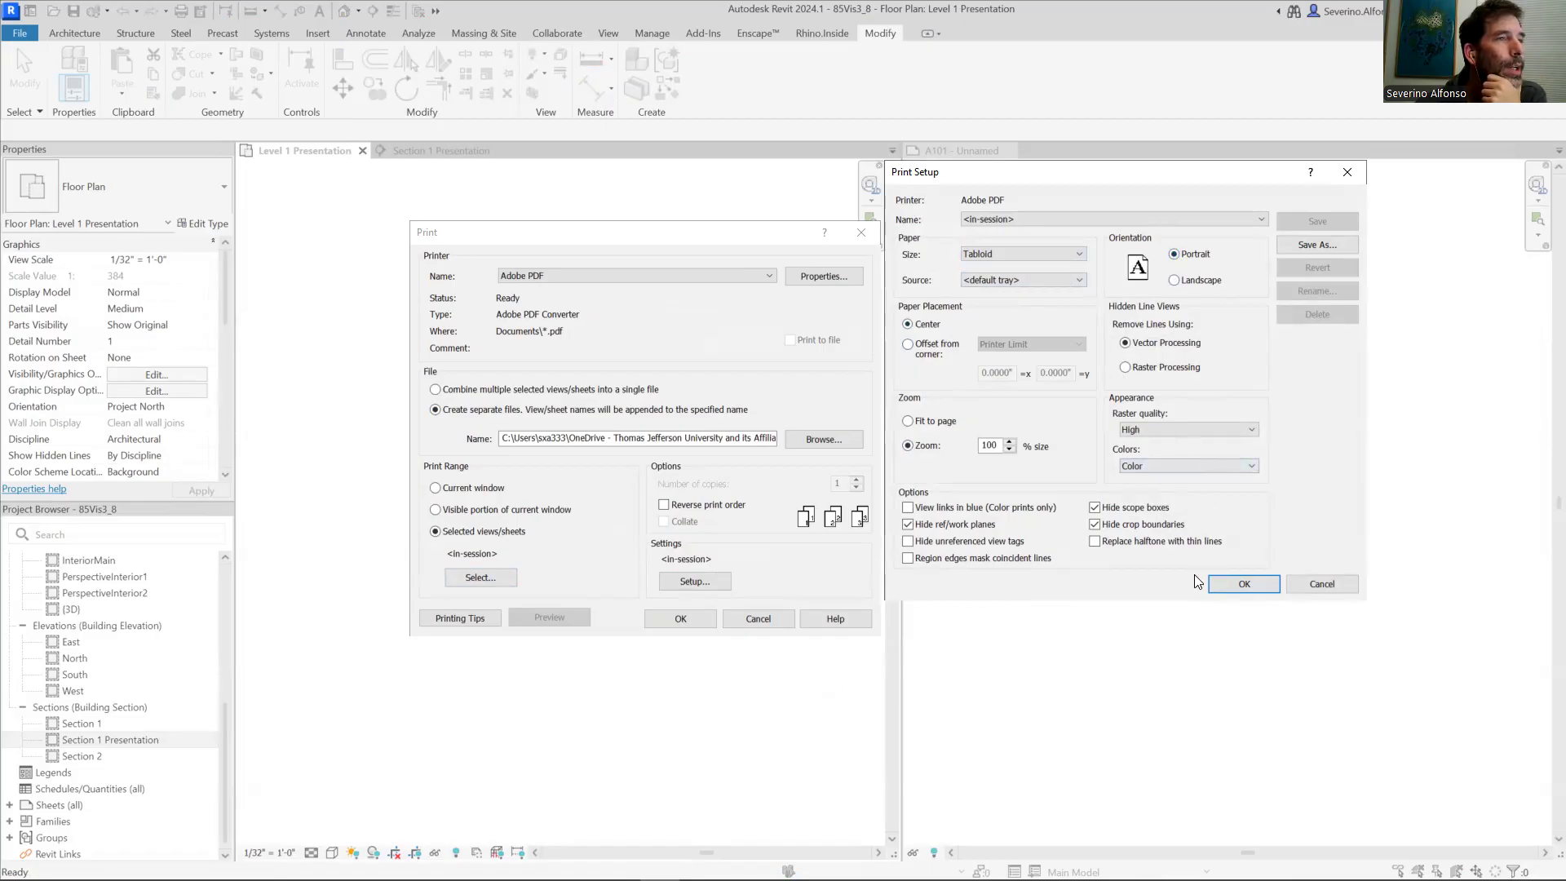
click(1227, 588)
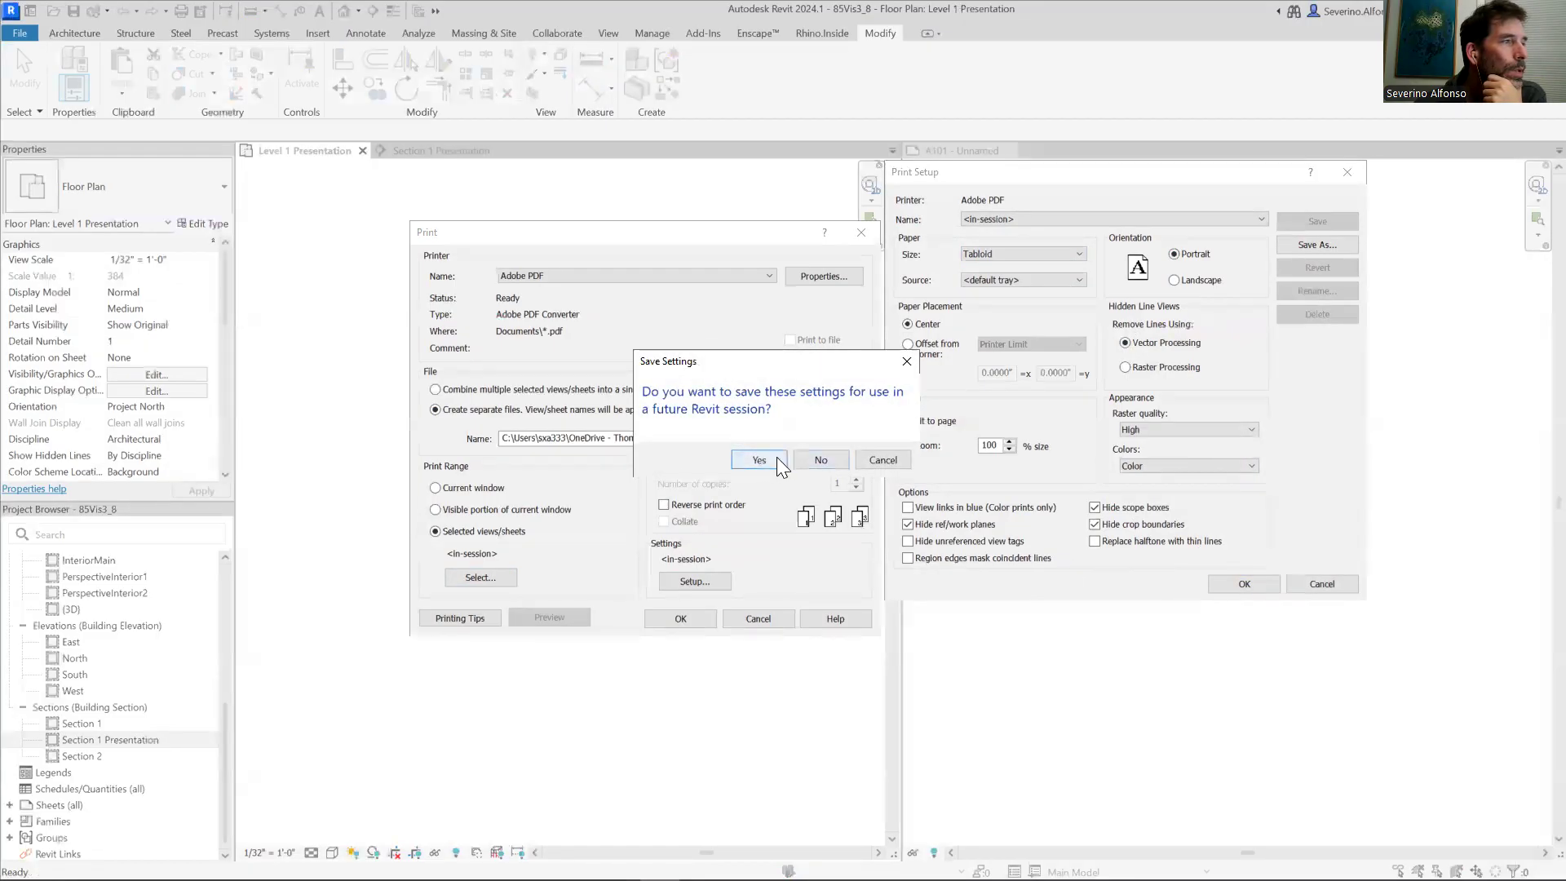
click(809, 459)
Step: Print the selected views, replacing the existing Floor Plan - Level 1 Presentation and Section - Section 1 Presentation PDFs in the pdf files folder
click(692, 620)
click(810, 455)
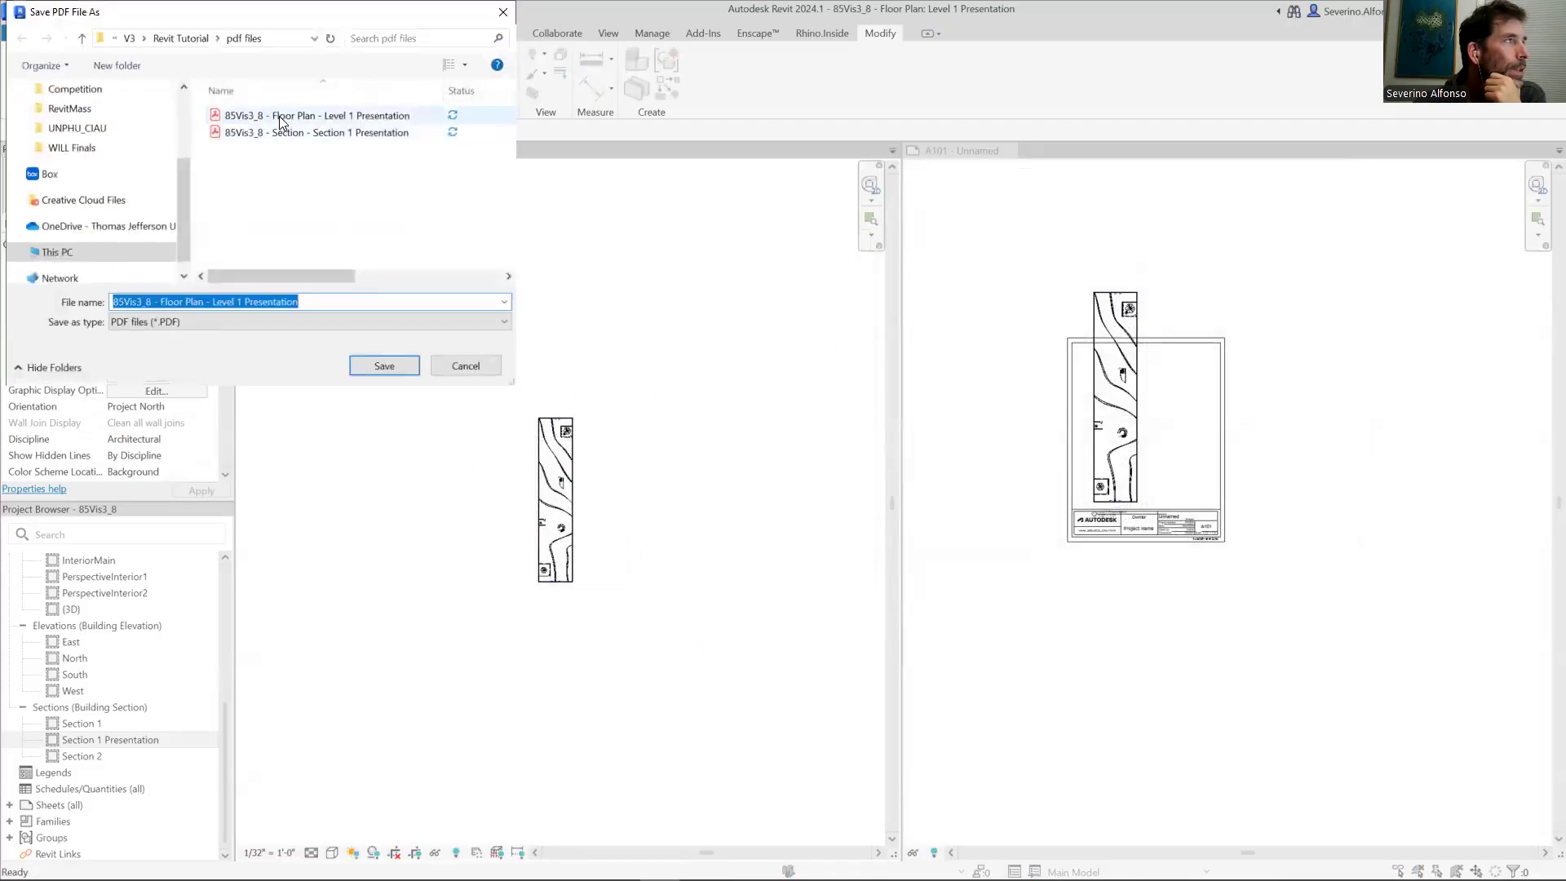
click(394, 363)
click(829, 448)
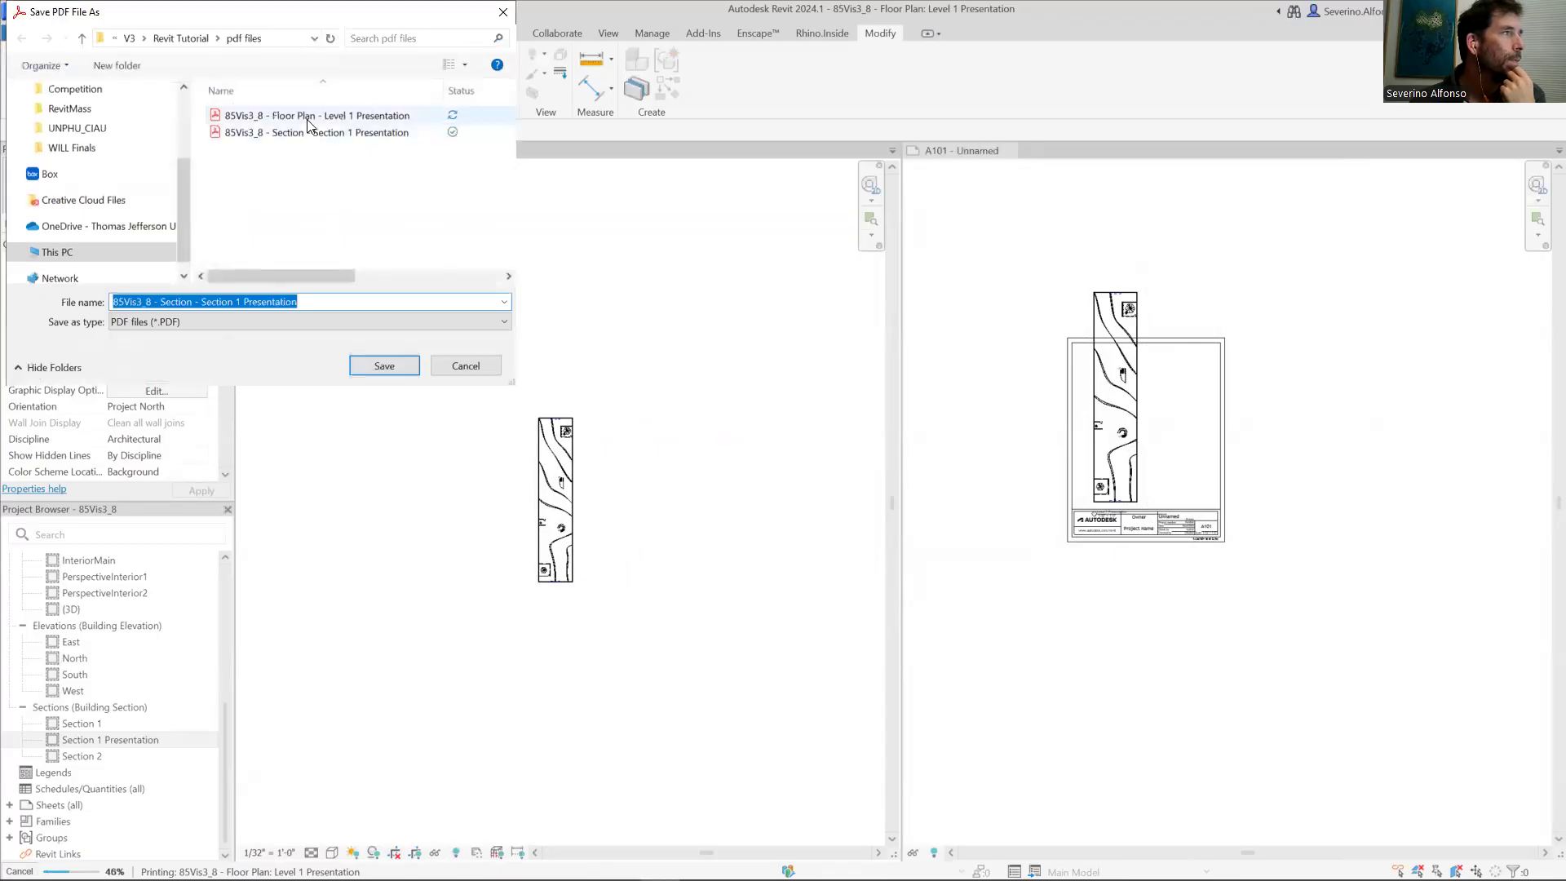
click(397, 367)
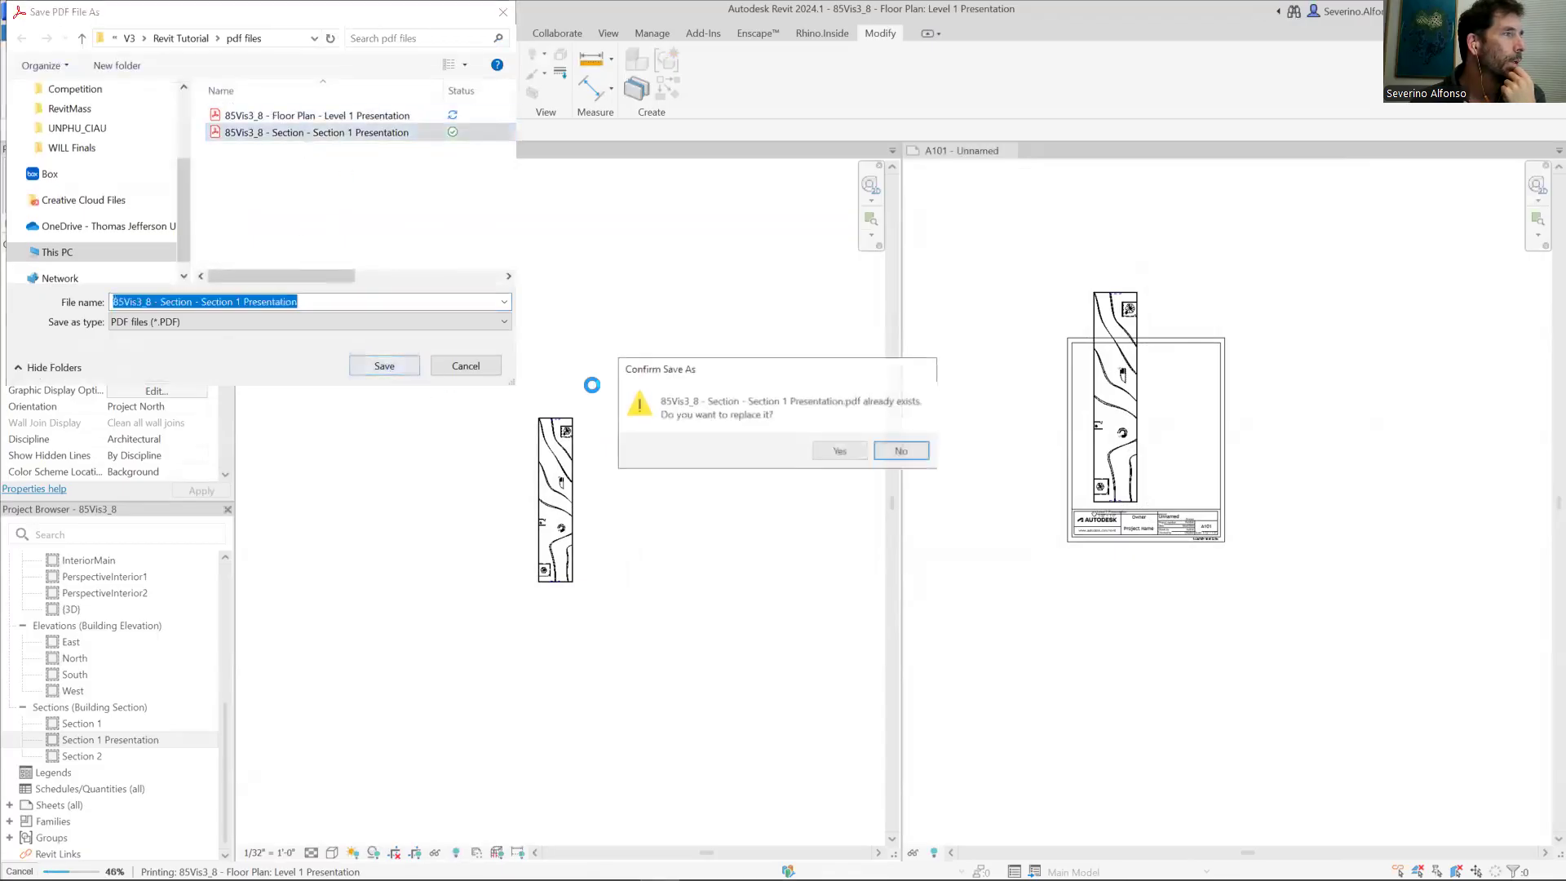
click(839, 451)
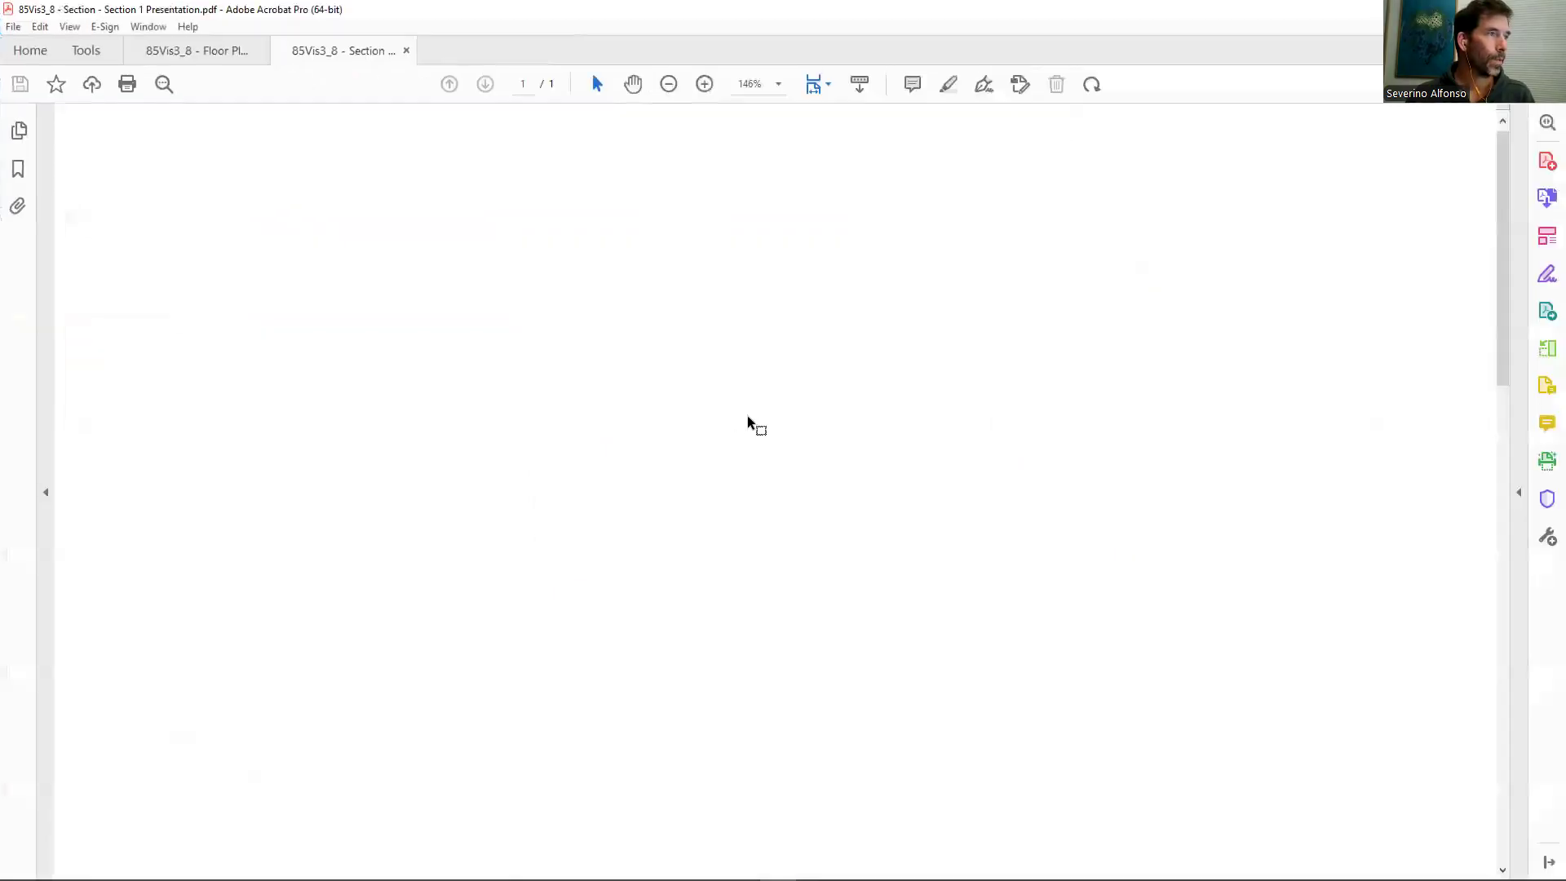
Step: Review the printed section and floor plan PDFs as full pages in Adobe Acrobat, and close them to return to Revit
scroll(709, 432, down, 3)
key(ctrl+l)
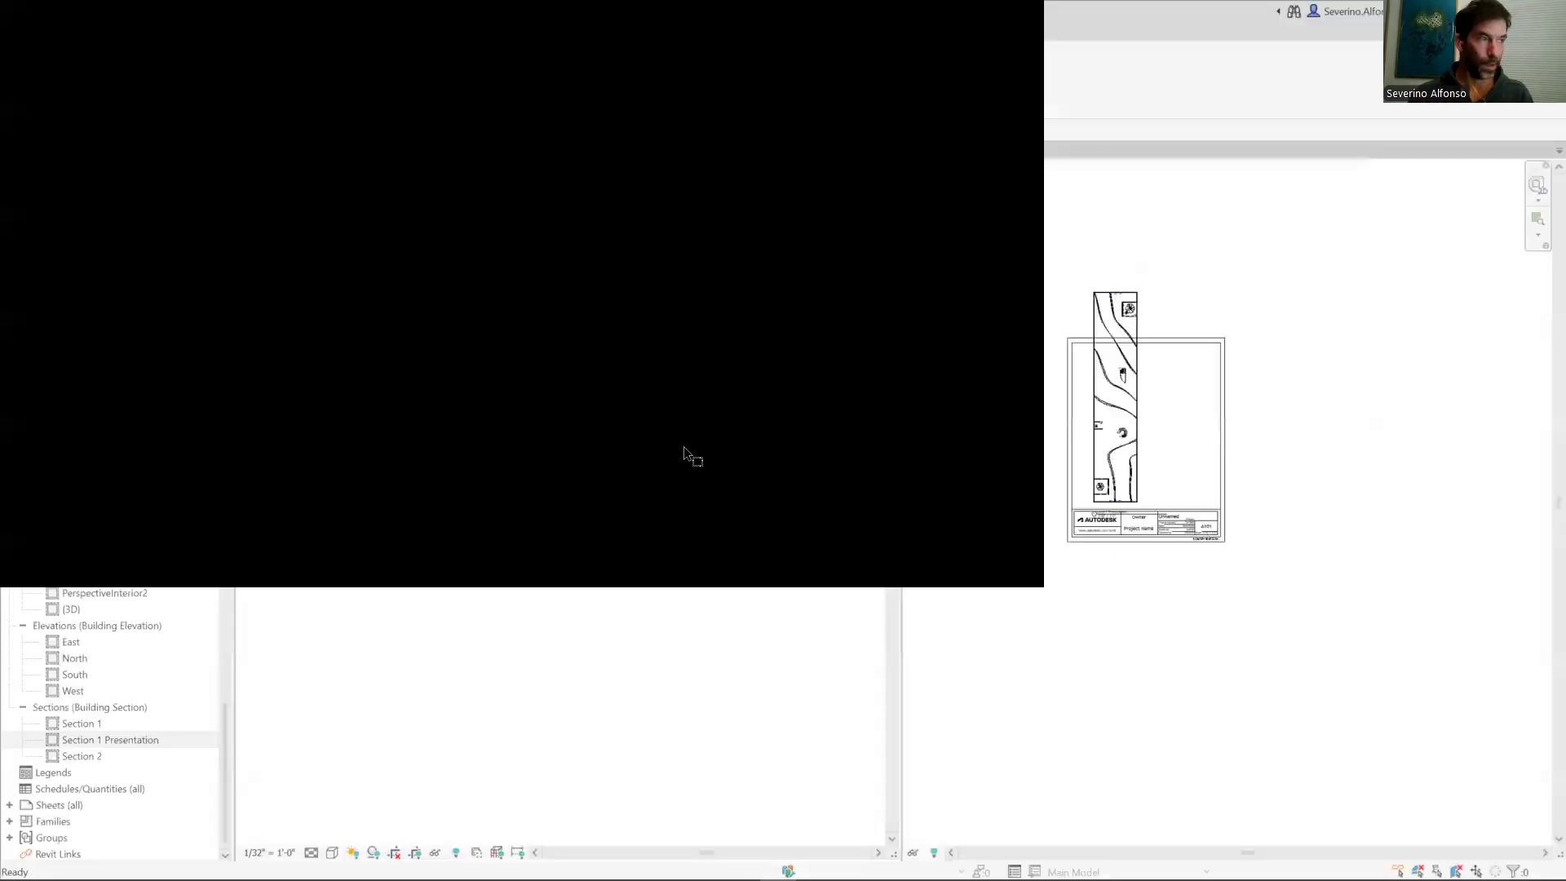
key(Escape)
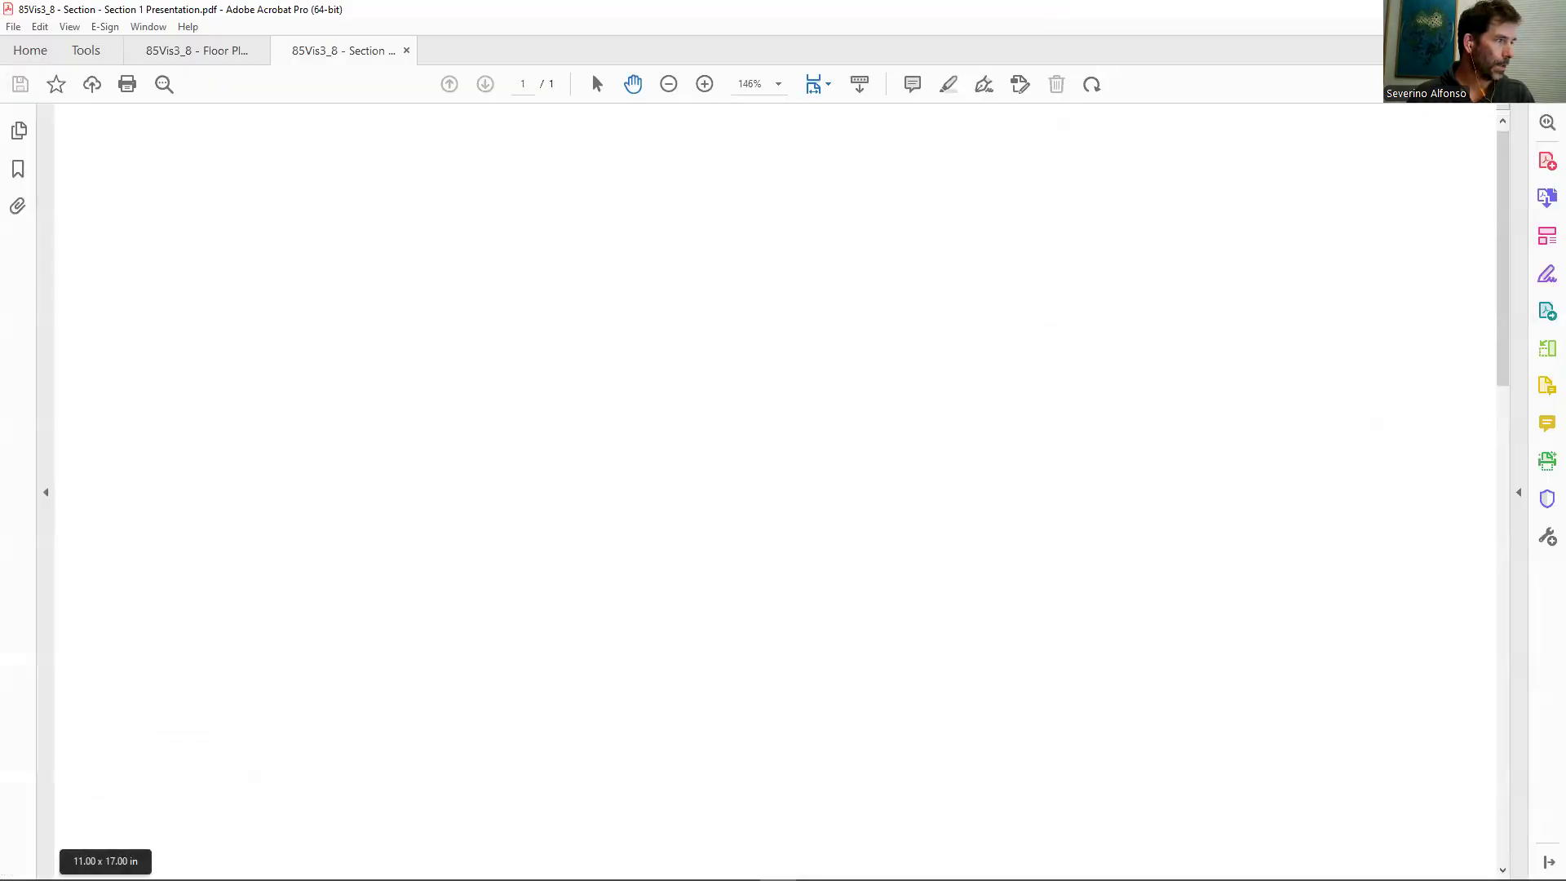
key(ctrl+0)
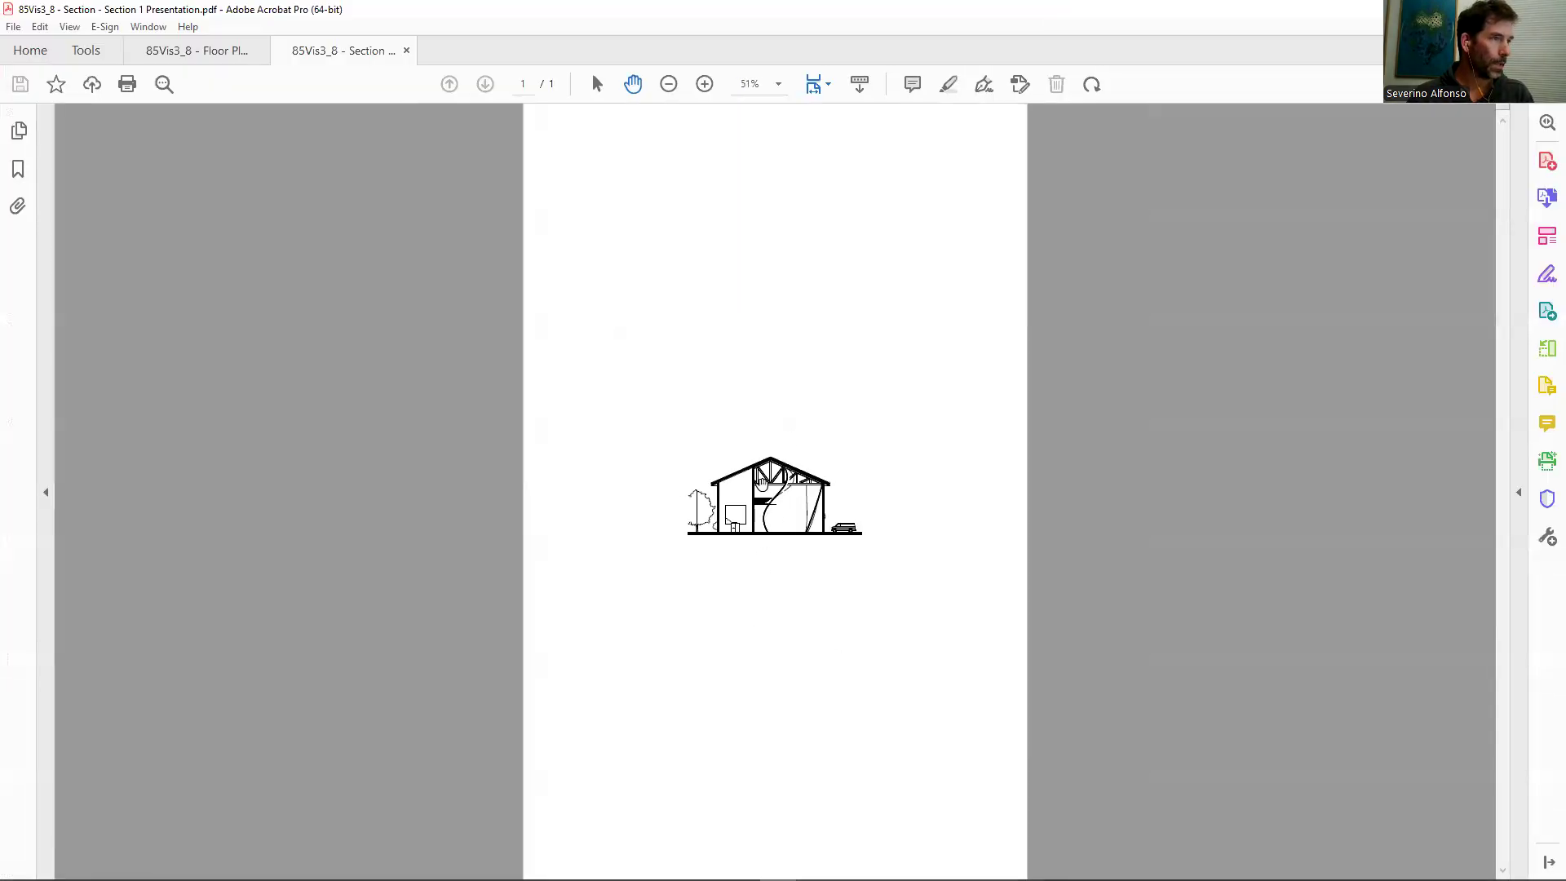
click(187, 50)
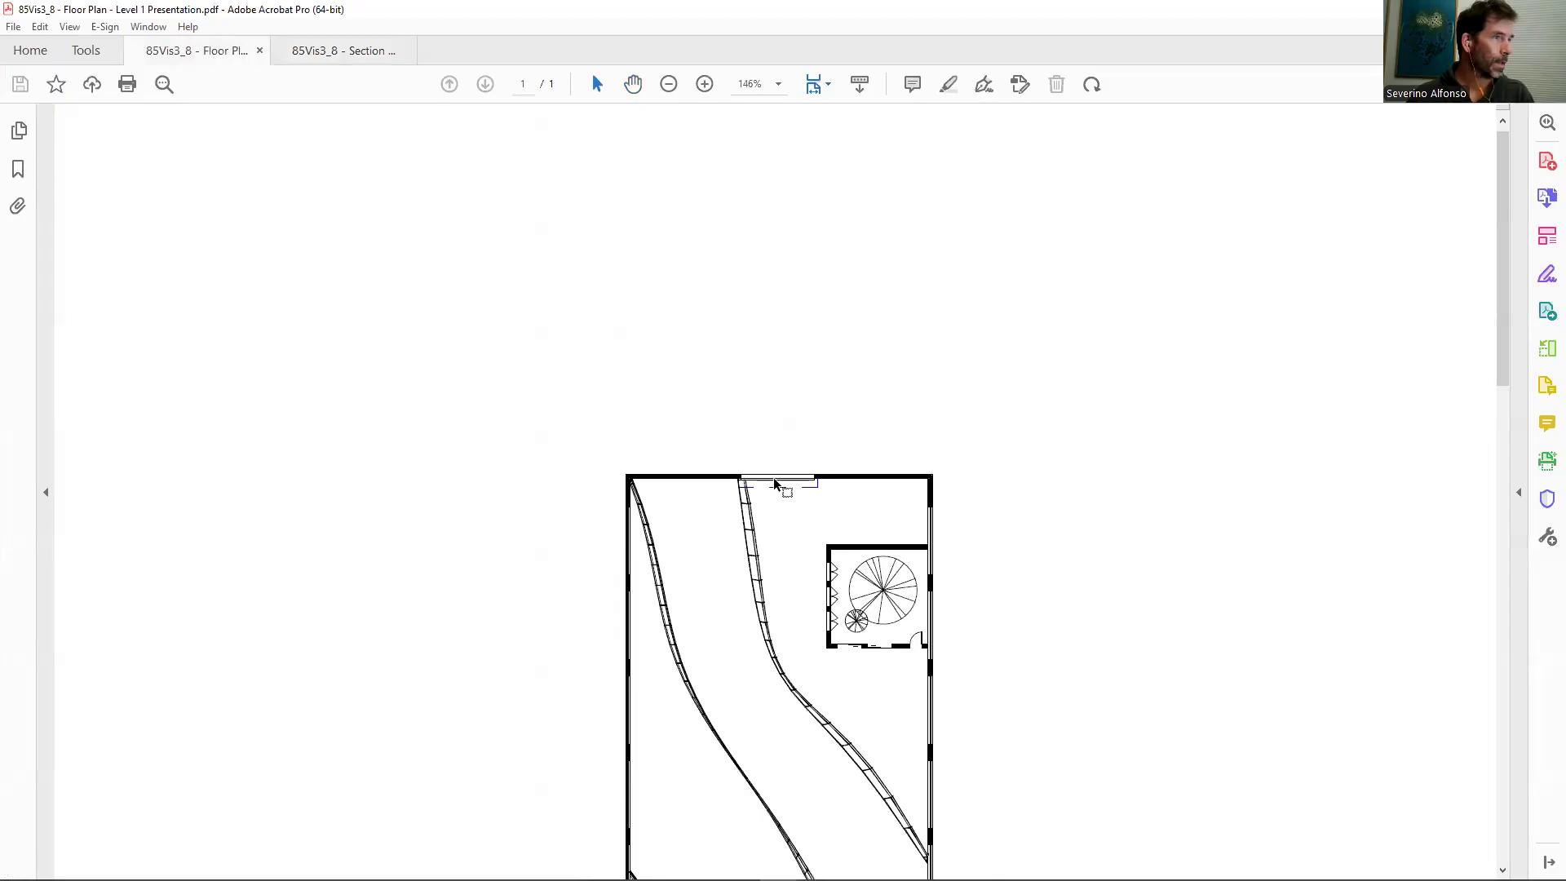
key(ctrl+0)
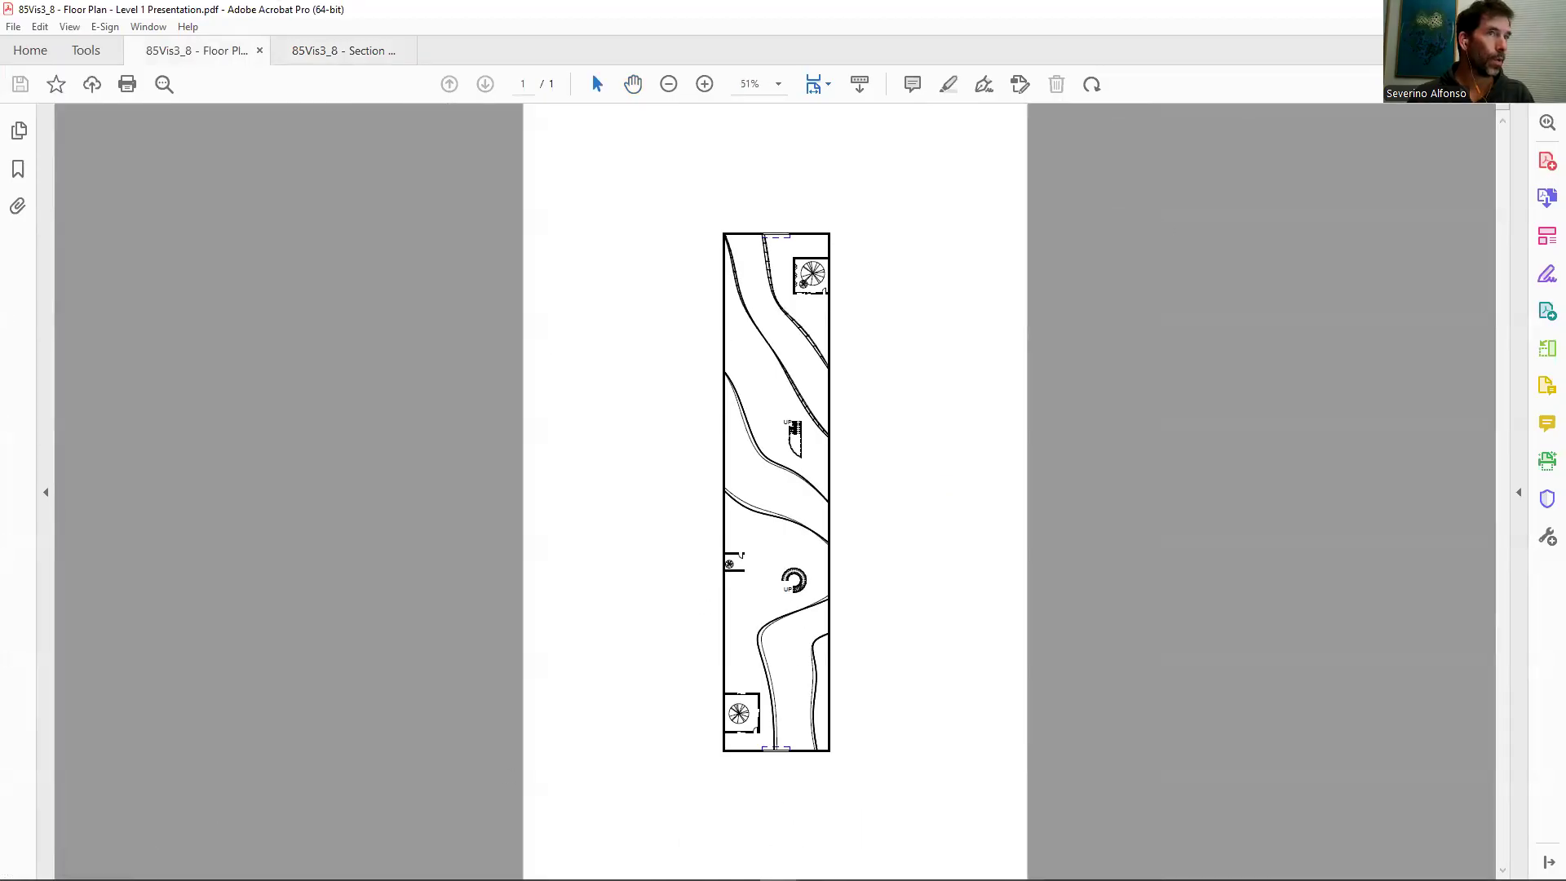
click(1547, 9)
click(717, 488)
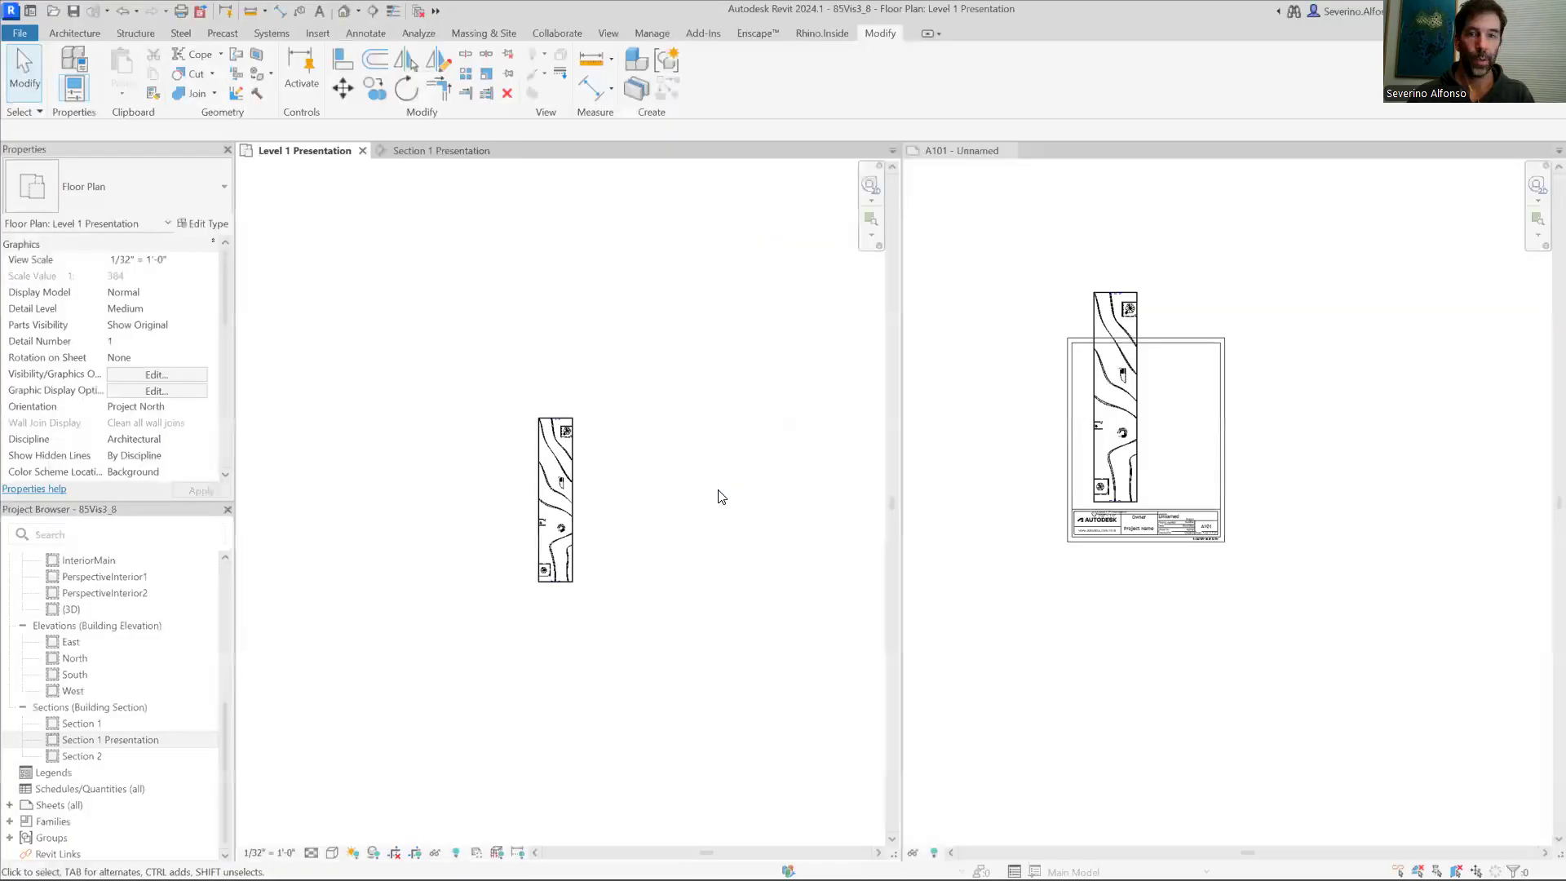
Step: Switch to InDesign, move the Do not print layer below Text, lock and hide it, and make the Images layer active
key(alt+Tab)
click(1546, 113)
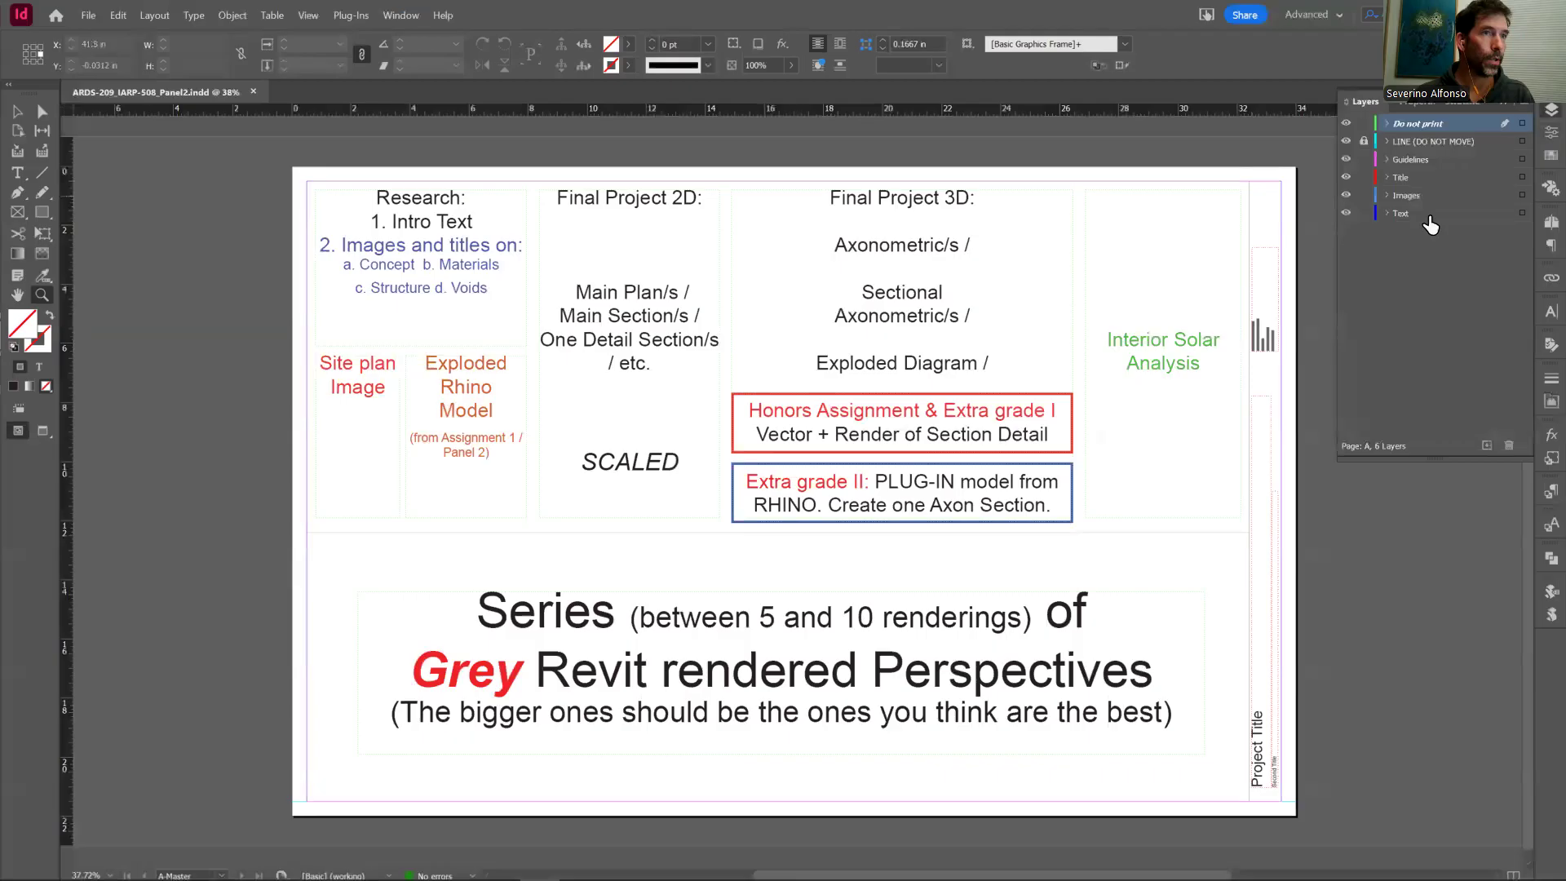
drag(1419, 127, 1401, 226)
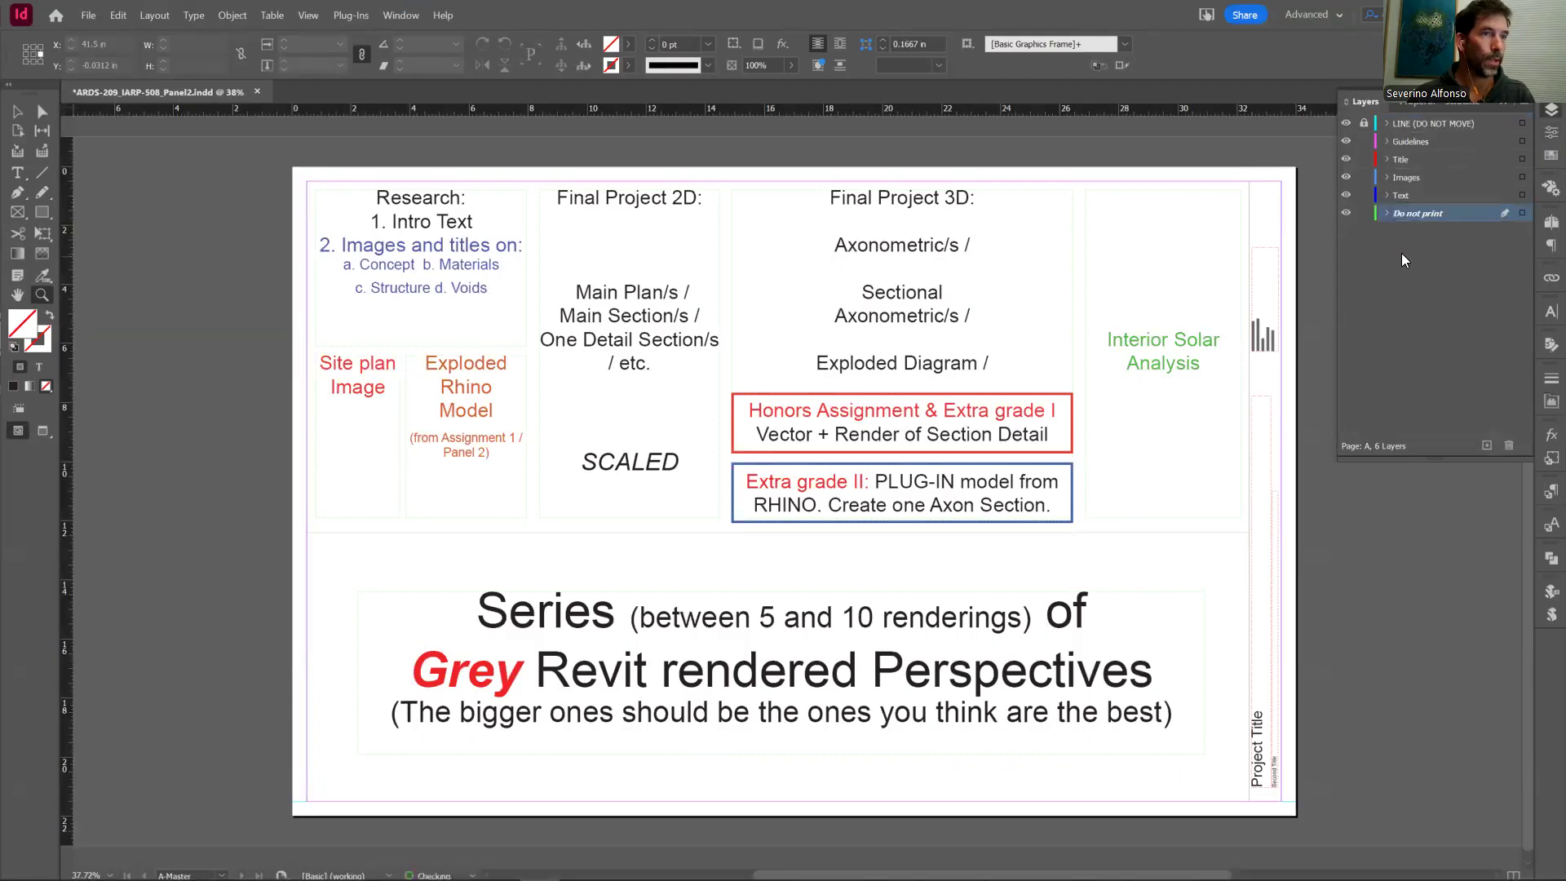
click(1345, 215)
click(1345, 216)
click(1363, 213)
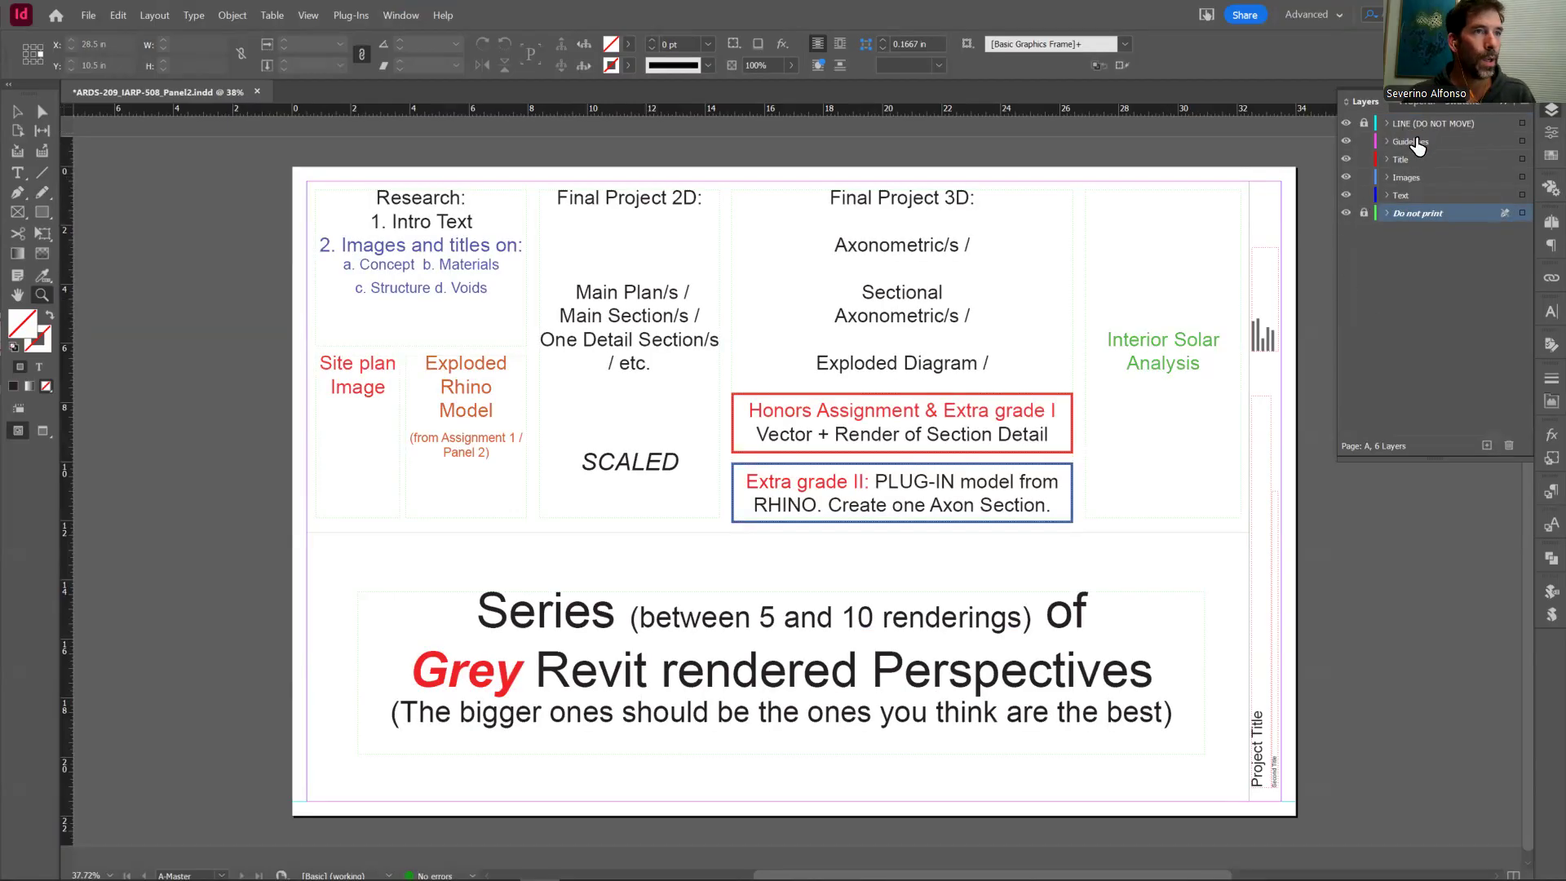
click(1403, 182)
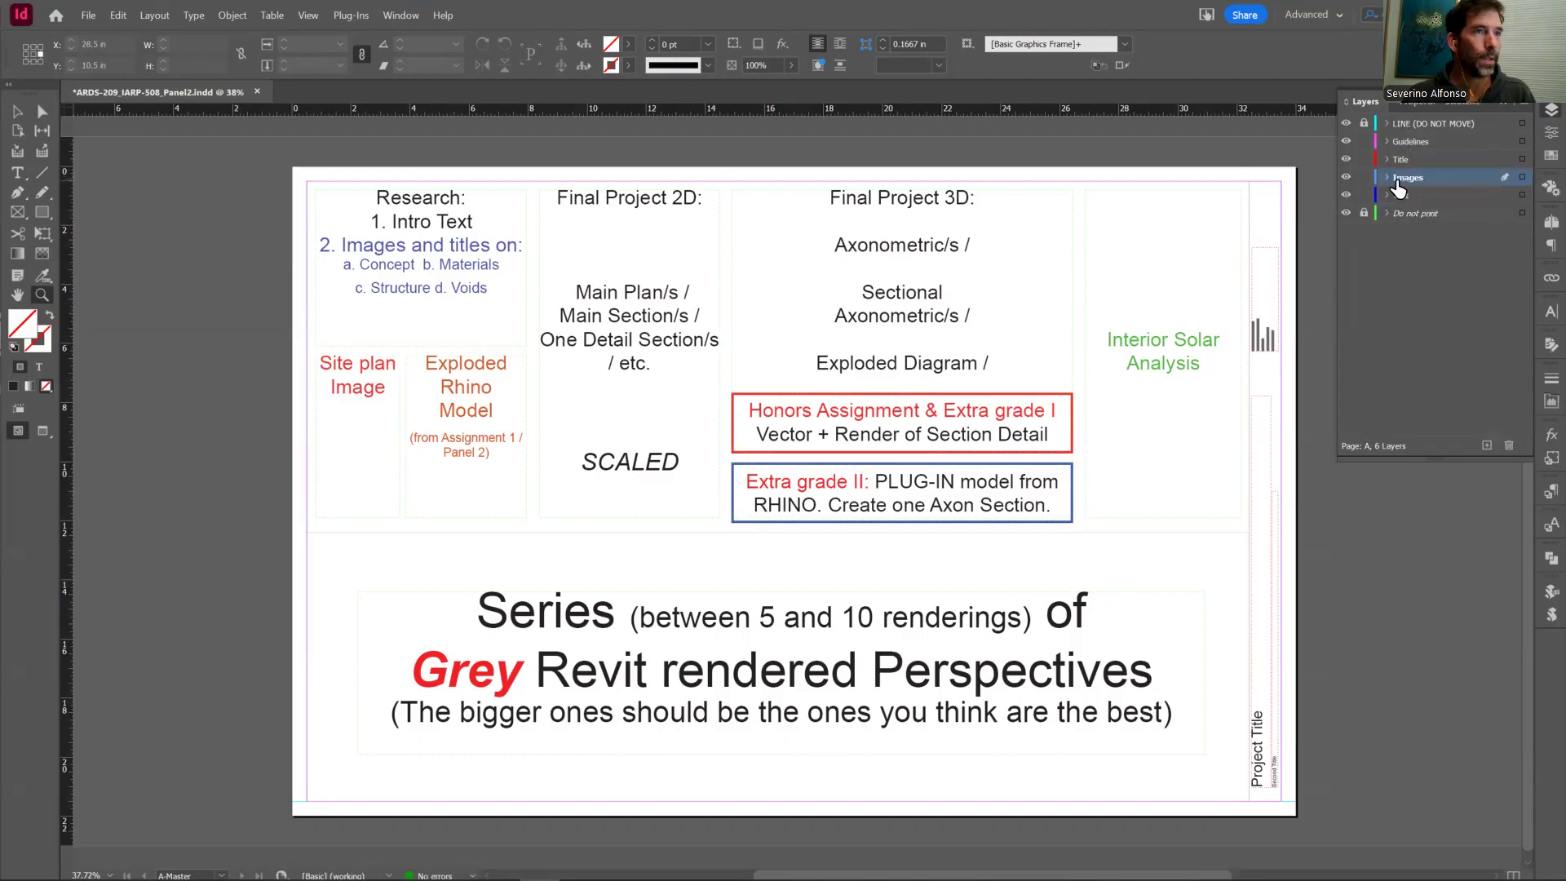
click(1345, 214)
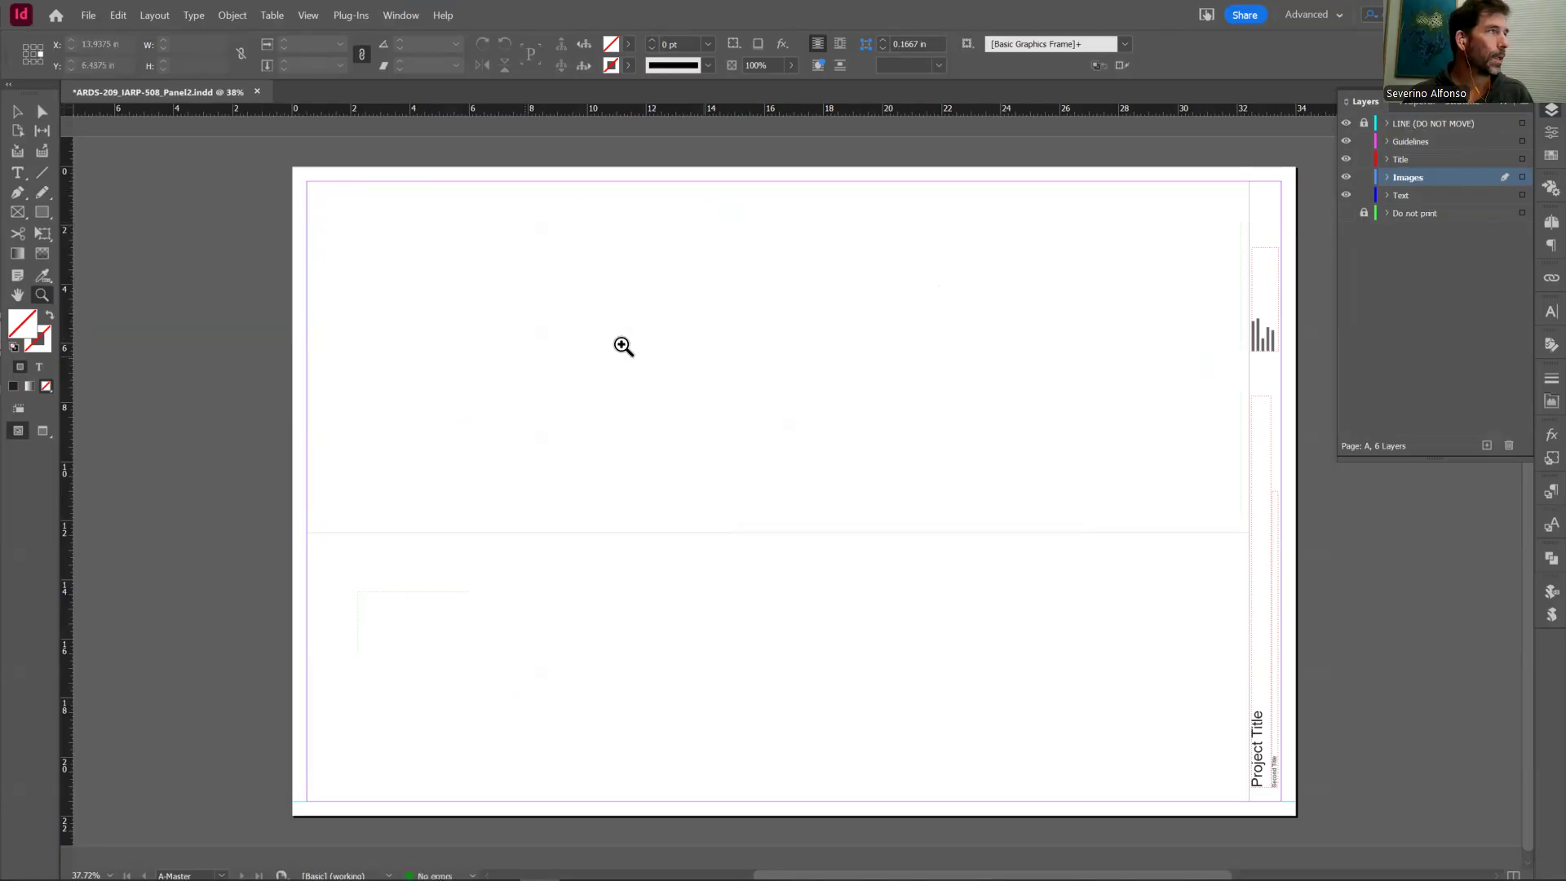
Step: Load the 85Vis3_8 - Floor Plan - Level 1 Presentation PDF for placing from 11_FALL24 > V3 > Revit Tutorial > pdf files
click(99, 17)
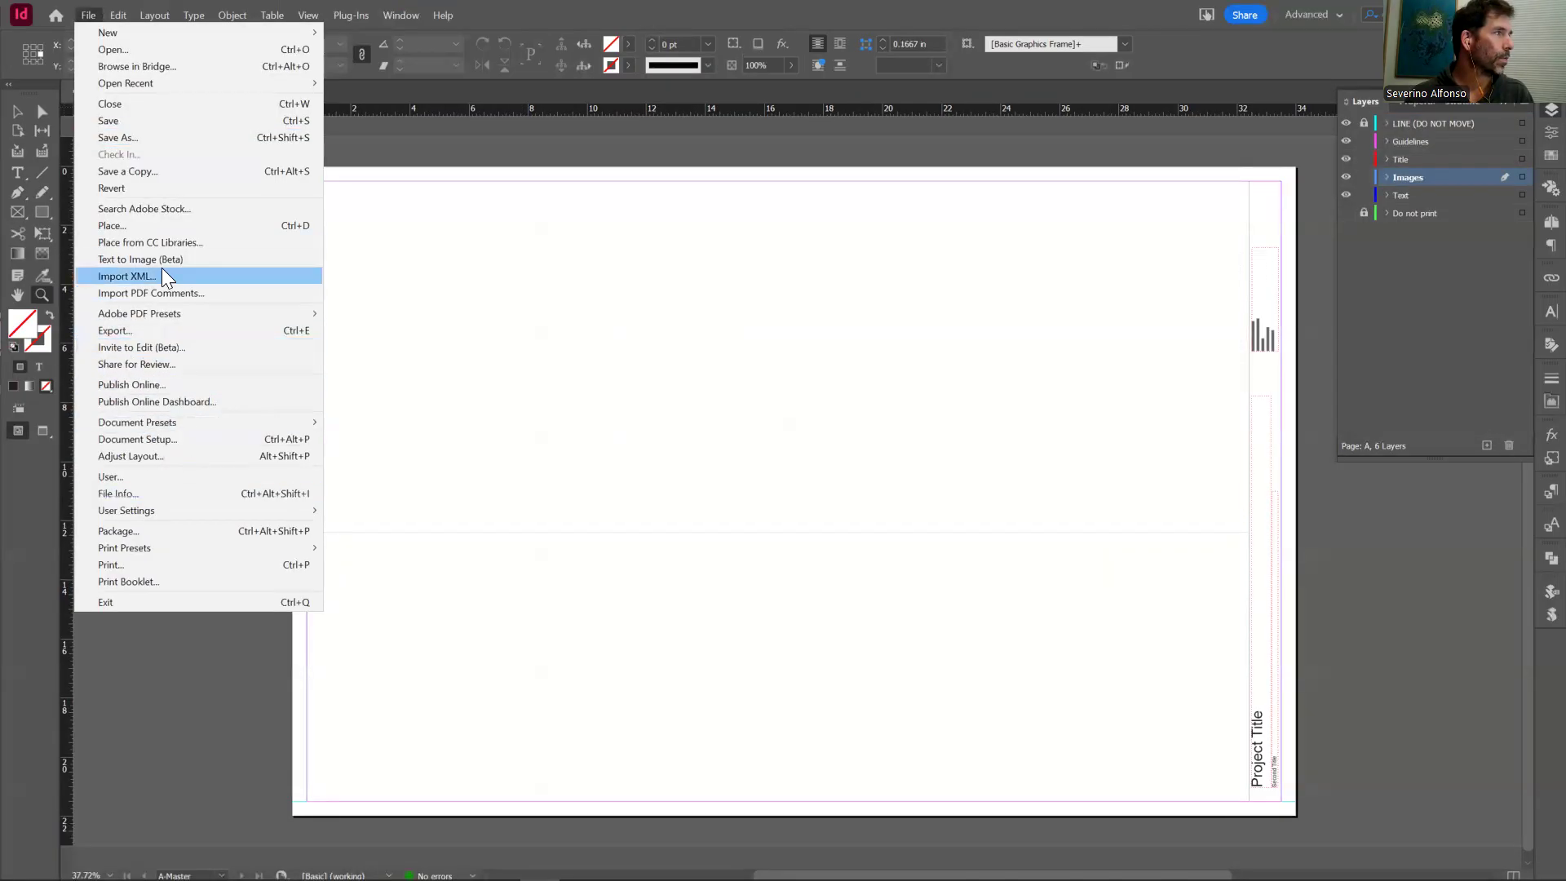
click(131, 228)
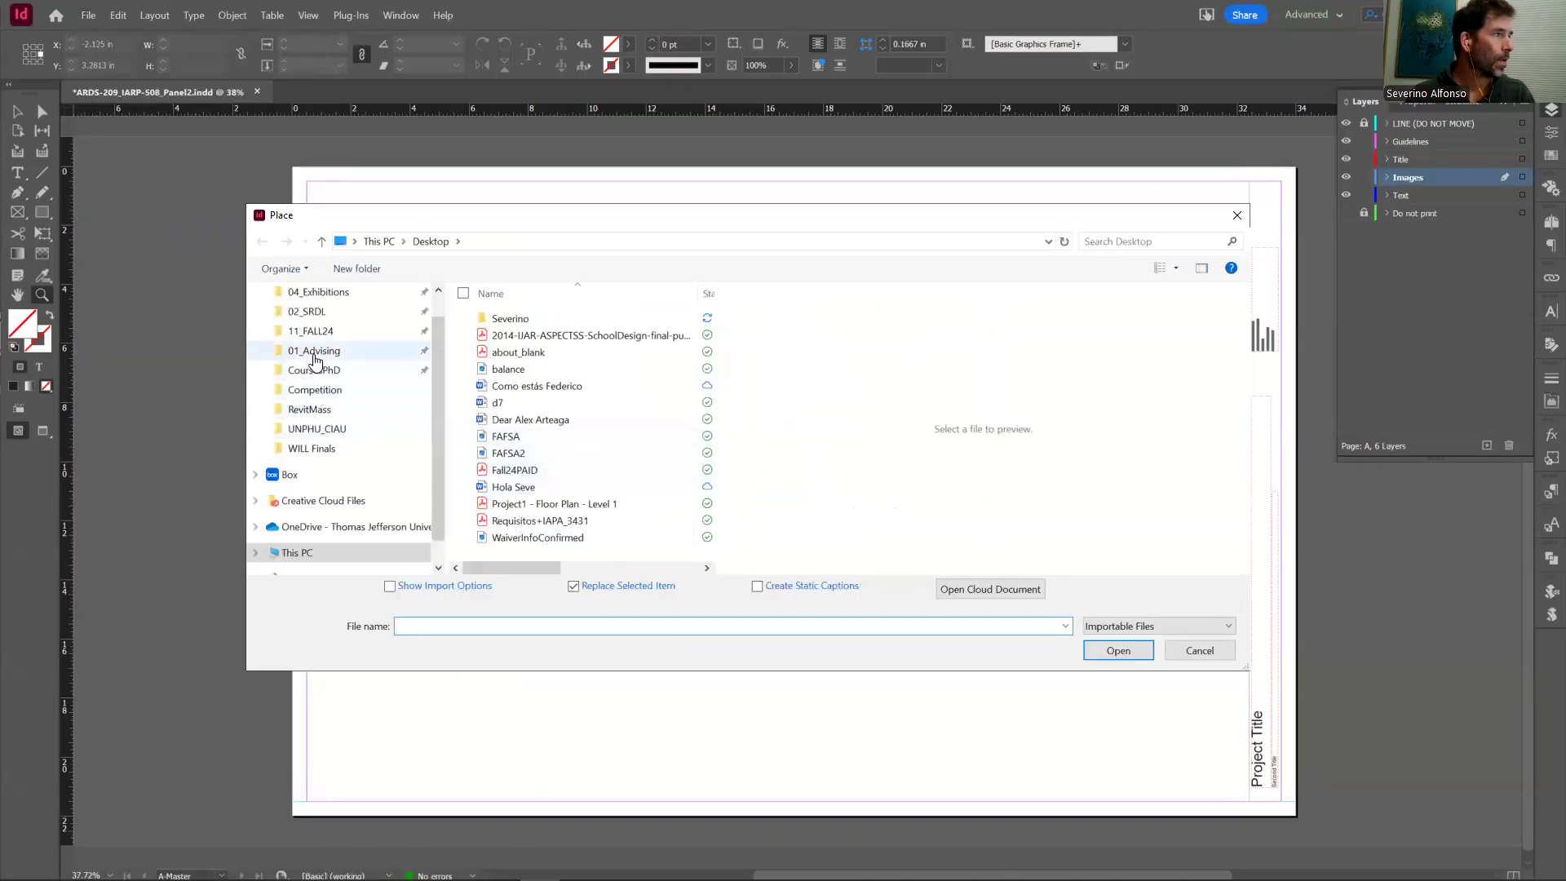
scroll(310, 352, up, 1)
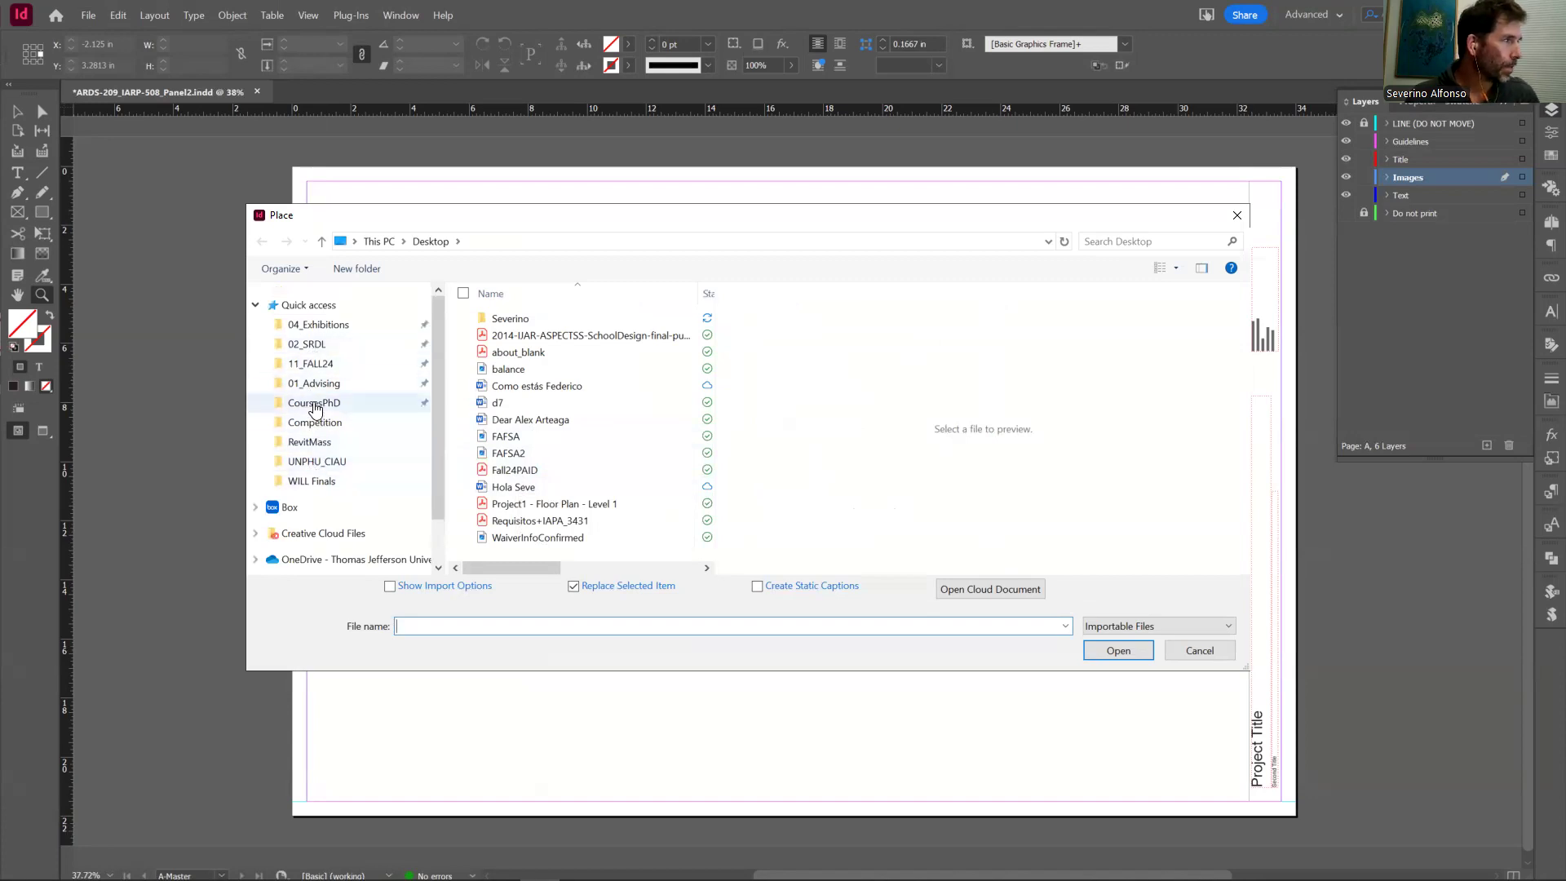
click(314, 363)
click(502, 336)
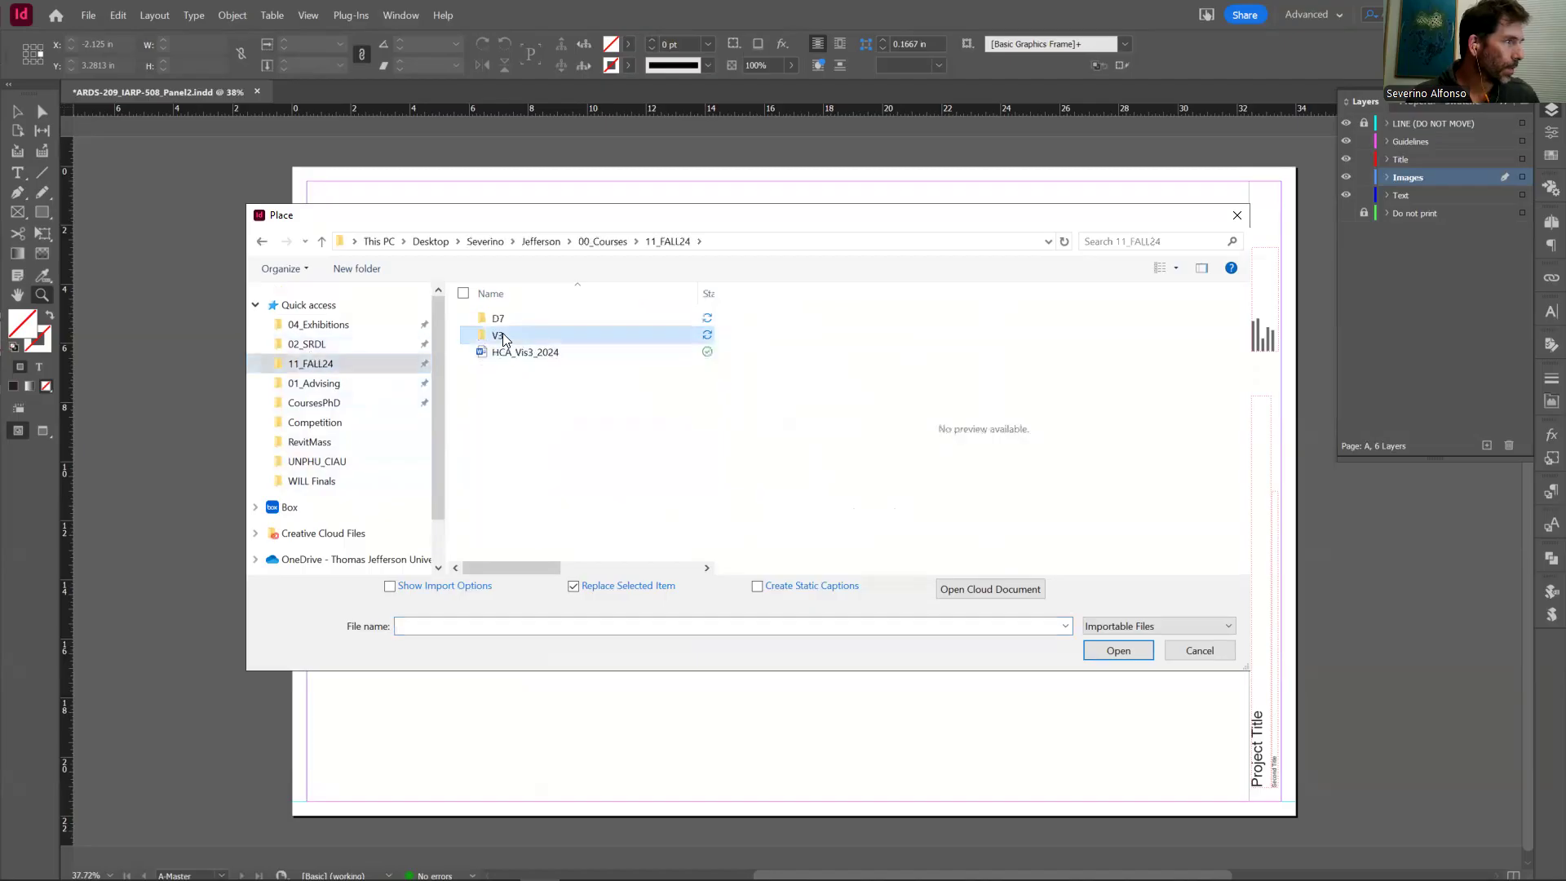
double_click(501, 336)
double_click(507, 352)
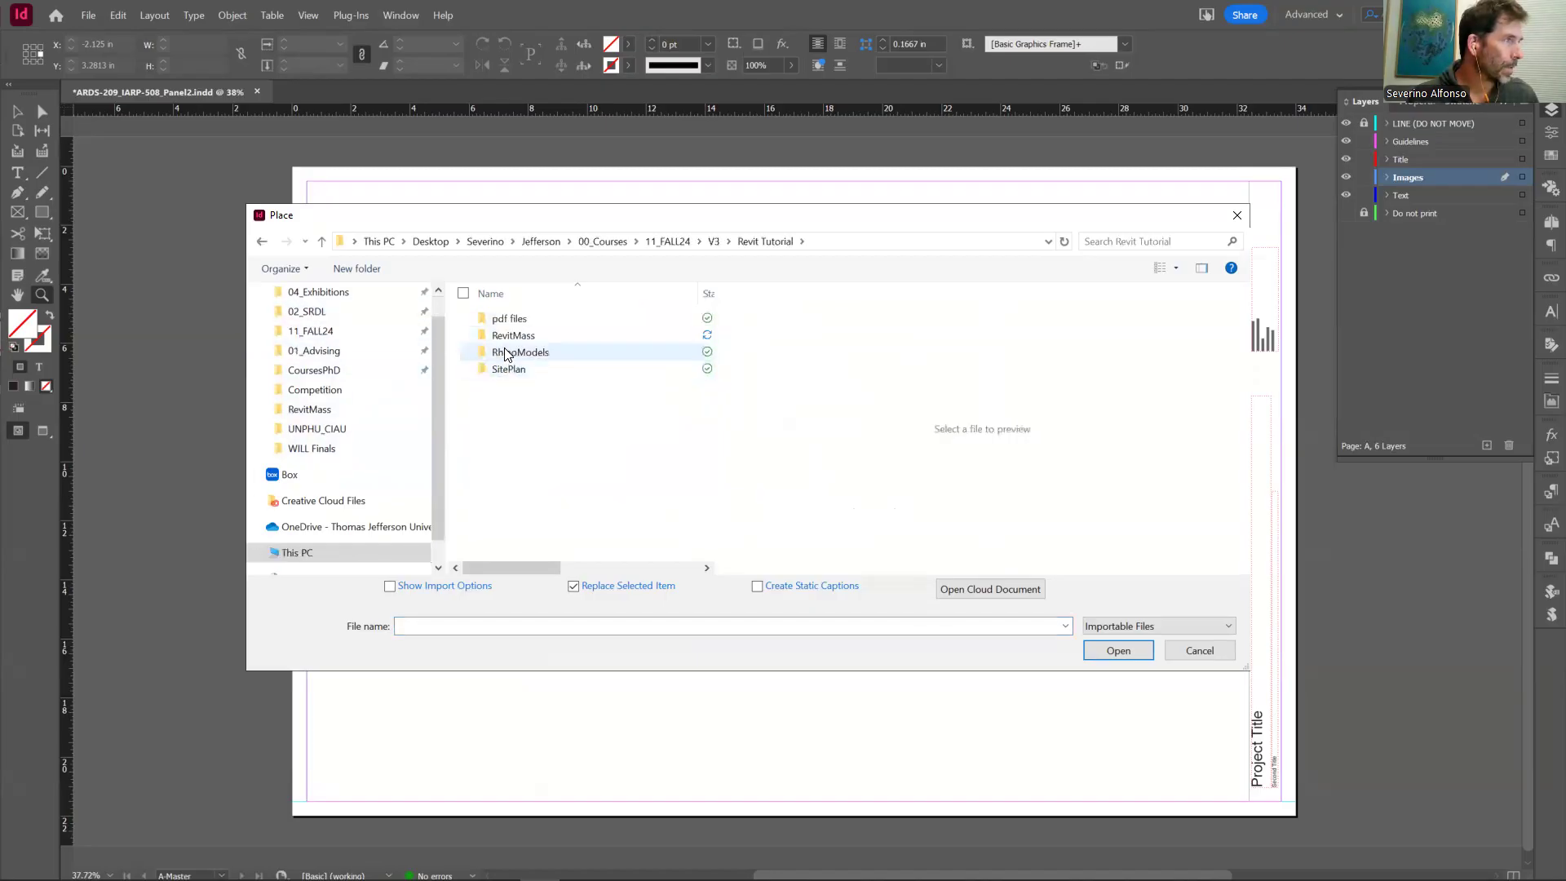
double_click(509, 318)
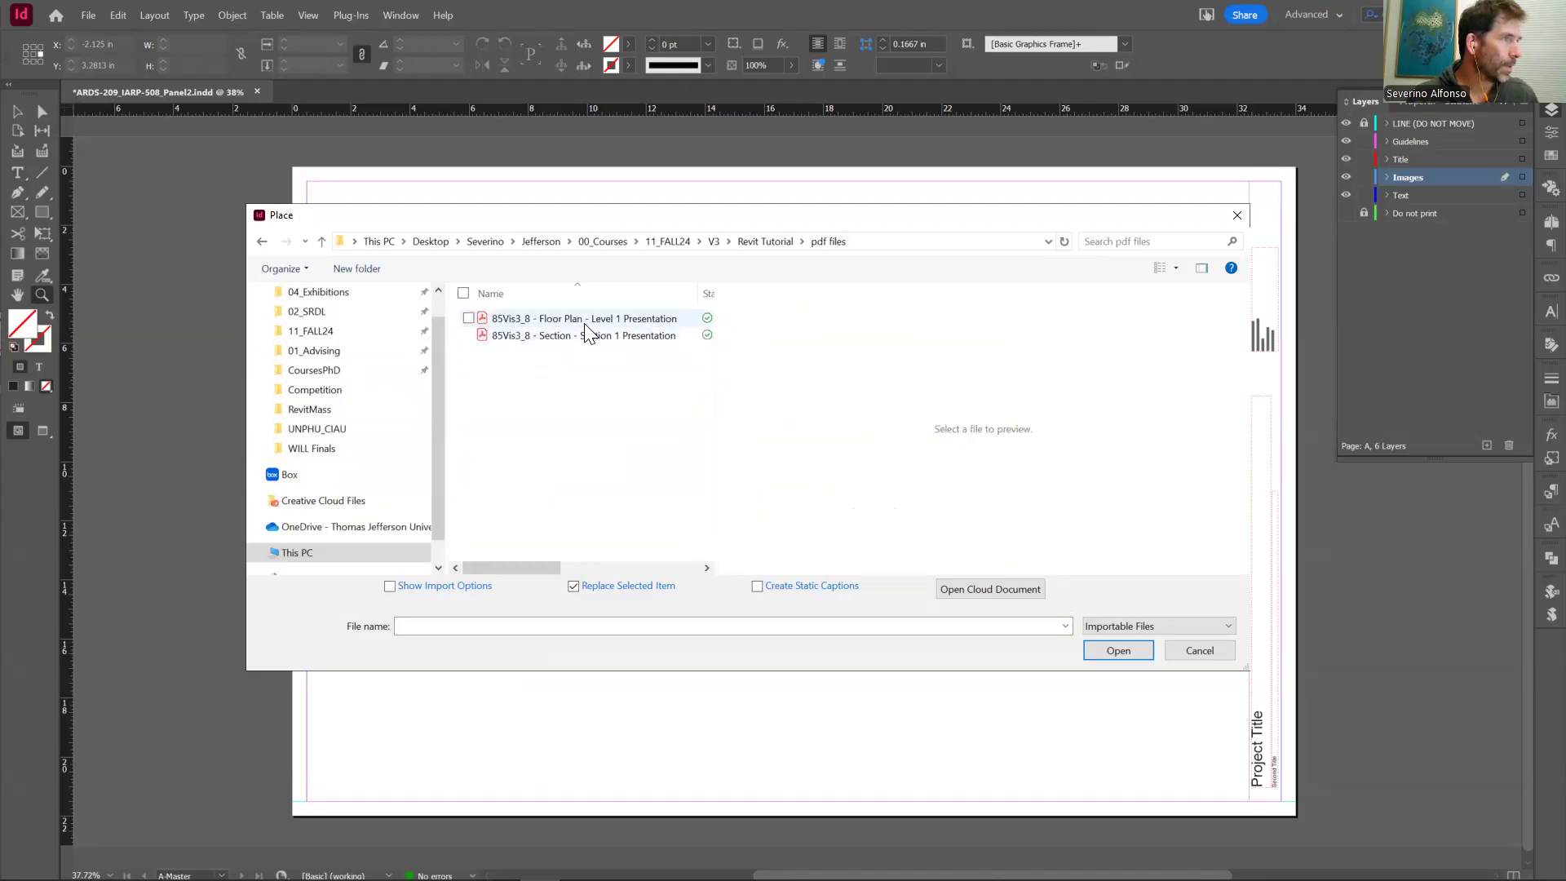
click(494, 320)
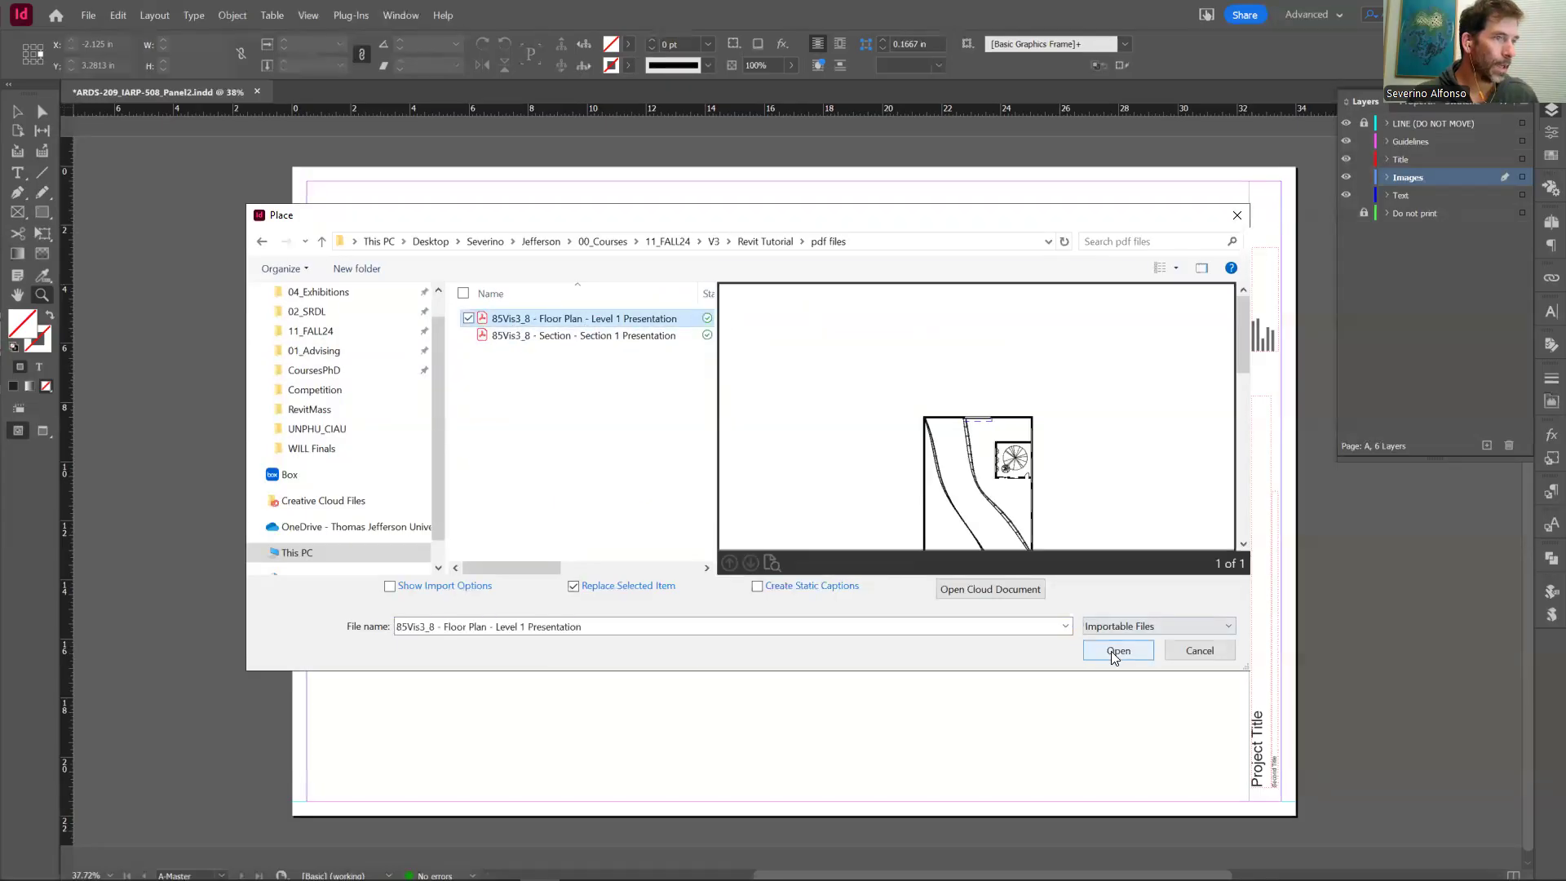
click(1114, 650)
drag(493, 219, 688, 624)
key(z)
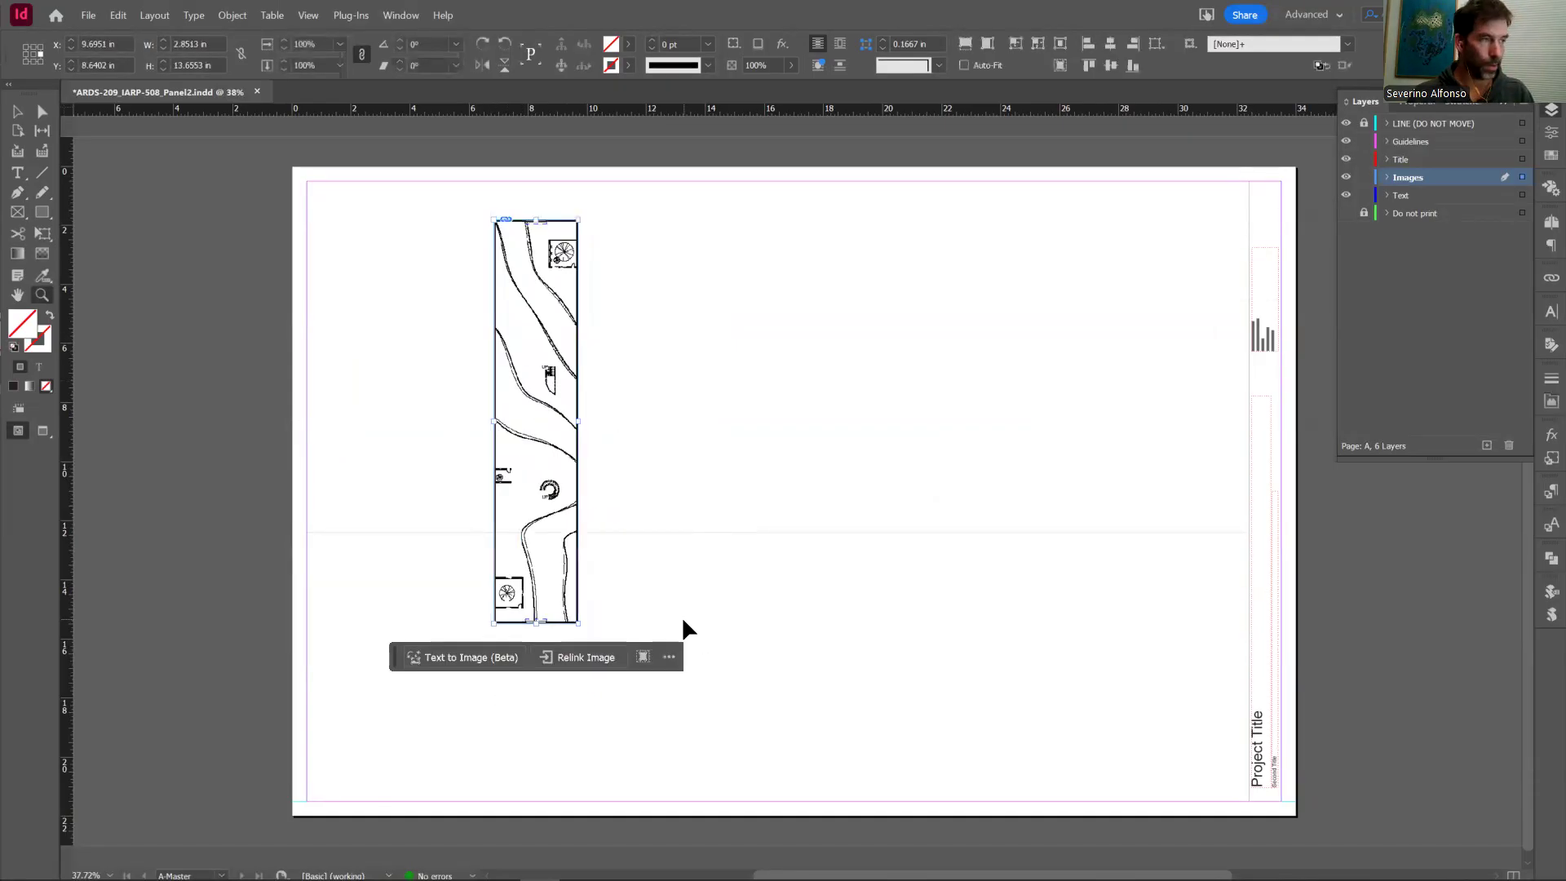
key(ctrl+z)
Step: Place the floor plan PDF at its original size in the upper part of the page and adjust its position slightly
click(530, 258)
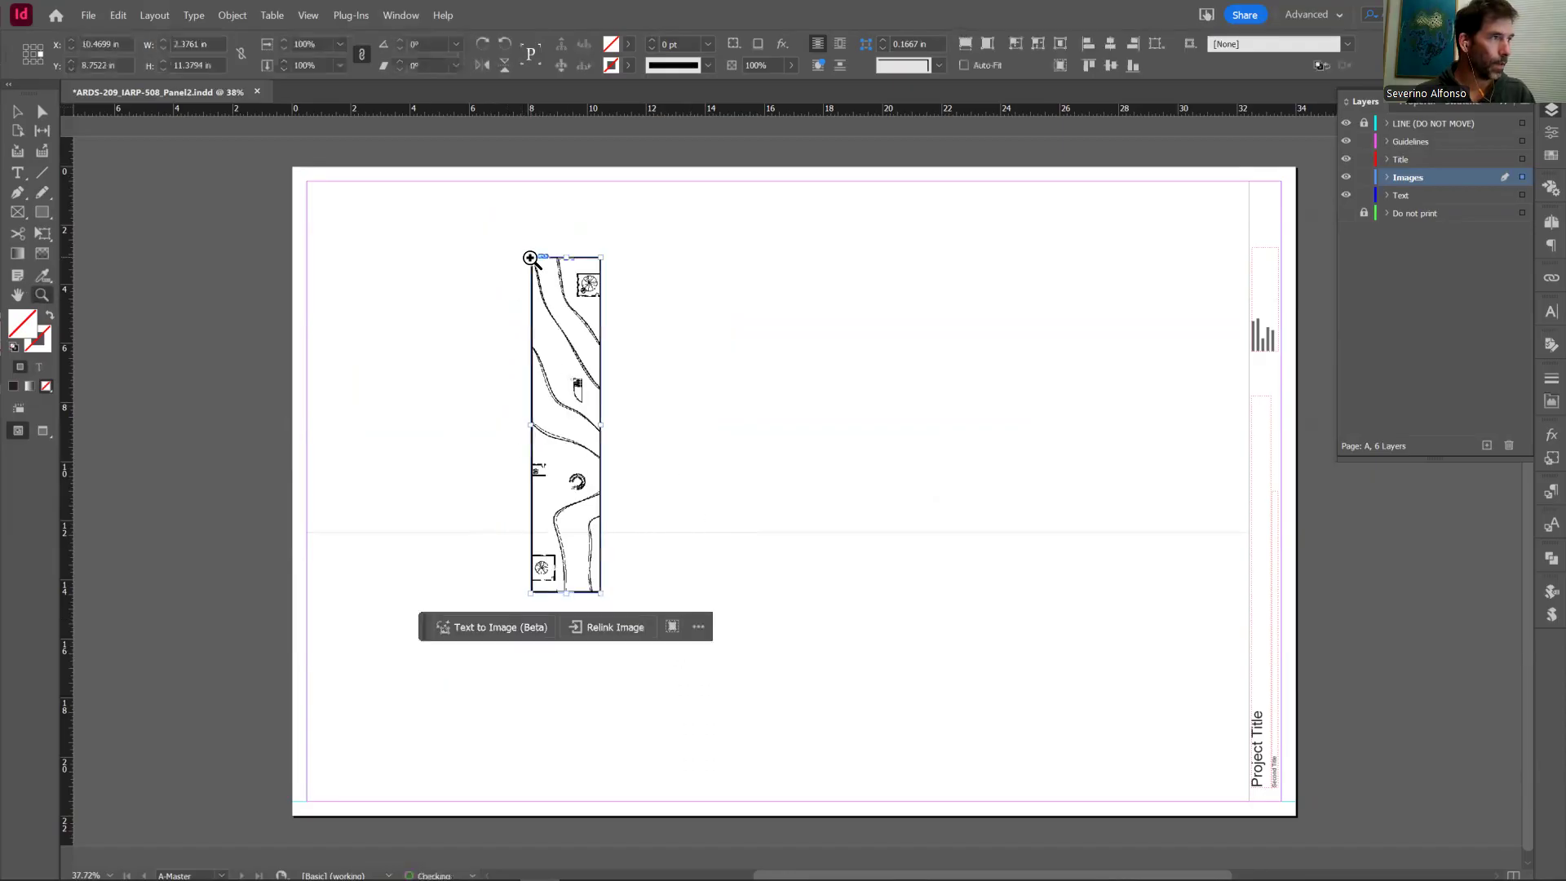
key(v)
drag(600, 332, 628, 275)
Step: Try to rotate the floor plan to horizontal and position it near the top margin, and undo both changes
drag(636, 539, 734, 302)
drag(667, 404, 761, 272)
click(735, 404)
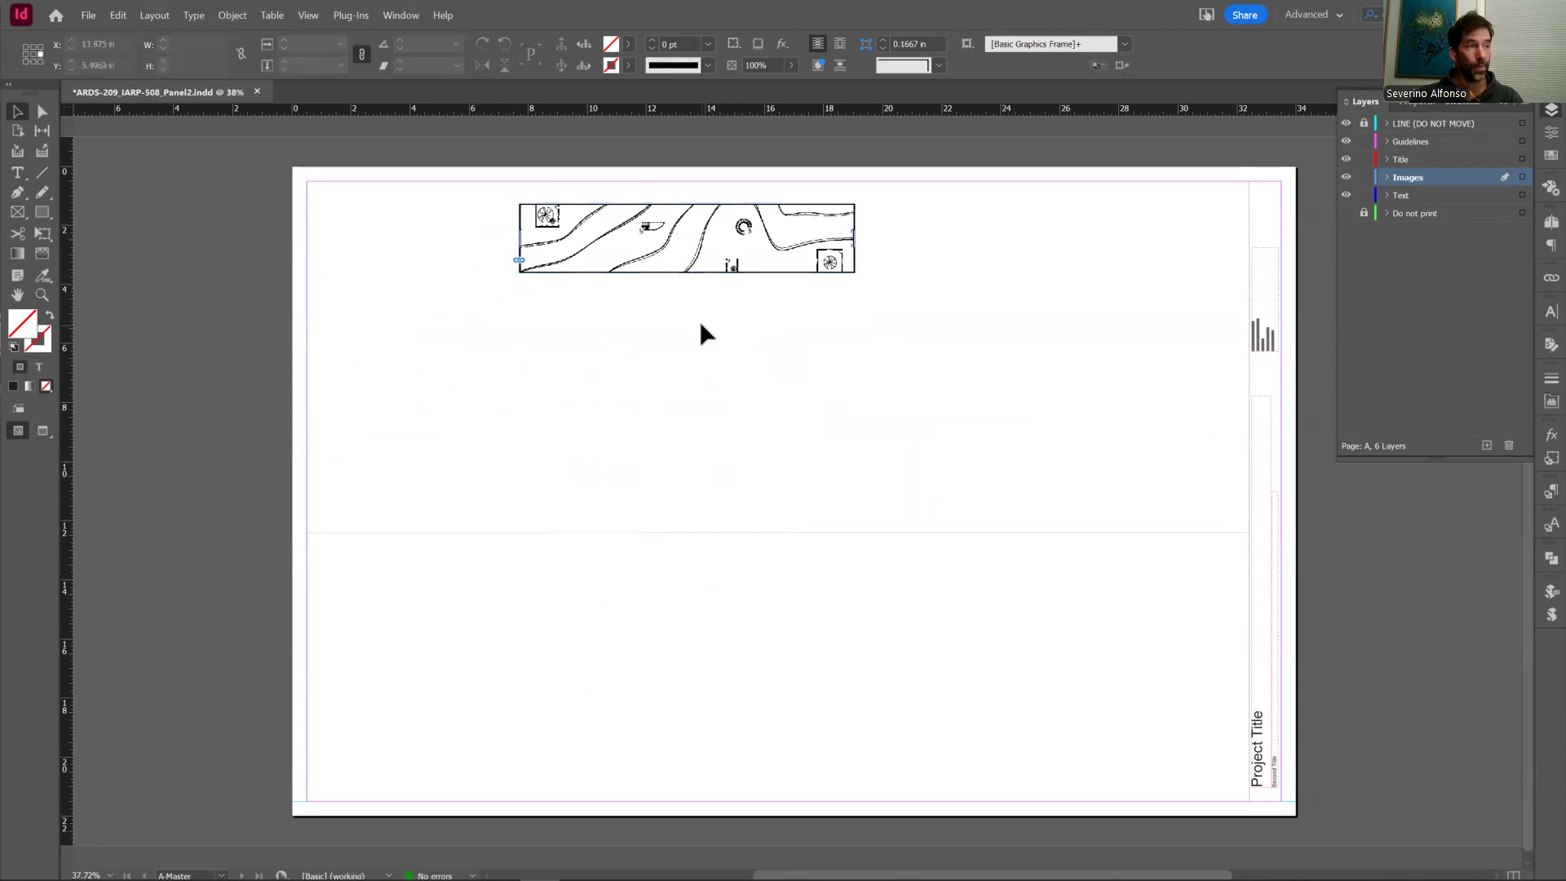
key(ctrl+z)
key(ctrl+z)
Step: Rotate the floor plan a quarter turn counterclockwise and position it horizontally just below the page's top margin
drag(633, 302, 656, 297)
drag(661, 525, 778, 189)
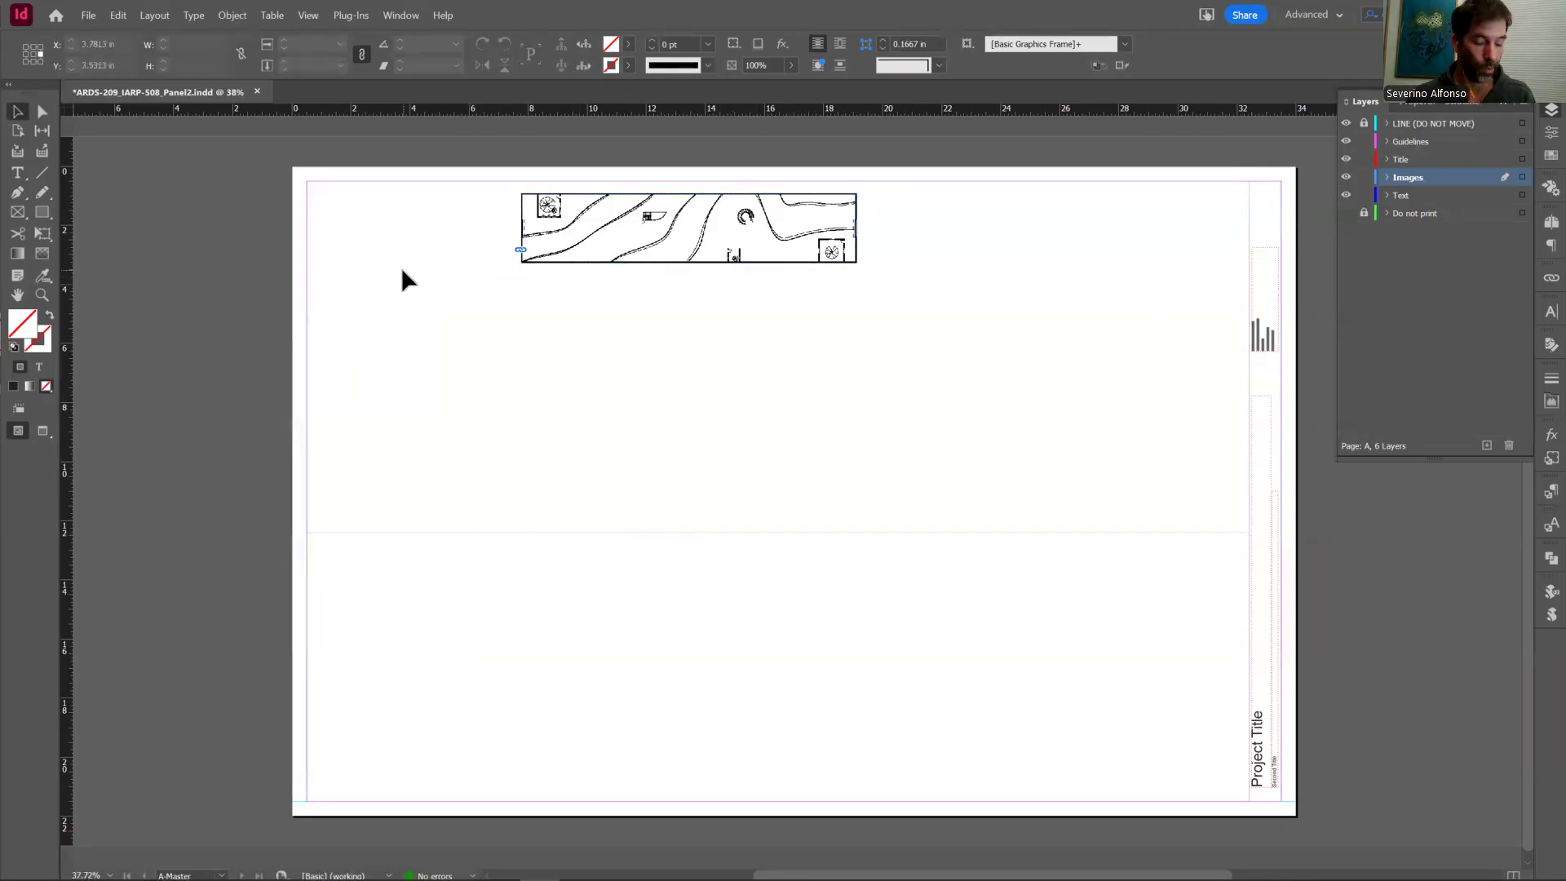
Step: Place the 85Vis3_8 - Section - Section 1 Presentation PDF at its original size below the floor plan
key(ctrl+d)
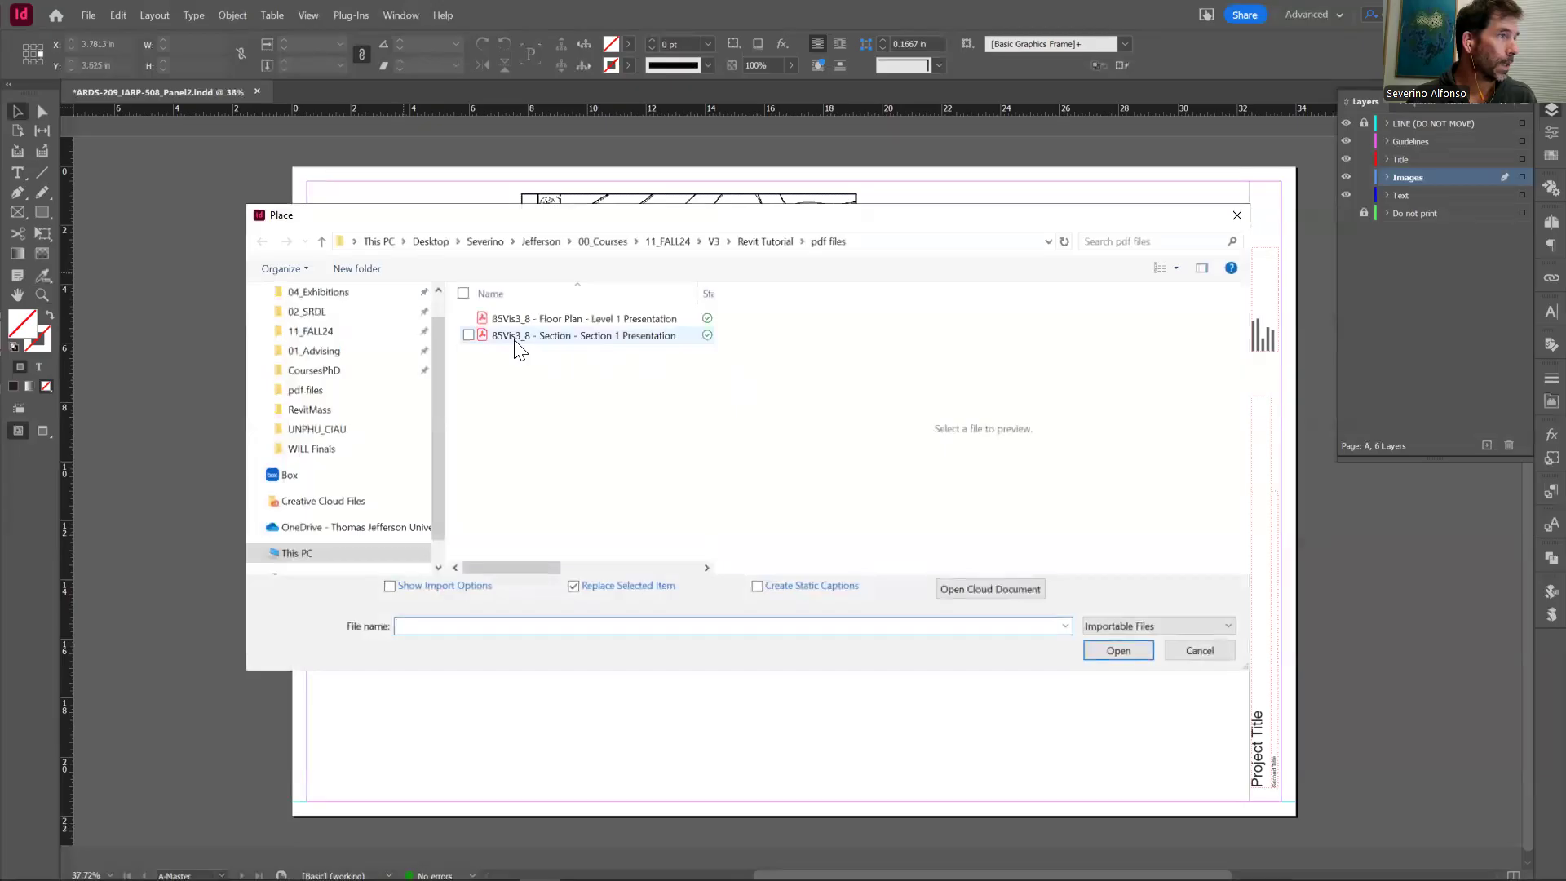
click(518, 335)
click(1118, 650)
click(542, 308)
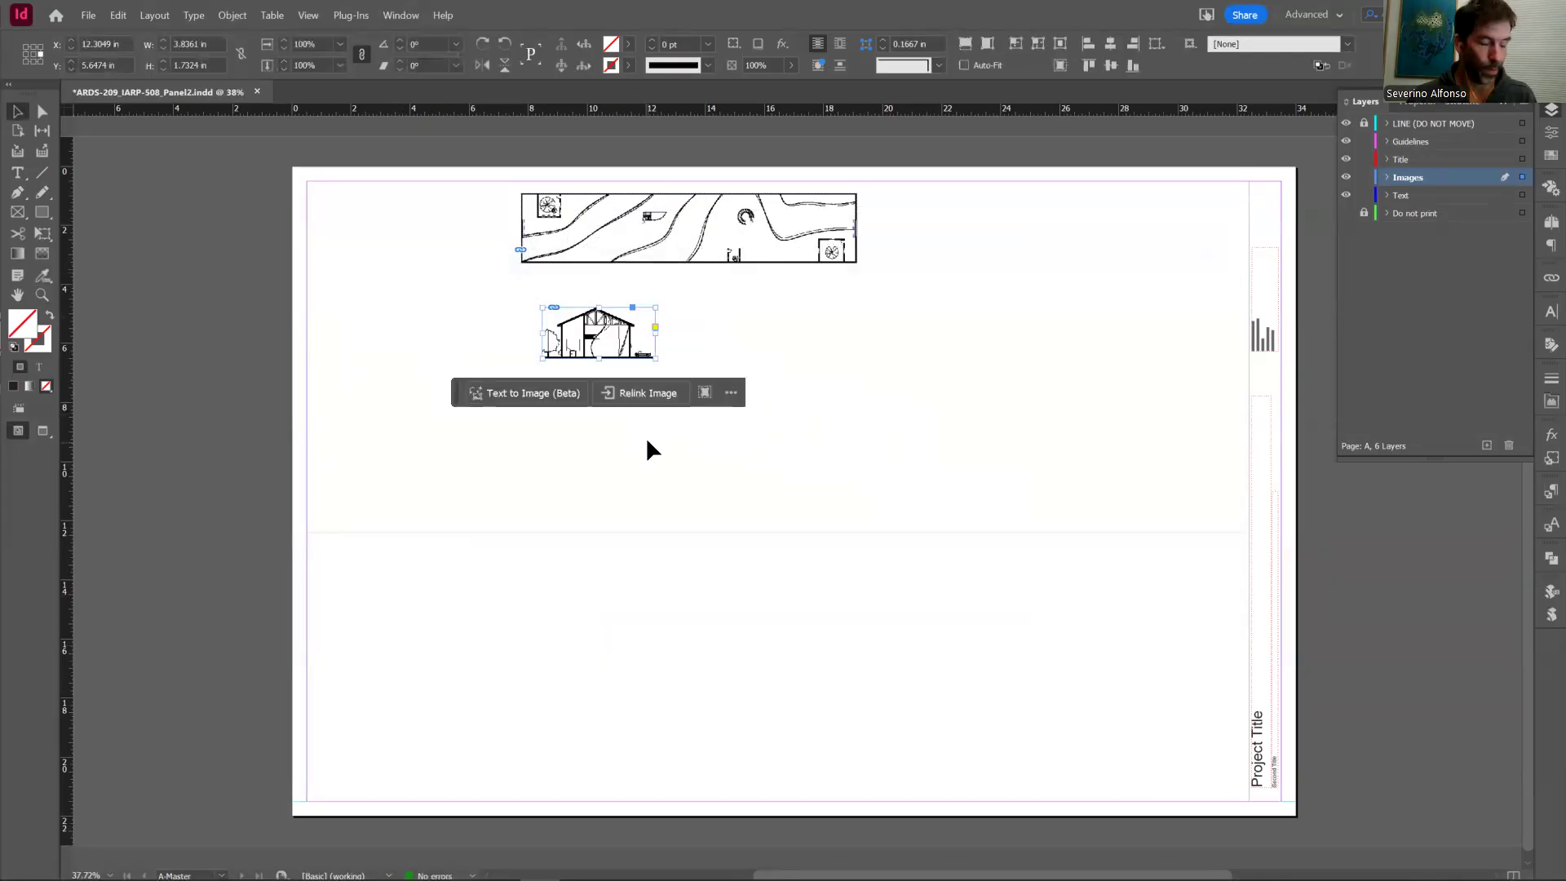
Step: Move the section drawing up to just below the floor plan, aligned with the plan's left edge
click(723, 341)
drag(624, 342, 603, 308)
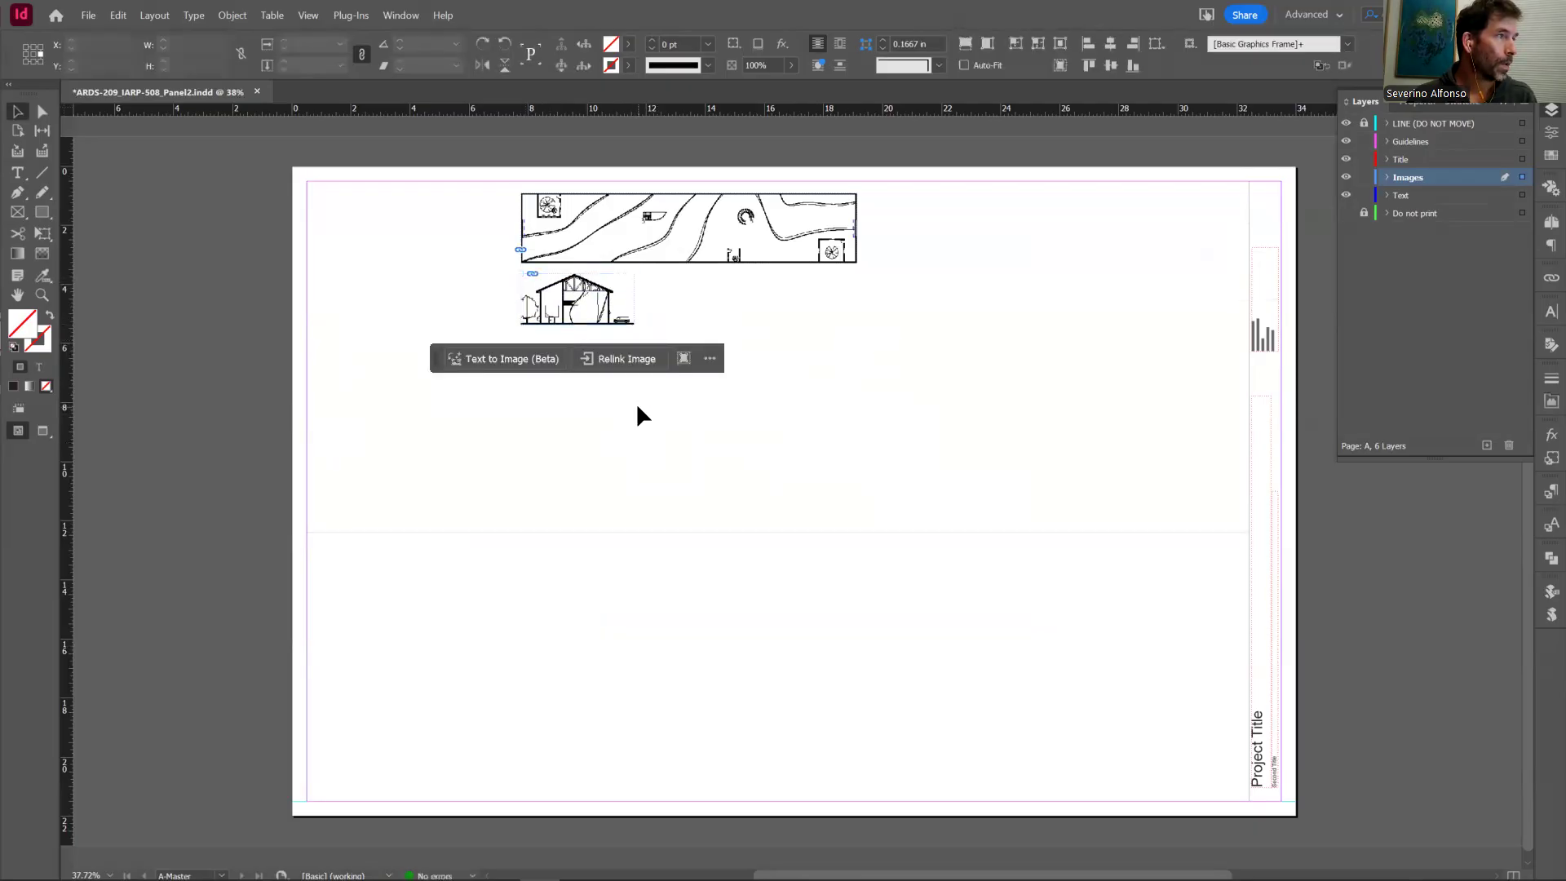
click(636, 403)
Step: Set the section drawing's display performance to high quality
key(z)
drag(488, 248, 646, 342)
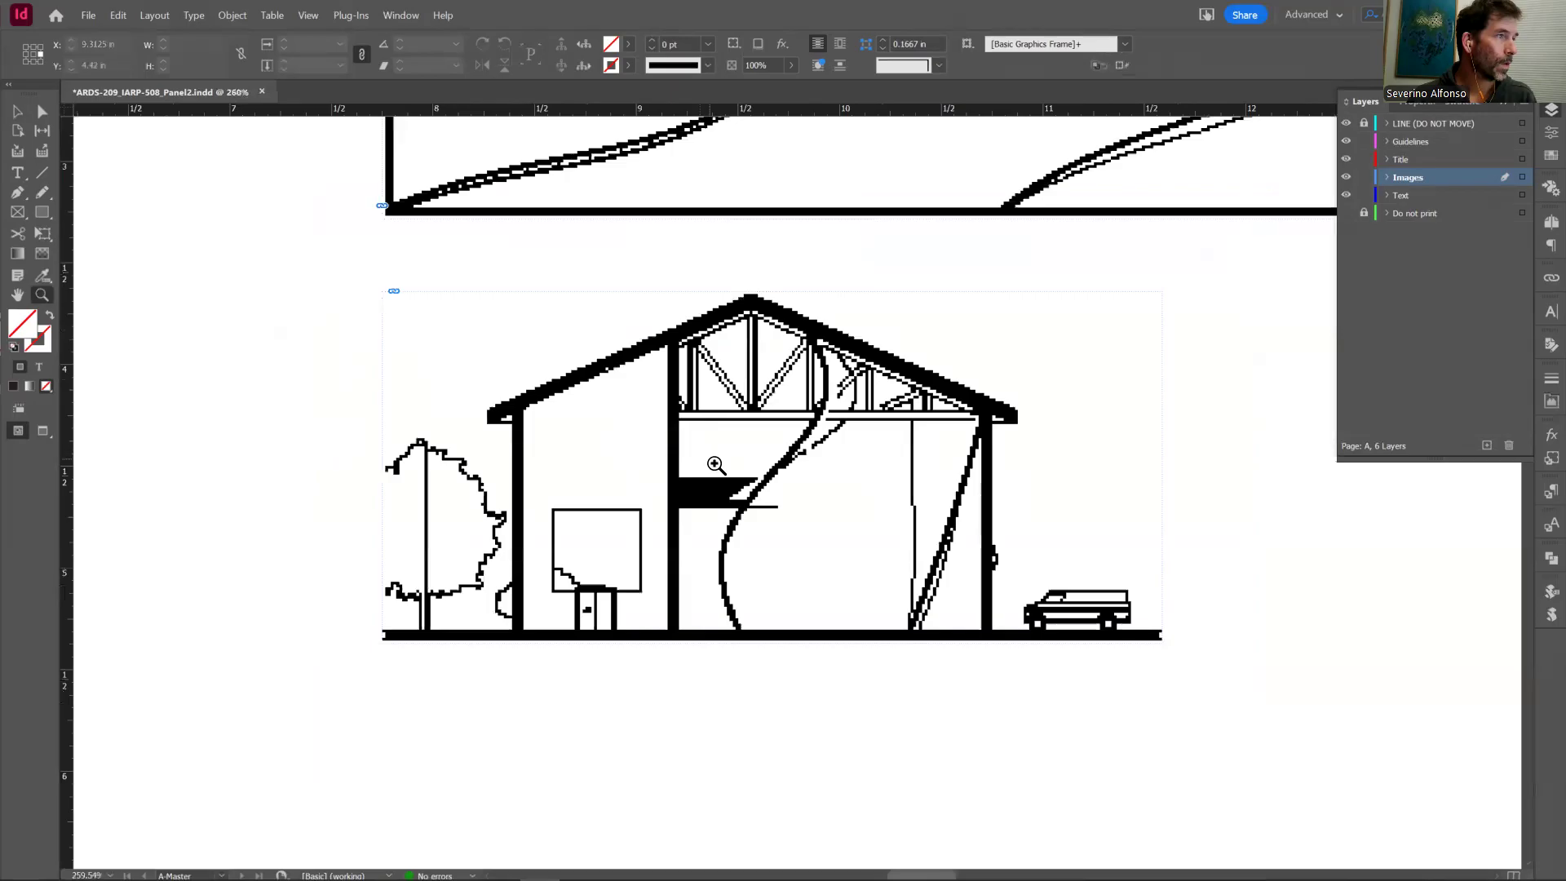
alt+click(928, 487)
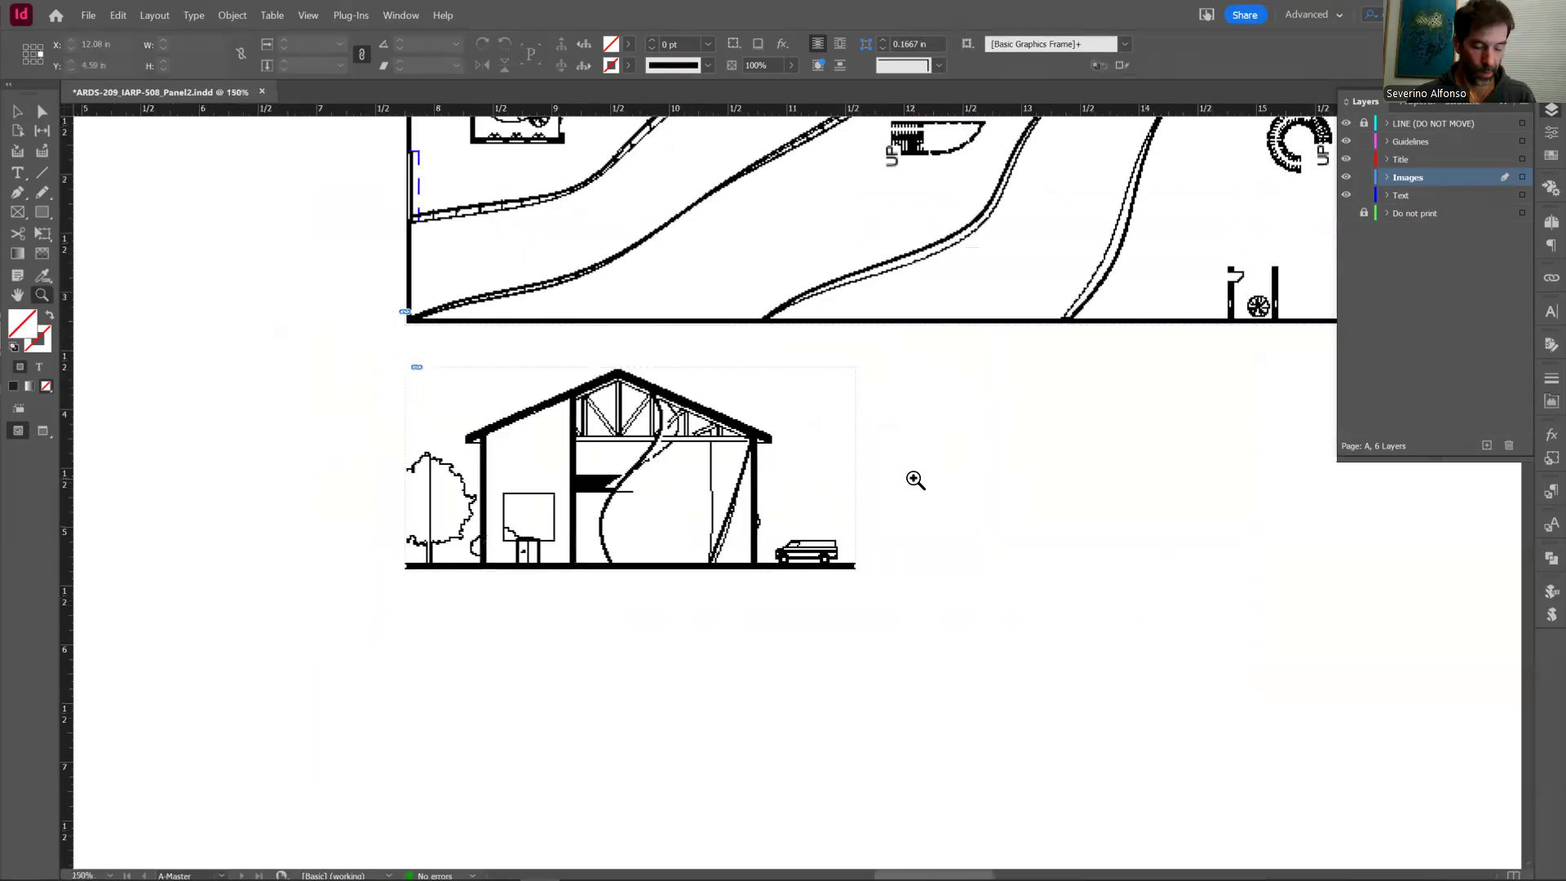
key(v)
click(832, 477)
right_click(835, 483)
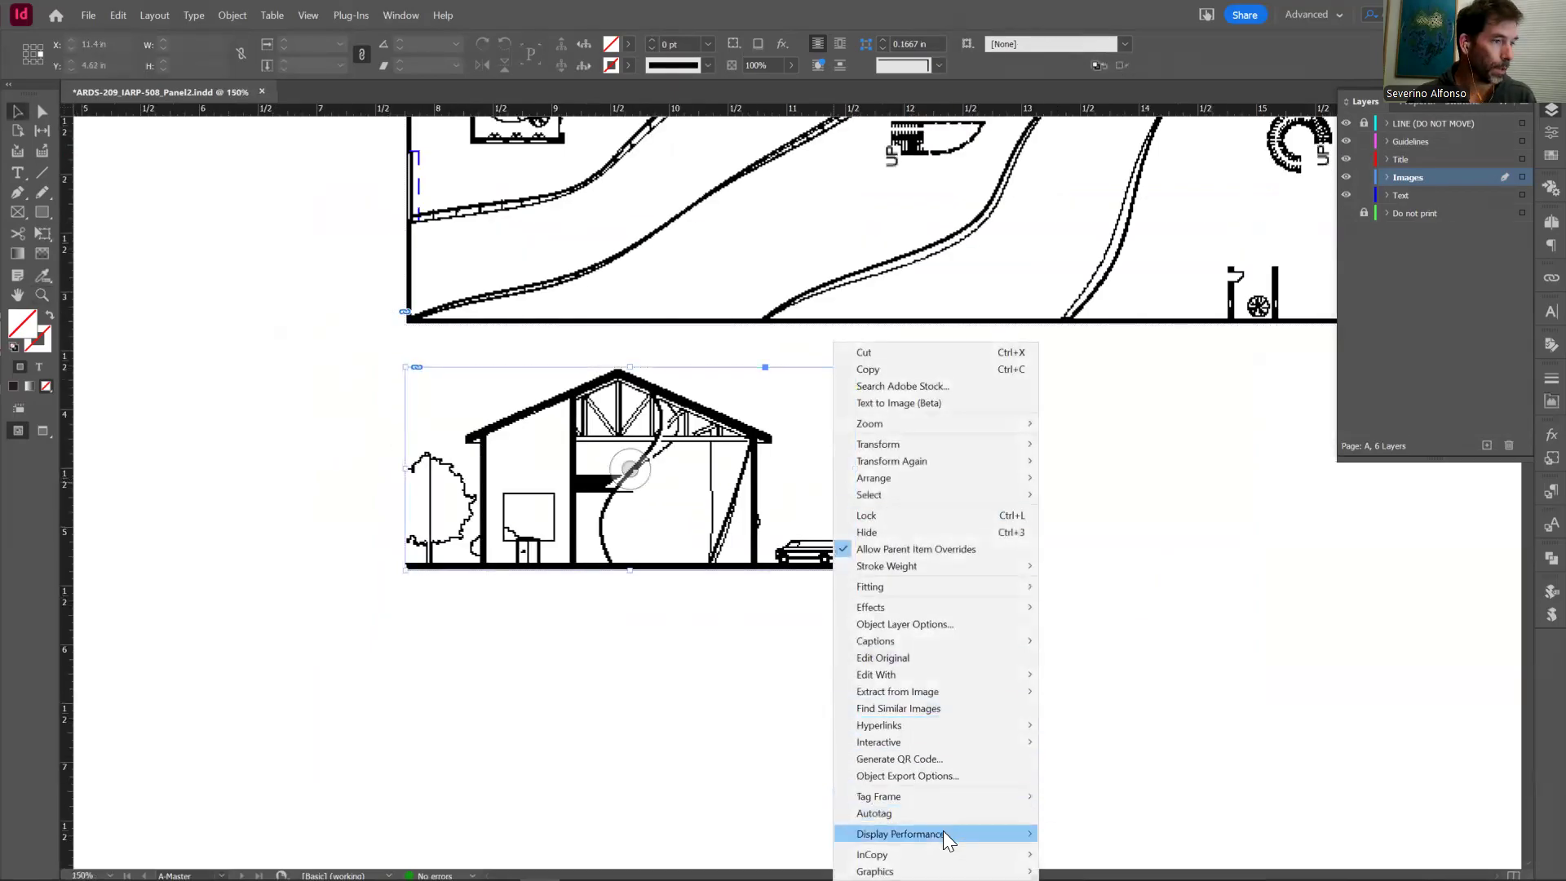
mouse_move(942, 832)
click(1088, 815)
click(653, 662)
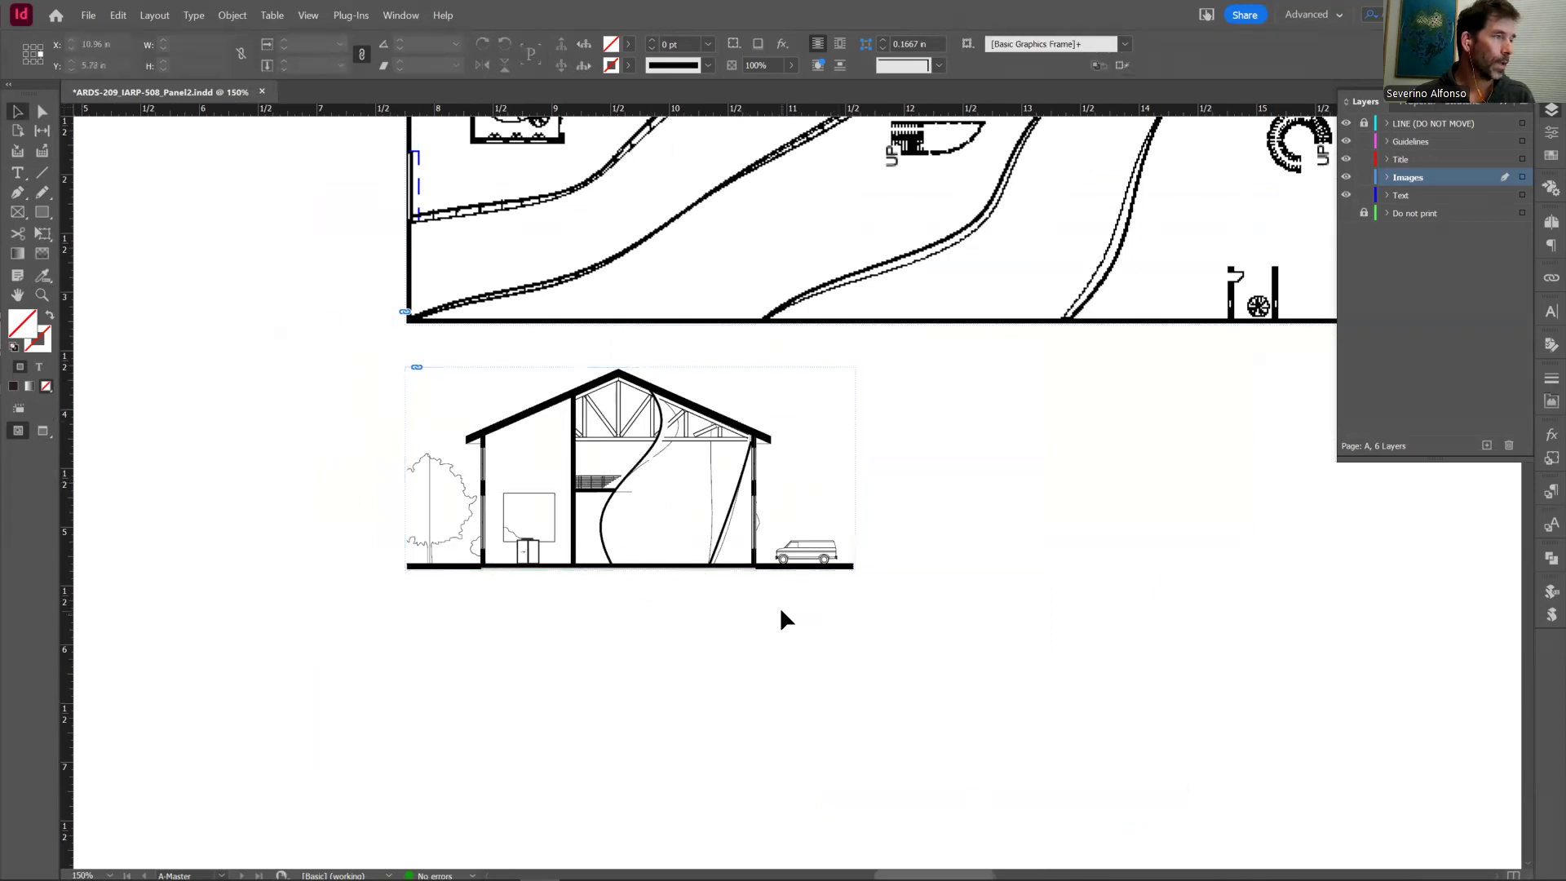
right_click(797, 544)
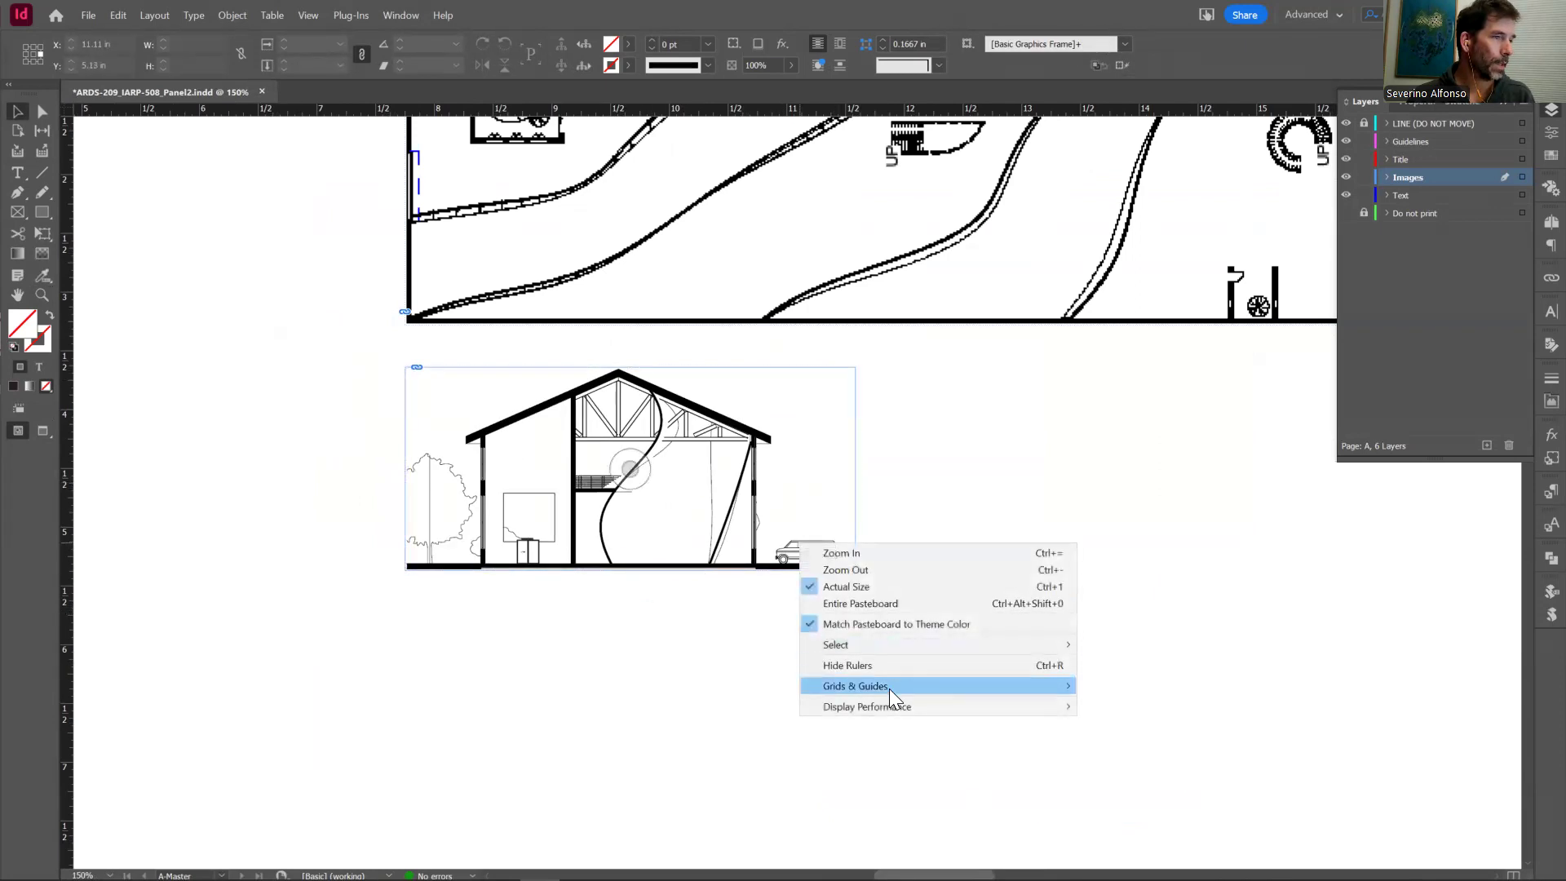
click(646, 708)
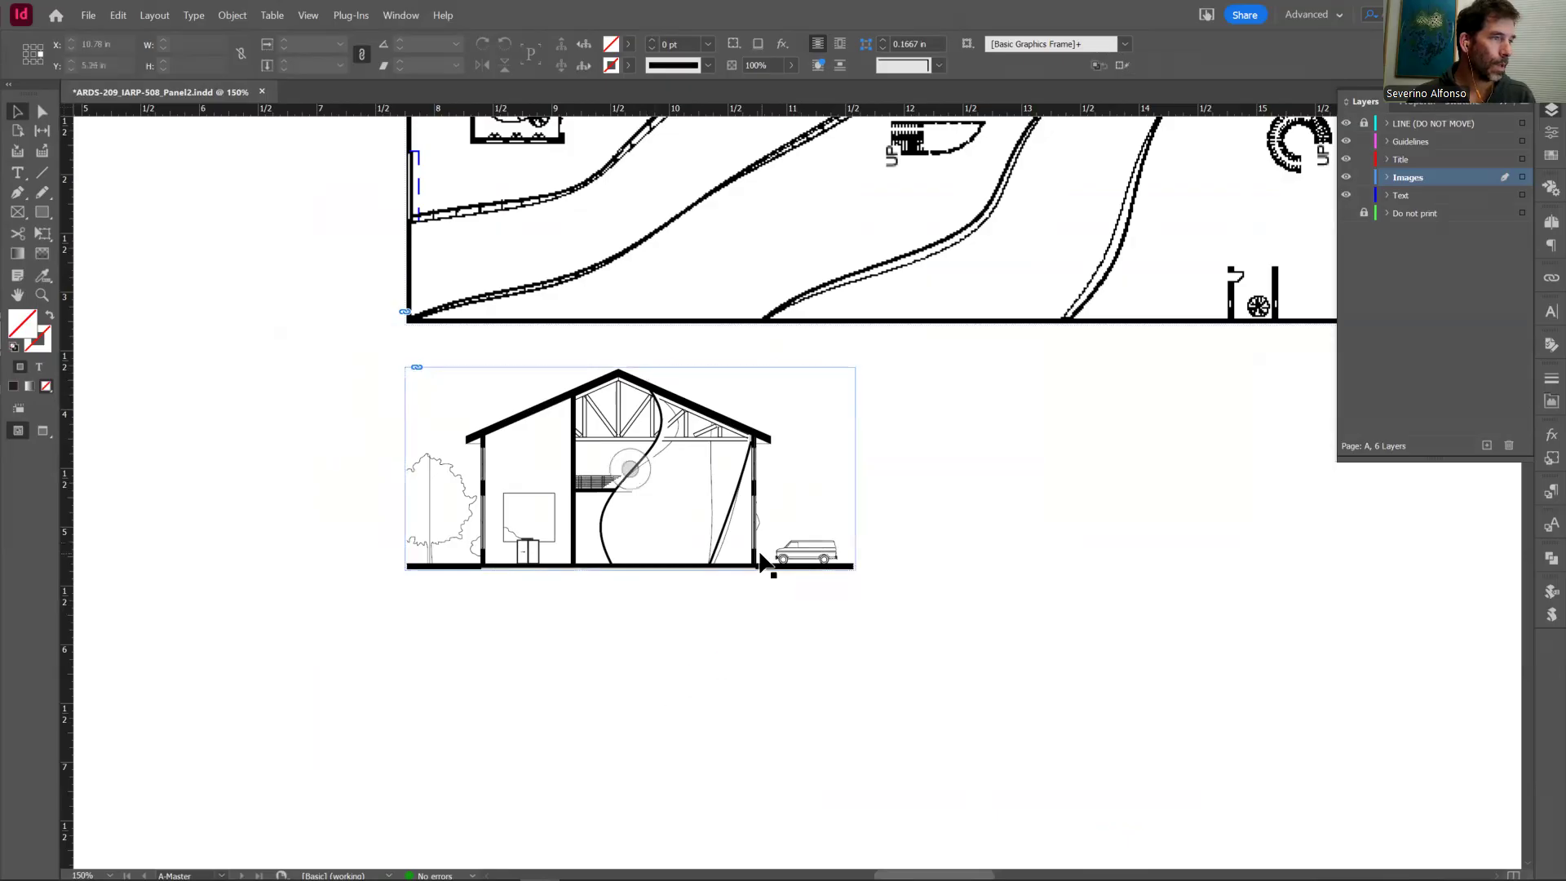
right_click(761, 555)
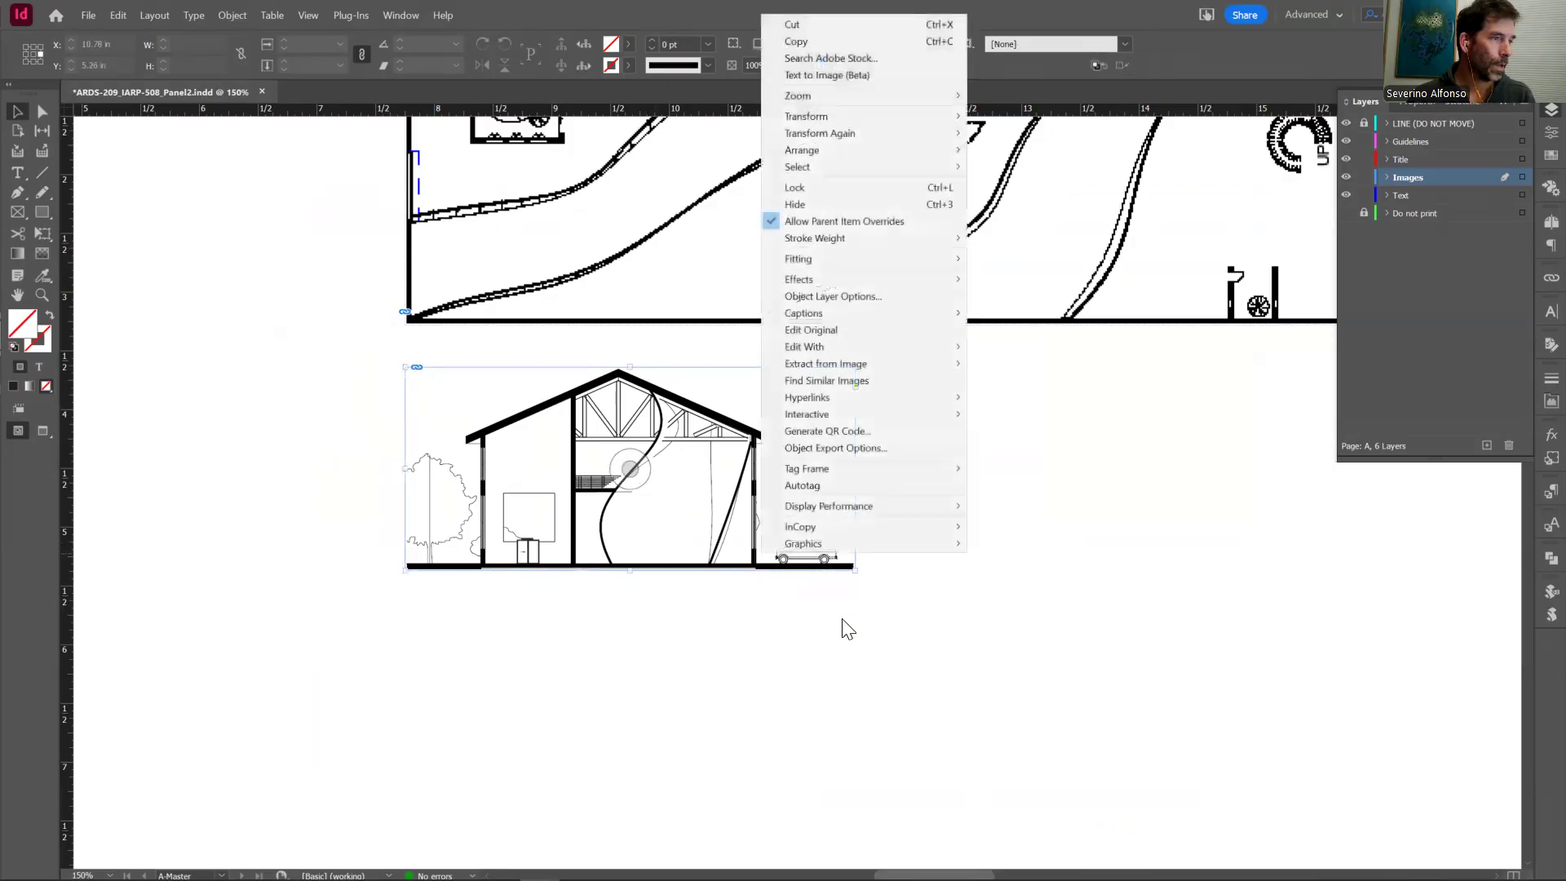
click(846, 667)
Step: Shift the section drawing slightly down, and move the floor plan down a little to sit closer above it
key(z)
alt+click(909, 541)
alt+click(909, 542)
alt+click(903, 535)
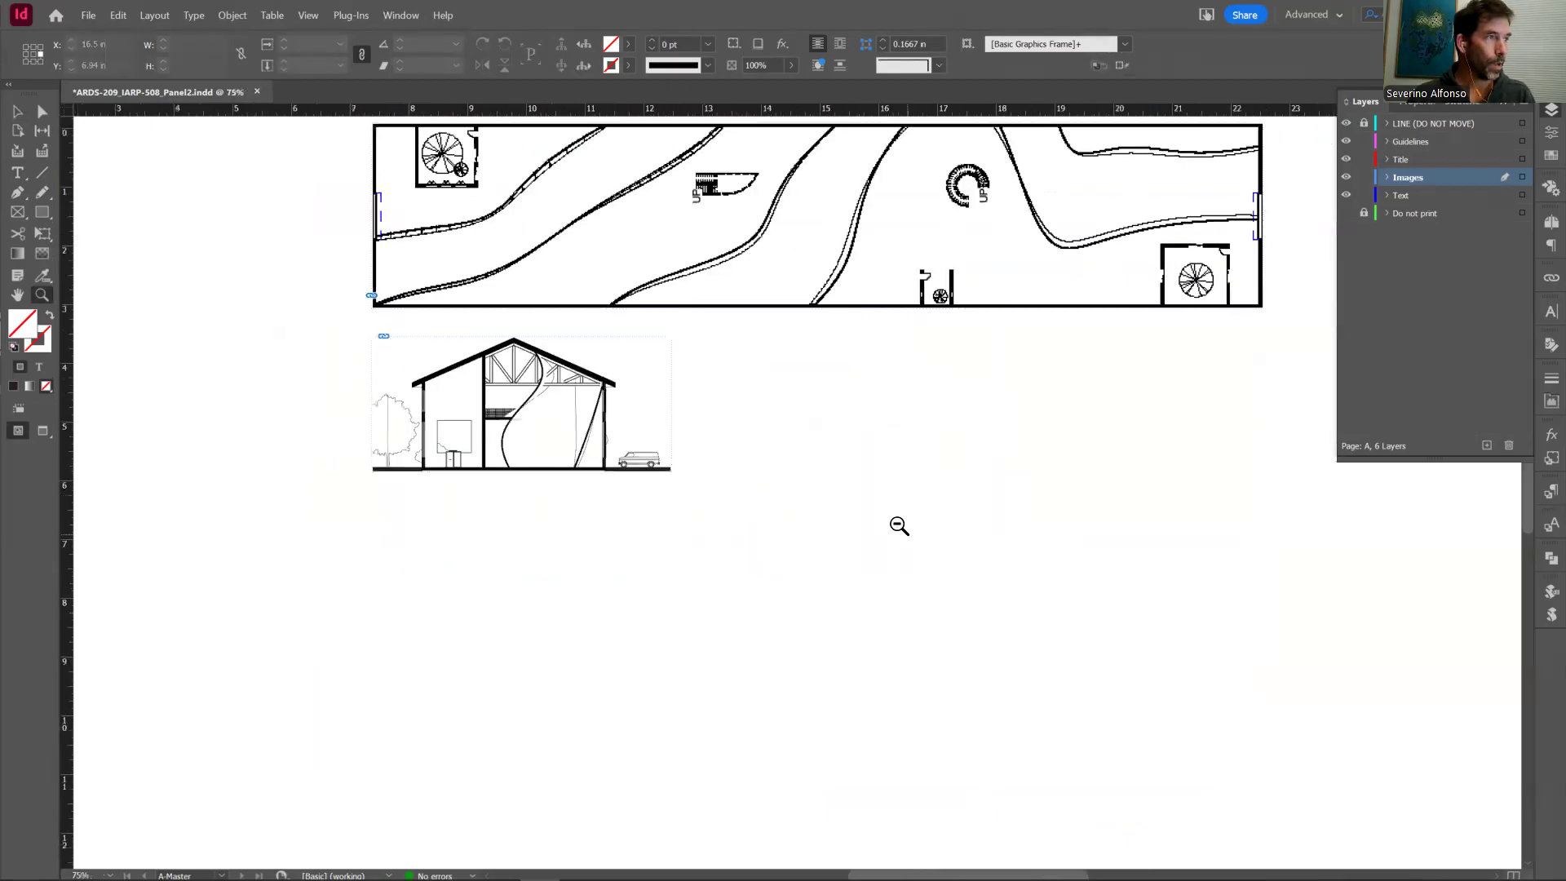
key(v)
click(602, 454)
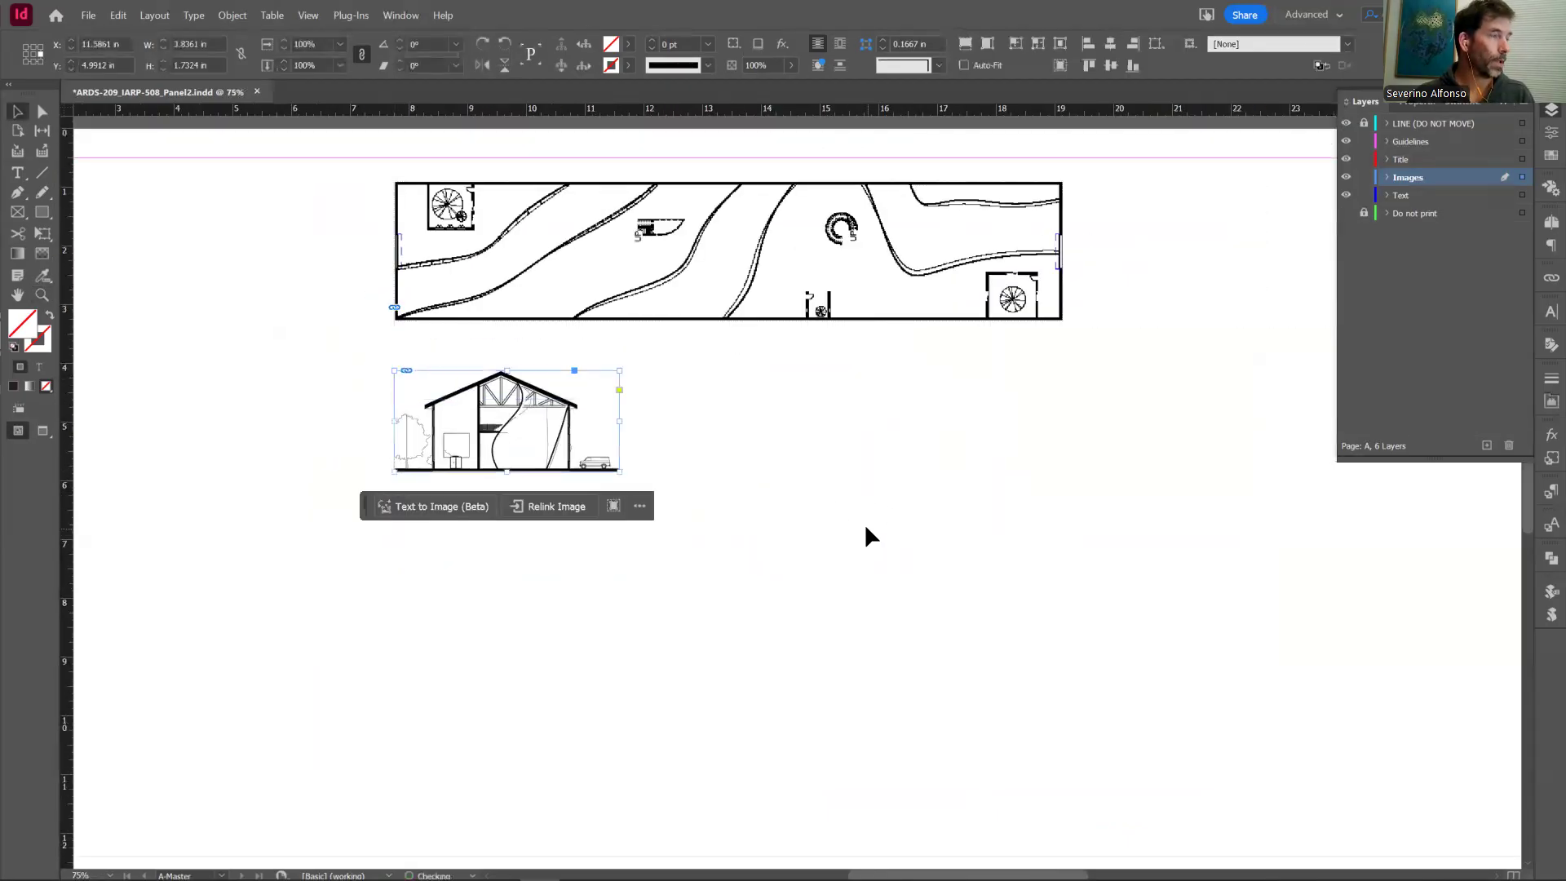
drag(828, 320, 824, 334)
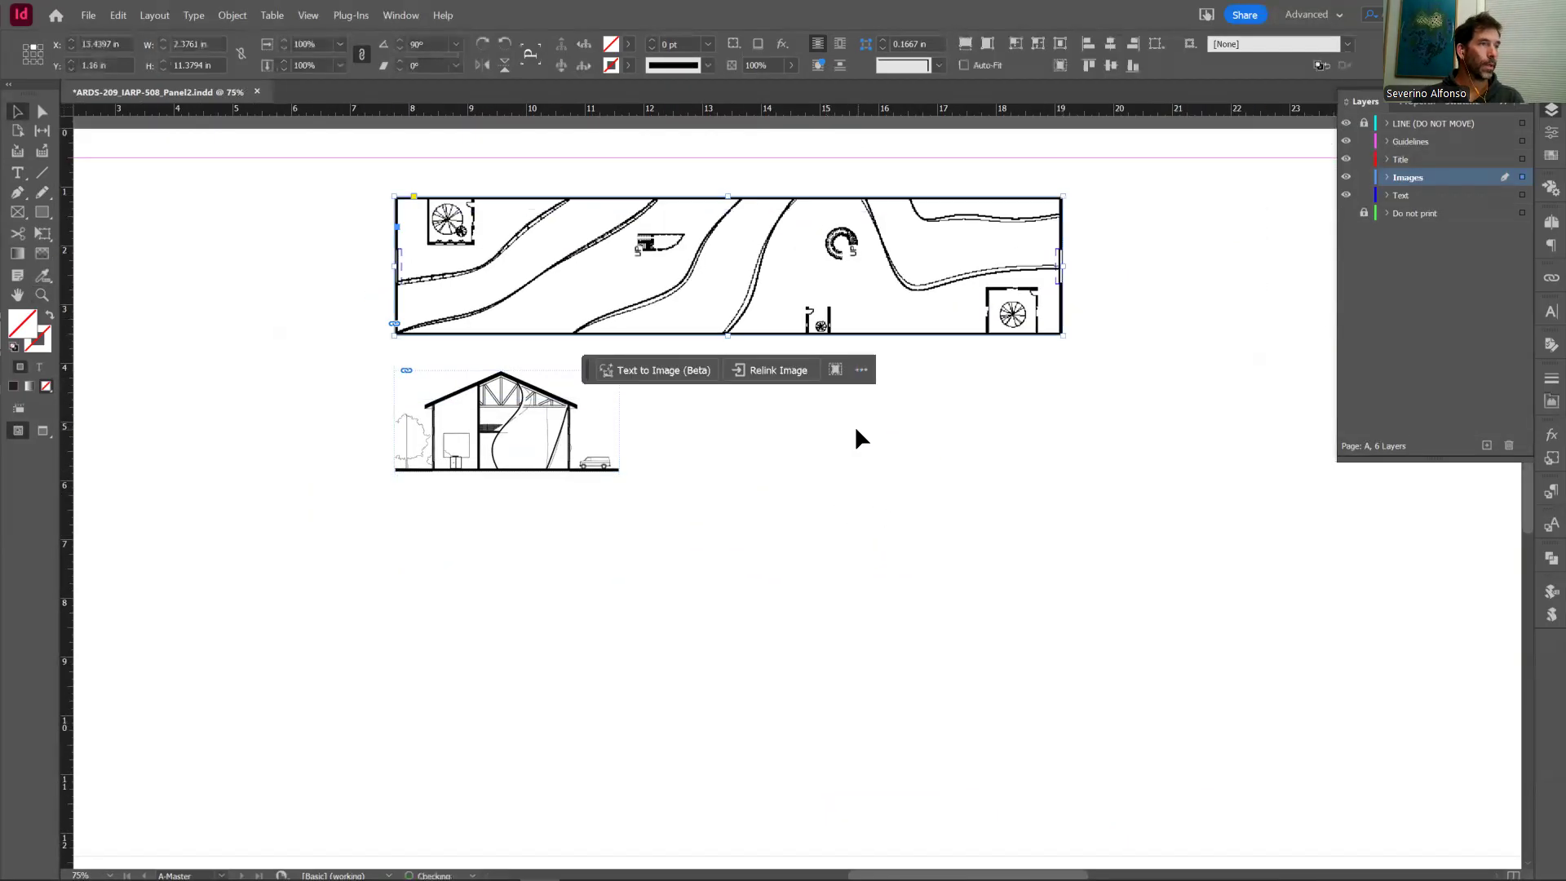
click(853, 426)
Step: Create a new layer named Symbols directly above the Guidelines layer
key(p)
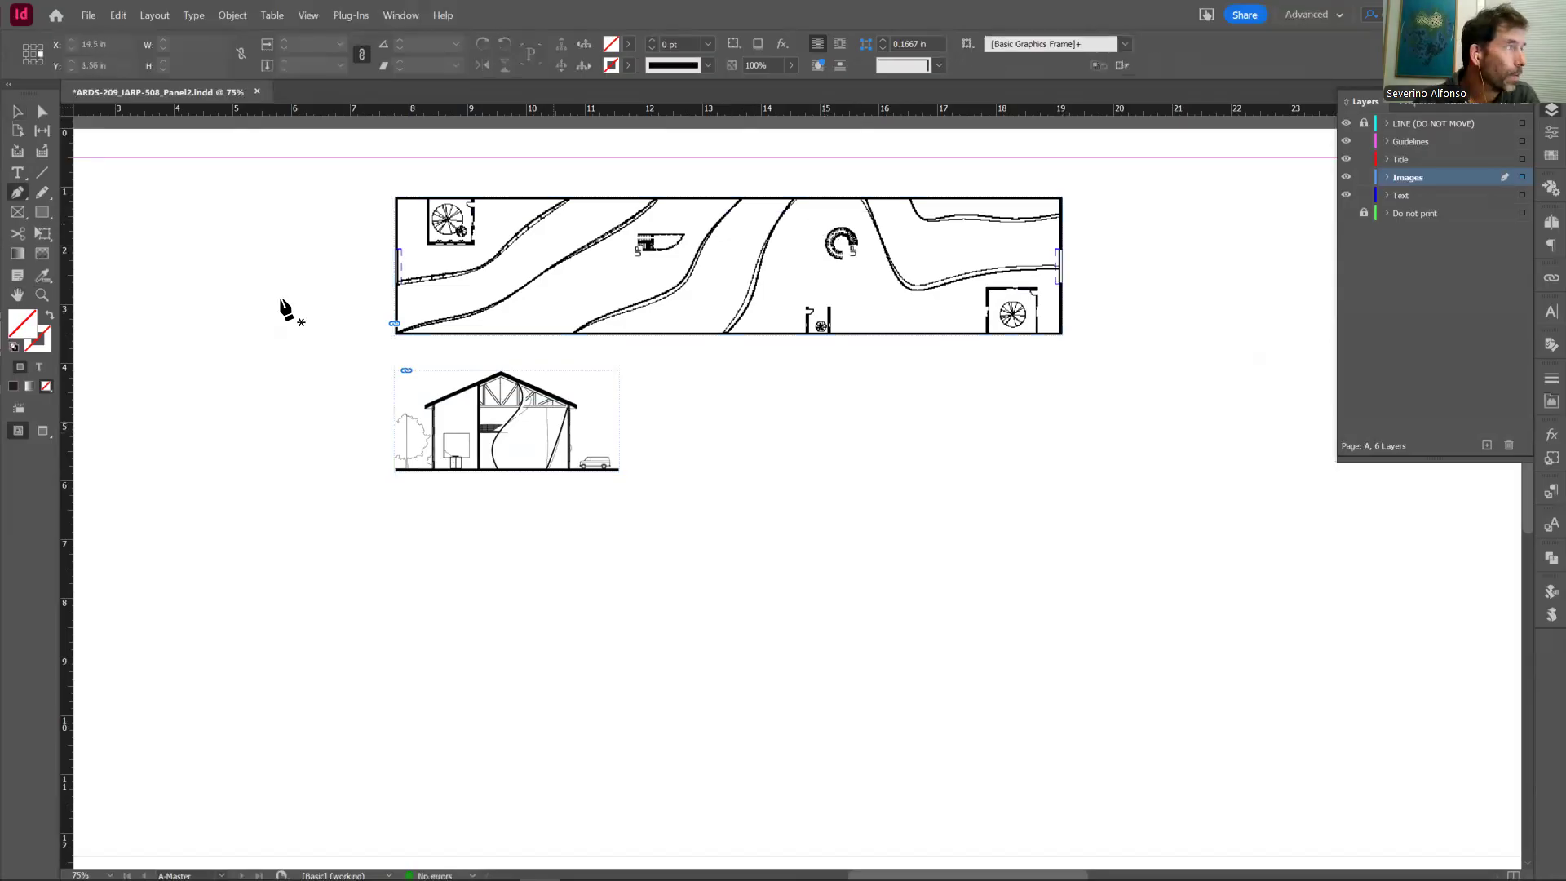
click(1408, 142)
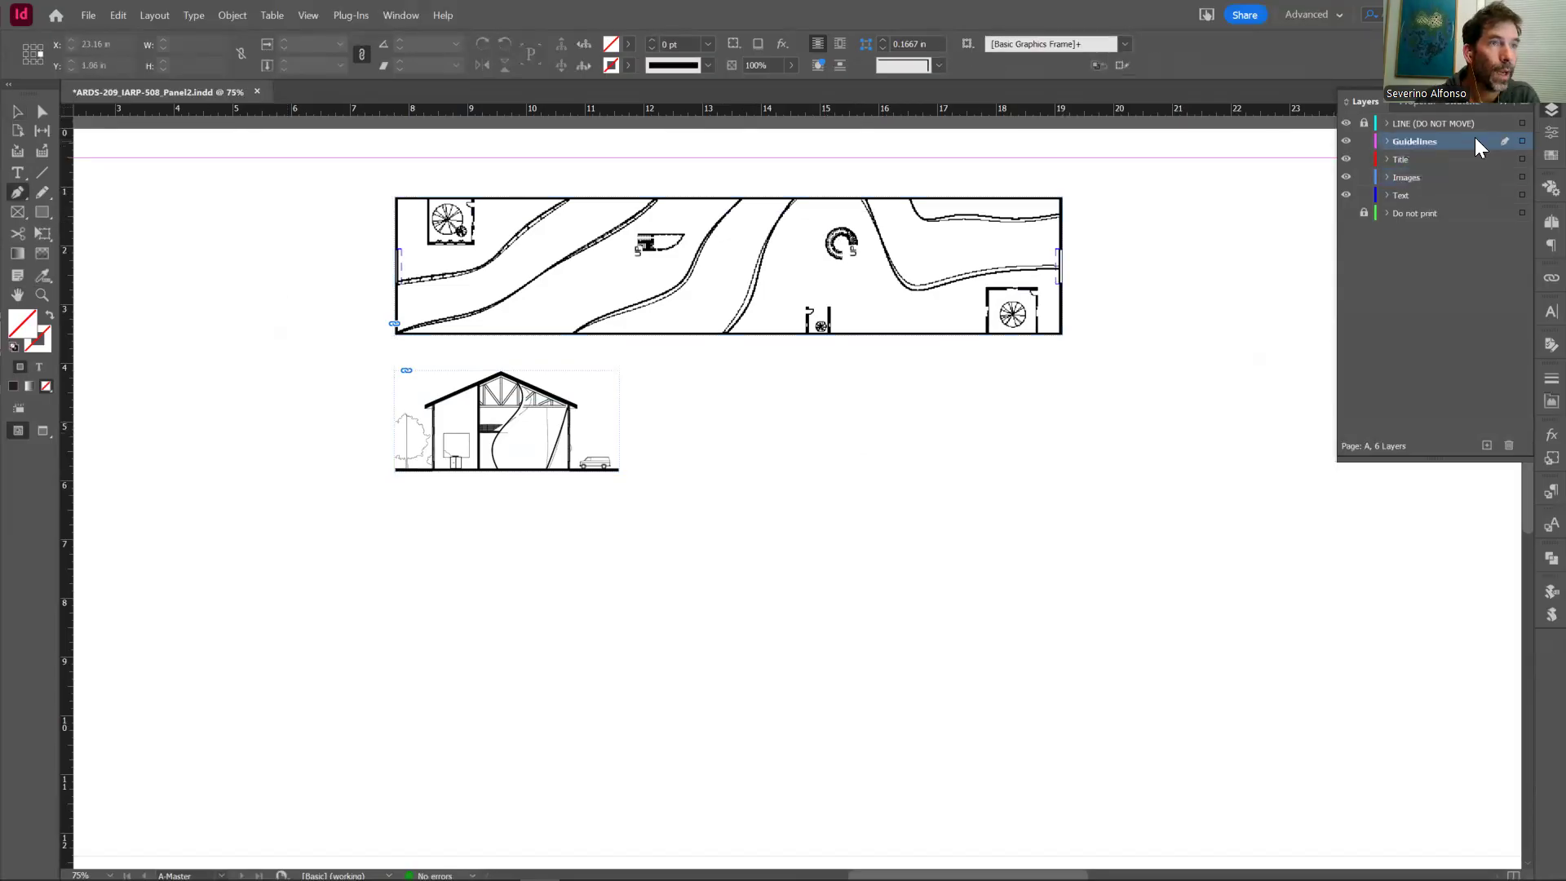
click(1522, 101)
click(1437, 106)
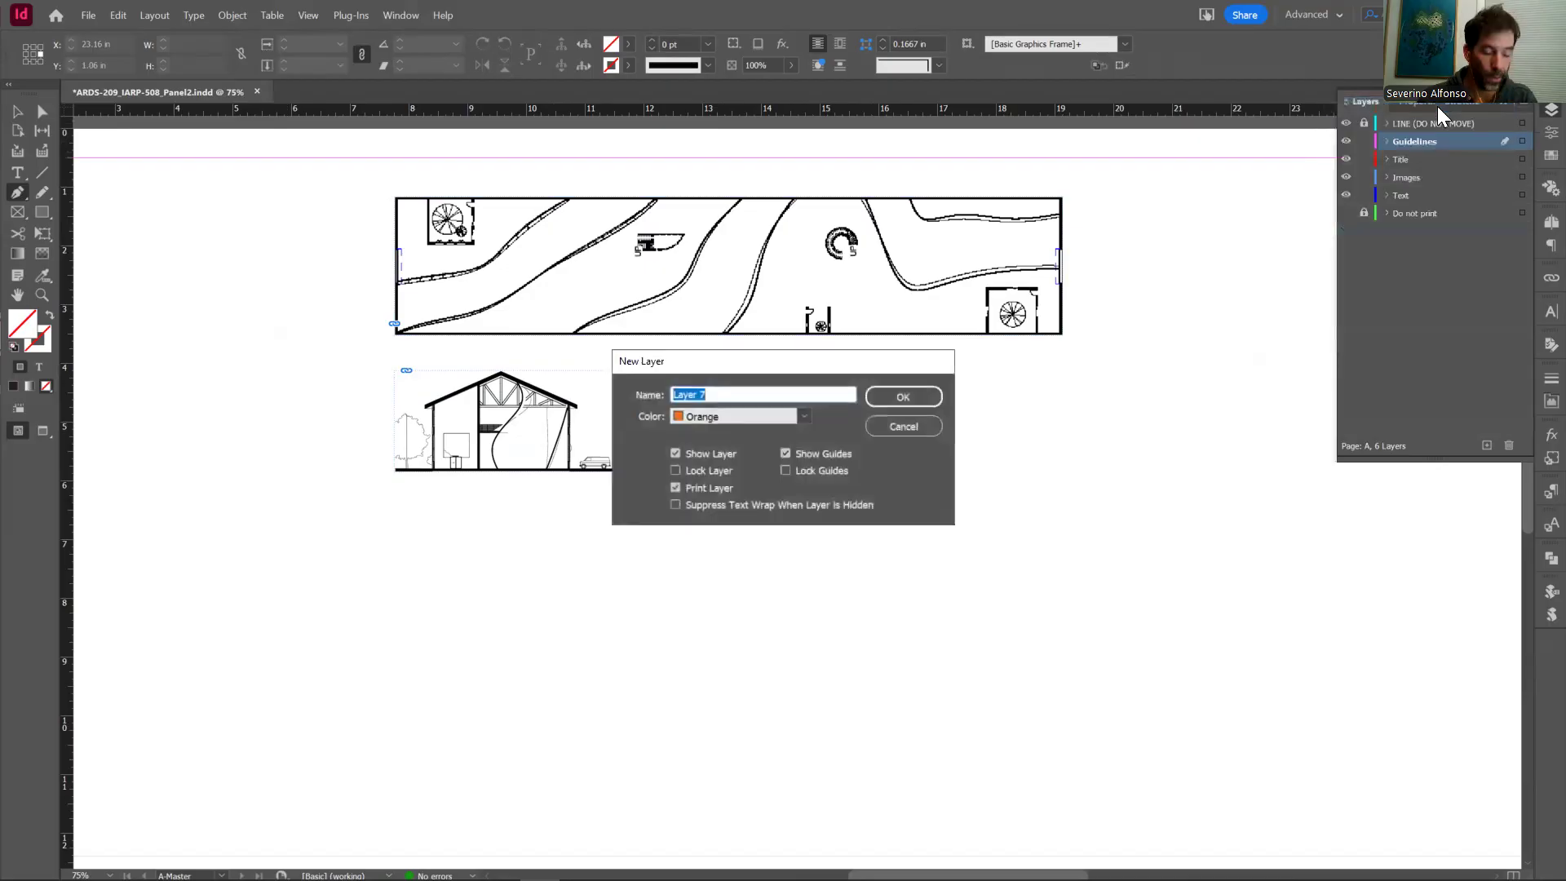
text(marks)
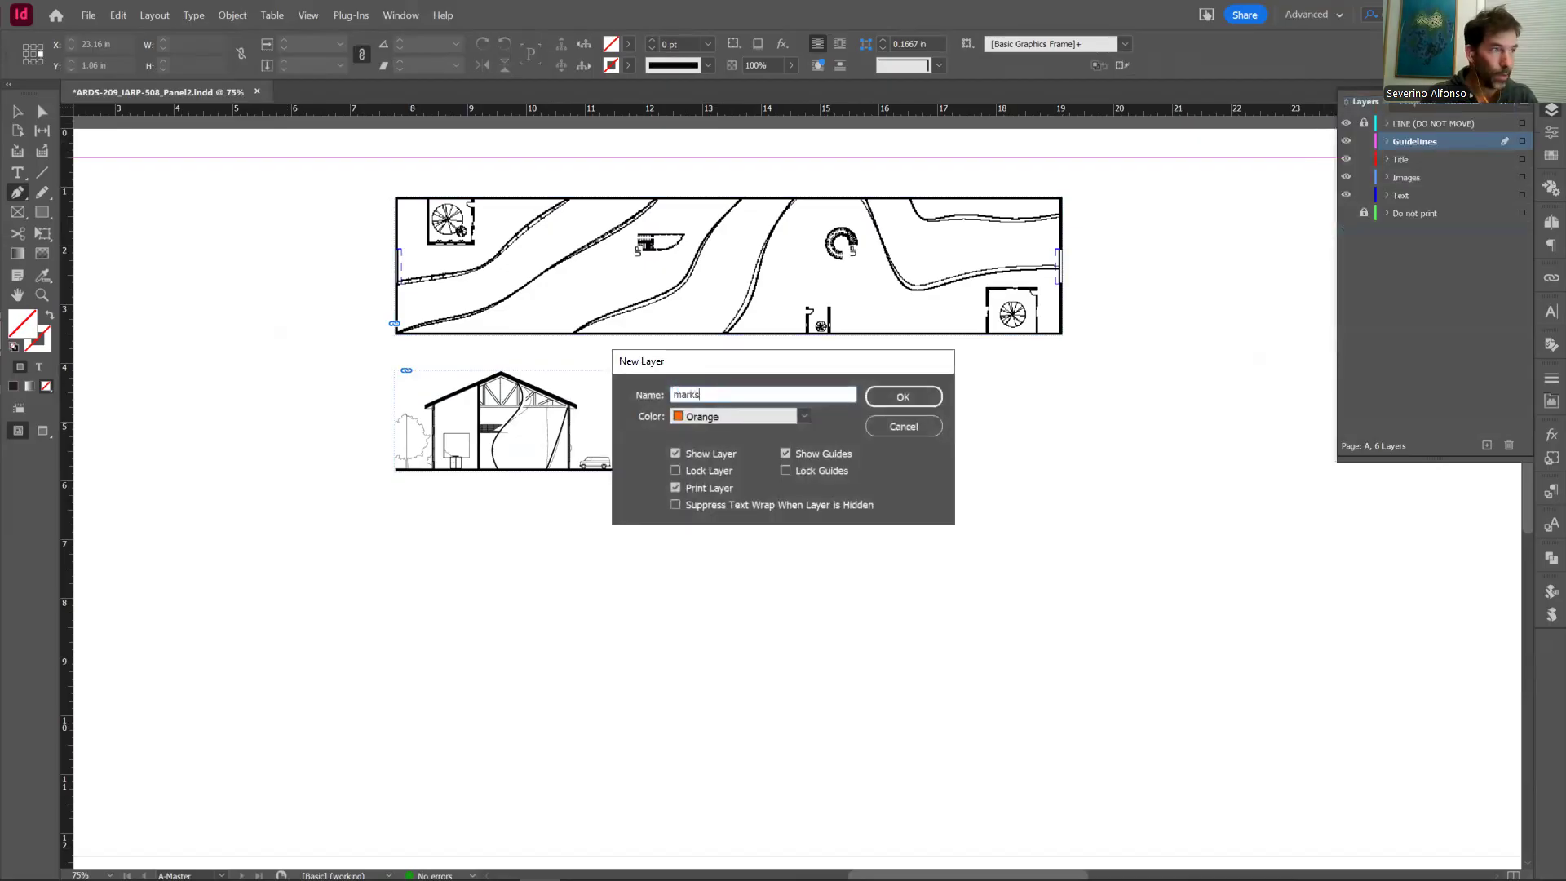
key(BackSpace)
key(BackSpace)
text(S)
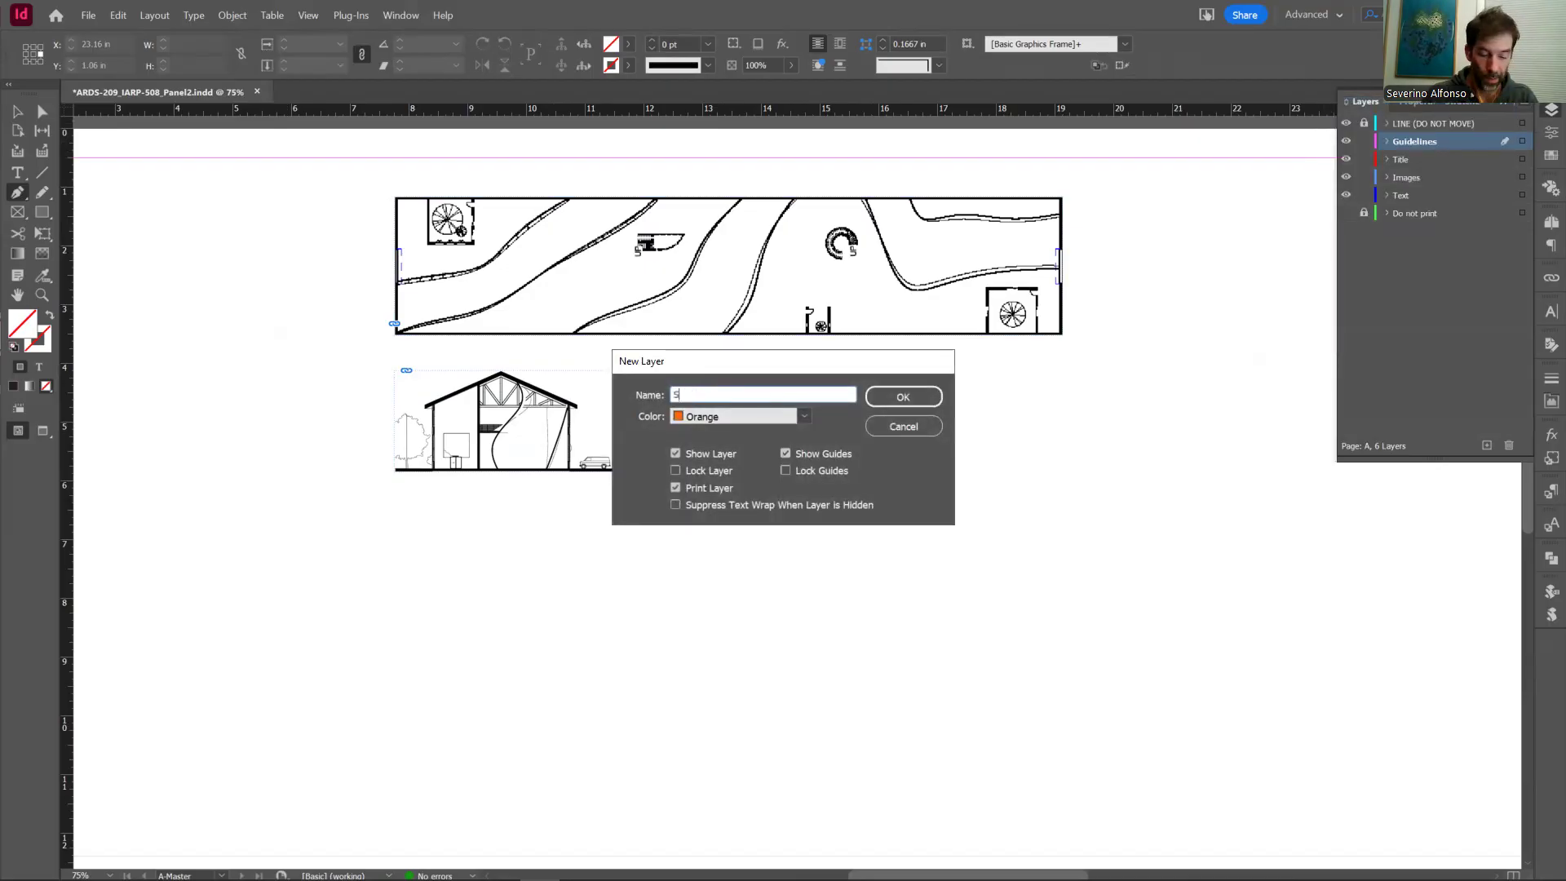
text(ymbols)
key(Return)
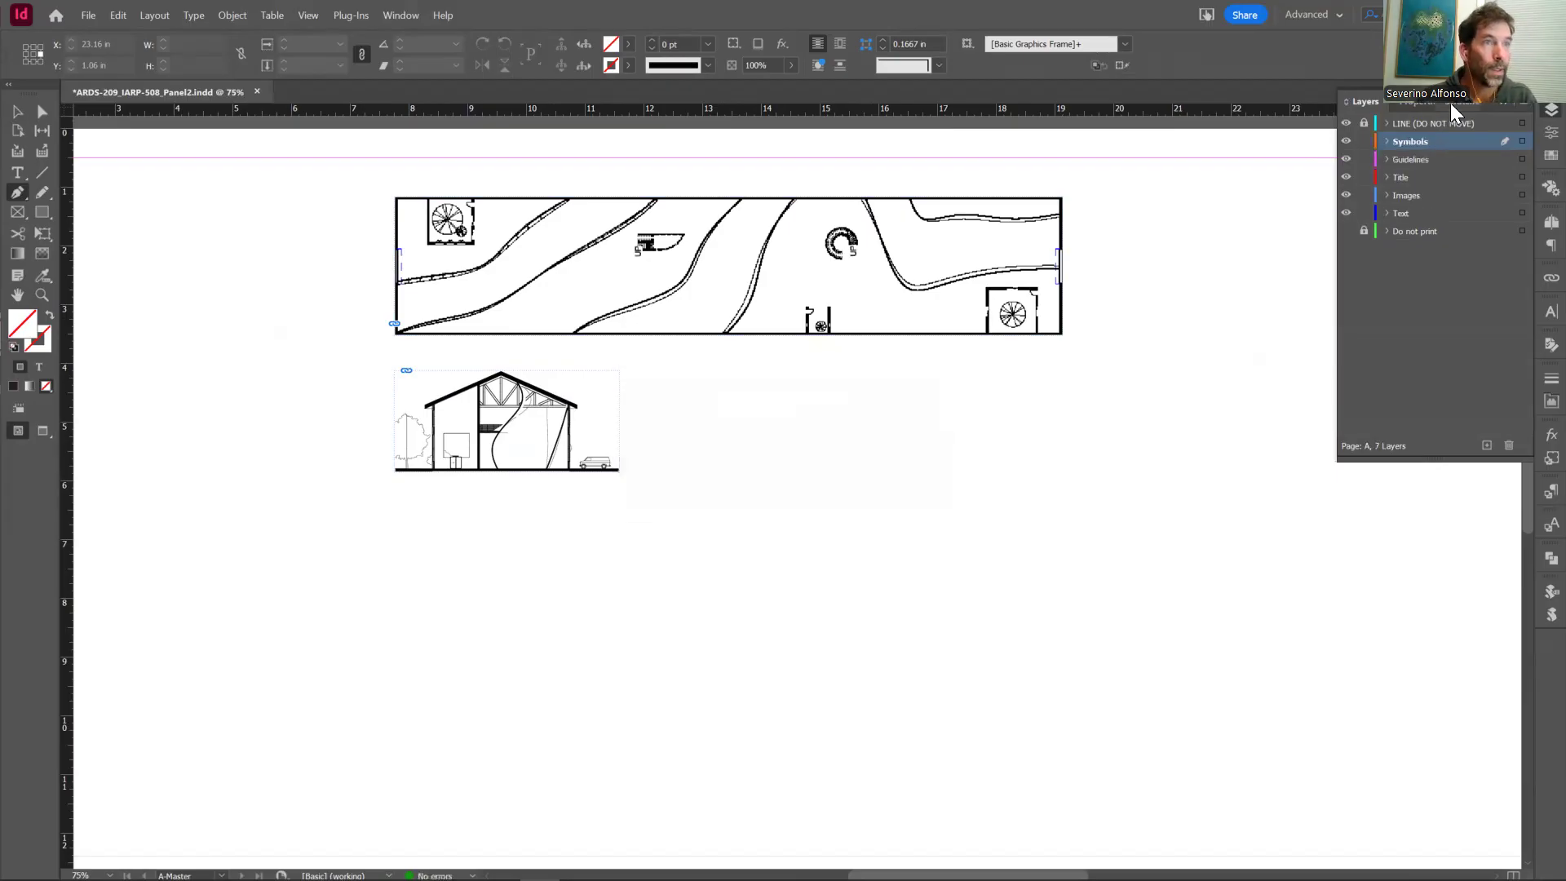
Step: Set the stroke color to black for drawing on the Symbols layer
double_click(36, 345)
drag(790, 540, 791, 561)
click(903, 339)
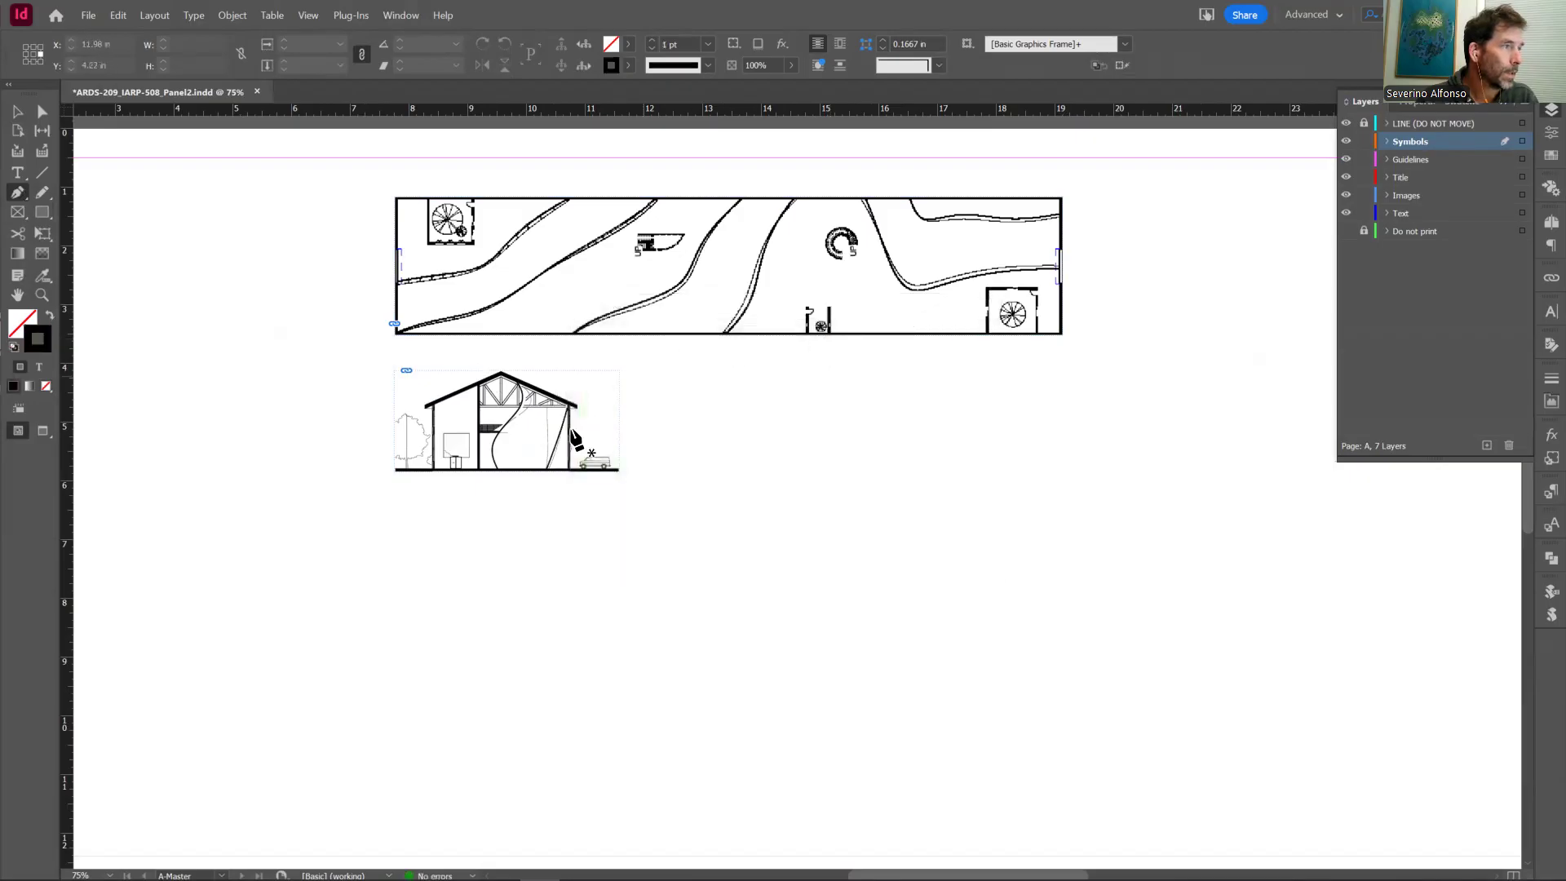
Step: Draw an L-shaped section mark about 0.11 by 0.46 in across the plan's lower wall, beside the lower-right room's round stair
click(988, 349)
scroll(993, 359, down, 1)
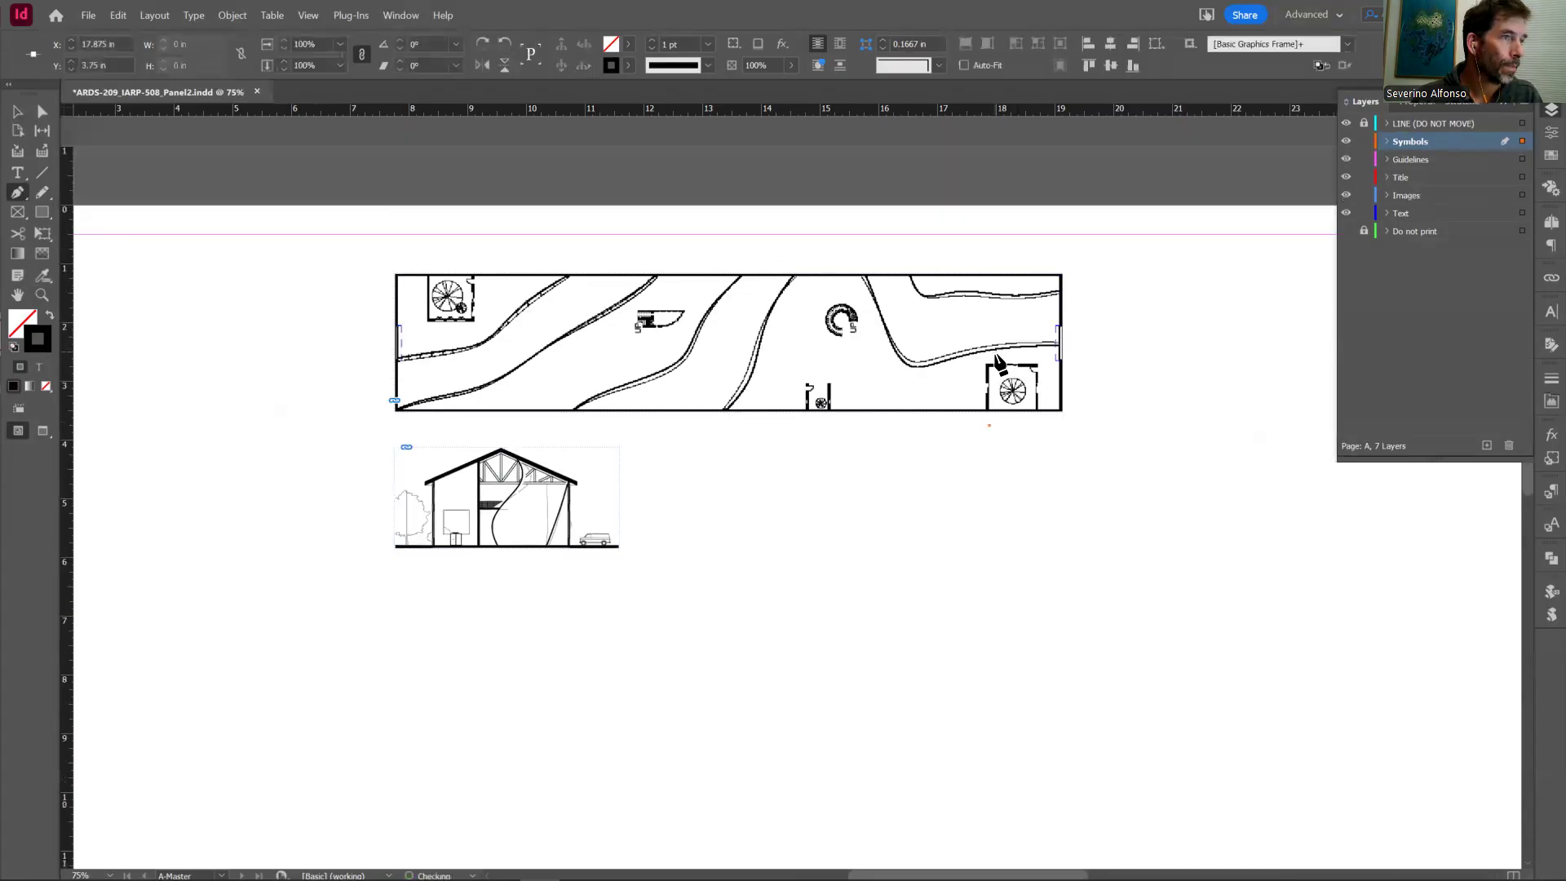
click(995, 301)
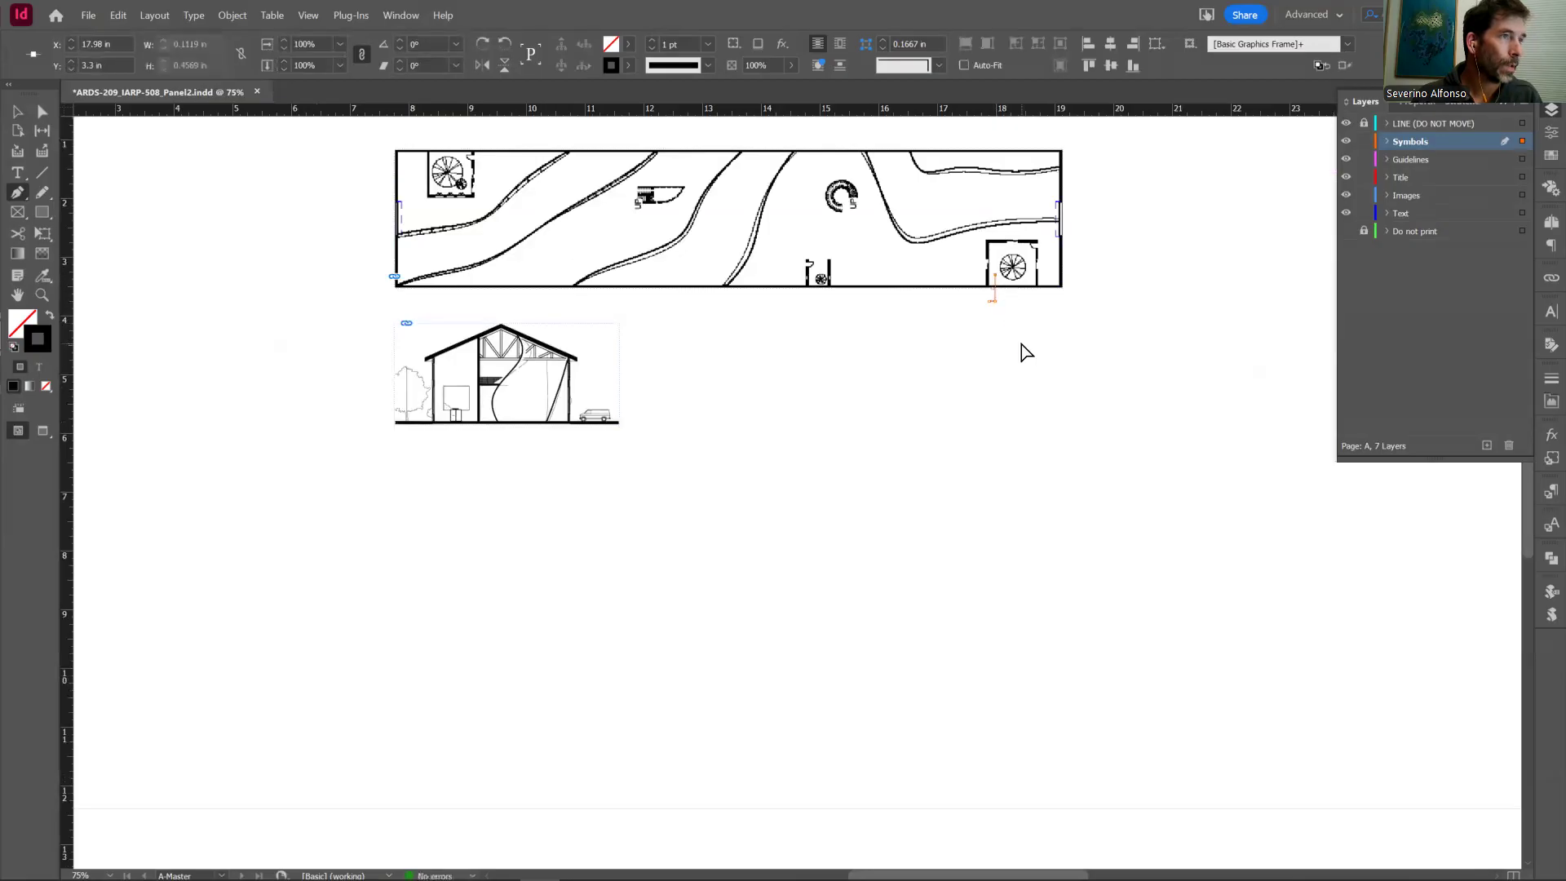
key(z)
drag(1041, 351, 1026, 358)
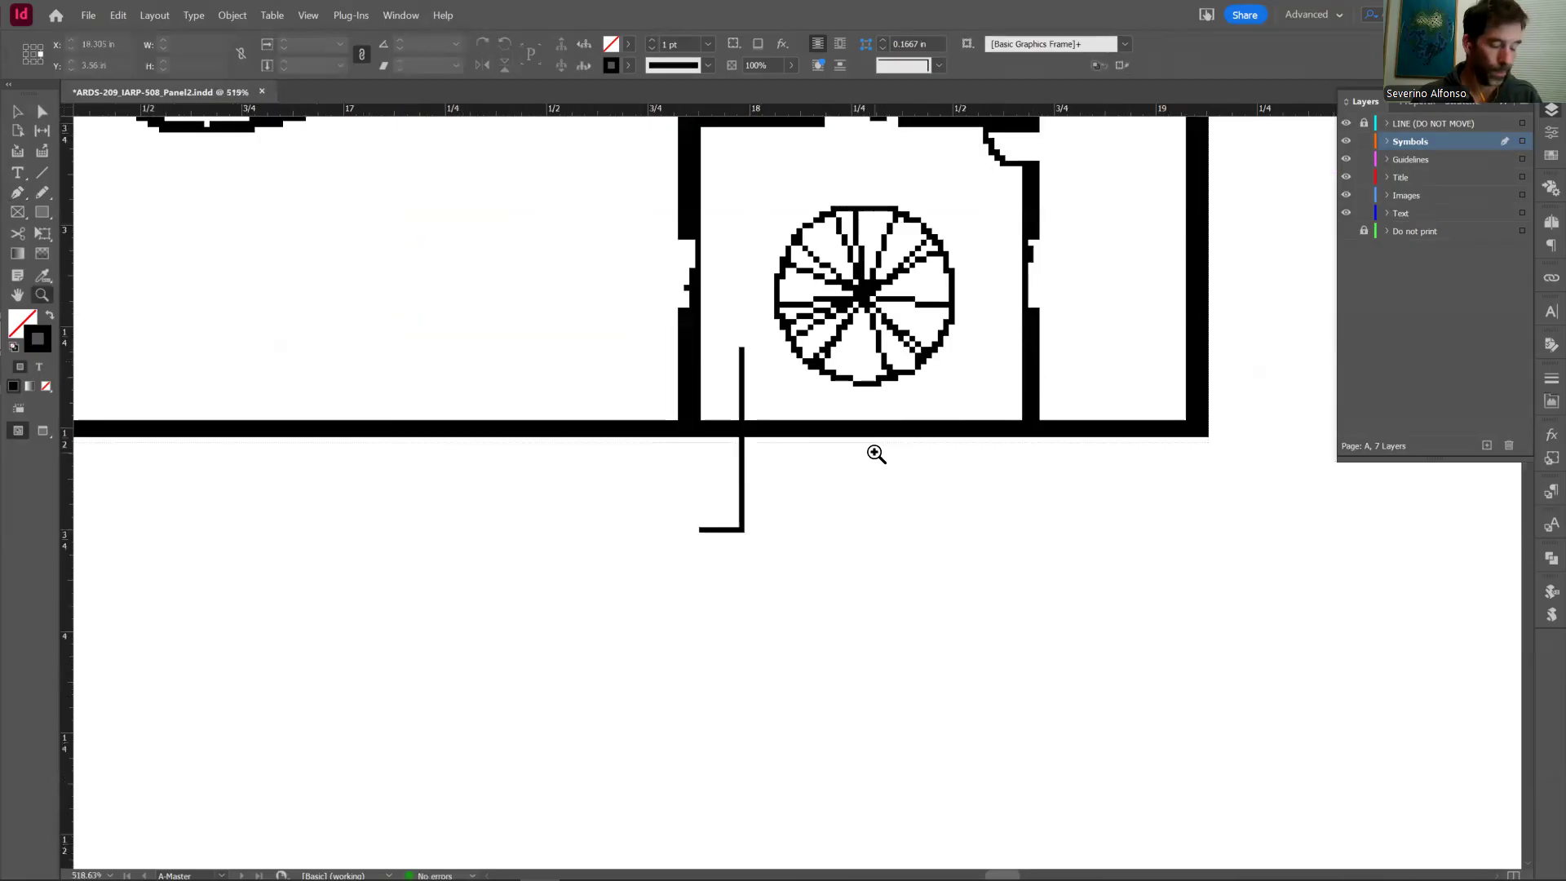
click(743, 477)
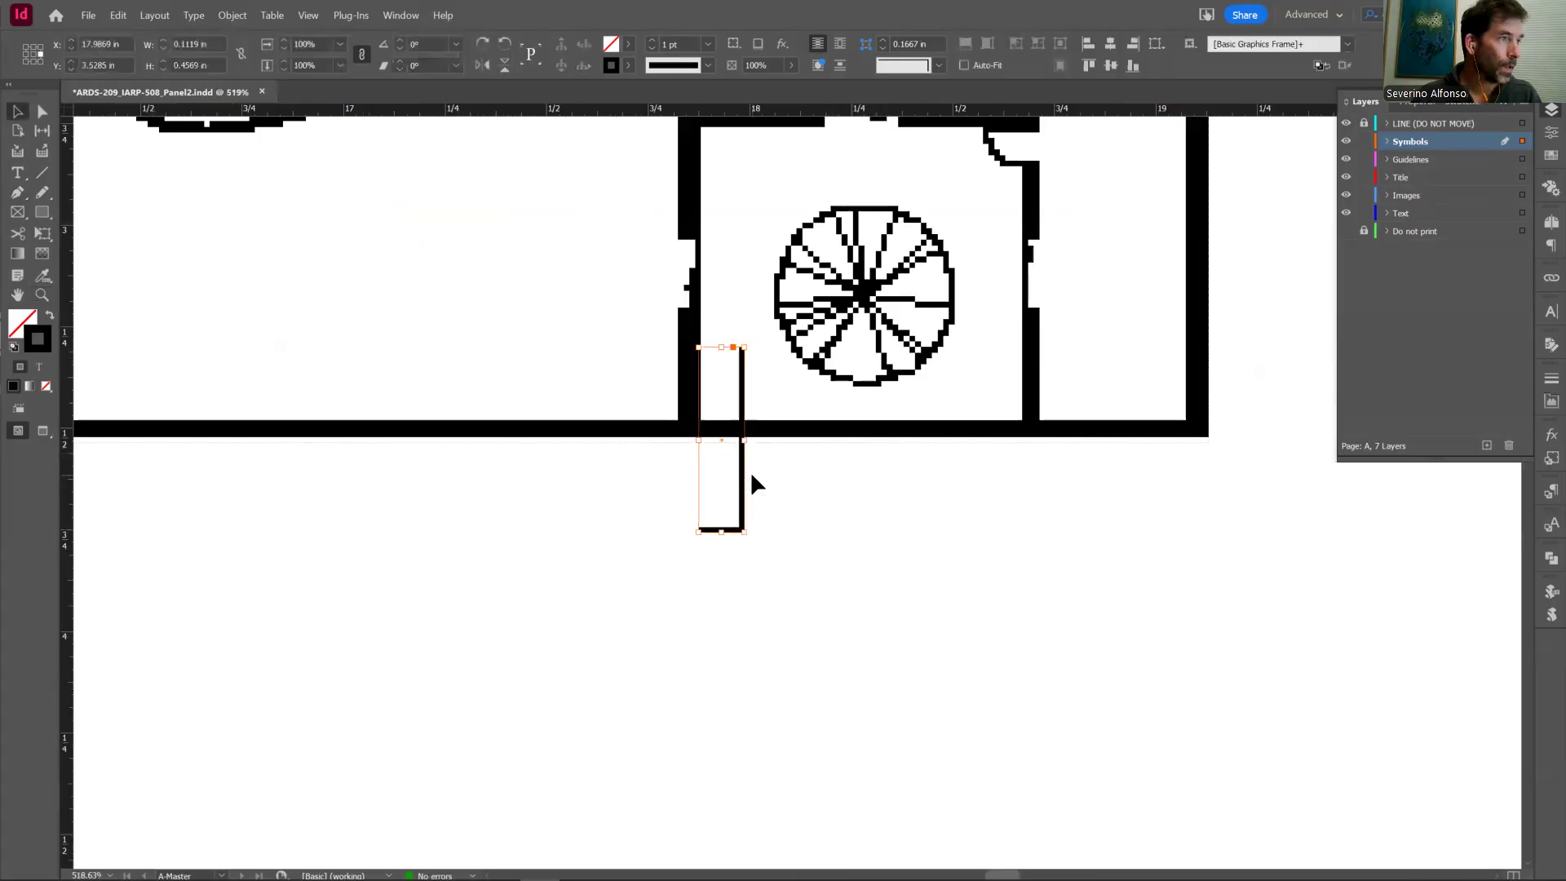
click(753, 601)
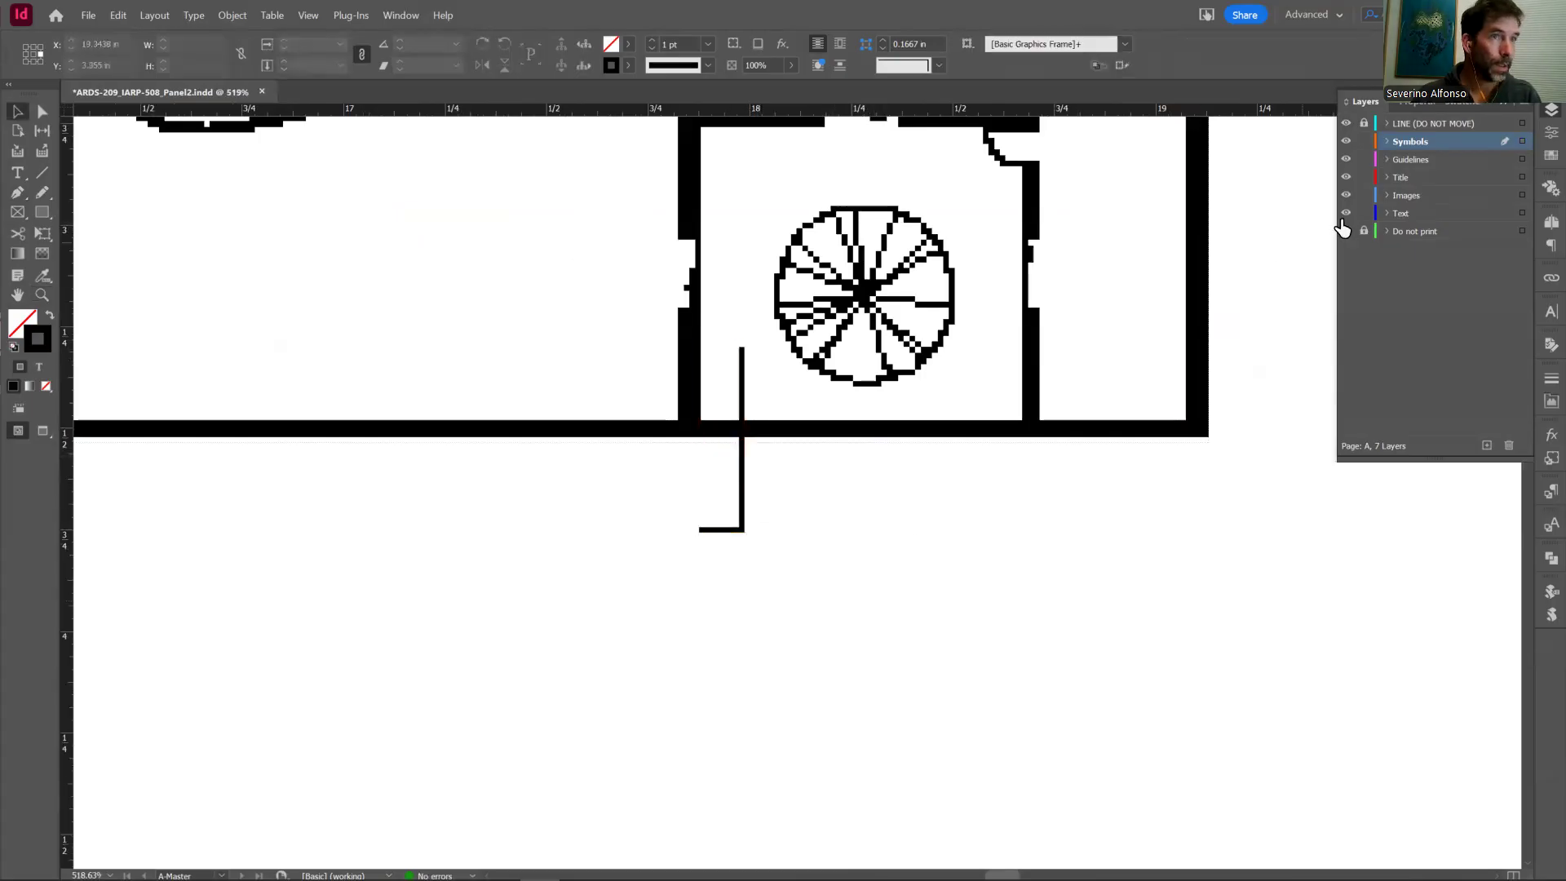
Step: Add a small text frame with the letter A below the section mark on the Text layer, set in Calibri
click(1405, 213)
drag(744, 575, 758, 604)
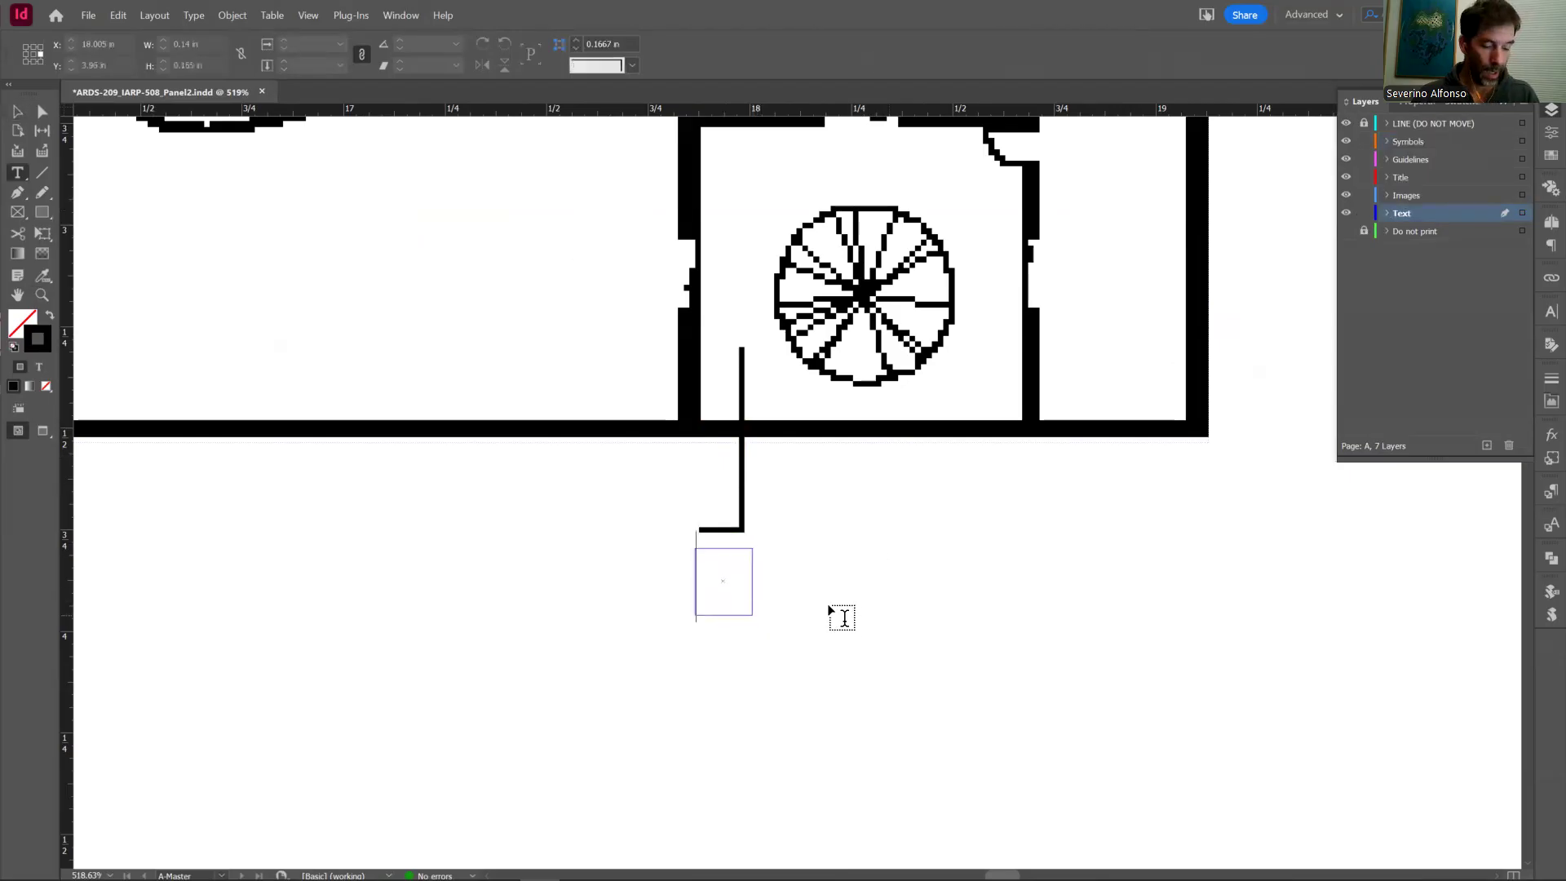
text(A)
key(ctrl+a)
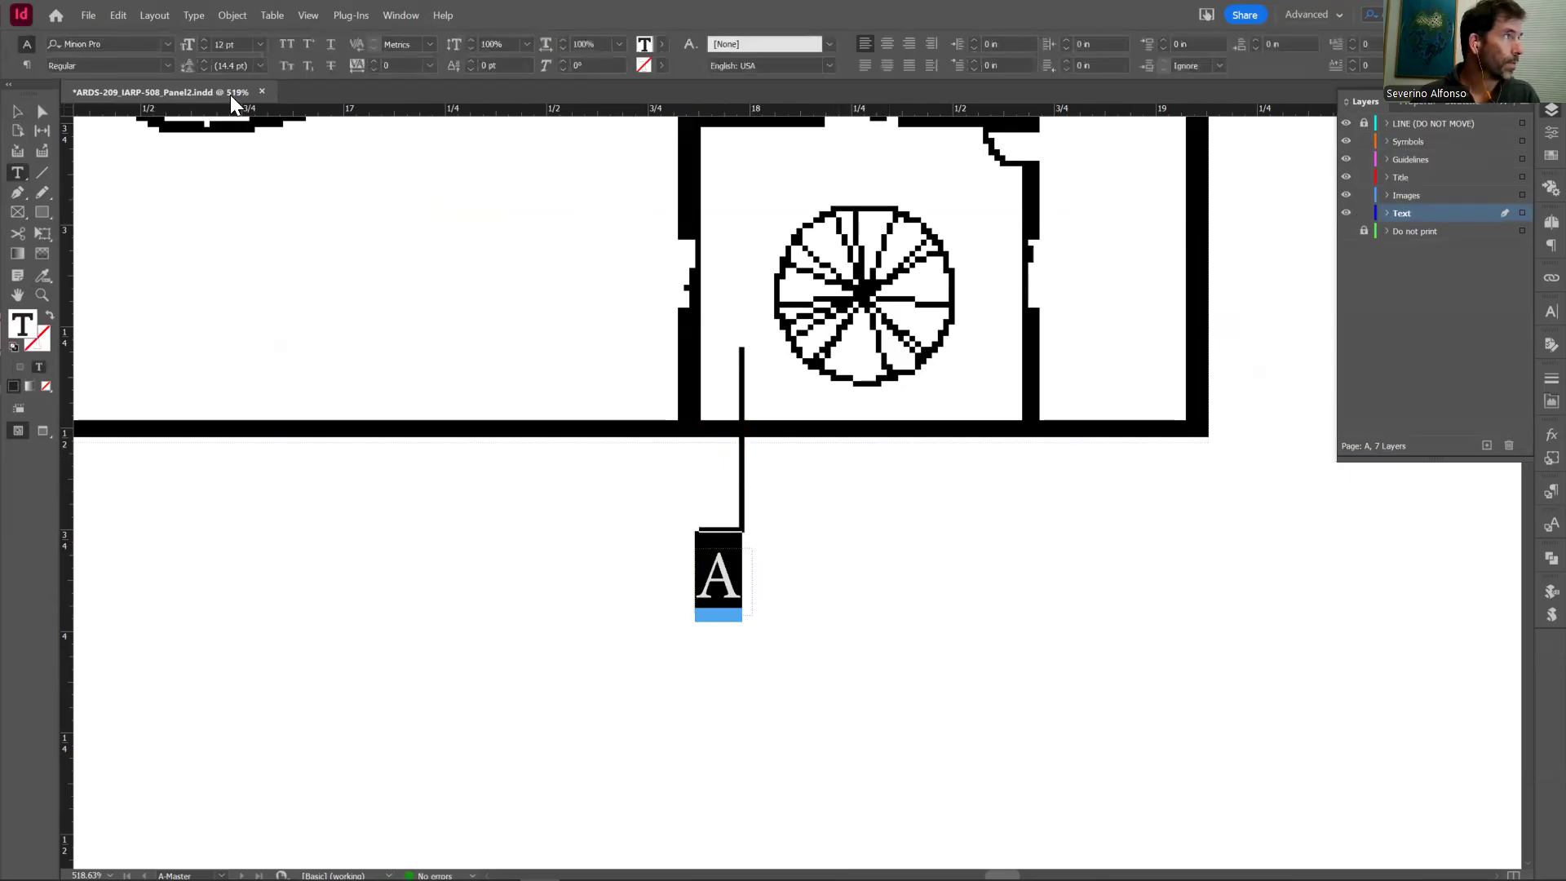
click(167, 44)
click(97, 145)
click(969, 603)
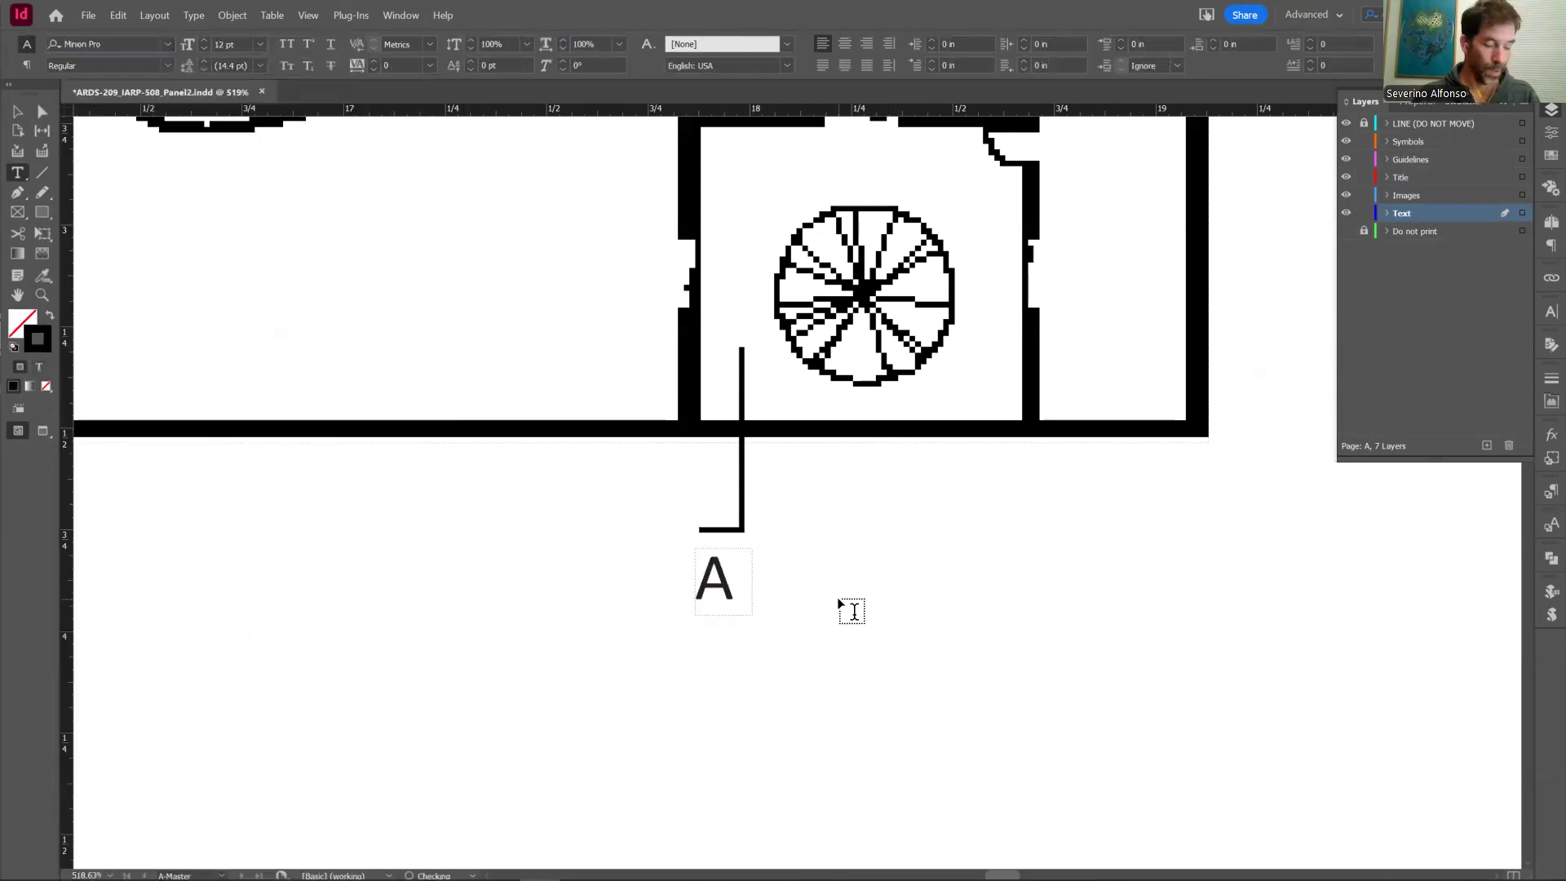
Step: Center the letter A horizontally within its text frame
key(v)
click(740, 588)
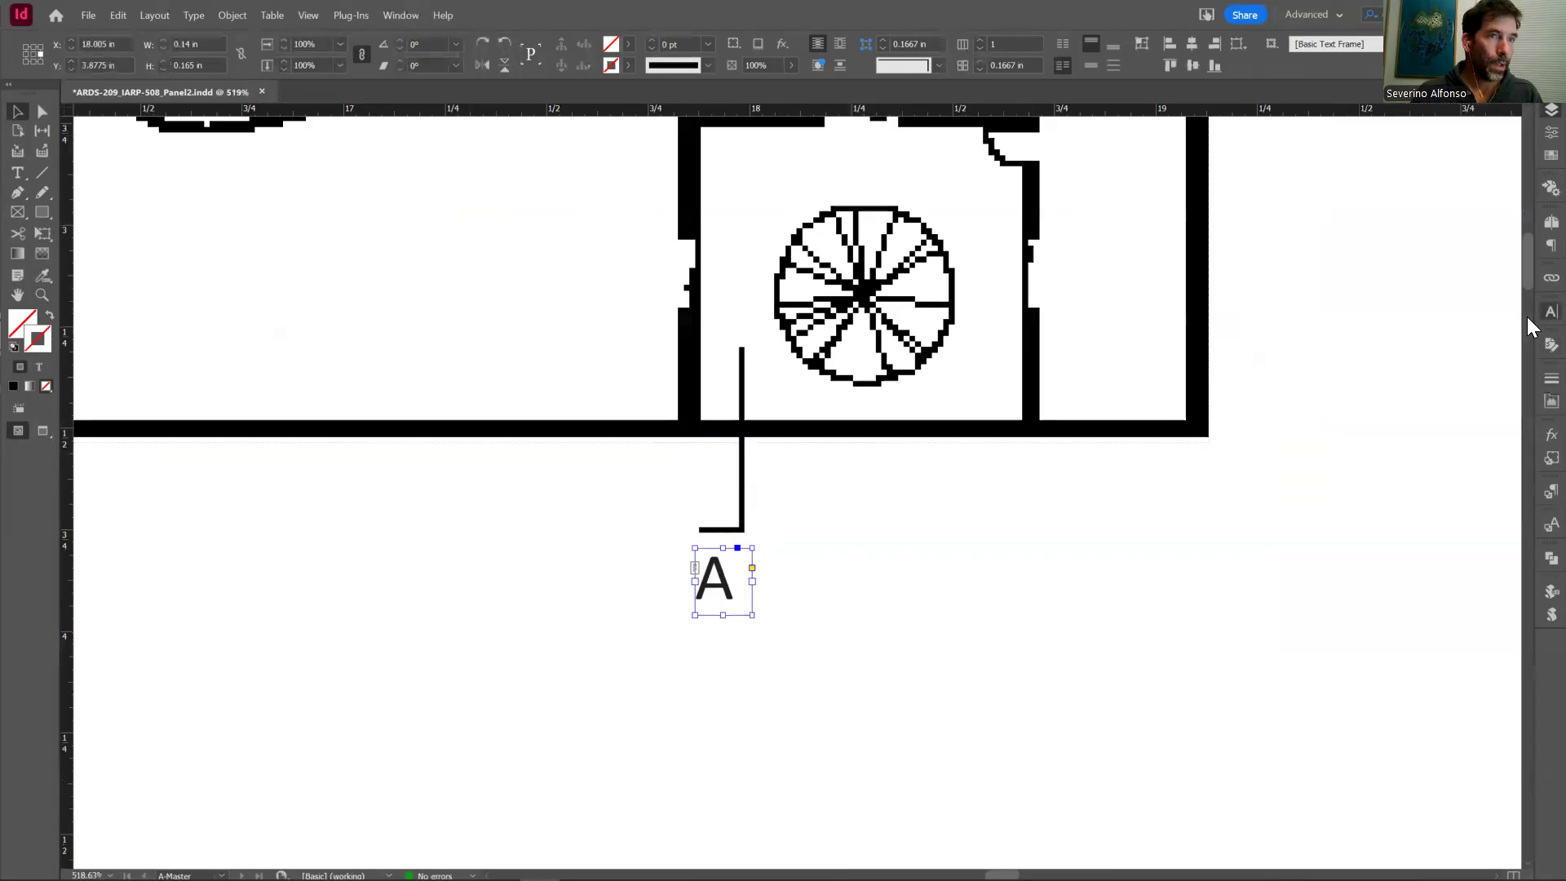
click(1551, 311)
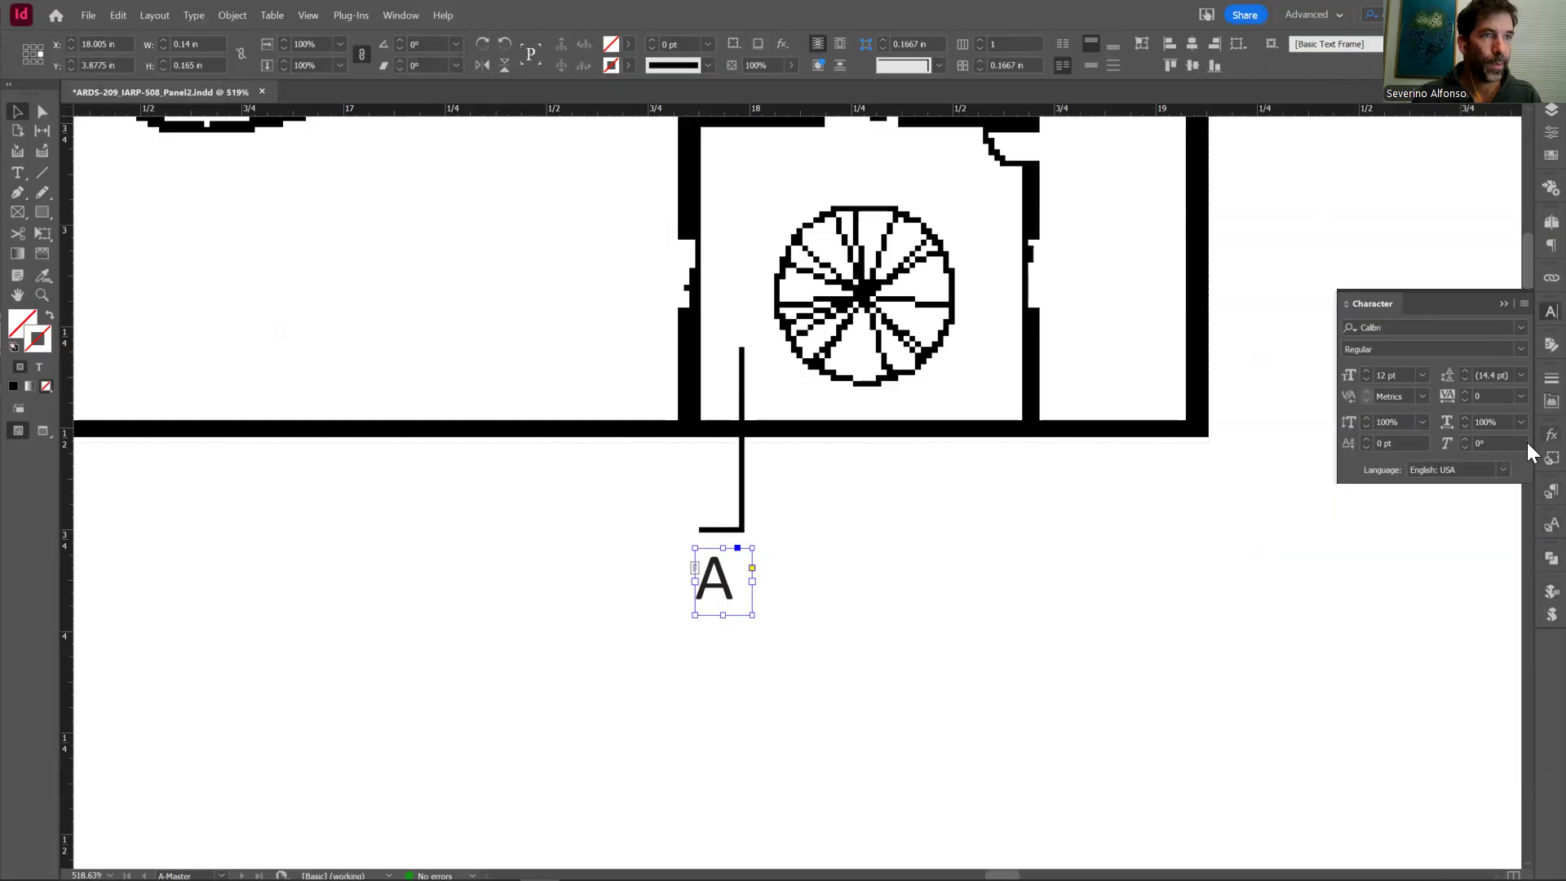
click(1549, 245)
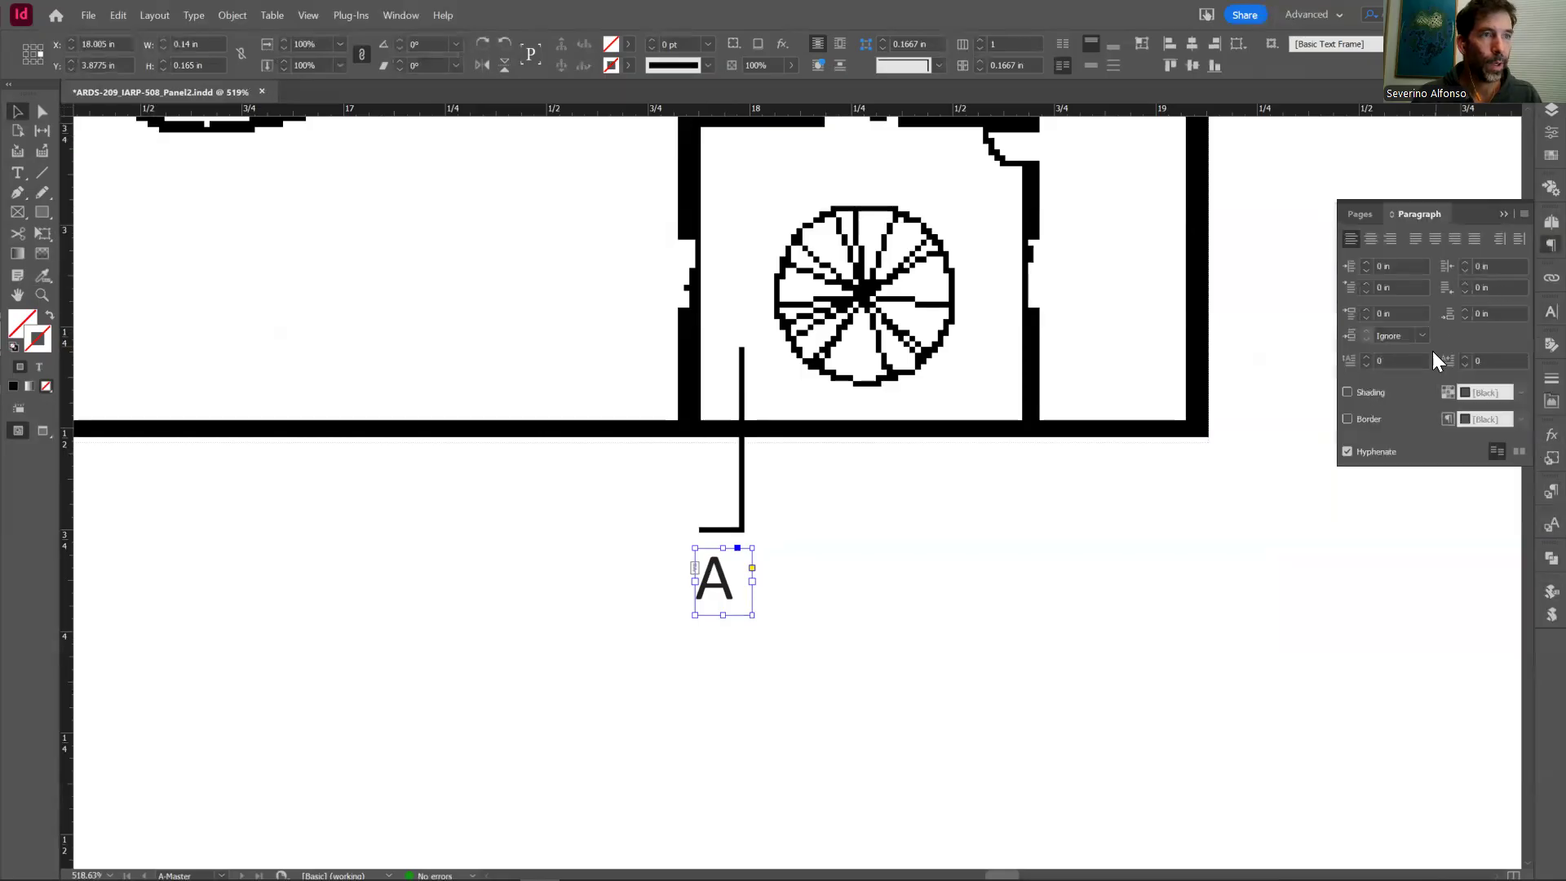
click(1374, 242)
Step: Rotate the A text frame a quarter turn counterclockwise and place it directly beneath the section mark's foot
click(669, 605)
drag(755, 608, 733, 565)
click(865, 569)
Step: Duplicate the section mark and its letter A to the right of the floor plan, and rotate the copied mark 180°
key(z)
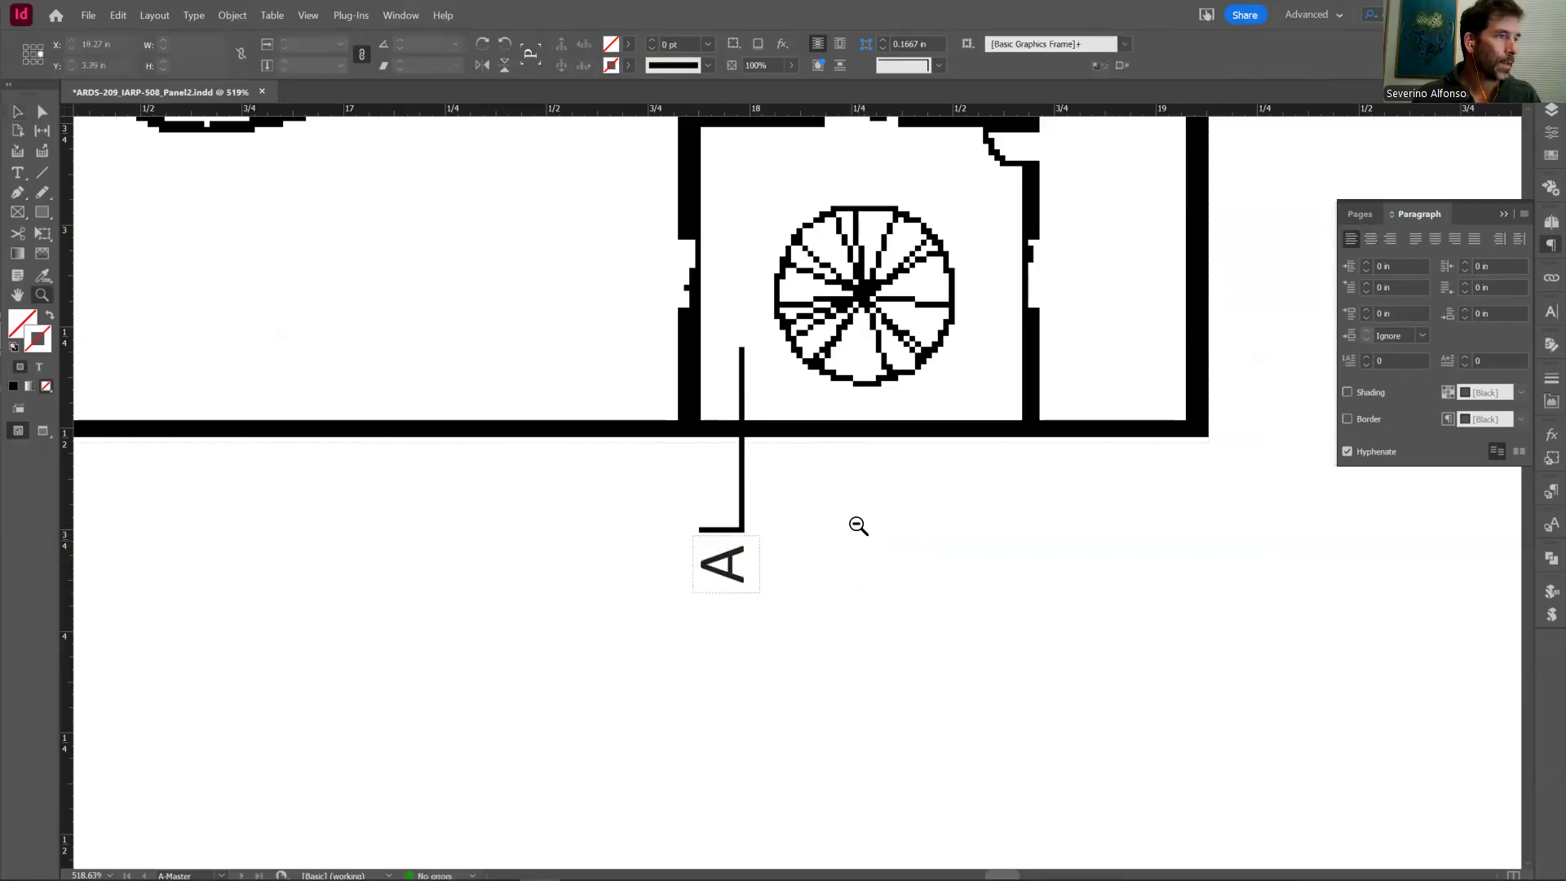
alt+click(858, 525)
alt+click(726, 426)
alt+click(734, 440)
key(v)
click(733, 528)
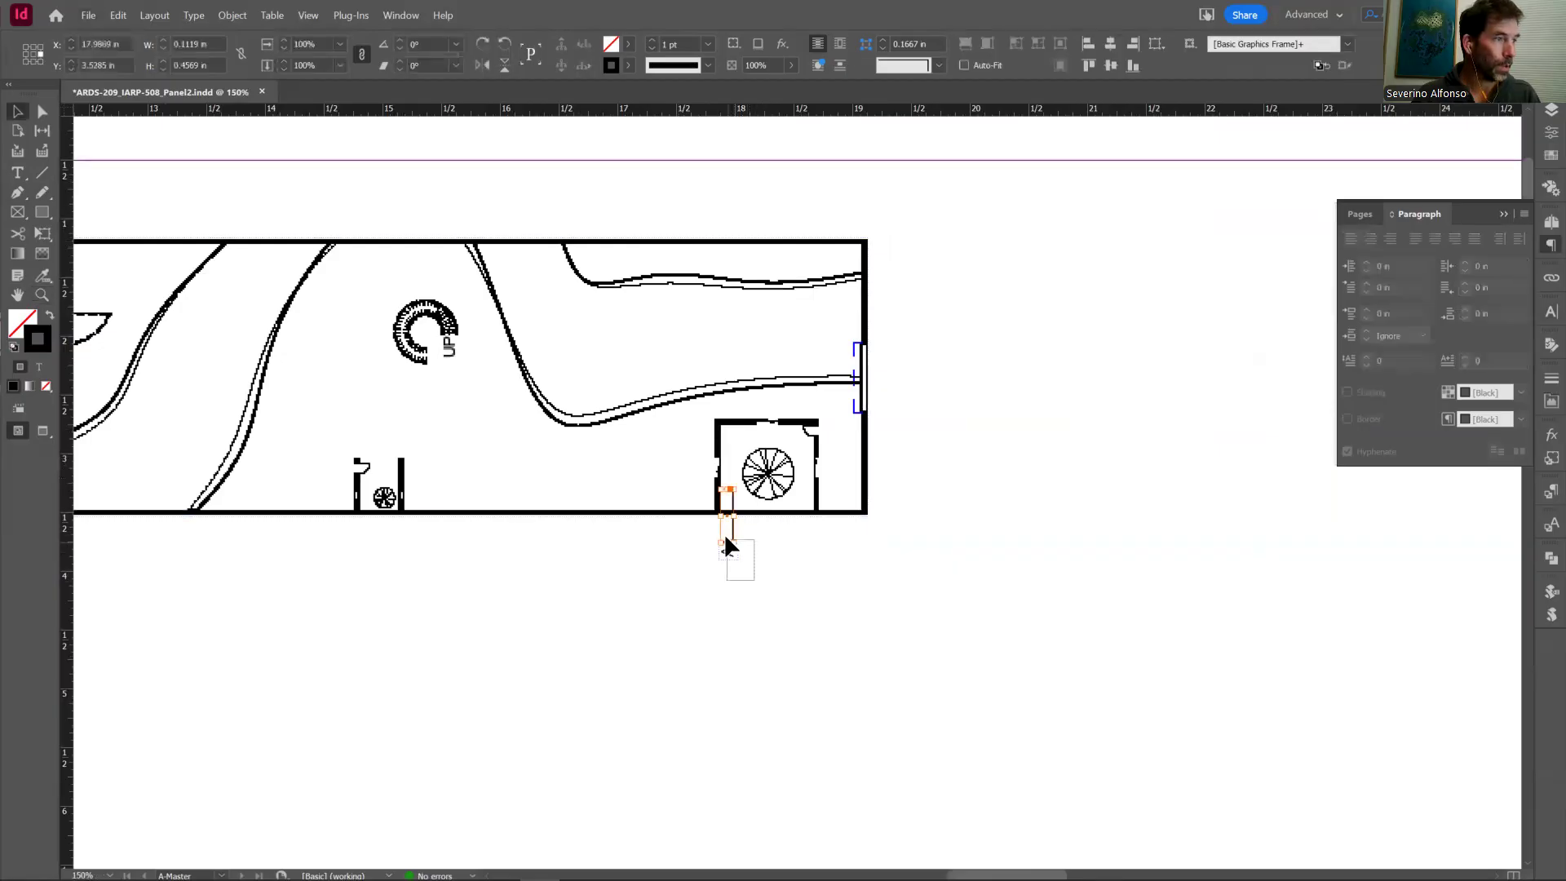
mouse_move(734, 531)
mouse_down()
mouse_move(946, 360)
mouse_move(968, 367)
mouse_move(964, 245)
mouse_move(947, 228)
mouse_move(839, 221)
mouse_move(938, 227)
mouse_up()
click(945, 352)
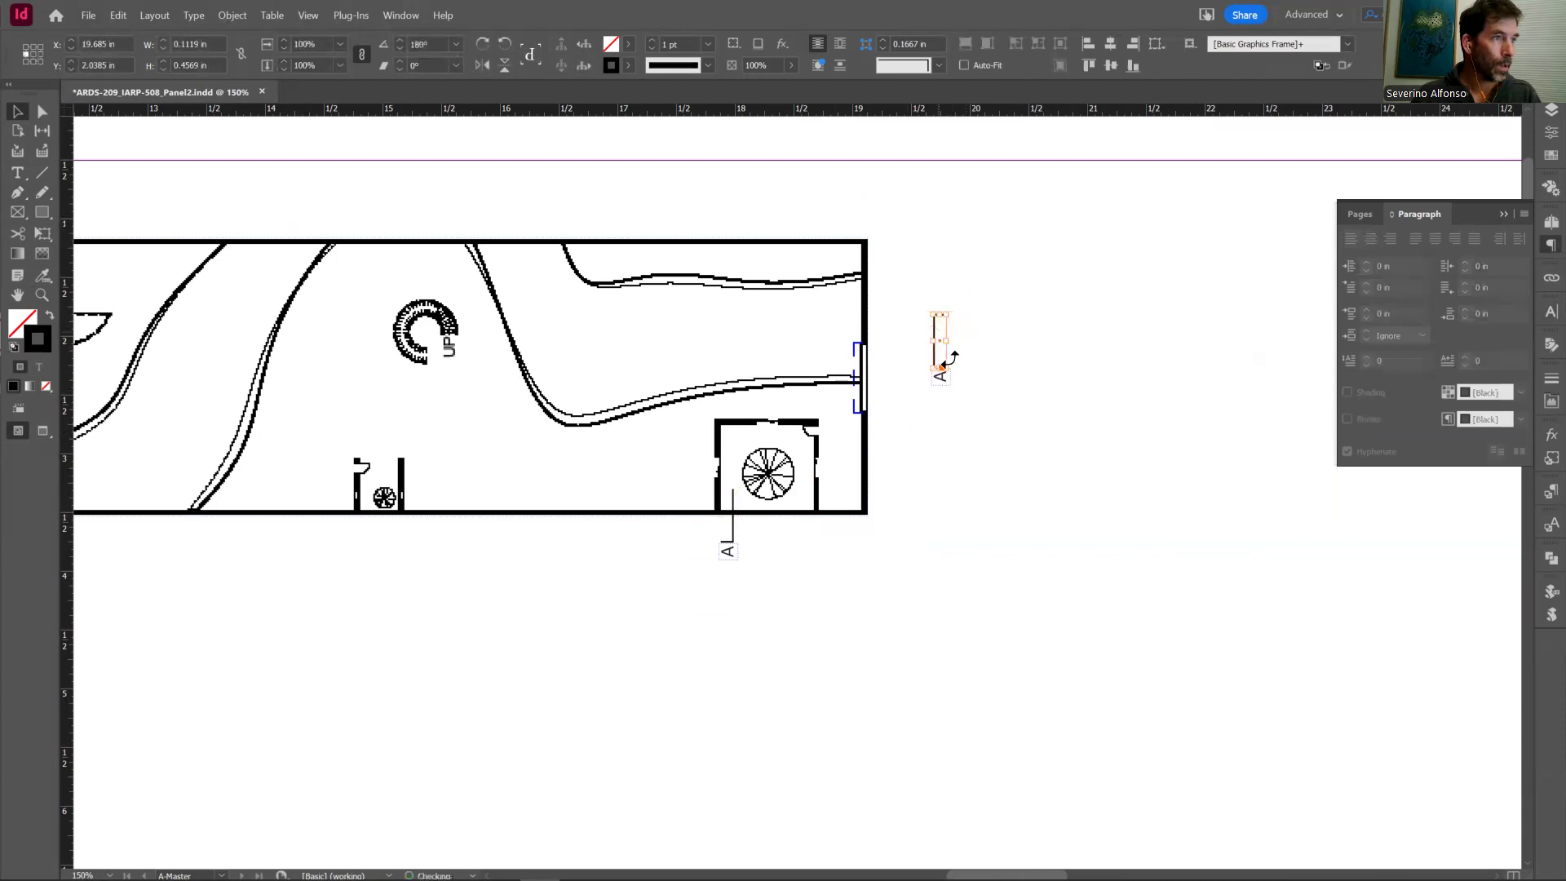
Step: Flip the copied section mark vertically
right_click(940, 331)
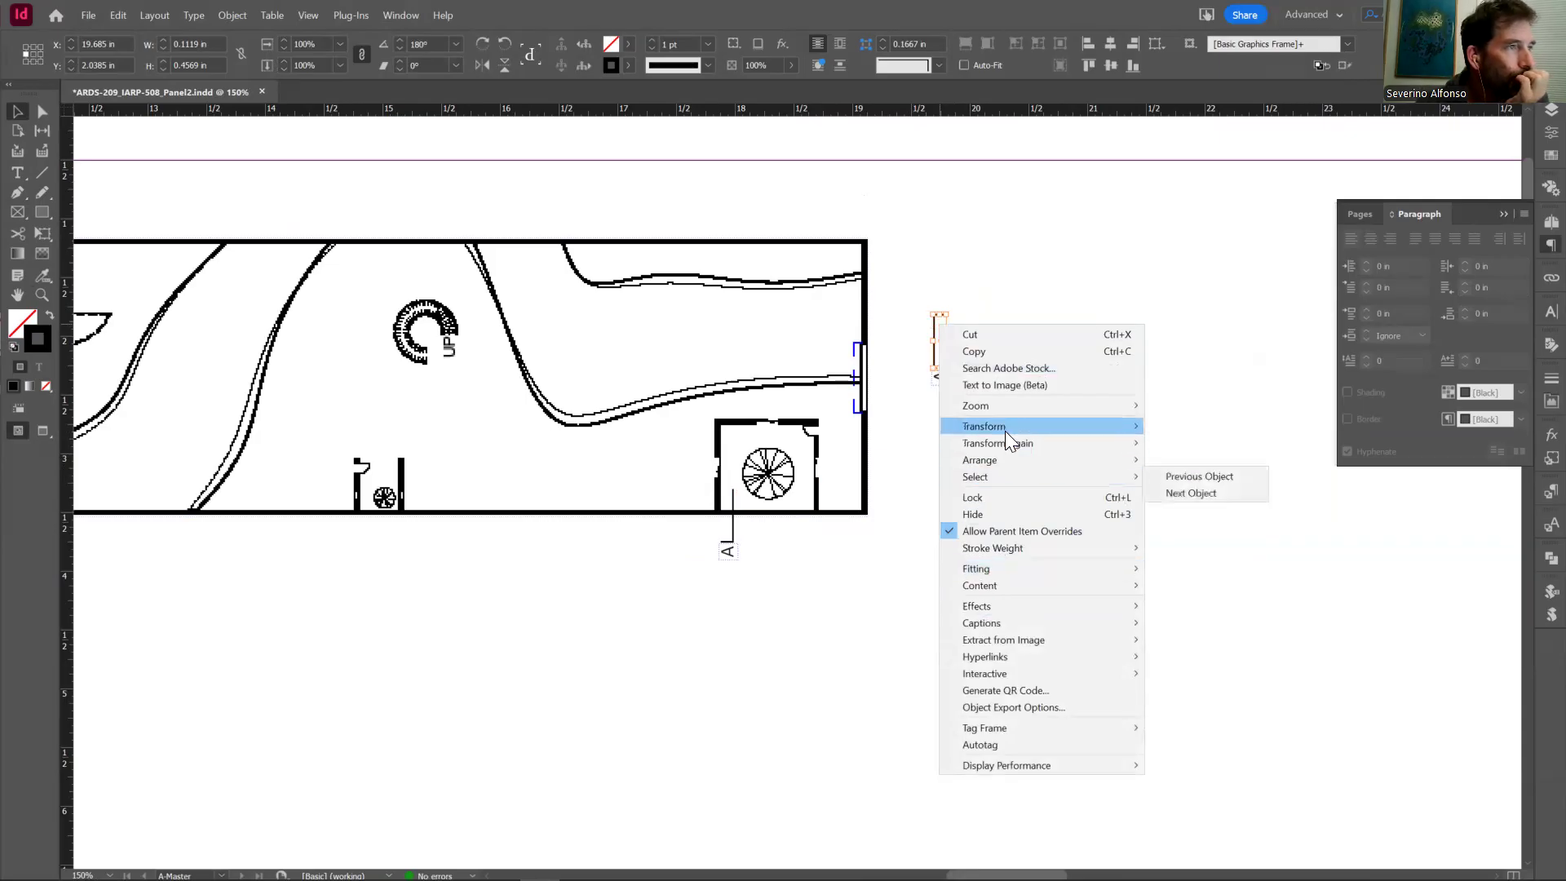
mouse_move(1005, 431)
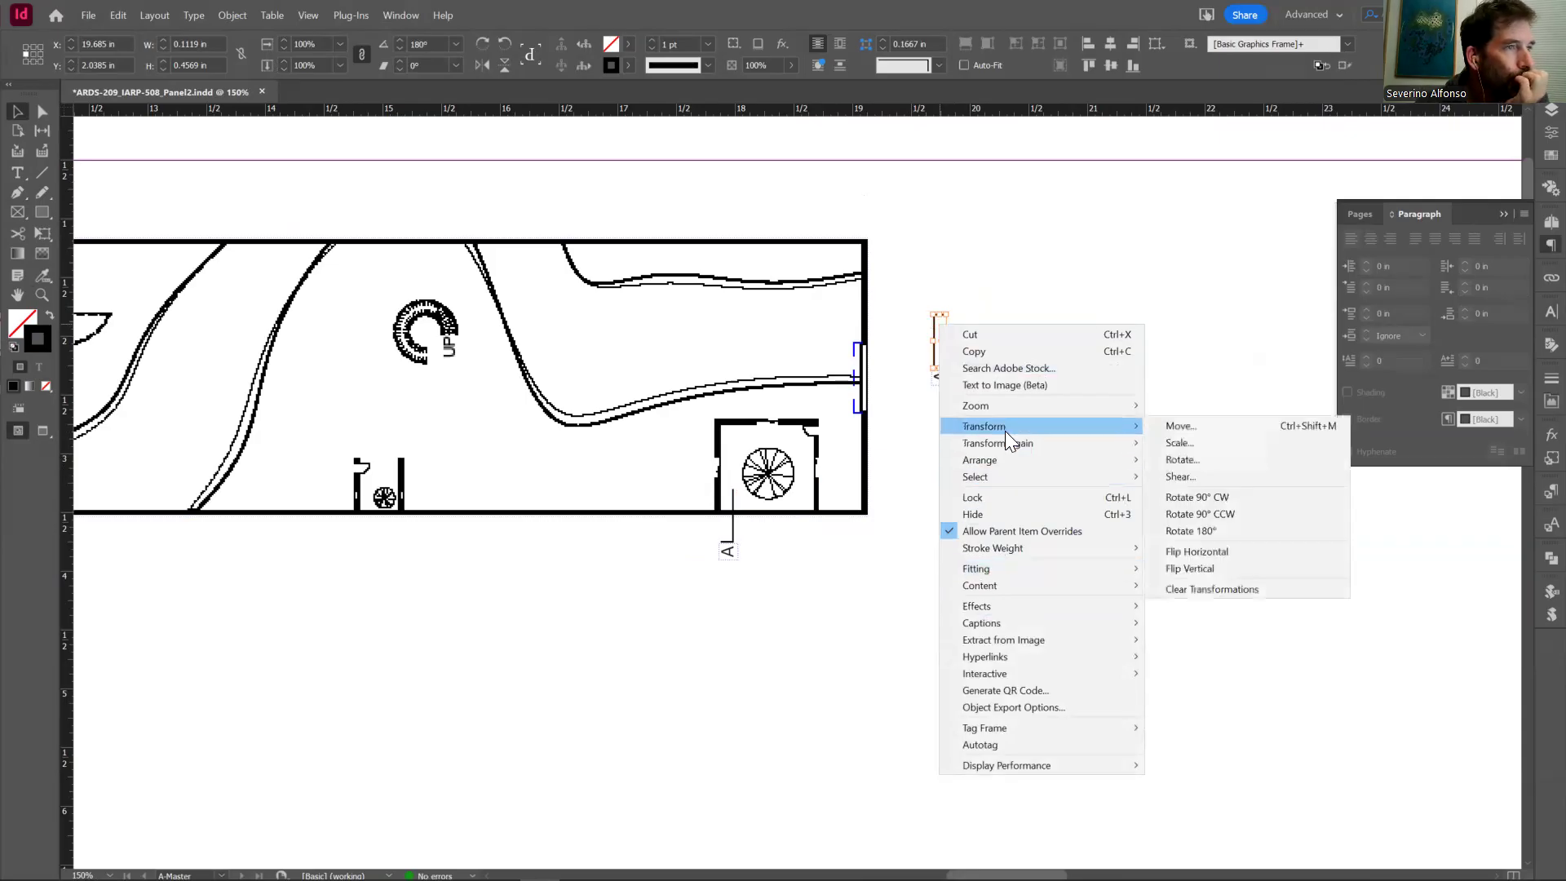
click(1208, 564)
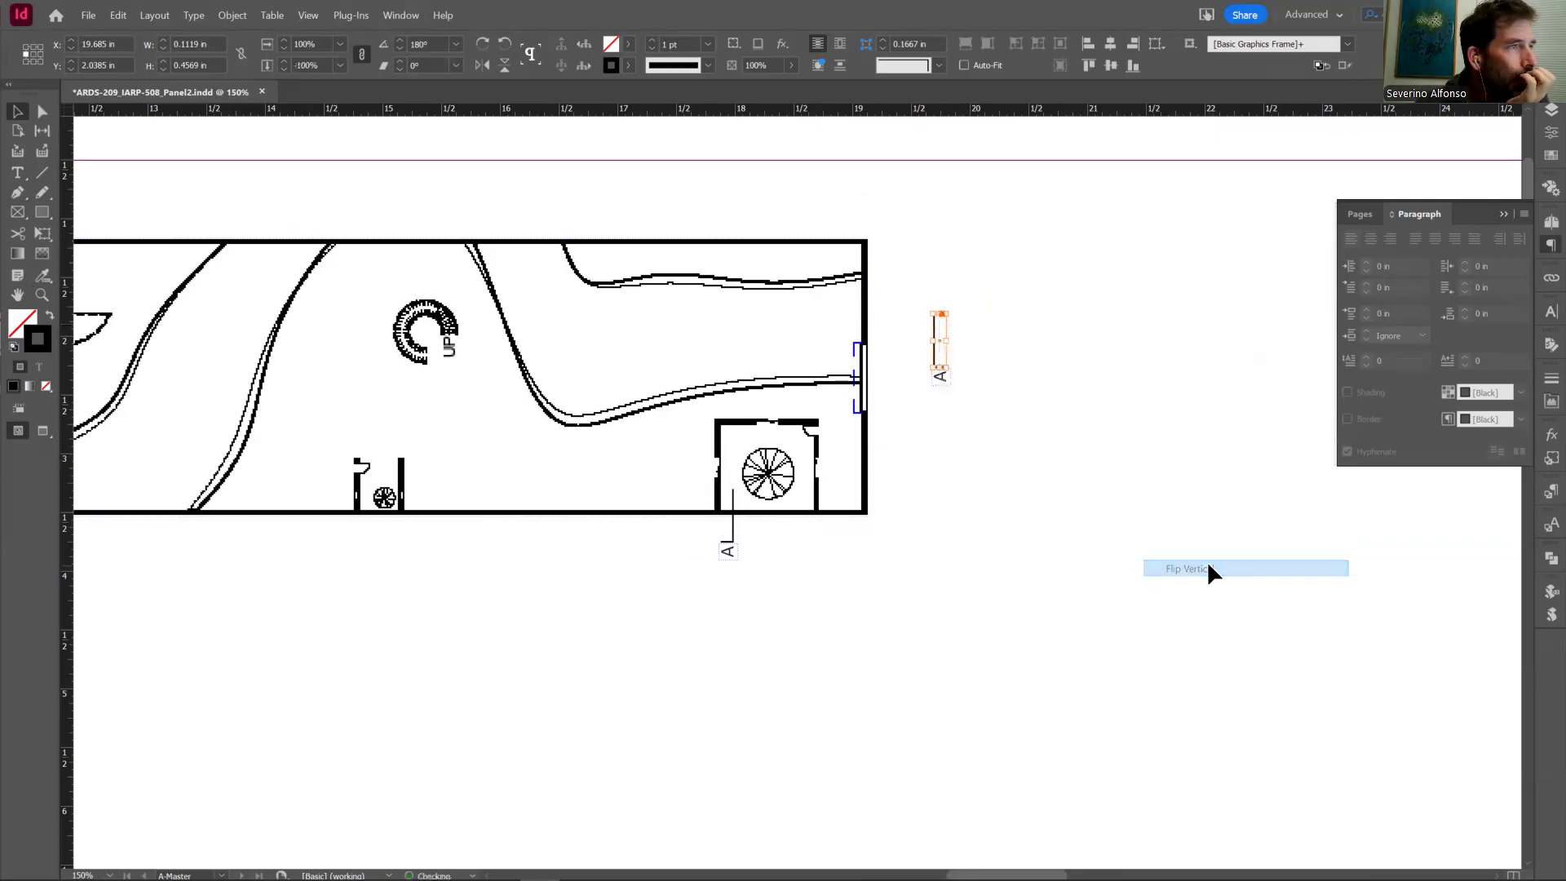
right_click(934, 349)
click(1040, 297)
key(ctrl+z)
click(1022, 364)
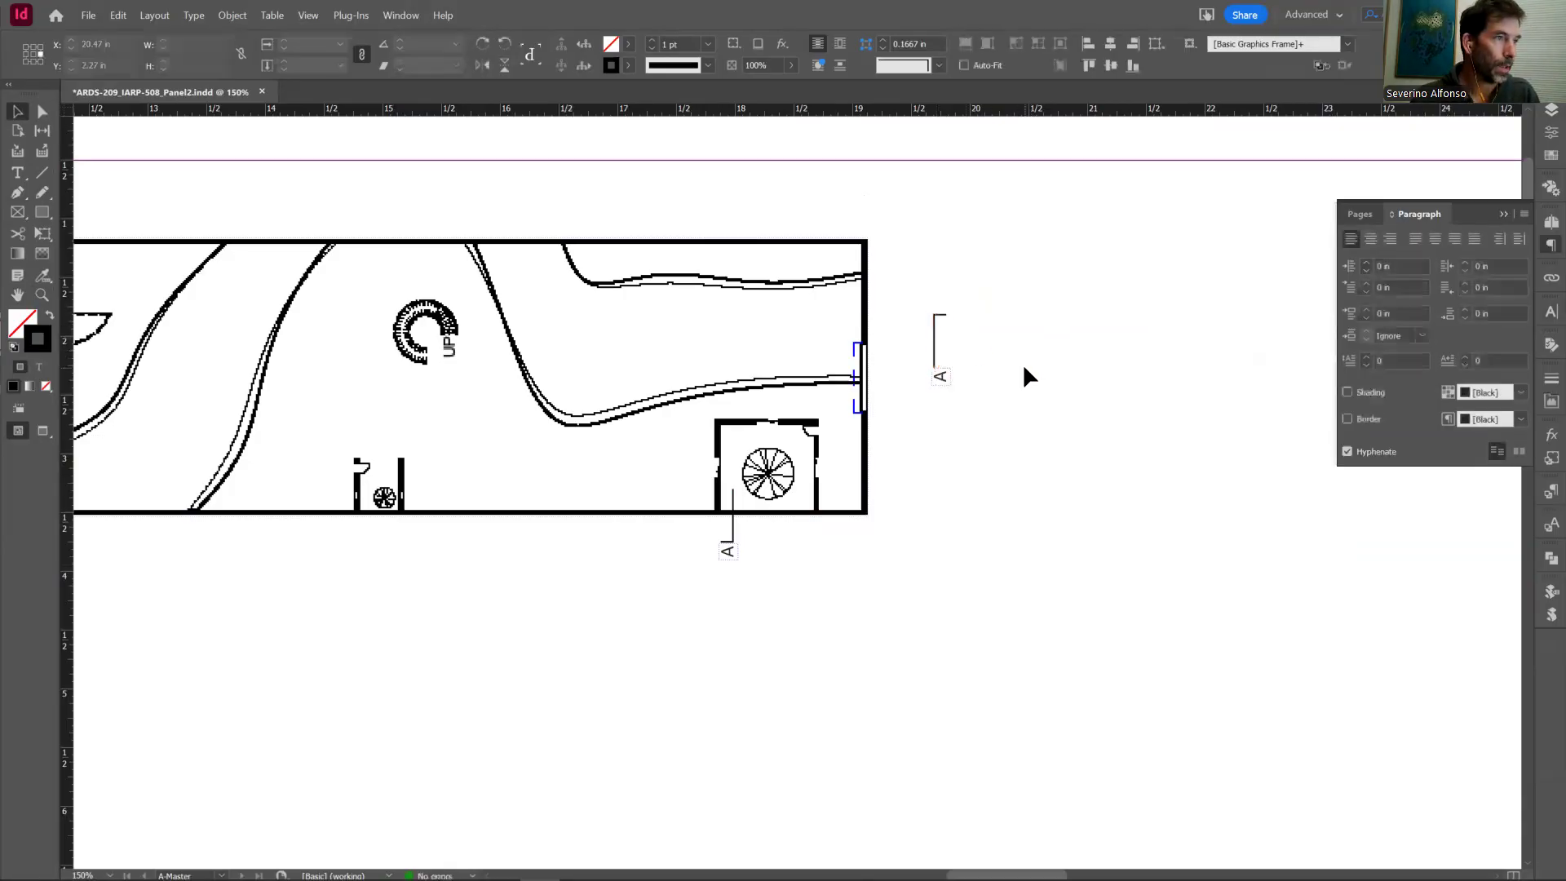
Step: Flip the copied section mark horizontally
right_click(933, 330)
mouse_move(1013, 430)
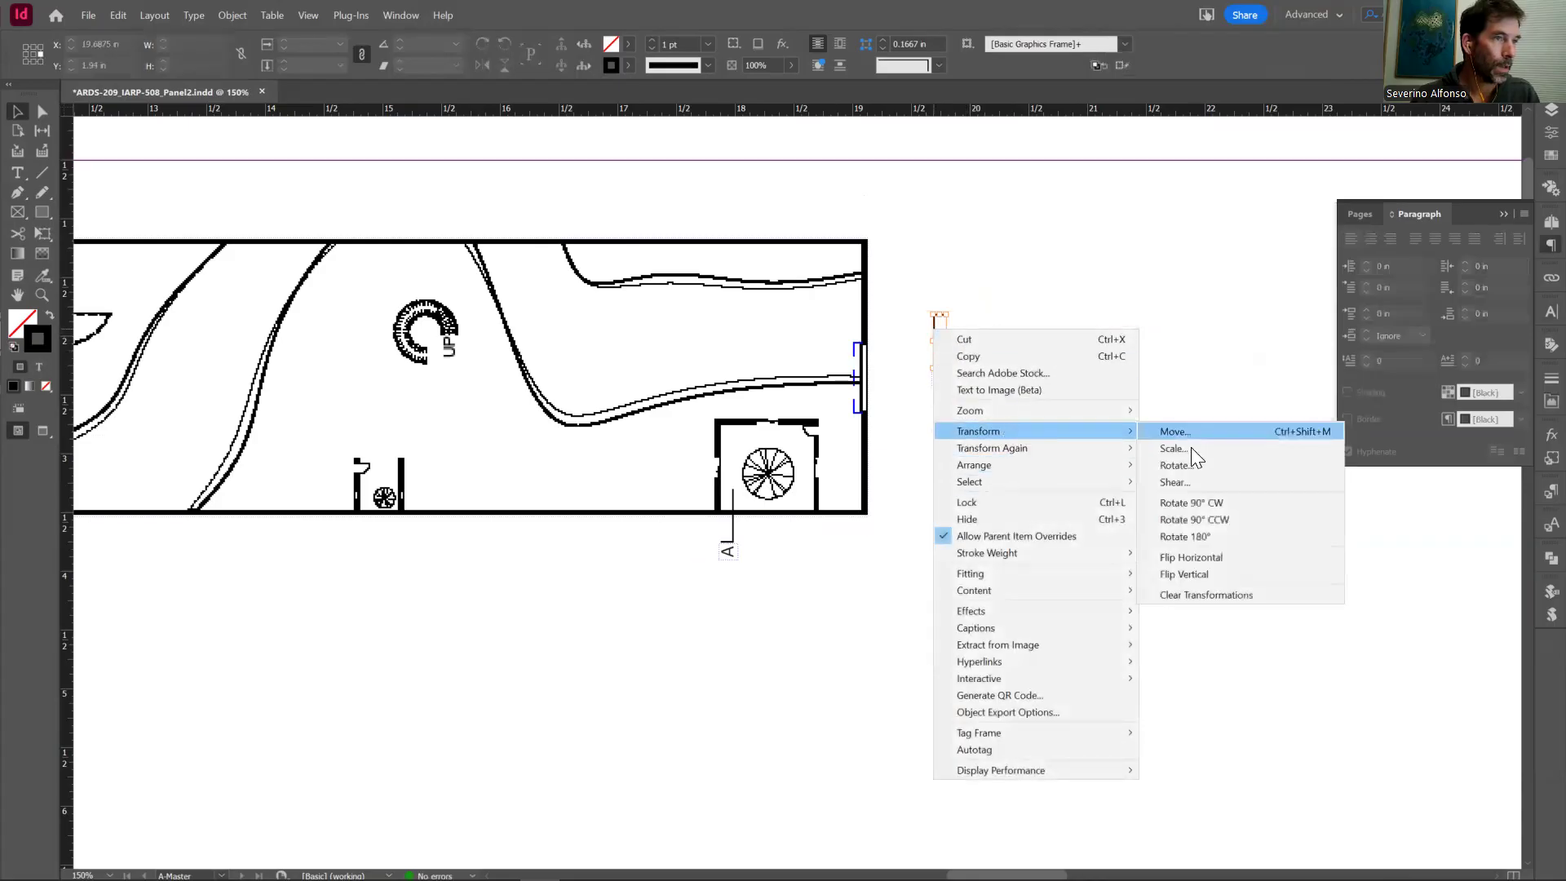
click(1194, 559)
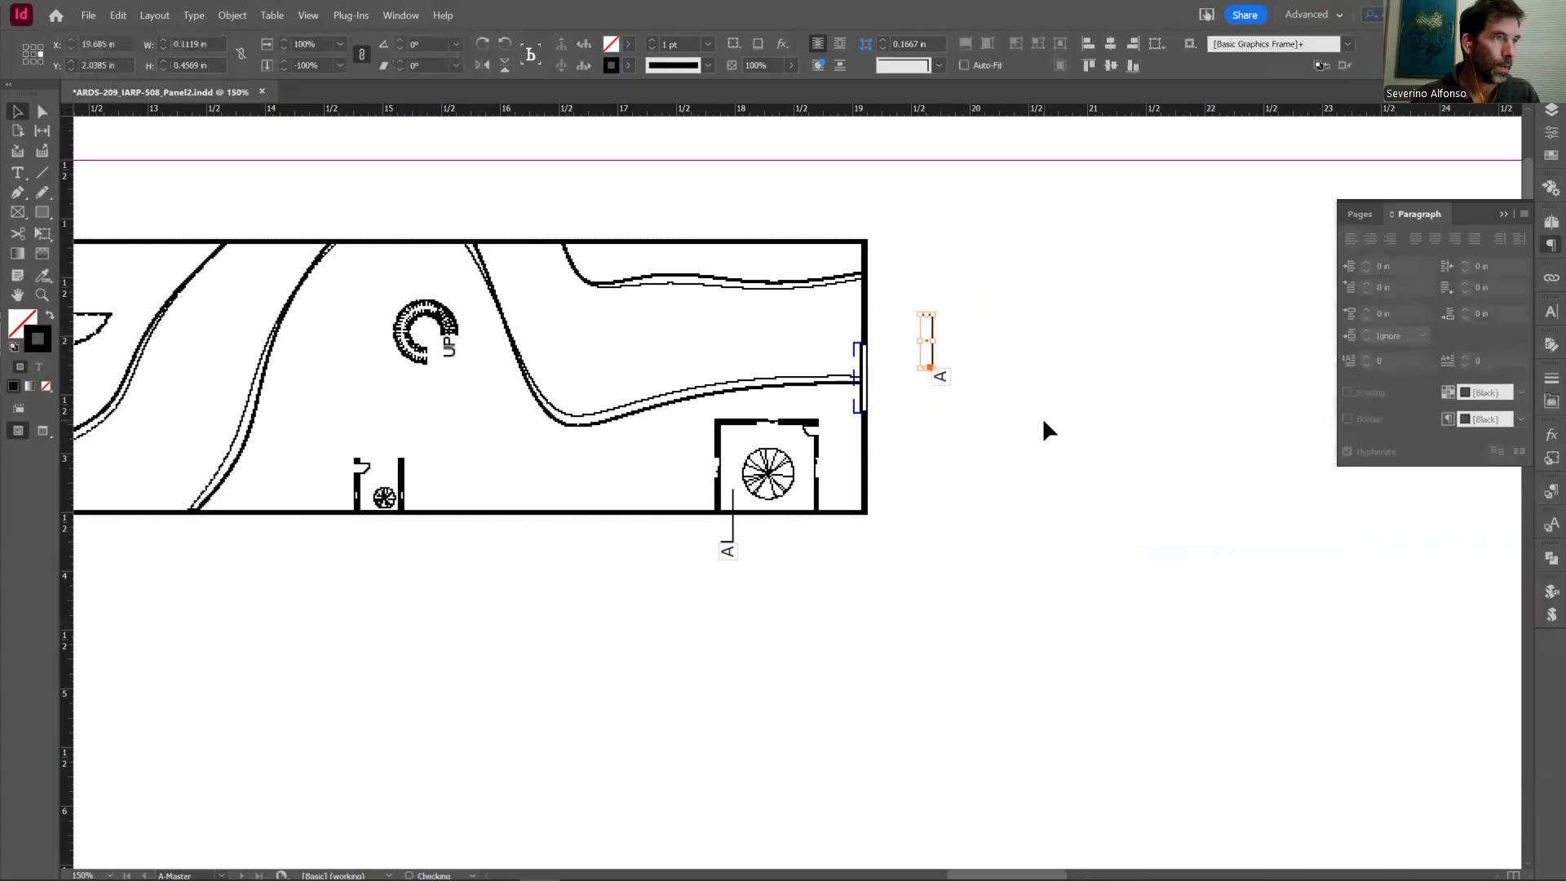
click(1042, 418)
Step: Place the copied section mark across the floor plan's upper edge near its right end, with its letter A centered just above it
scroll(923, 345, up, 3)
drag(942, 528, 744, 425)
key(ctrl+space)
drag(699, 335, 820, 445)
drag(704, 331, 700, 321)
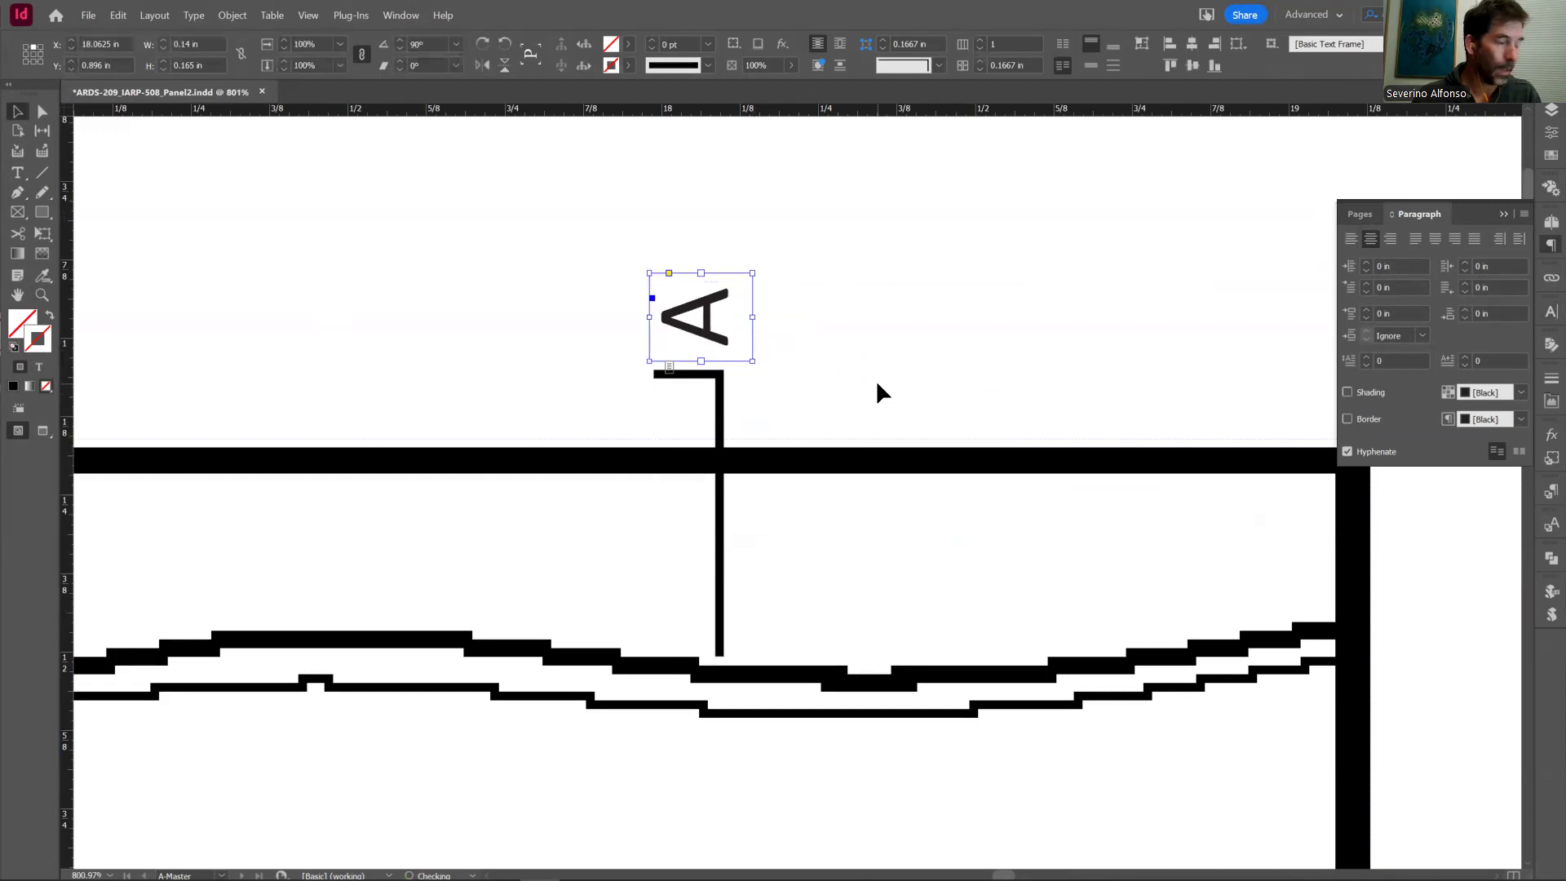
key(Left)
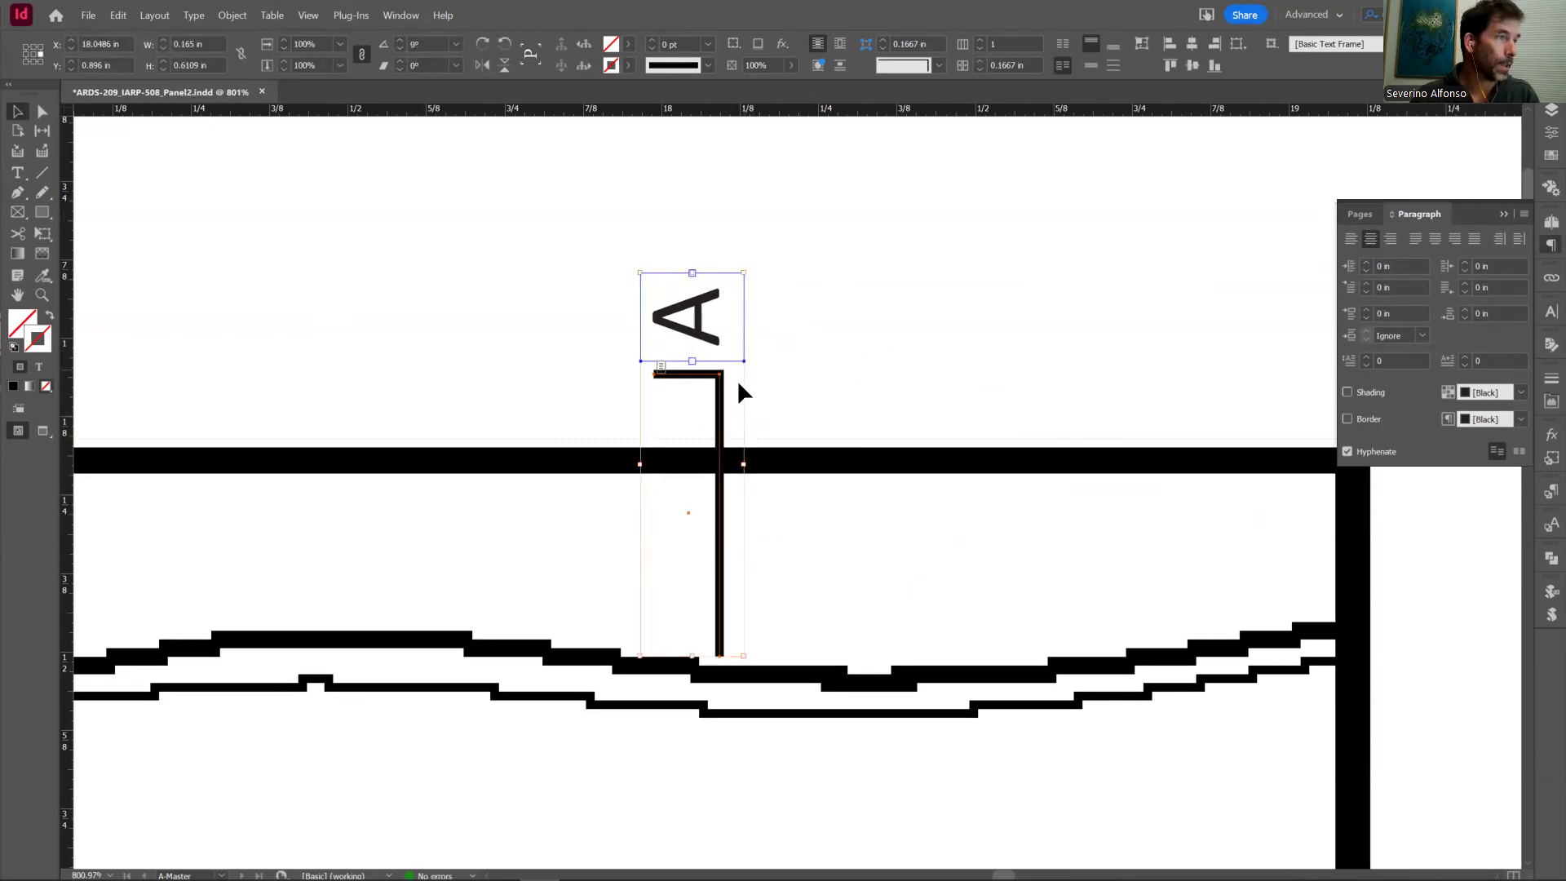
Step: Shift the upper section mark and its letter A up together, clear of the curved wall lines
shift+click(720, 405)
drag(720, 402, 720, 341)
click(927, 365)
Step: Add a text frame beneath the section drawing, aligned with its left edge, with the caption "Section A"
key(ctrl+alt+space)
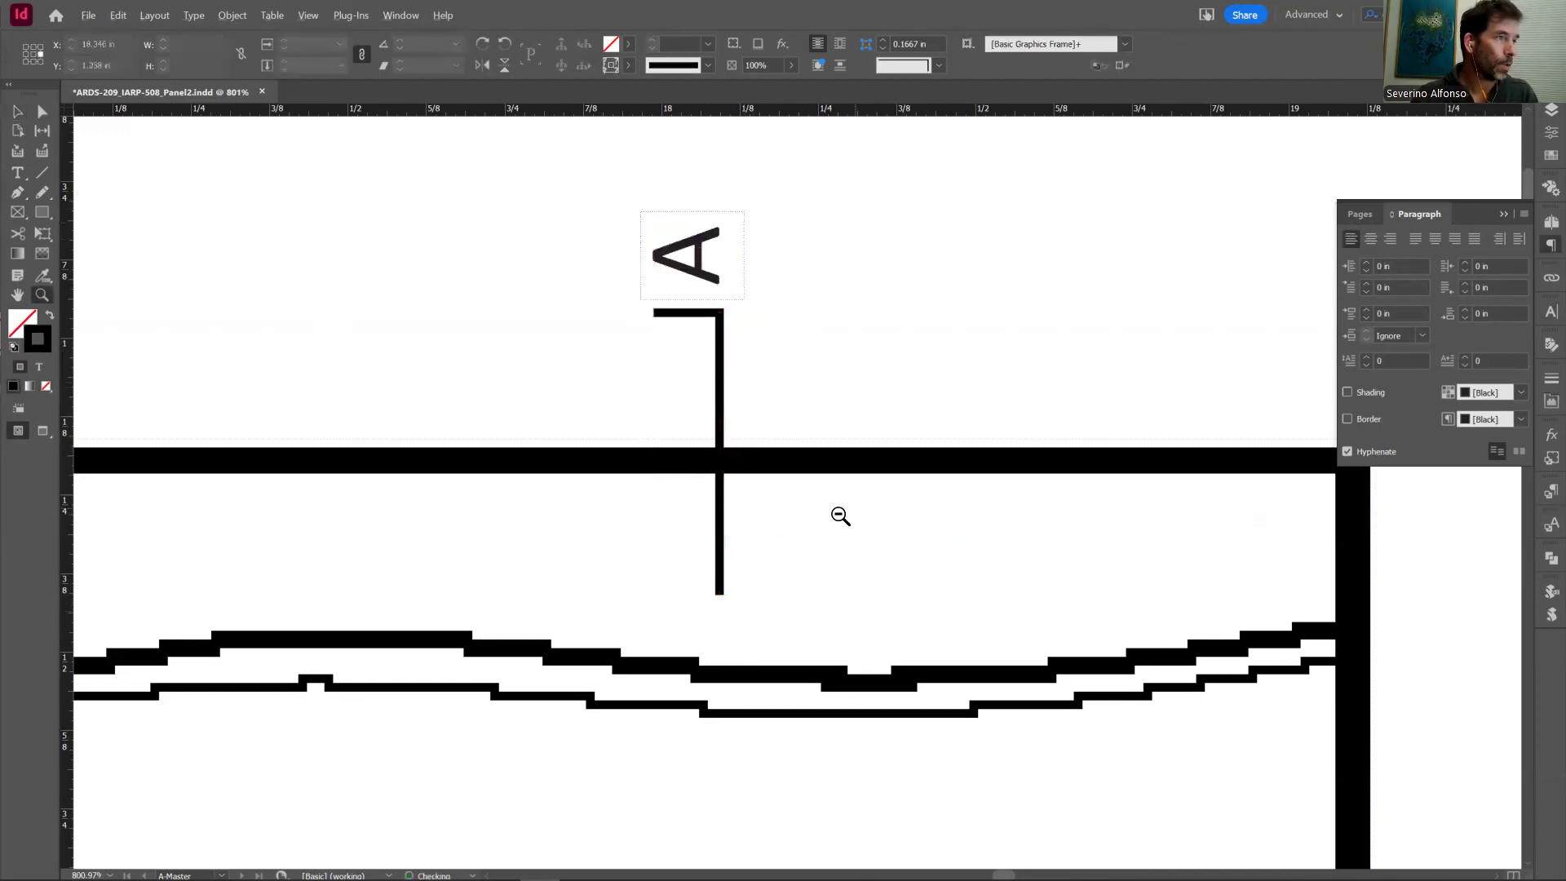
ctrl+alt+click(835, 514)
ctrl+alt+click(835, 515)
alt+click(835, 514)
alt+click(835, 515)
alt+click(740, 503)
alt+click(740, 502)
alt+click(741, 502)
alt+click(739, 514)
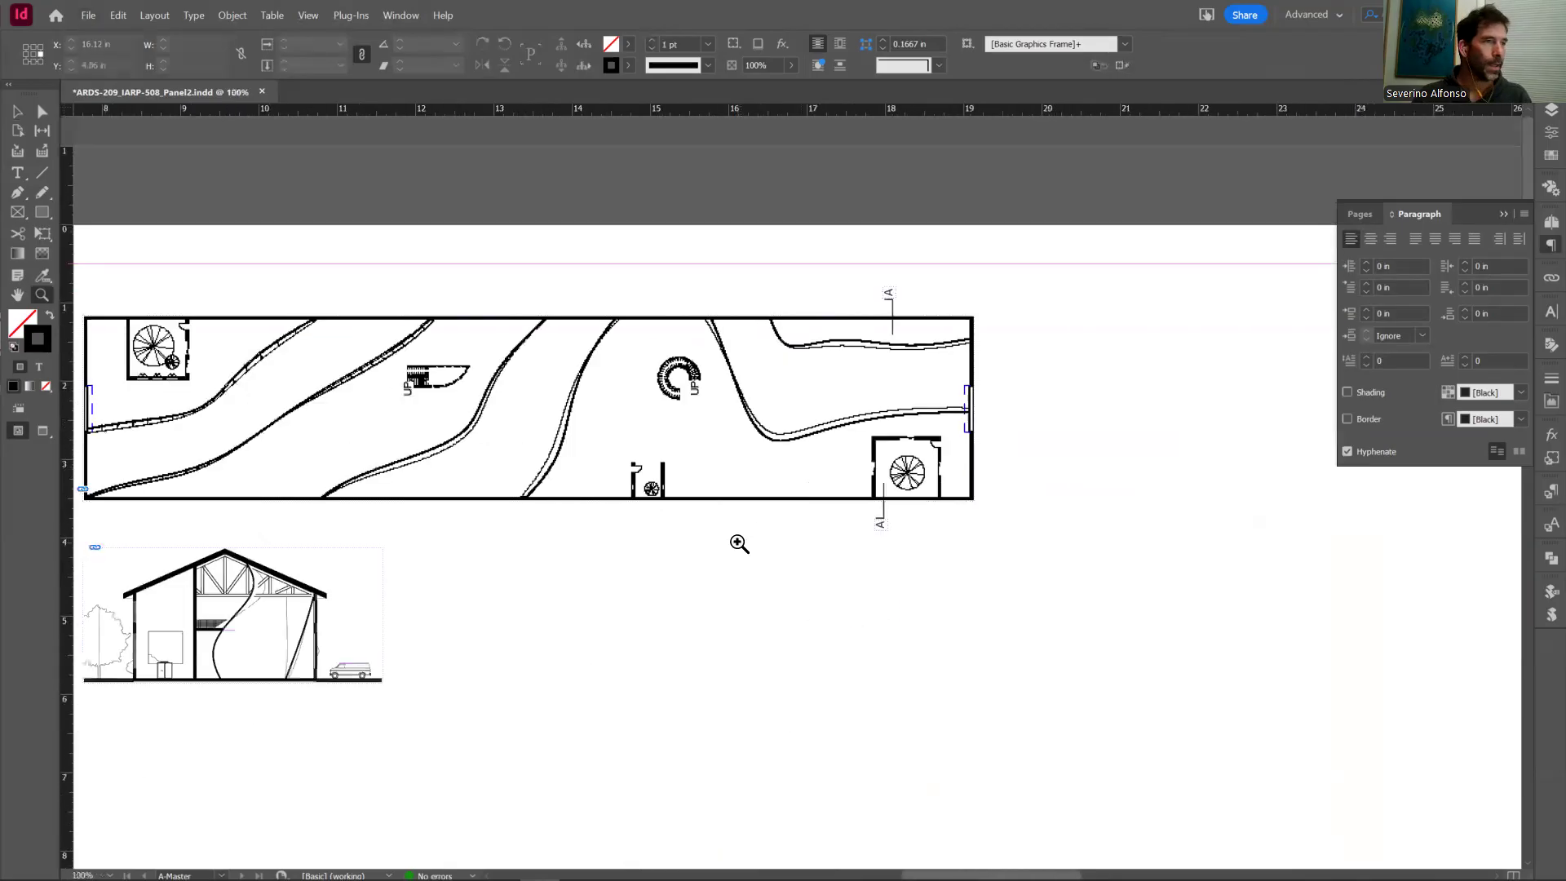
alt+click(736, 540)
key(t)
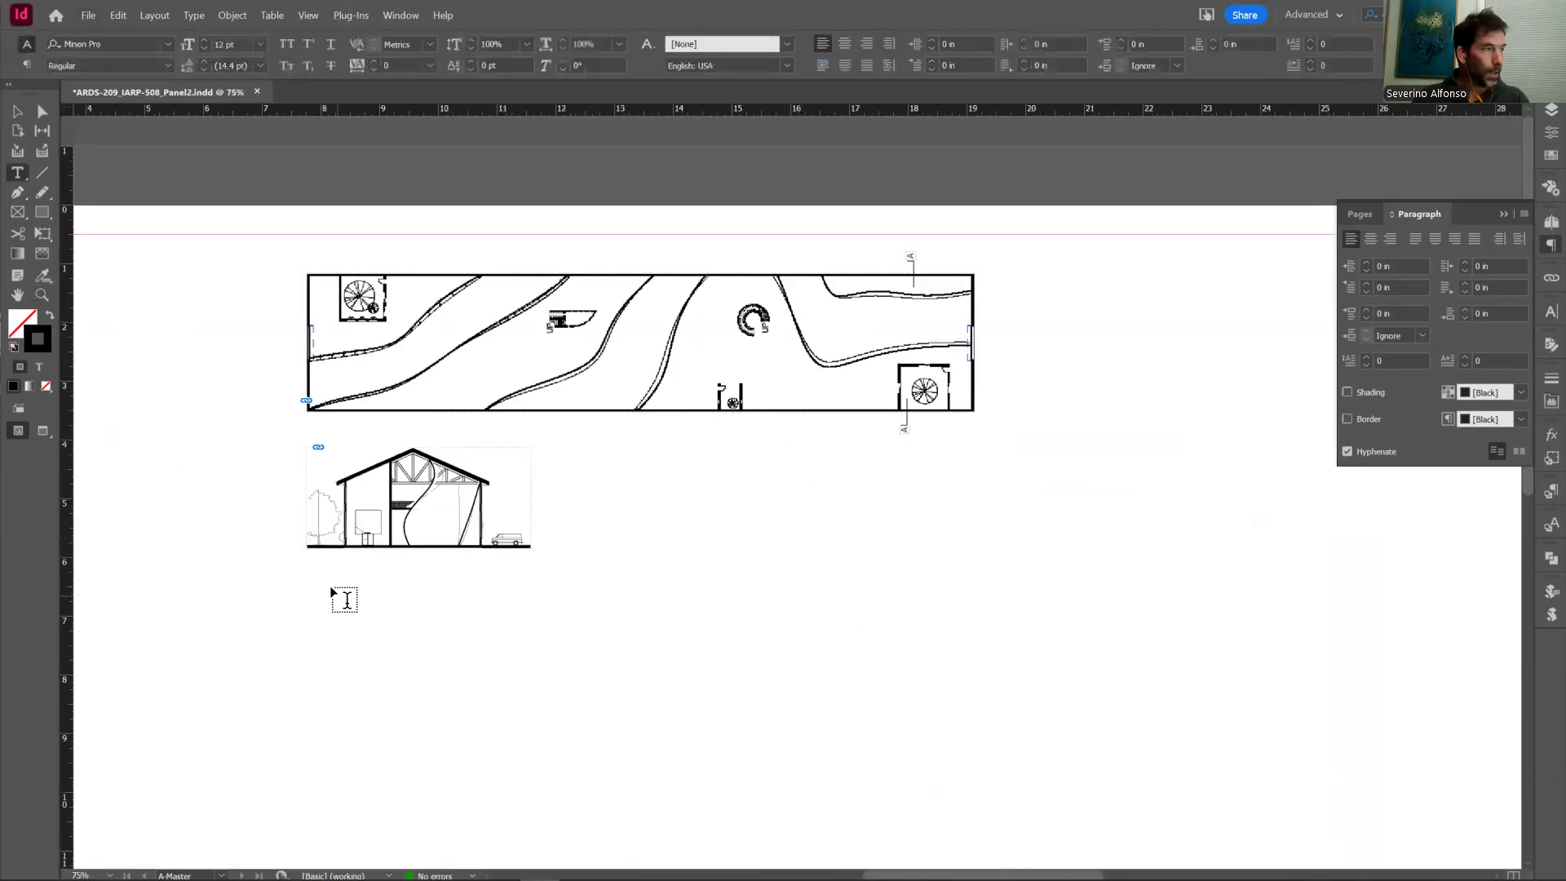
mouse_move(307, 554)
mouse_down()
mouse_move(402, 592)
mouse_move(470, 596)
mouse_up()
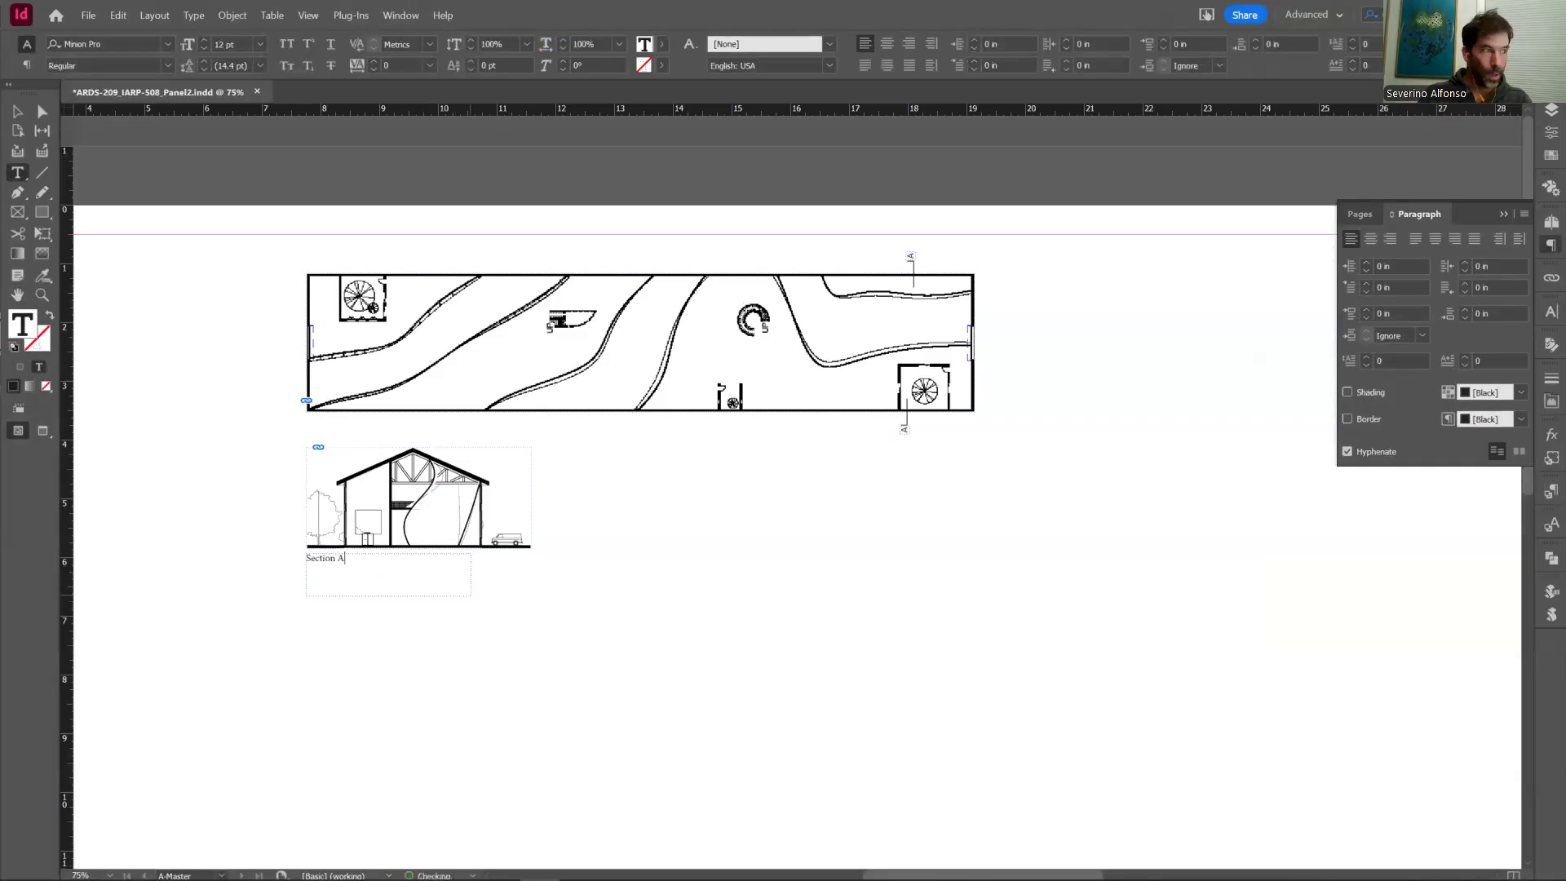
Step: Set the font of the whole "Section A" caption to Calibri
key(ctrl+a)
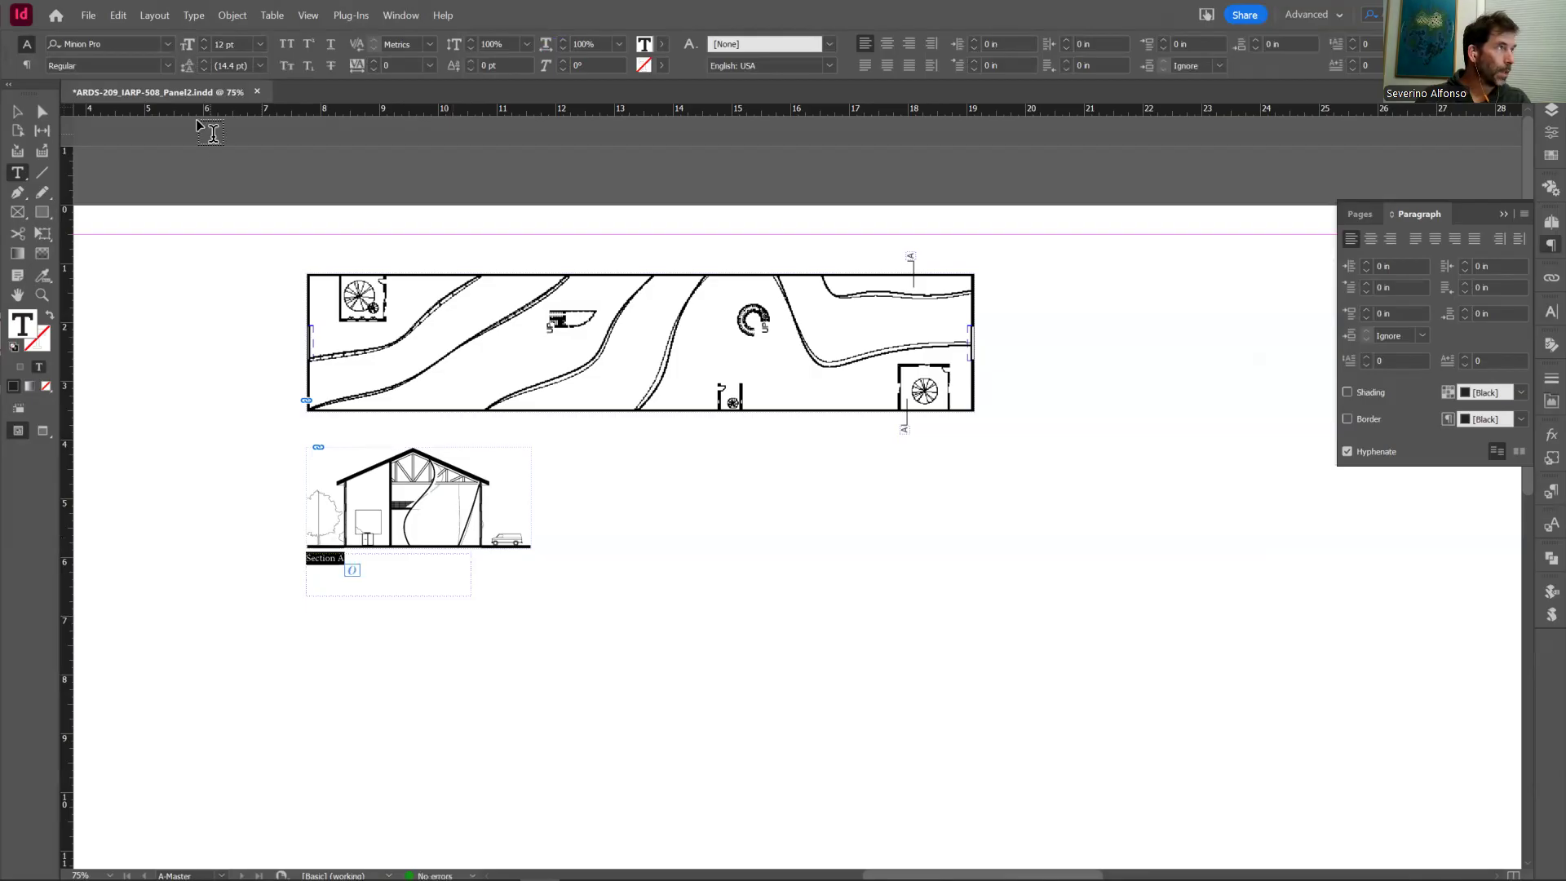
click(165, 42)
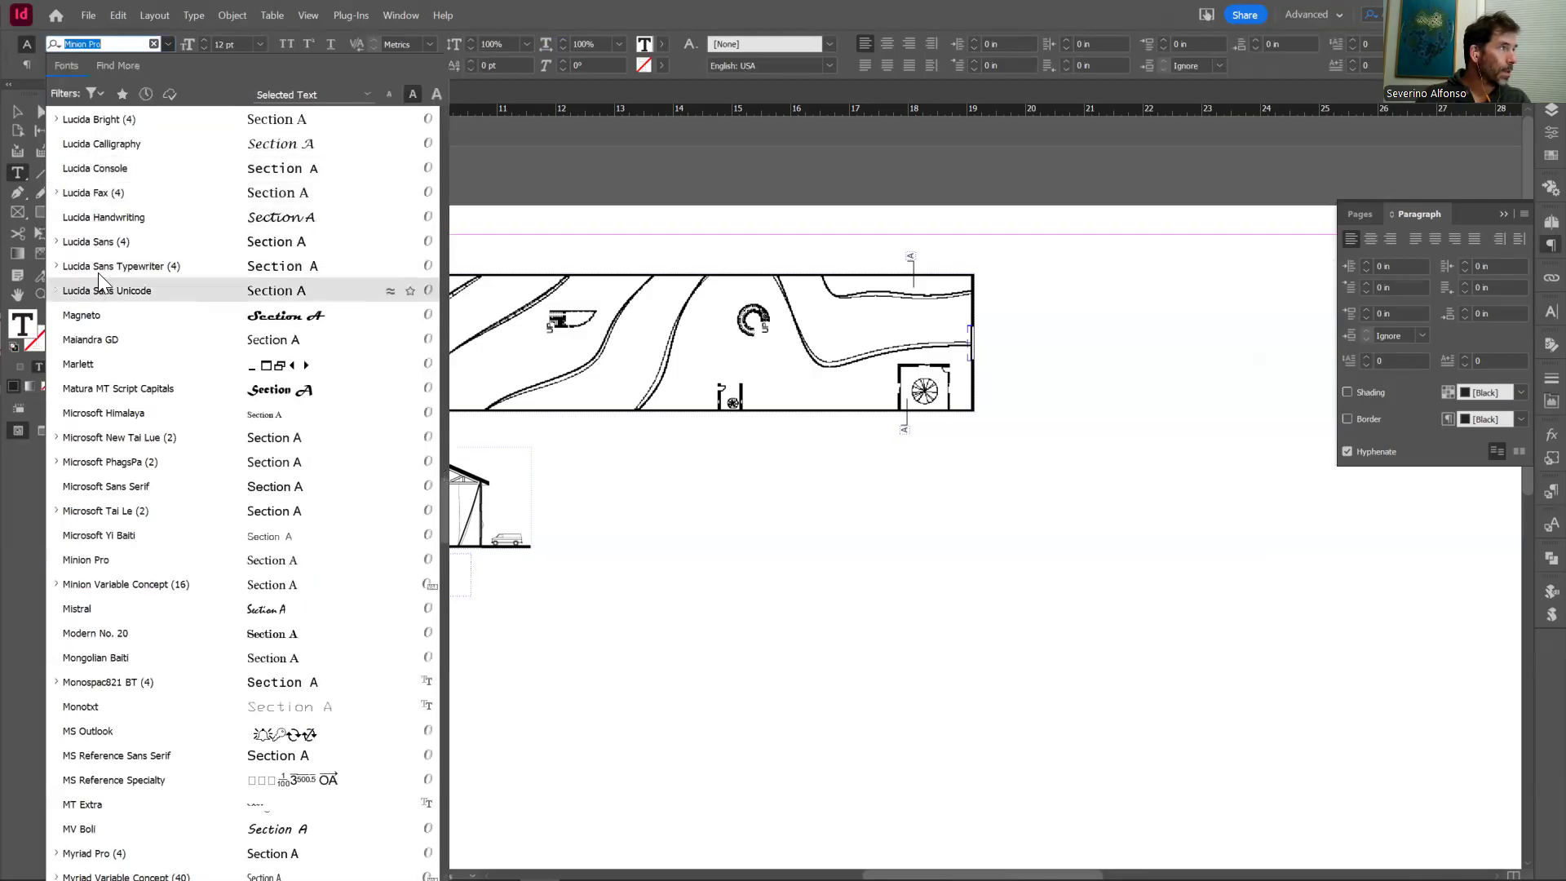
scroll(123, 327, up, 5)
drag(443, 501, 448, 109)
click(93, 120)
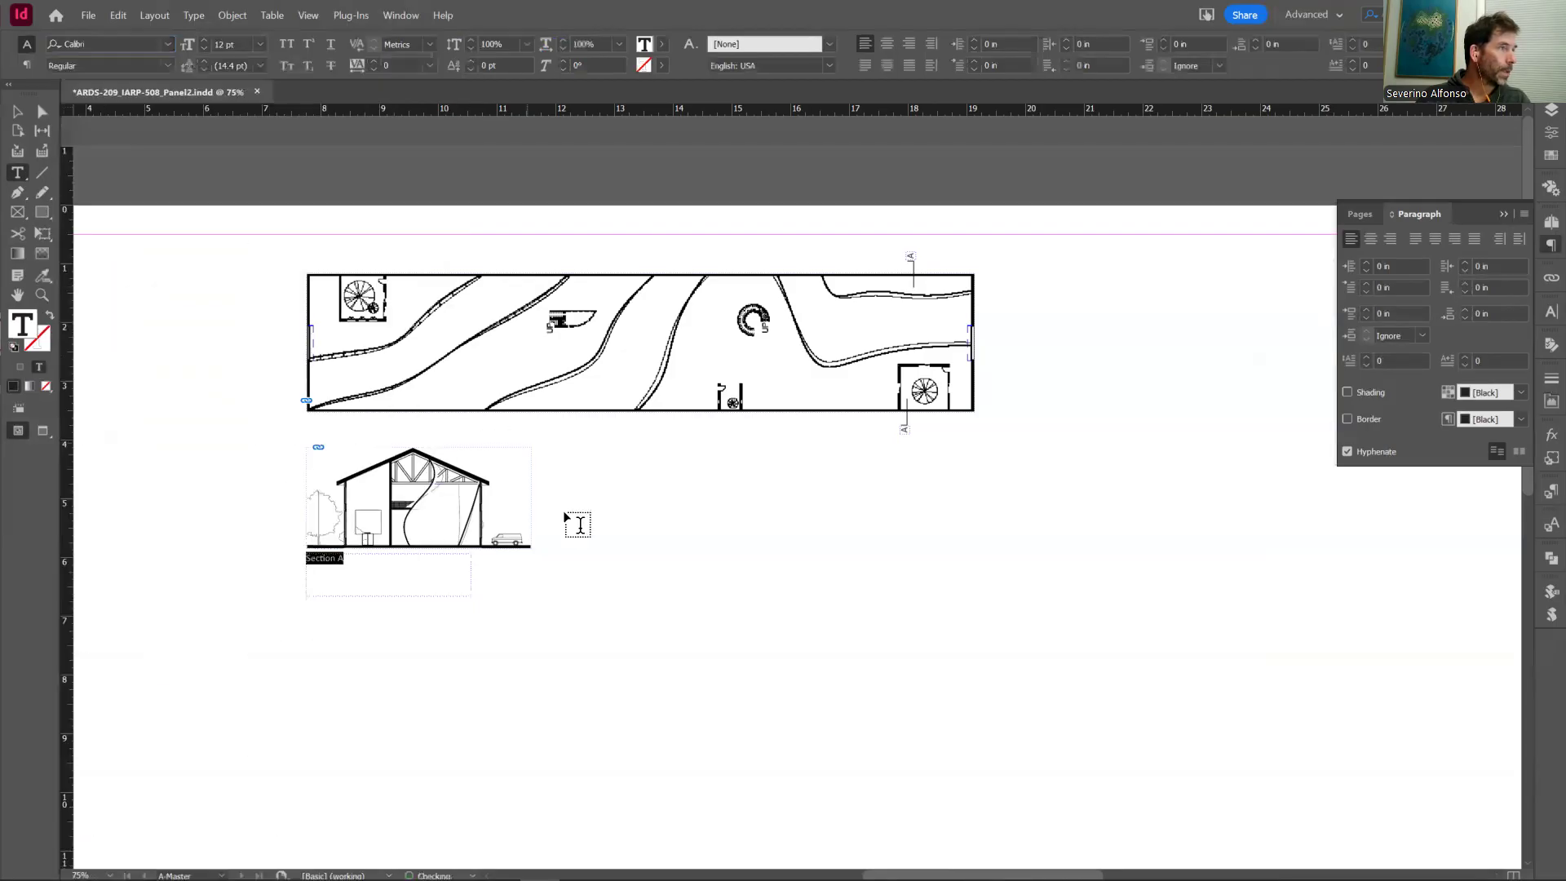
Step: Append the note "Scale 1/32" =1'" to the caption and make only the words "Section A" bold
click(429, 661)
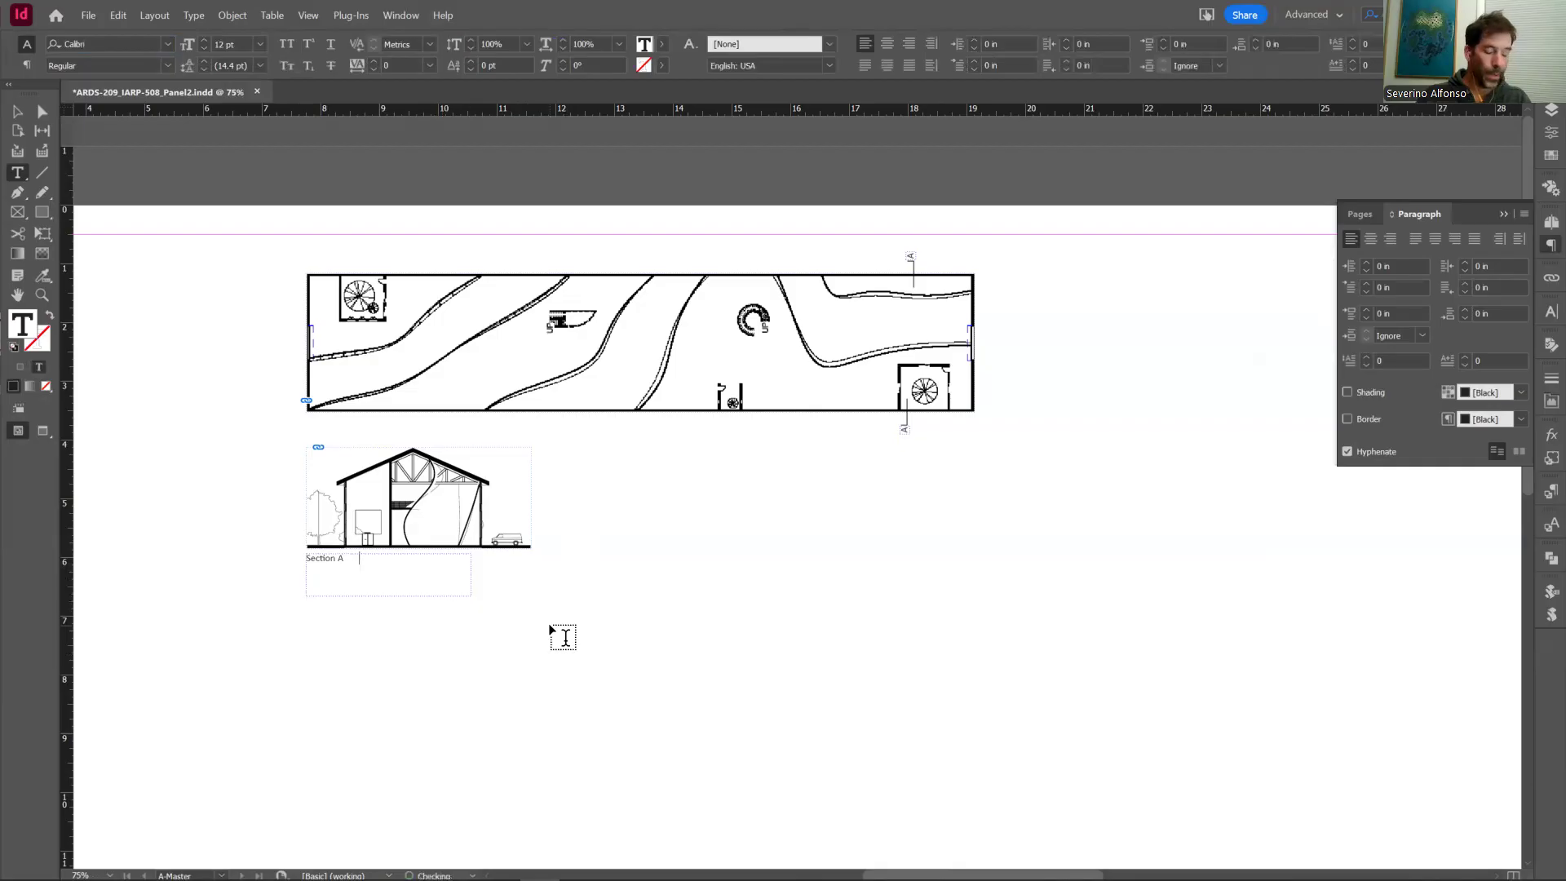
text(Scale 1/32" =1')
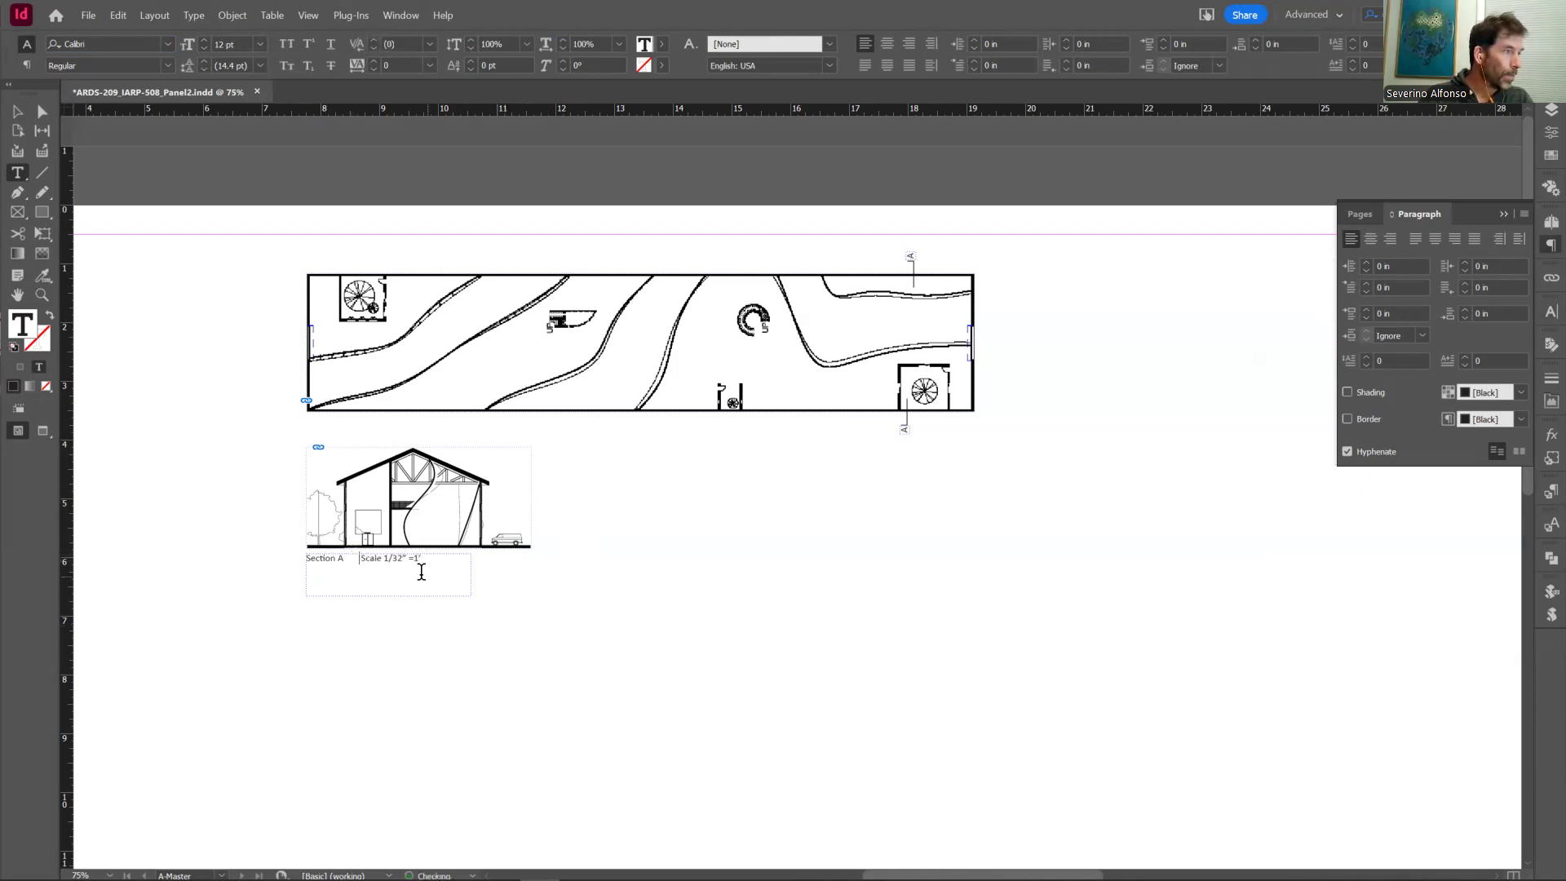
drag(344, 558, 306, 558)
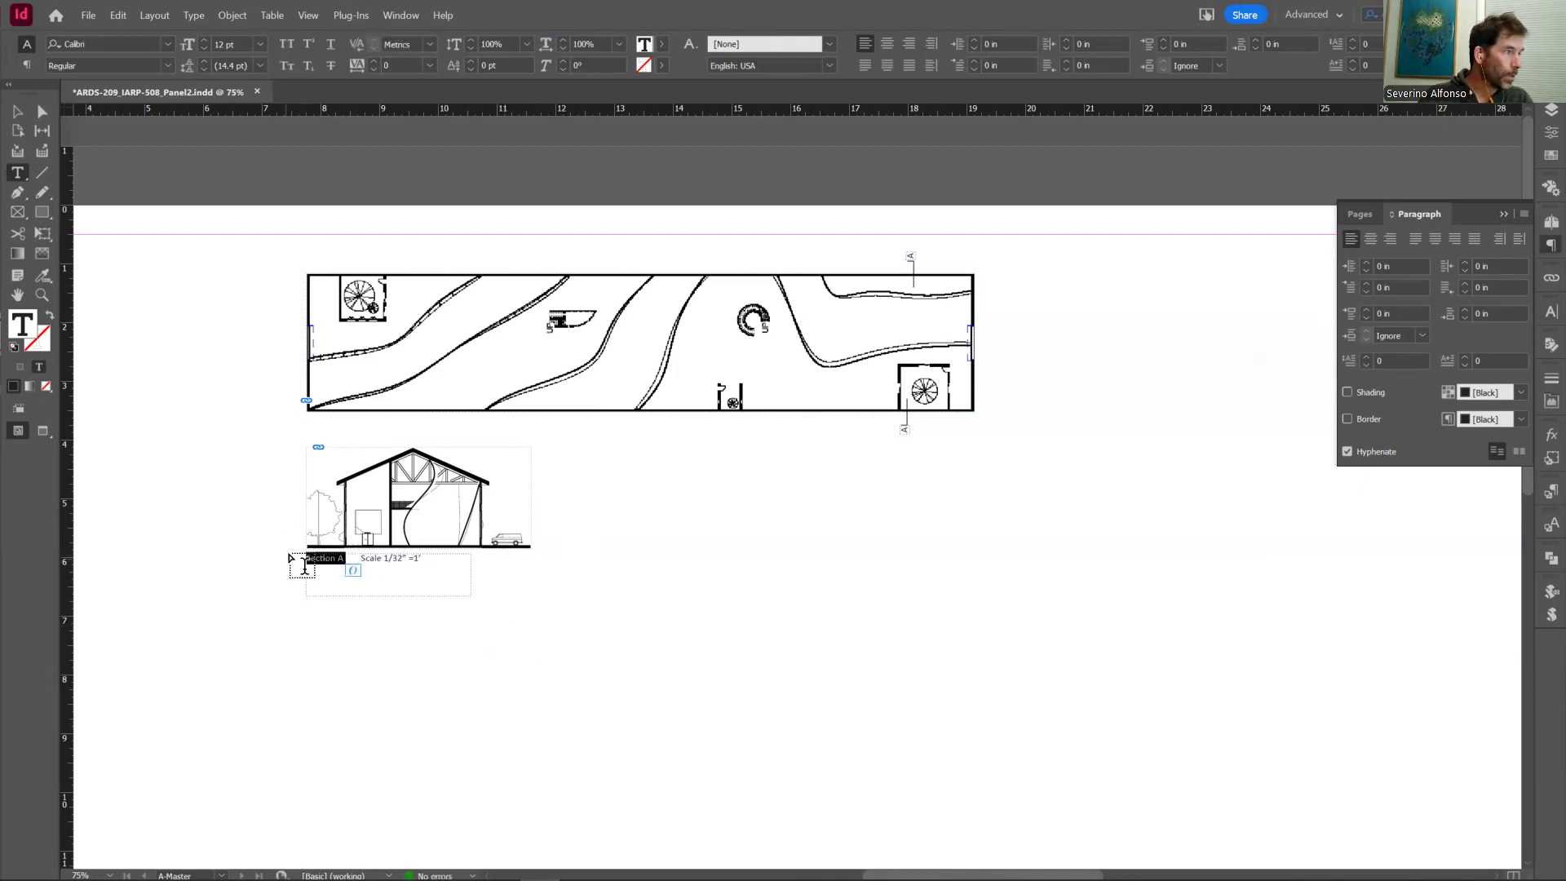
click(163, 64)
click(86, 152)
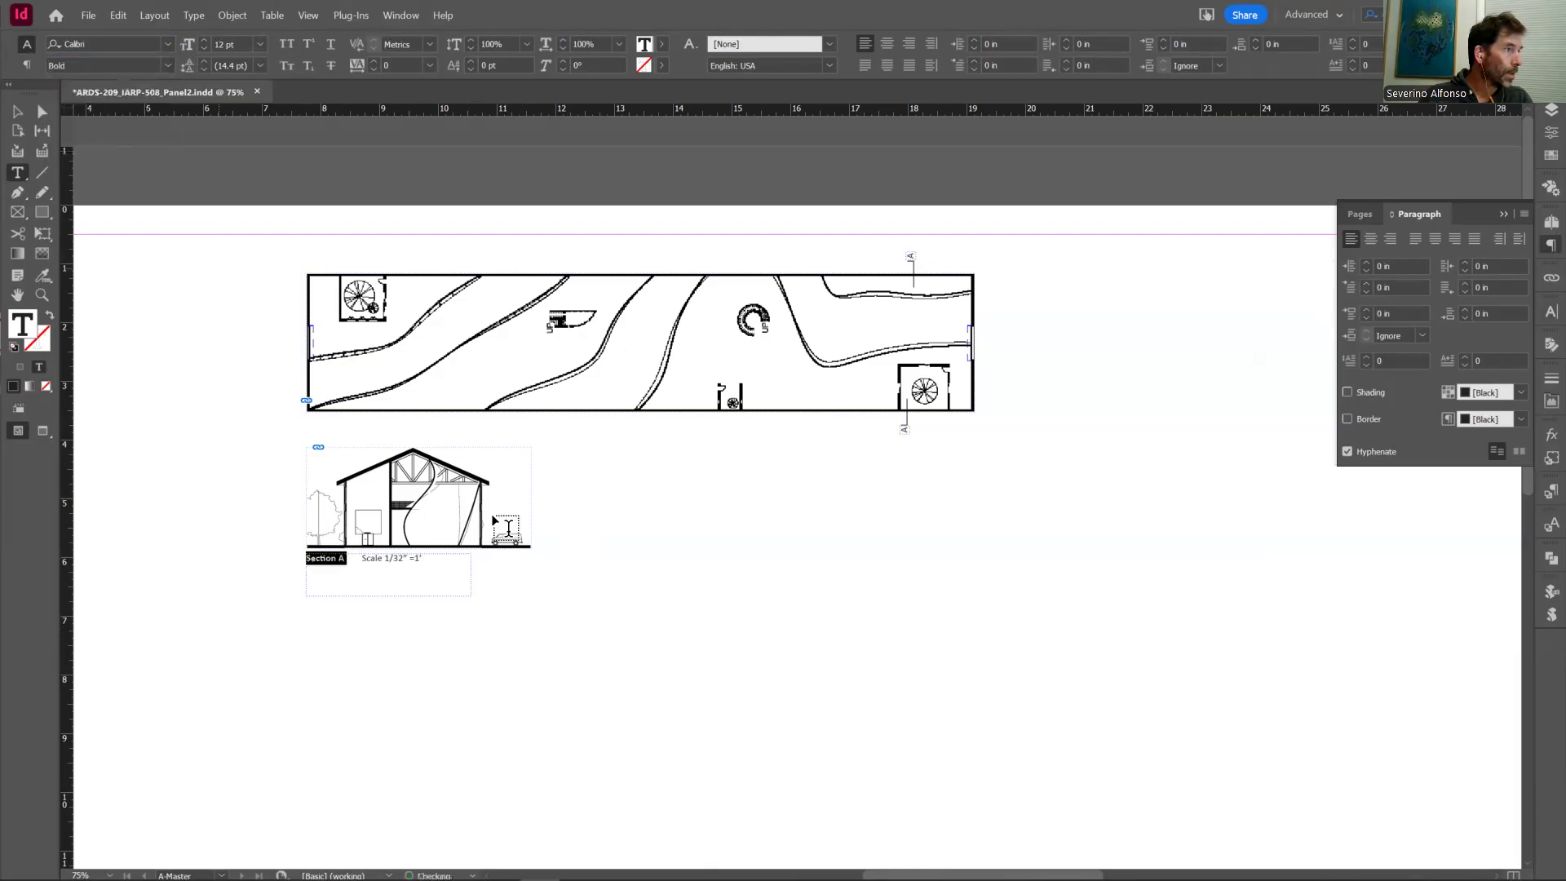
click(644, 689)
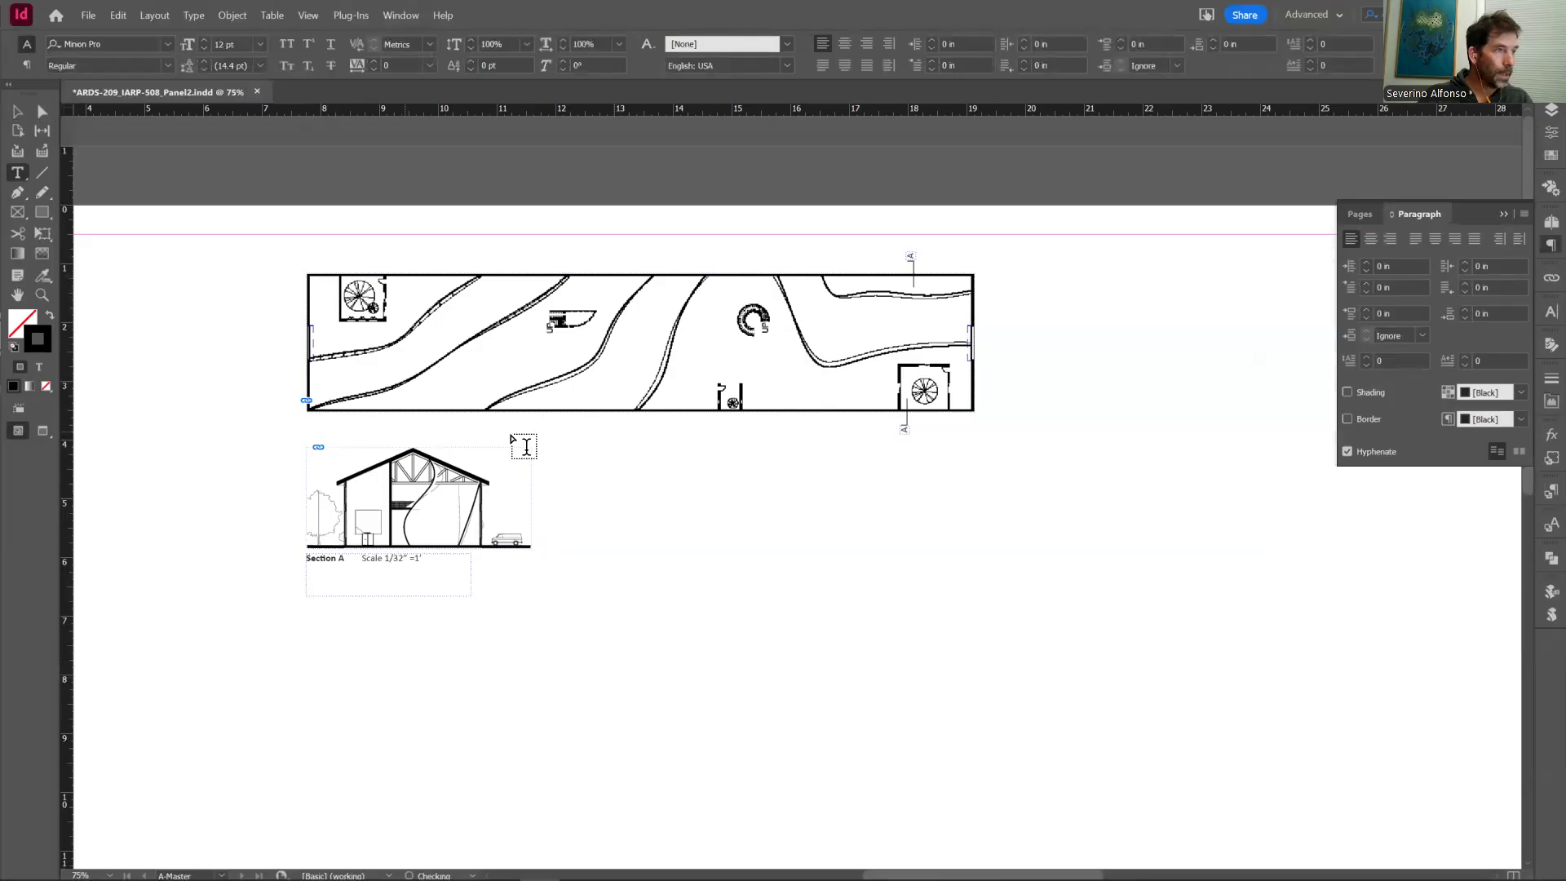
Step: Switch to Revit and duplicate the Section 1 Presentation view
key(z)
alt+click(833, 622)
alt+click(823, 607)
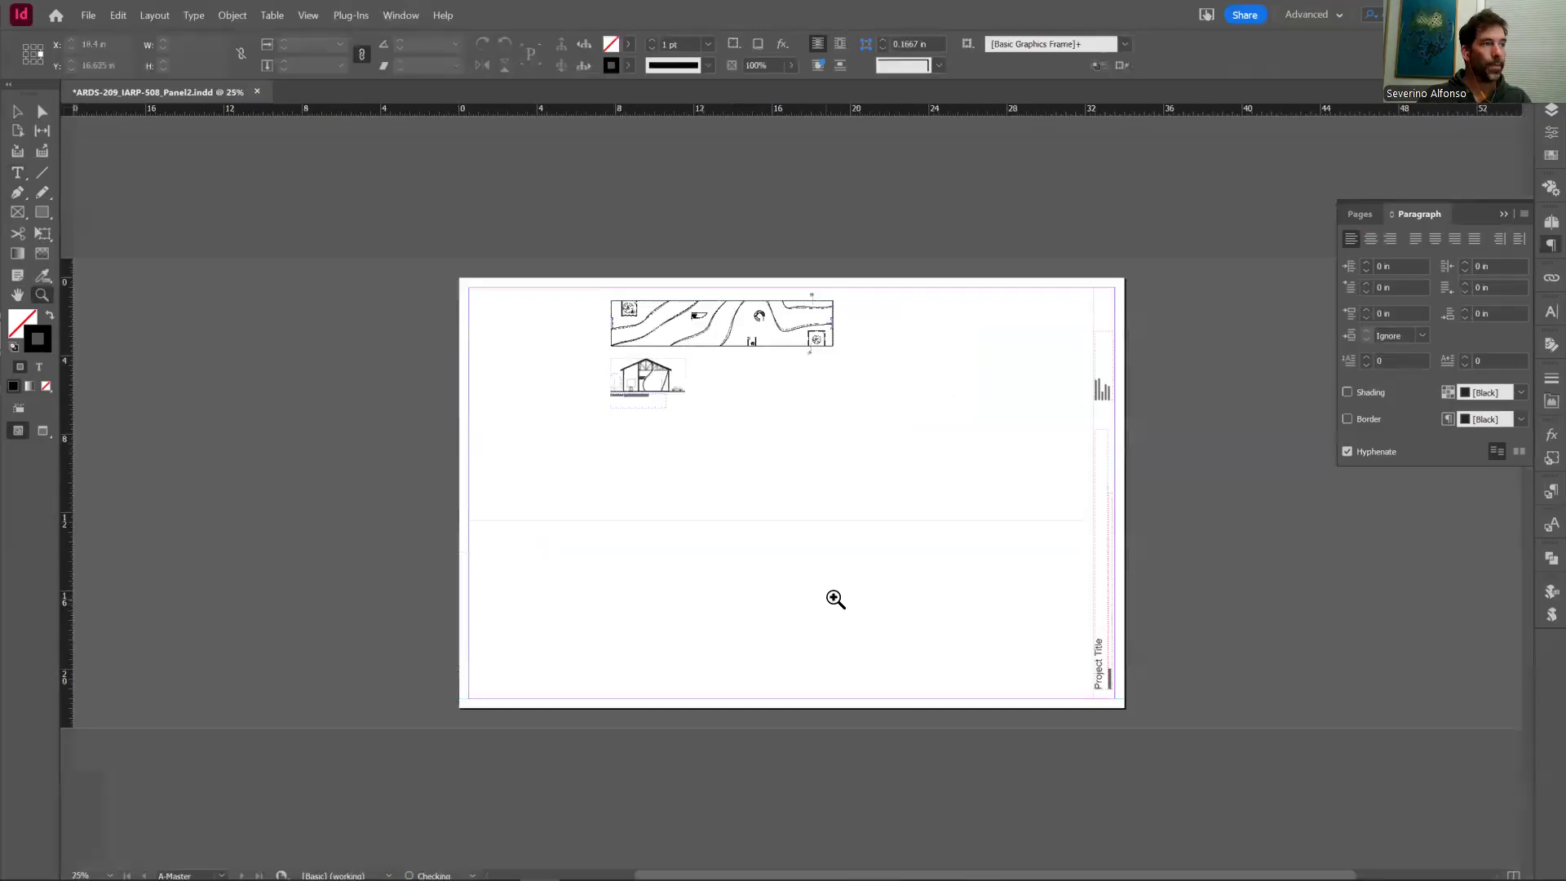
drag(801, 528, 706, 546)
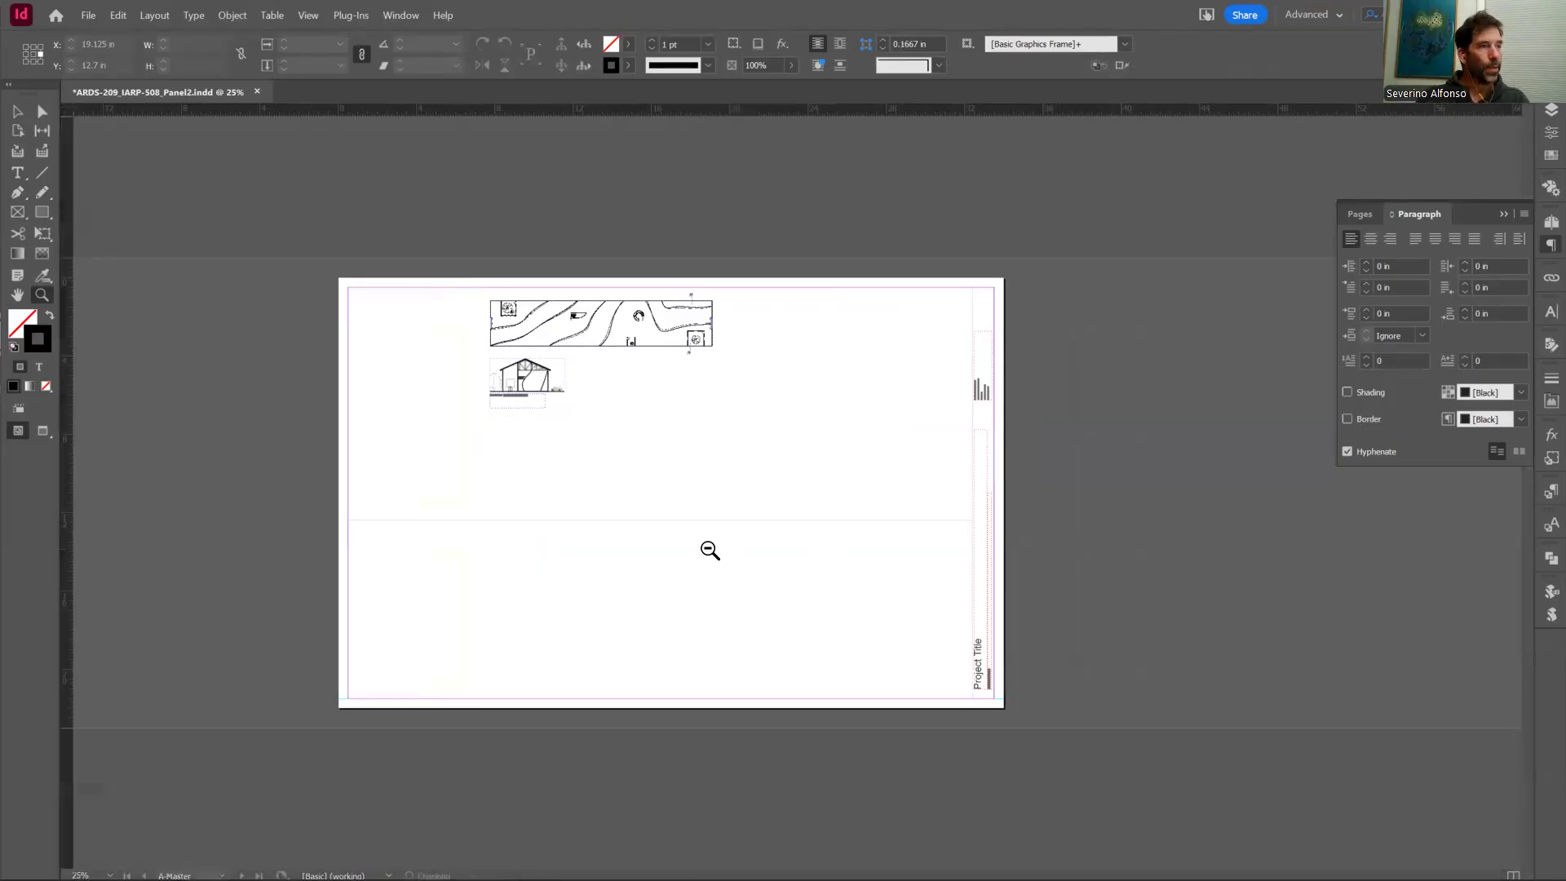
key(alt+Tab)
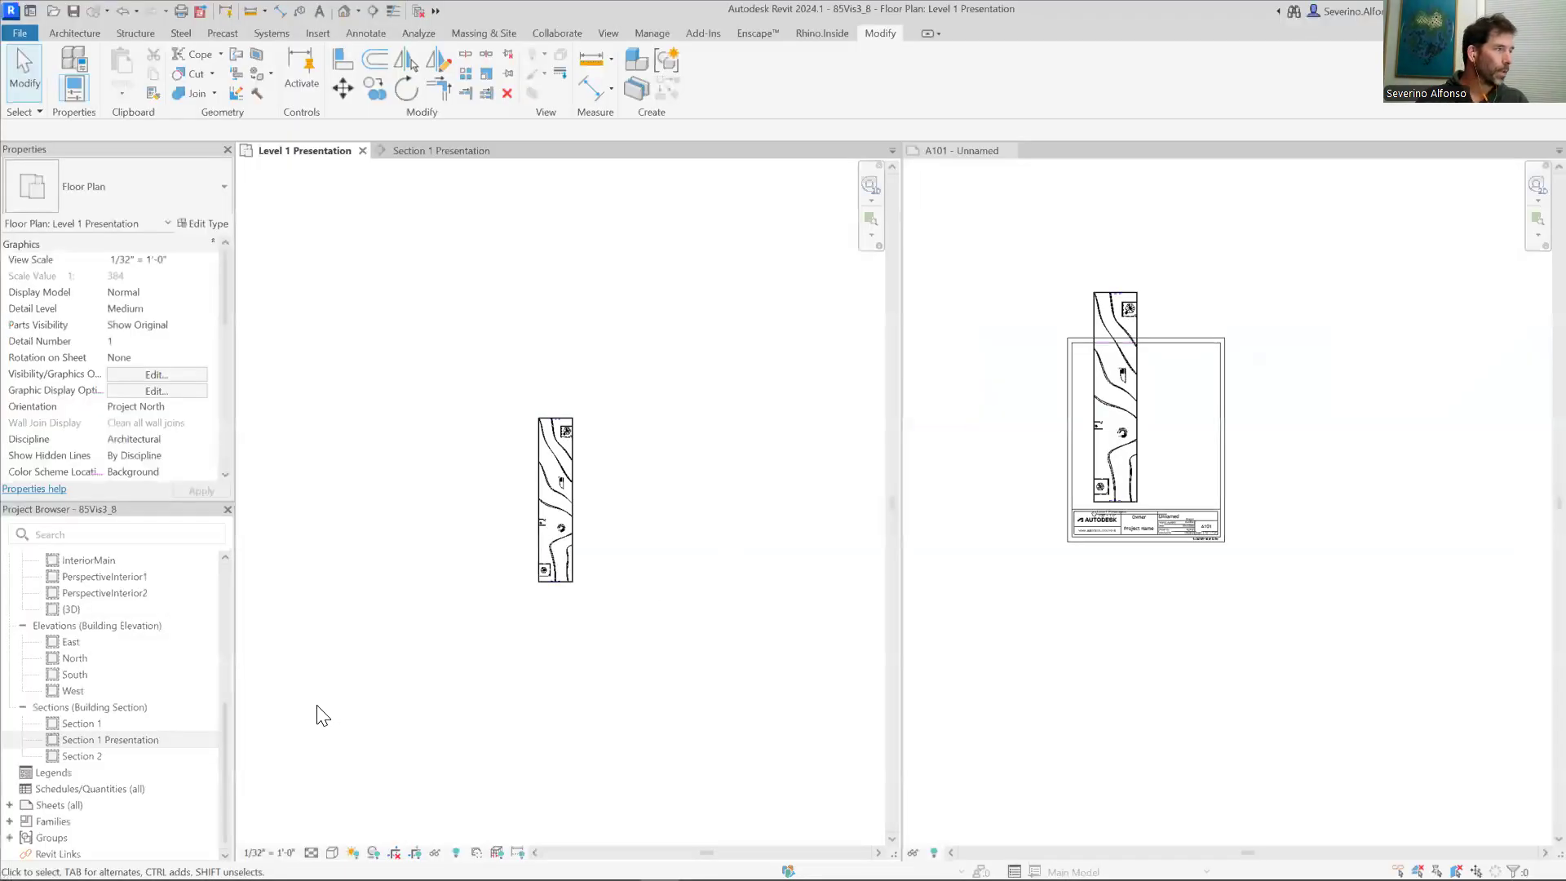
click(110, 738)
right_click(109, 739)
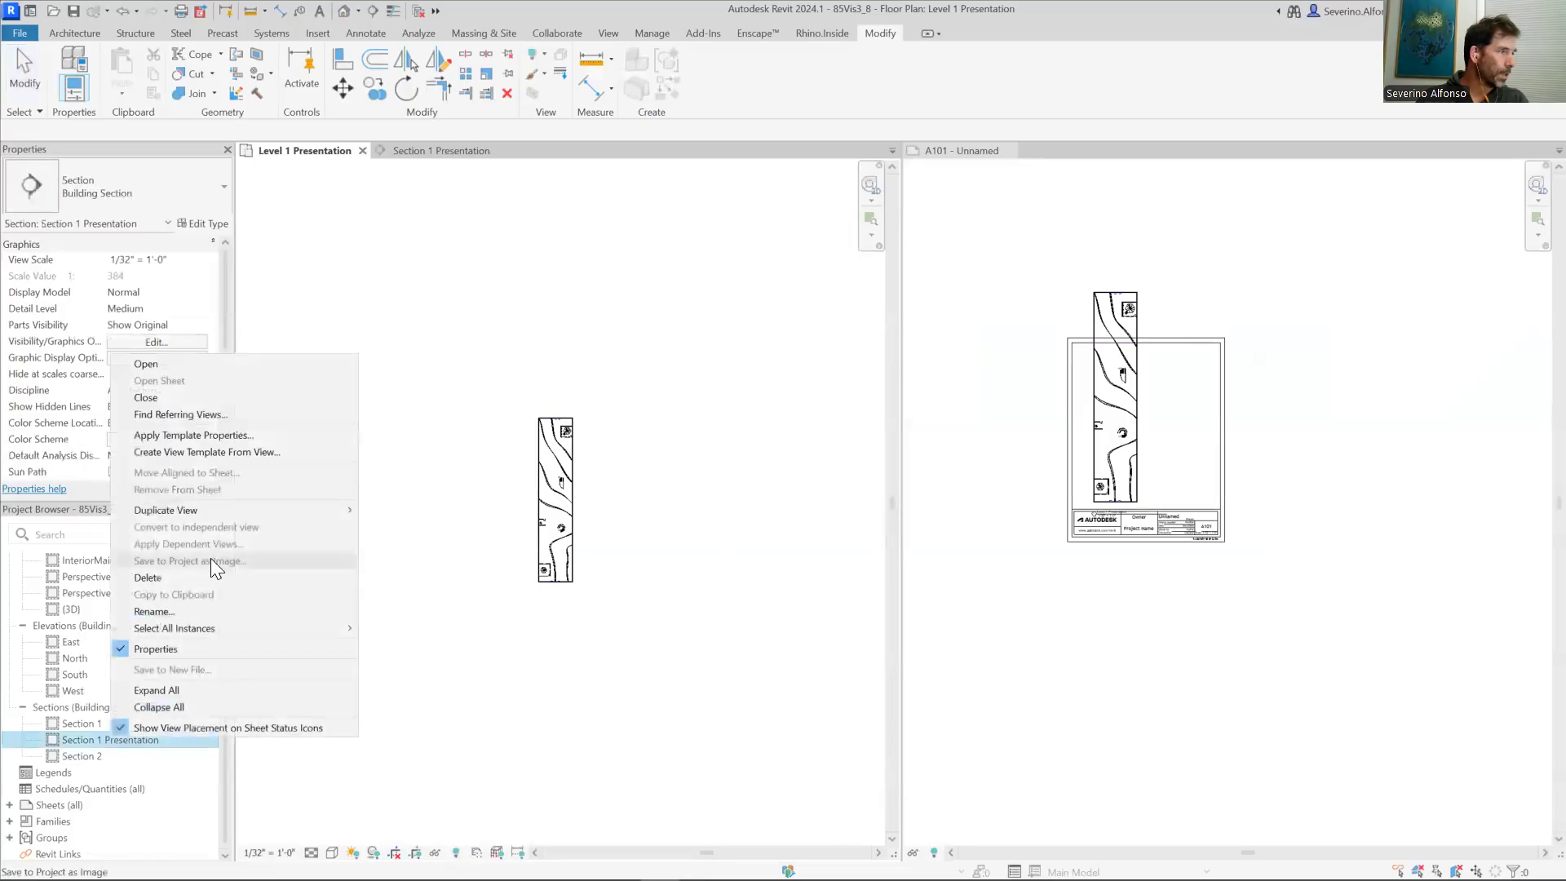
mouse_move(206, 507)
click(440, 526)
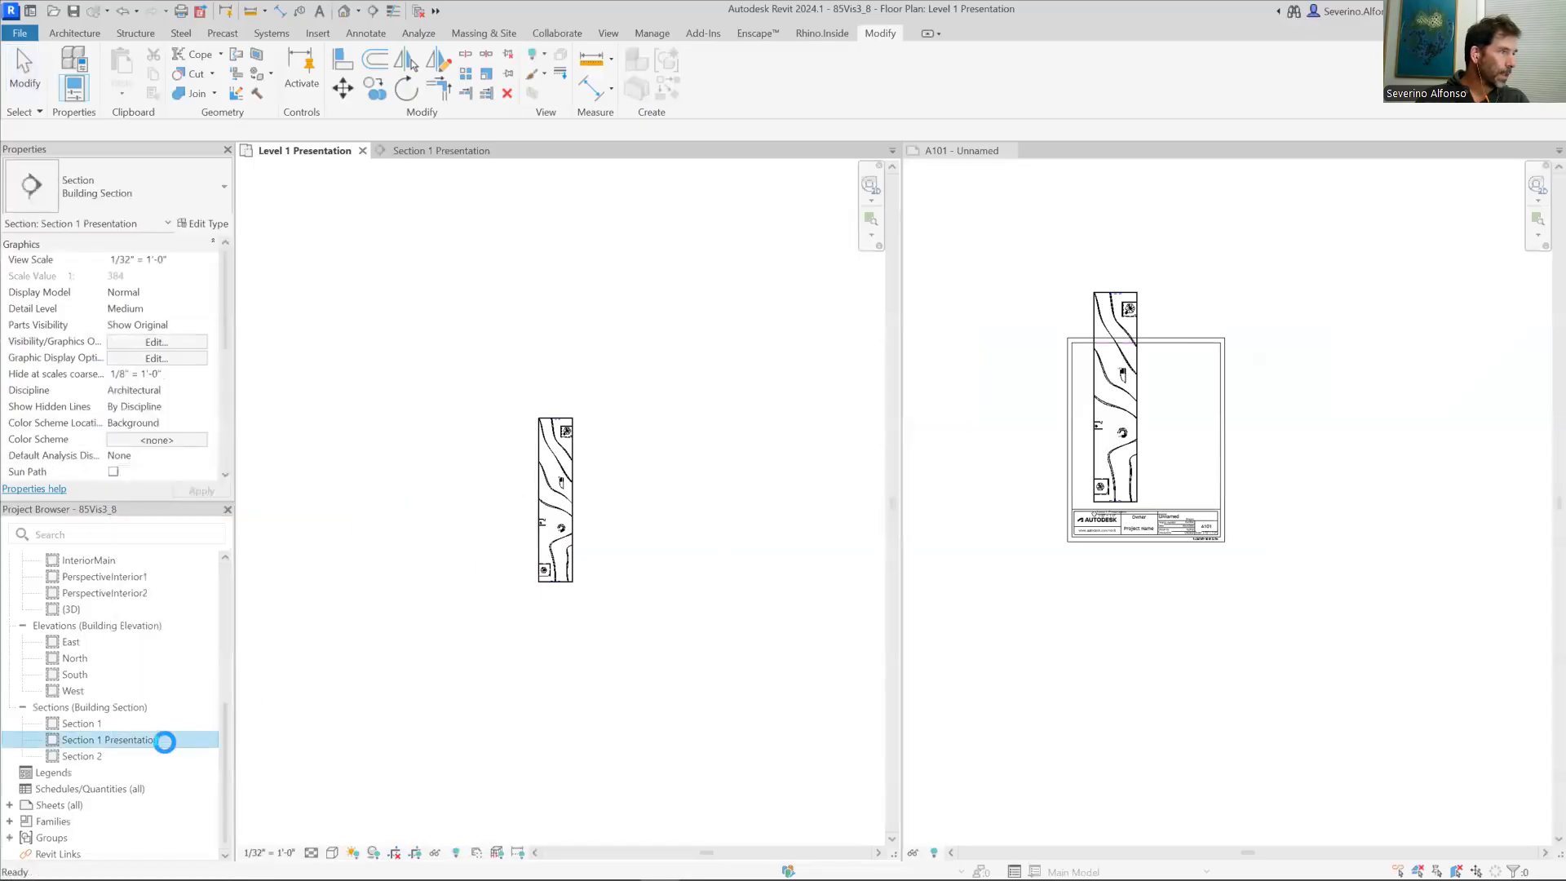
Step: Rename the duplicated section view "Section 1 Presentation Detailed" and set its view scale to 1/16" = 1'-0"
right_click(149, 755)
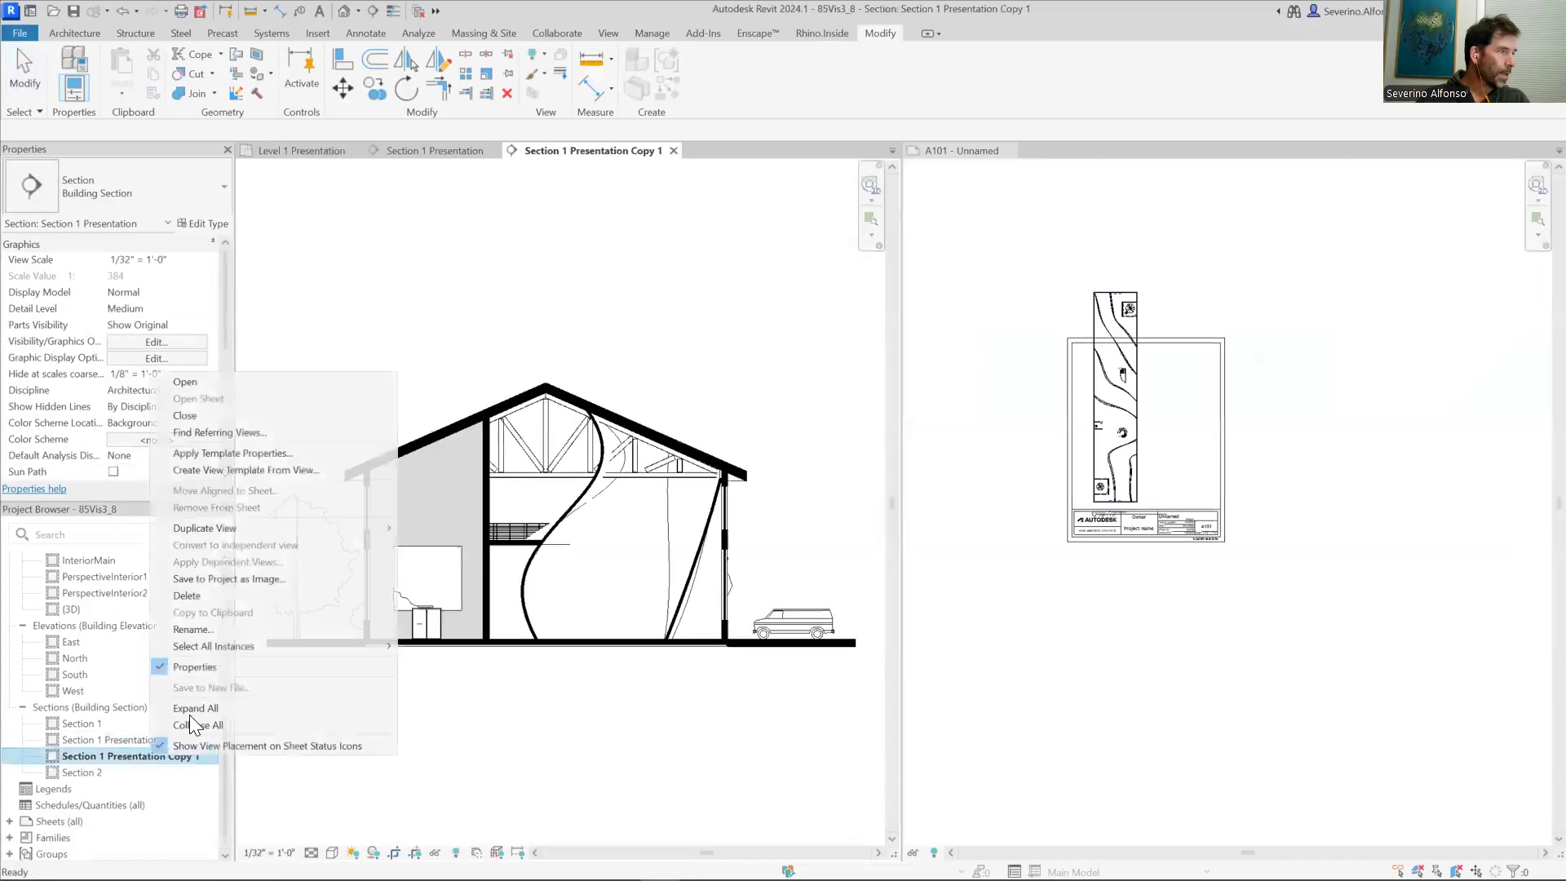
click(198, 627)
click(191, 756)
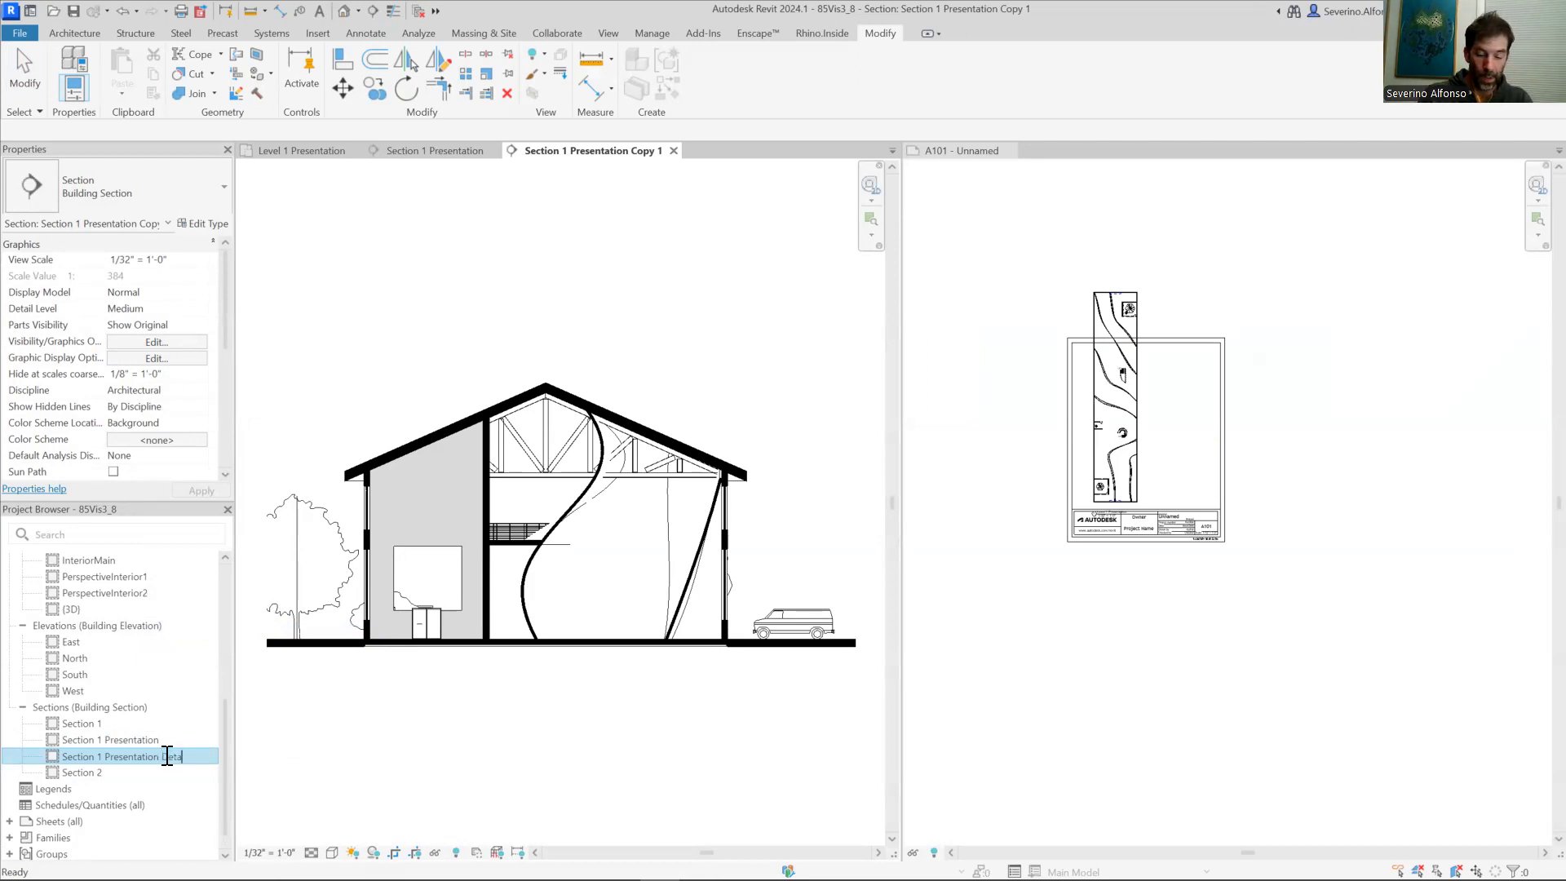
text(d)
key(Return)
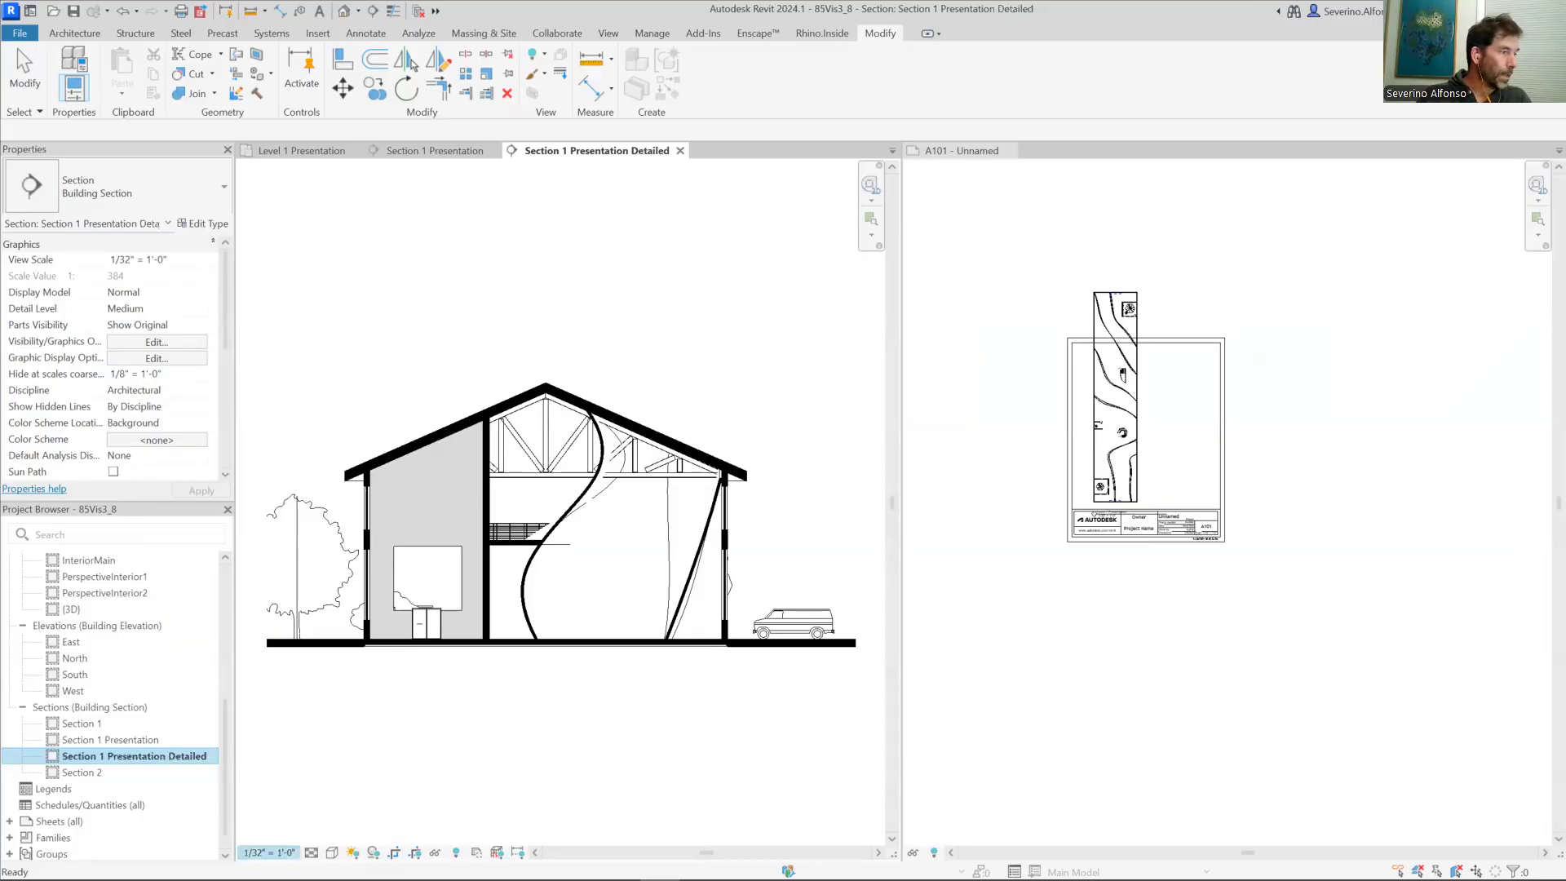
click(270, 852)
click(295, 600)
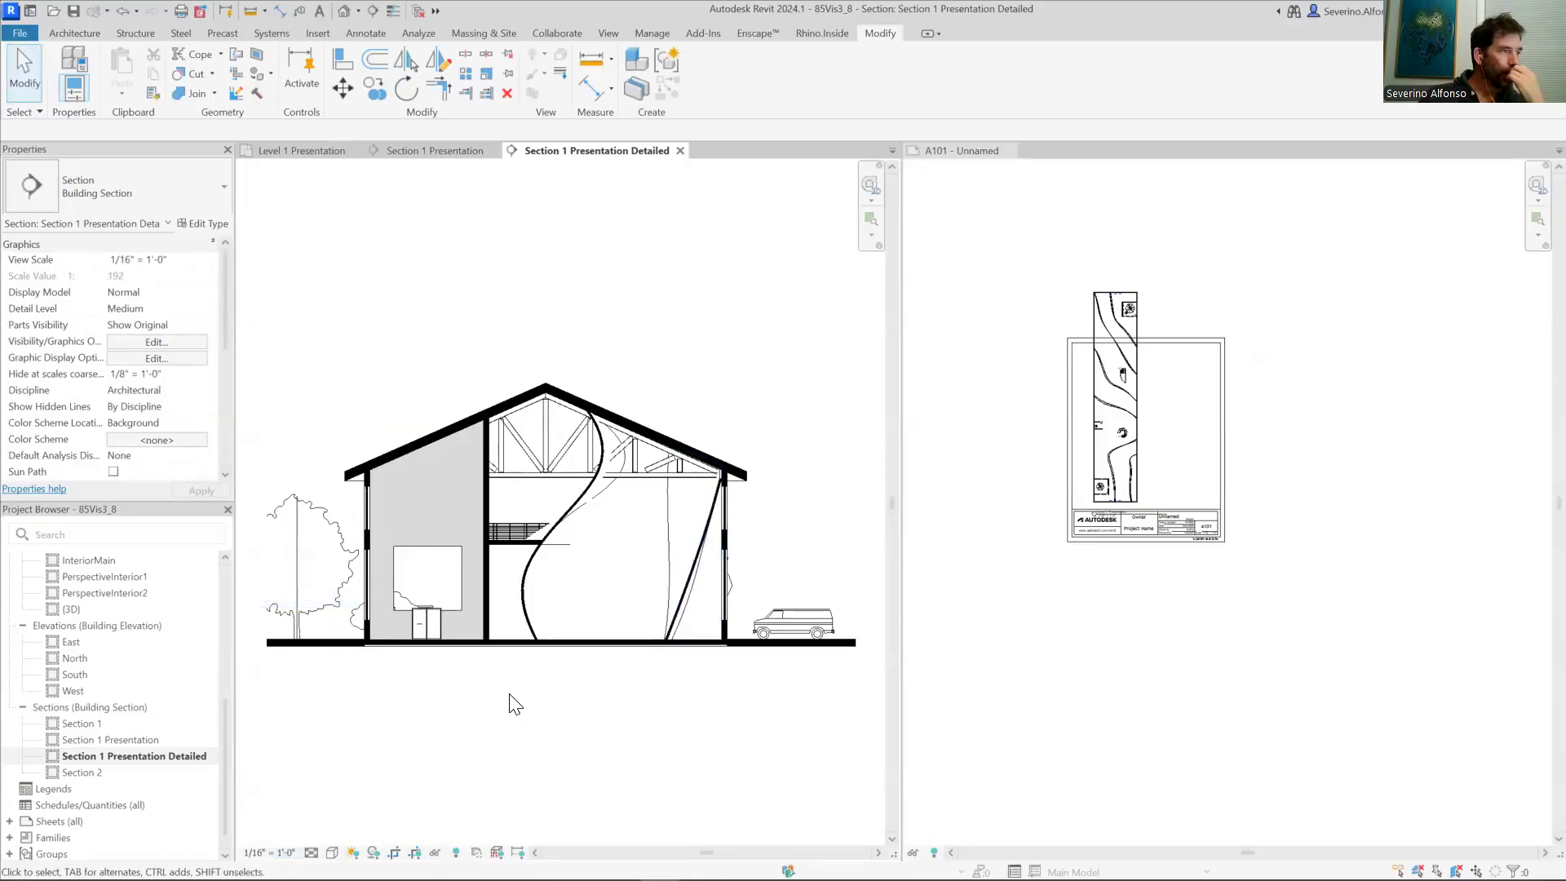
Step: Draw a callout around the left part of the building section, from roof ridge height to below the ground line
scroll(506, 693, down, 2)
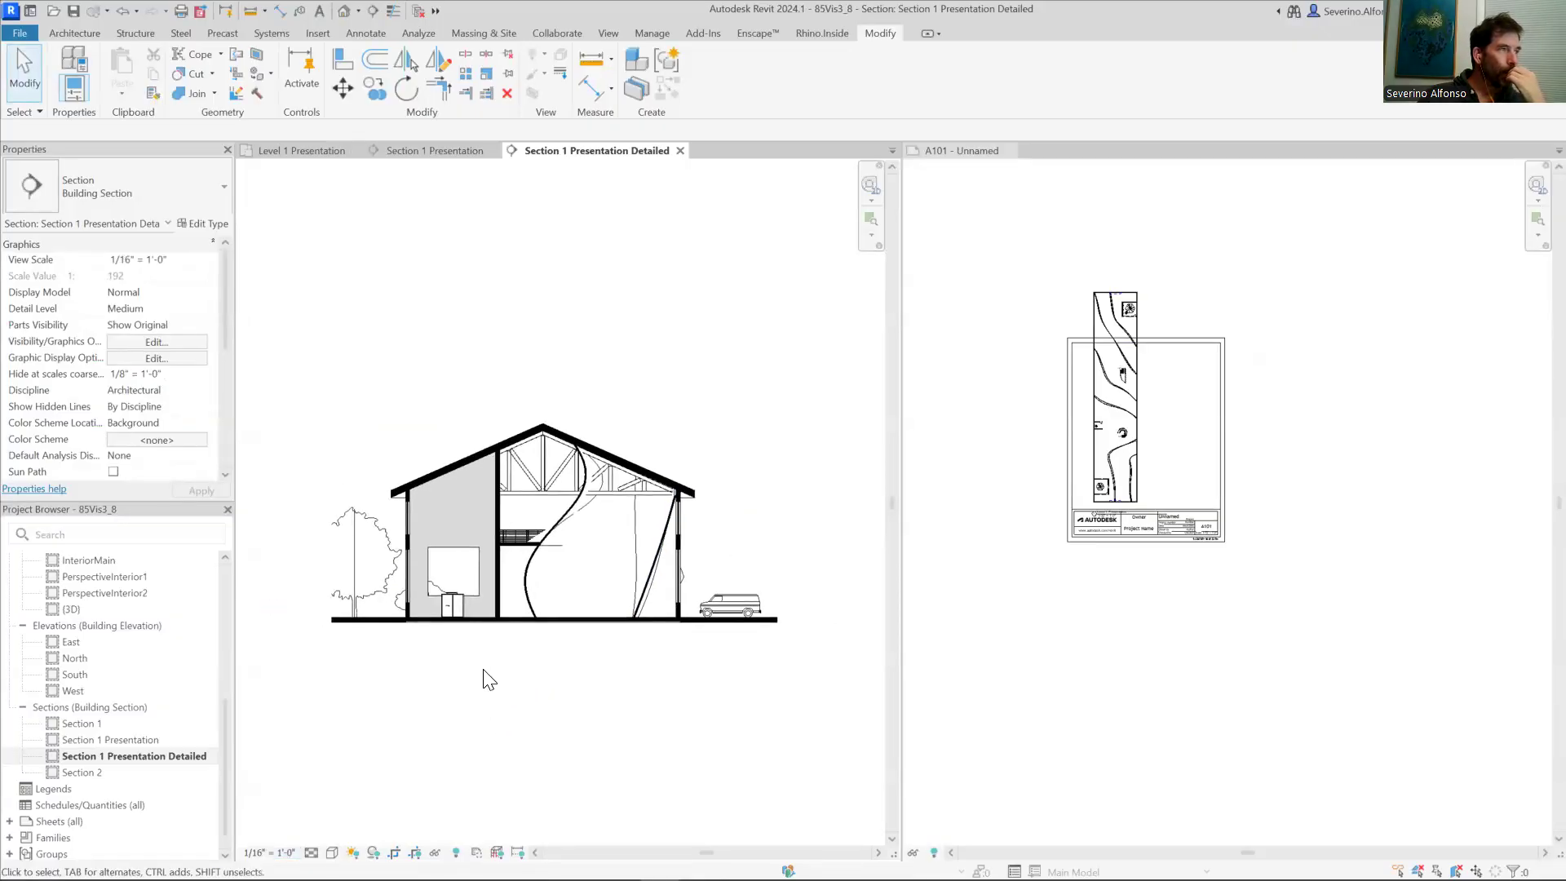
click(75, 34)
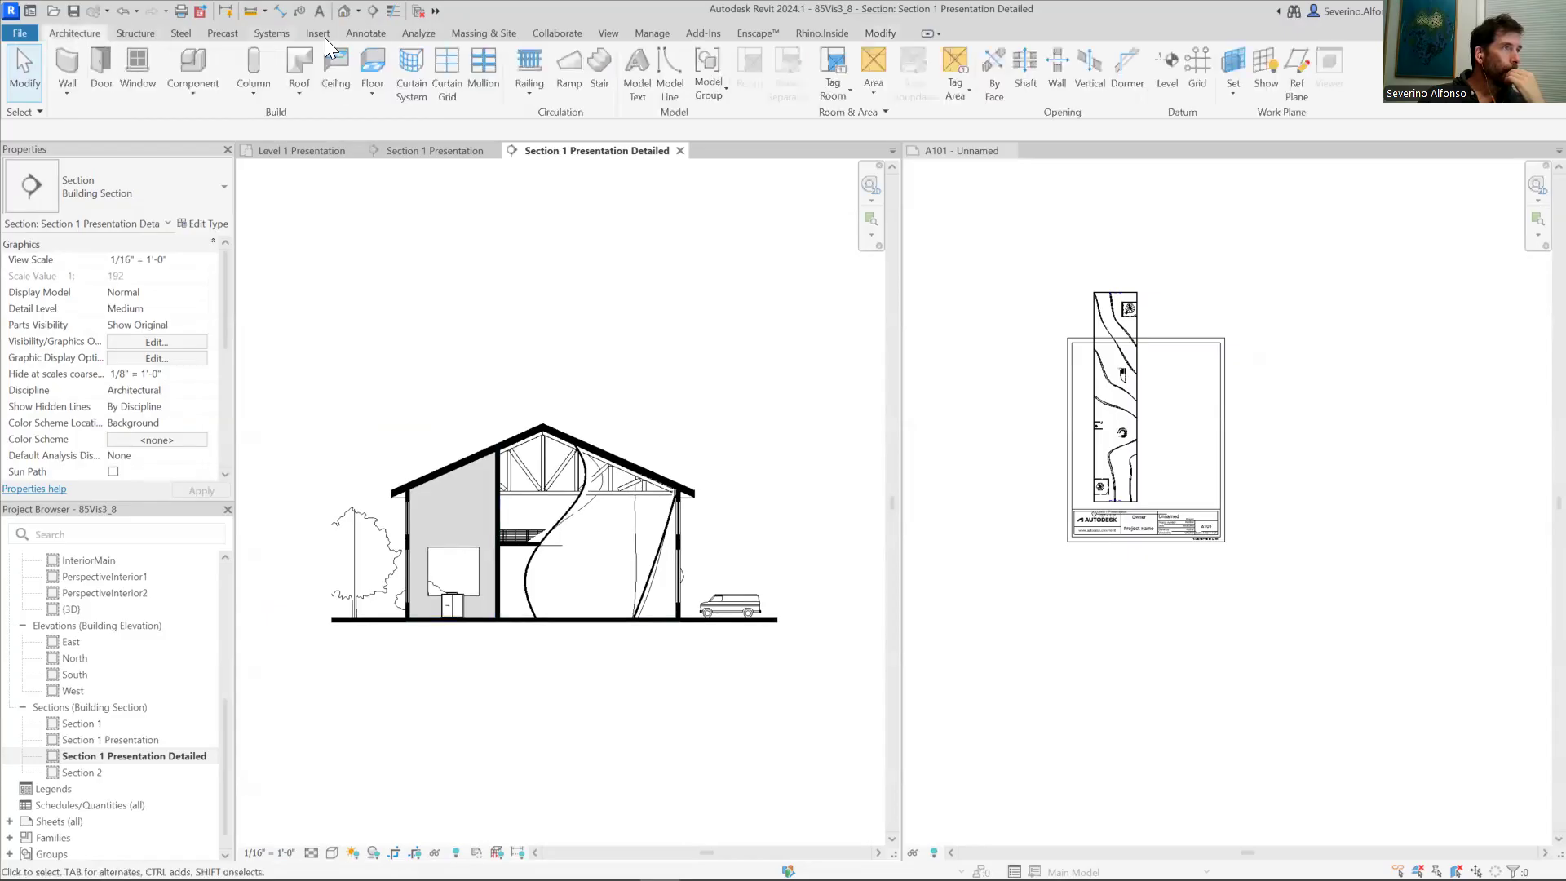
click(608, 33)
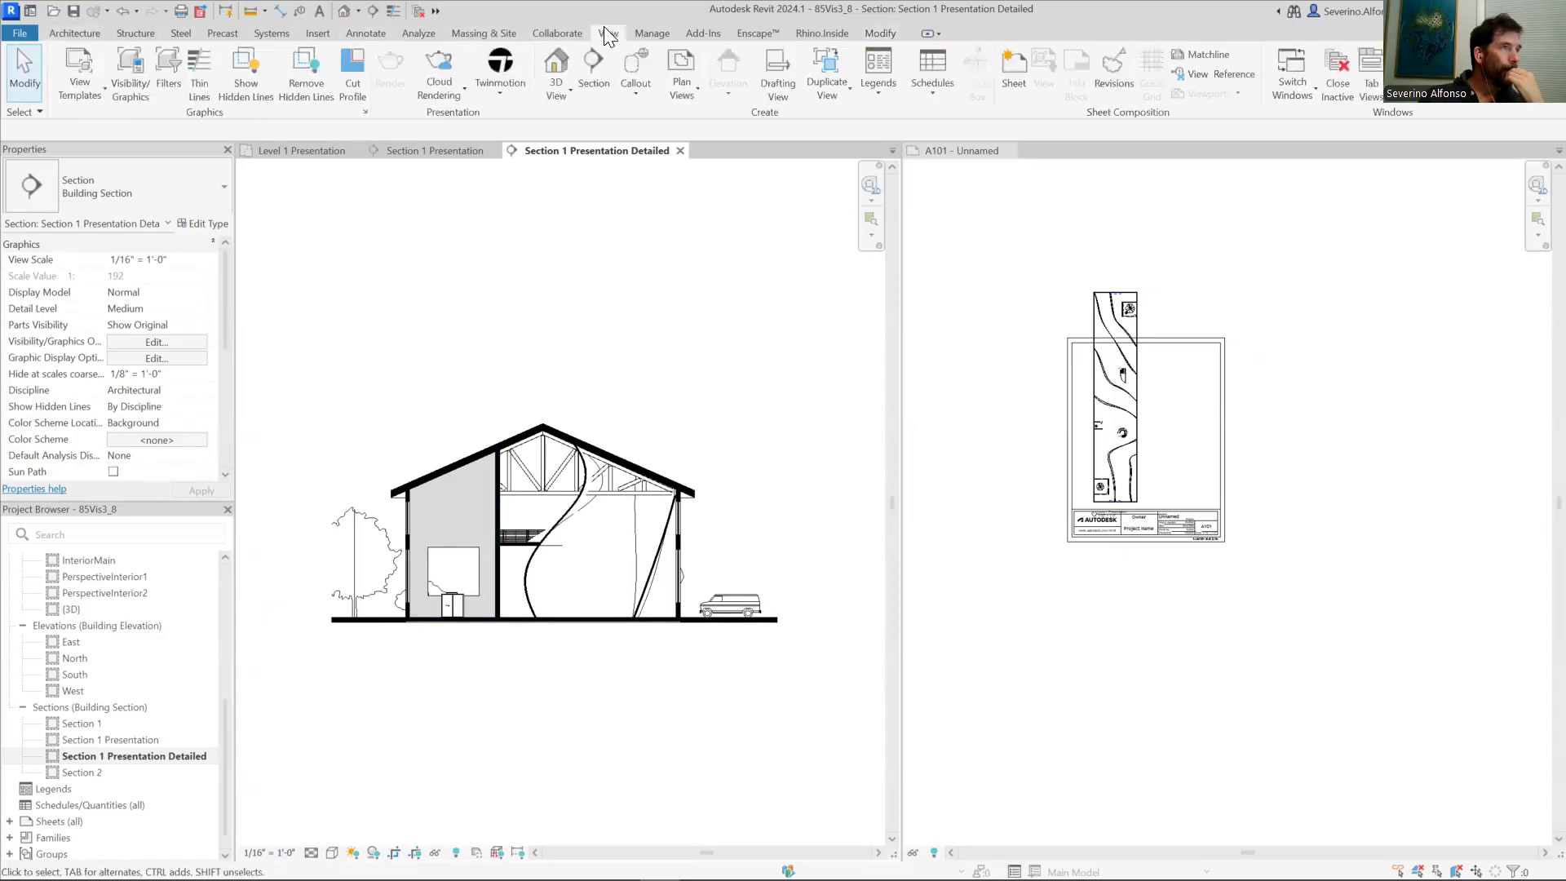
click(635, 76)
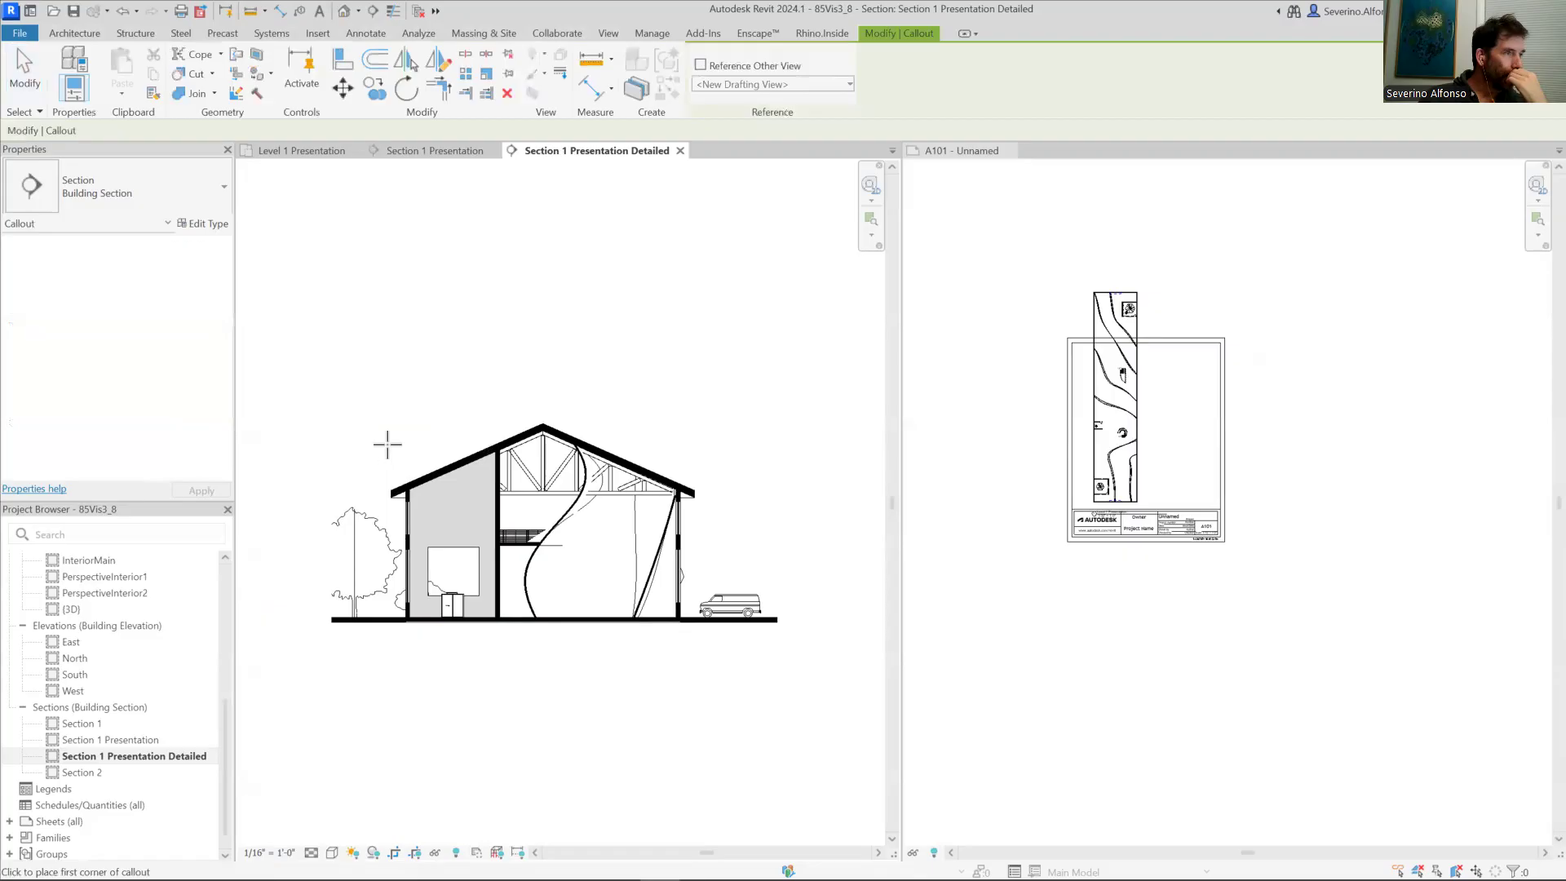
click(374, 424)
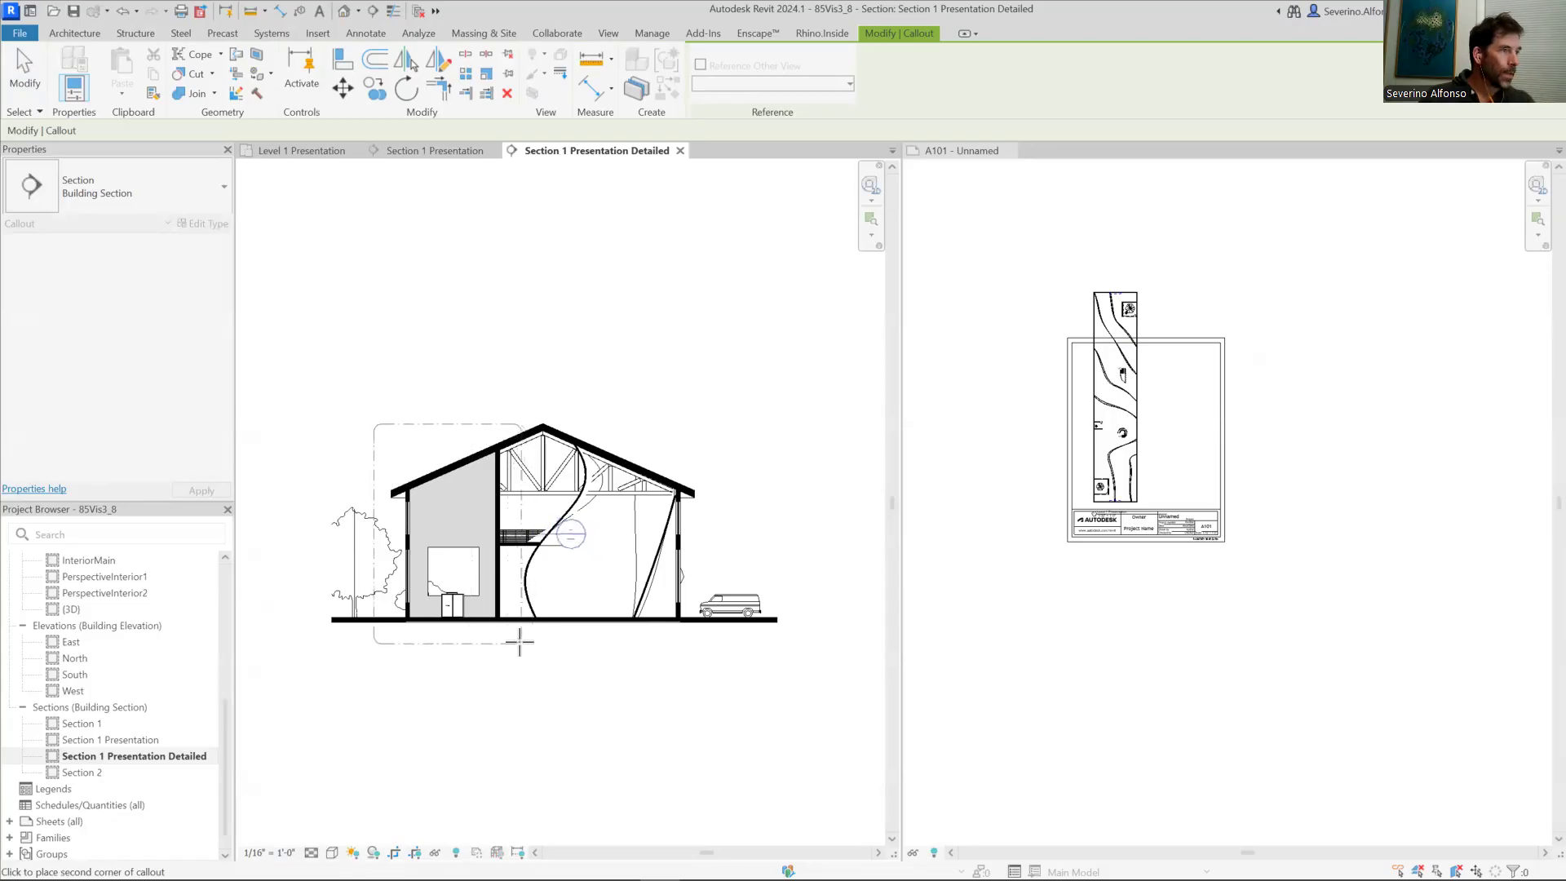
click(520, 643)
Step: Move the callout's head from the building interior to above the callout boundary, with a vertical leader
scroll(538, 557, up, 3)
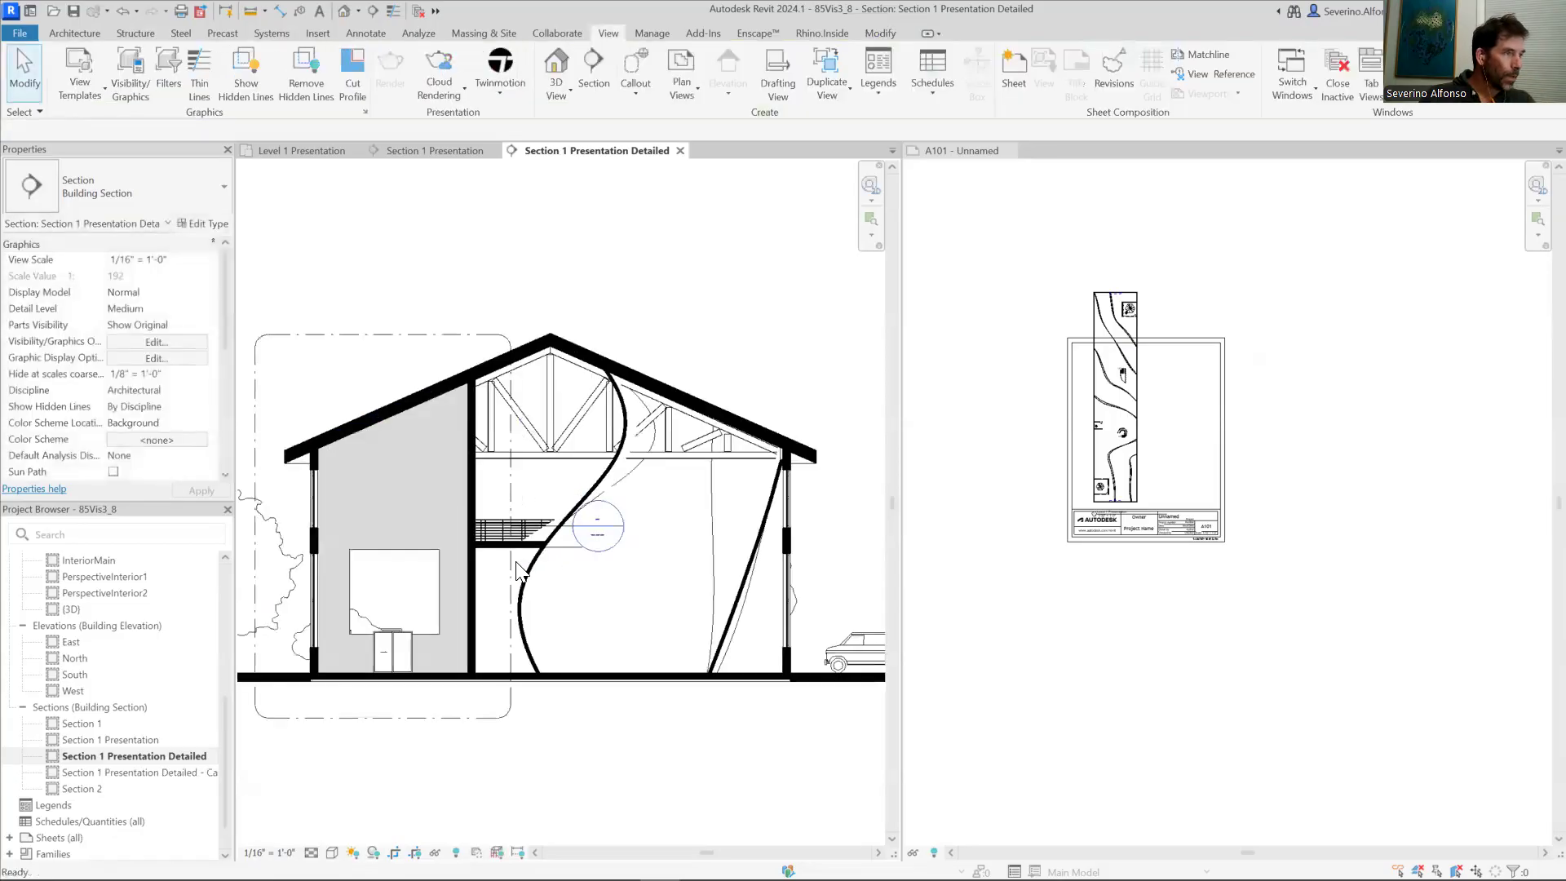
scroll(592, 563, down, 2)
drag(685, 566, 732, 380)
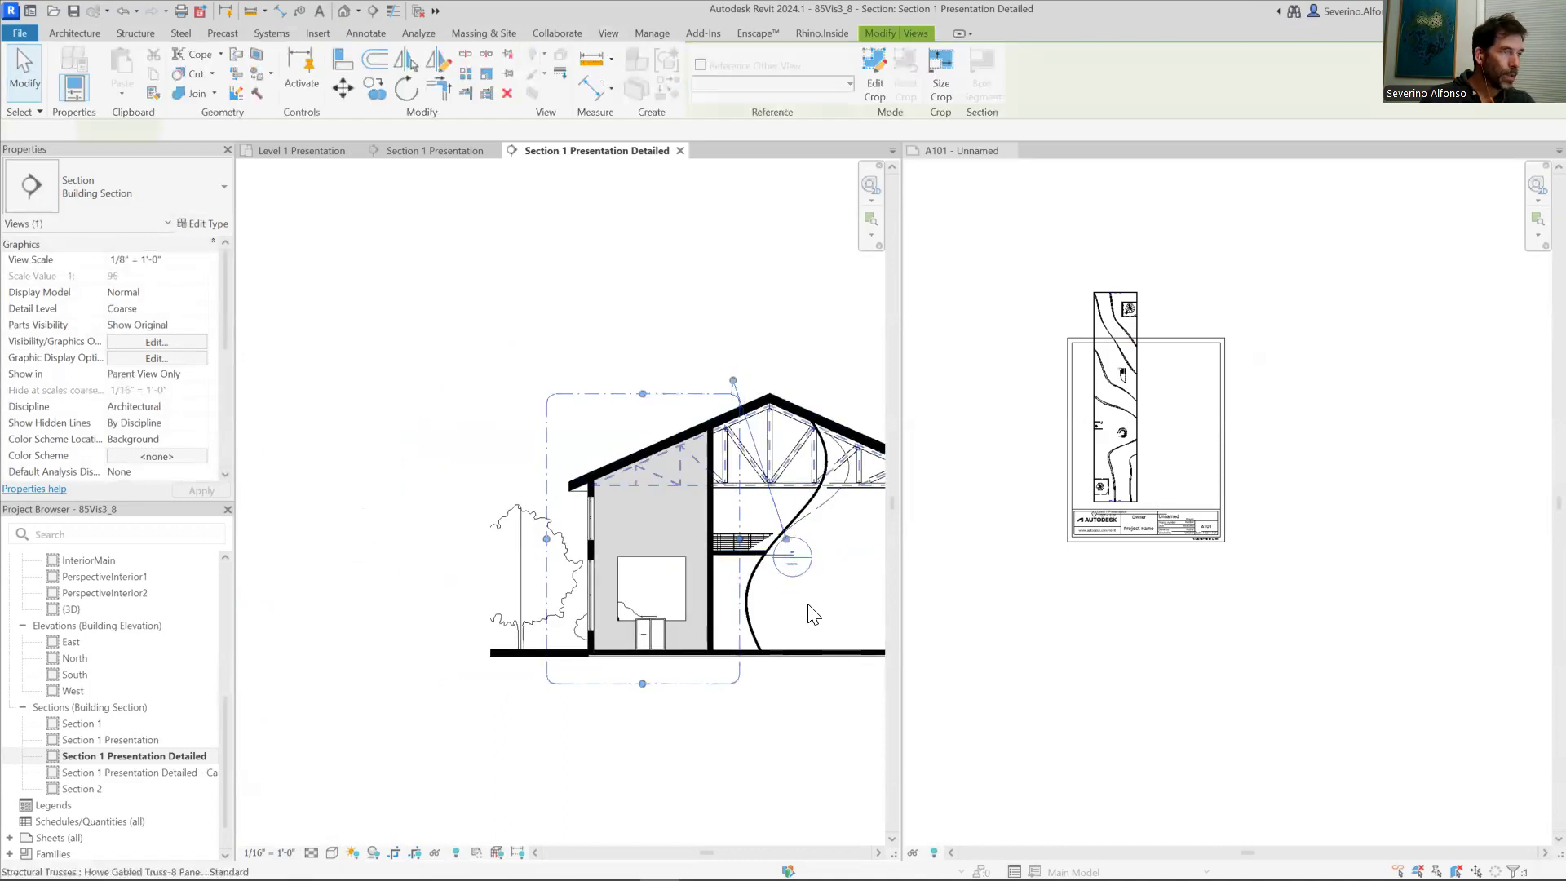
key(Escape)
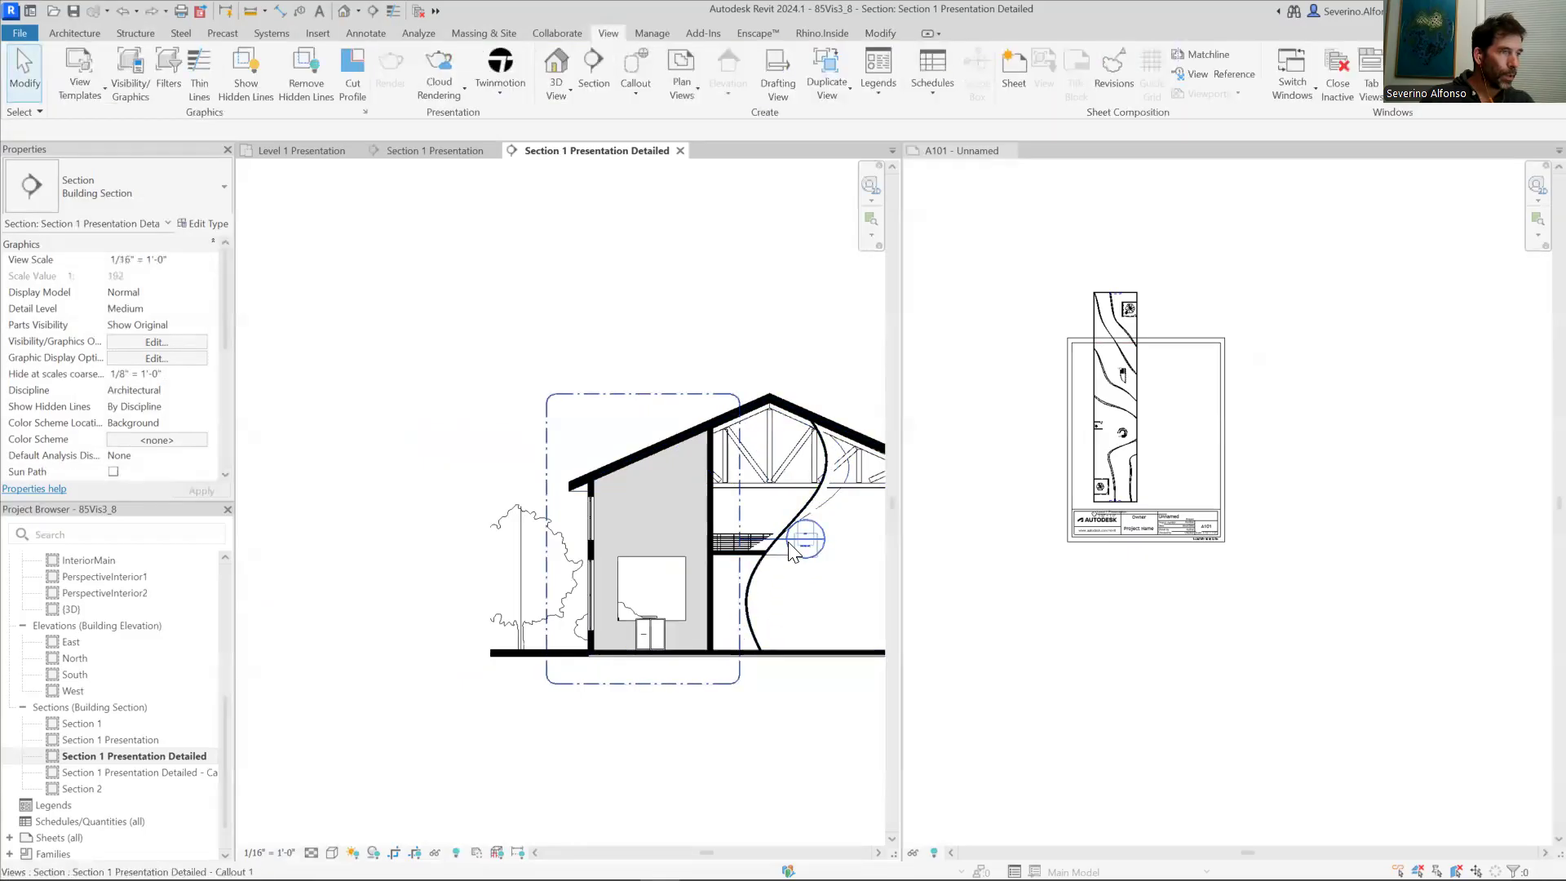
click(692, 684)
drag(787, 540, 593, 351)
click(728, 334)
drag(695, 373, 535, 326)
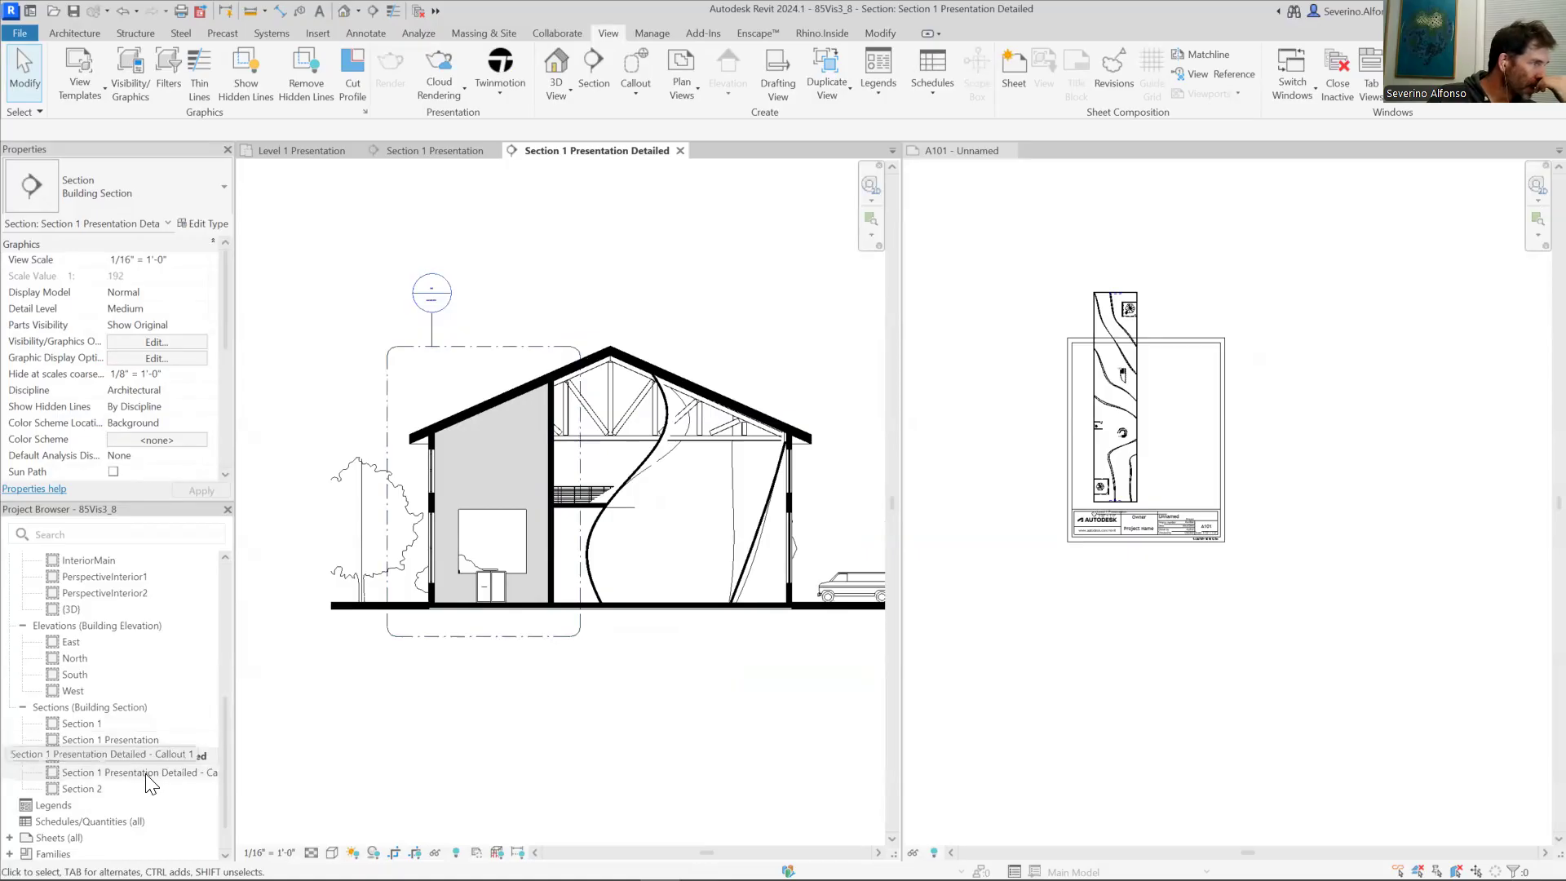
Step: Open the Section 1 Presentation Detailed - Callout 1 view to check the called-out section
drag(233, 779, 278, 780)
click(210, 773)
double_click(211, 773)
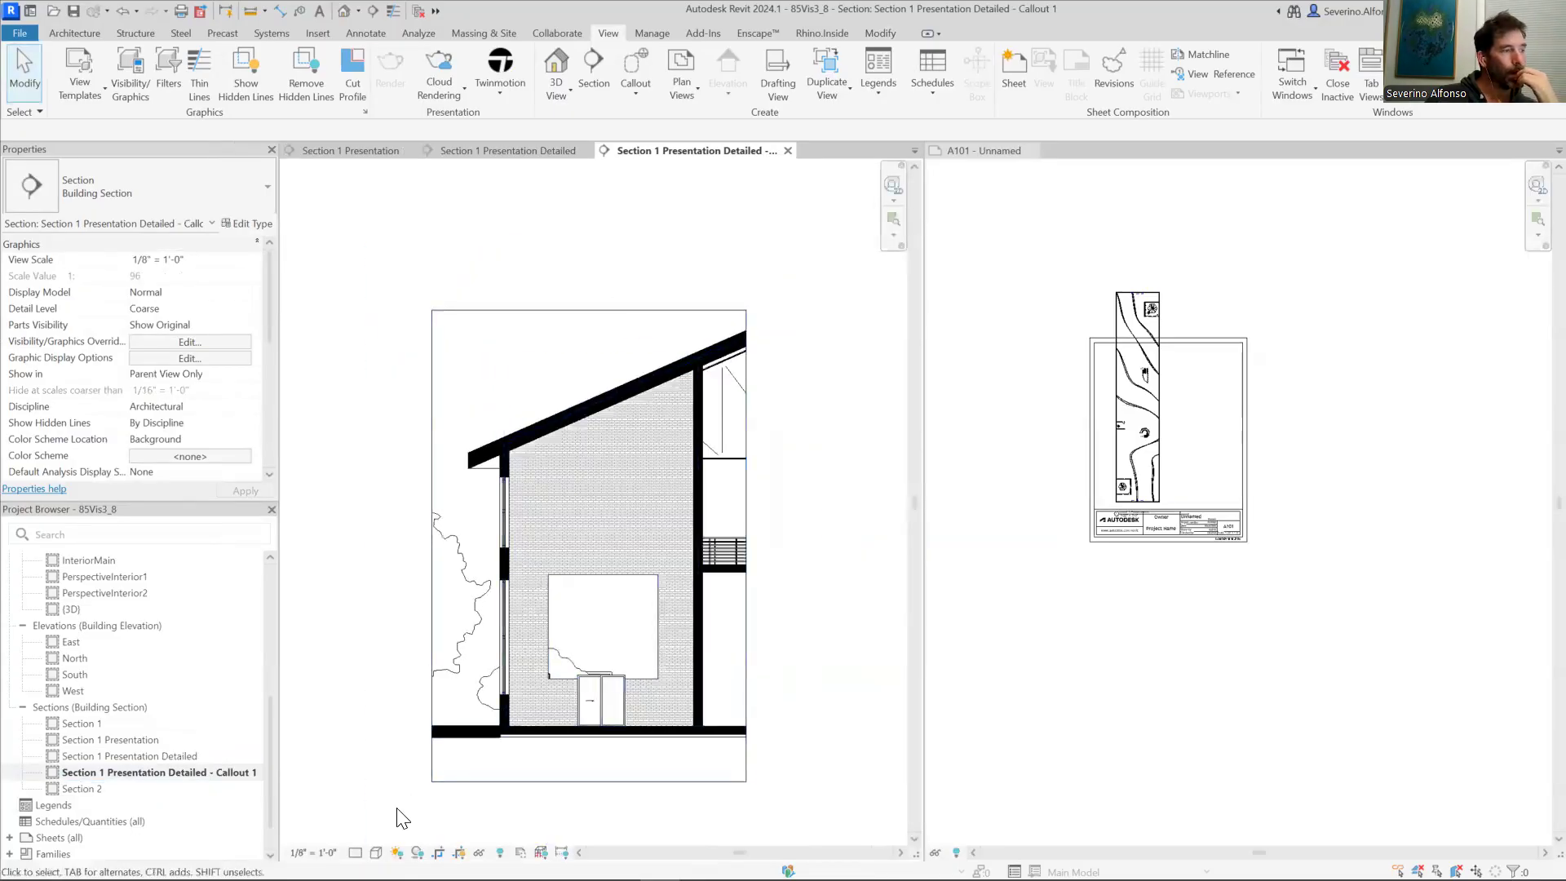
scroll(767, 671, down, 1)
drag(768, 671, 669, 633)
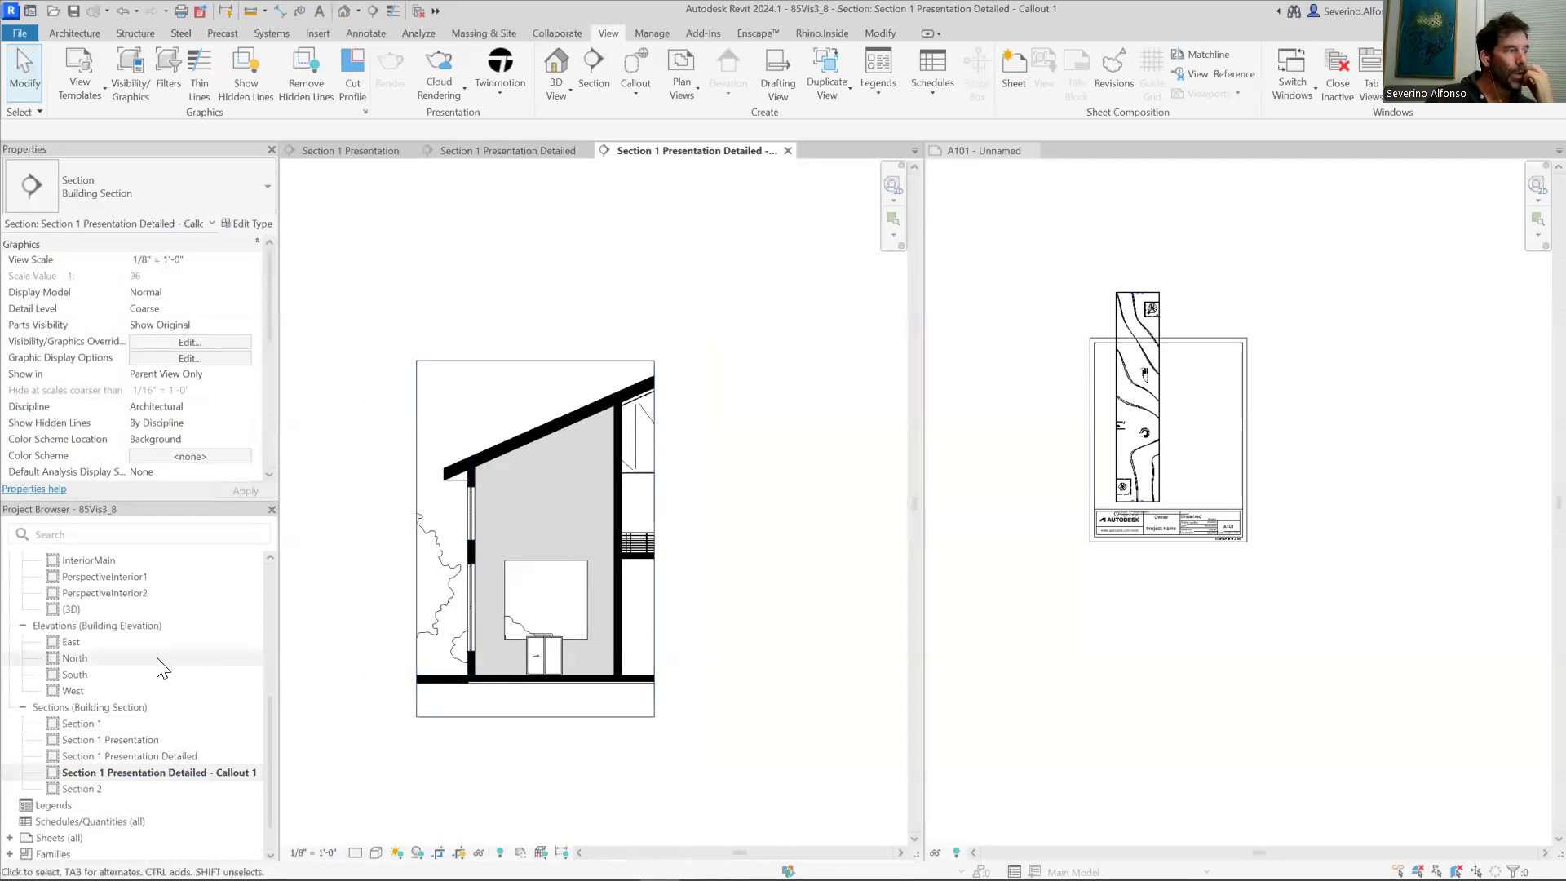
Step: Open the default 3D view and close the A101 sheet view
scroll(81, 636, up, 5)
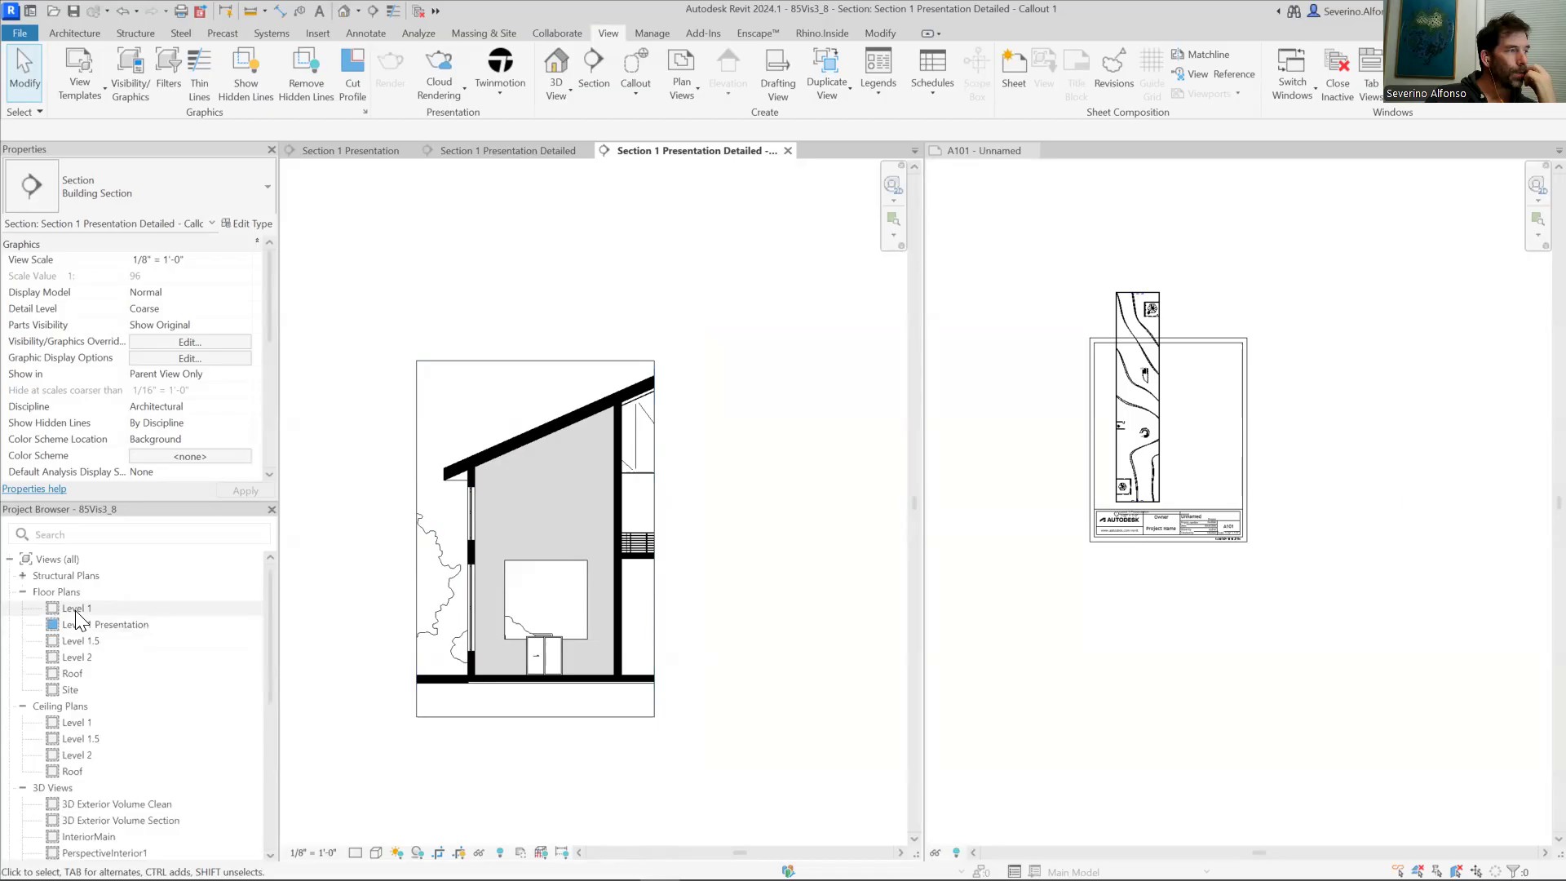
click(343, 11)
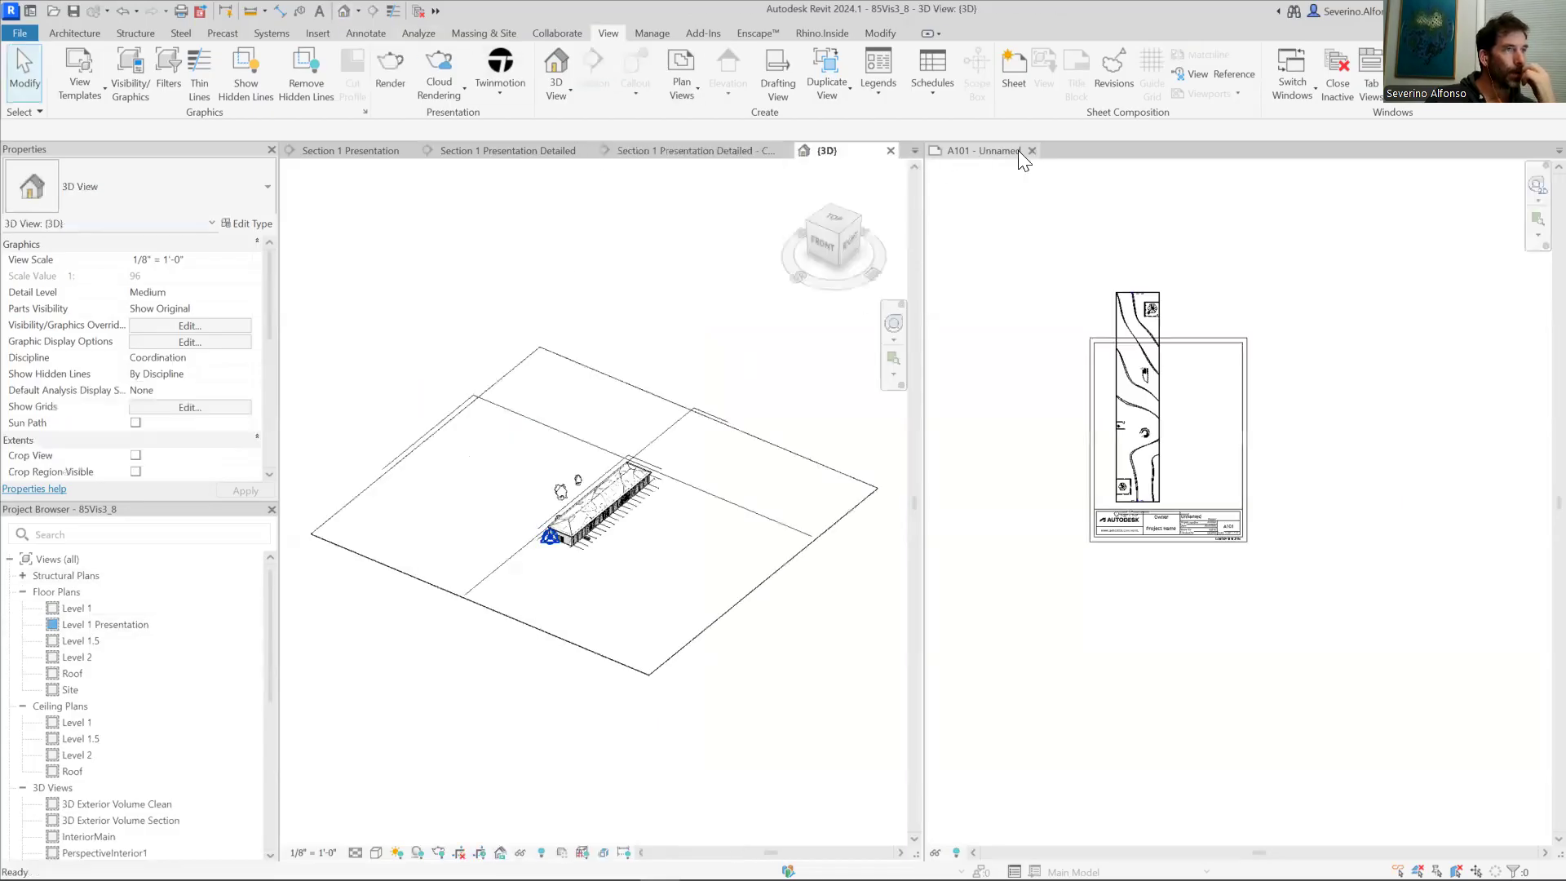
click(1032, 151)
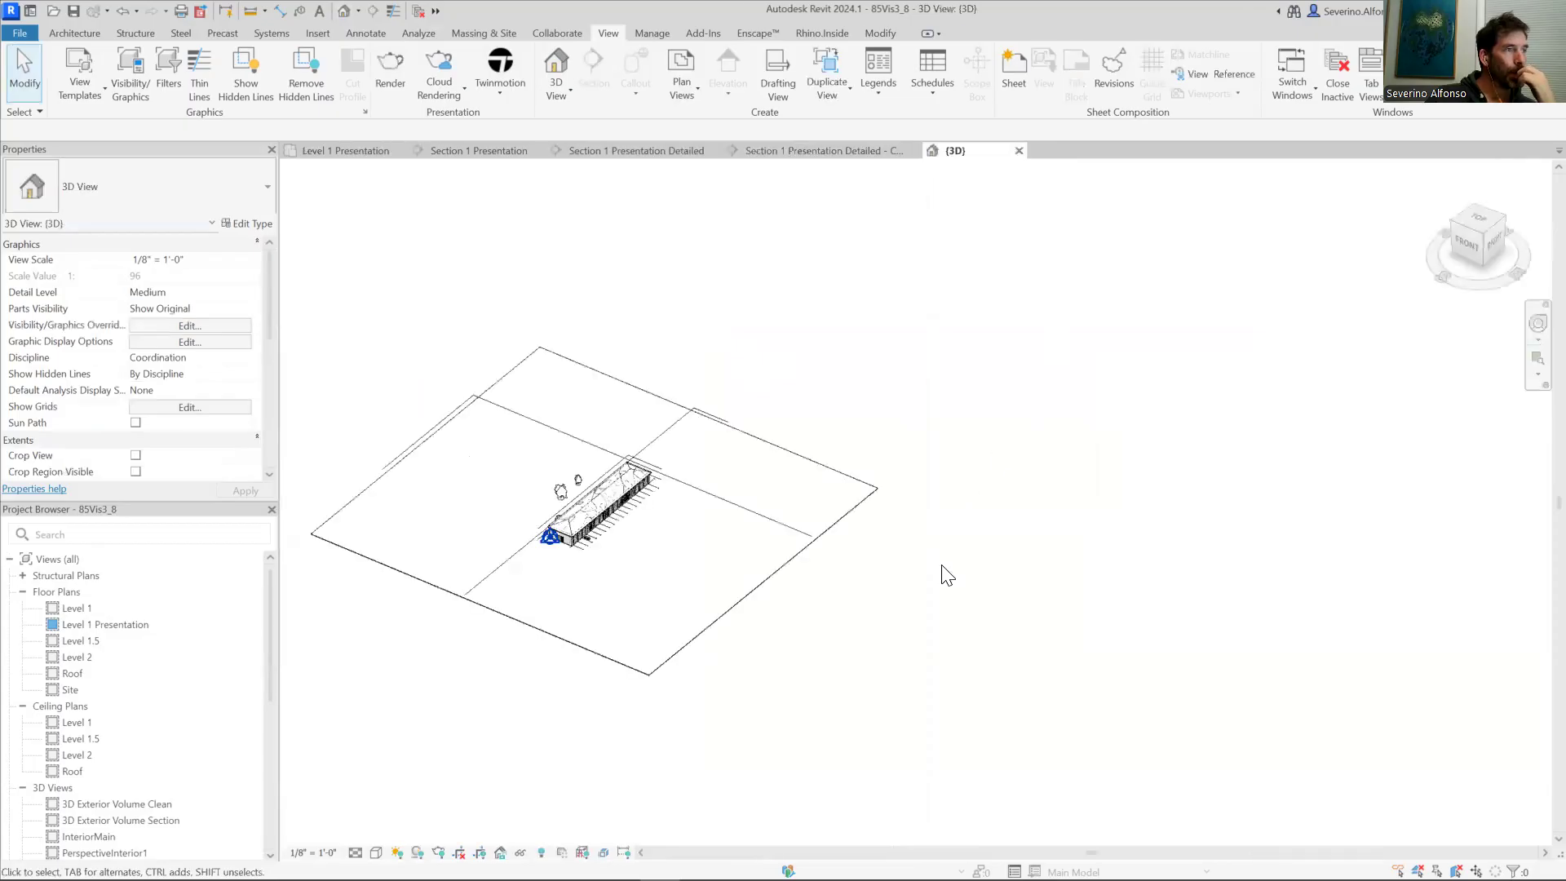
Step: Display the 3D view of the building in Wireframe style
scroll(588, 551, up, 5)
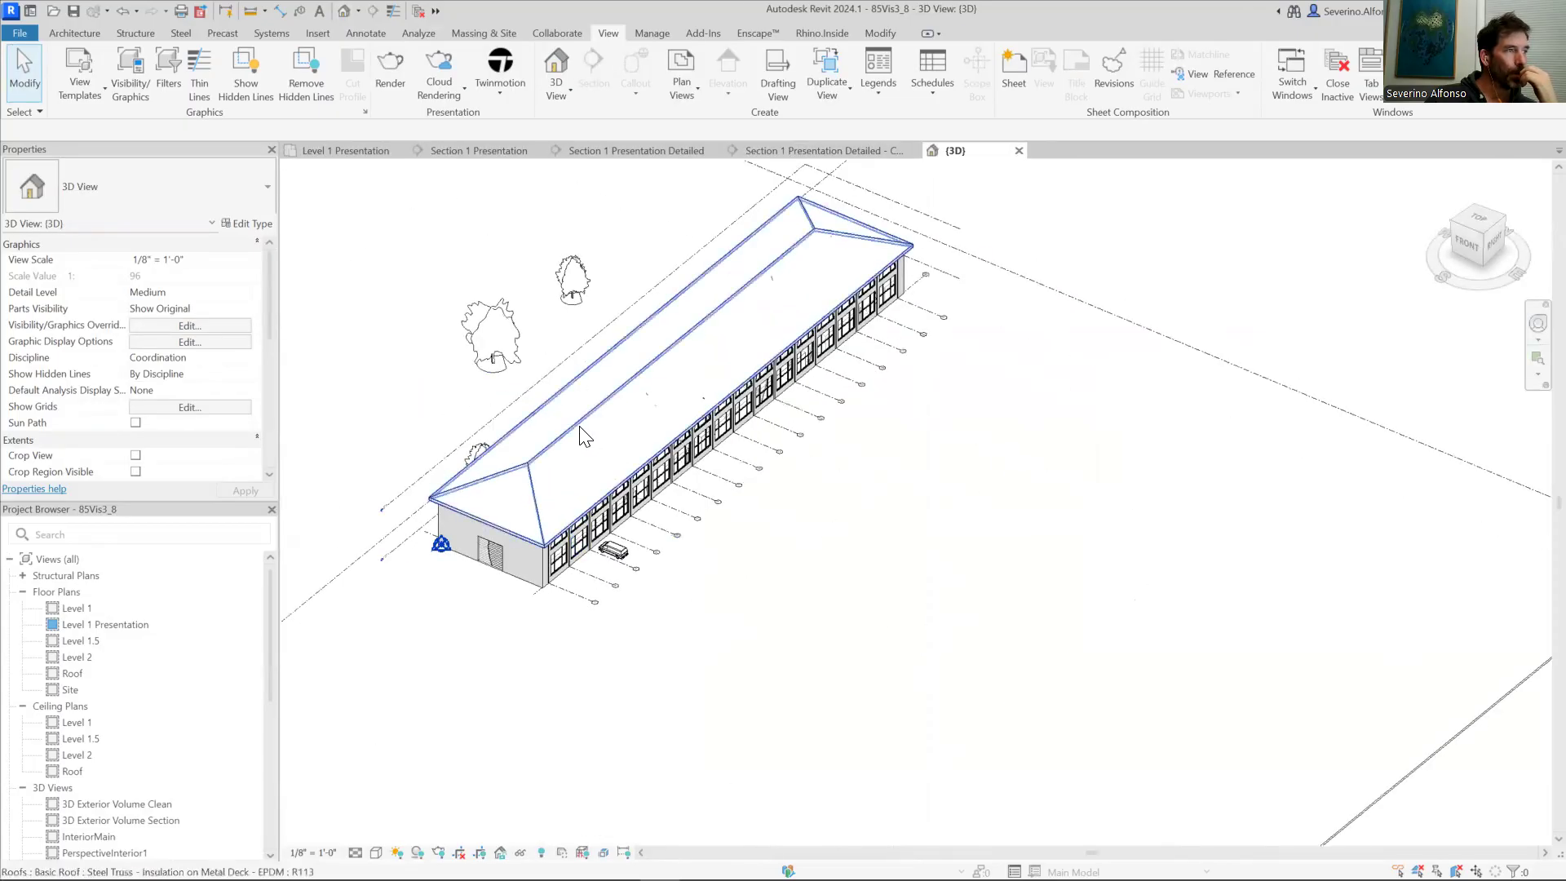
key(w)
key(f)
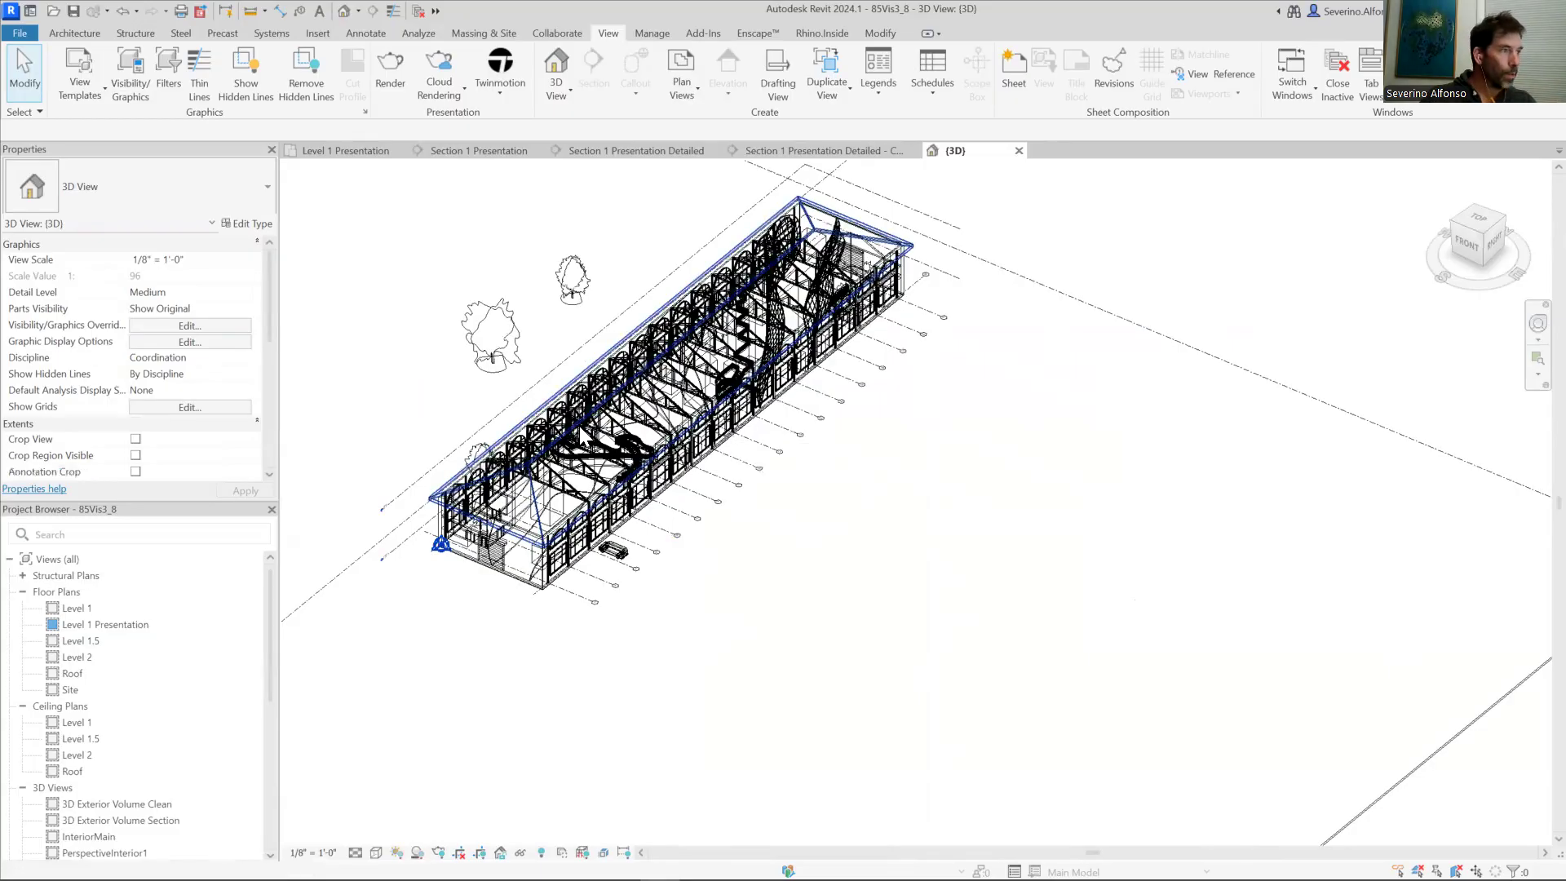
Step: Select the ProjectC_2 mass together with the building's roof and temporarily isolate both elements
scroll(561, 553, up, 3)
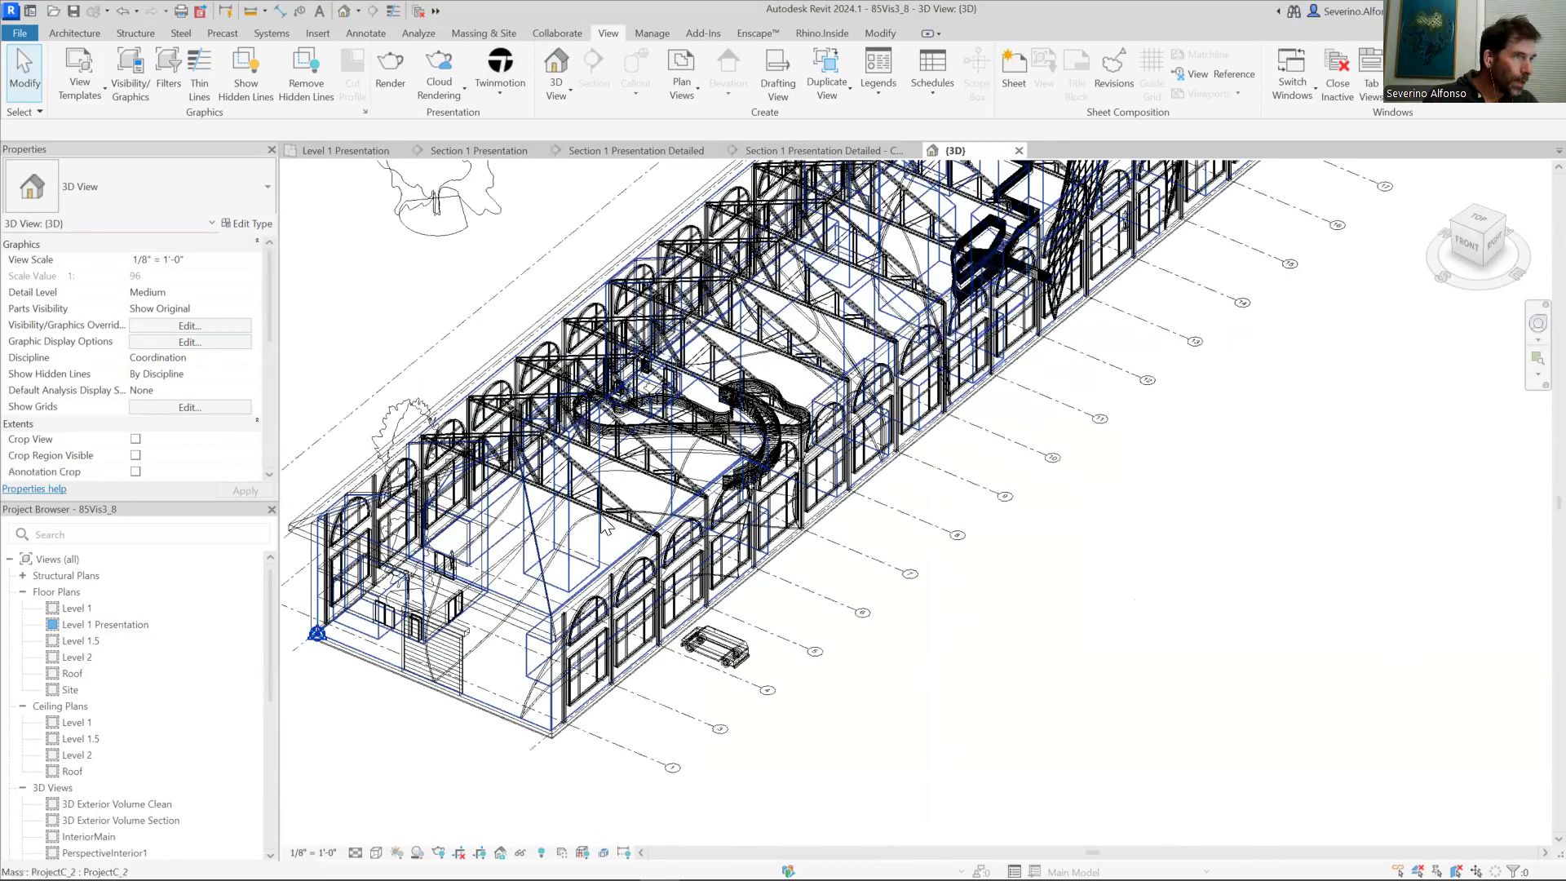
scroll(605, 526, up, 1)
scroll(809, 410, up, 3)
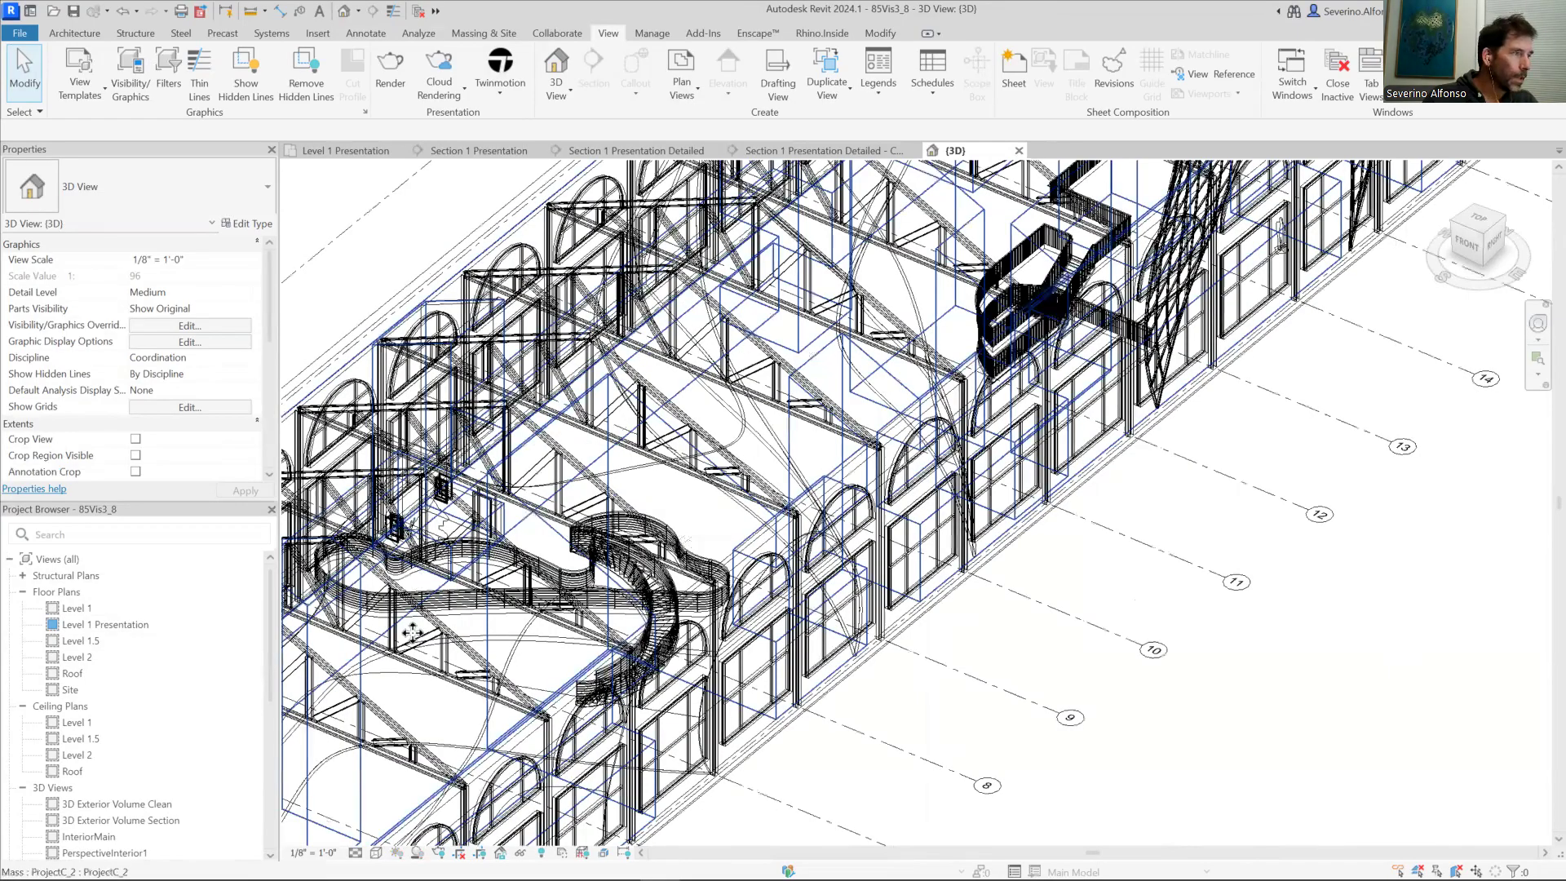
click(441, 663)
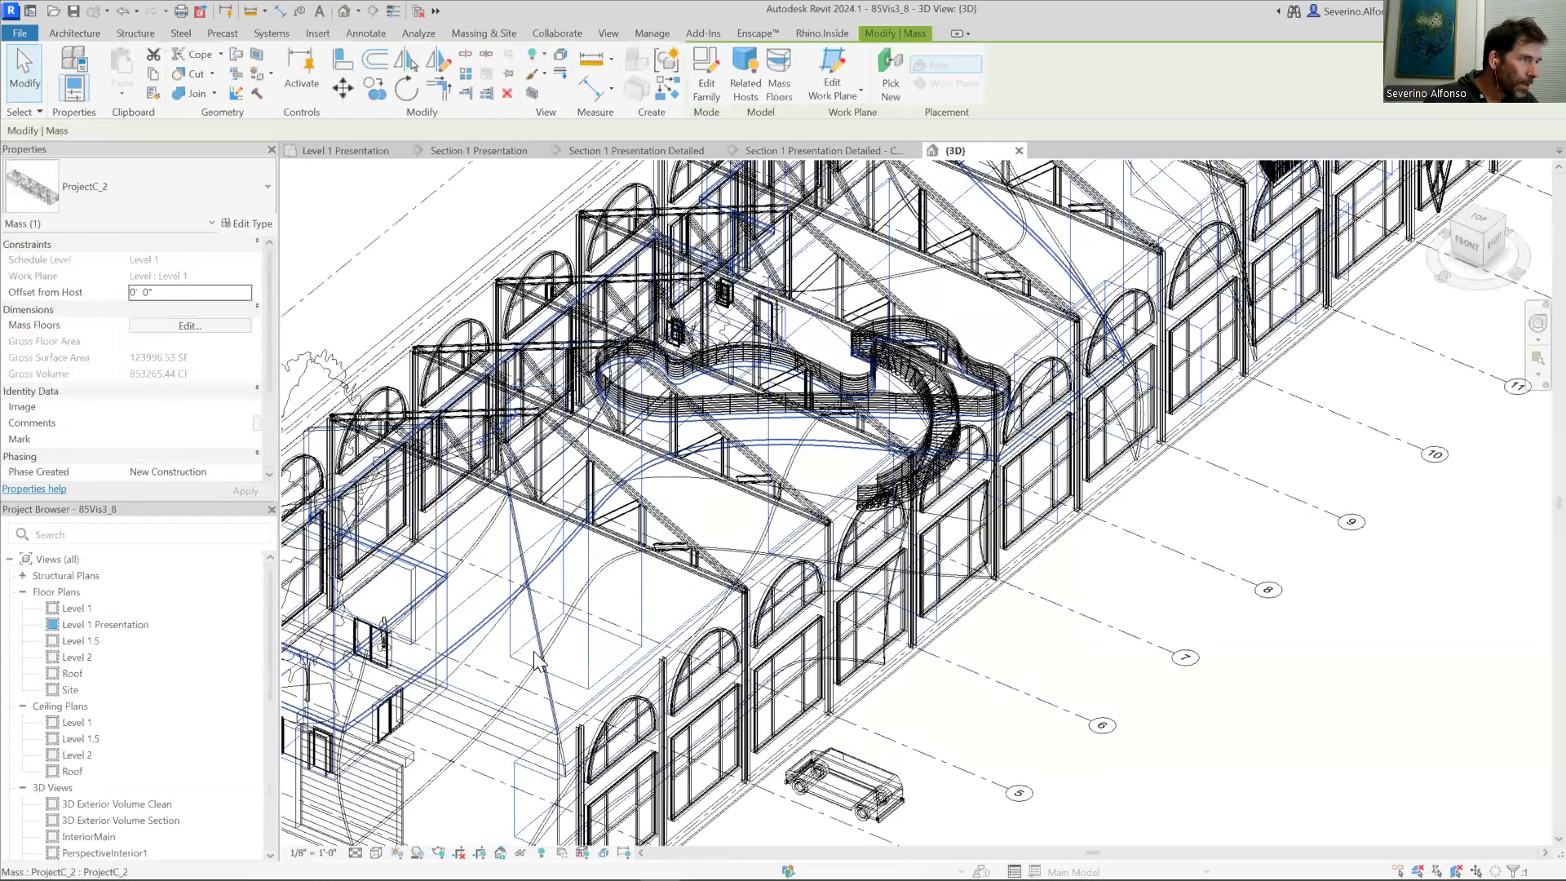
ctrl+click(512, 737)
scroll(514, 742, down, 1)
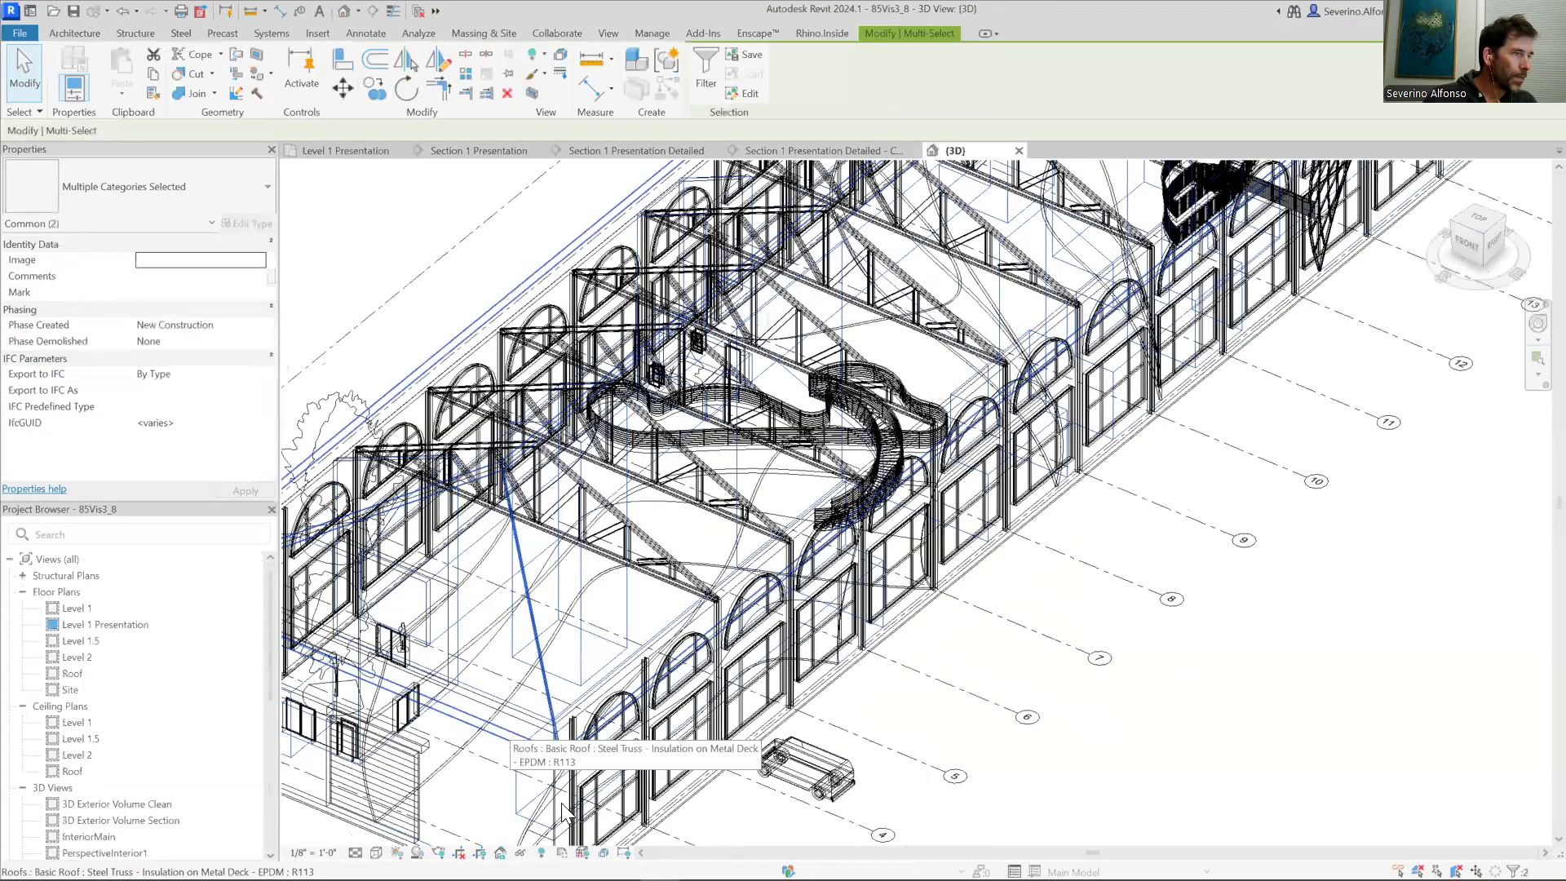
click(520, 852)
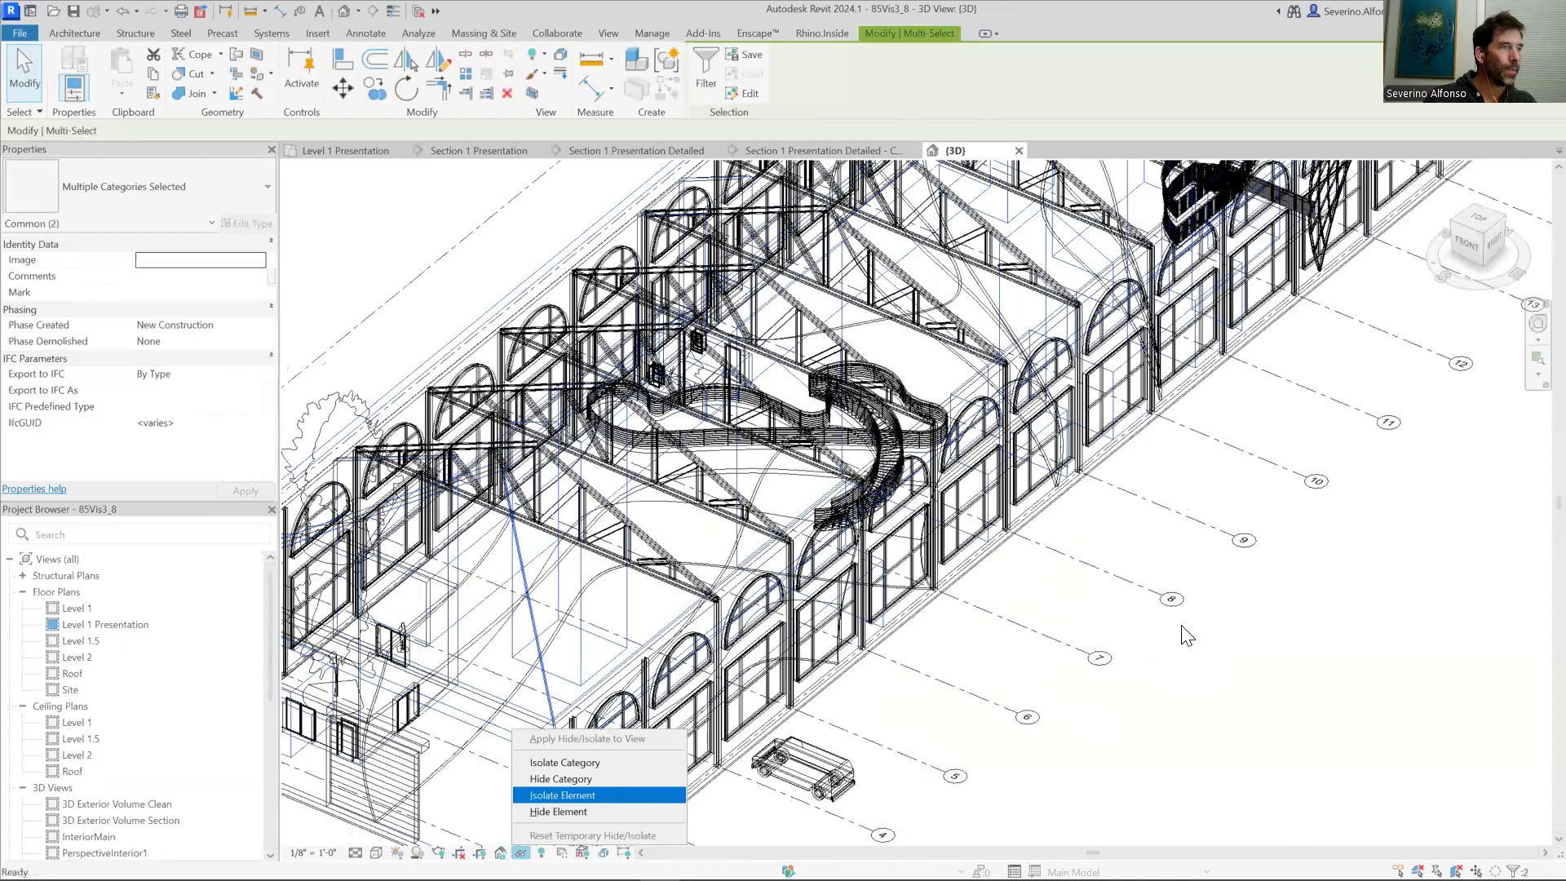
key(Return)
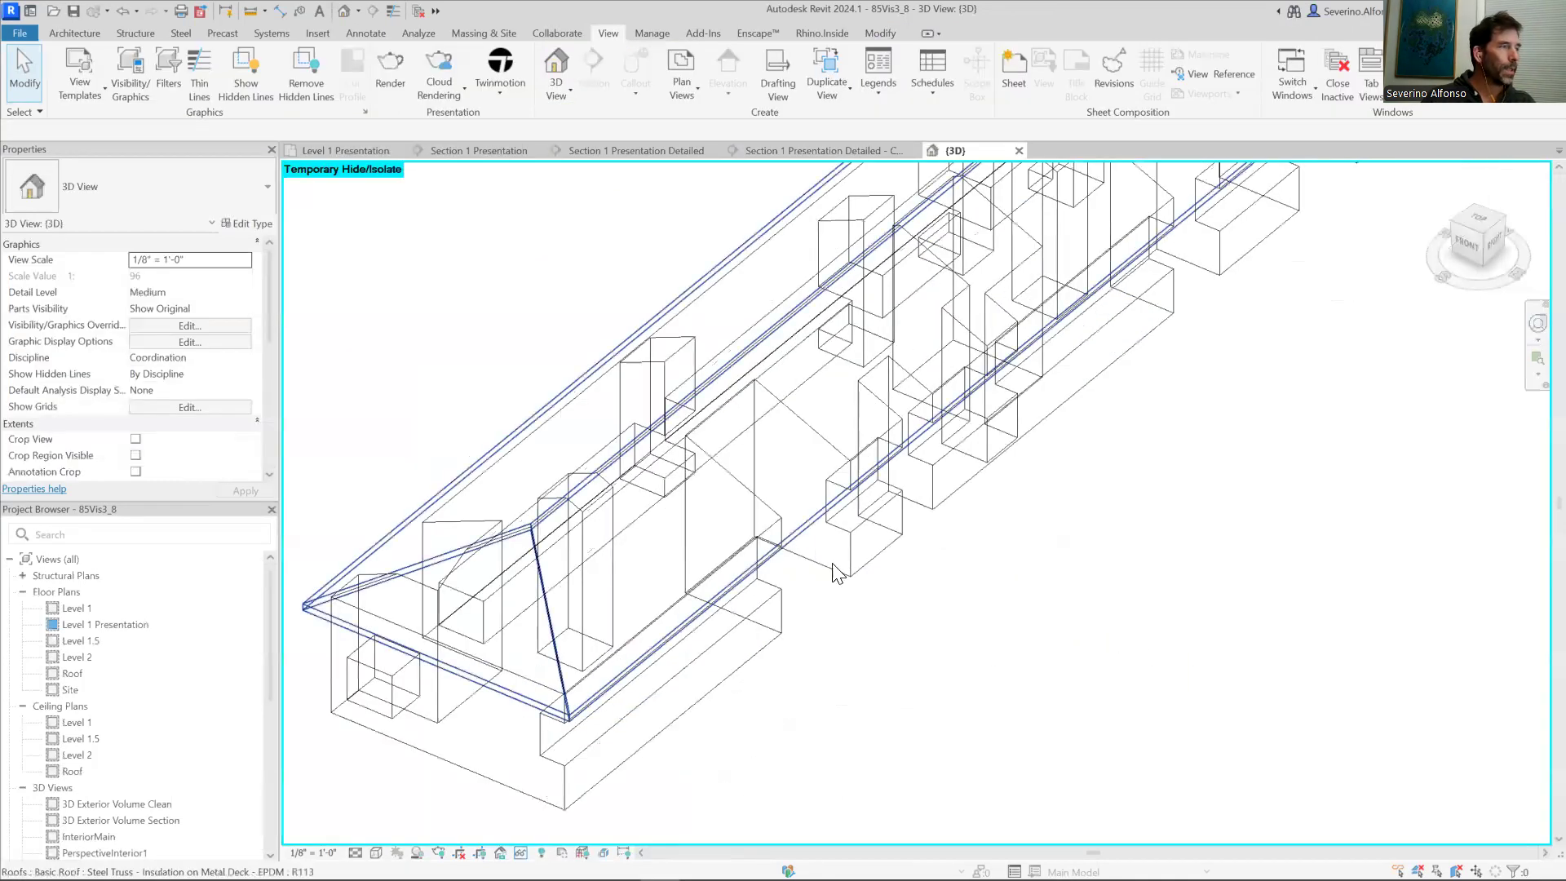
Step: Start a Shaft opening and pick the base edges of the mass's first gabled recess as its boundary
click(75, 37)
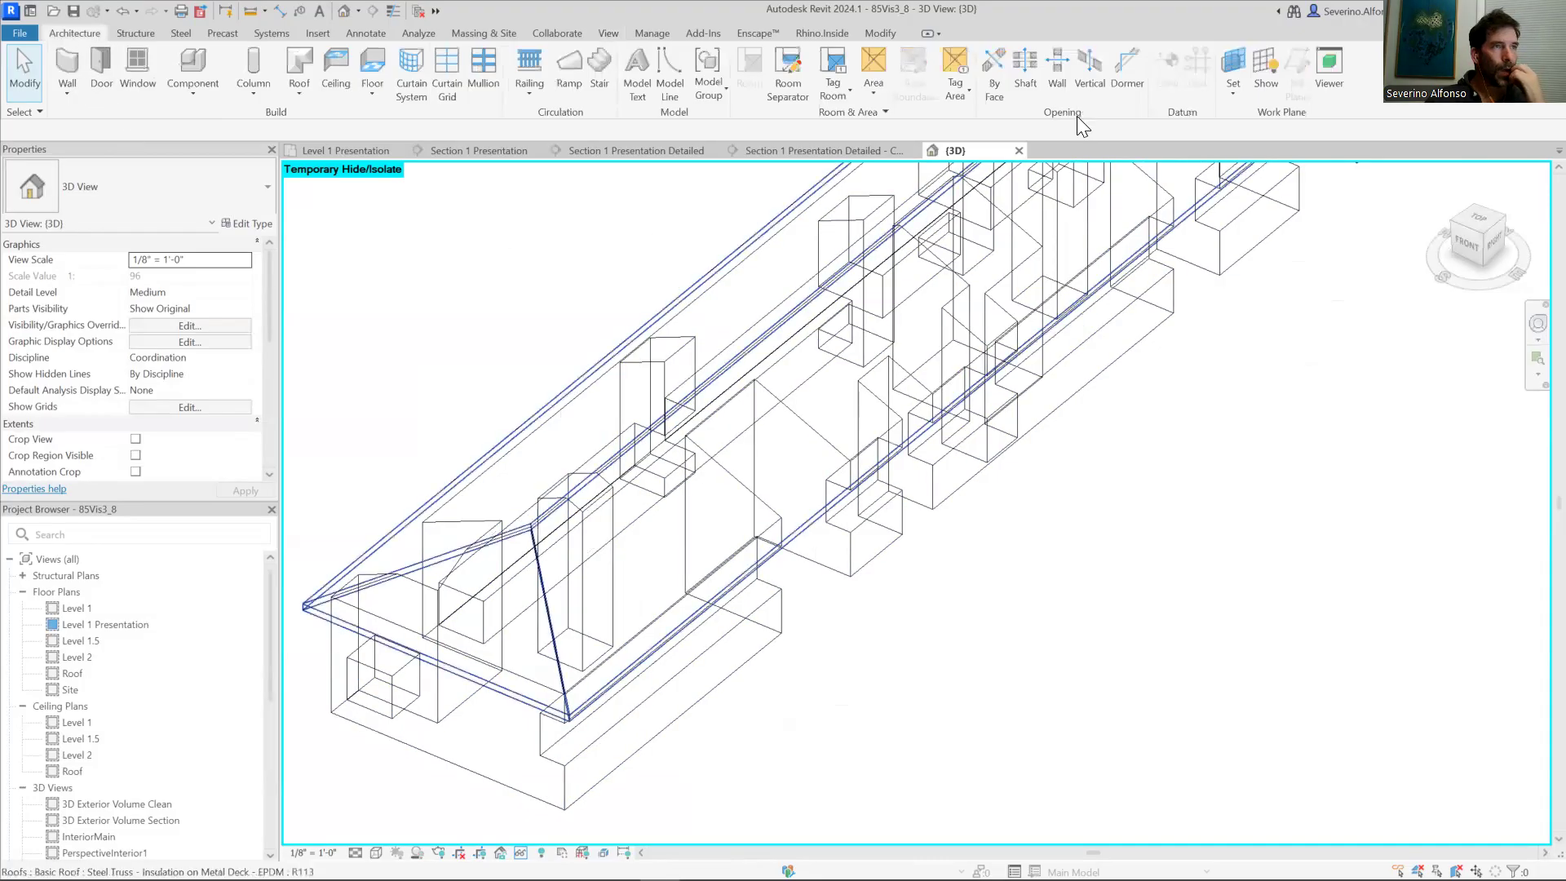
click(1023, 69)
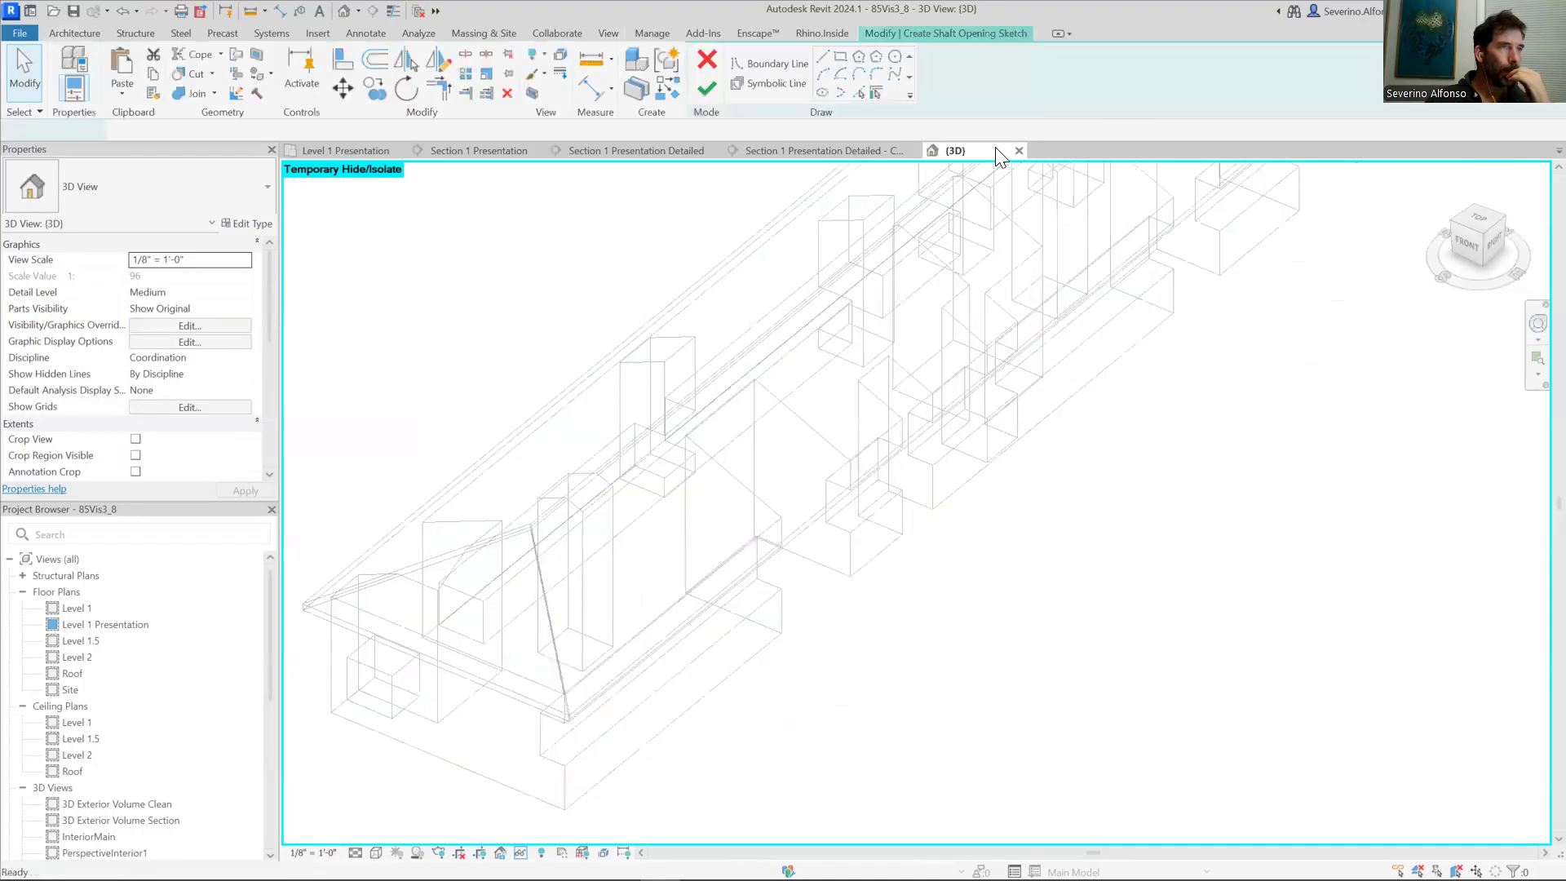
click(858, 93)
click(738, 499)
click(797, 430)
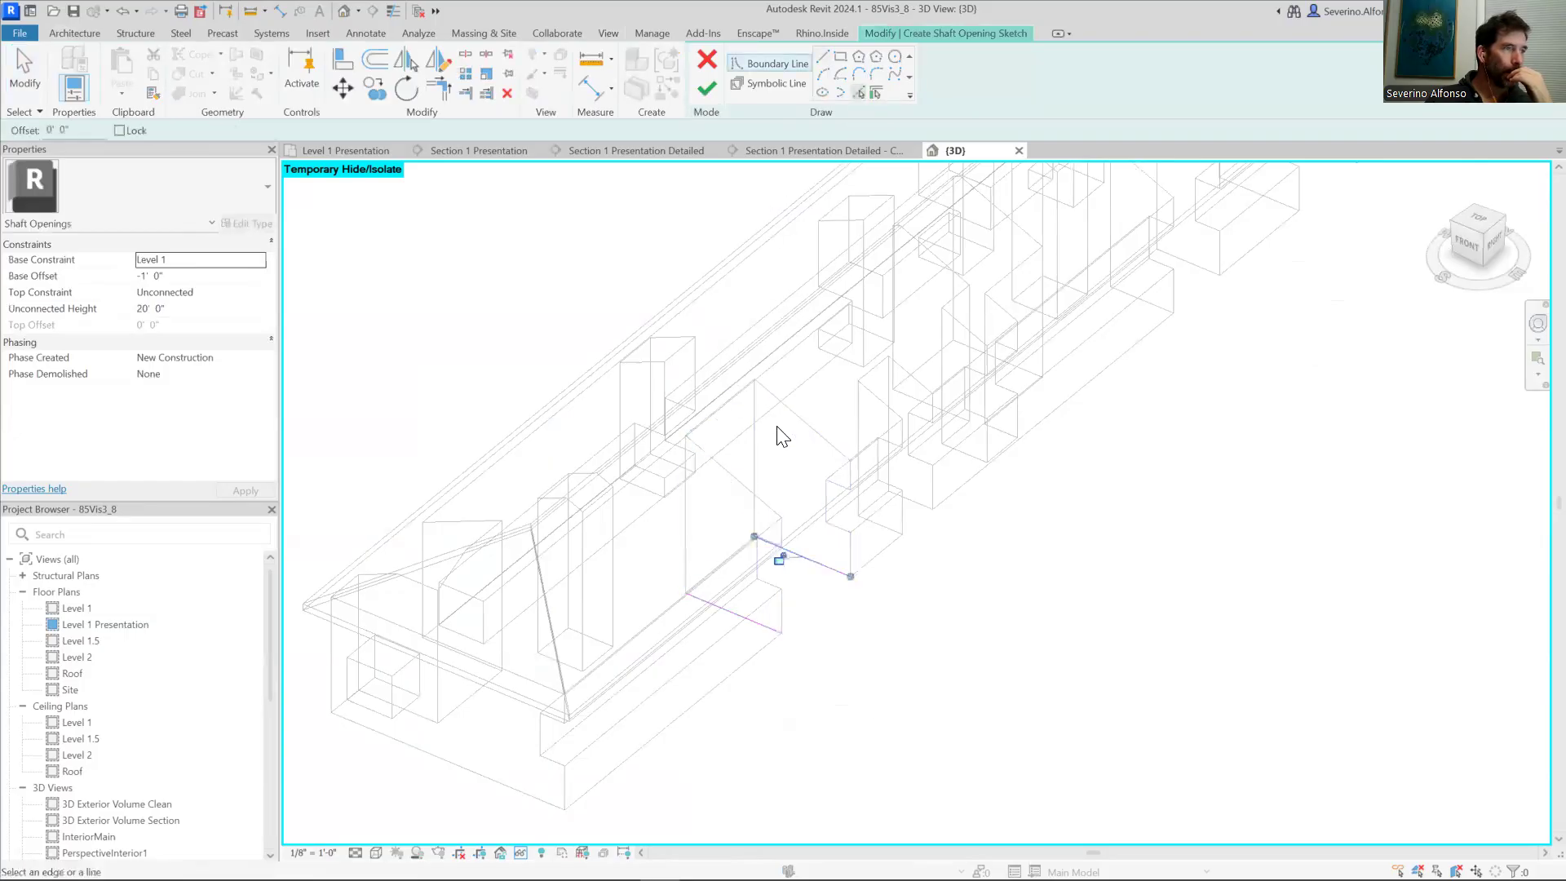
click(688, 511)
Step: Close the shaft boundary with a line, move that outer edge outward past the roof eave, and finish the sketch
scroll(843, 615, up, 2)
key(Escape)
key(Escape)
click(822, 56)
click(852, 566)
click(762, 642)
key(Escape)
key(Escape)
click(811, 601)
drag(810, 601, 880, 637)
click(970, 663)
scroll(734, 522, up, 3)
scroll(811, 578, down, 3)
click(710, 86)
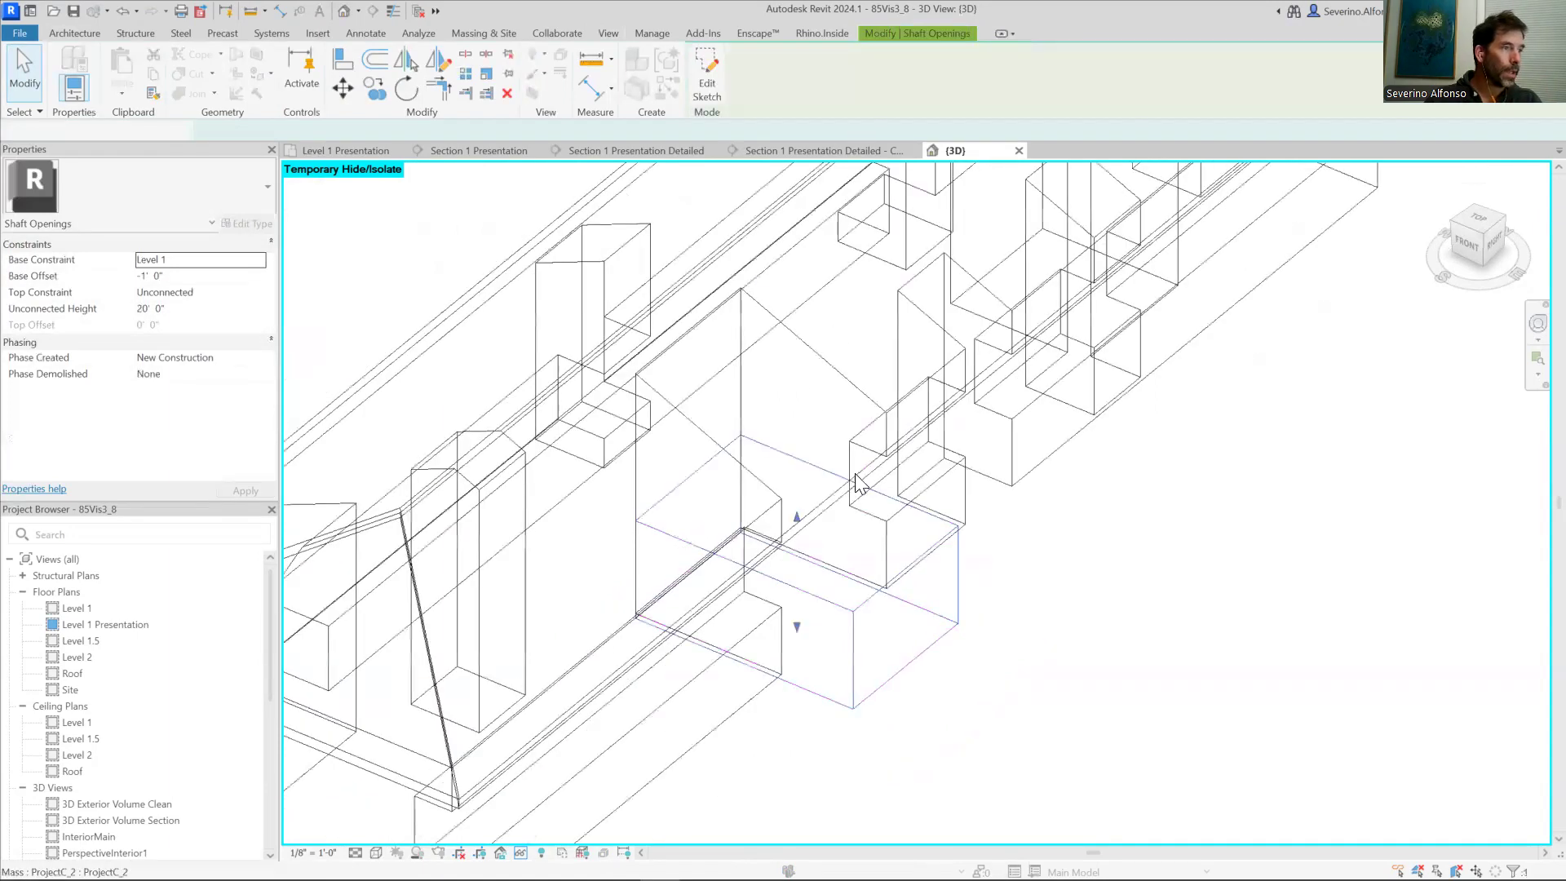
Step: Stretch the shaft opening up through the roof, with its base offset at about 29' and its height about 59'
scroll(836, 522, down, 3)
drag(824, 519, 842, 305)
scroll(869, 571, up, 3)
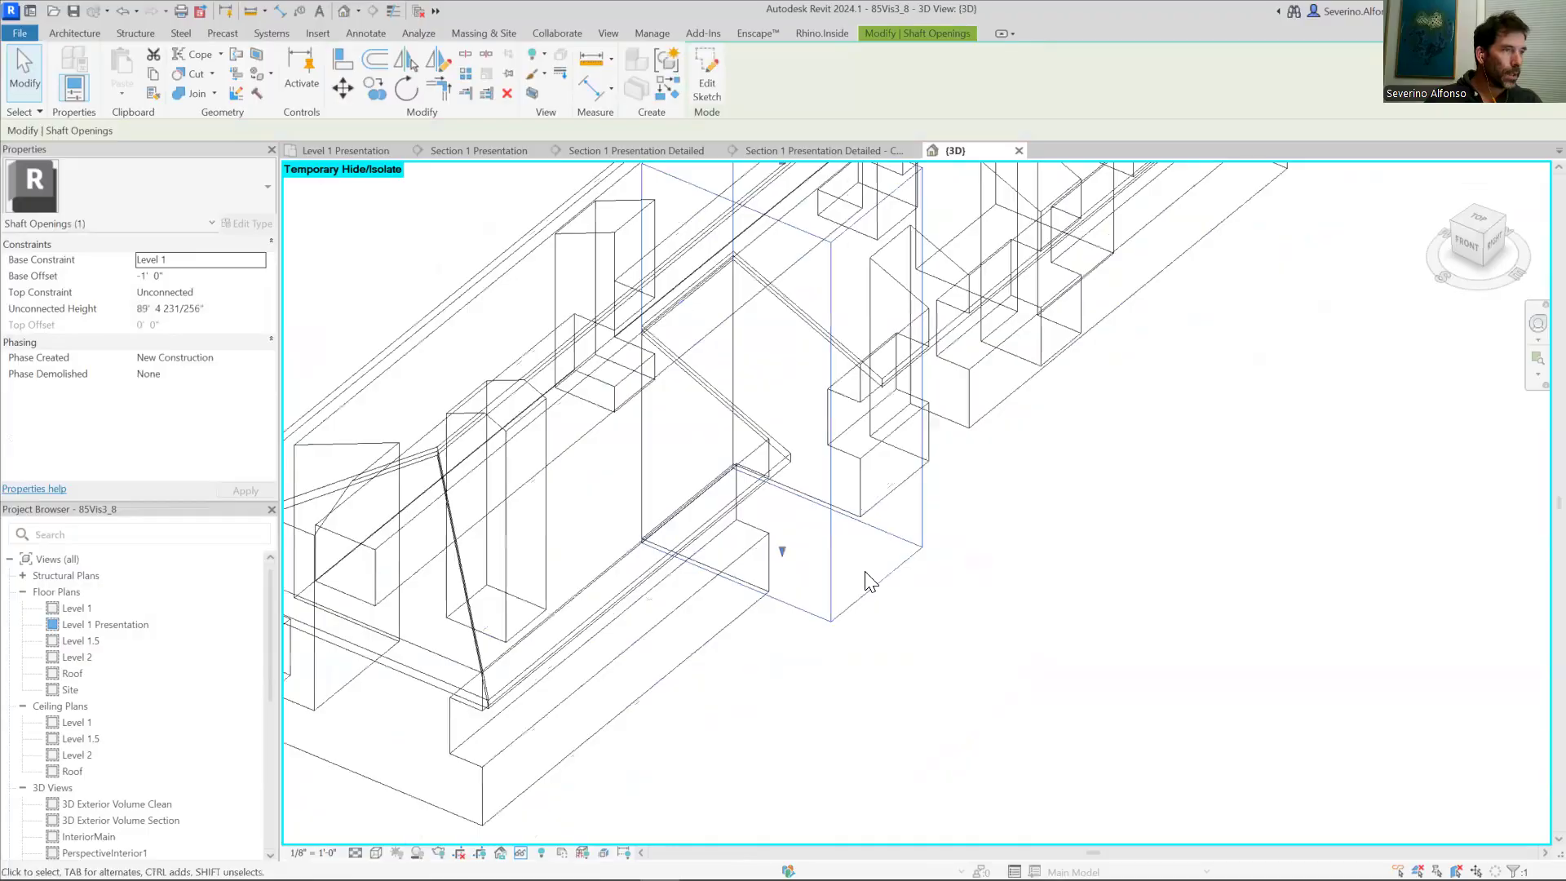
click(806, 621)
click(782, 550)
drag(783, 550, 788, 405)
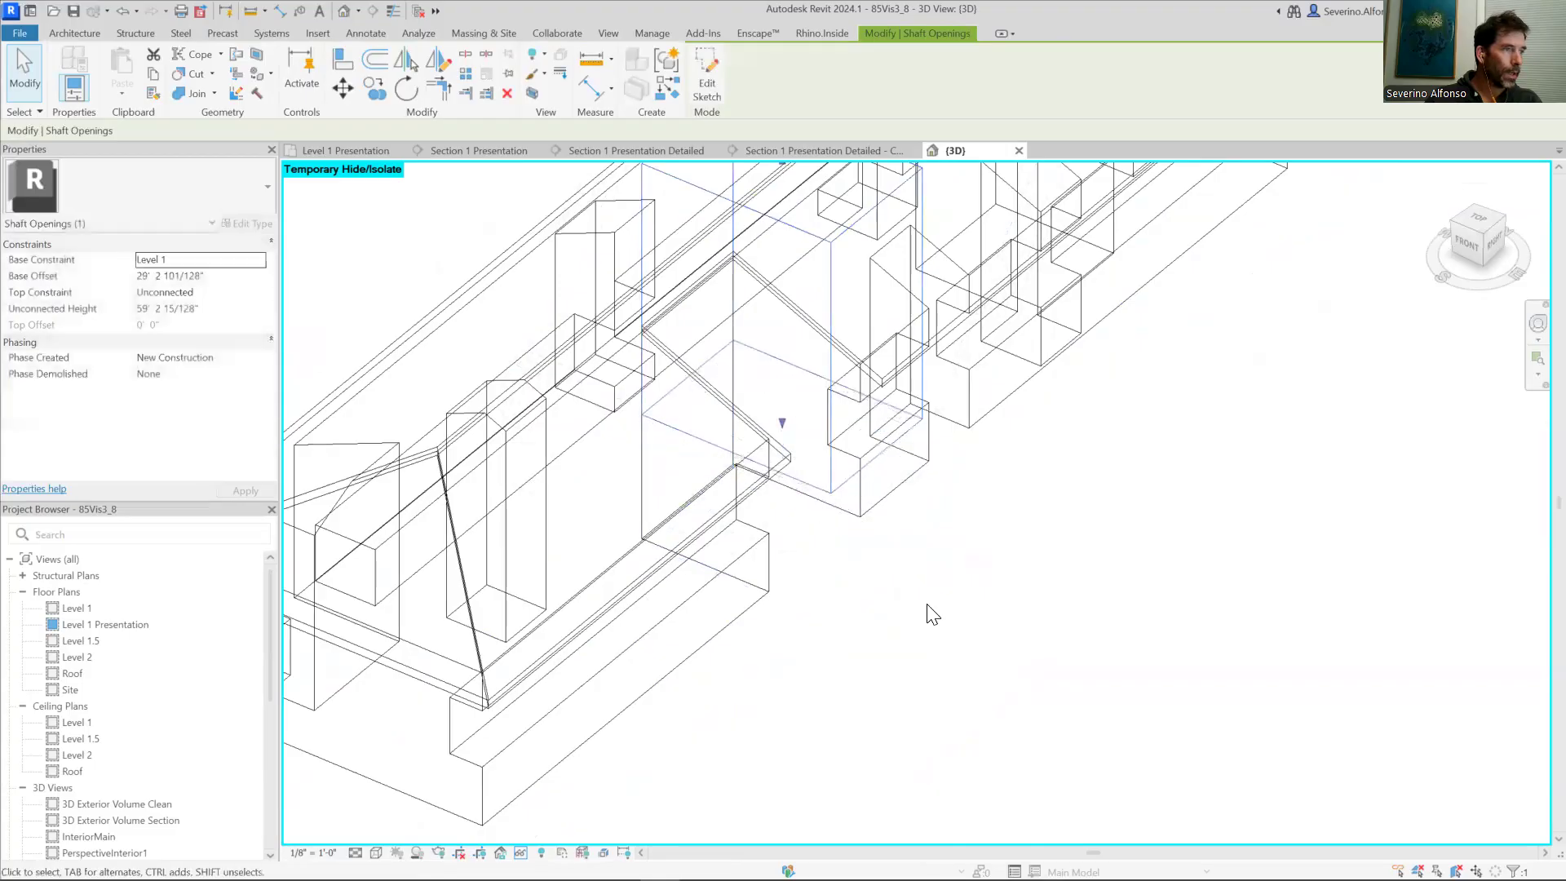
click(928, 602)
scroll(920, 591, down, 1)
scroll(906, 595, down, 1)
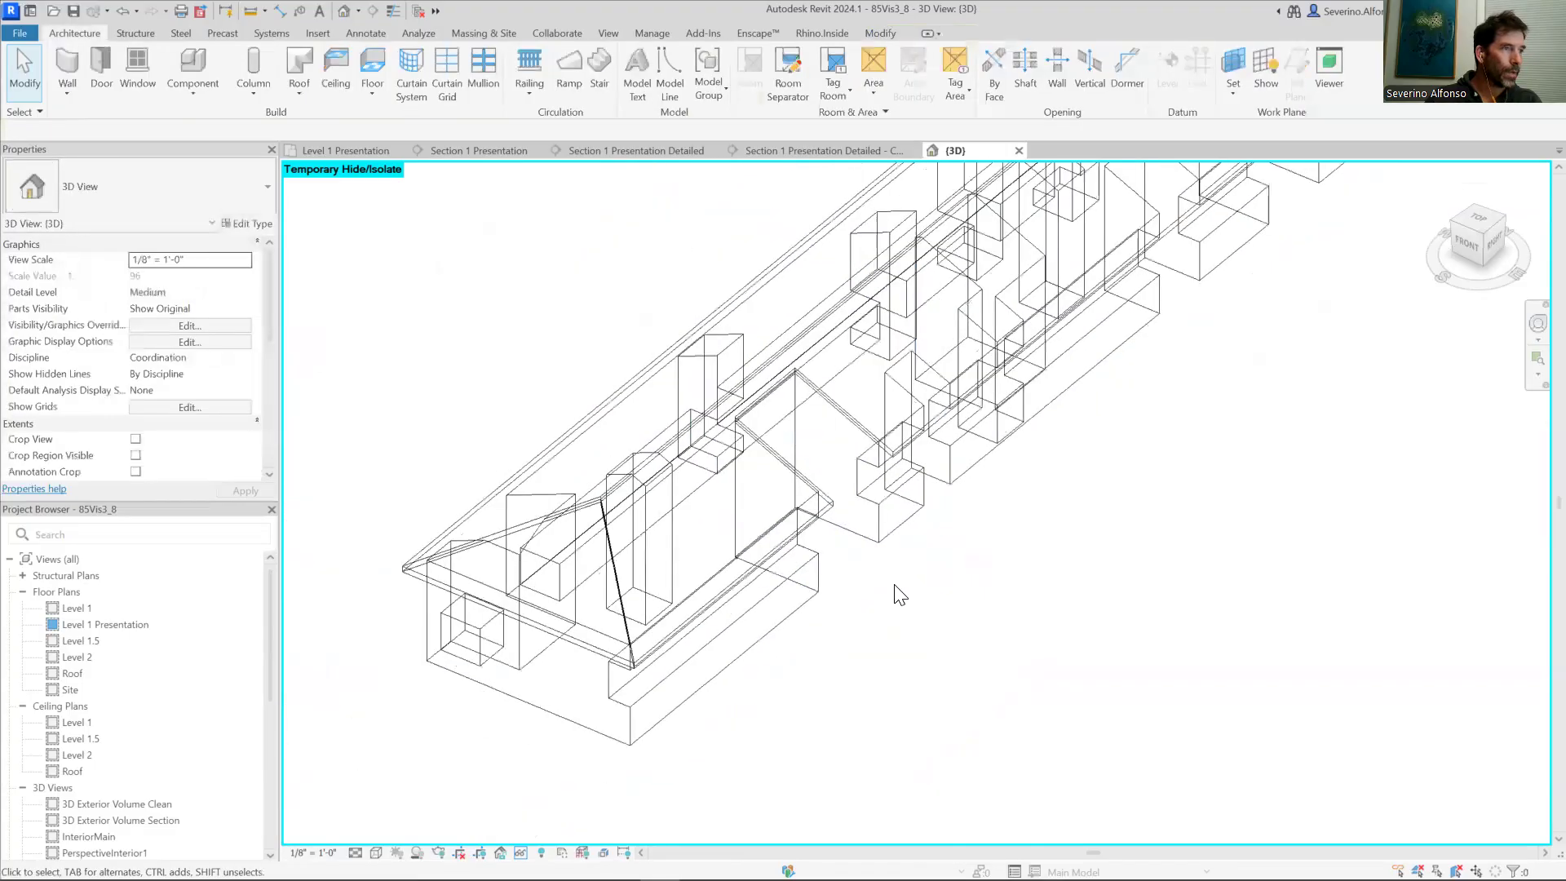
Step: Set the mass display to Show Mass by View Settings
click(801, 603)
key(Escape)
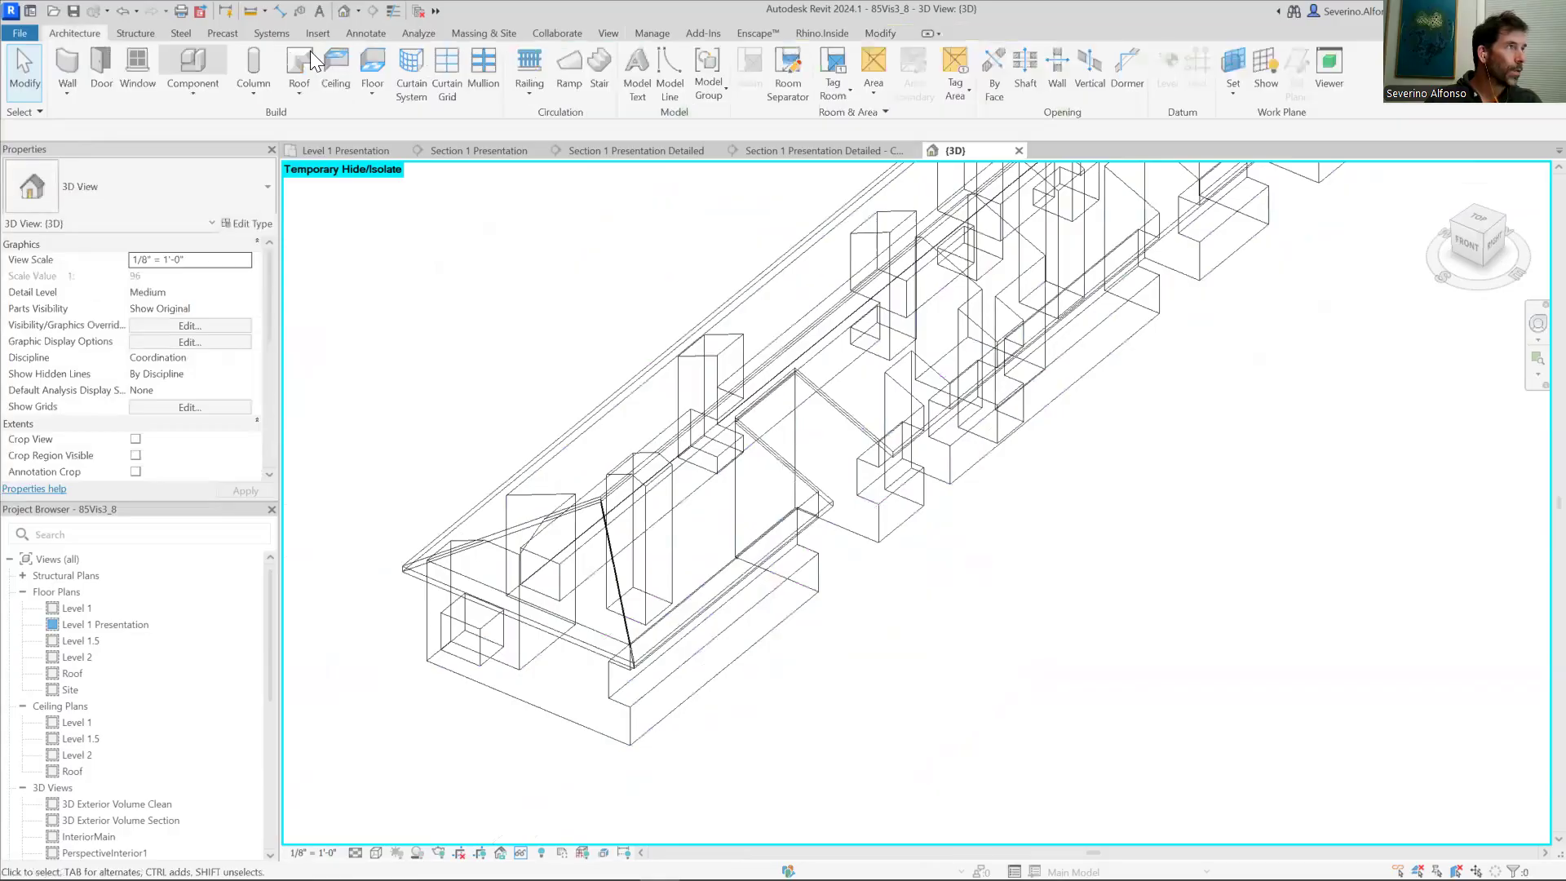
click(470, 34)
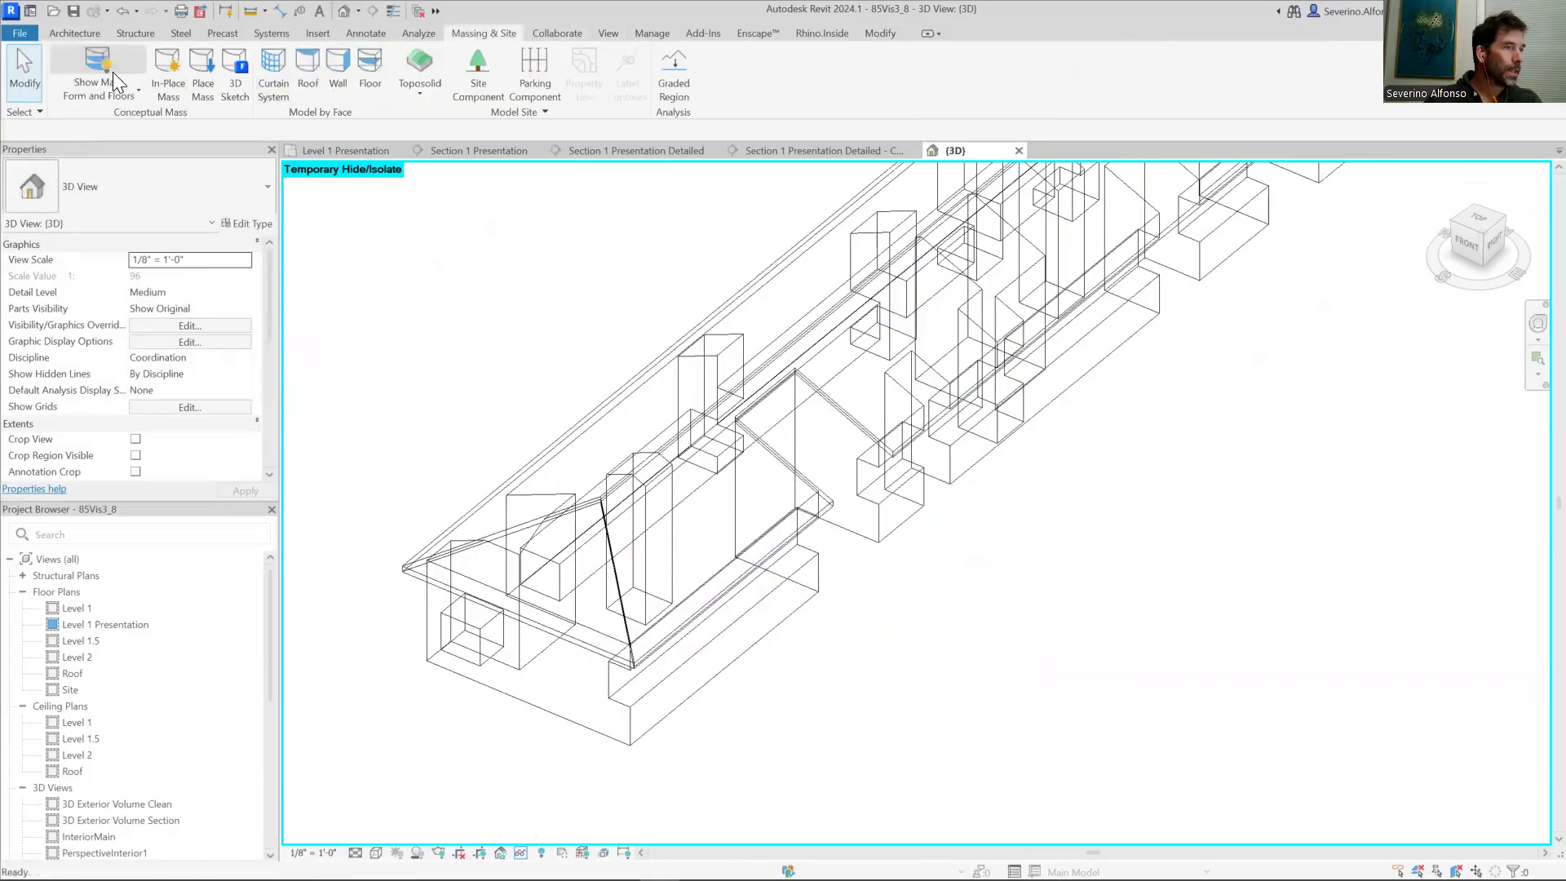
click(96, 64)
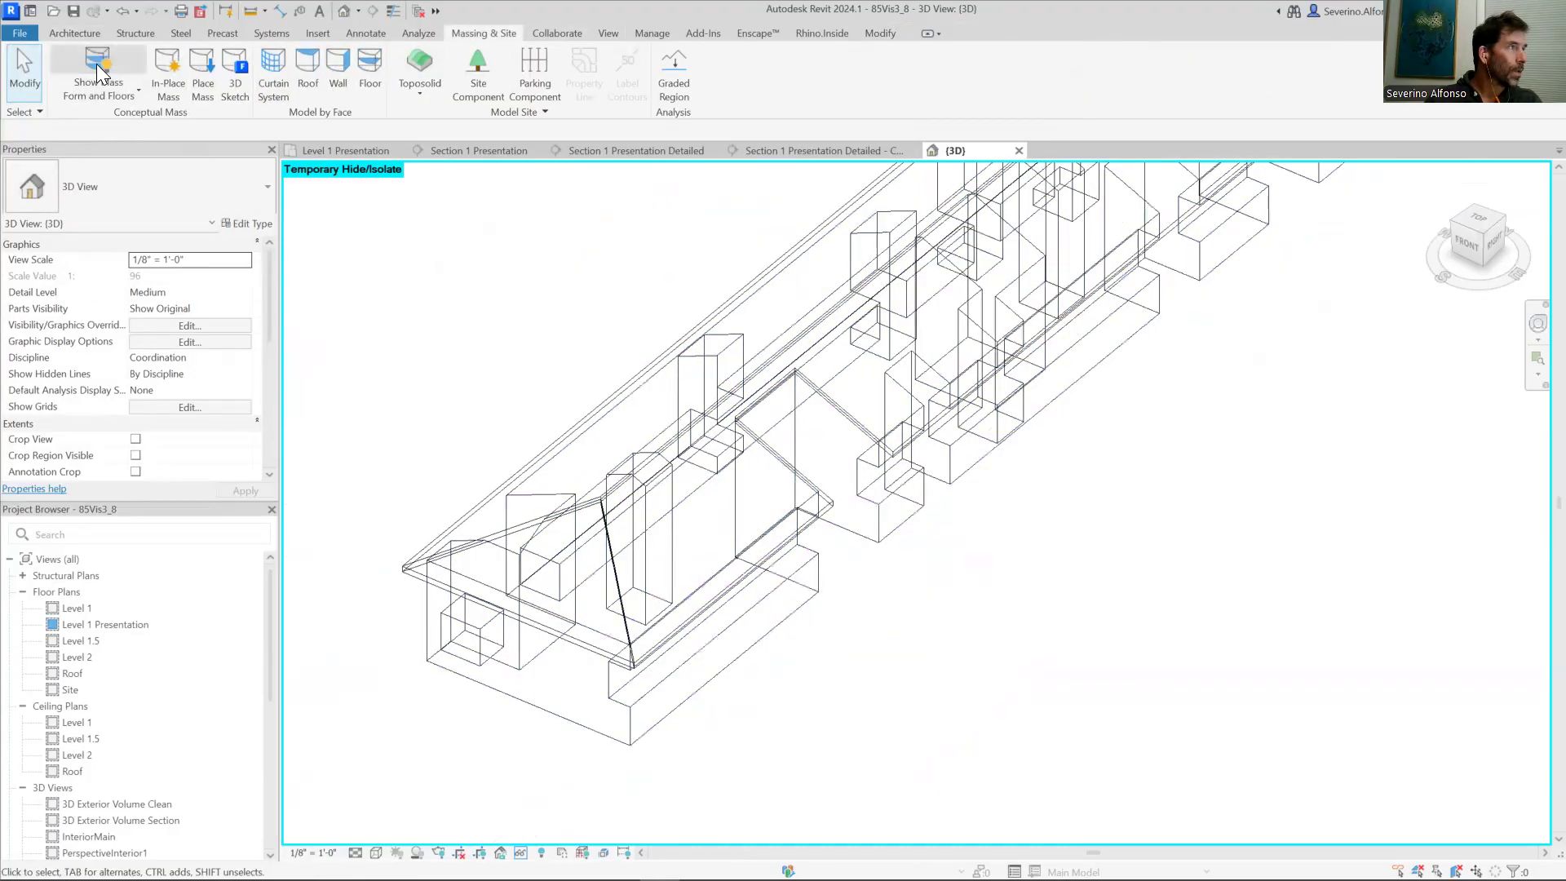
Step: Try to hide the ProjectC_2 mass element in the 3D view
right_click(775, 650)
key(Escape)
right_click(744, 654)
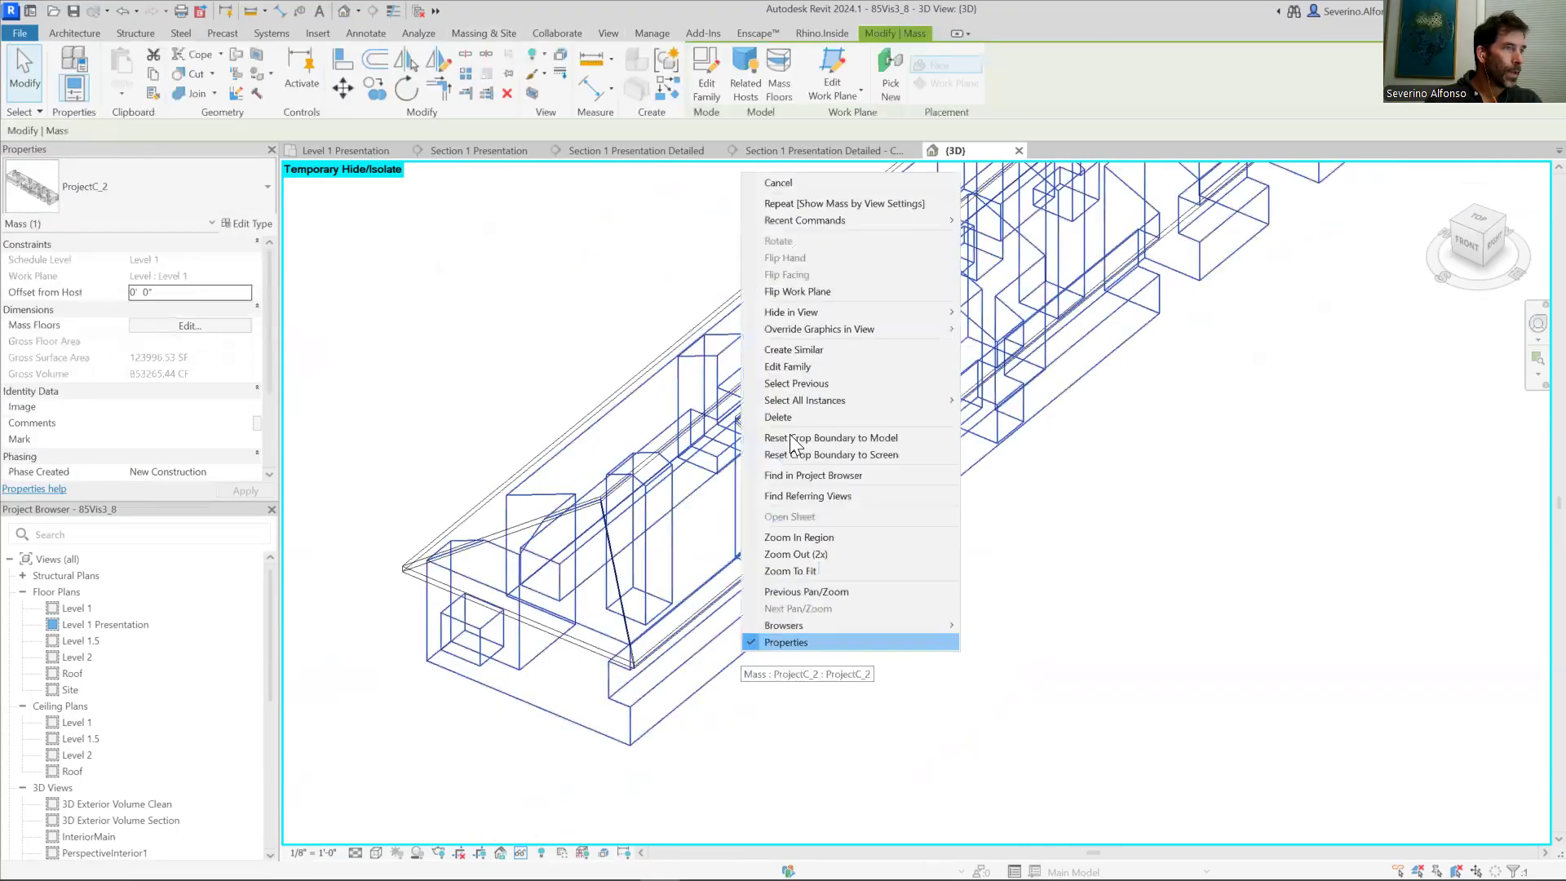
mouse_move(812, 327)
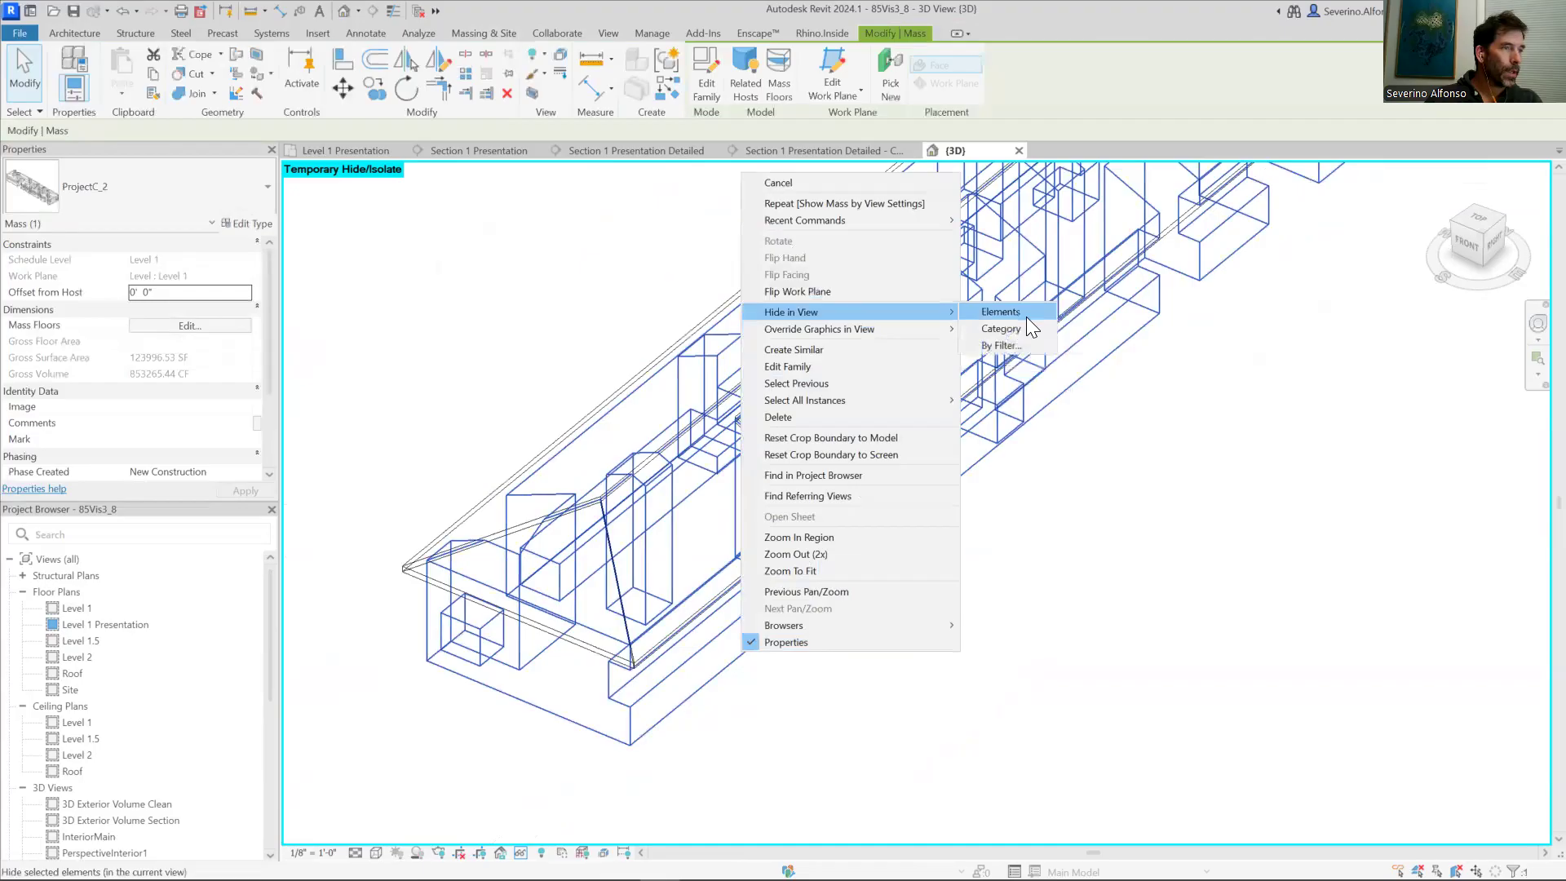
click(1026, 316)
key(ctrl+z)
Step: Start another Shaft opening and pick the base edges of the first tall recess along the building's rear side
scroll(1023, 521, down, 1)
drag(1023, 522, 850, 601)
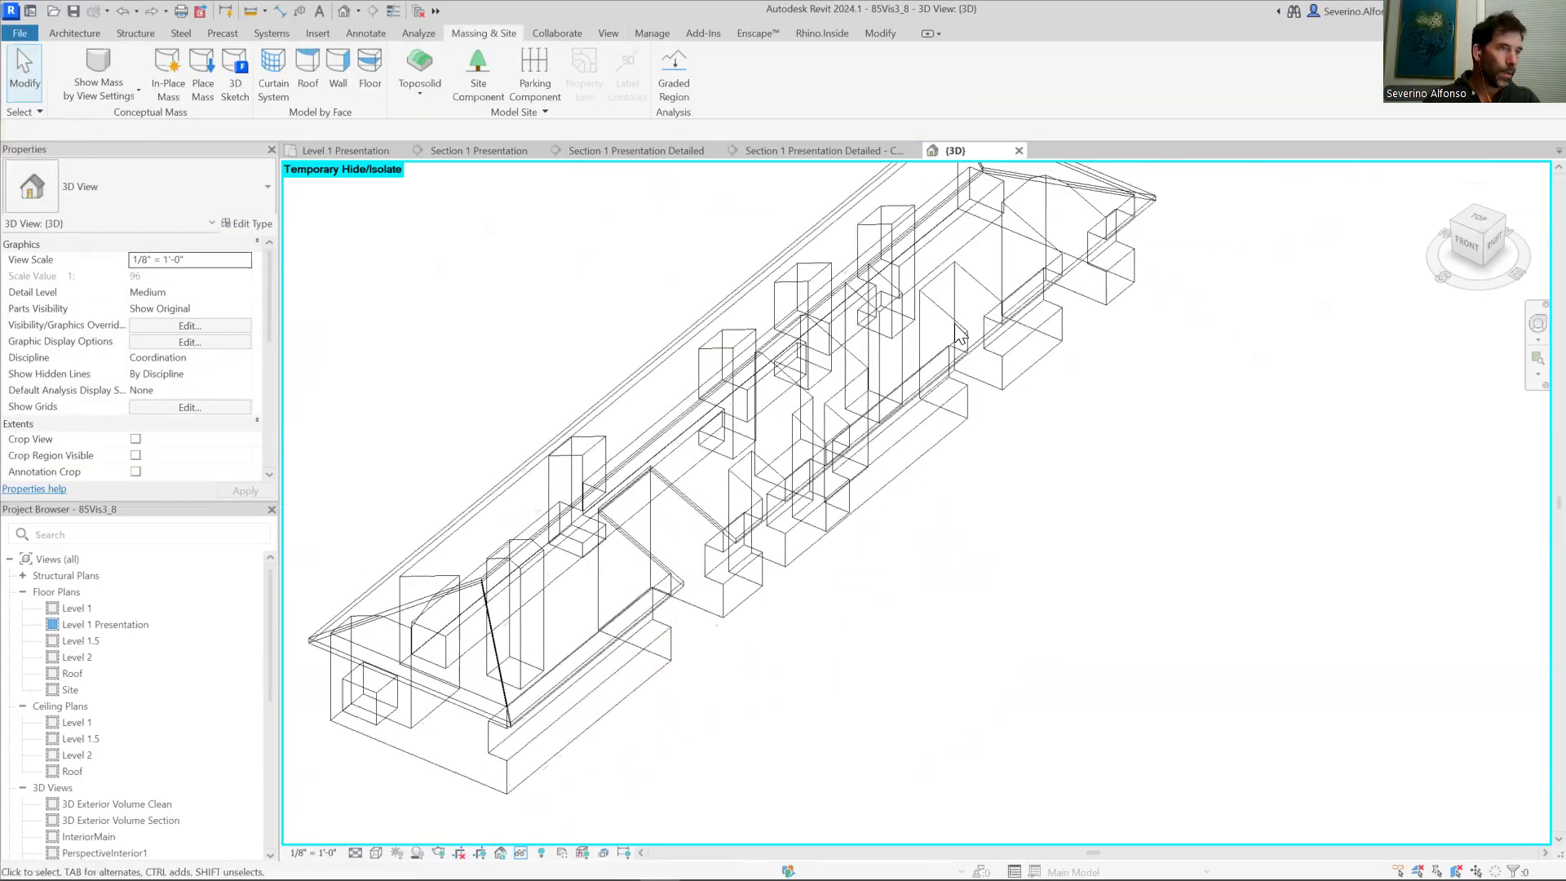
click(71, 35)
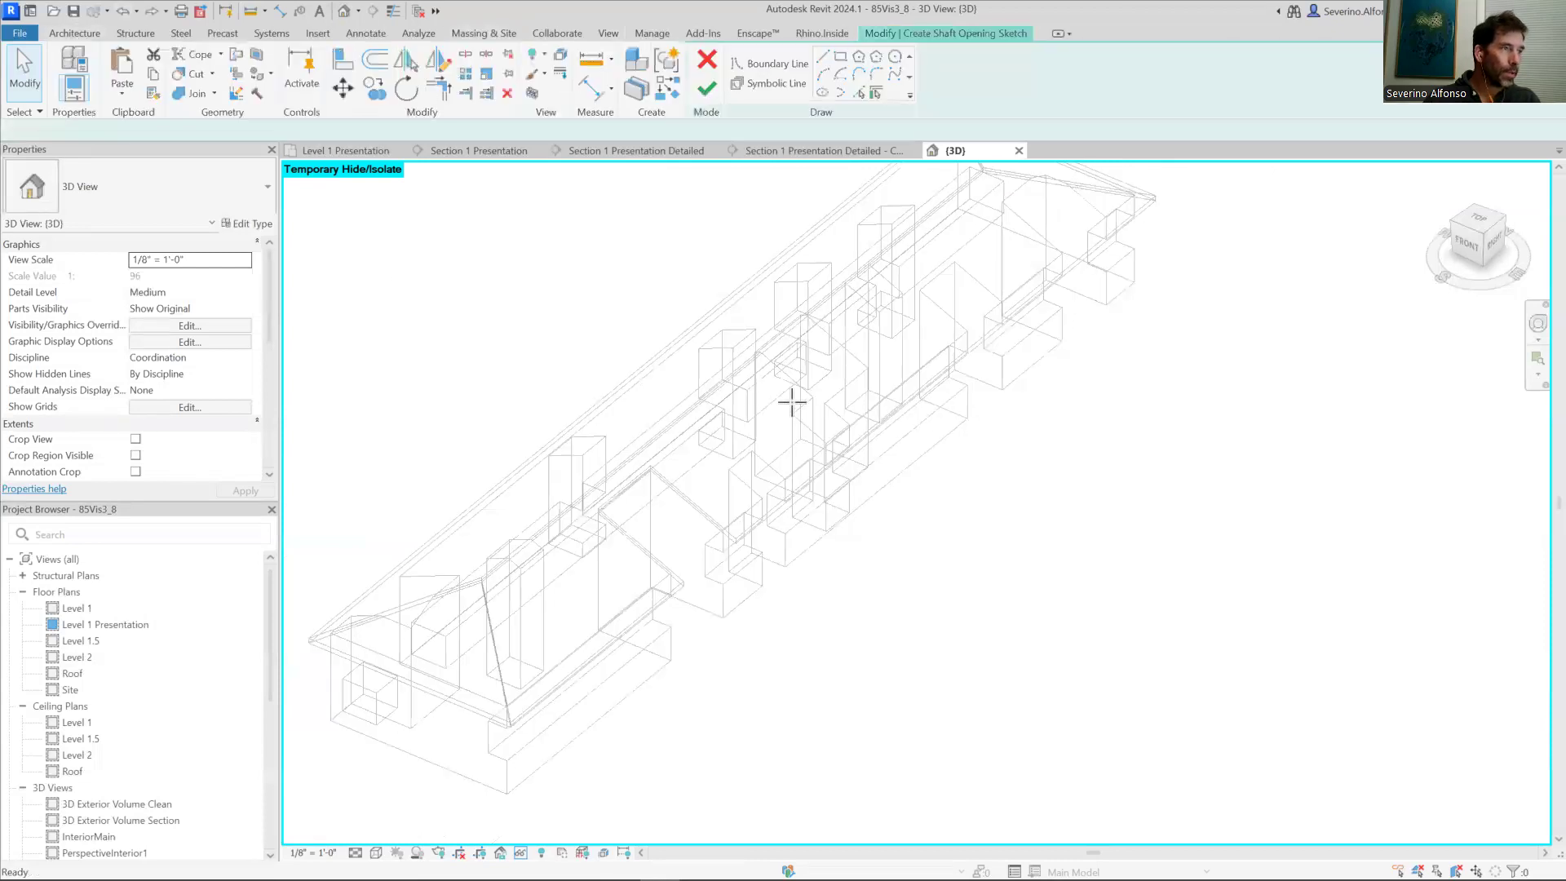
click(860, 93)
scroll(594, 444, up, 3)
click(593, 447)
click(540, 466)
Step: Move the outer edge of the first rear rectangle outward beyond the roof edge
scroll(522, 464, up, 3)
scroll(571, 630, down, 2)
key(Escape)
click(869, 90)
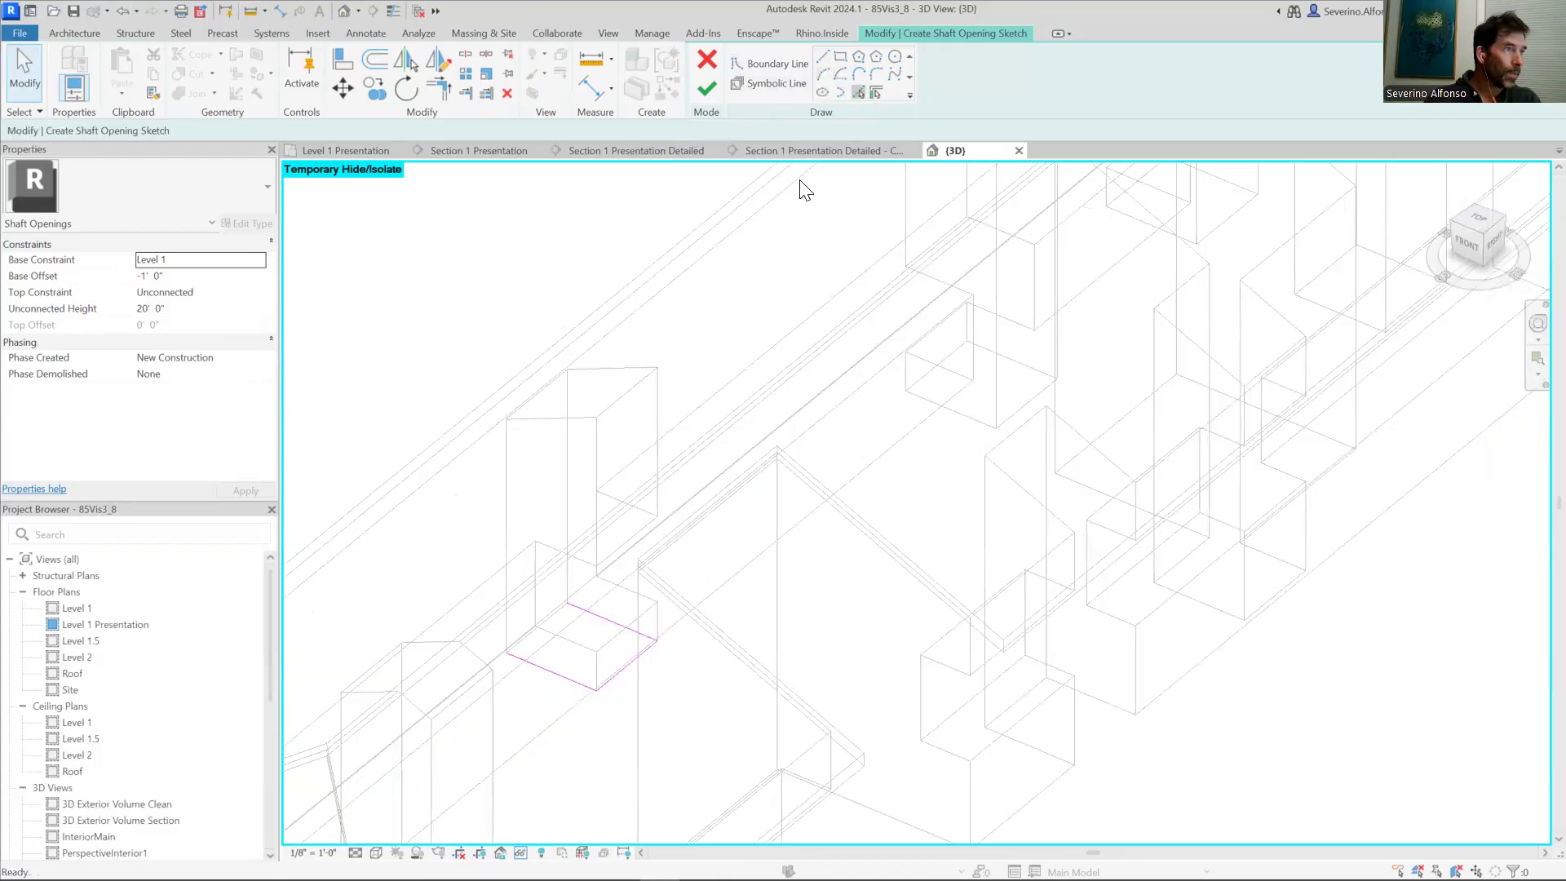
key(Escape)
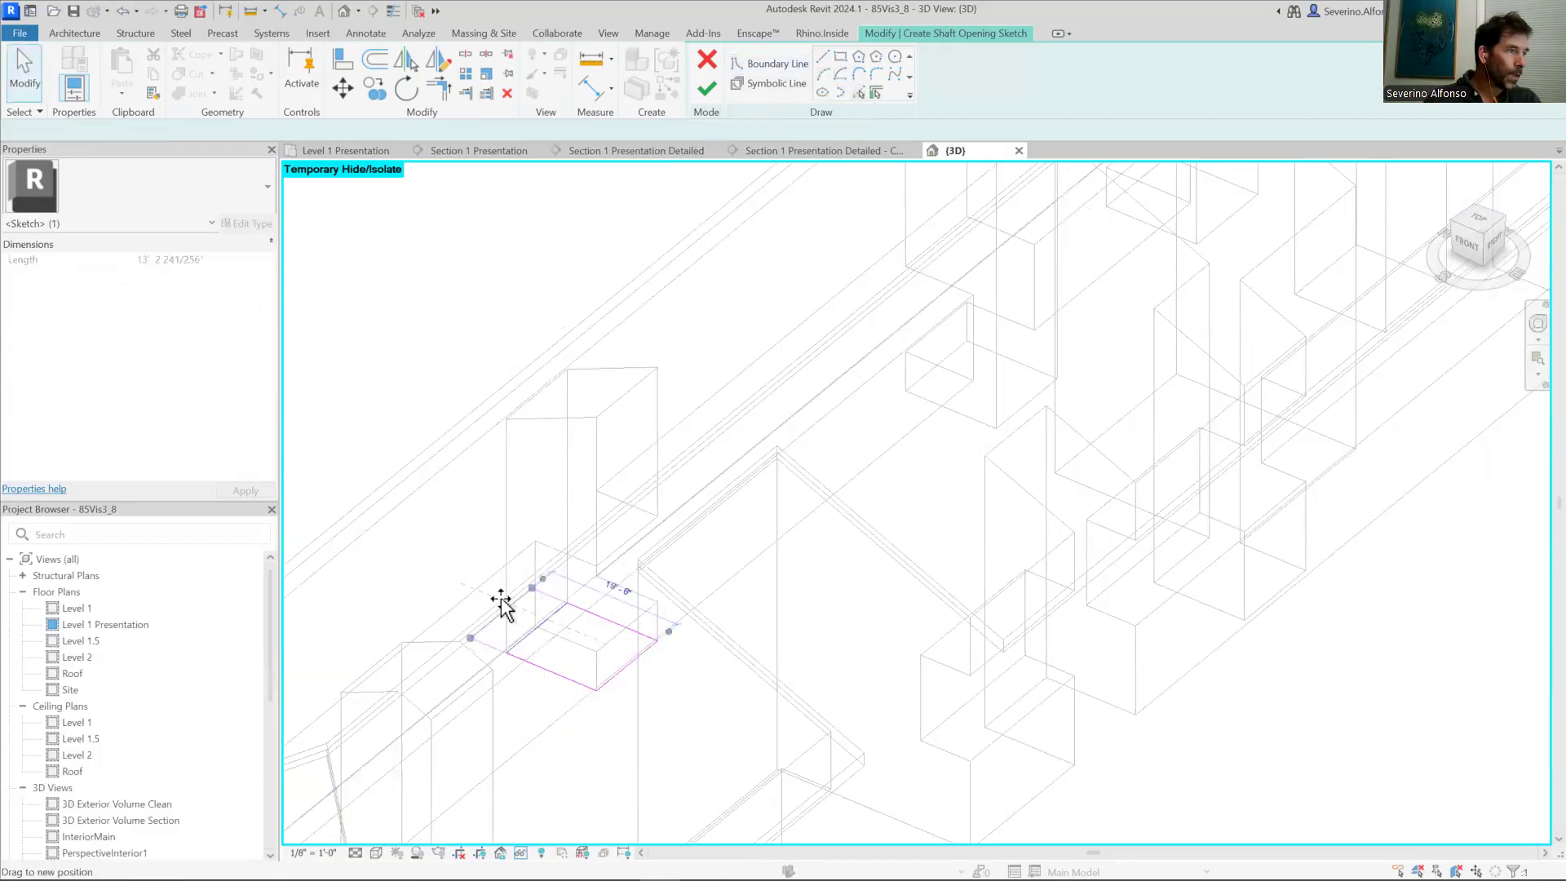
scroll(696, 562, down, 4)
scroll(764, 519, down, 1)
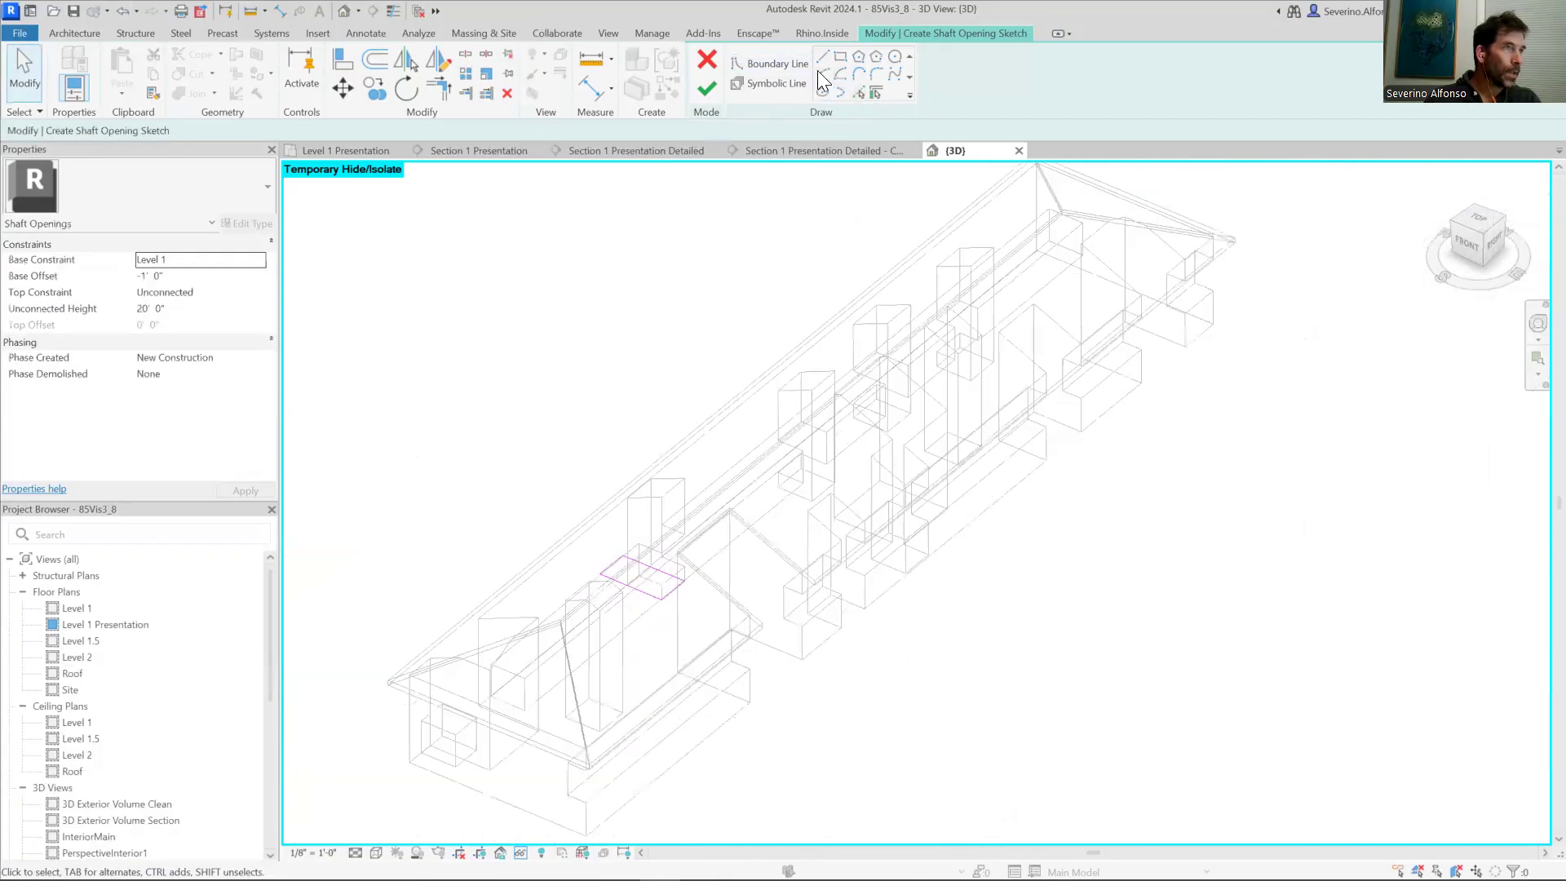
Step: Pick the edges of the second tall rear recess as another closed boundary in the shaft sketch
click(859, 91)
scroll(815, 359, up, 3)
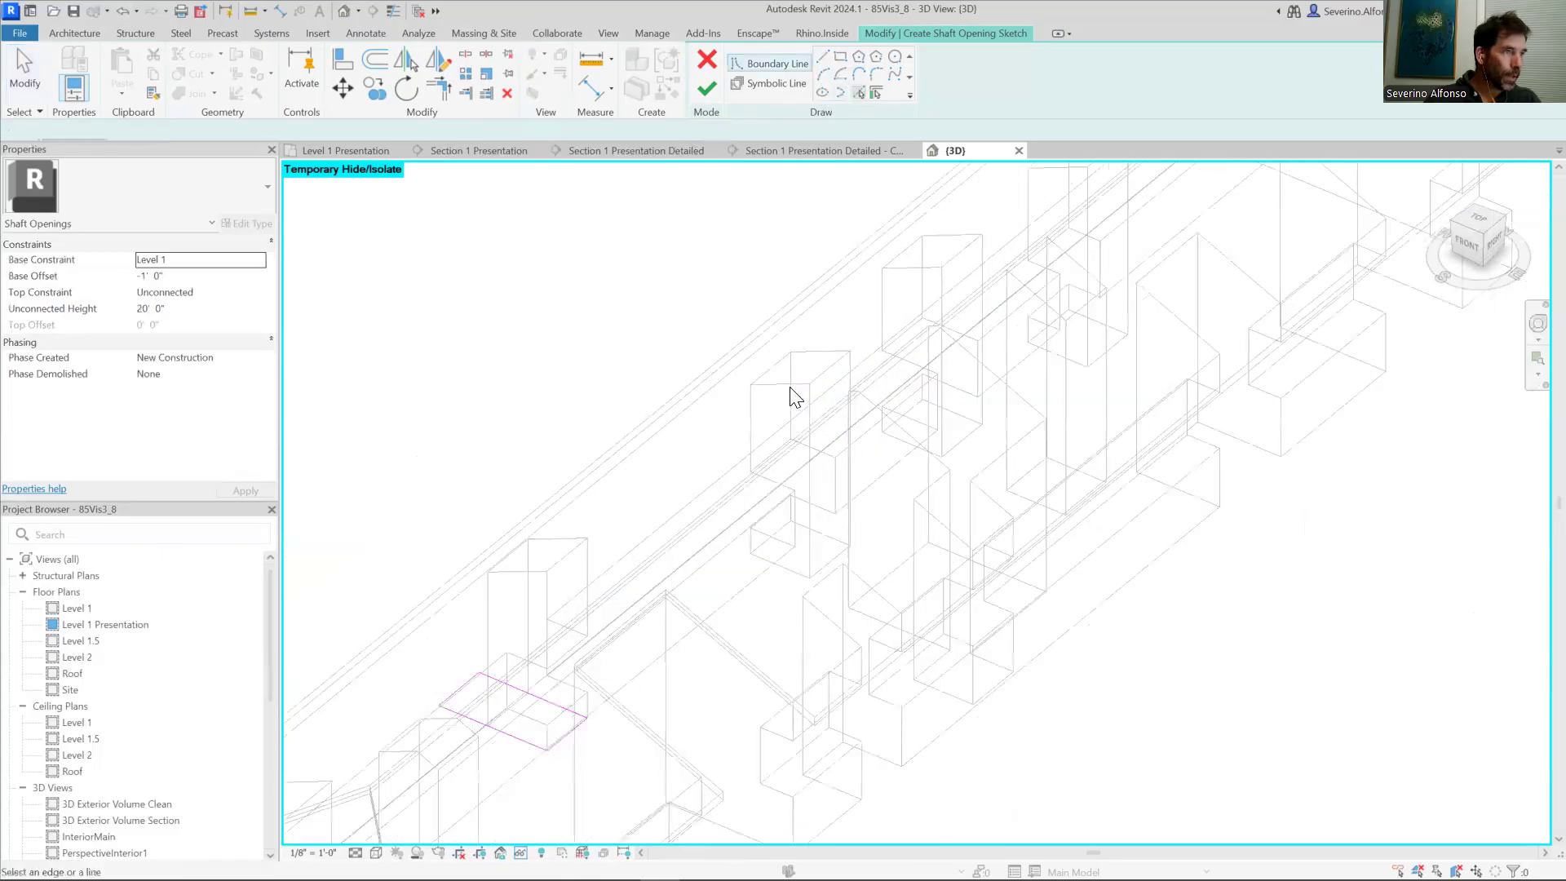
click(829, 371)
click(825, 353)
click(777, 364)
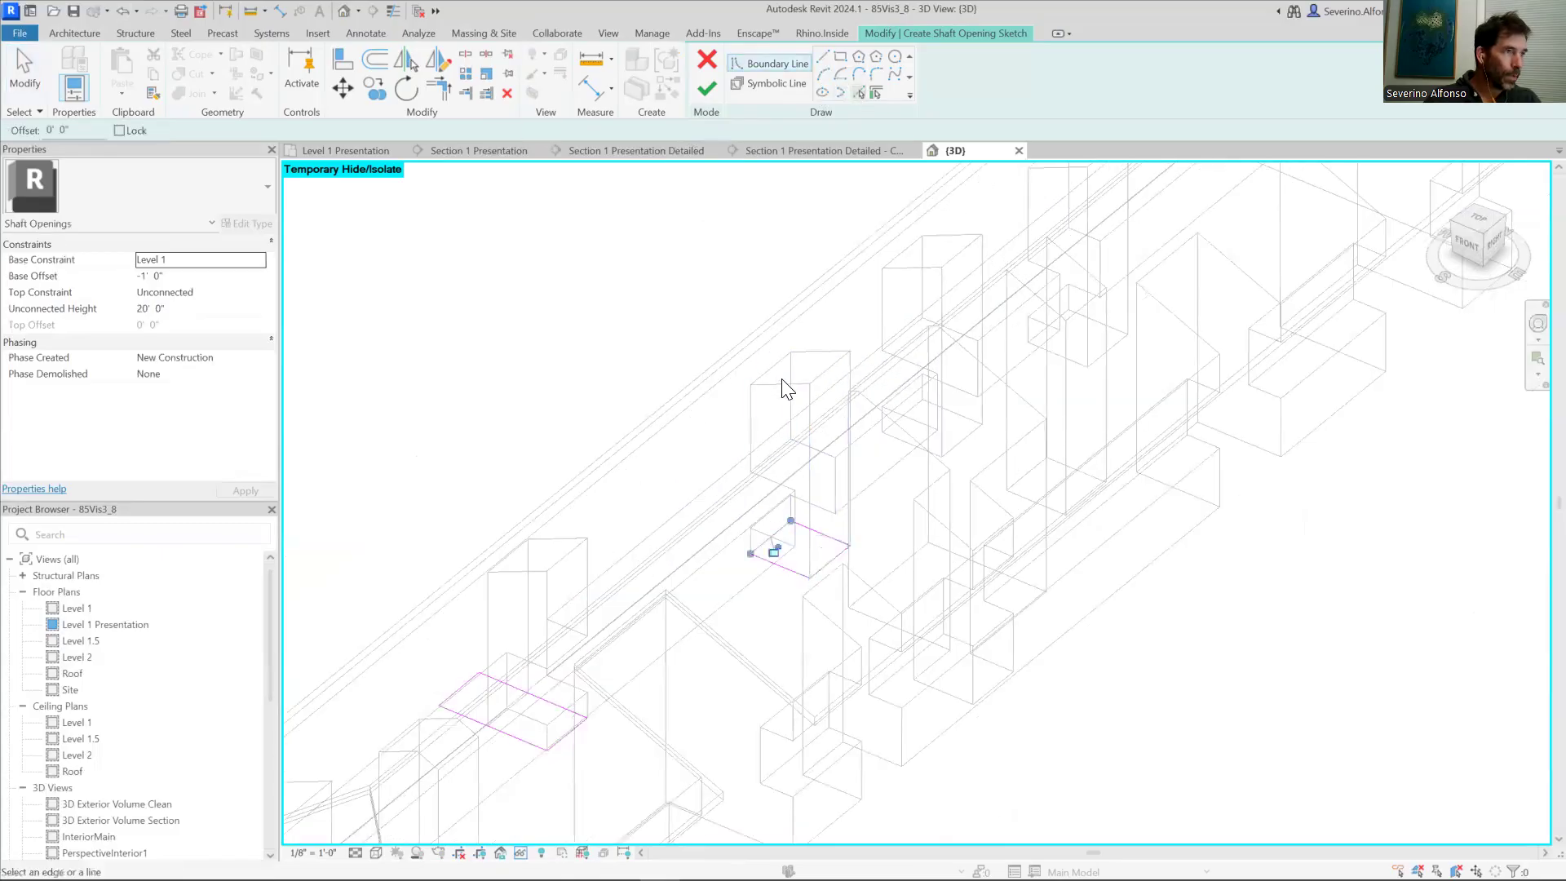
Step: Add boundary lines from the edges of the next gabled front recess and of the tall rear recess near the far end
scroll(991, 394, down, 2)
drag(1062, 367, 912, 379)
click(973, 304)
click(1013, 303)
click(977, 349)
drag(1097, 259, 1036, 344)
click(855, 303)
click(824, 310)
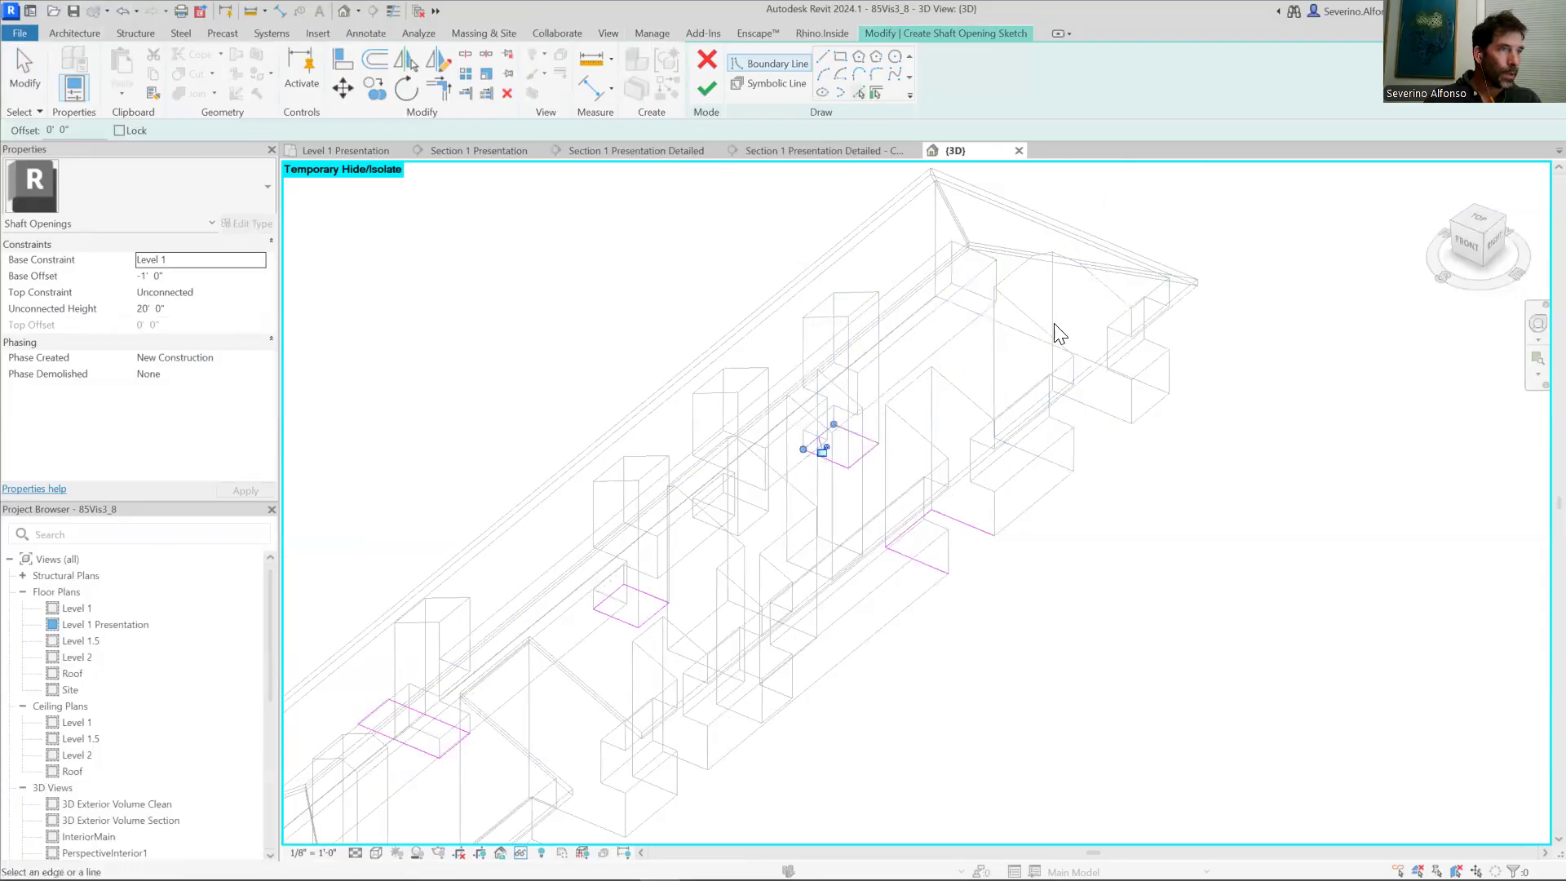
Step: Pick three edges of the gabled front recess nearest the building's far end as shaft boundary lines
click(1012, 290)
click(1013, 277)
click(1101, 281)
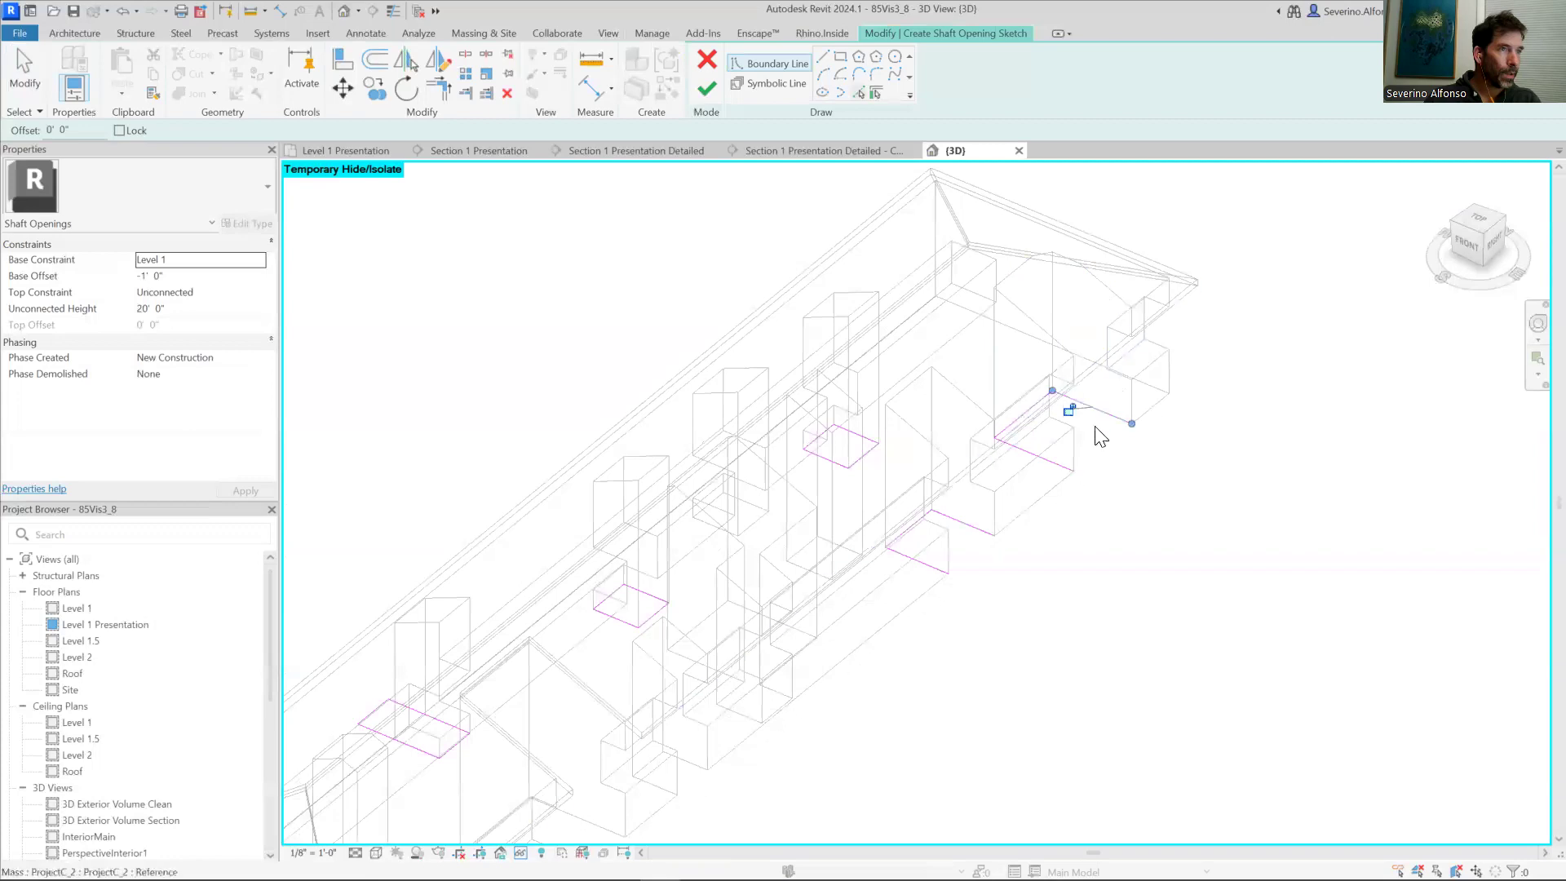
Step: Draw straight lines closing the open outer sides of both front recess boundaries
click(824, 59)
click(948, 574)
click(993, 535)
click(1073, 470)
click(1131, 423)
key(Escape)
Step: Move the outer edges of the two front rectangles and the two remaining rear rectangles outward beyond the roof edges
drag(1110, 442, 1174, 481)
drag(989, 543, 1045, 567)
drag(822, 435, 772, 416)
drag(610, 596, 556, 581)
scroll(556, 580, down, 2)
mouse_move(800, 510)
mouse_down()
mouse_move(857, 521)
mouse_move(1000, 371)
mouse_up()
click(952, 640)
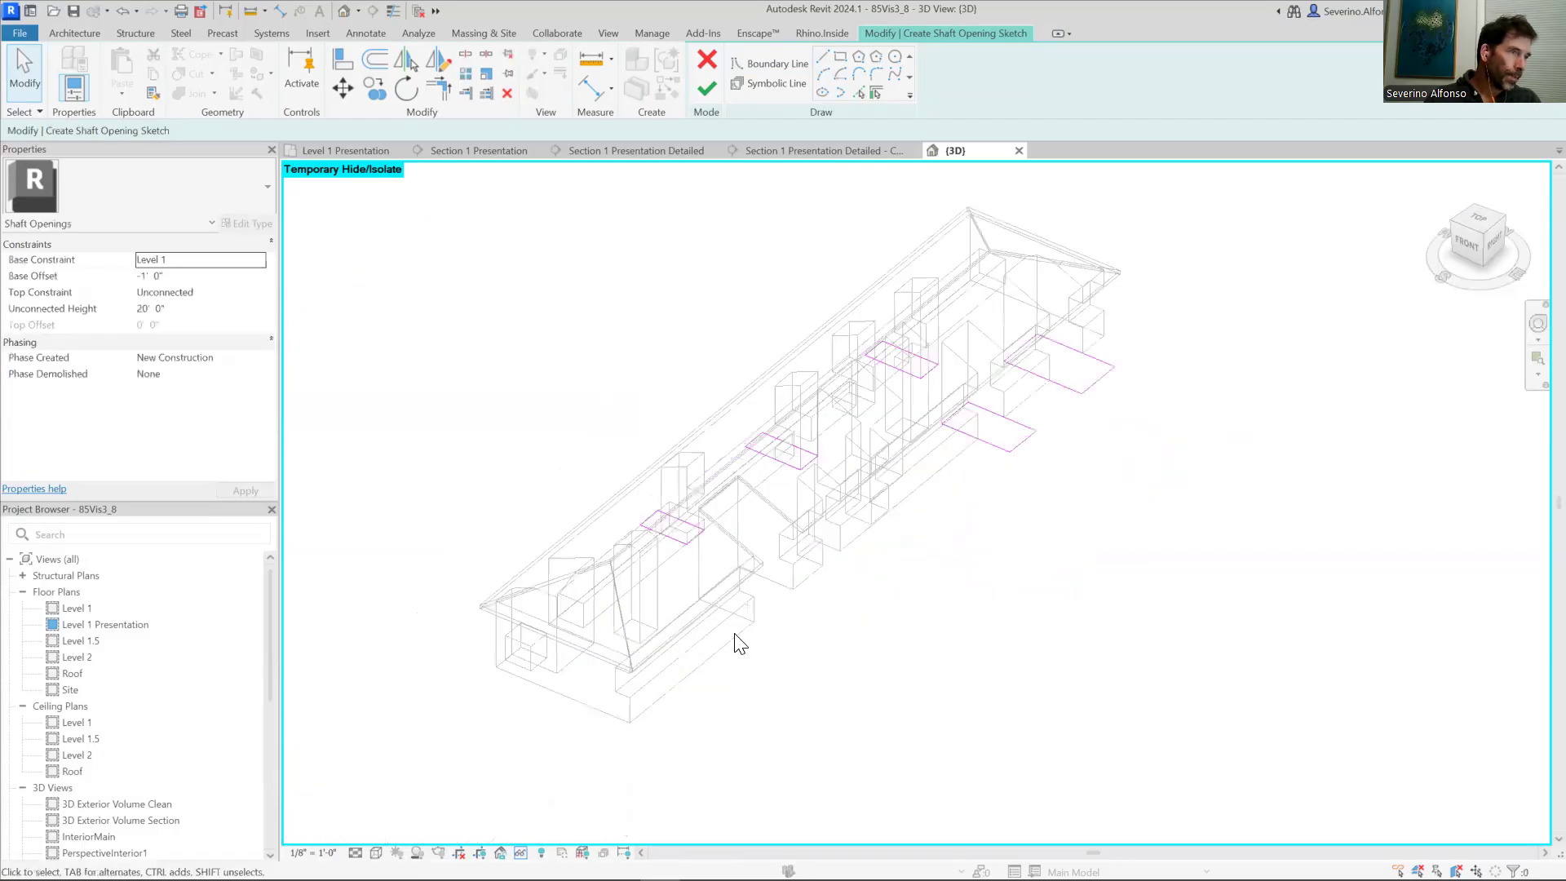
Step: Pick the mass edges of the small gabled front recess and the adjoining stepped recess near mid-building as shaft boundary lines
click(856, 92)
scroll(867, 454, up, 2)
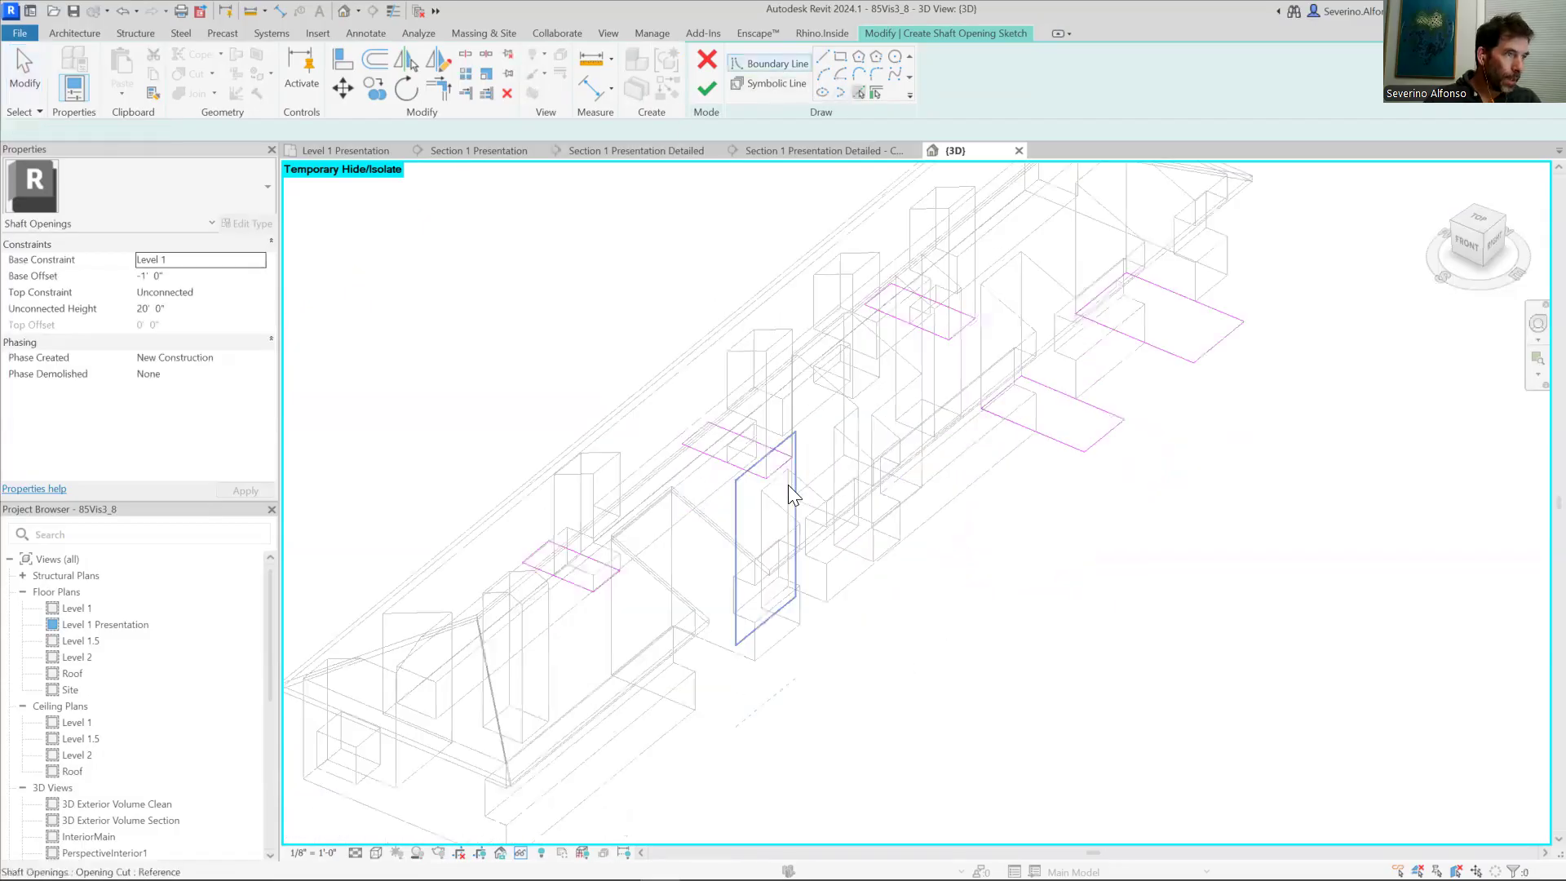
click(772, 484)
click(809, 487)
click(782, 520)
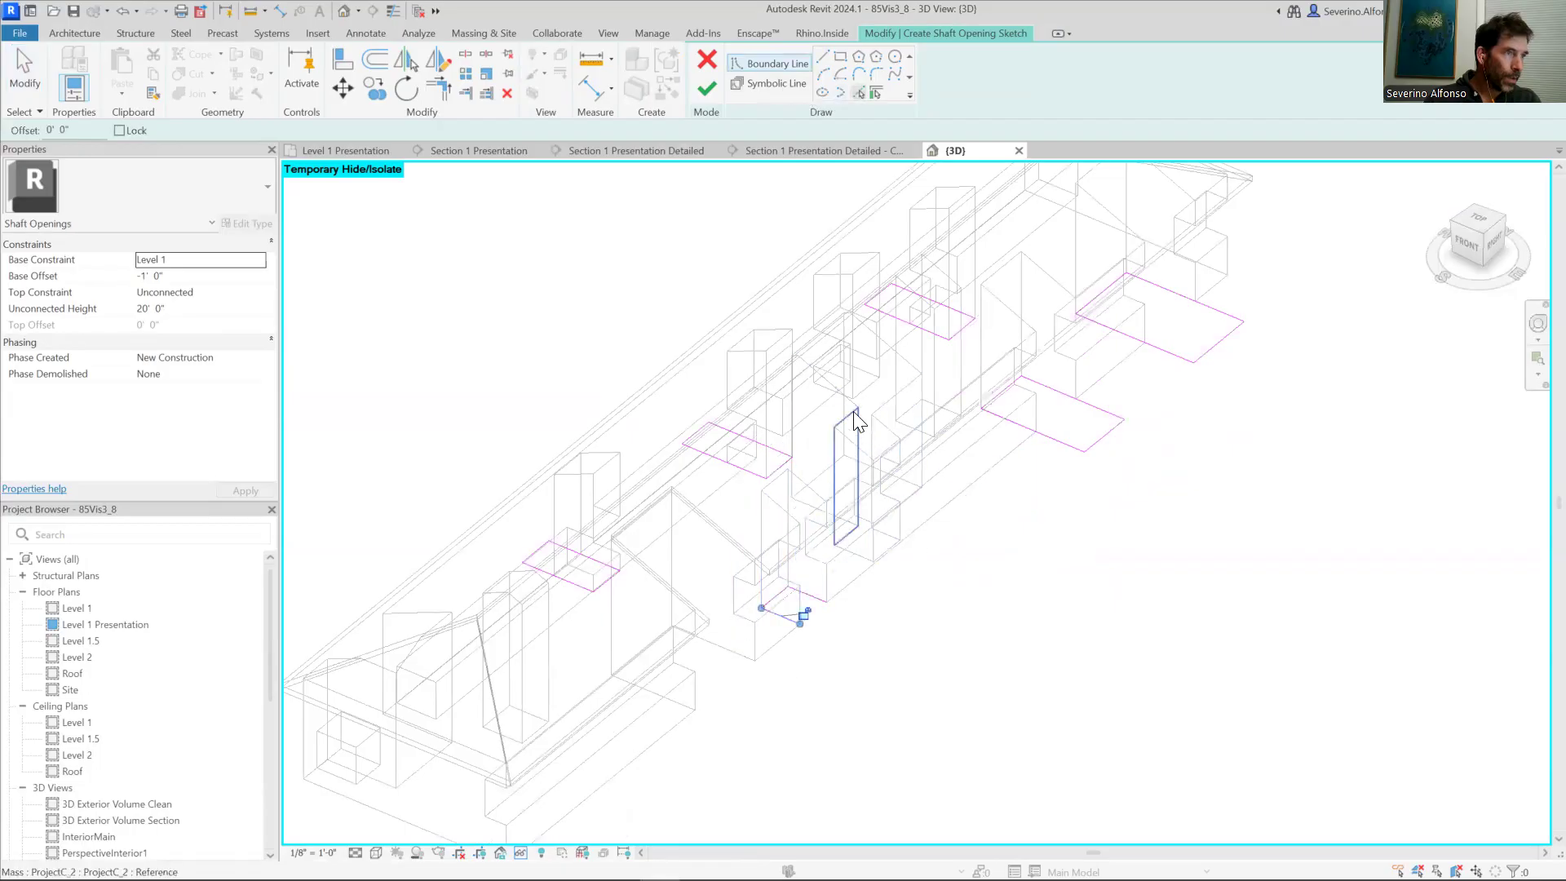
click(811, 365)
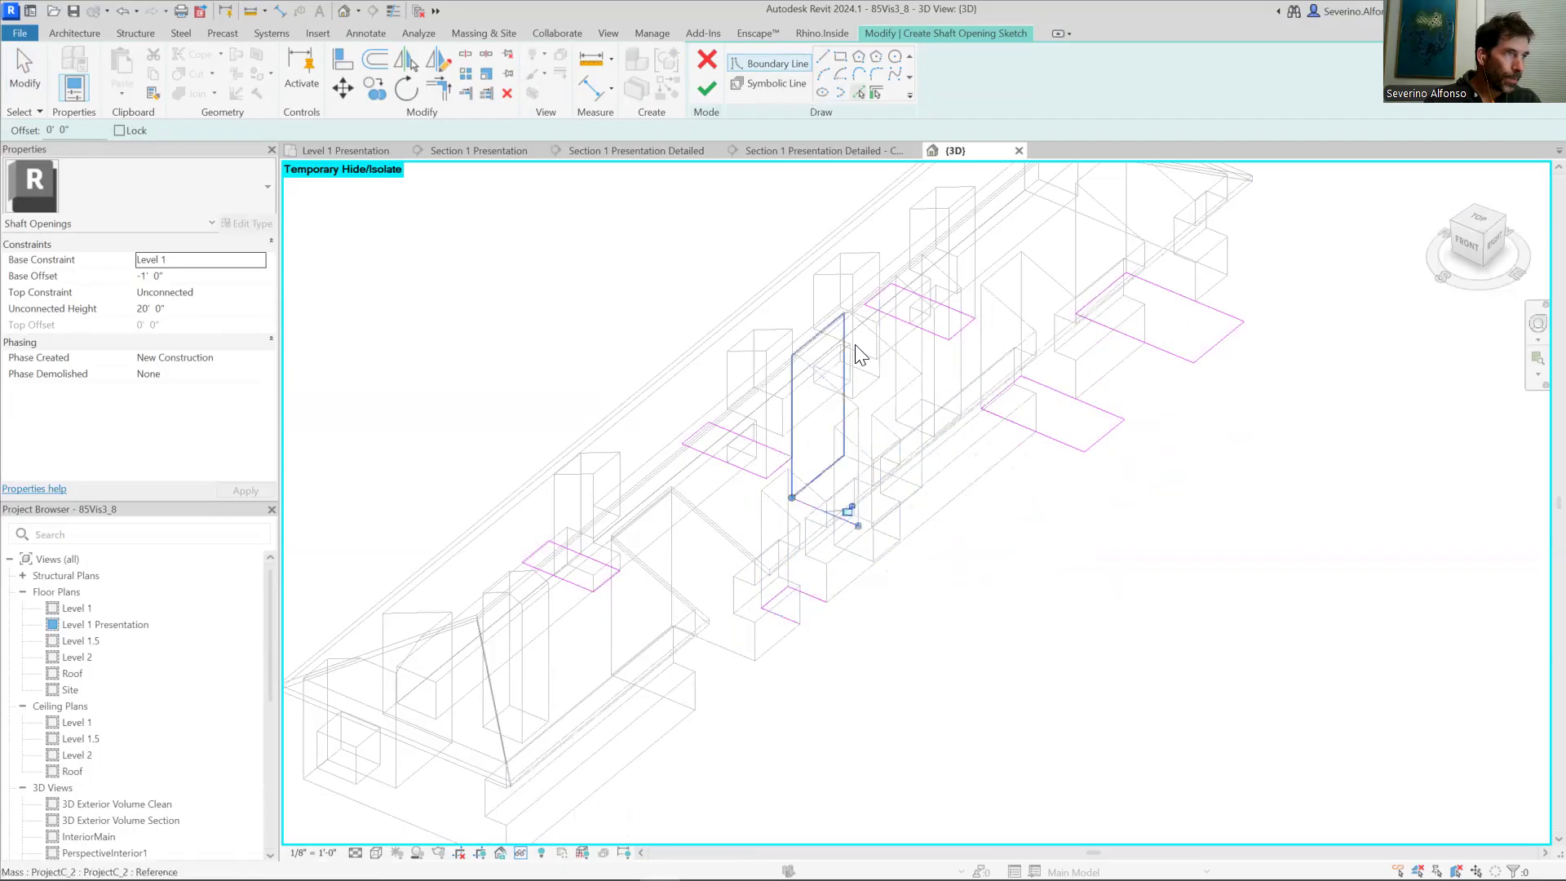
scroll(855, 450, up, 2)
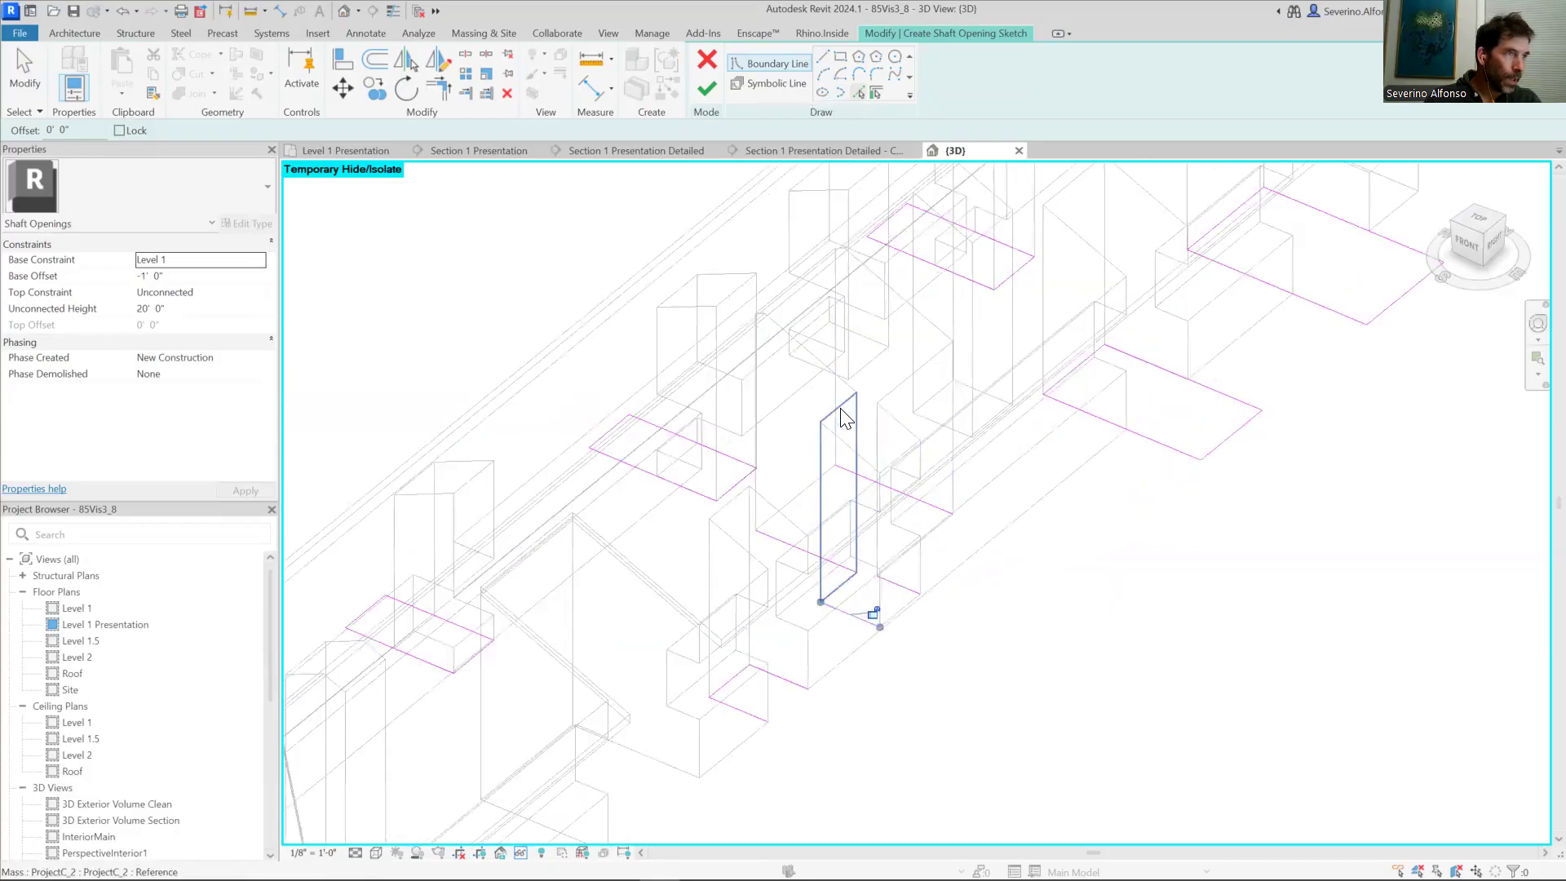
click(822, 351)
key(Escape)
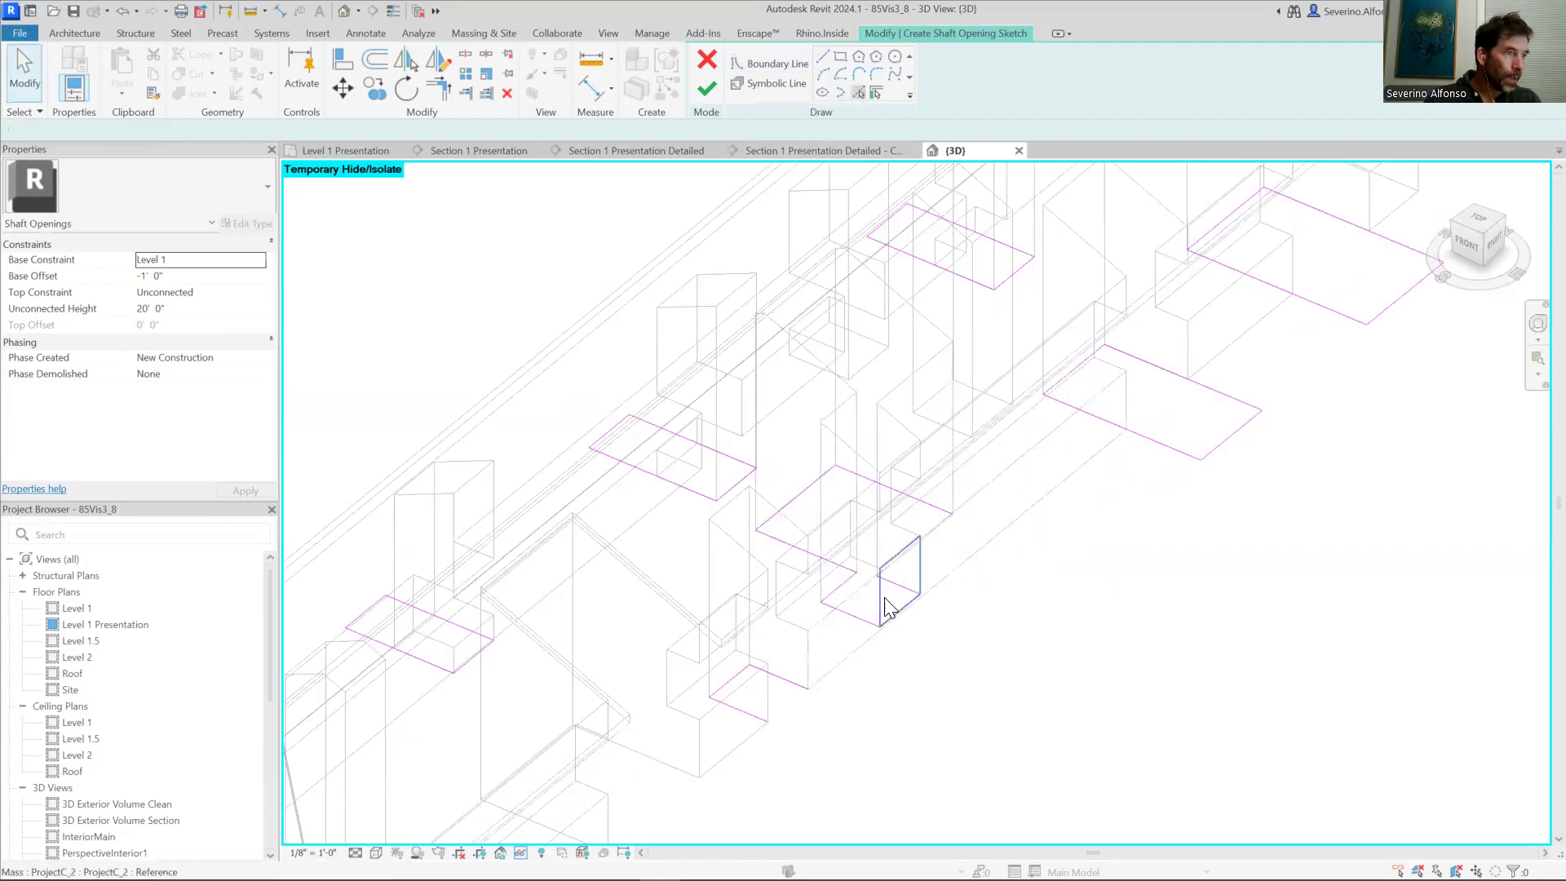
Step: Close the outer sides of the two middle front recess boundaries with straight lines and move their outer edges beyond the roof edge
click(887, 600)
drag(901, 616, 939, 631)
click(861, 689)
click(822, 56)
click(771, 721)
click(808, 689)
scroll(828, 715, down, 2)
key(Escape)
key(Escape)
click(804, 708)
drag(804, 708, 825, 718)
click(785, 731)
Step: Pick three edges of the rear mass recess at the building's near end as shaft boundary lines
scroll(783, 729, down, 1)
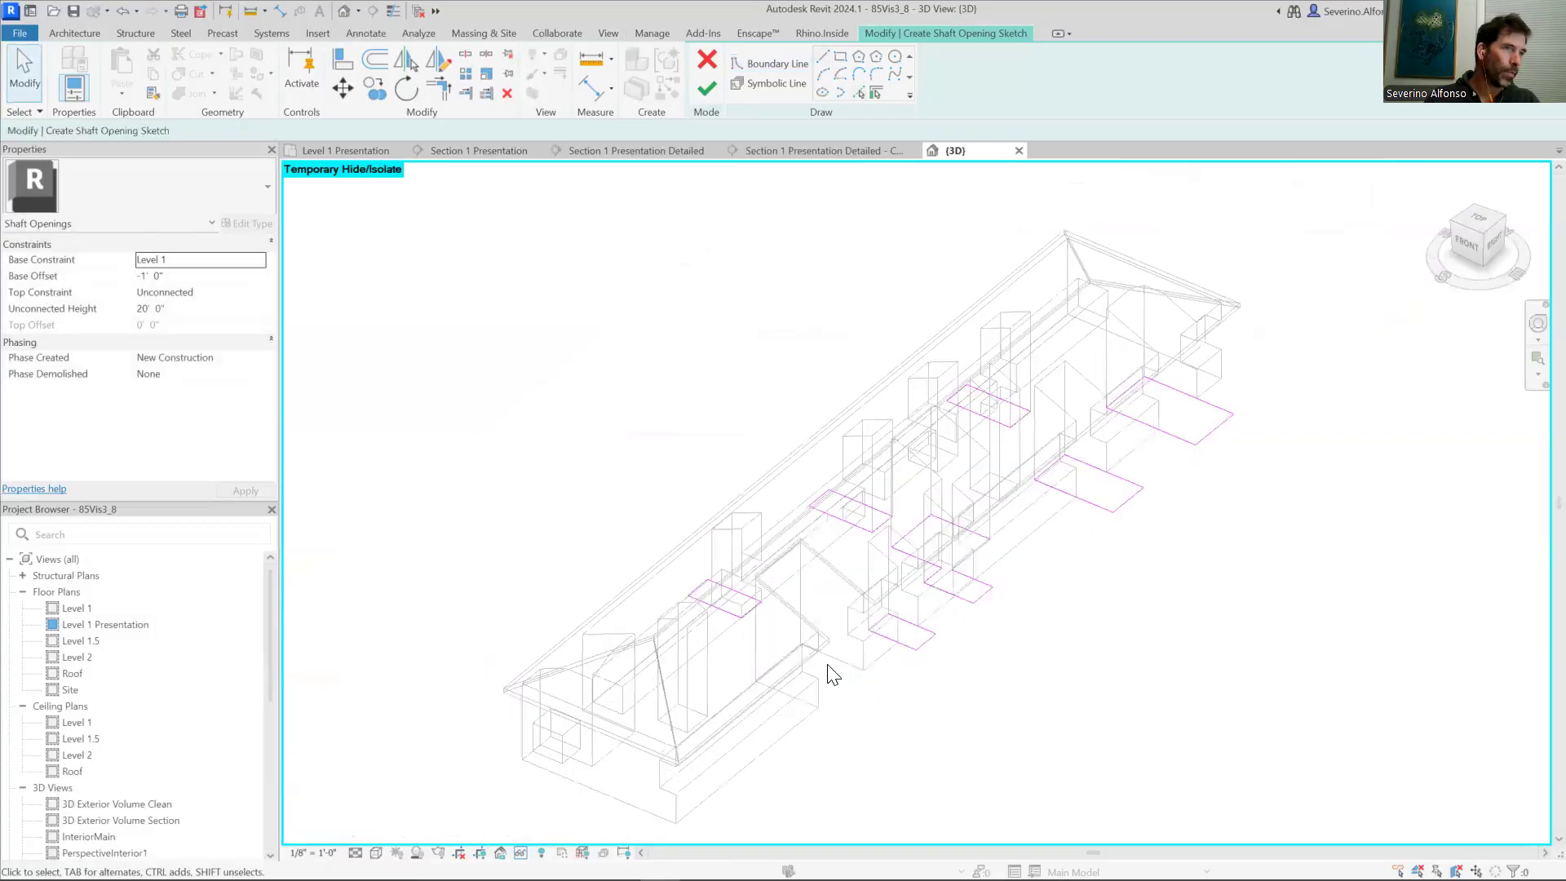
drag(684, 697, 766, 633)
click(858, 92)
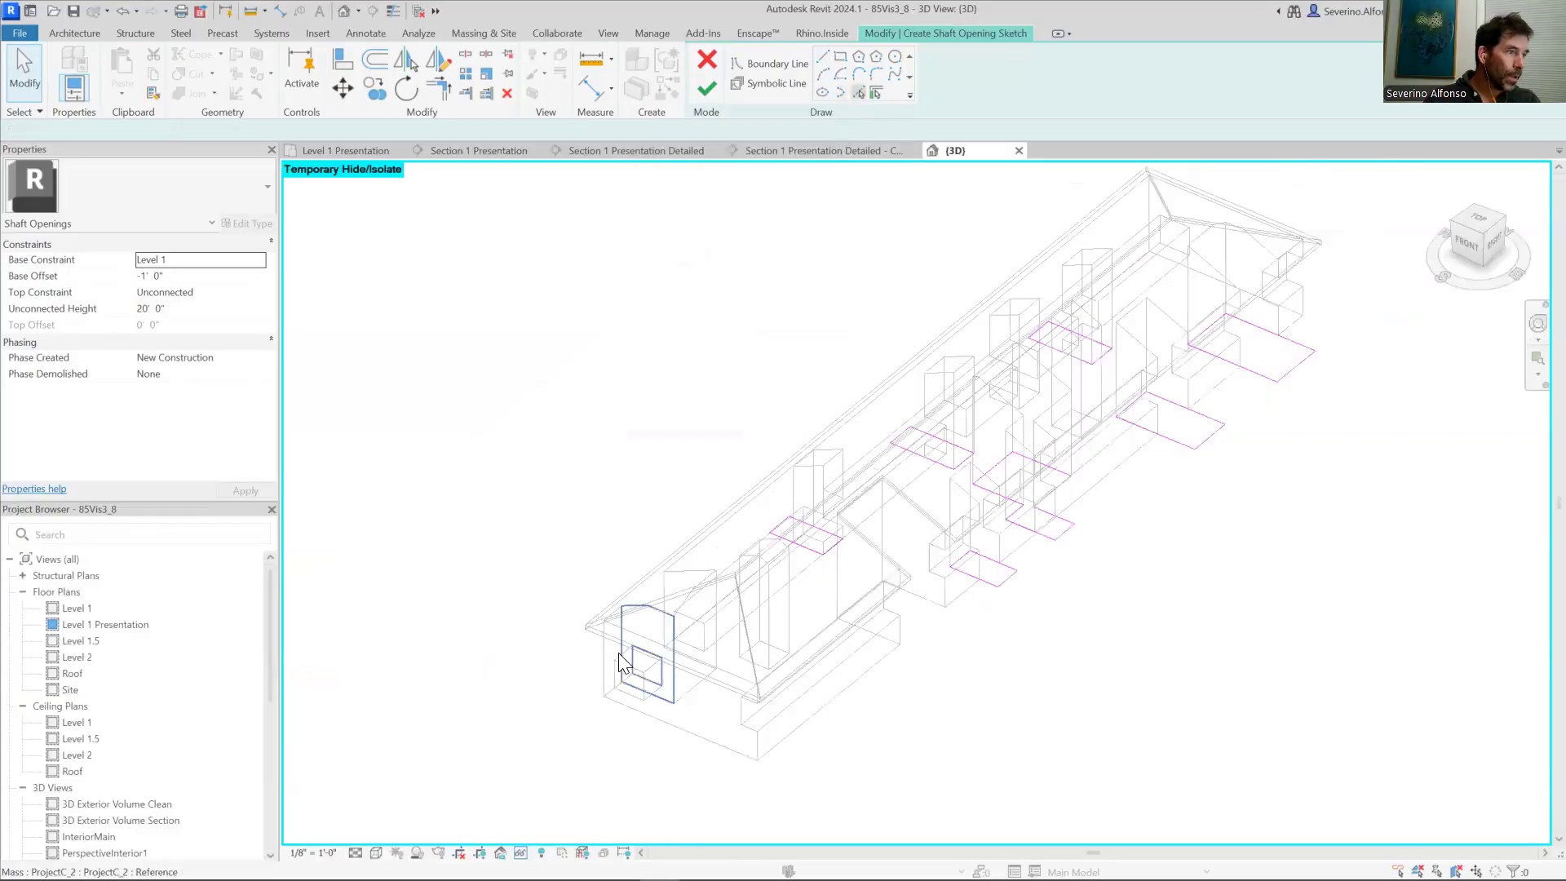
scroll(644, 644, up, 3)
click(716, 577)
click(676, 586)
click(725, 531)
key(Escape)
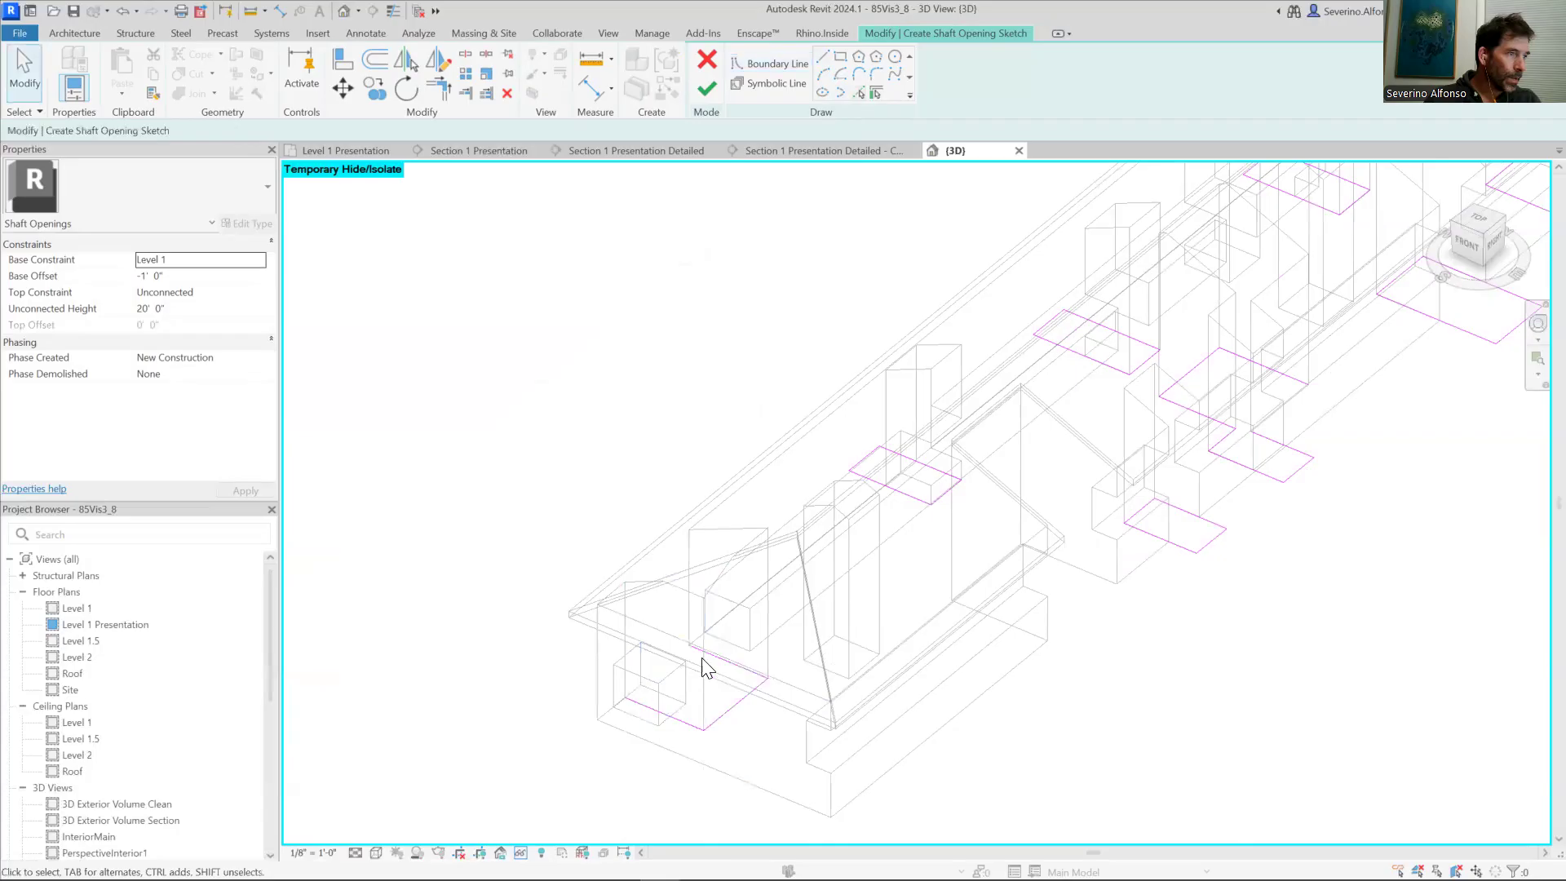
Step: Draw the closing line of the near-end recess boundary and move that outer edge outward beyond the roof
click(822, 56)
click(691, 647)
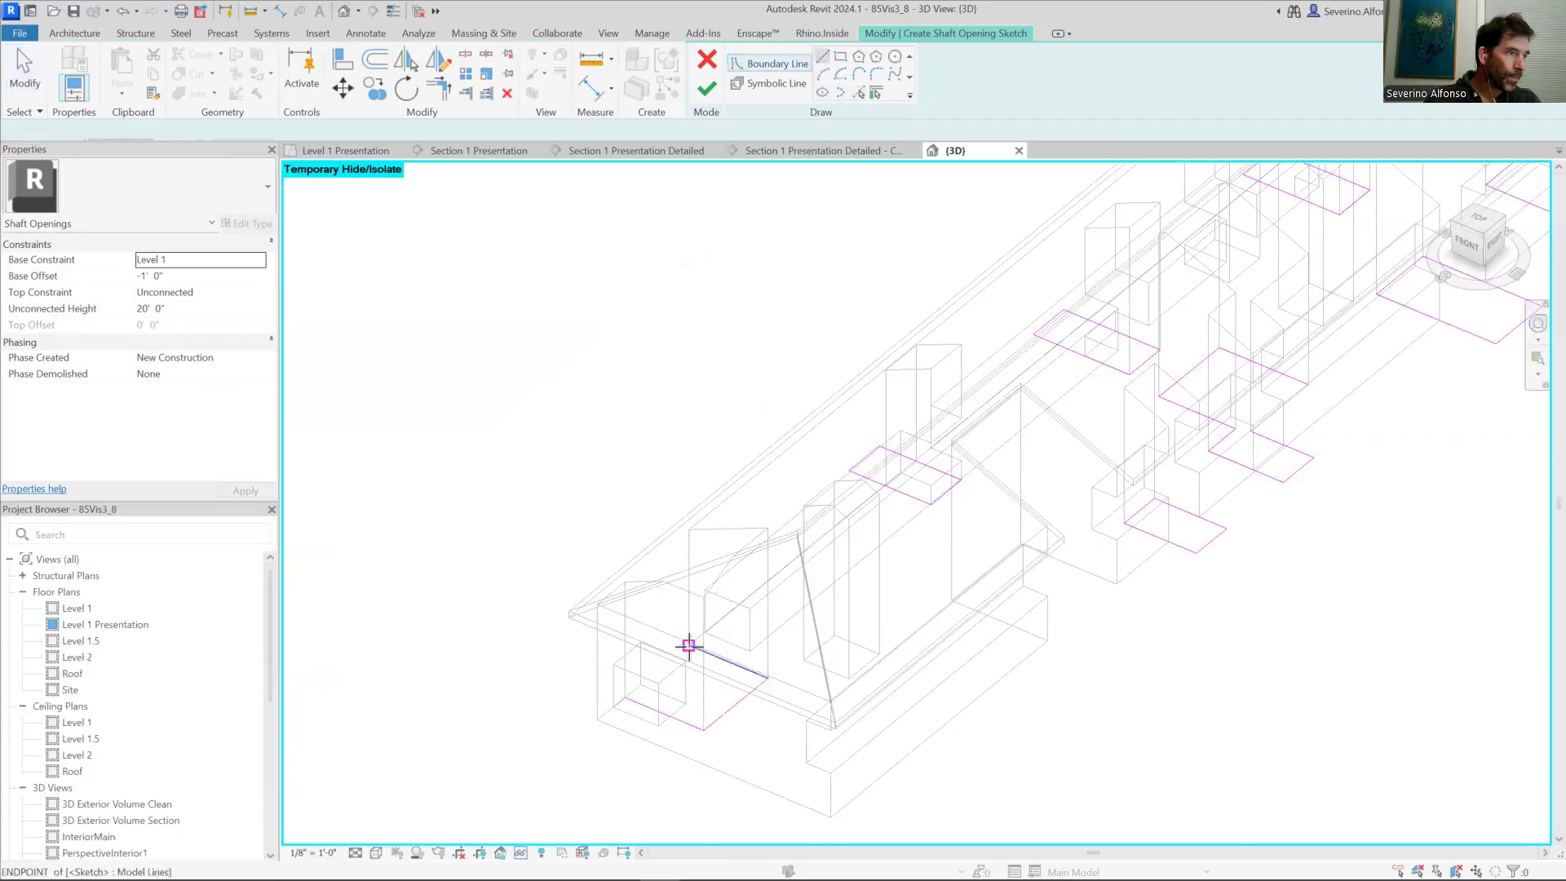
click(634, 690)
key(Escape)
key(Escape)
click(657, 685)
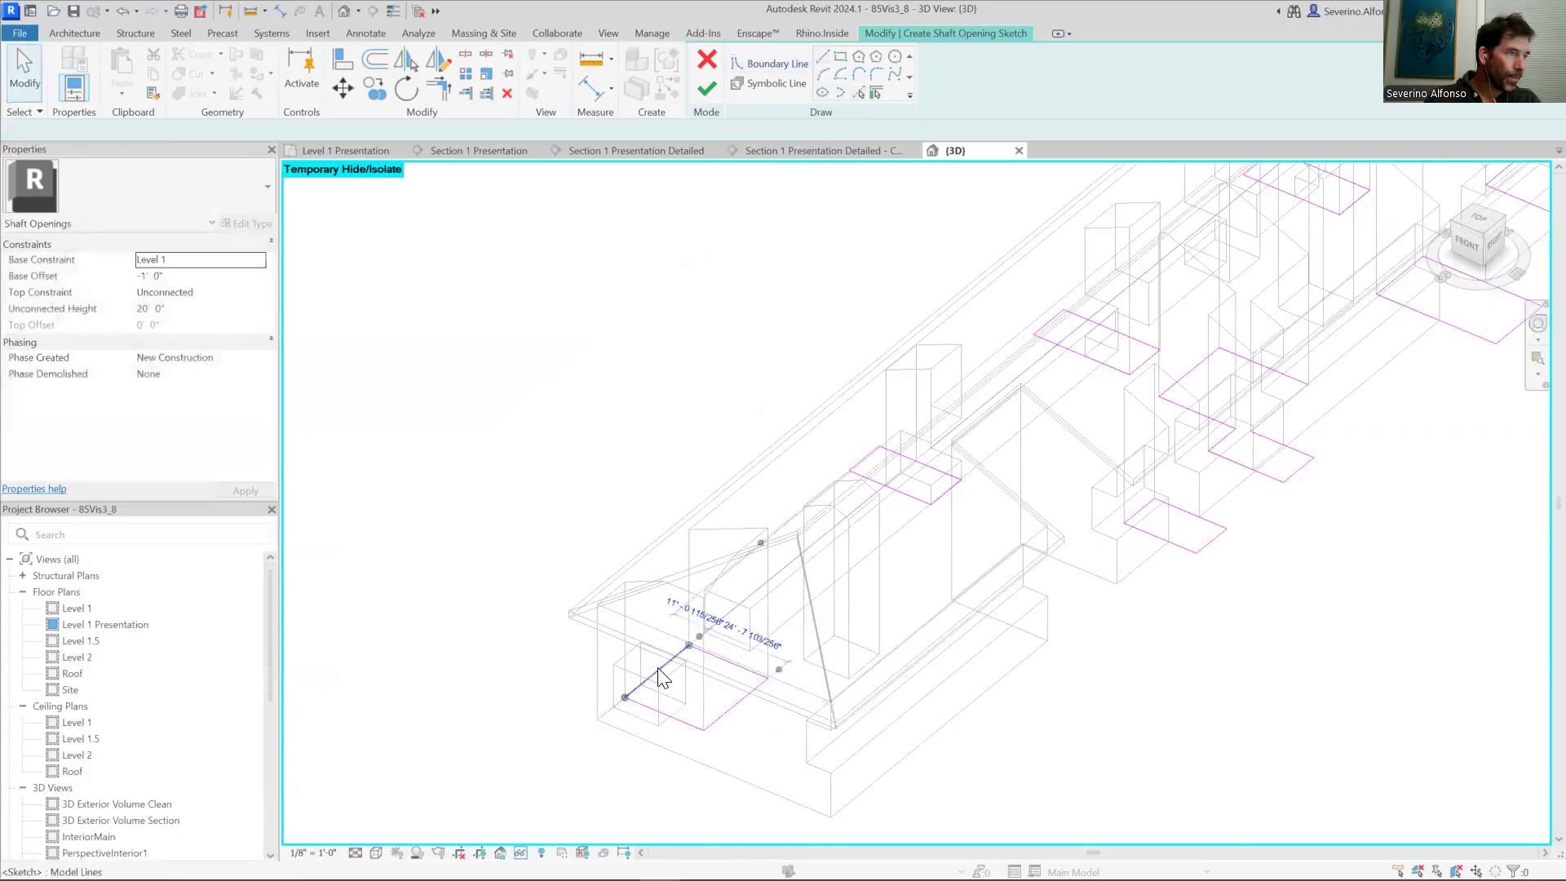
key(Escape)
scroll(919, 321, down, 2)
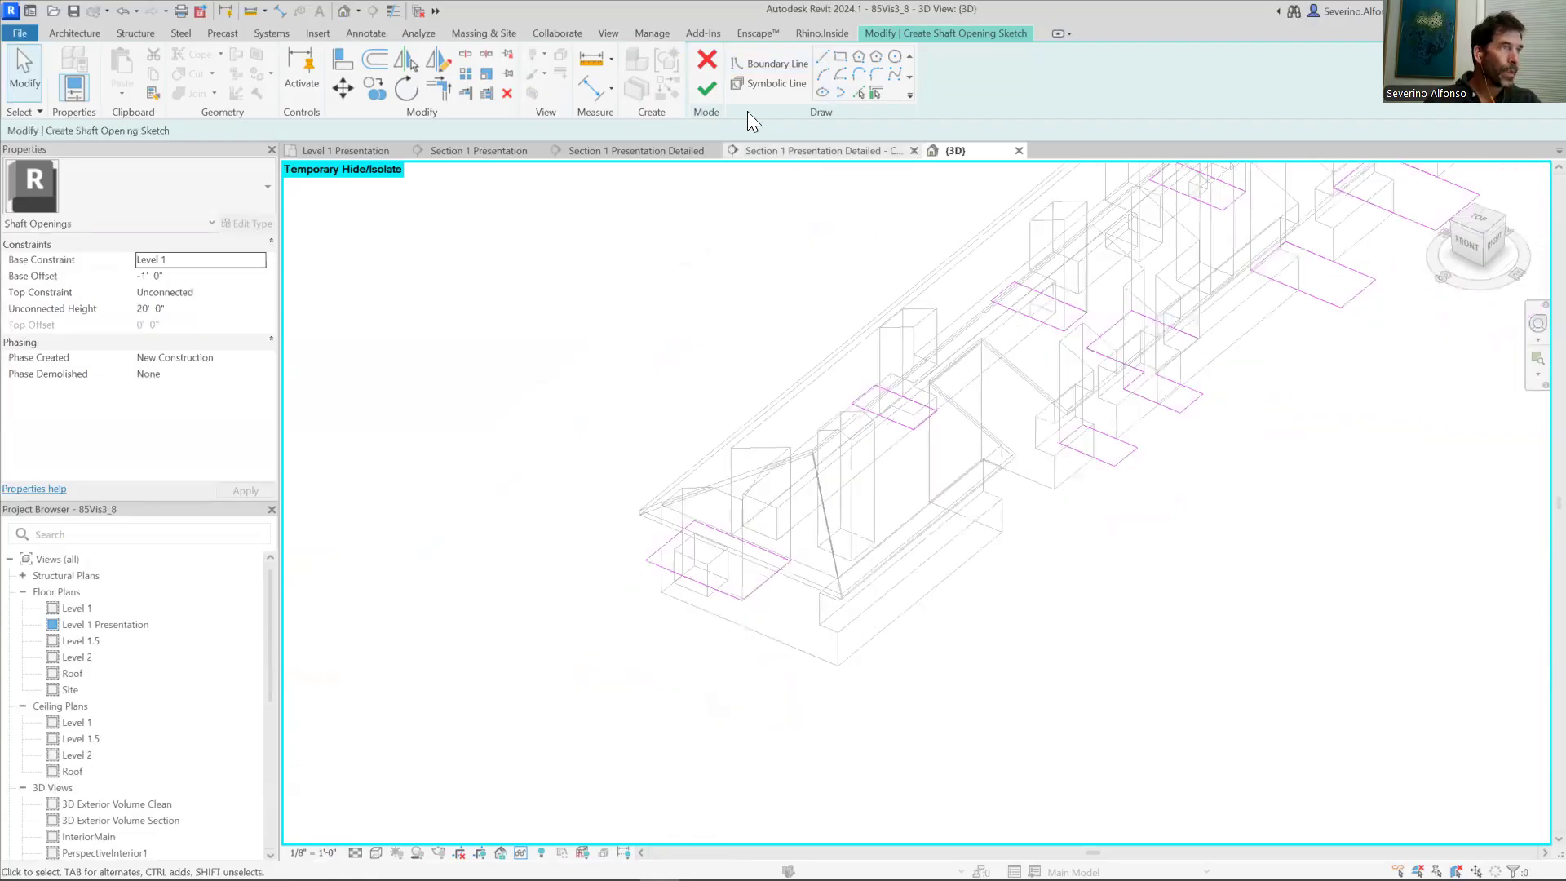
Step: Add the missing boundary edge between the open ends of the stepped front recess loop and finish the shaft opening sketch
click(706, 90)
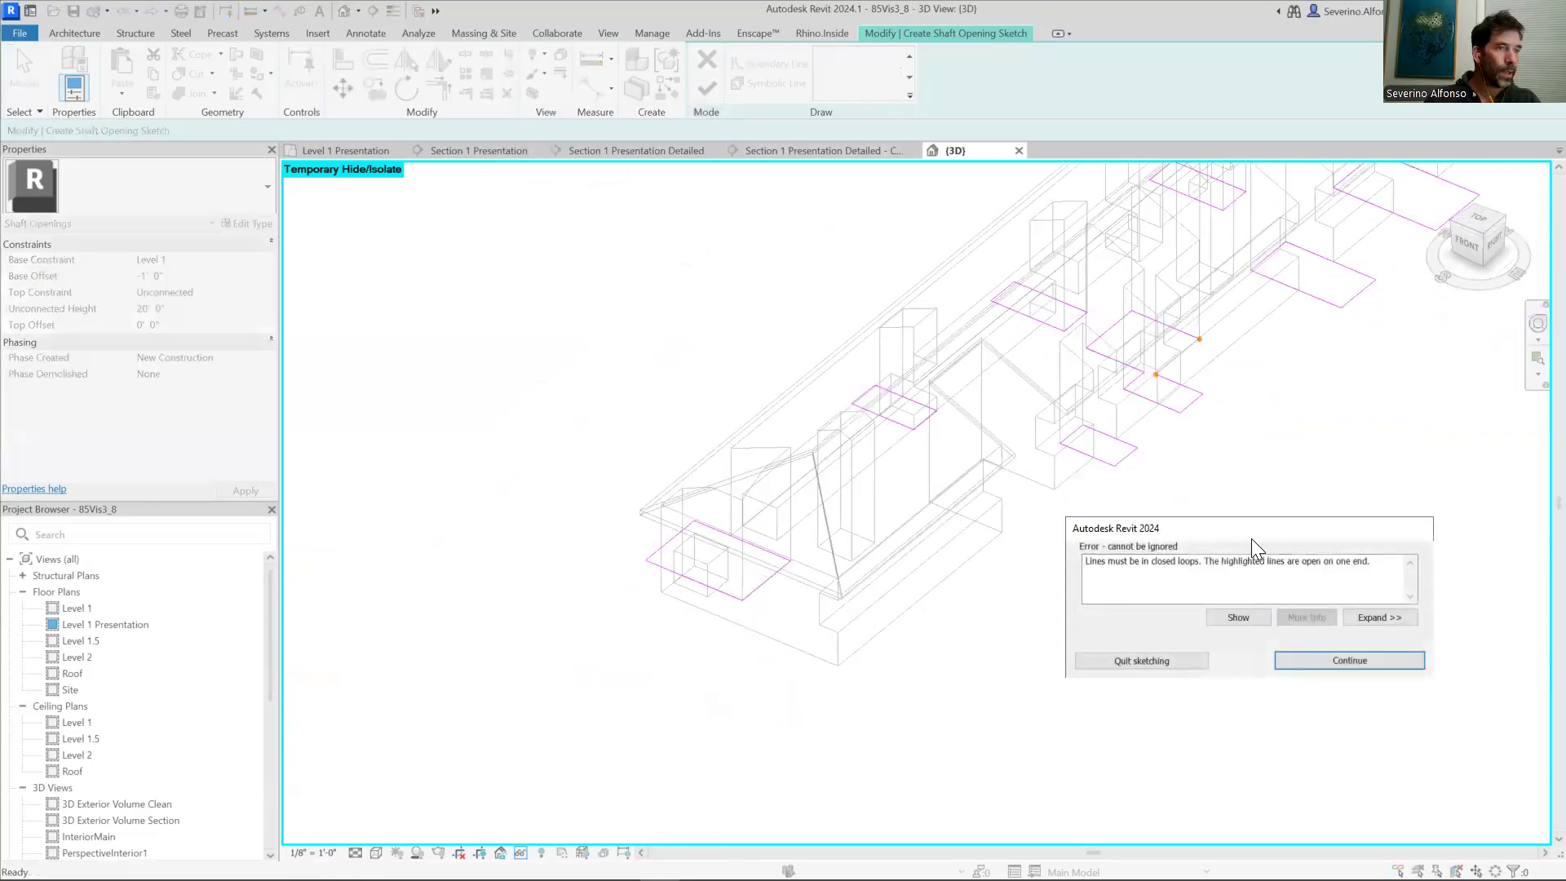
click(1166, 635)
scroll(1098, 640, up, 4)
click(859, 92)
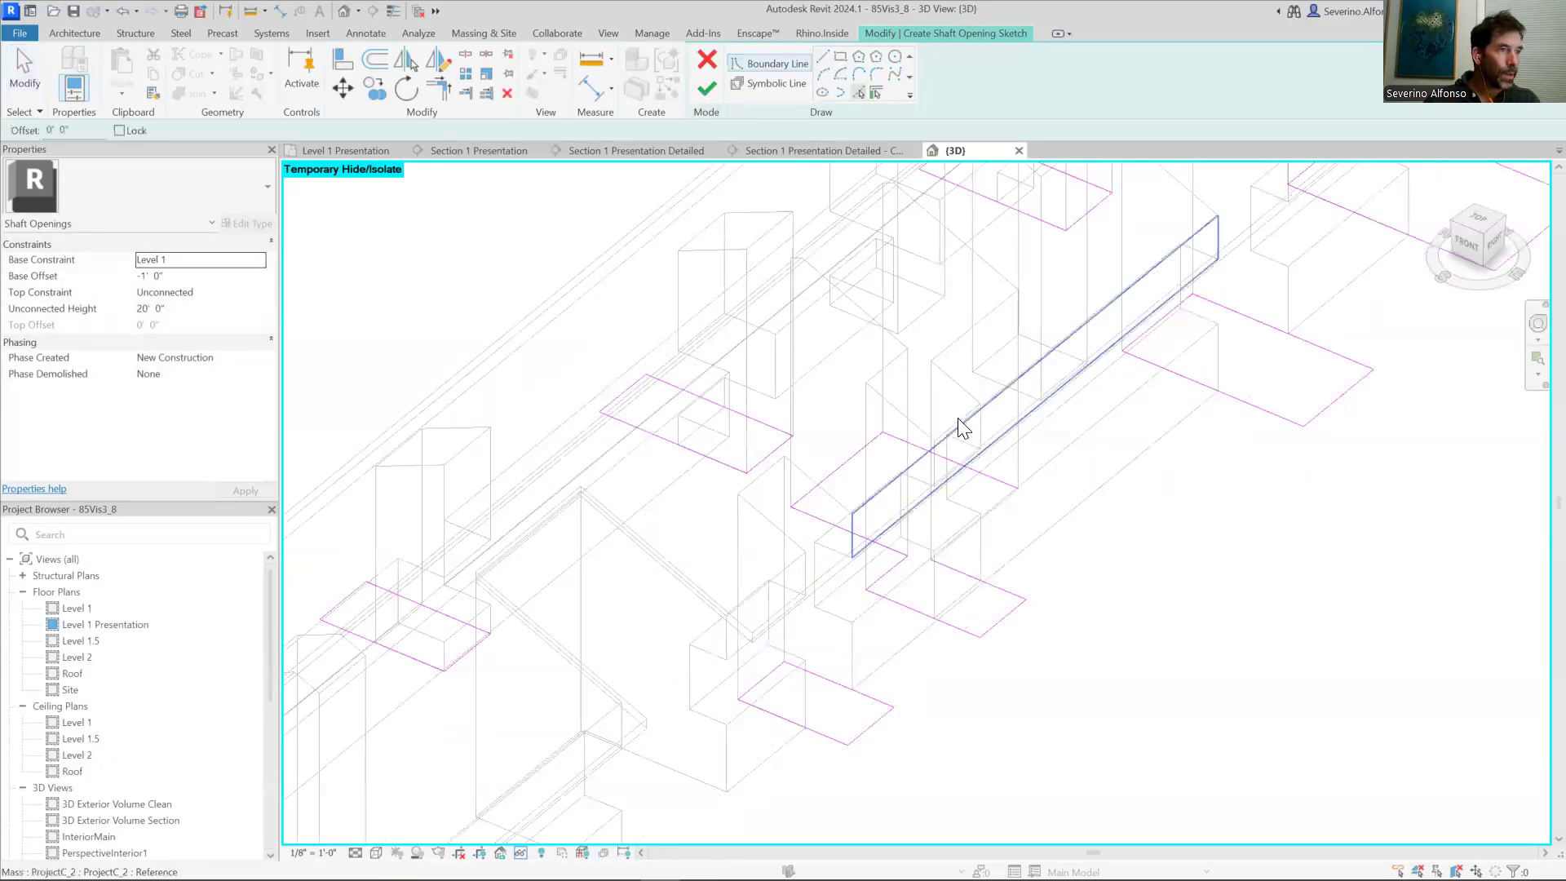
key(Escape)
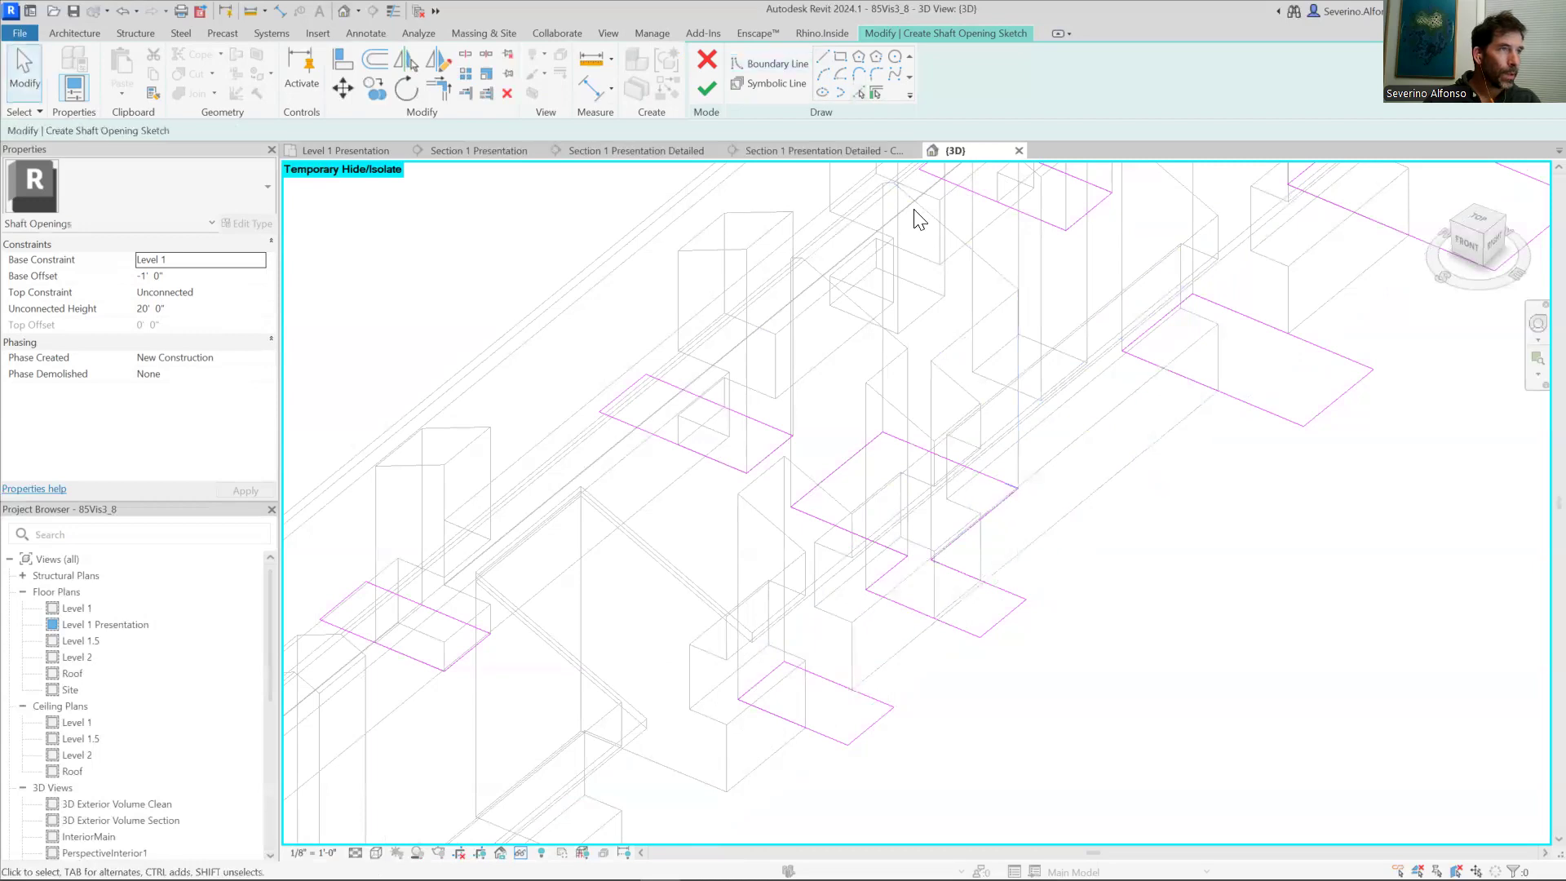
click(706, 87)
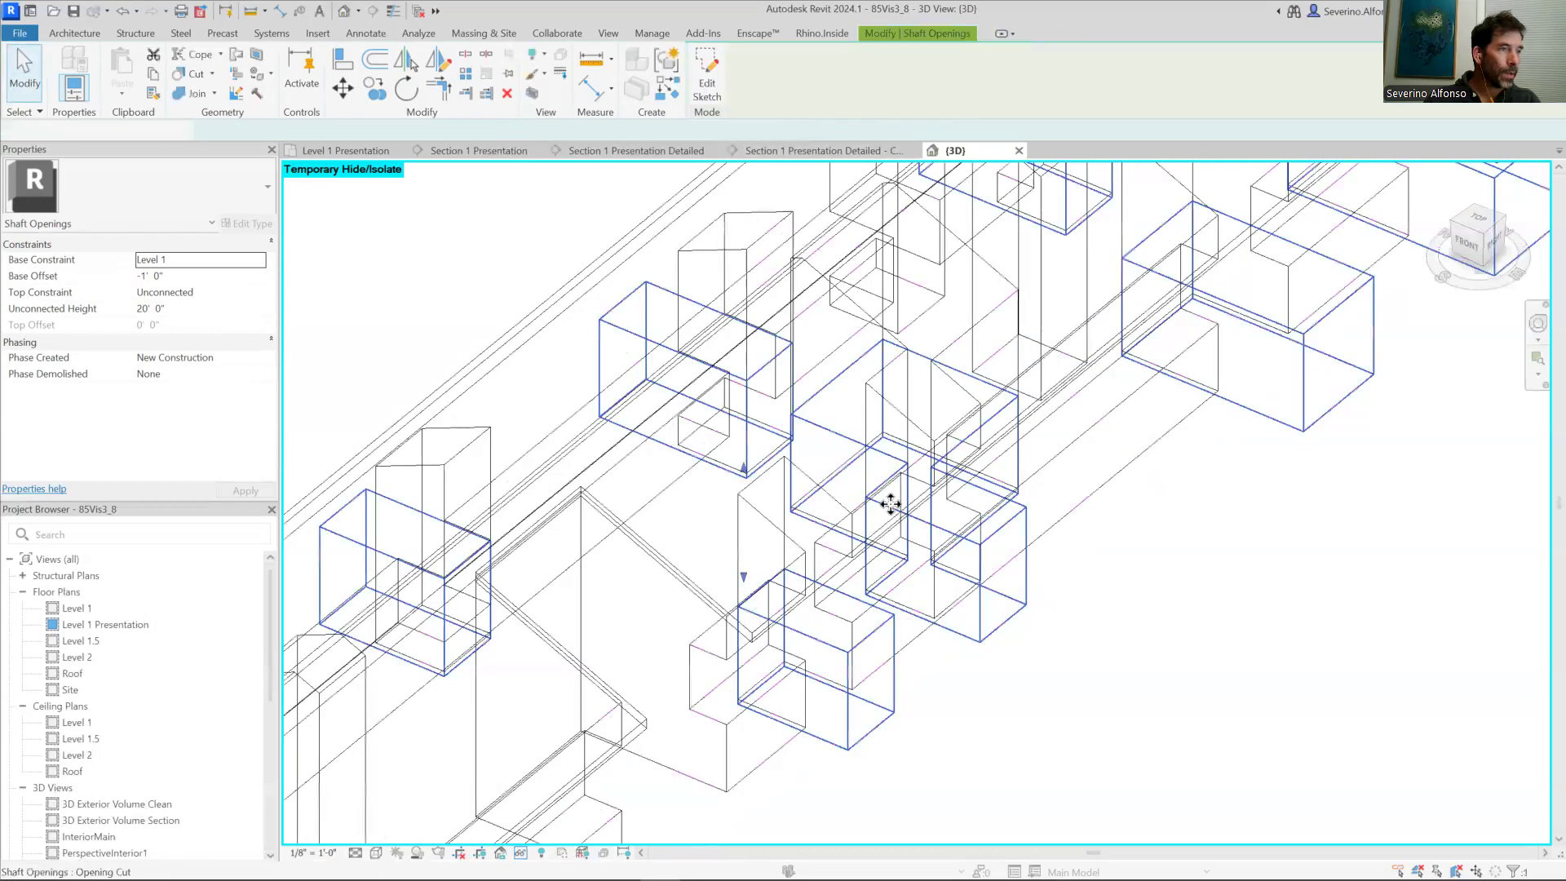
Step: Stretch the top of the shaft openings upward above the roof ridge so they cut through the whole roof
scroll(891, 506, down, 5)
drag(829, 491, 827, 316)
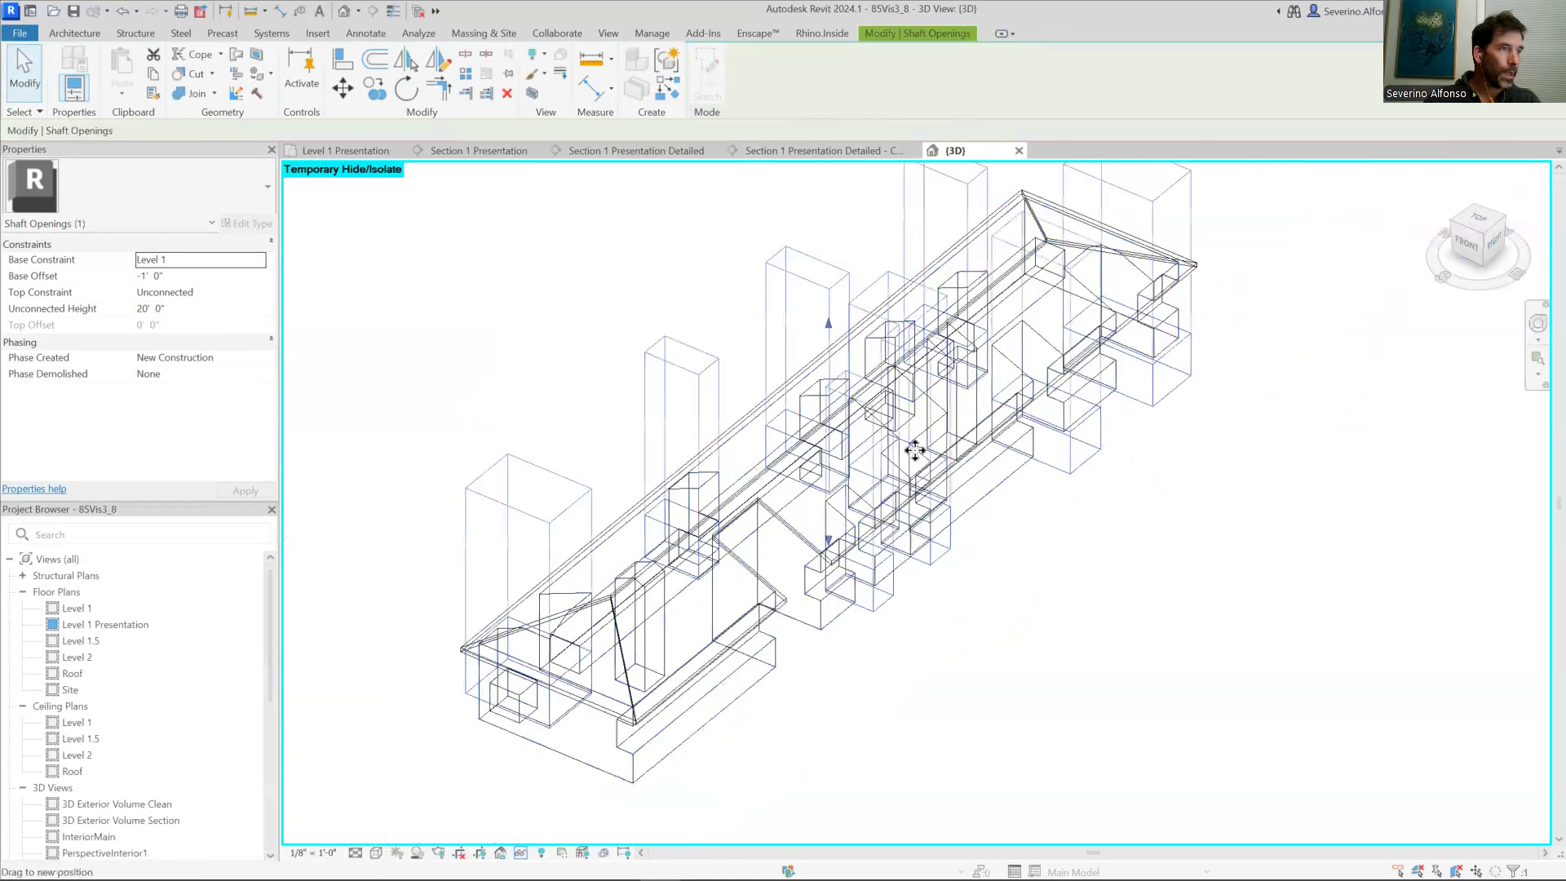
scroll(871, 580, up, 3)
mouse_move(767, 520)
mouse_down()
mouse_move(769, 420)
mouse_move(762, 437)
mouse_move(849, 564)
mouse_move(871, 672)
mouse_up()
scroll(931, 710, down, 5)
click(1023, 691)
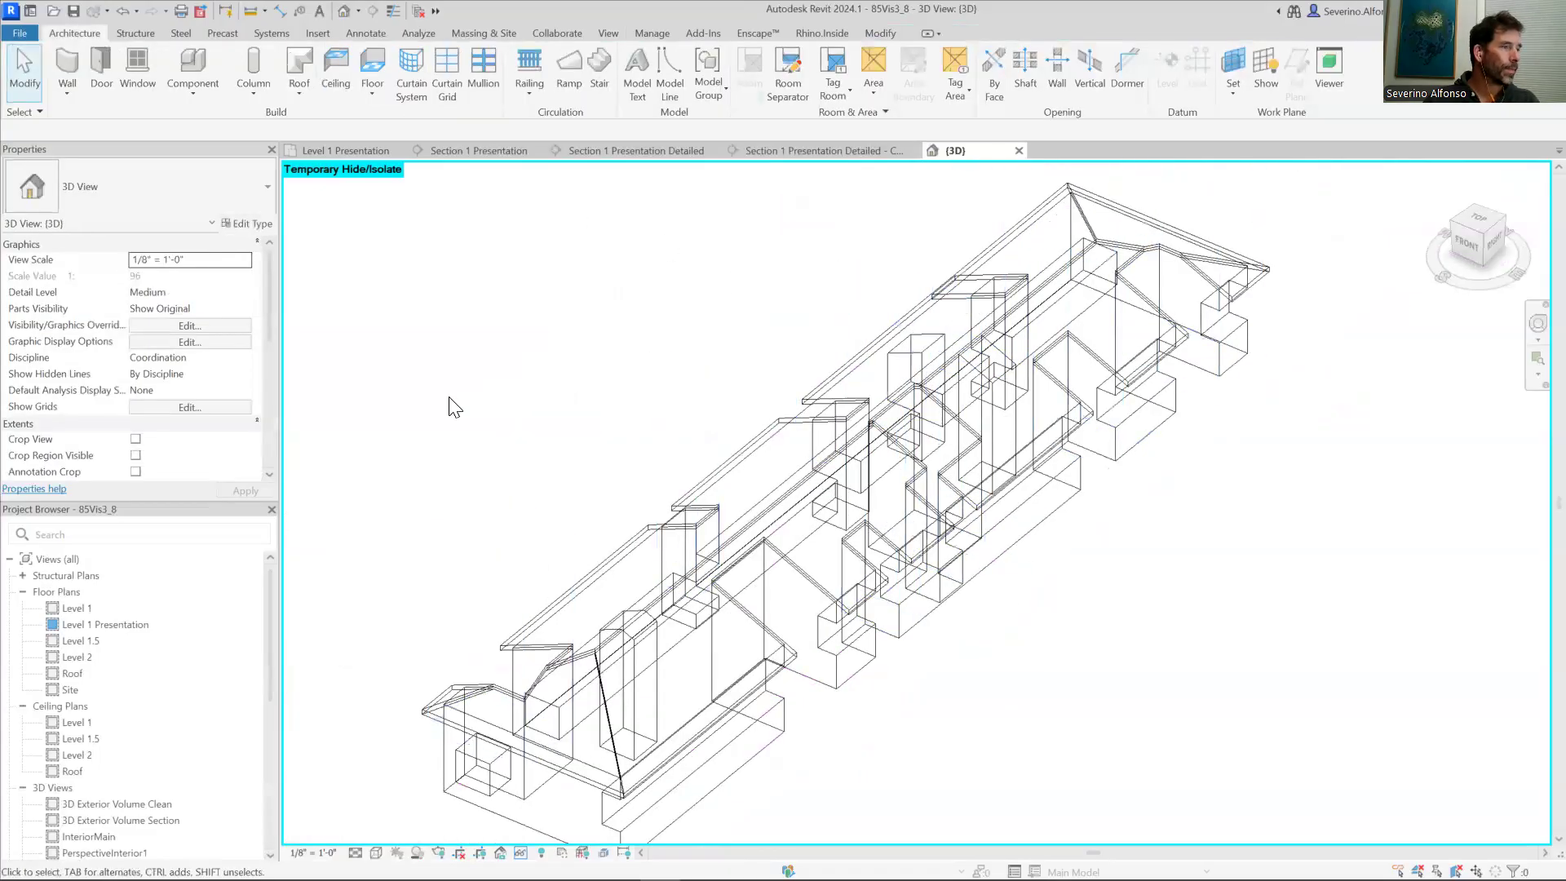
Step: Reset the temporary isolation in the 3D view and display the model in Hidden Line style
click(520, 852)
click(596, 836)
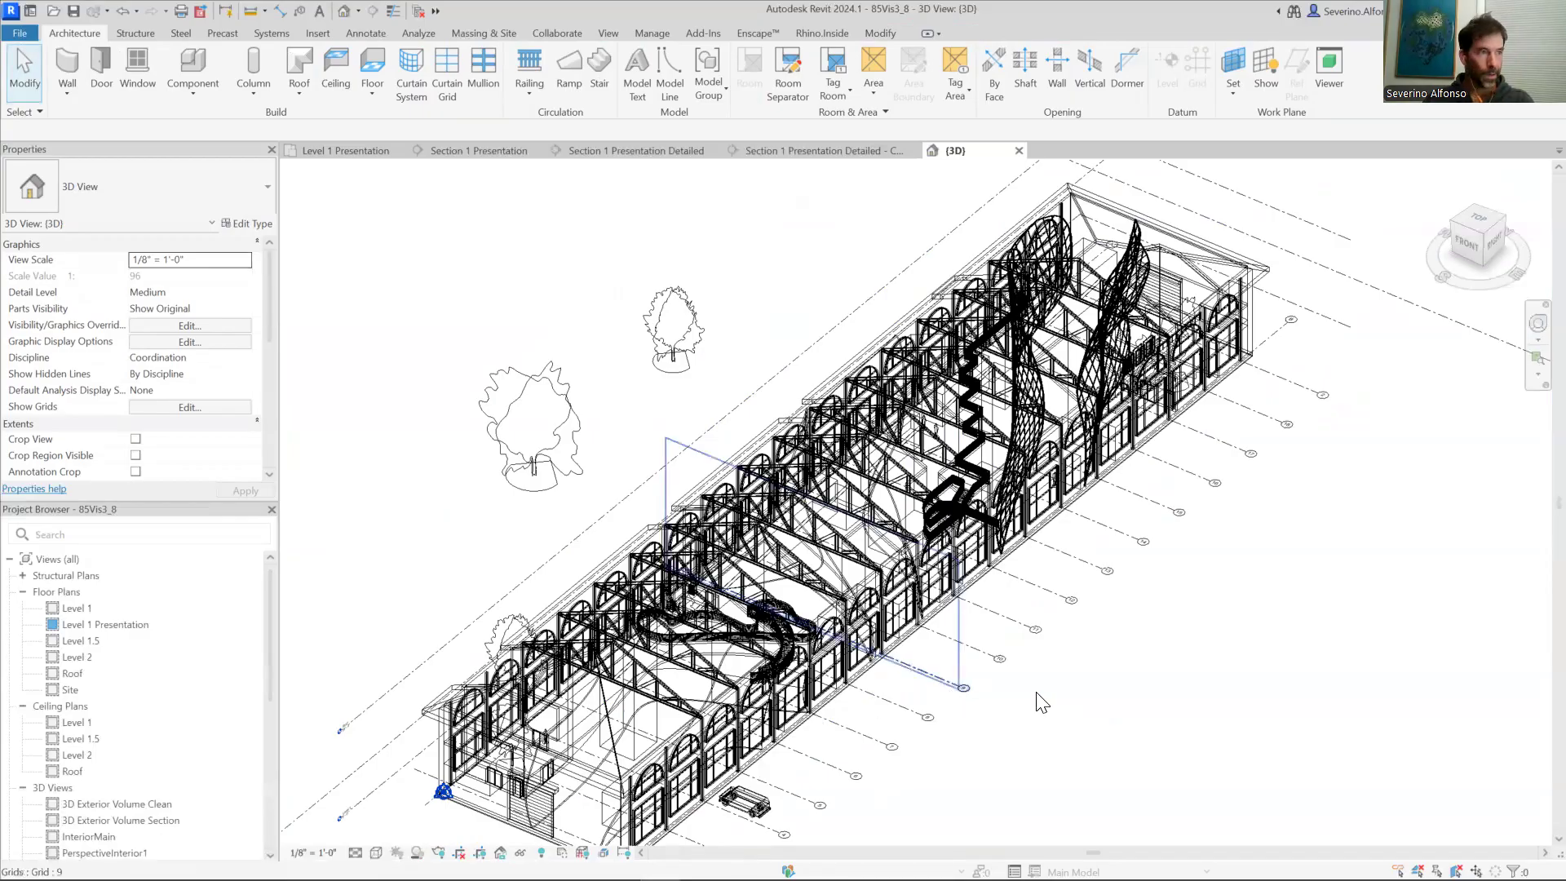
key(h)
key(l)
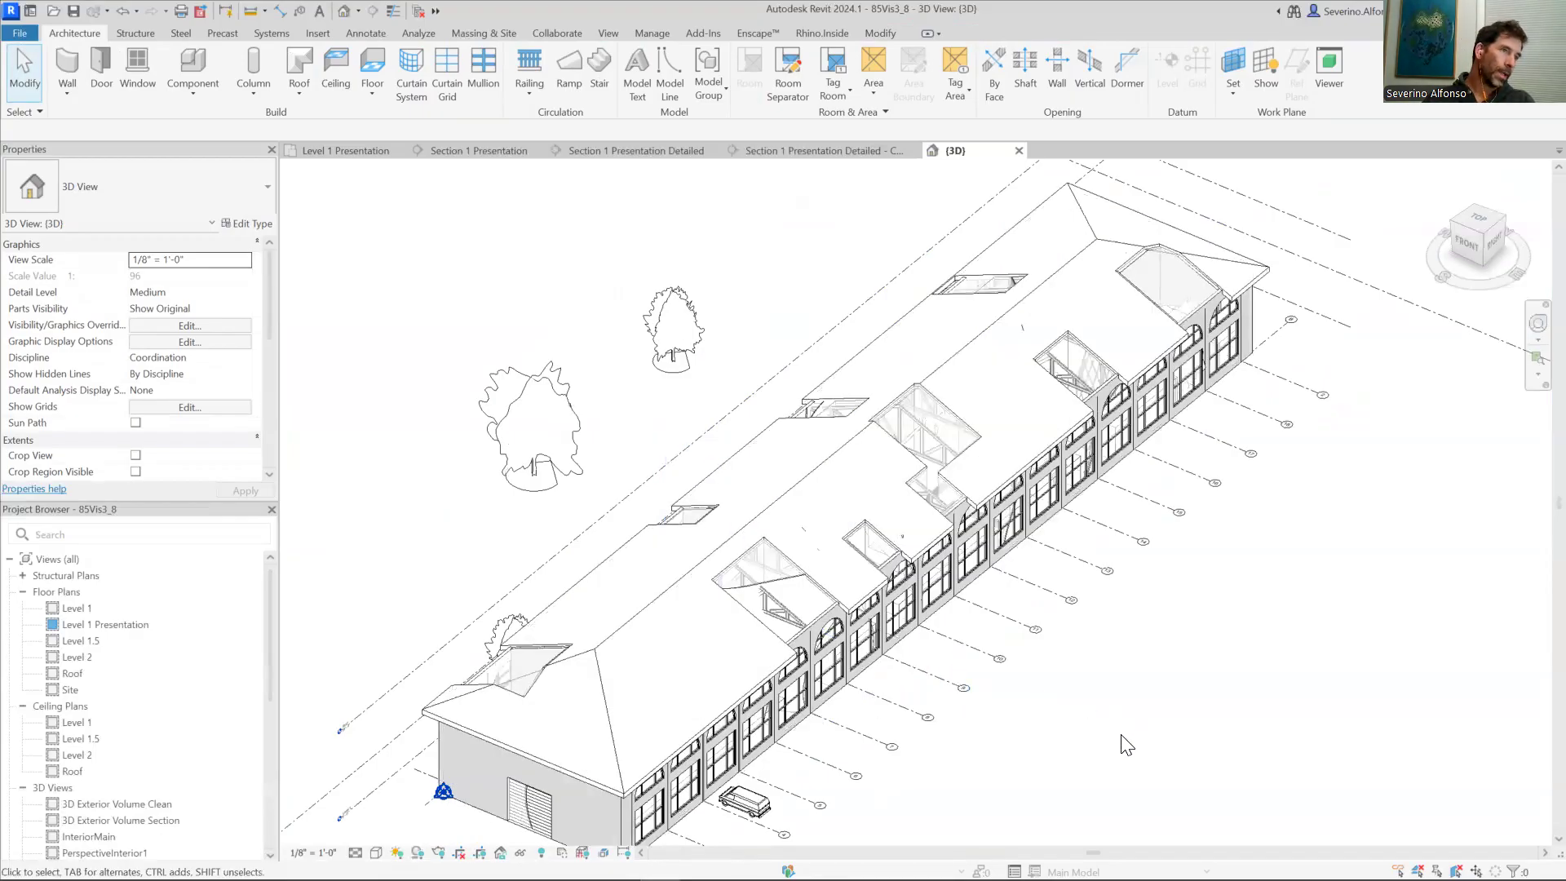
Step: Turn off the Mass category in the 3D view's visibility overrides and dismiss the Show Mass notice
click(477, 35)
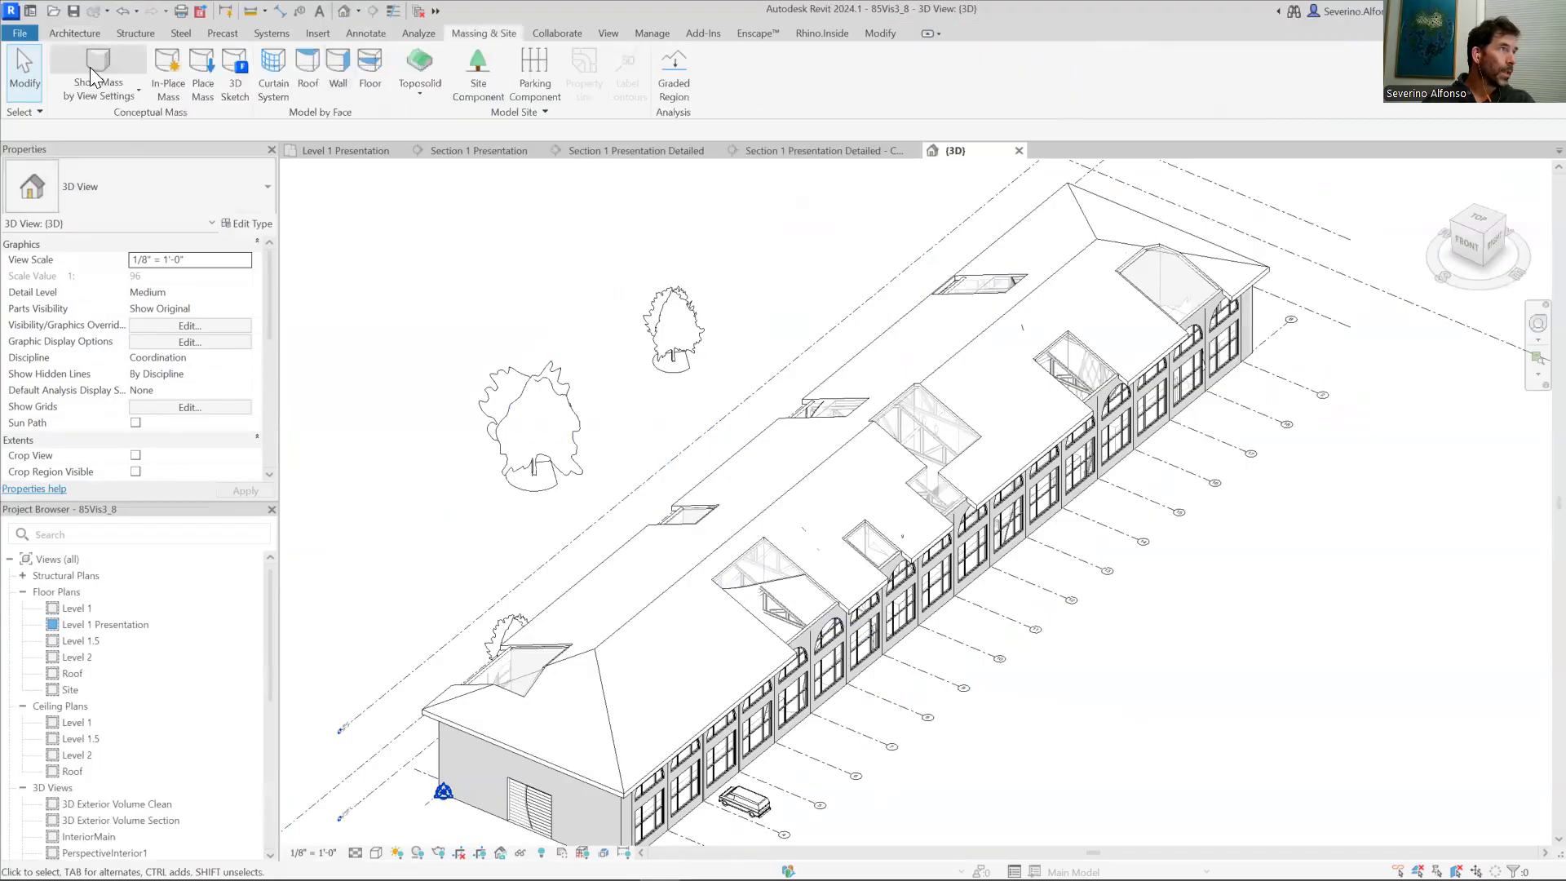
click(94, 78)
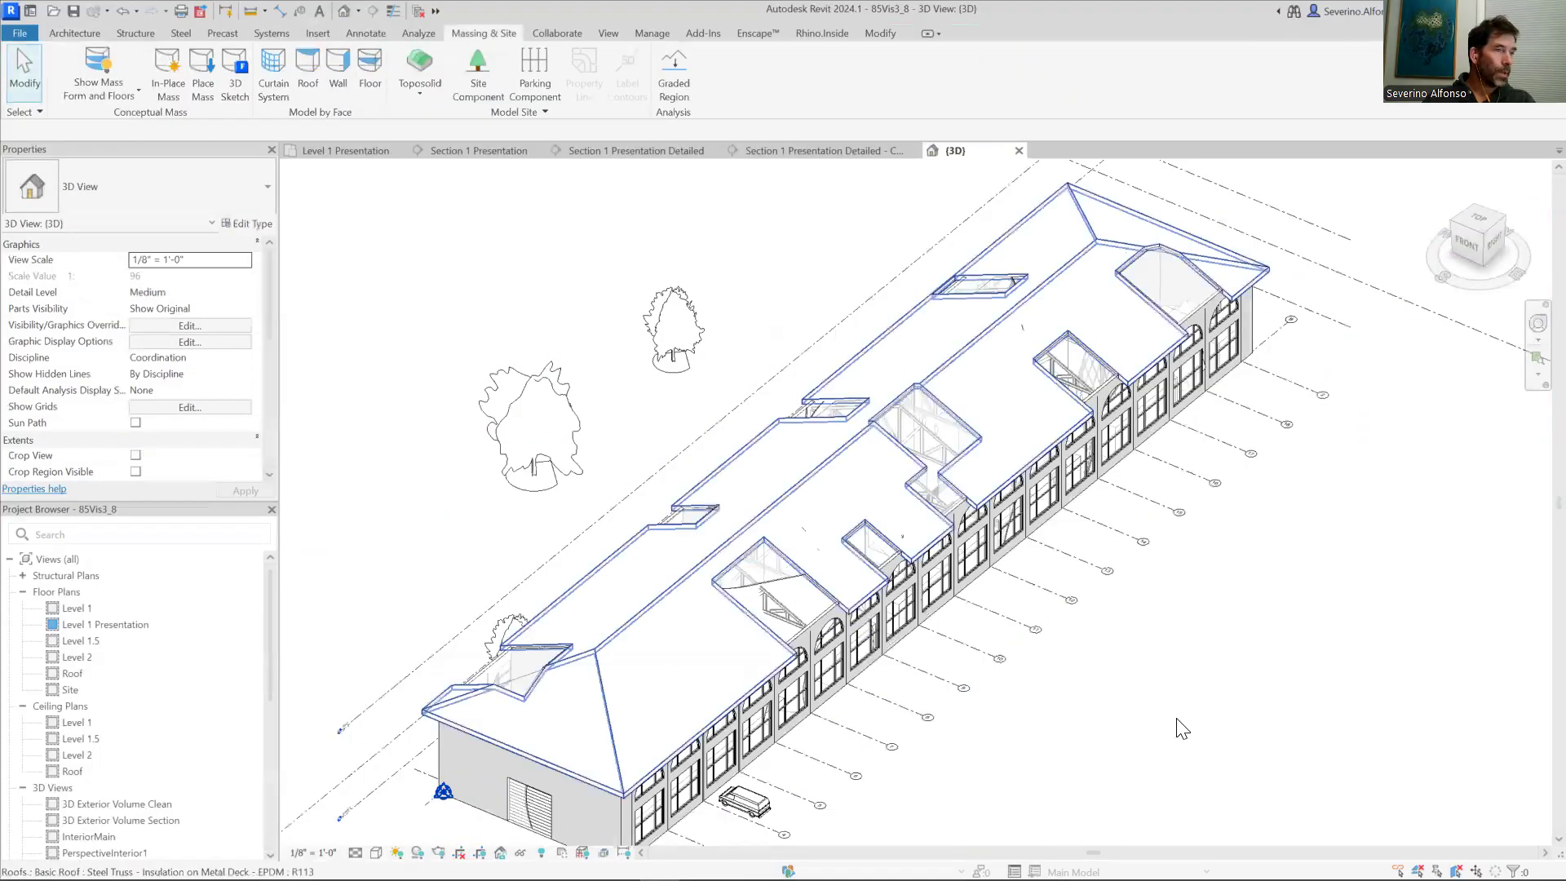
key(v)
key(v)
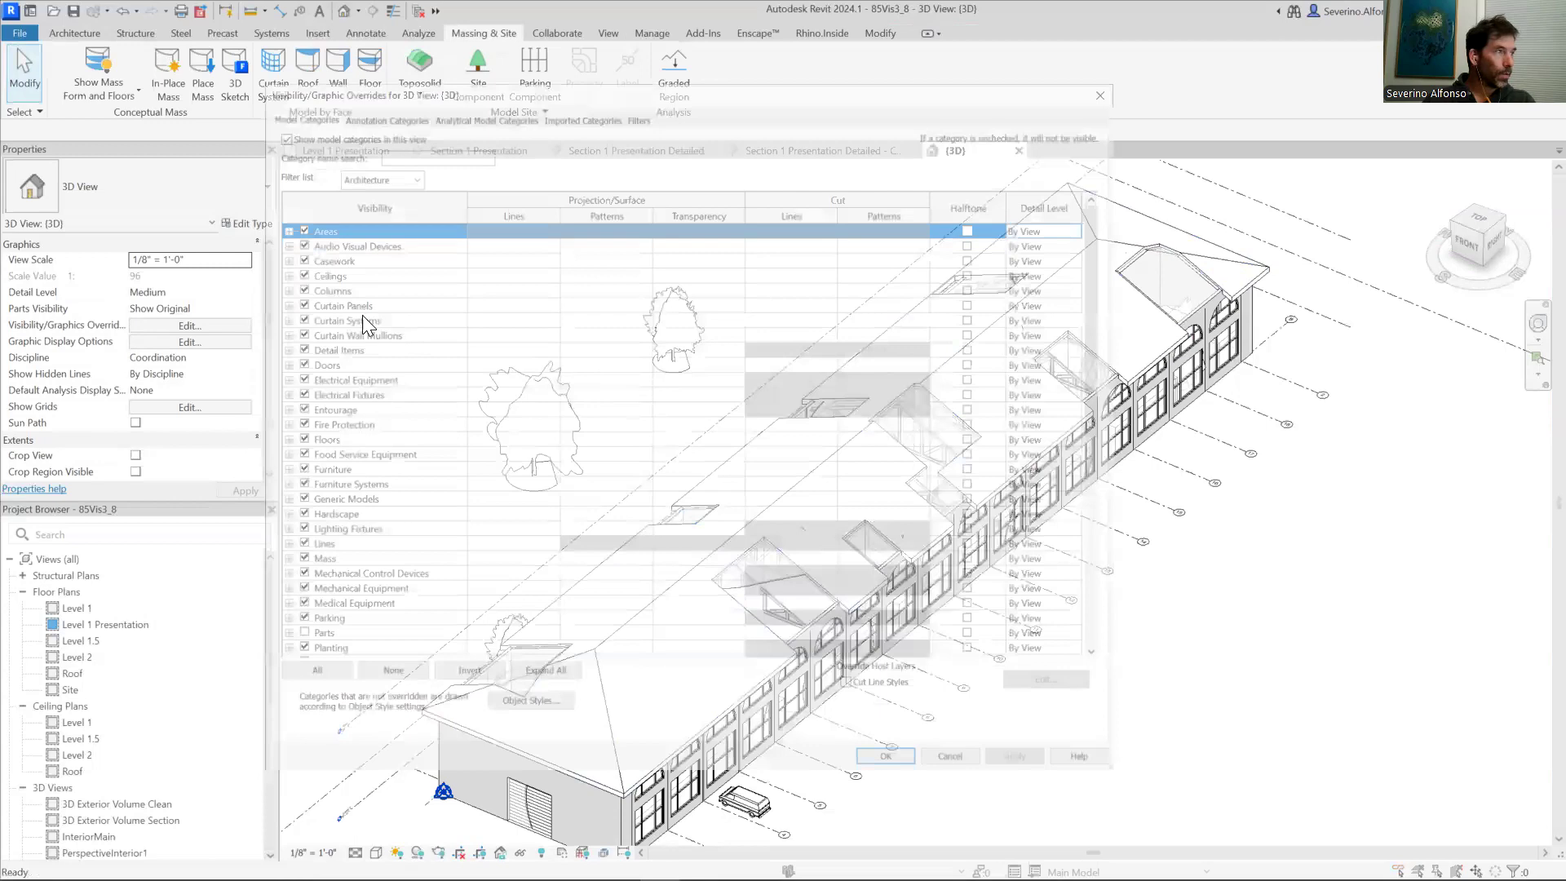
click(362, 316)
key(m)
click(288, 557)
click(885, 760)
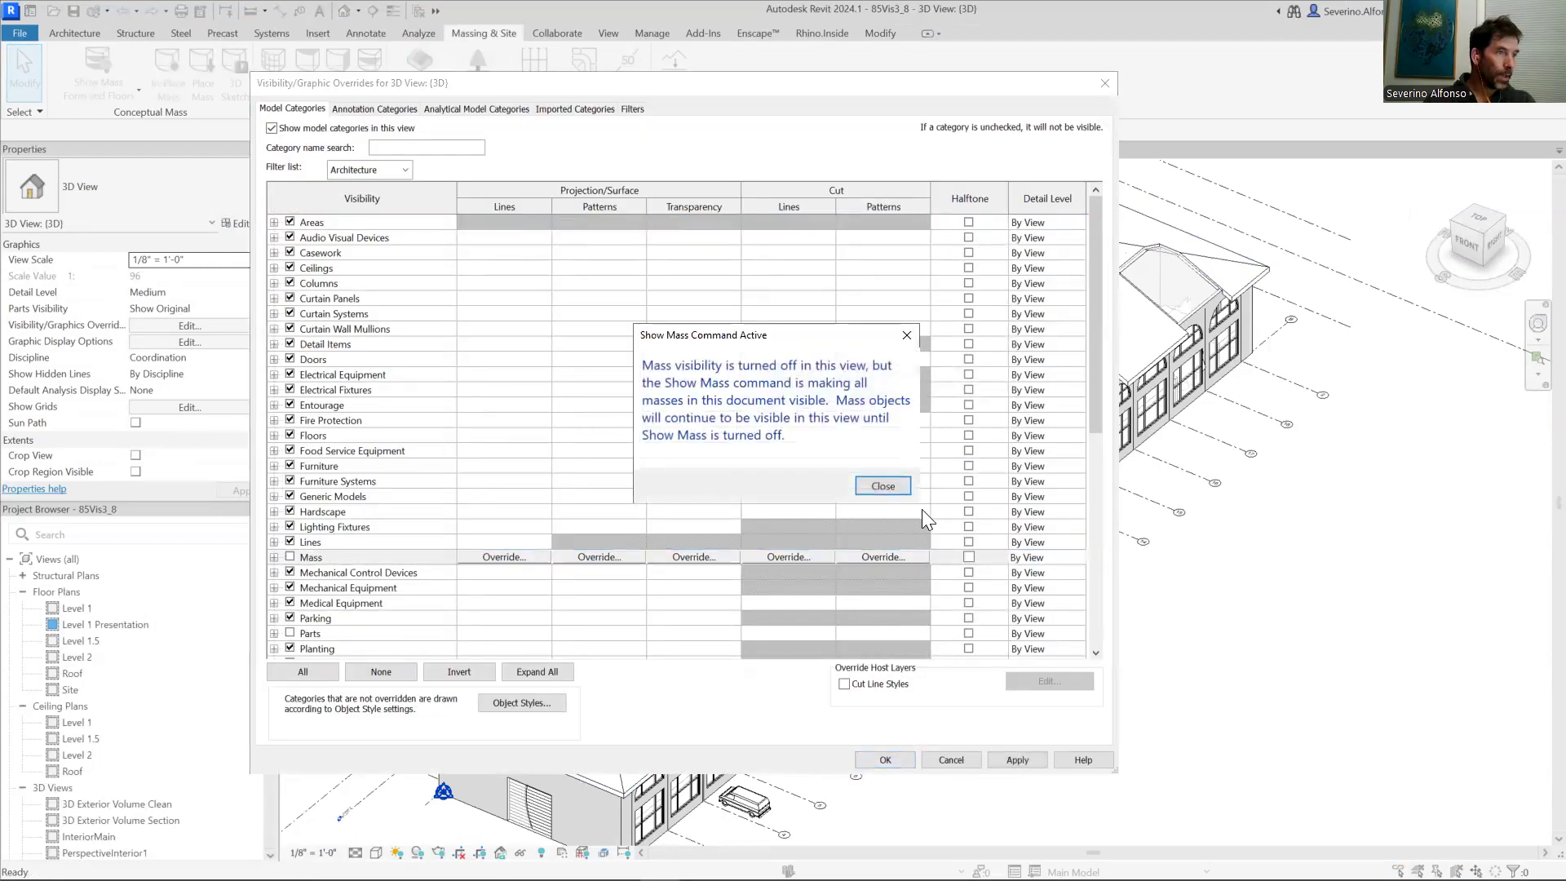
click(885, 486)
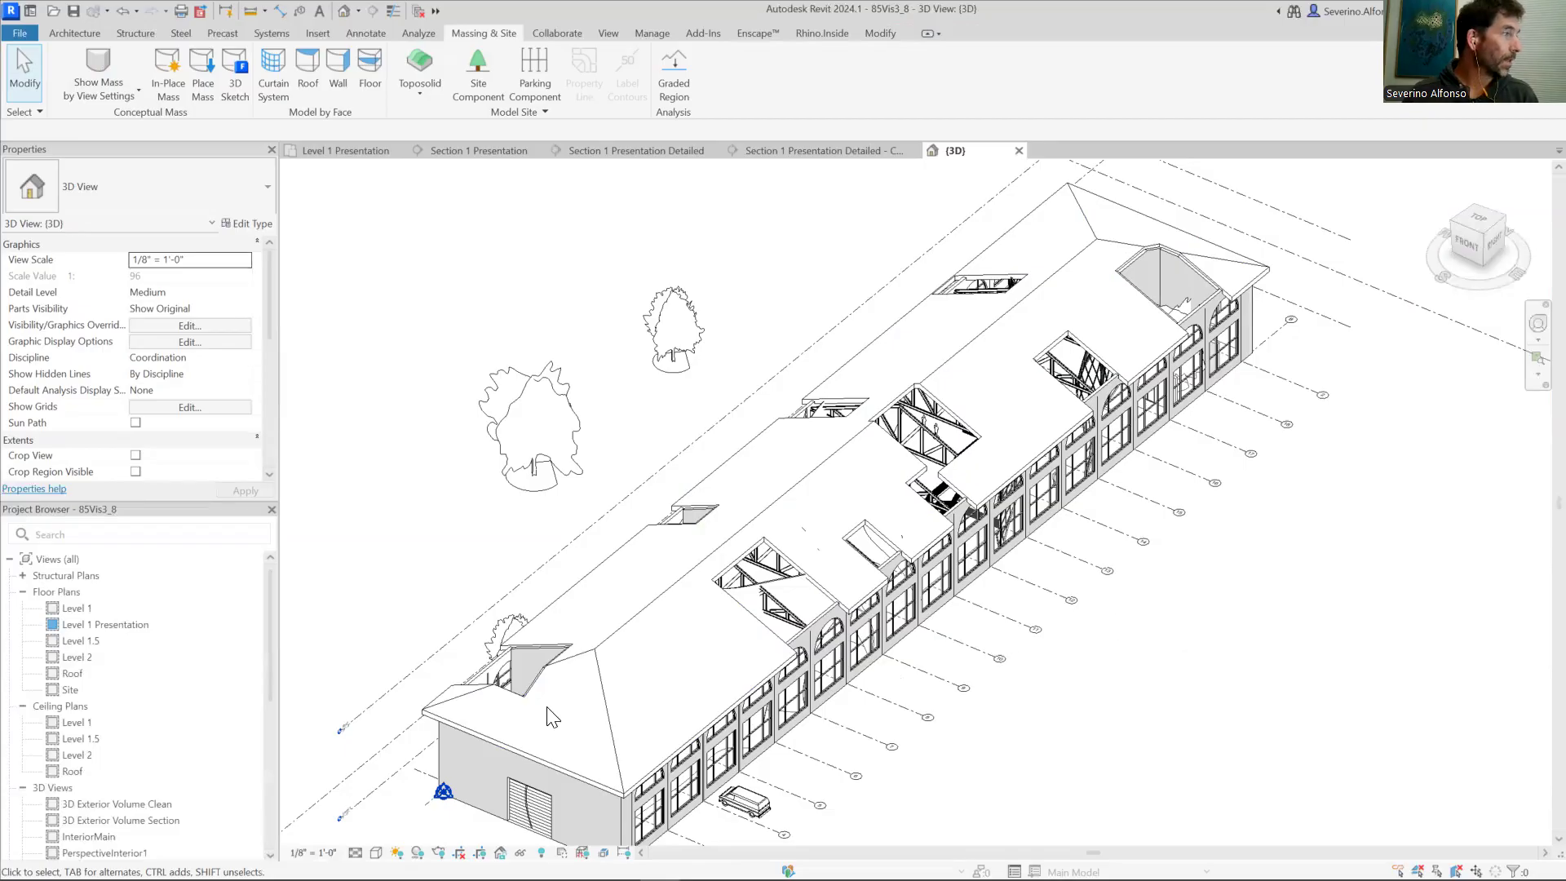
Step: Open the Section 1 Presentation Detailed view and examine how the roof is cut within the callout area
scroll(83, 631, down, 4)
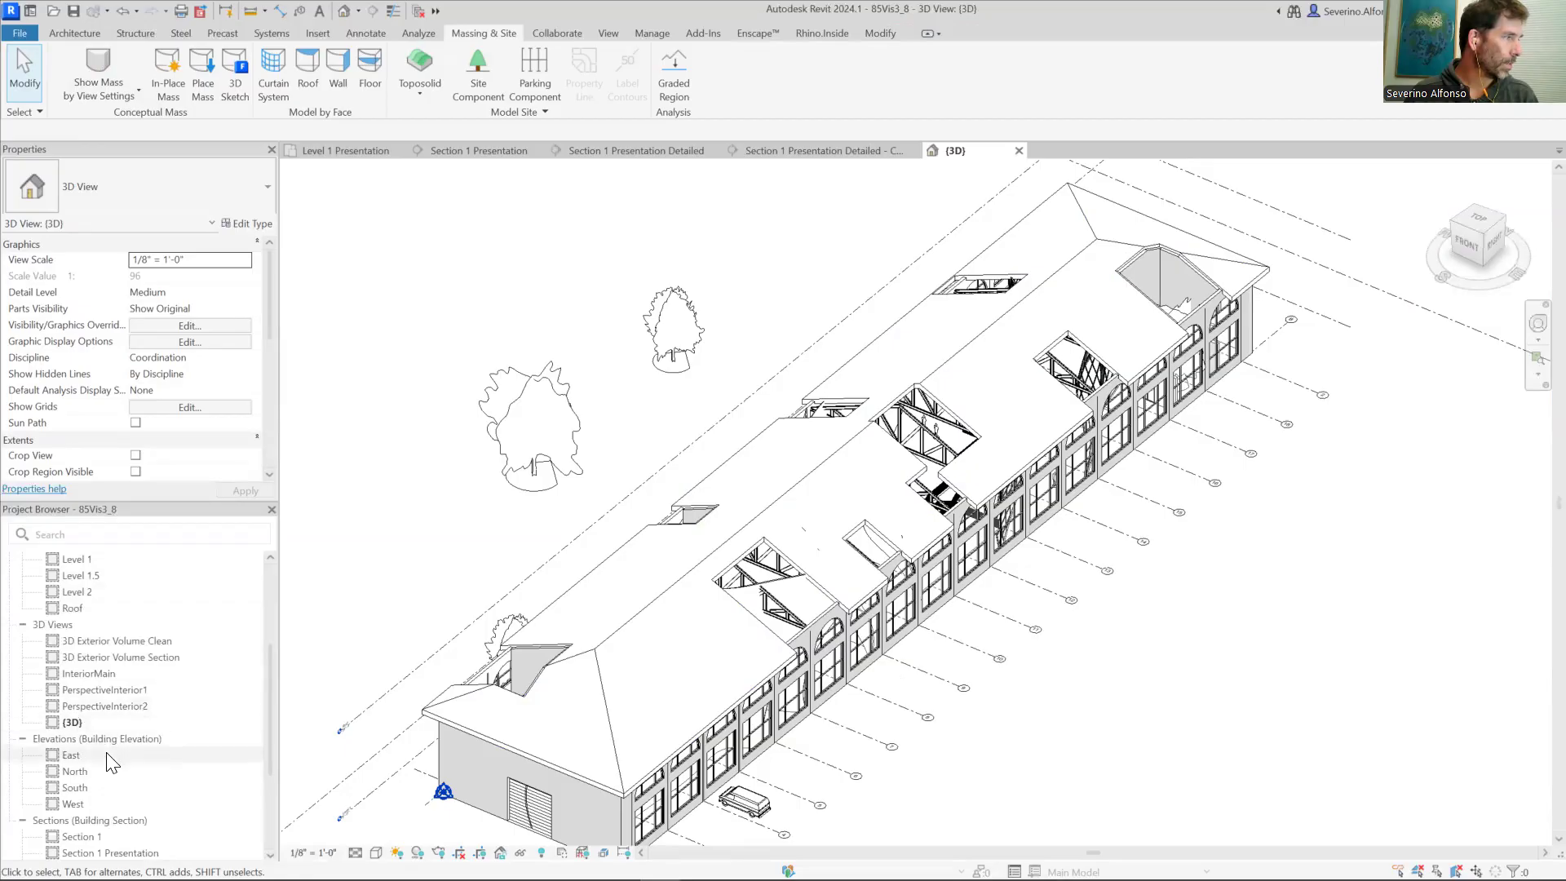
scroll(109, 724, down, 3)
double_click(109, 721)
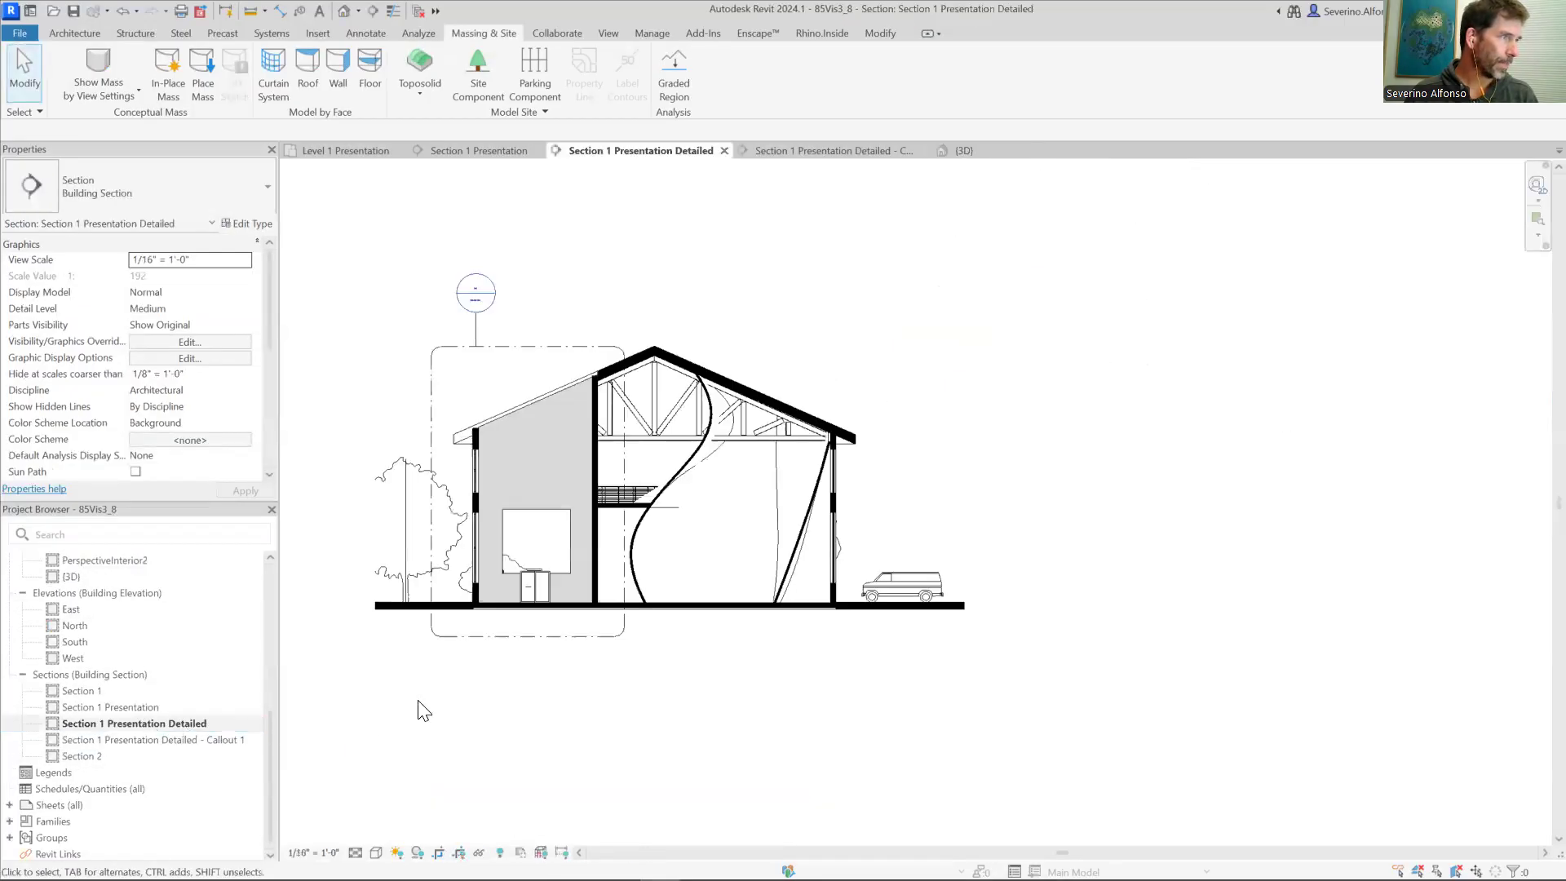
scroll(620, 343, up, 4)
scroll(828, 293, down, 4)
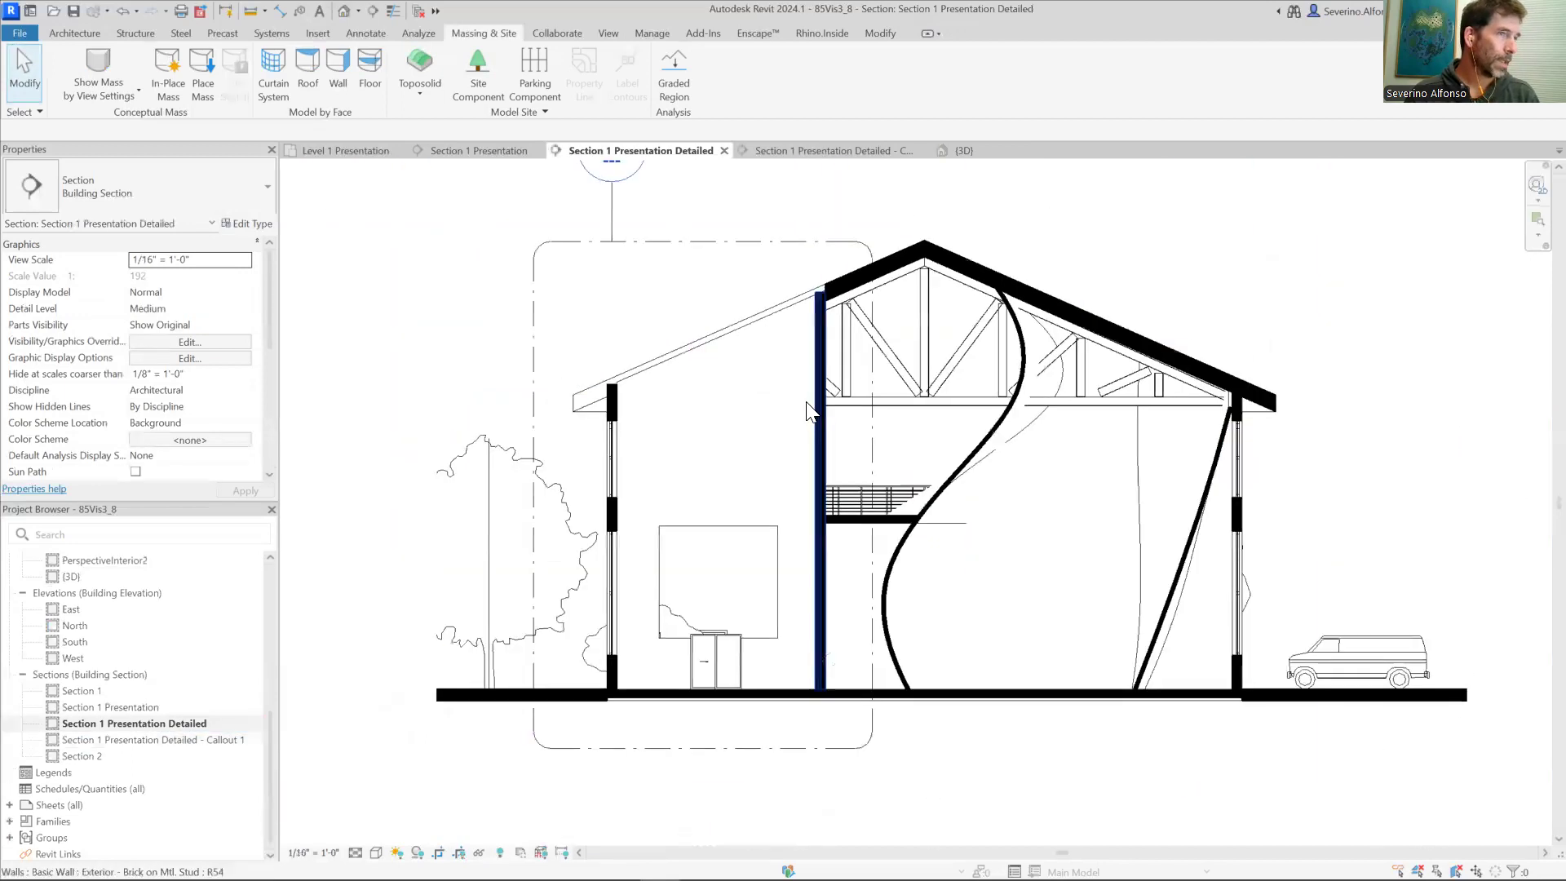
scroll(832, 555, down, 2)
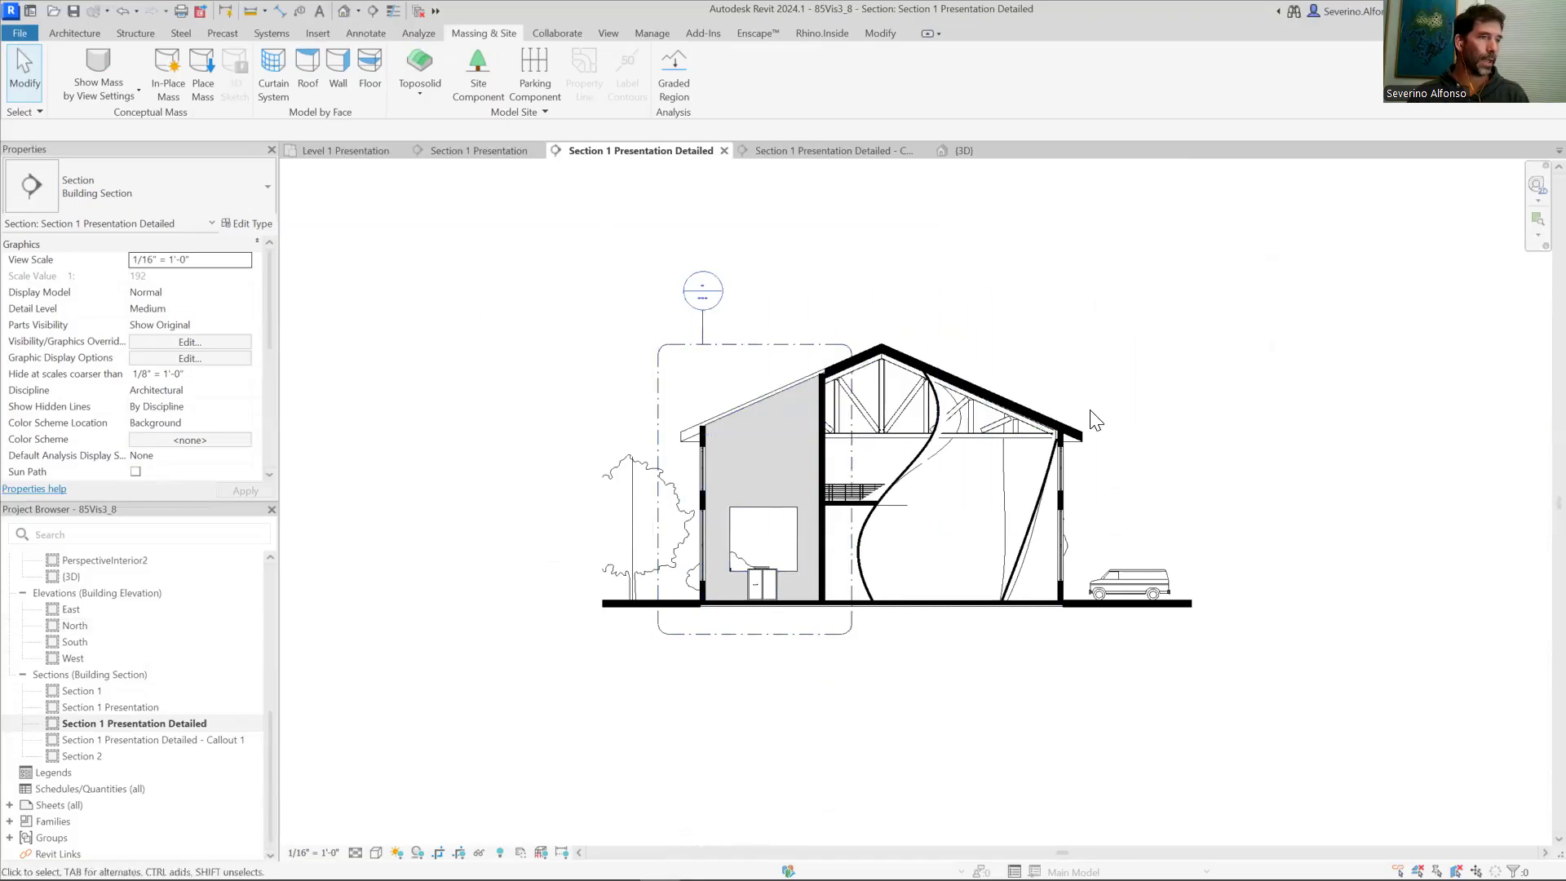
drag(1074, 364, 1004, 398)
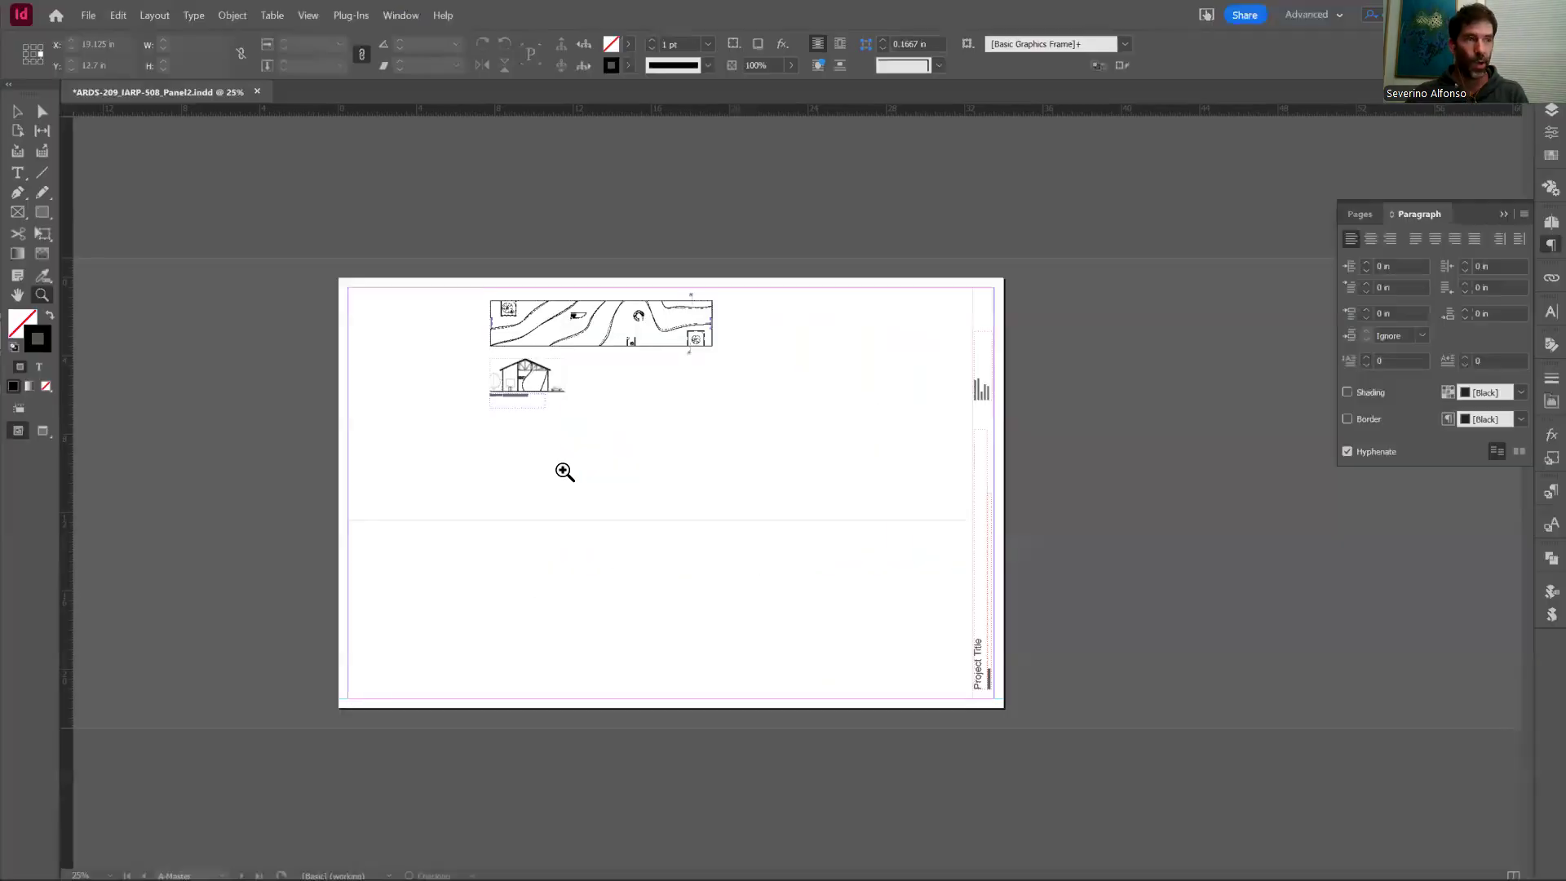
Step: Switch to the InDesign panel and examine the plan, Section A and the free space on the page
key(alt+Tab)
drag(473, 279, 741, 563)
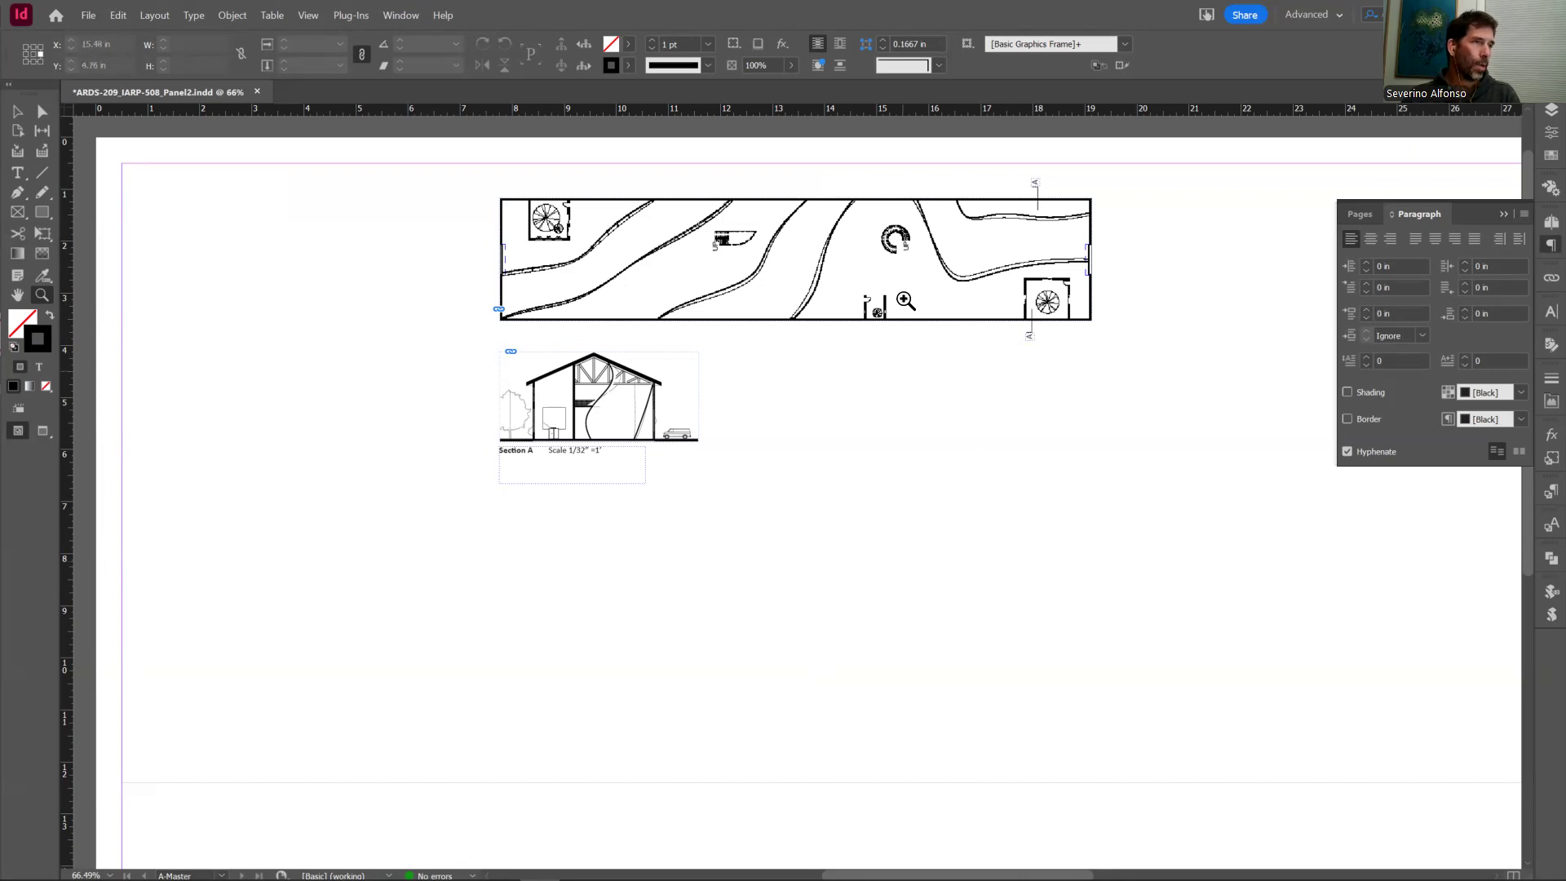
scroll(520, 341, down, 5)
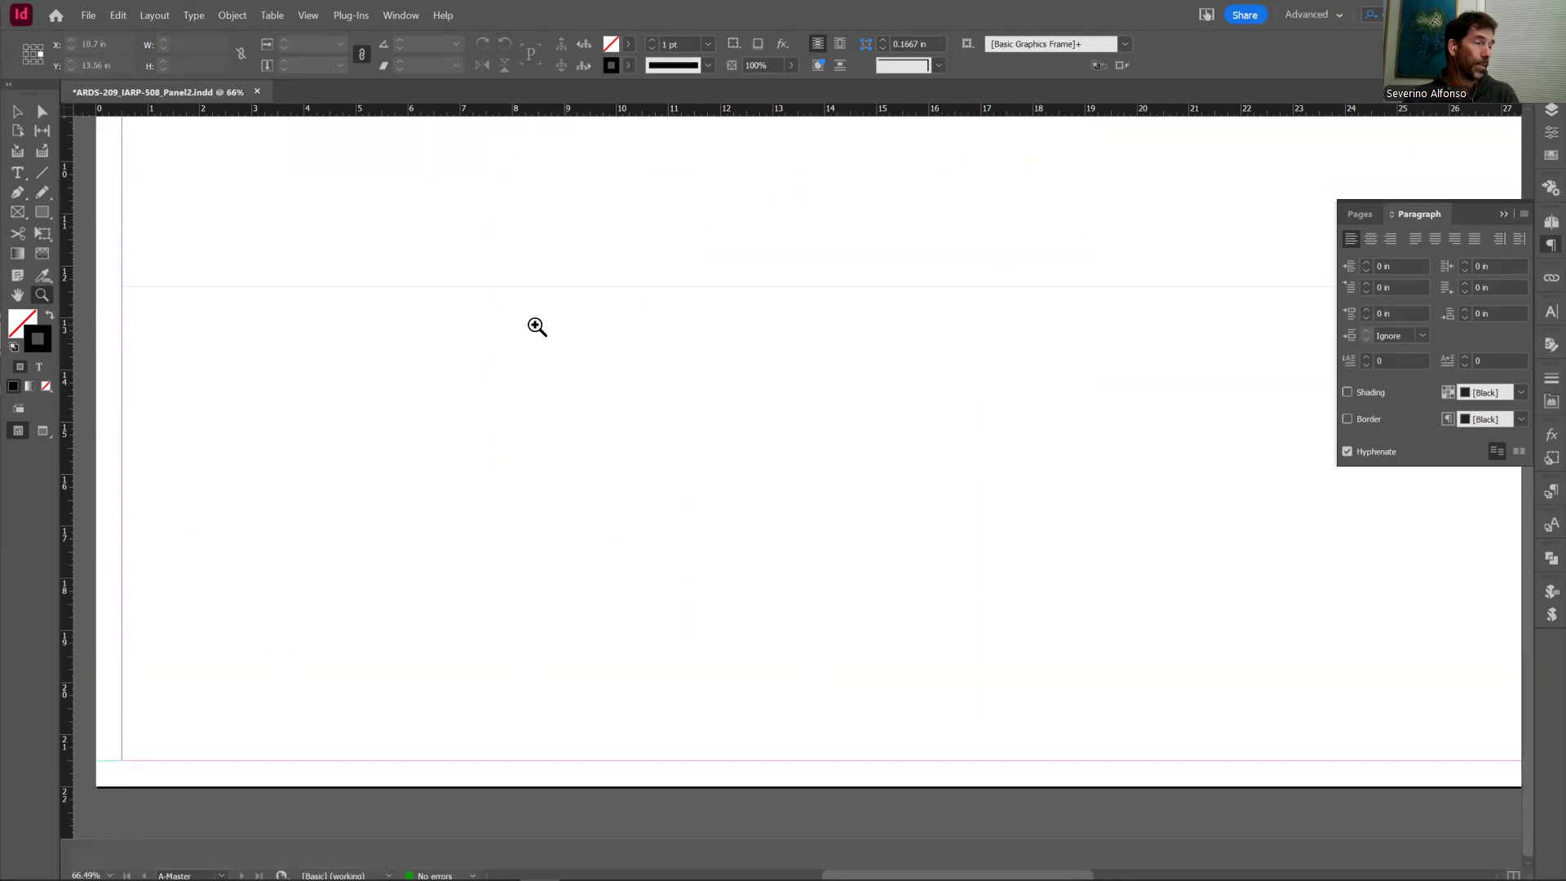
scroll(683, 640, up, 6)
scroll(808, 640, down, 1)
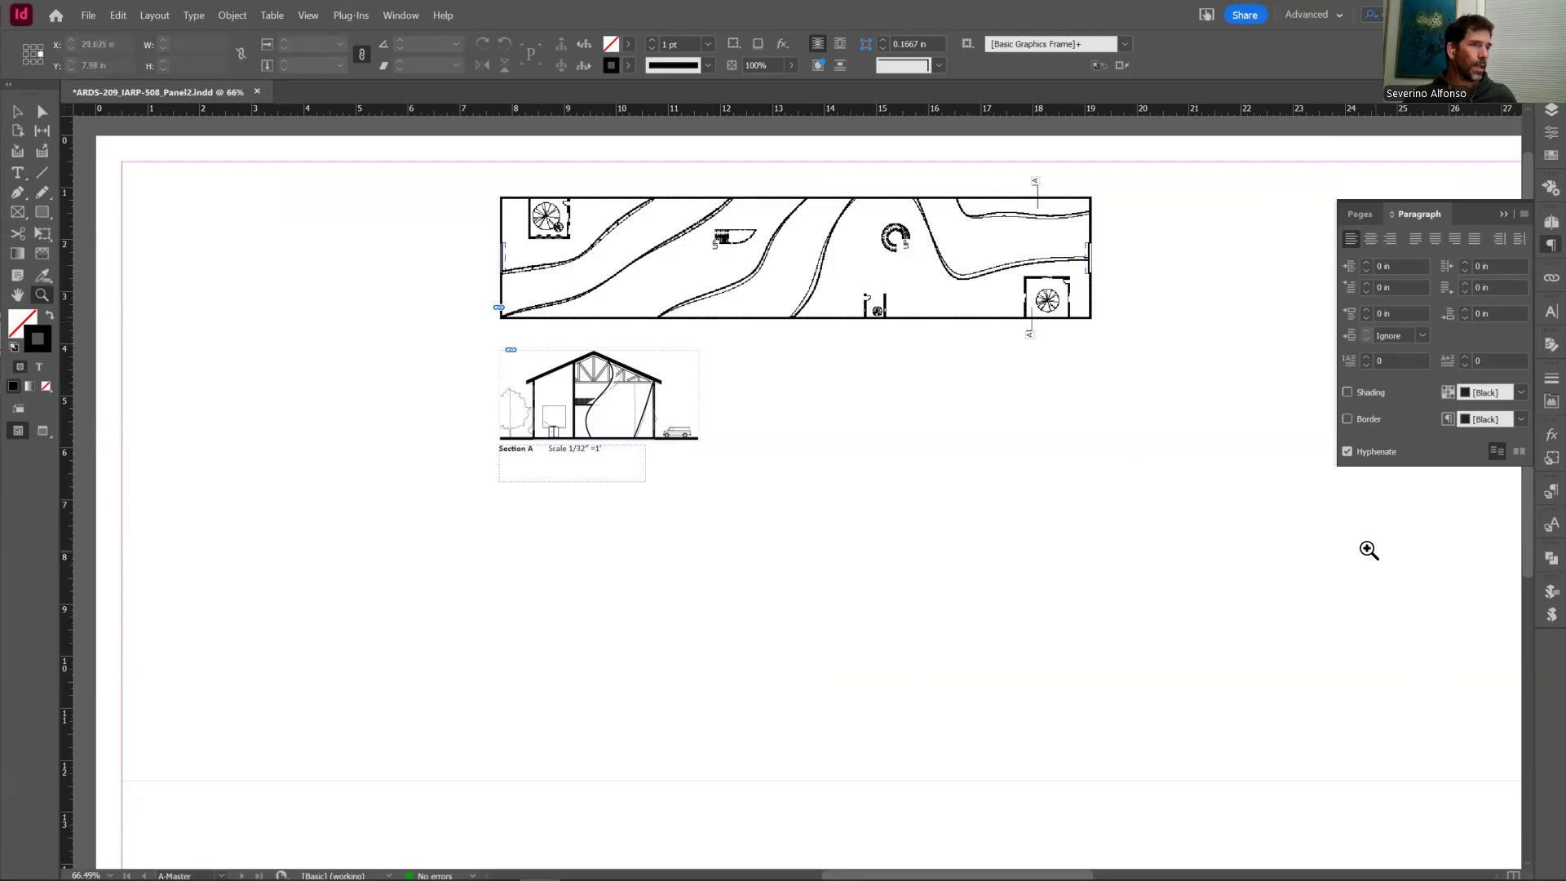
scroll(897, 616, down, 5)
scroll(890, 618, up, 3)
scroll(891, 618, up, 3)
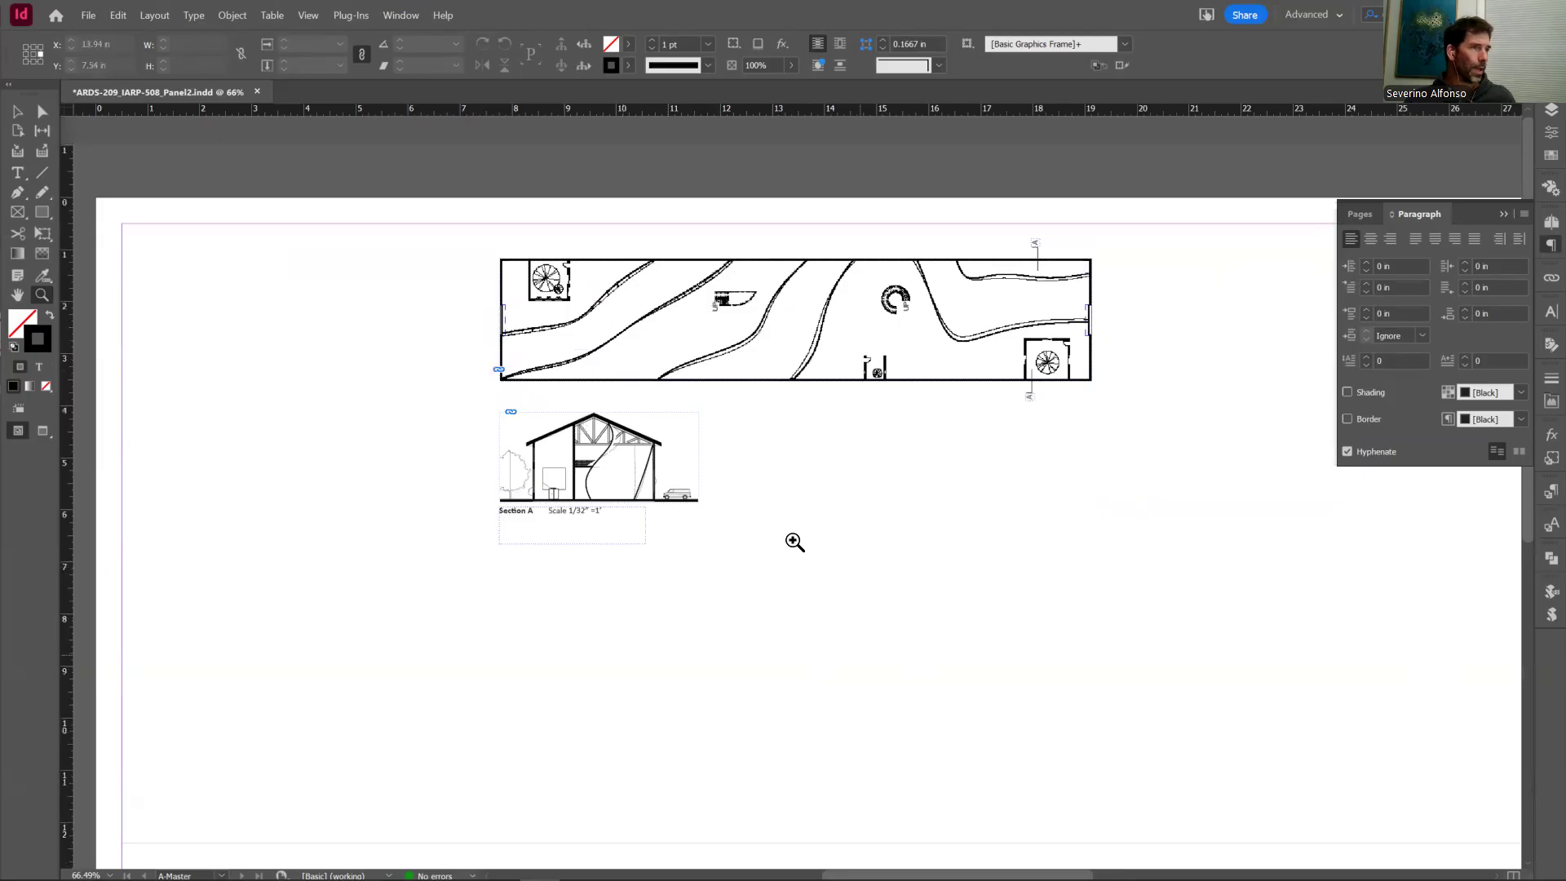